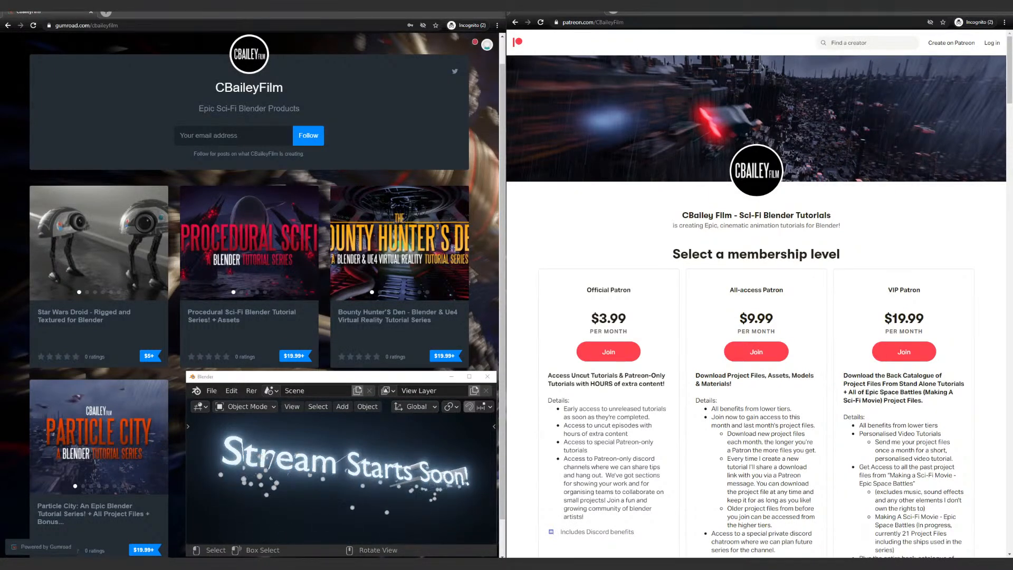
Step: Bring the WordPad note over the Gumroad page, write ":-) hi" after "Check out:" and erase it
drag(0, 86, 86, 63)
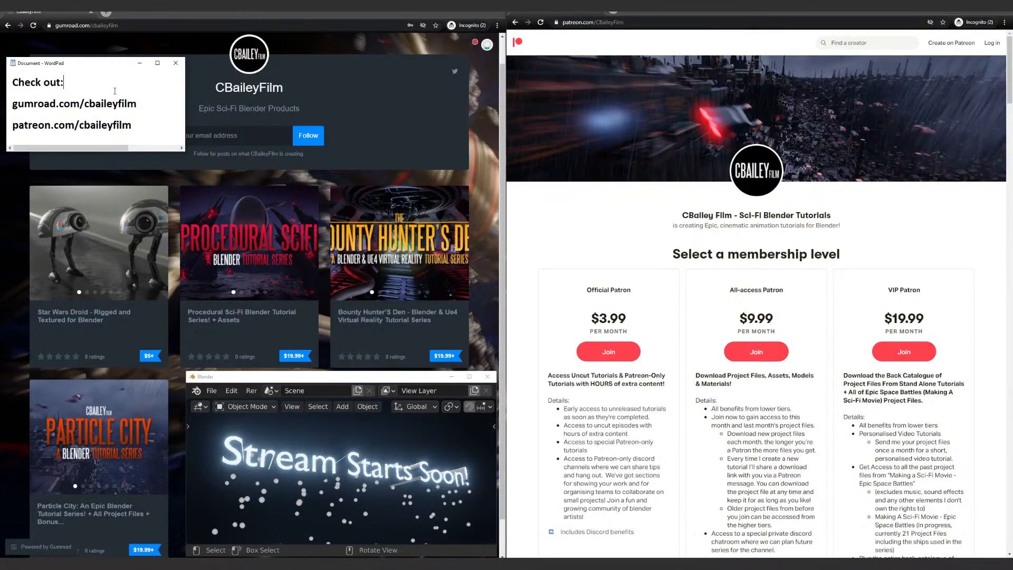
text(:-))
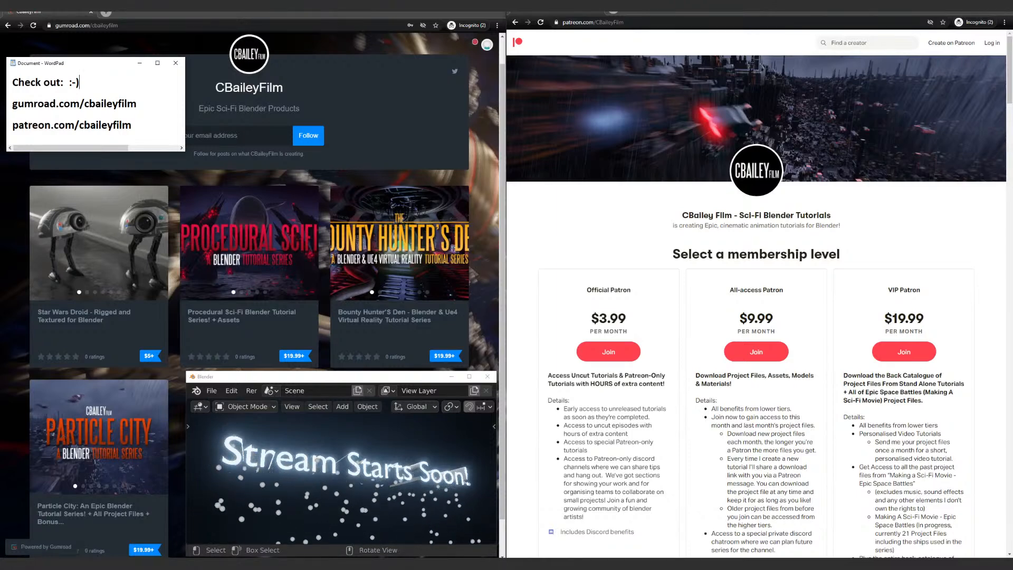
text( hi)
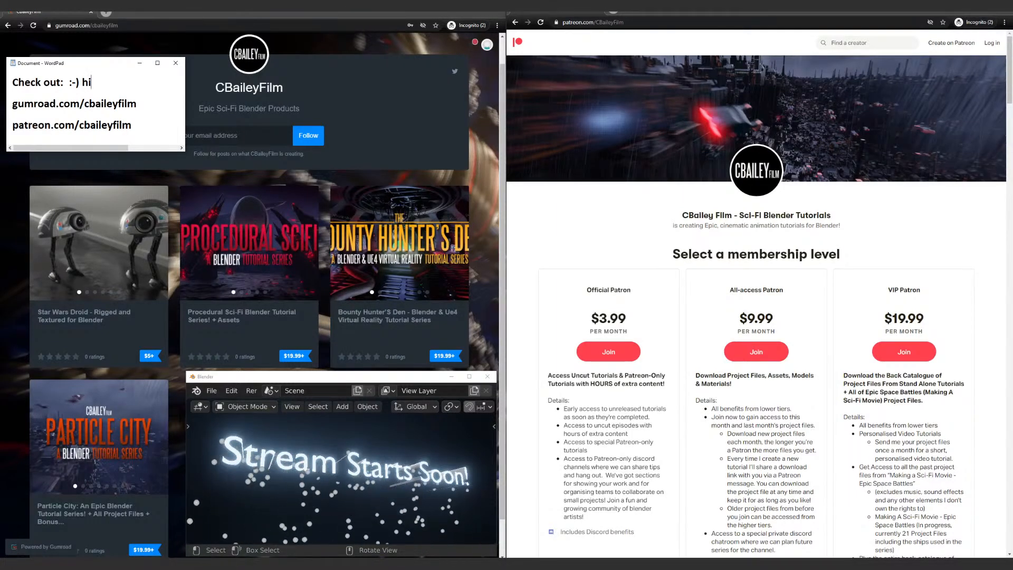
key(BackSpace)
key(BackSpace)
key(BackSpace)
key(BackSpace)
key(BackSpace)
key(BackSpace)
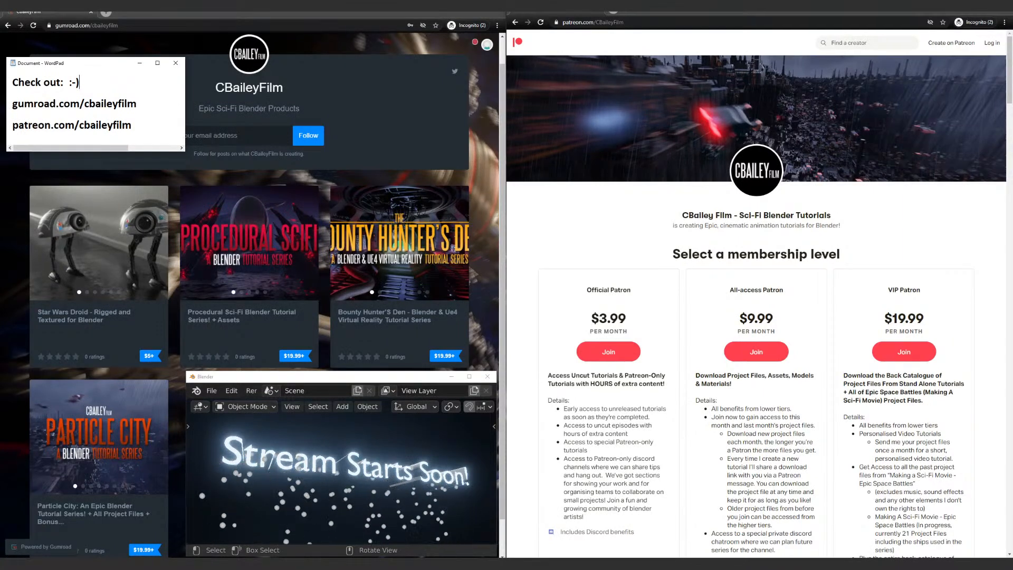
Step: Write a short hello with a ":-)" smiley to a viewer after "Check out:" and erase it
text(hello lanfear :-))
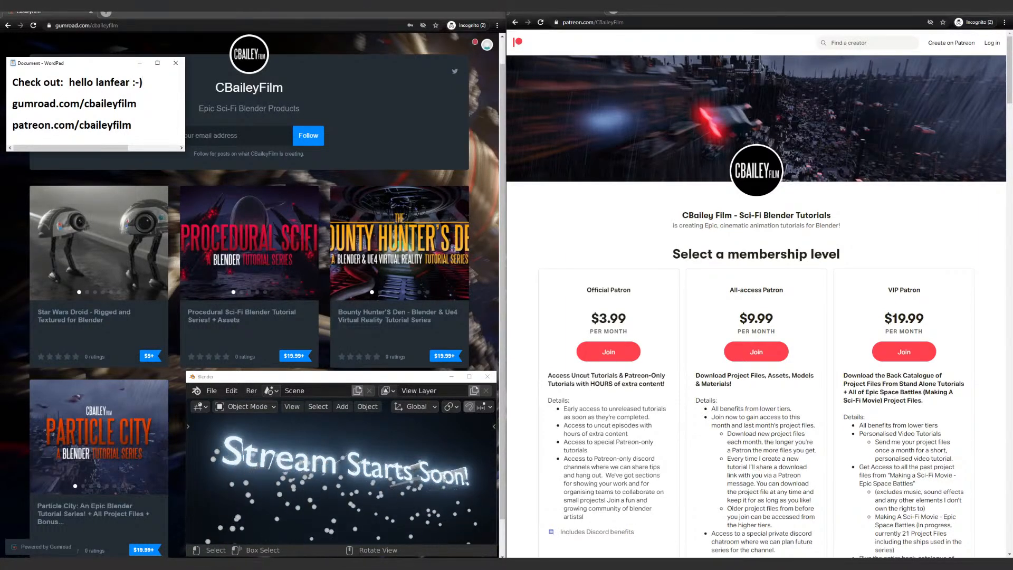
key(BackSpace)
key(BackSpace)
key(BackSpace)
key(BackSpace)
key(BackSpace)
key(BackSpace)
key(BackSpace)
key(BackSpace)
key(BackSpace)
key(BackSpace)
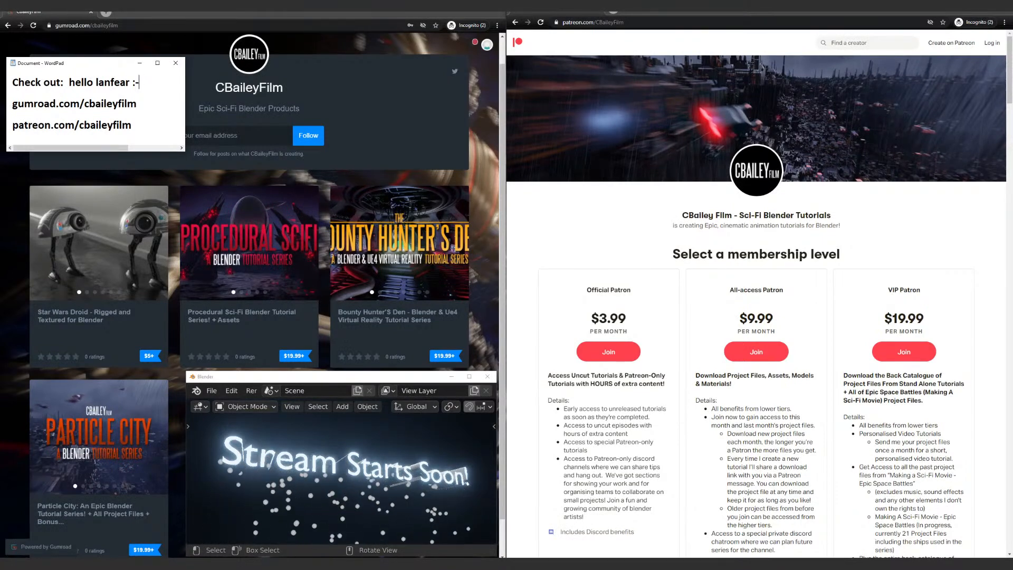
key(BackSpace)
key(BackSpace)
key(BackSpace)
key(BackSpace)
key(BackSpace)
key(BackSpace)
key(BackSpace)
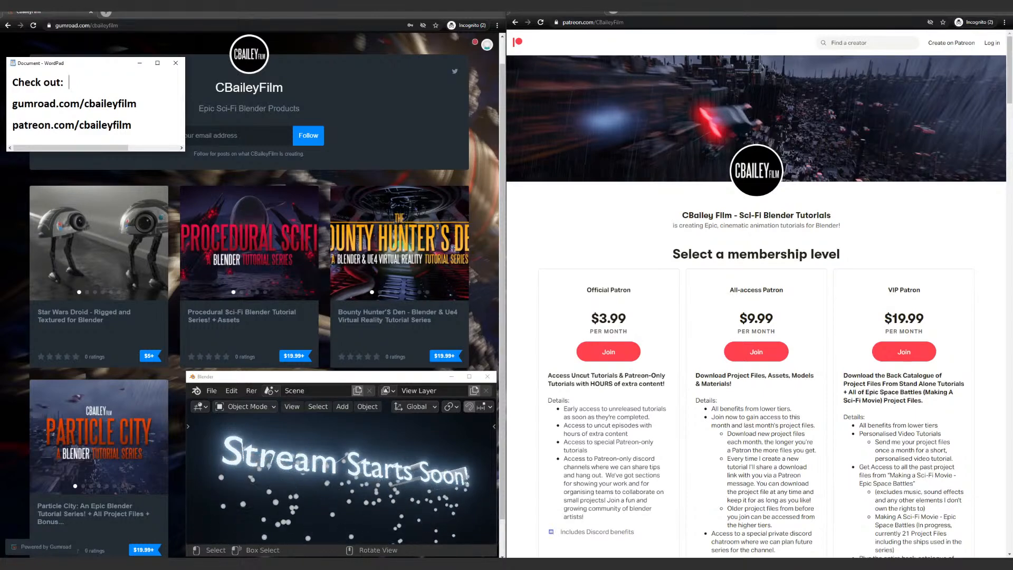
Step: Write a greeting asking another viewer "how are you?" after "Check out:" in the note and erase it
text(yo )
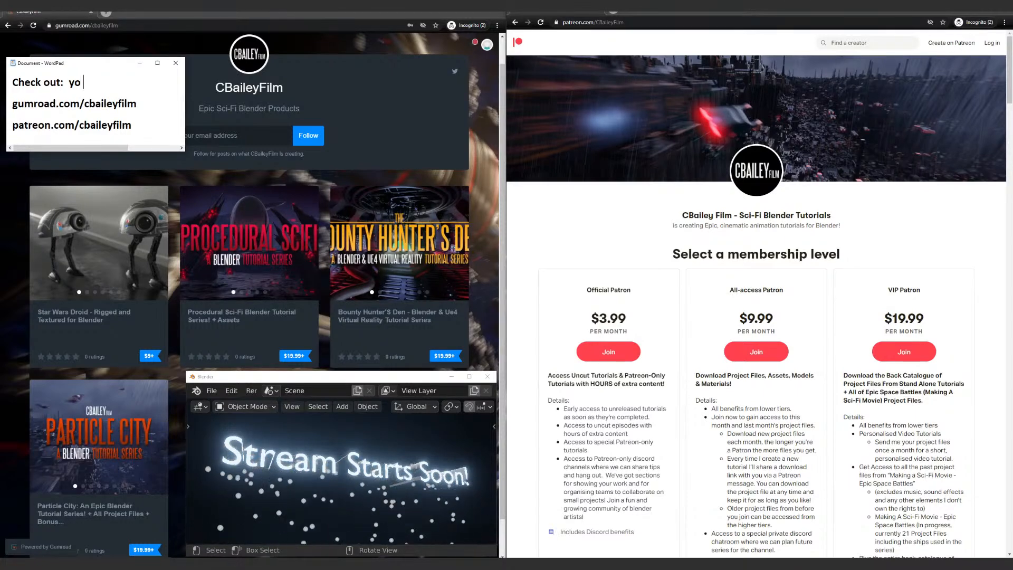
text(4k)
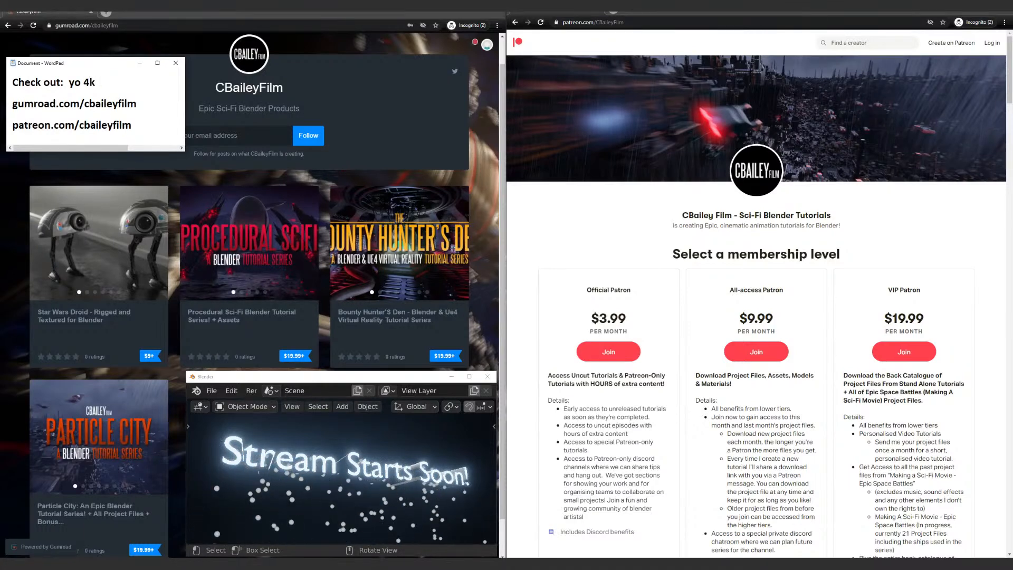
text(! how are you?)
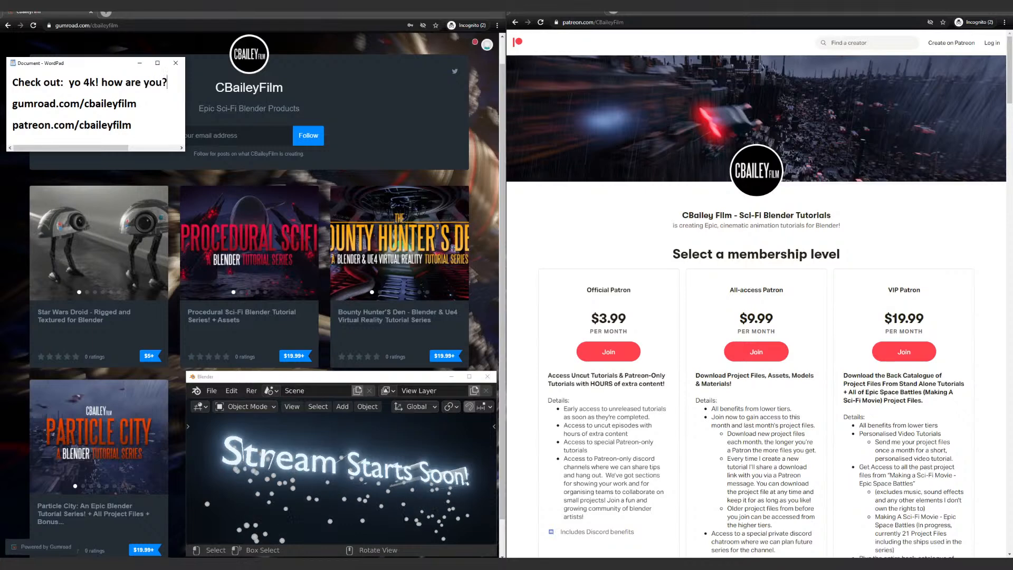
key(BackSpace)
key(BackSpace)
key(BackSpace)
key(BackSpace)
key(BackSpace)
key(BackSpace)
key(BackSpace)
key(BackSpace)
key(BackSpace)
key(BackSpace)
key(BackSpace)
key(BackSpace)
key(BackSpace)
key(BackSpace)
key(BackSpace)
key(BackSpace)
key(BackSpace)
key(BackSpace)
key(BackSpace)
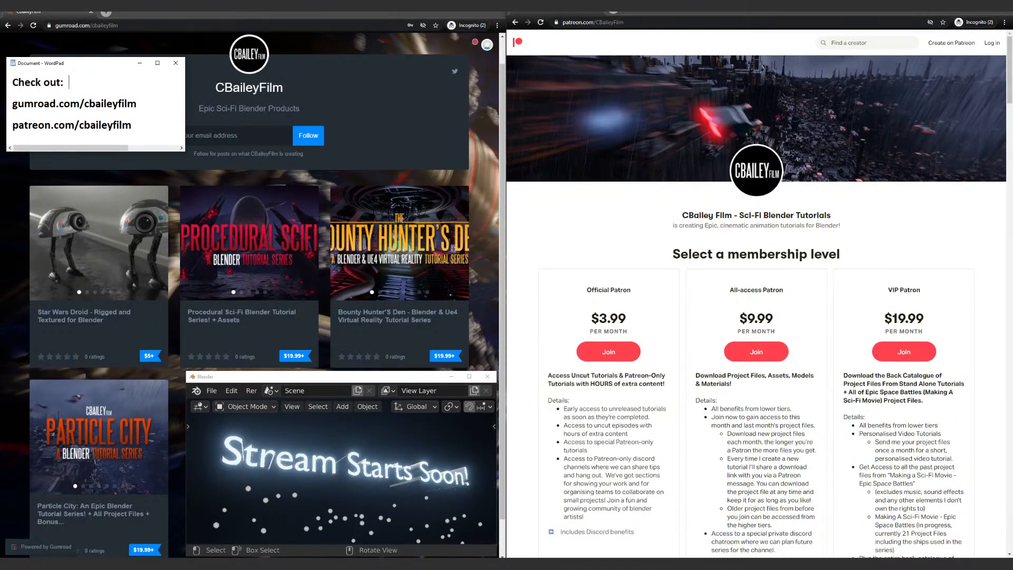
Step: Write "be right back! :wave" after "Check out:" in the note and erase it
text(be)
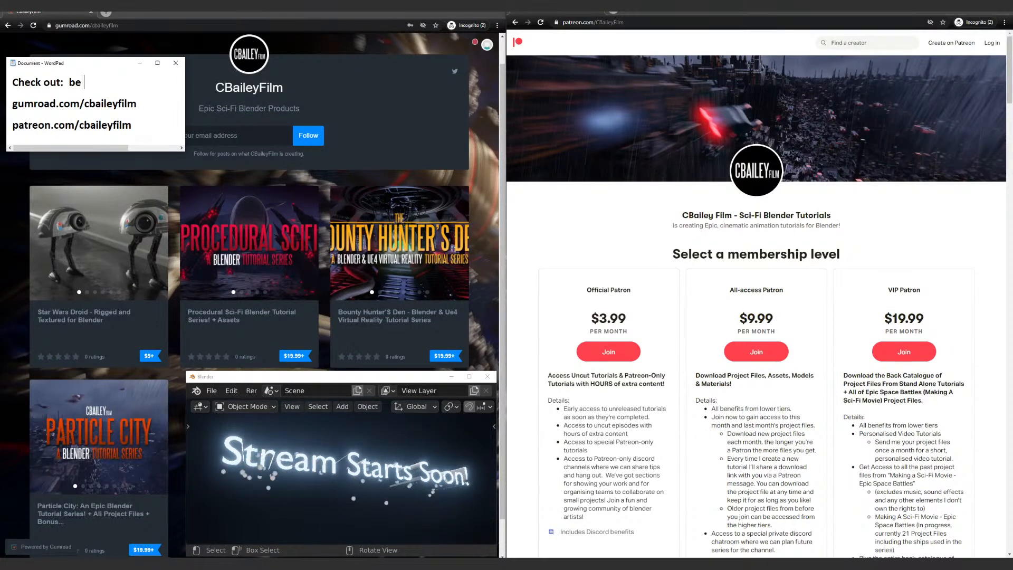
text( right bac)
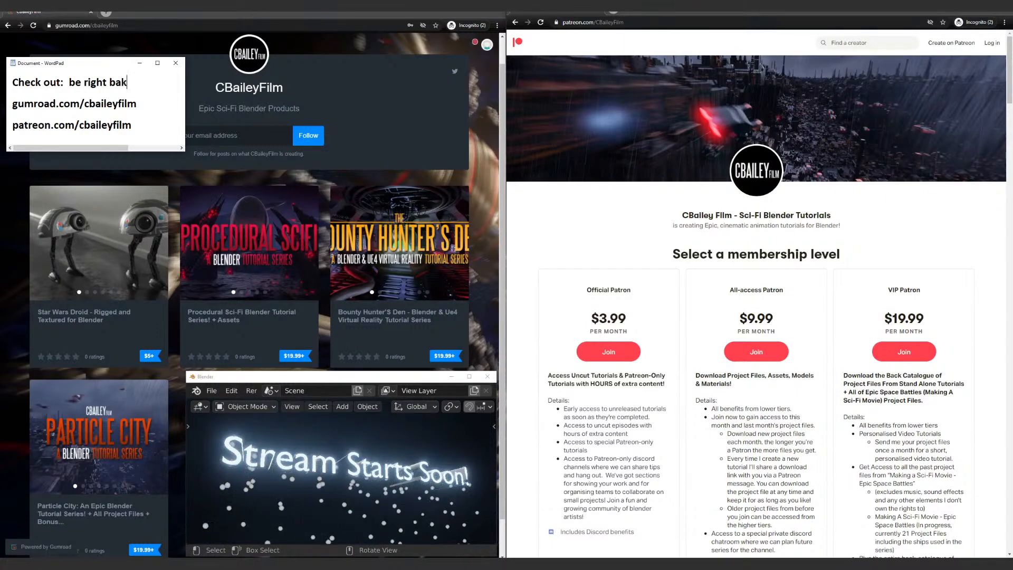
text(k! )
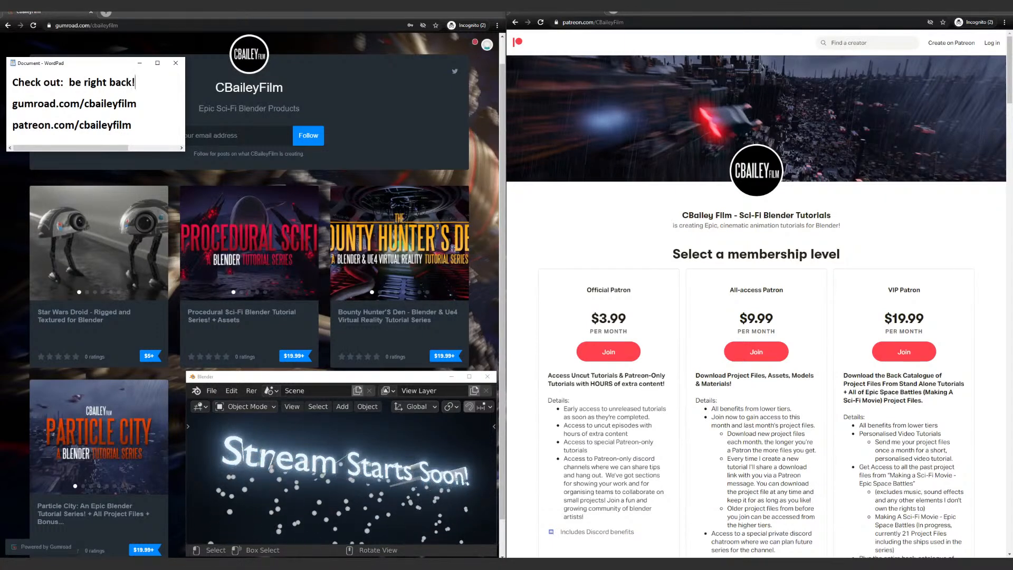
text(:wave)
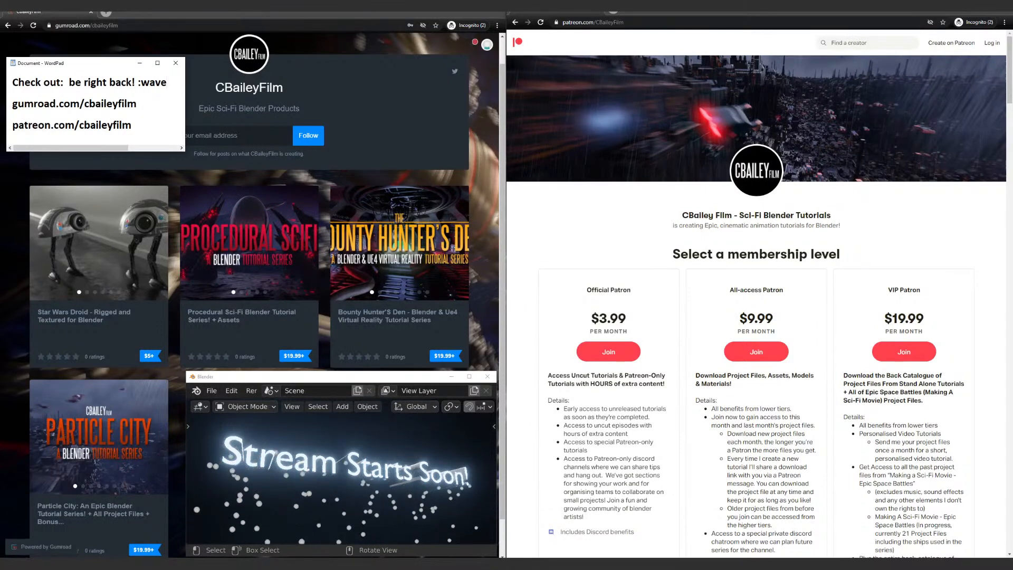
key(BackSpace)
key(BackSpace)
key(BackSpace)
key(BackSpace)
key(BackSpace)
key(BackSpace)
key(BackSpace)
key(BackSpace)
key(BackSpace)
key(BackSpace)
key(BackSpace)
key(BackSpace)
key(BackSpace)
key(BackSpace)
key(BackSpace)
key(BackSpace)
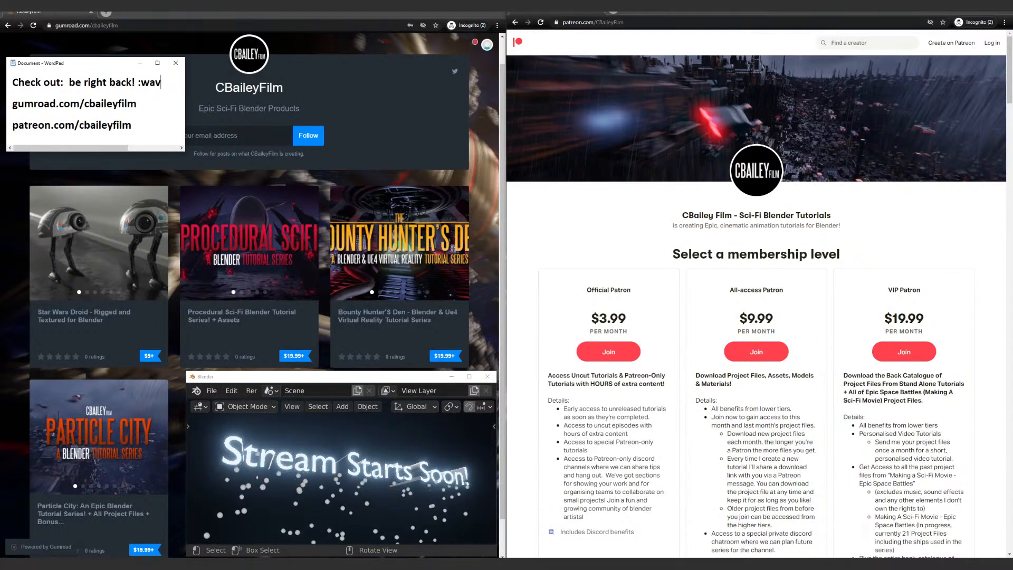
key(BackSpace)
key(BackSpace)
key(BackSpace)
key(BackSpace)
key(BackSpace)
key(BackSpace)
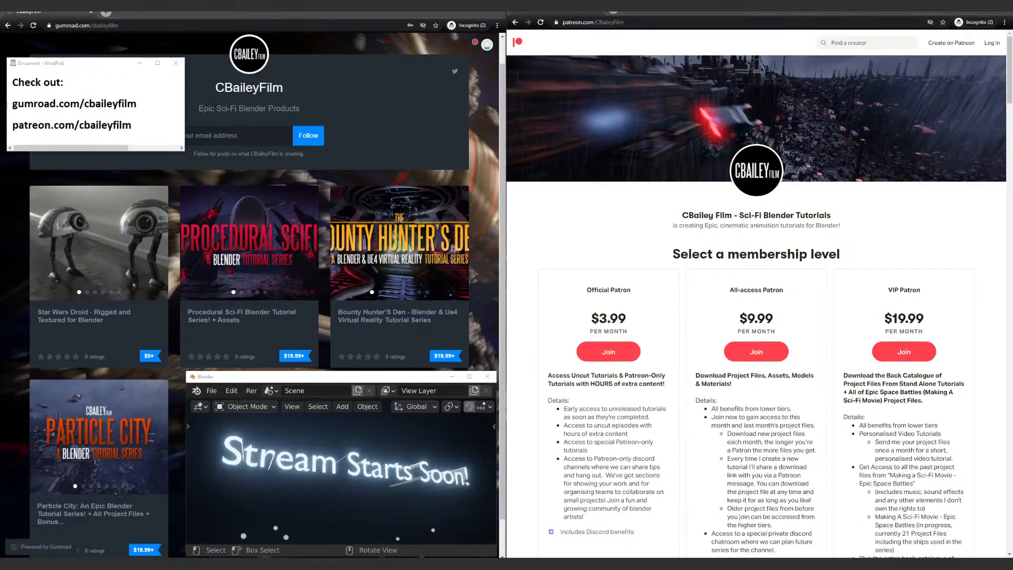
click(63, 82)
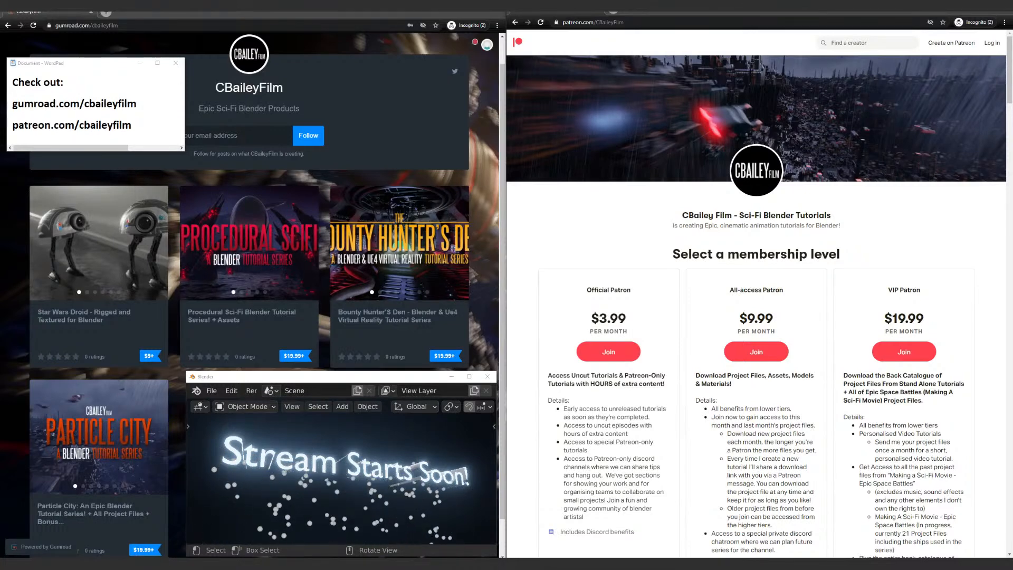
click(64, 82)
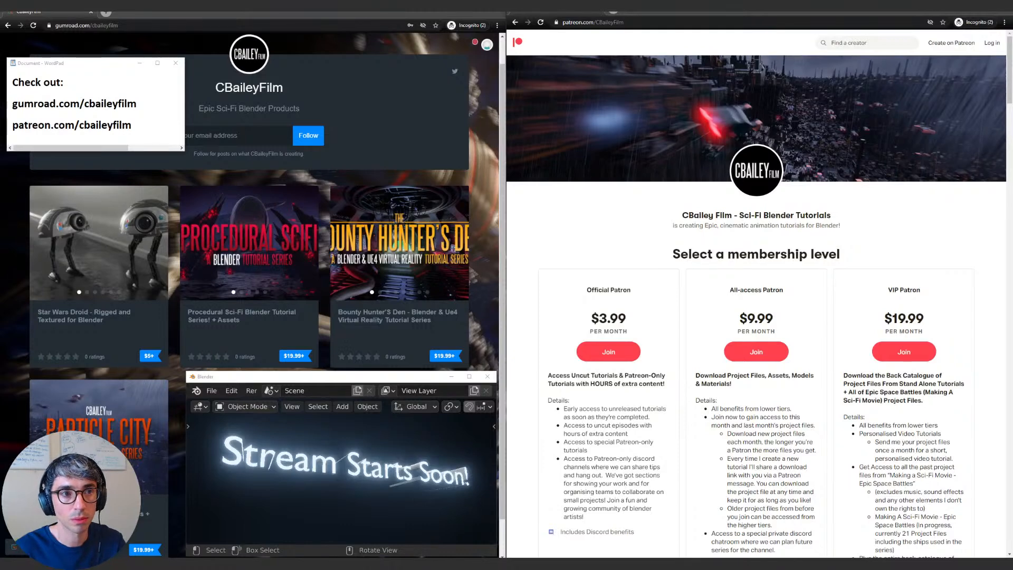
key(ctrl+shift+n)
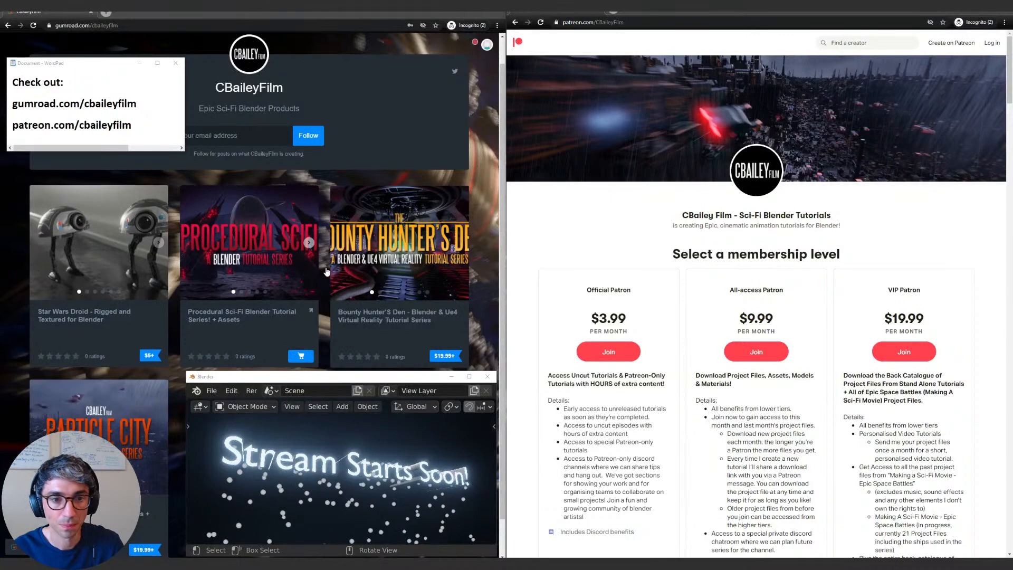
key(ctrl+shift+n)
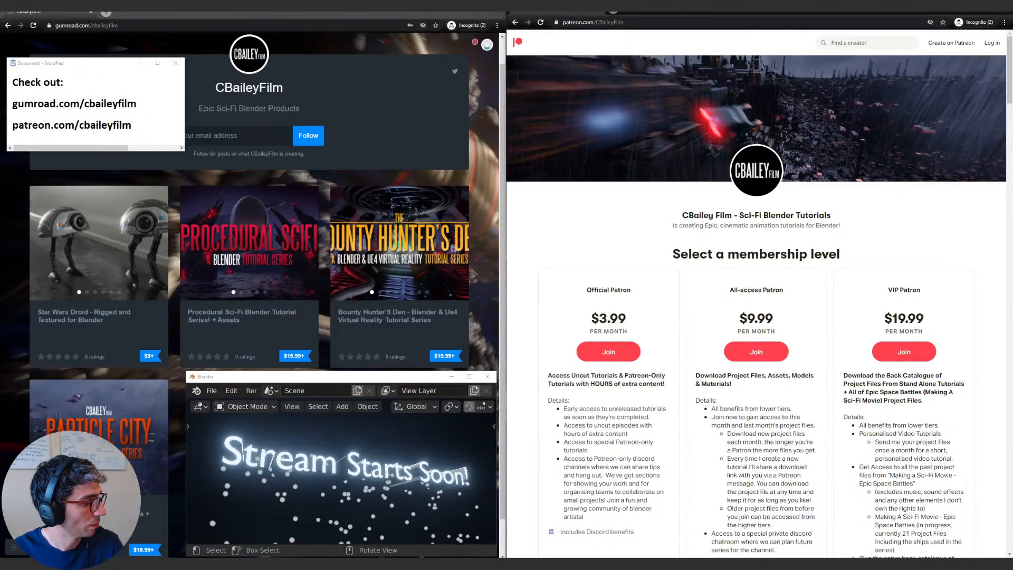
key(shift)
key(shift+2)
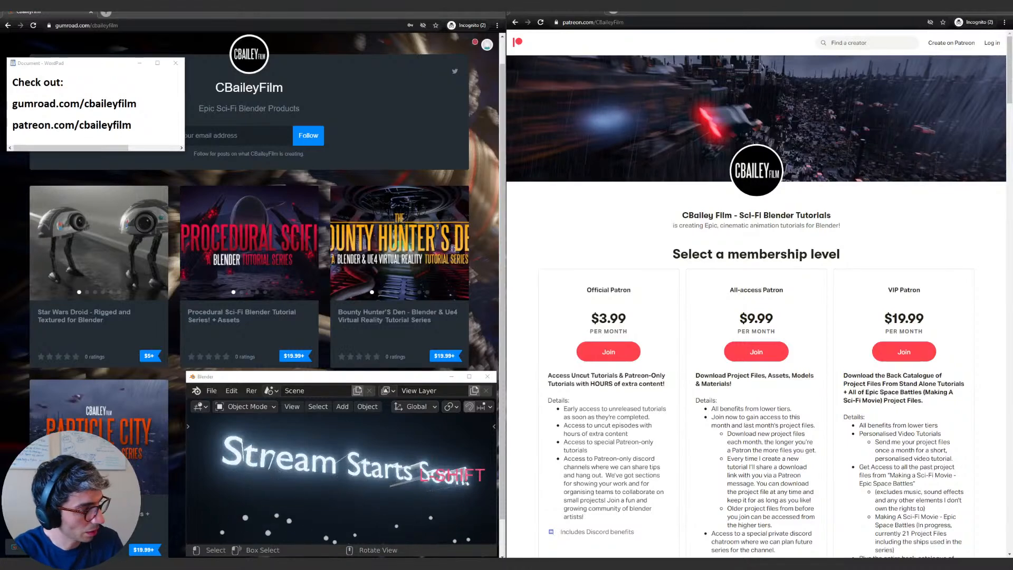
key(space)
key(shift+2)
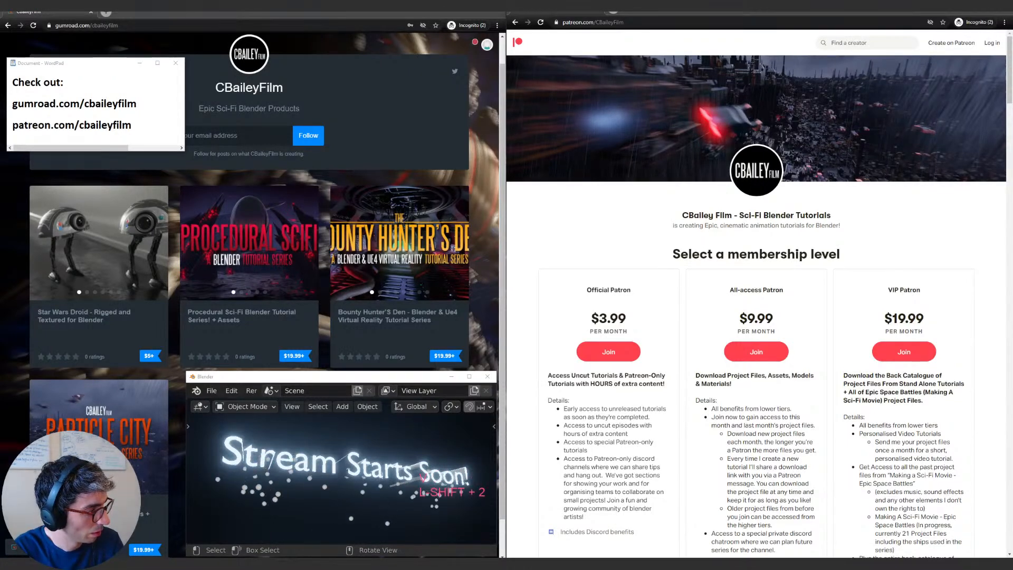
key(Down)
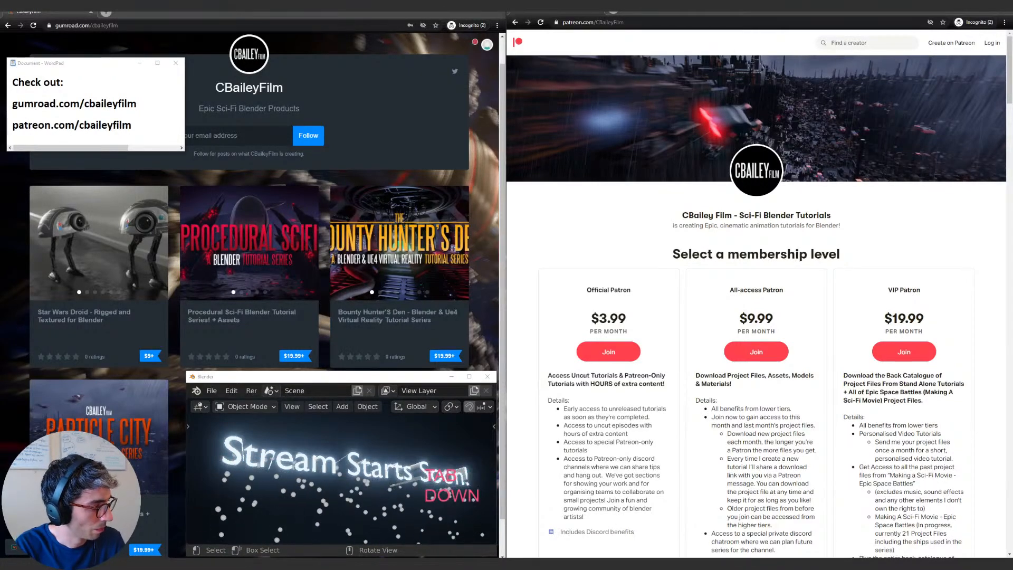
key(Tab)
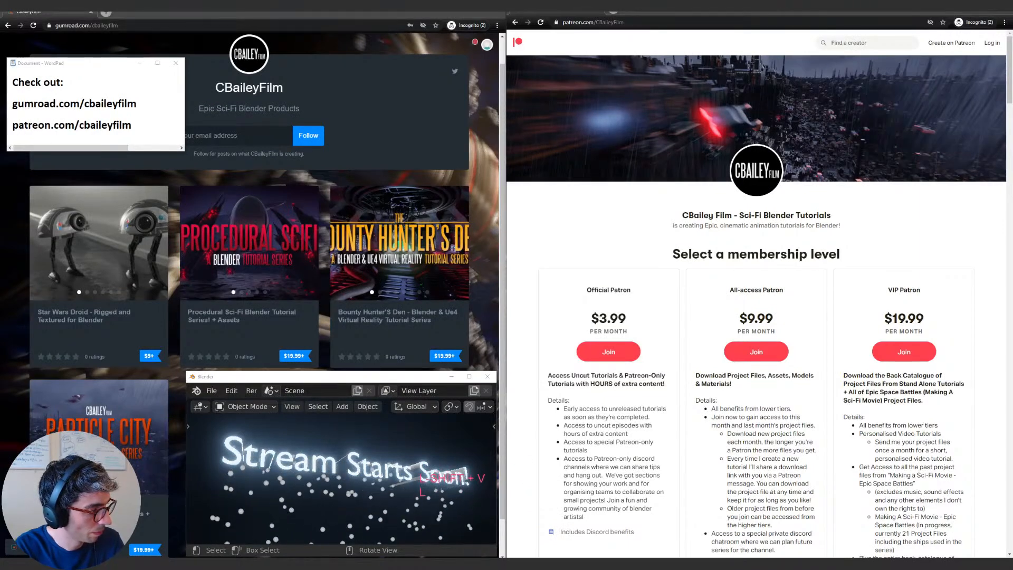
key(ctrl)
key(shift+1)
key(Return)
key(ctrl+v)
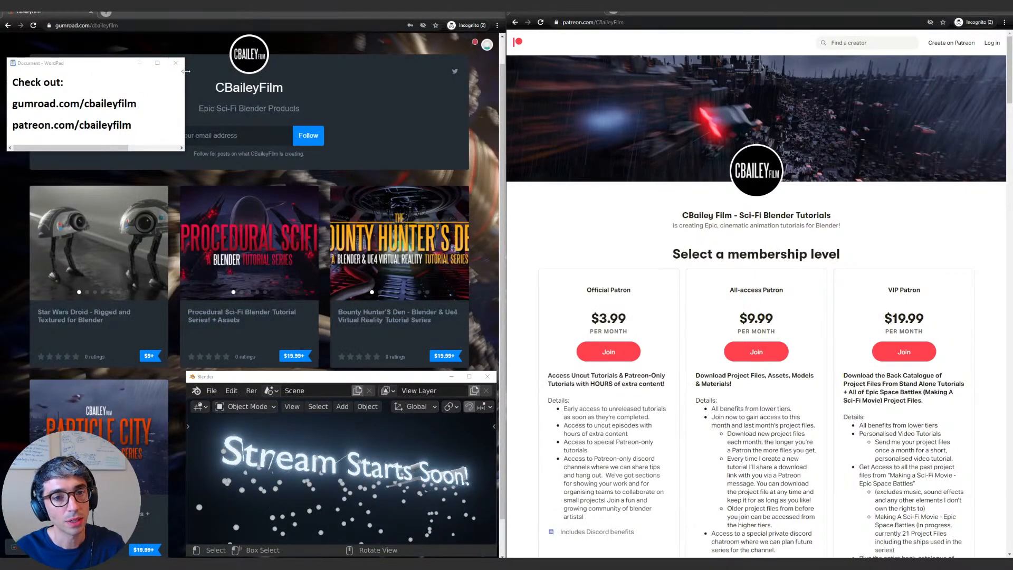
Step: Close the WordPad note and bring the Gumroad browser window in front of the Blender window
drag(105, 63, 114, 79)
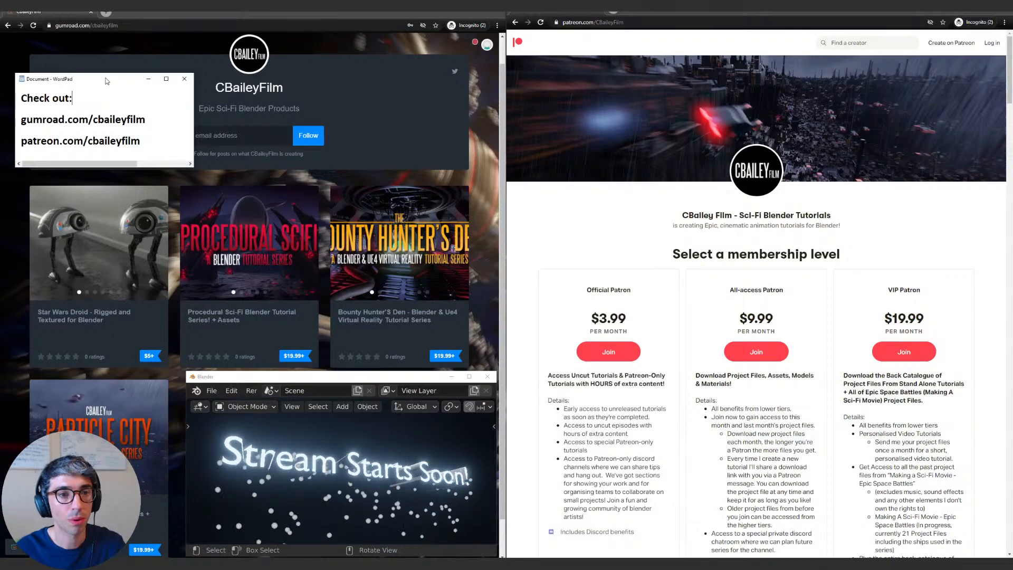
click(183, 79)
click(129, 124)
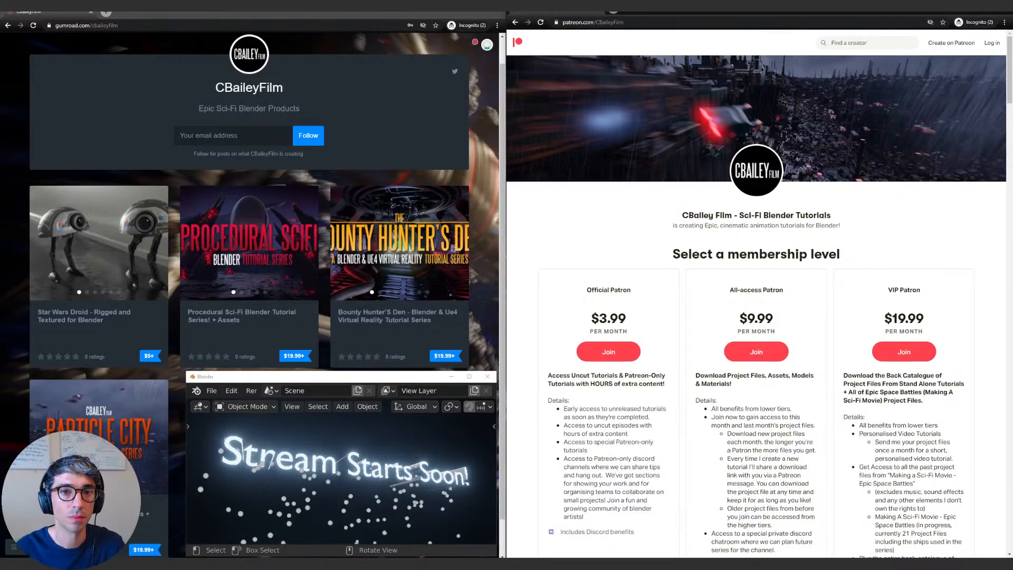
click(346, 14)
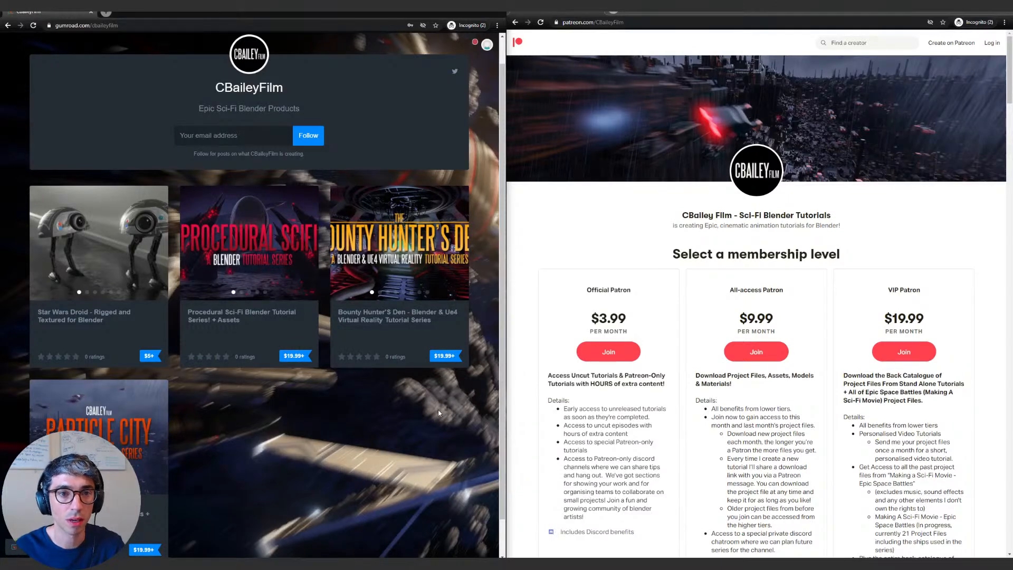
Step: Look over the products on the Gumroad page, open the Particle City tutorial series and read its description
scroll(284, 463, down, 1)
scroll(284, 463, up, 1)
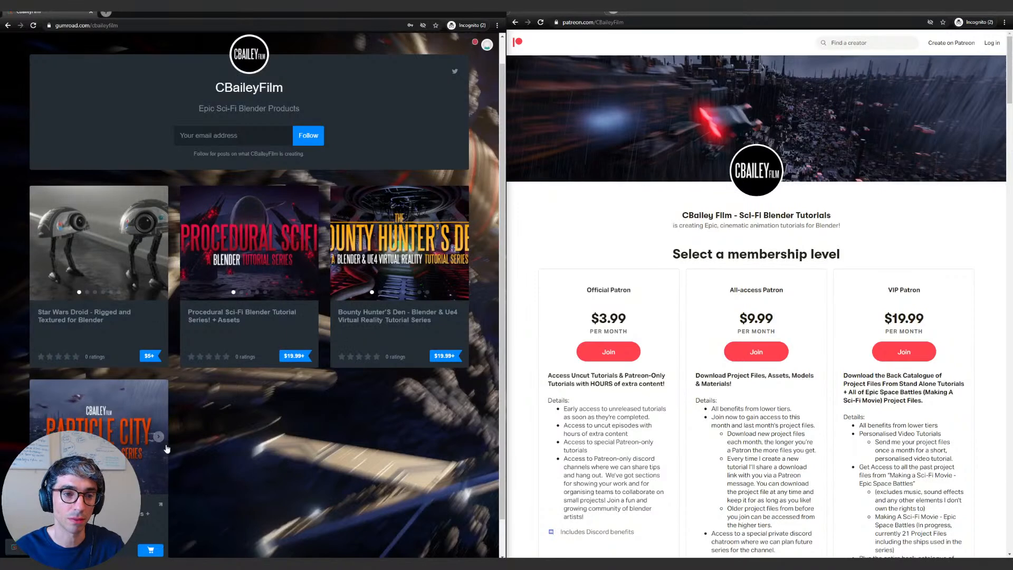
scroll(258, 396, down, 1)
scroll(258, 417, up, 1)
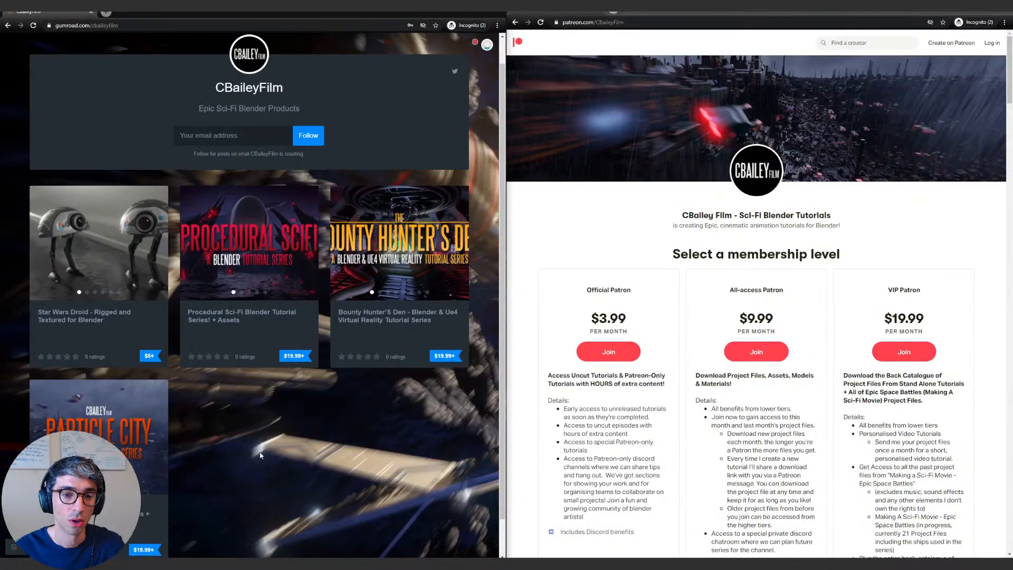
scroll(260, 455, down, 1)
scroll(260, 455, up, 1)
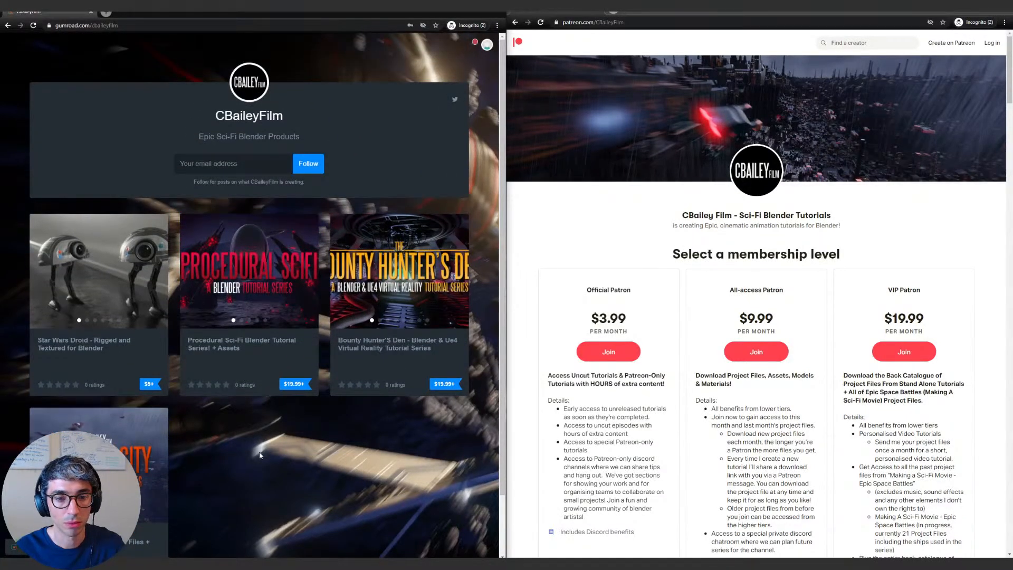
scroll(259, 454, down, 1)
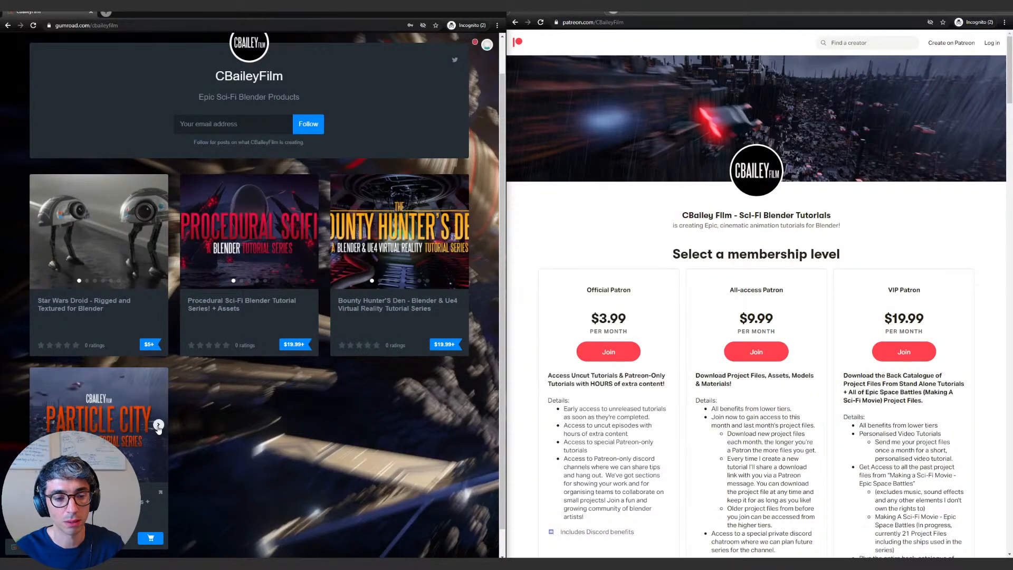
click(130, 421)
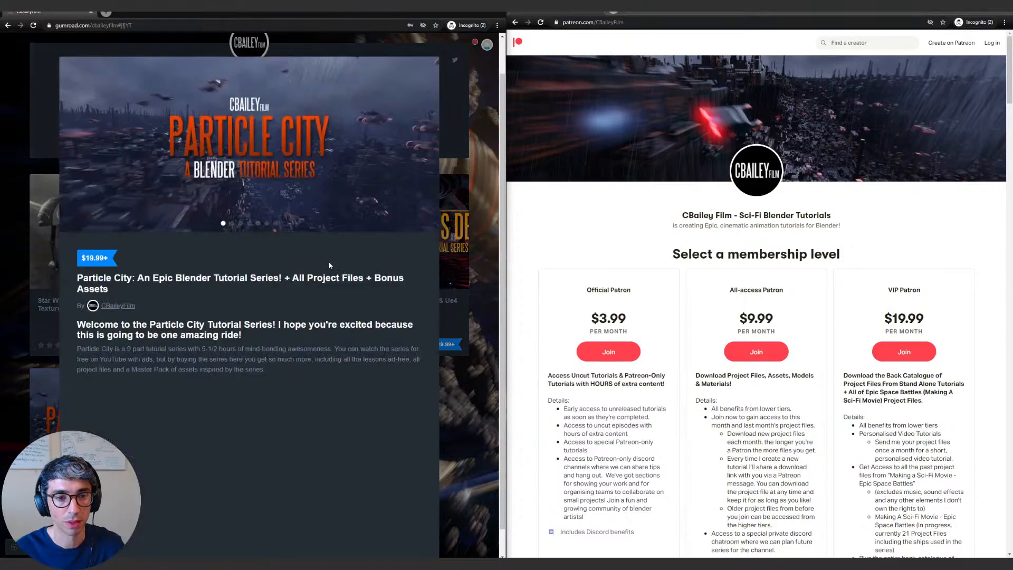
scroll(312, 334, down, 3)
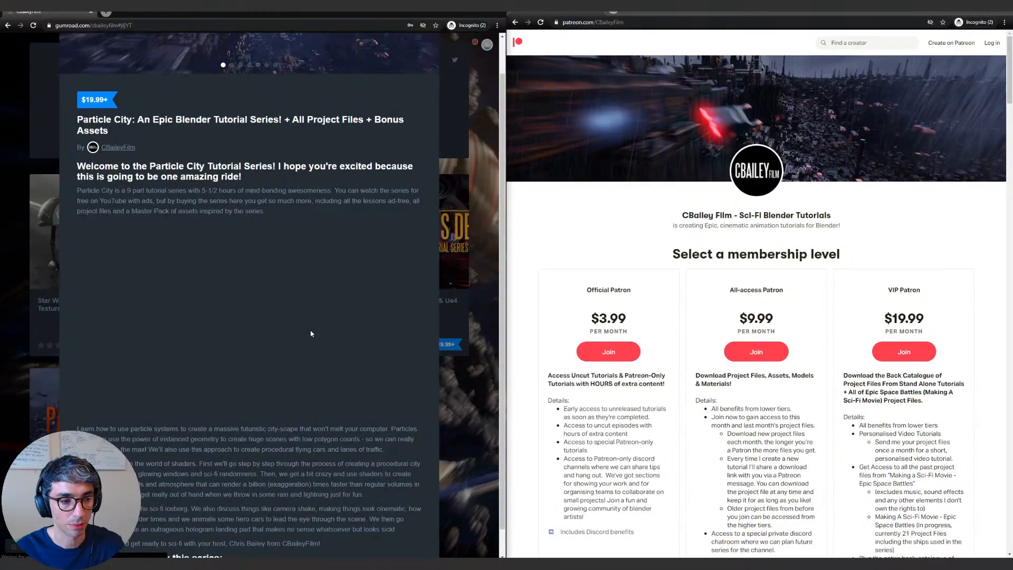
Step: Look through the Particle City description's video list, project files, Master Pack videos and FAQ
scroll(311, 333, down, 10)
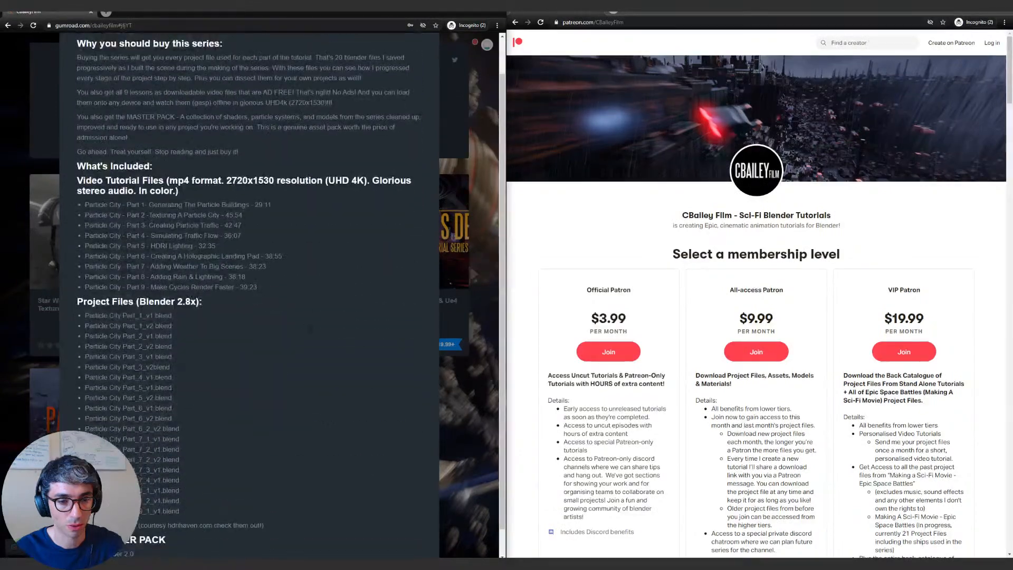
scroll(315, 312, down, 15)
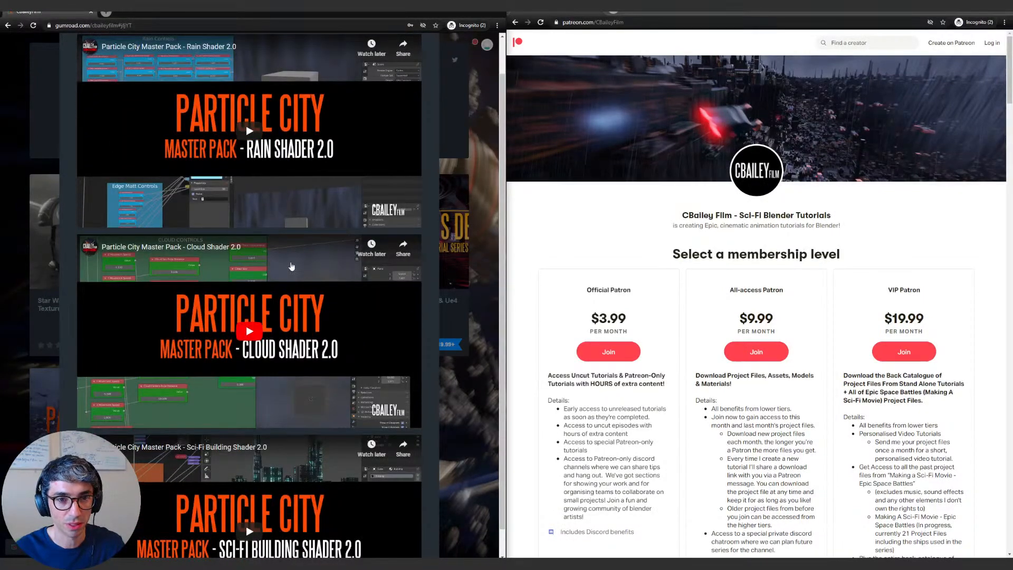
scroll(339, 357, down, 2)
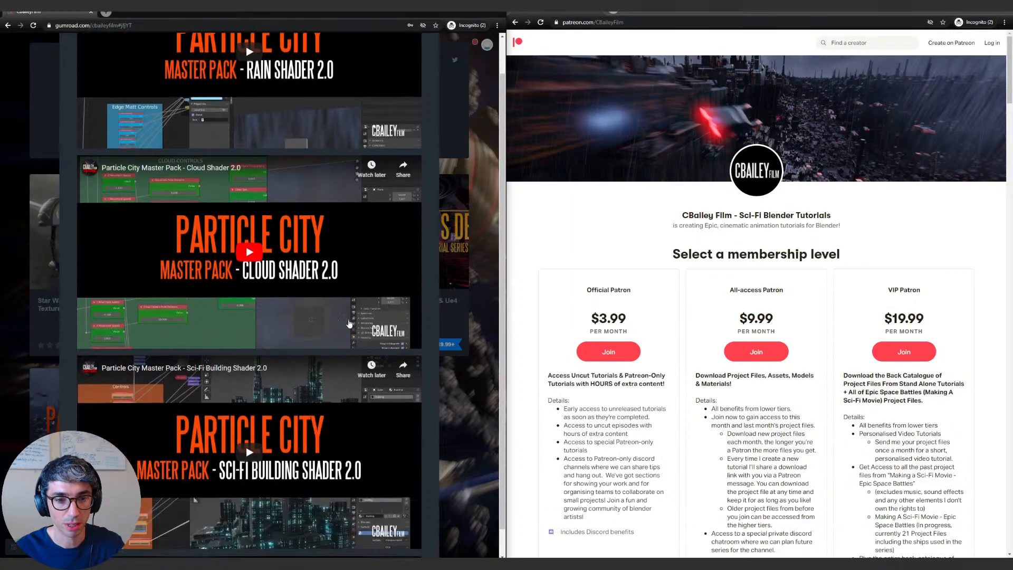
scroll(339, 358, down, 5)
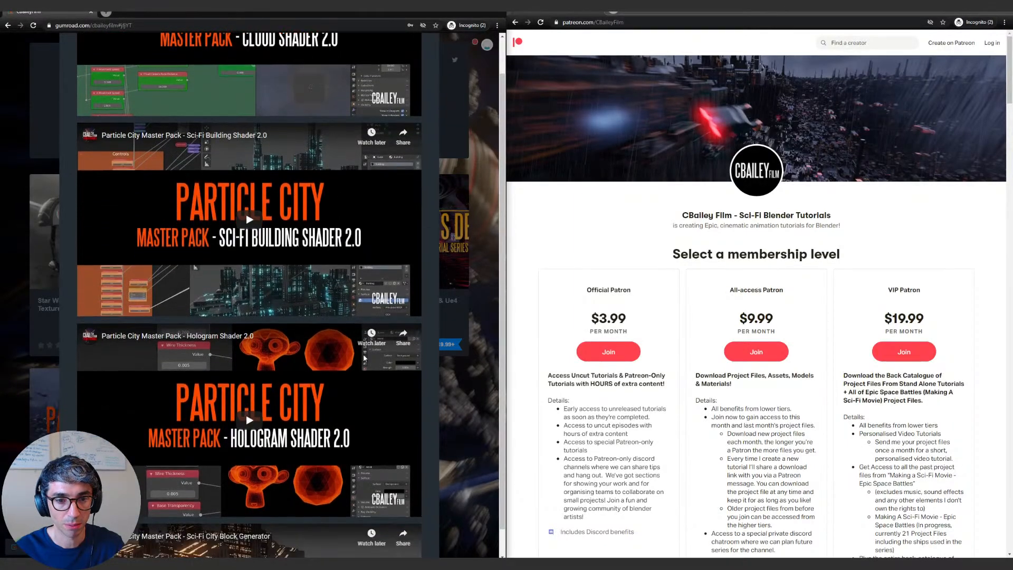
scroll(362, 358, down, 4)
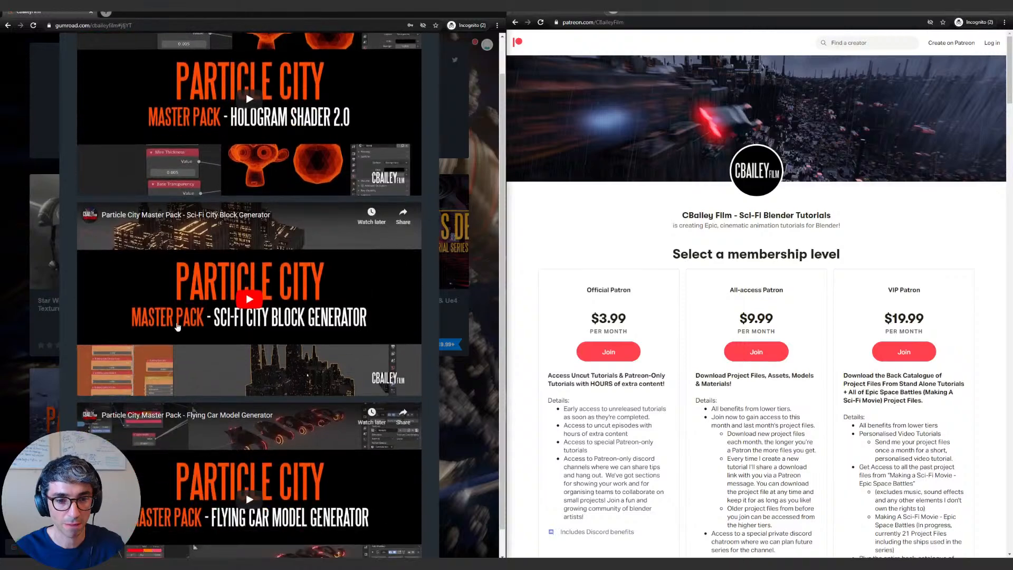
scroll(328, 334, down, 1)
scroll(313, 368, down, 1)
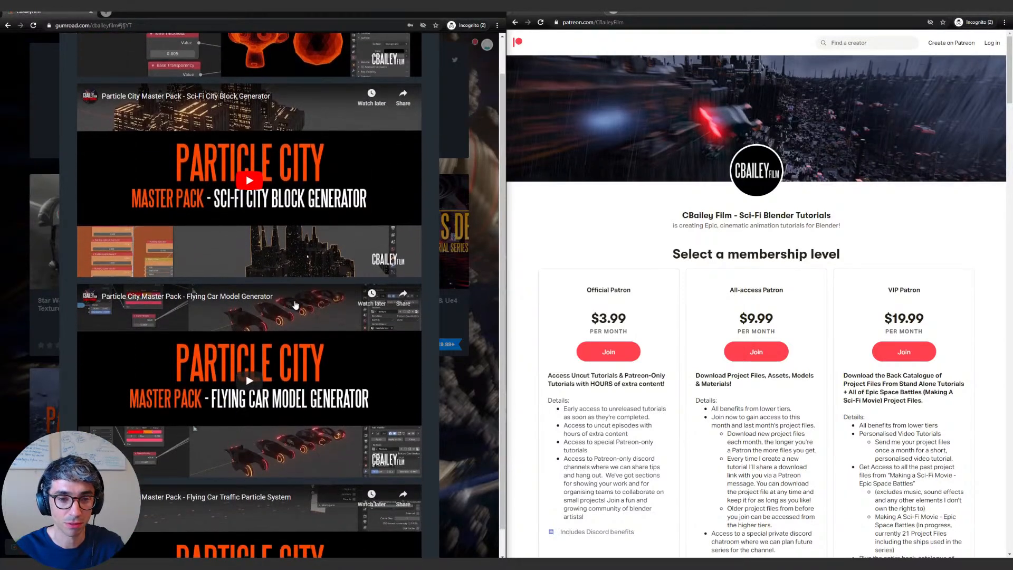
scroll(205, 346, down, 5)
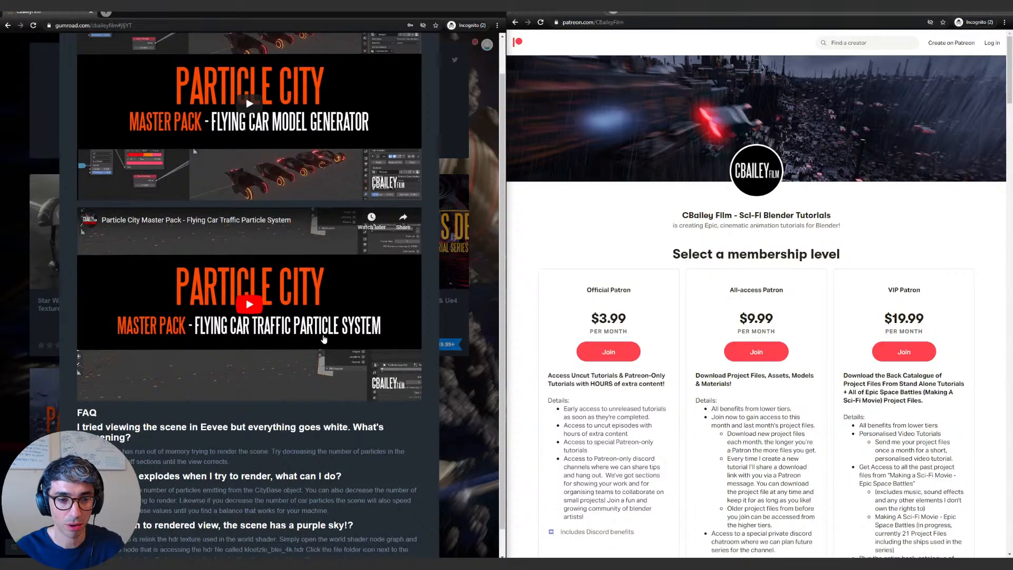
Step: Review the Particle City Master Pack list and preview videos again and close the product
scroll(295, 337, up, 4)
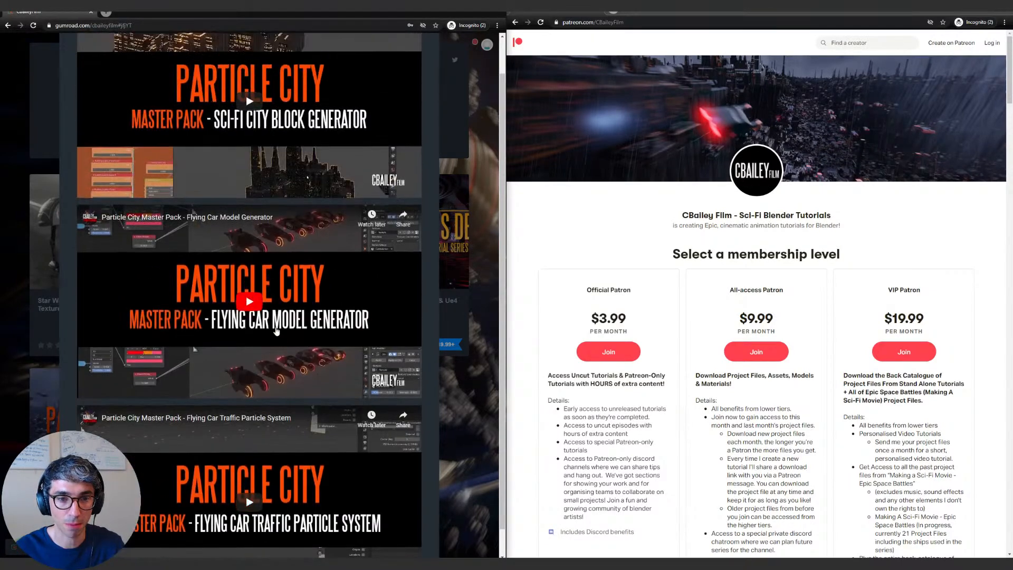
scroll(279, 334, up, 5)
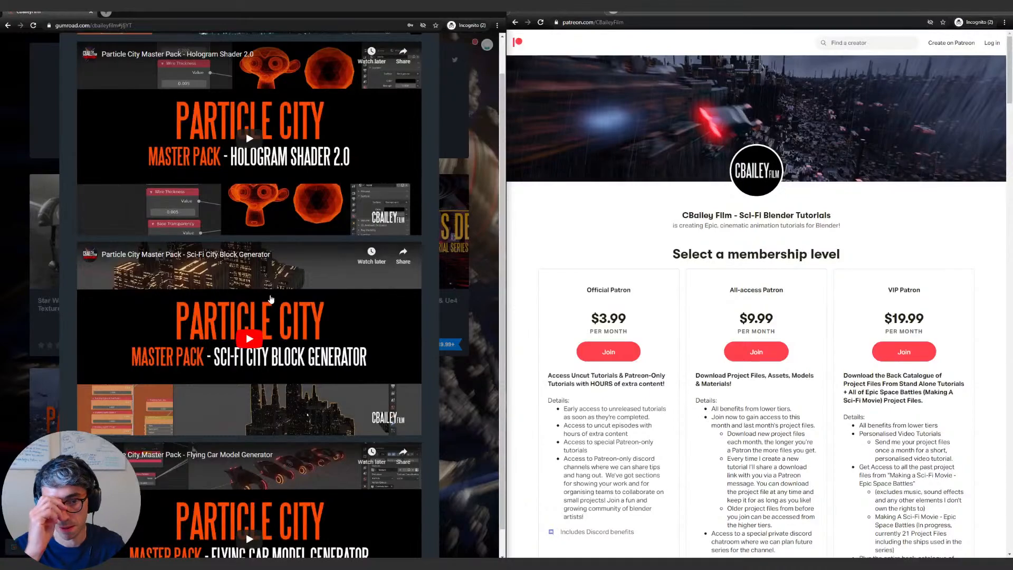
scroll(270, 299, up, 12)
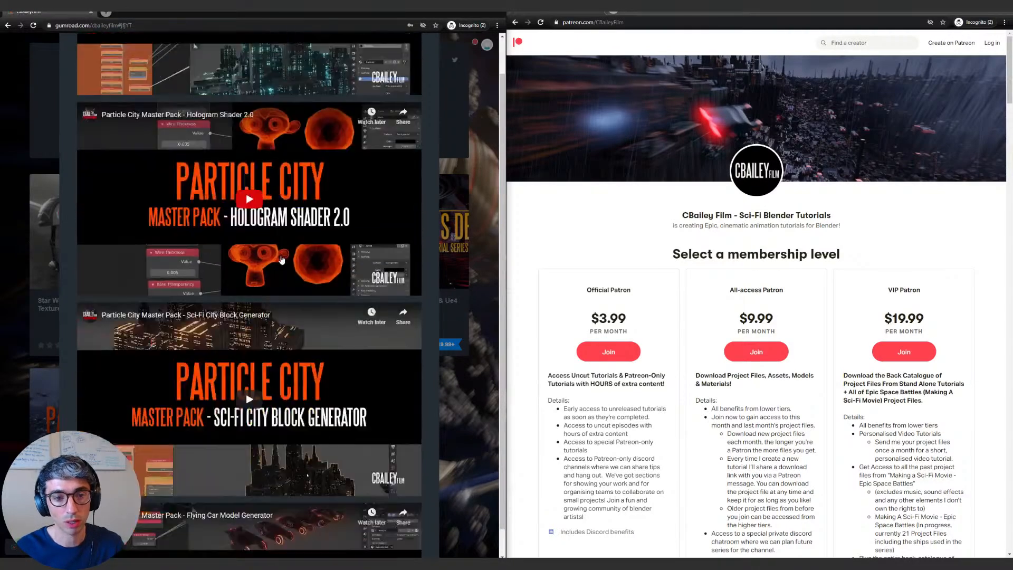
scroll(280, 261, up, 8)
scroll(279, 264, down, 18)
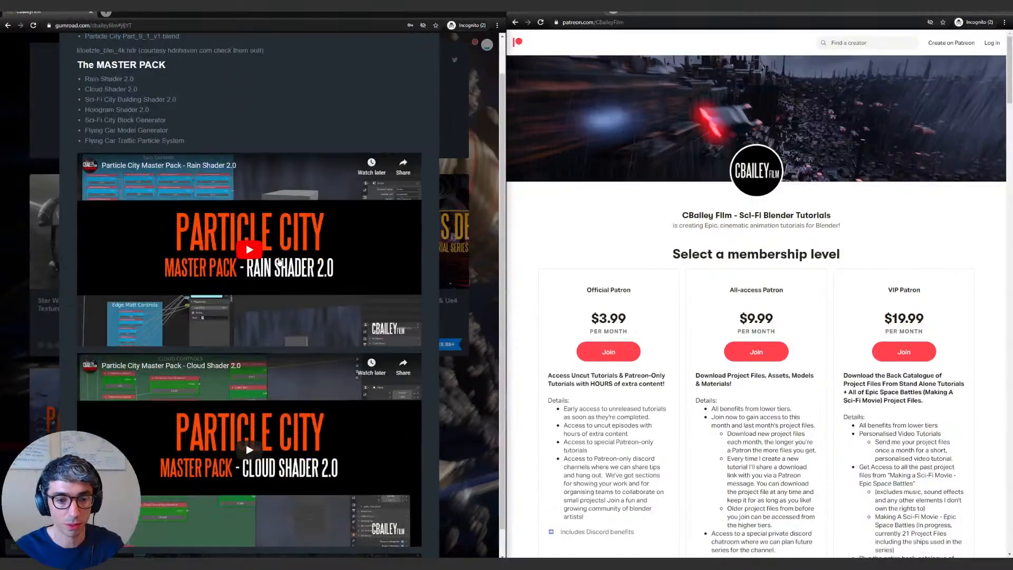
scroll(278, 265, down, 12)
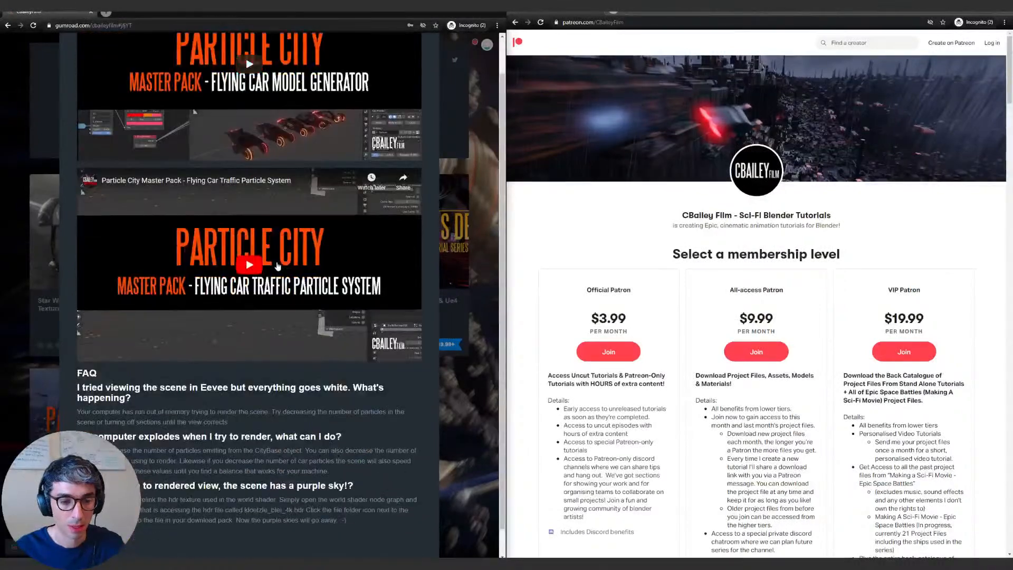
click(456, 351)
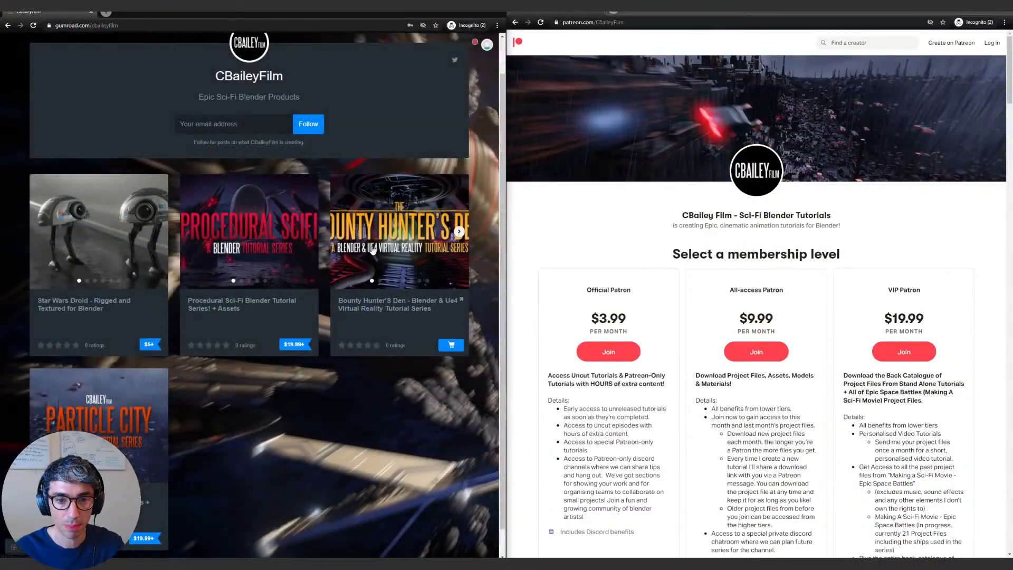
Step: Open the Bounty Hunter's Den tutorial series and browse through its preview images
click(357, 264)
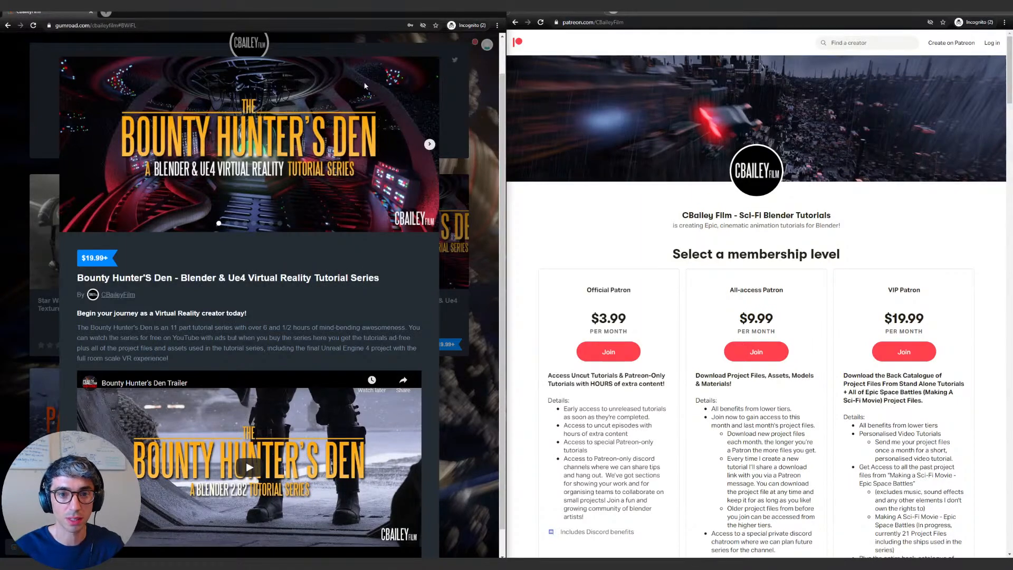
scroll(324, 222, down, 3)
scroll(324, 166, up, 3)
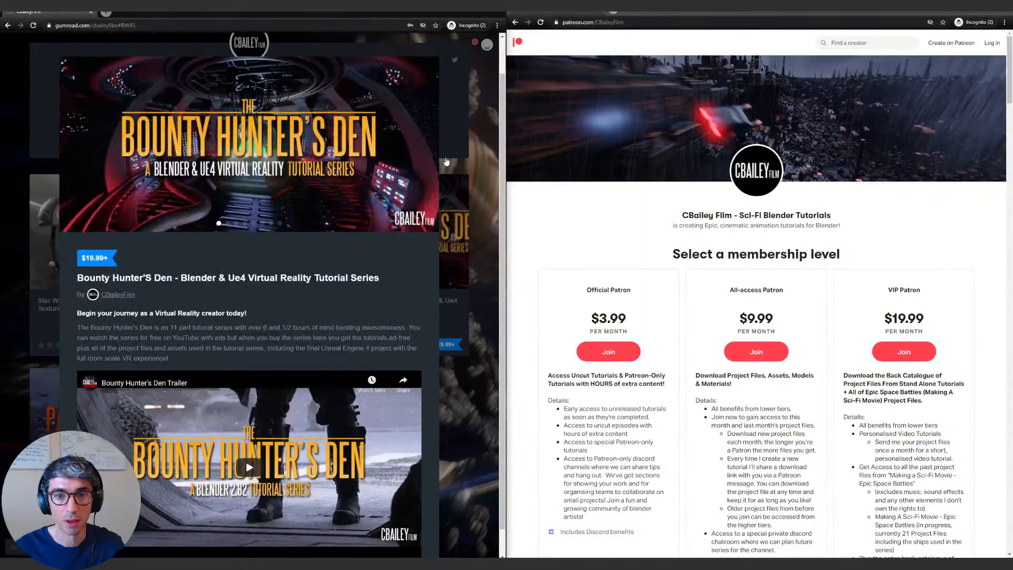
click(430, 146)
click(431, 147)
click(430, 154)
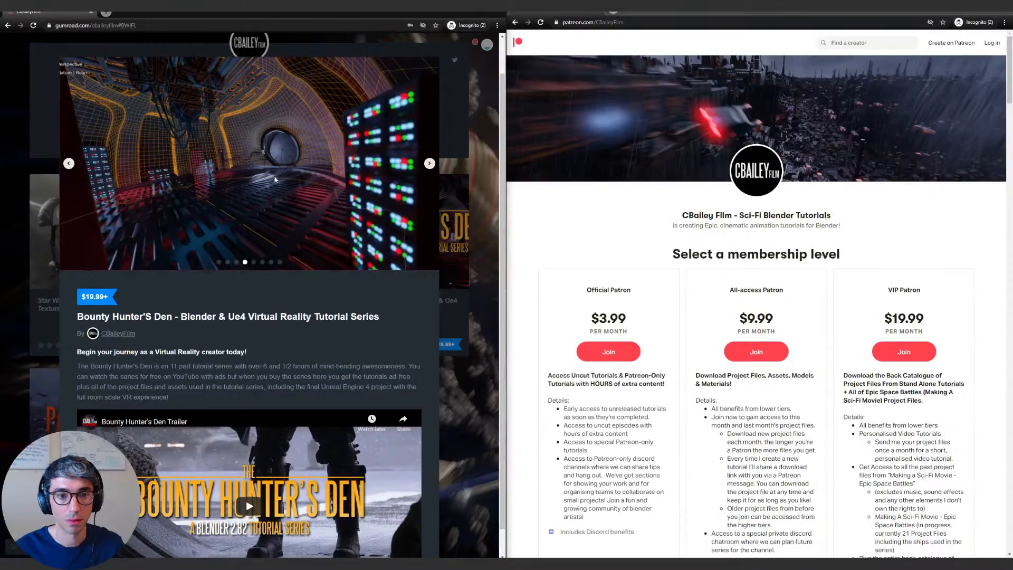
click(429, 165)
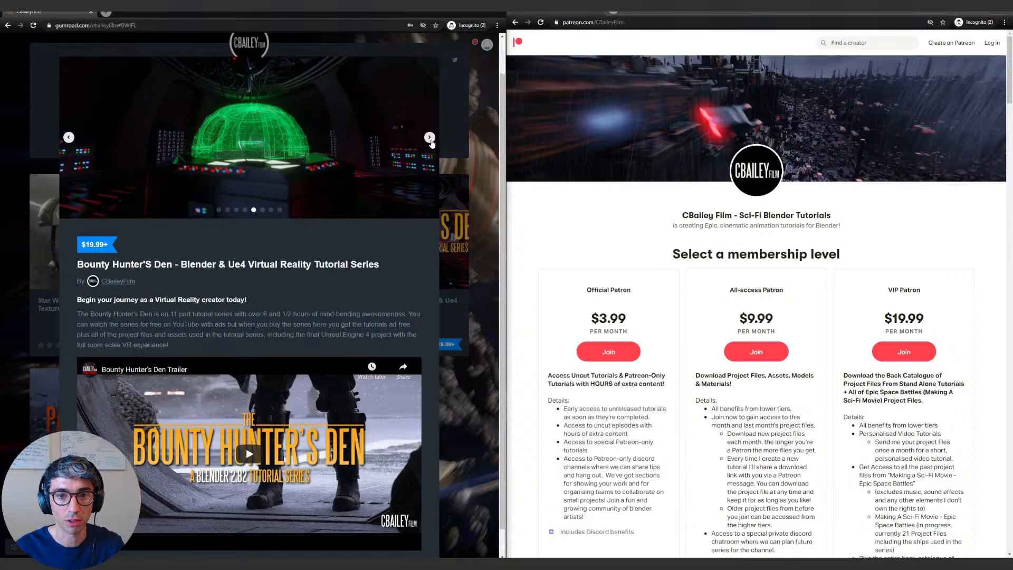
click(429, 138)
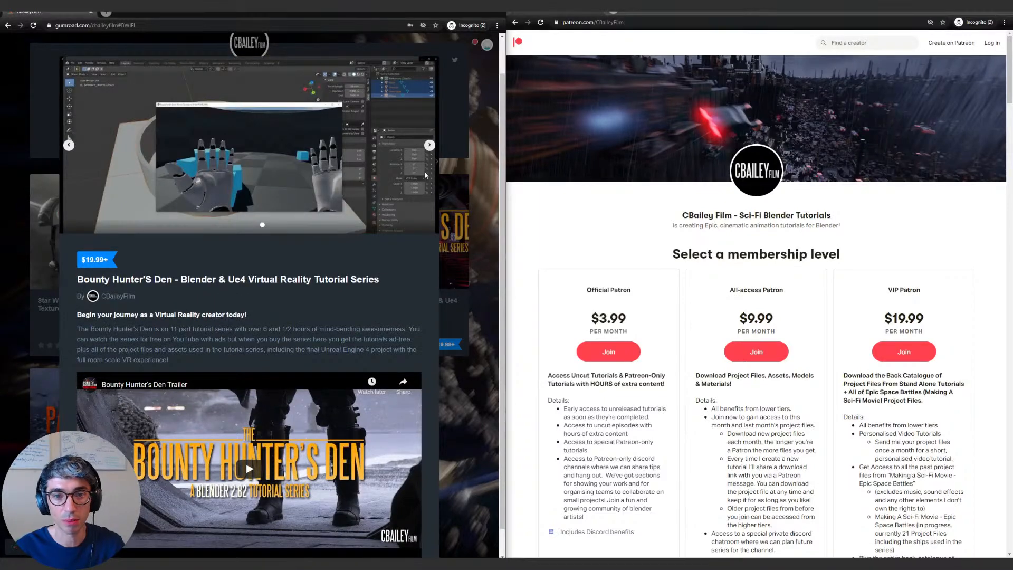
Step: Read the Bounty Hunter's Den lesson topics, included files and FAQ, and close the product
scroll(404, 149, down, 7)
scroll(320, 329, down, 3)
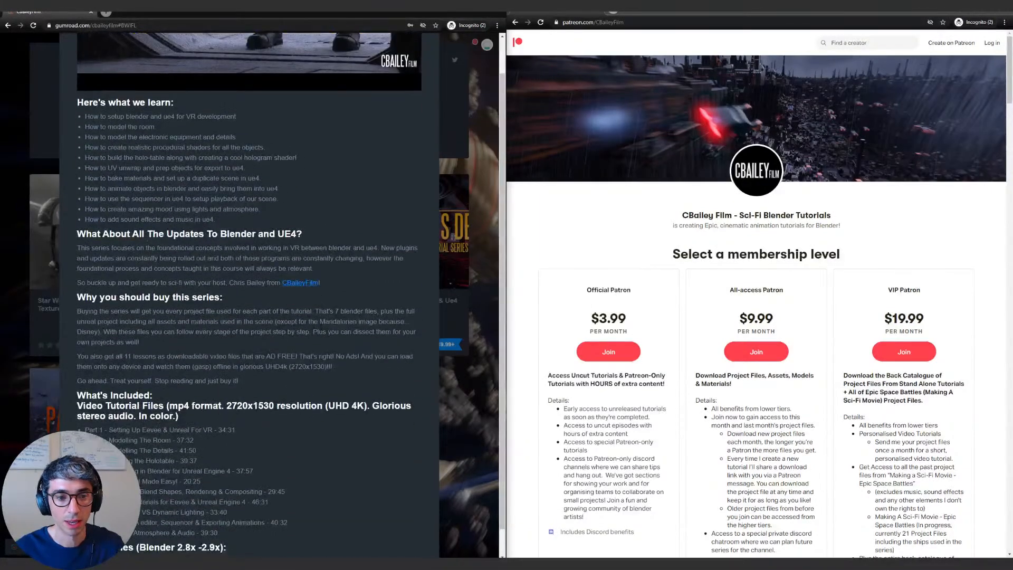
scroll(321, 329, up, 4)
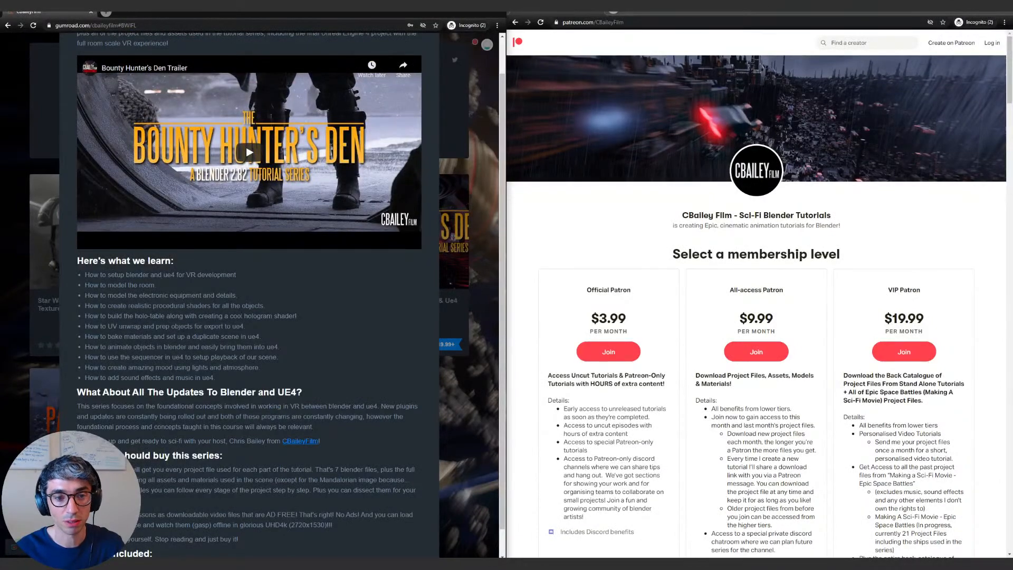
scroll(291, 324, down, 3)
scroll(468, 262, down, 8)
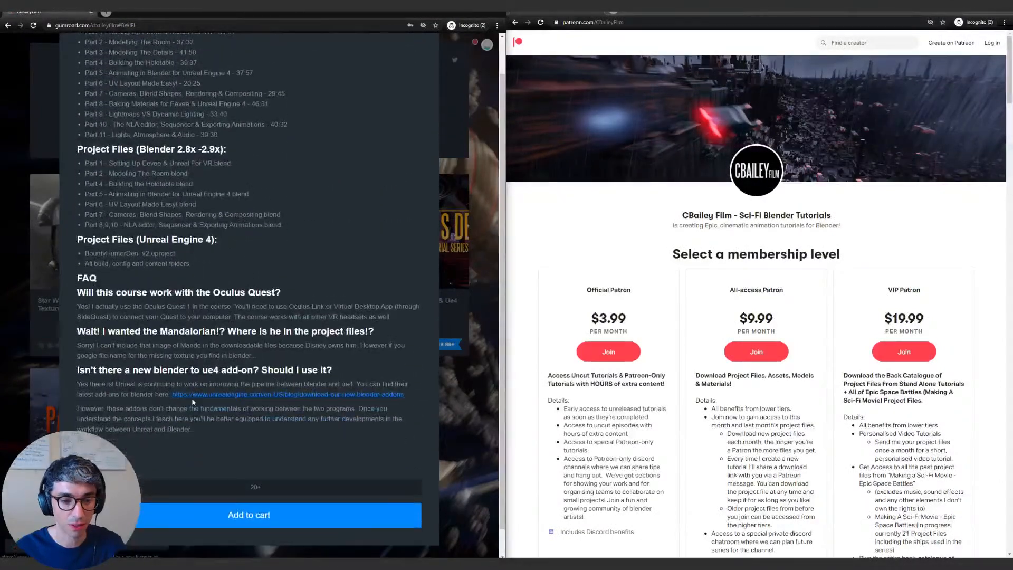
scroll(465, 316, up, 5)
click(464, 316)
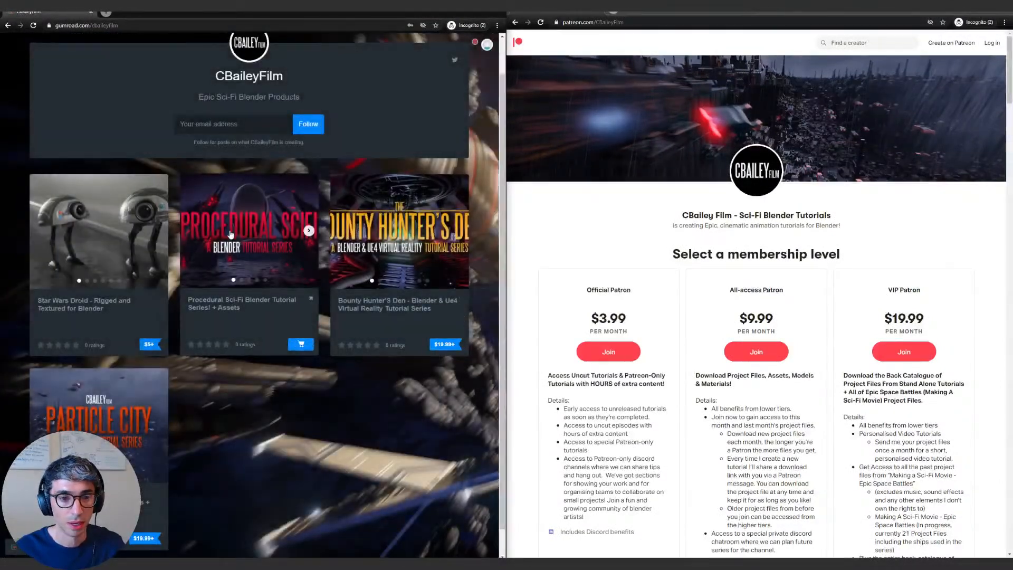
Step: Open the Procedural Sci-Fi Blender Tutorial Series, look over its included files, rock and material previews and Master Pack videos, and close it
click(259, 317)
scroll(343, 417, down, 10)
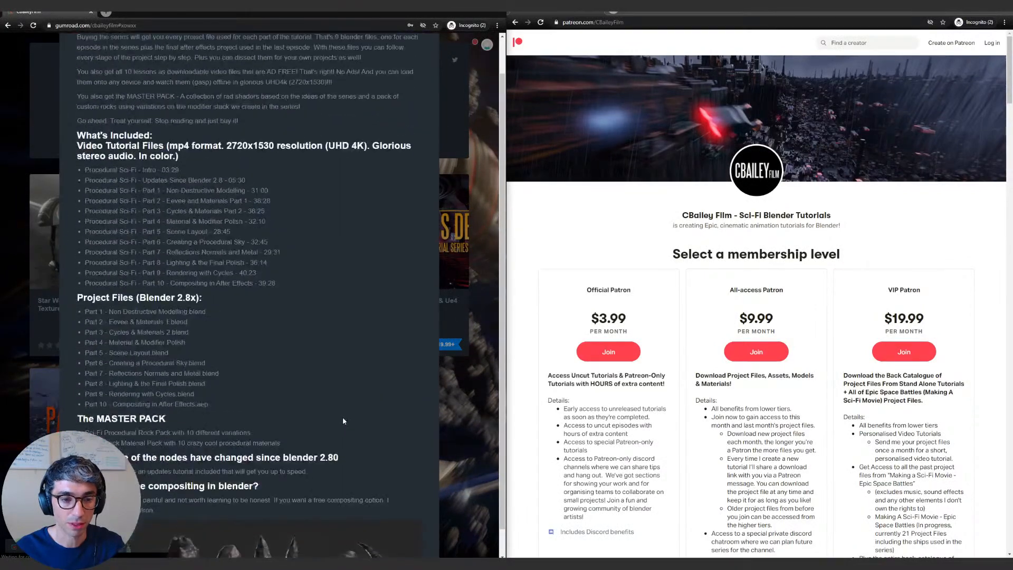
scroll(341, 410, down, 5)
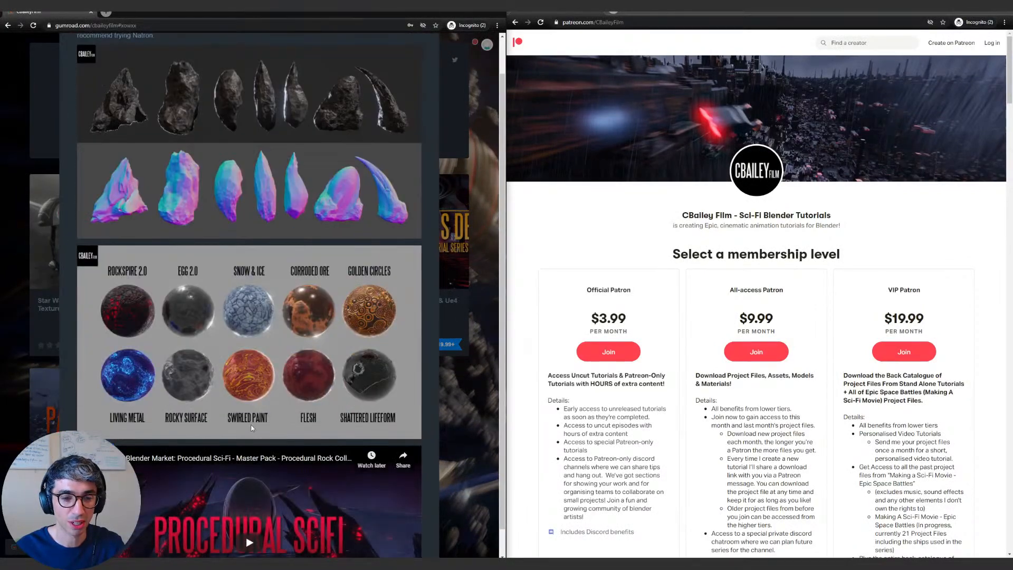
scroll(393, 350, down, 2)
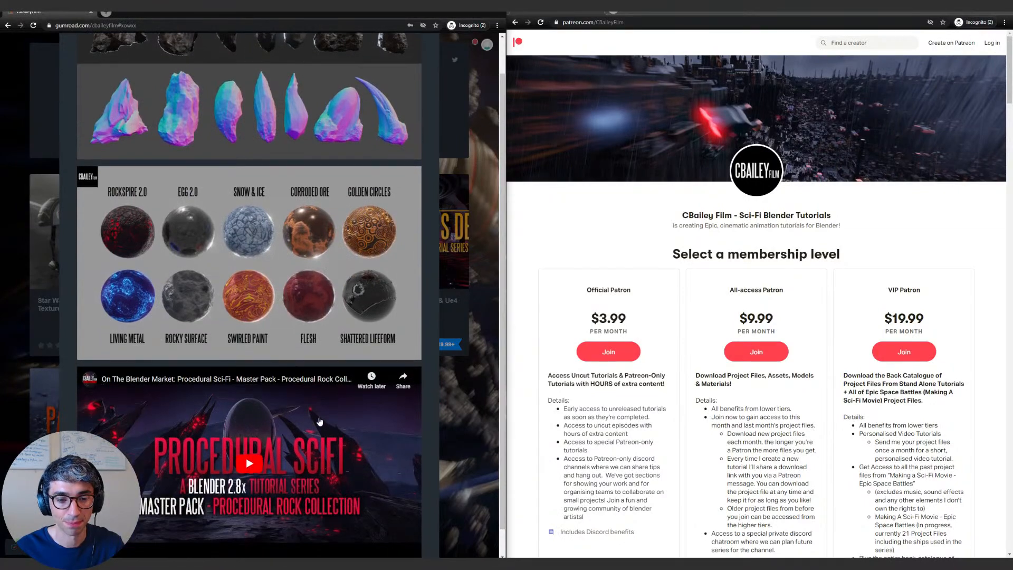
scroll(401, 274, down, 5)
scroll(295, 341, up, 10)
scroll(293, 341, up, 8)
scroll(285, 342, down, 3)
scroll(285, 342, down, 12)
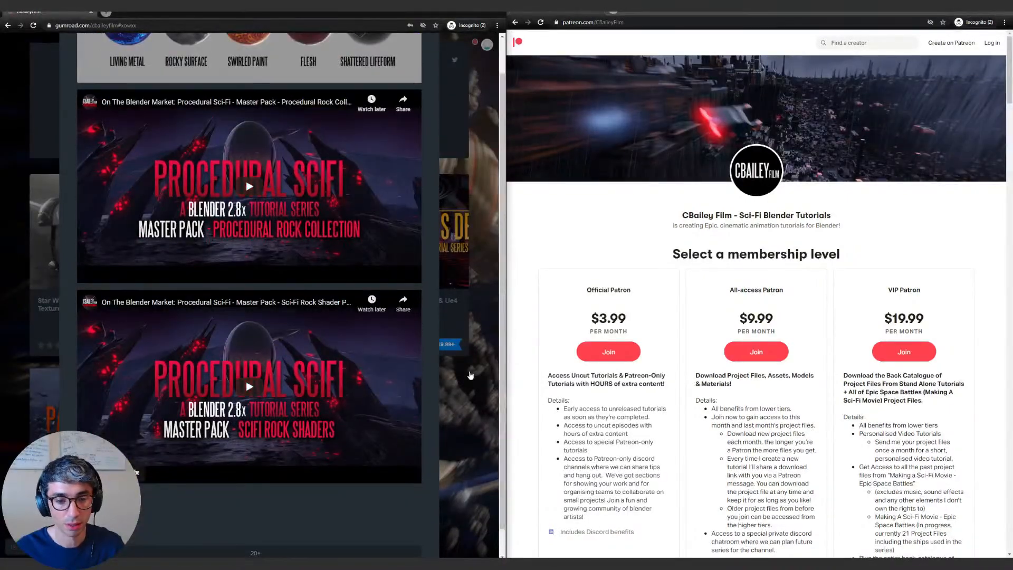
click(460, 393)
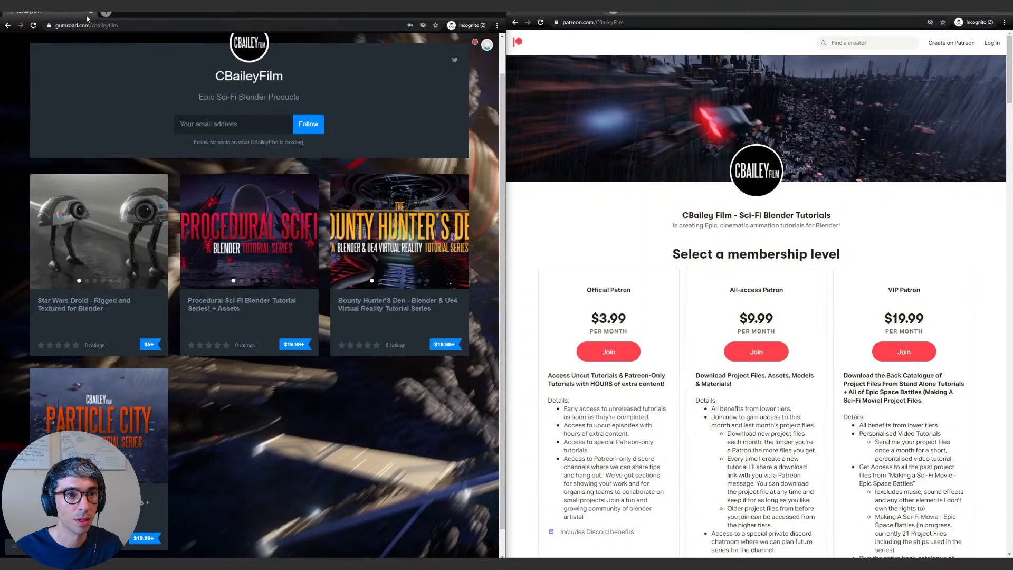
Step: Close the Patreon and Gumroad browser windows and maximize the Blender window
click(598, 11)
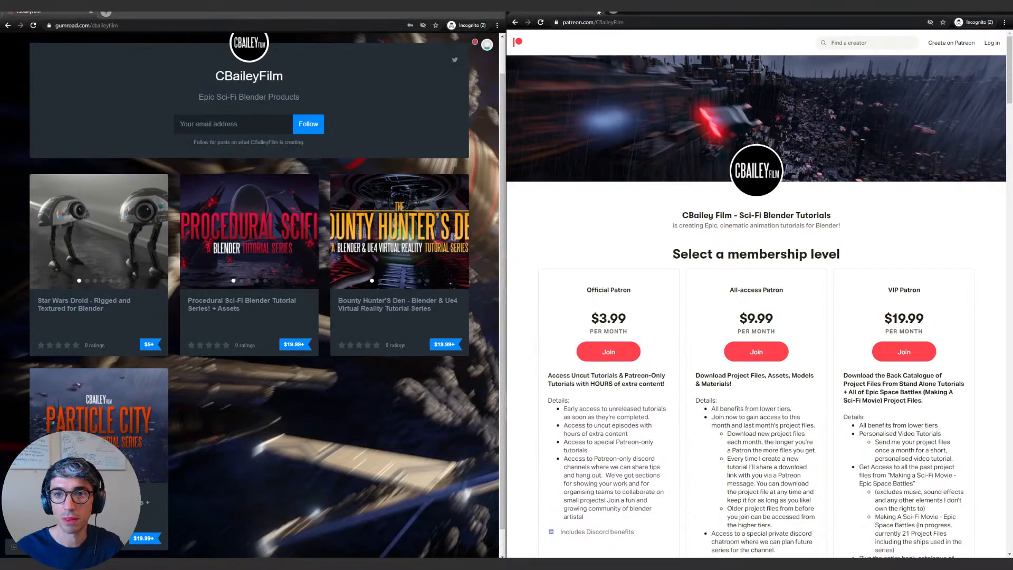
click(91, 14)
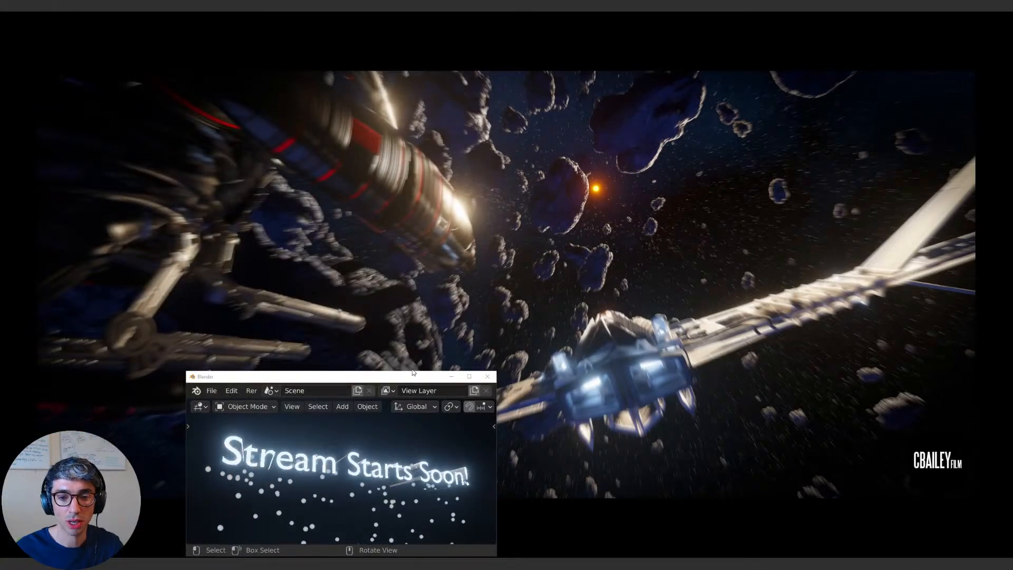
click(468, 377)
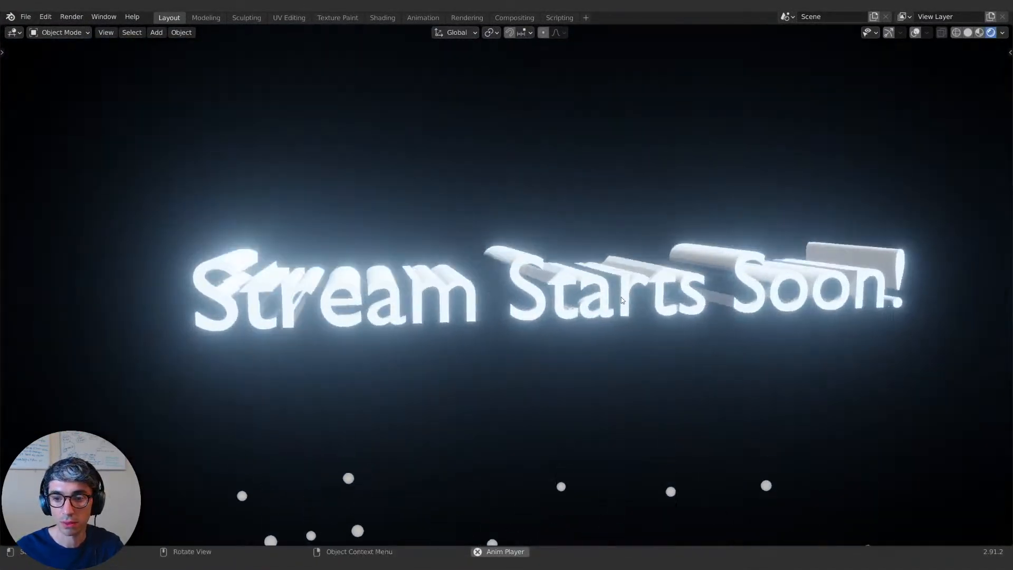
Step: Start a new General file without saving the "Stream Starts Soon!" scene
click(25, 16)
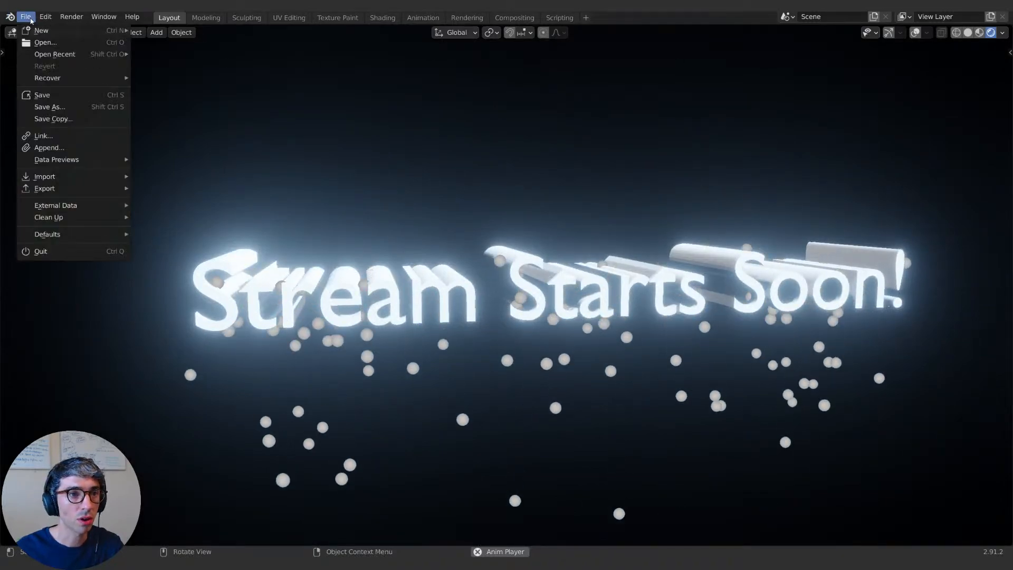
mouse_move(79, 30)
click(242, 33)
click(529, 303)
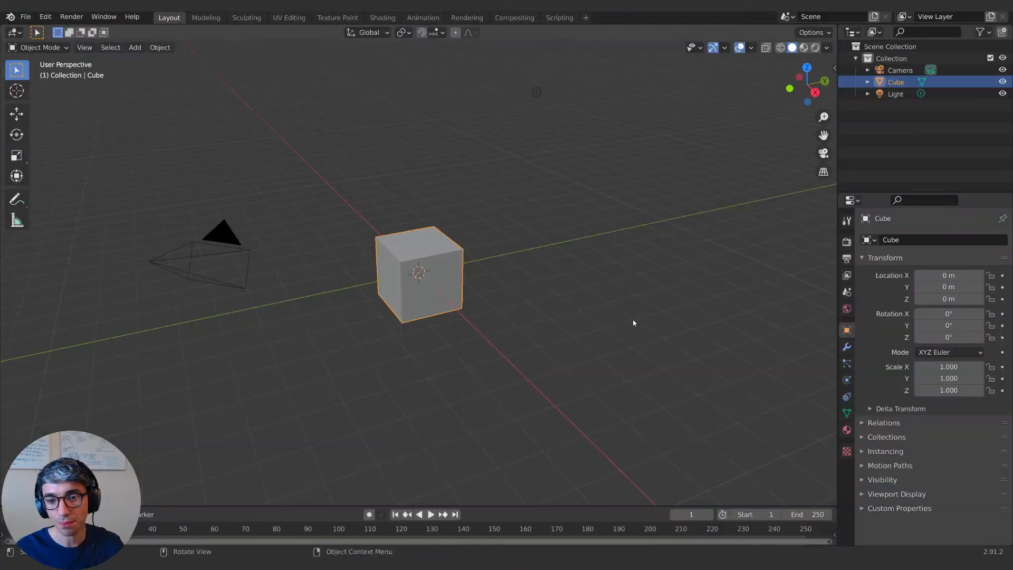
Step: Deselect the default cube and view the new scene from a wider angle
middle_drag(488, 259, 498, 237)
middle_drag(498, 236, 456, 286)
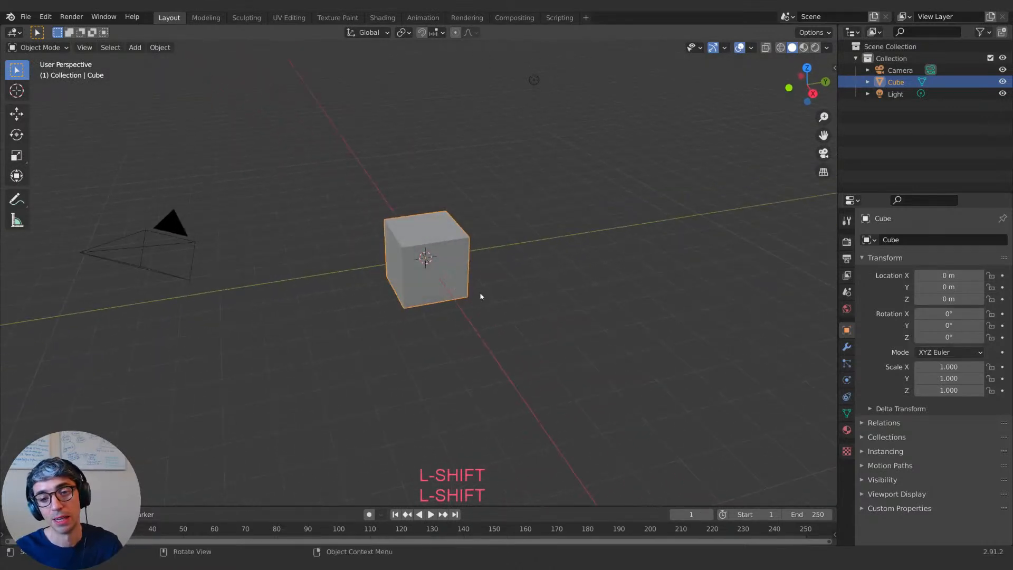
click(596, 277)
middle_drag(568, 312, 464, 176)
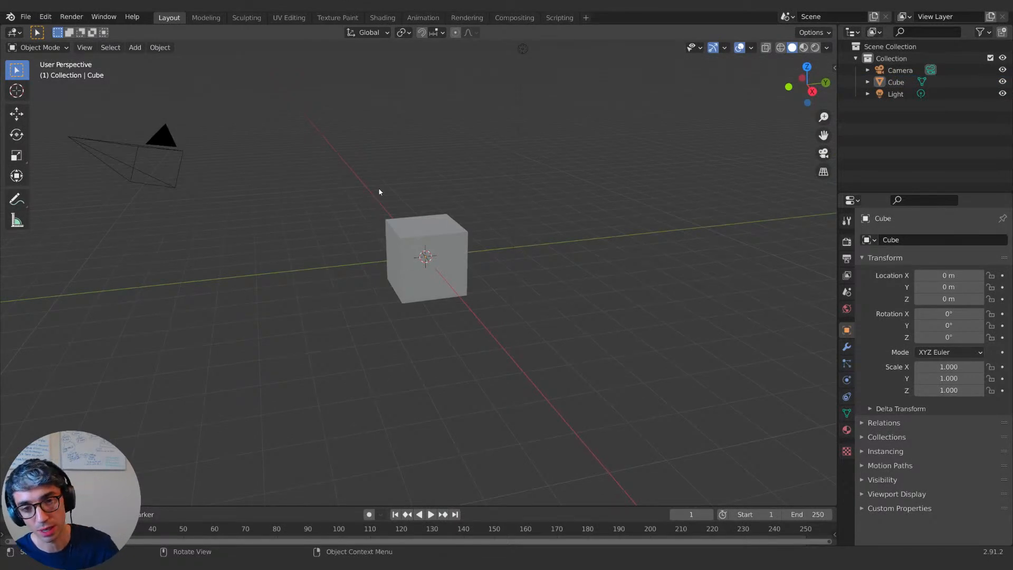
scroll(311, 182, down, 2)
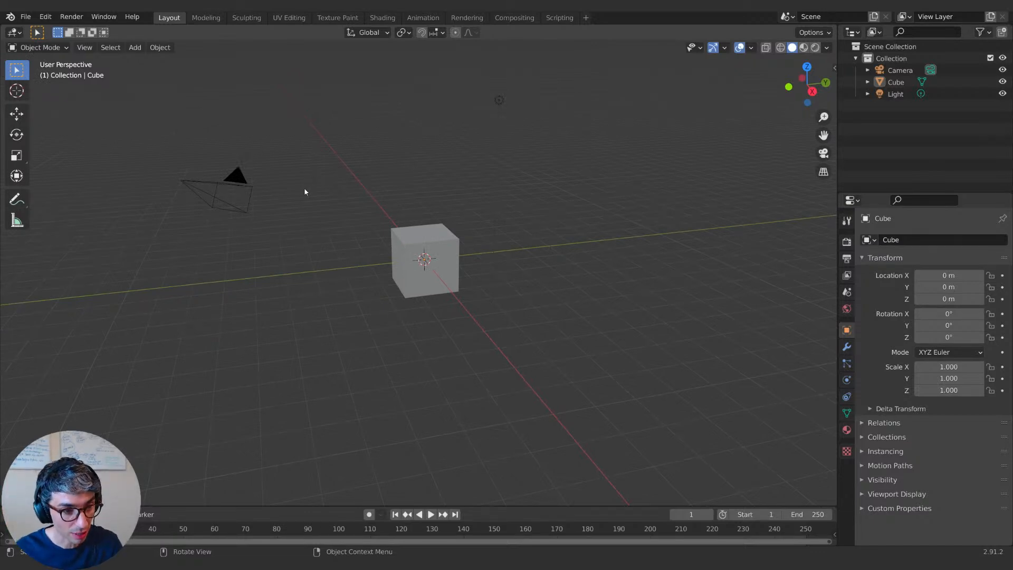
mouse_move(326, 193)
middle_down()
mouse_move(340, 190)
mouse_move(328, 198)
middle_up()
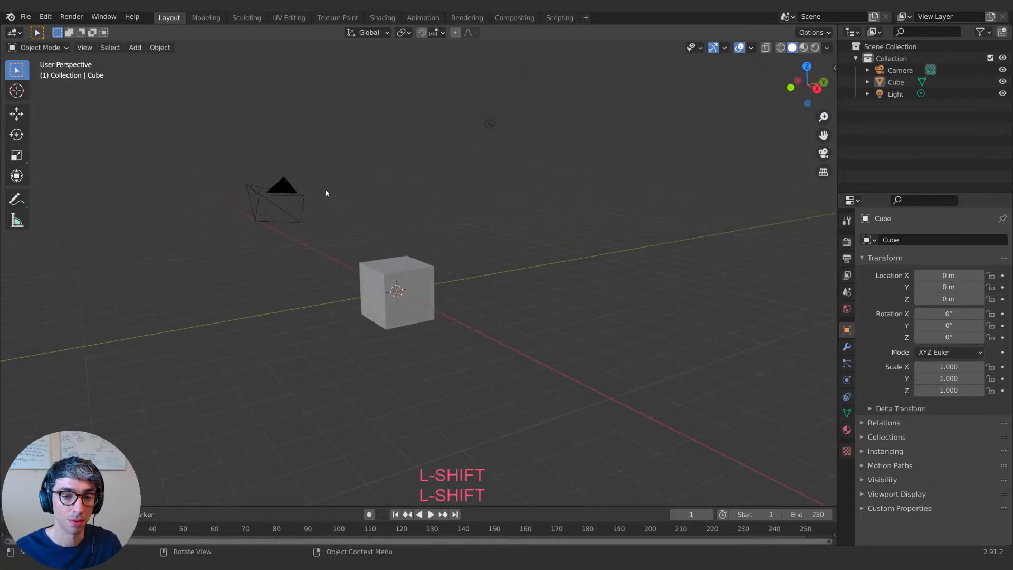
middle_drag(326, 191, 369, 185)
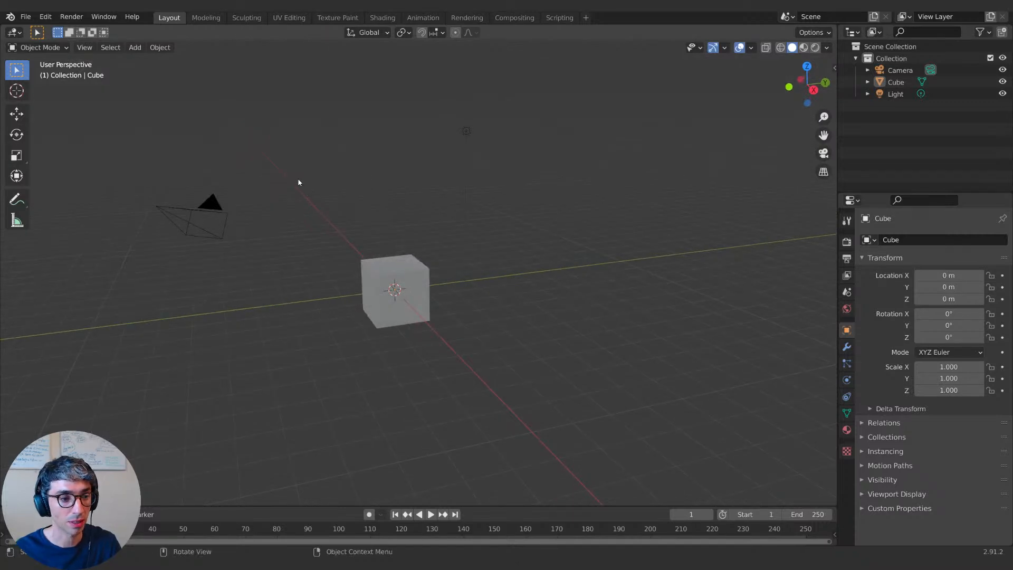
shift+middle_drag(298, 184, 362, 224)
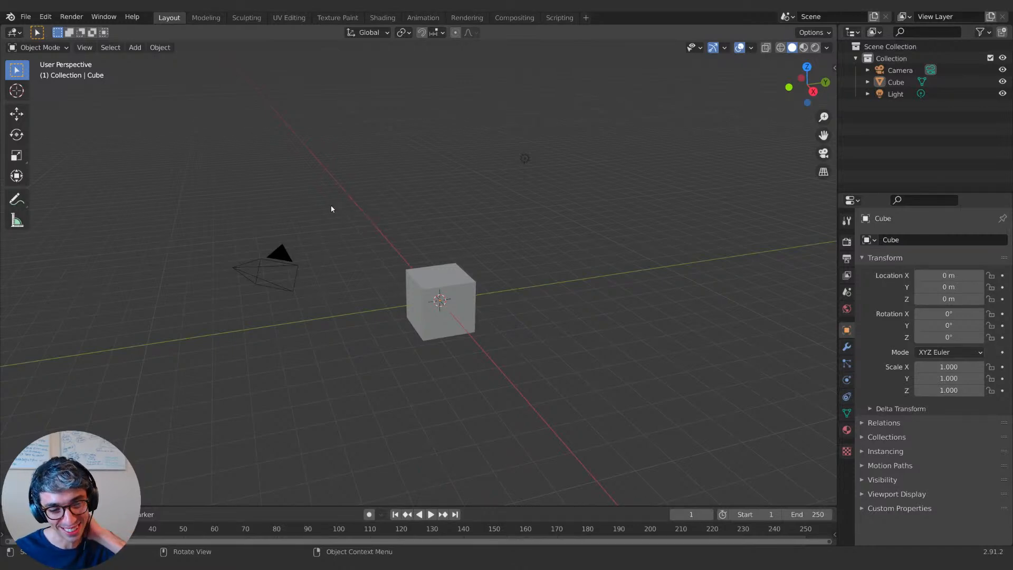
middle_drag(332, 217, 407, 227)
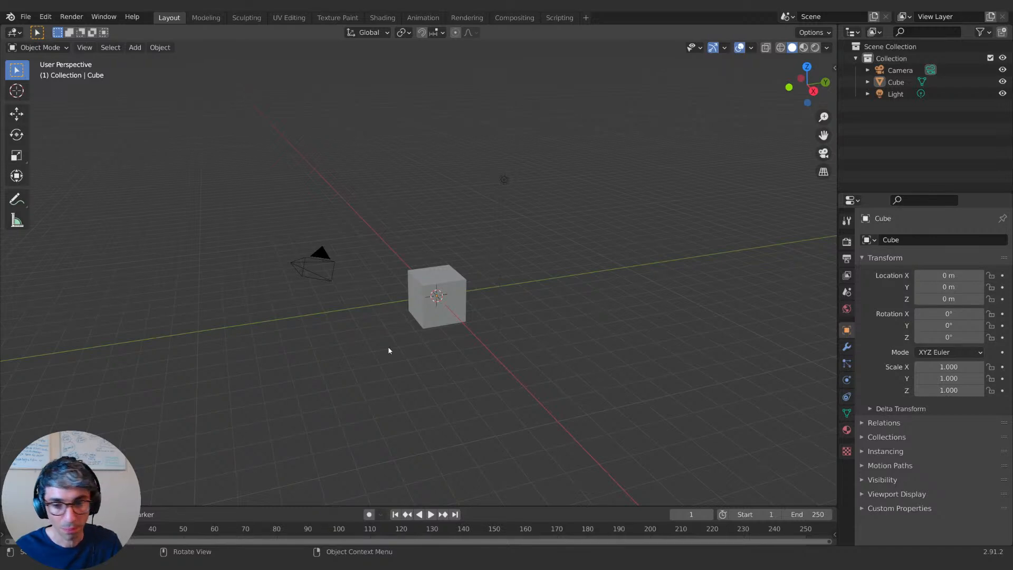
scroll(395, 340, up, 3)
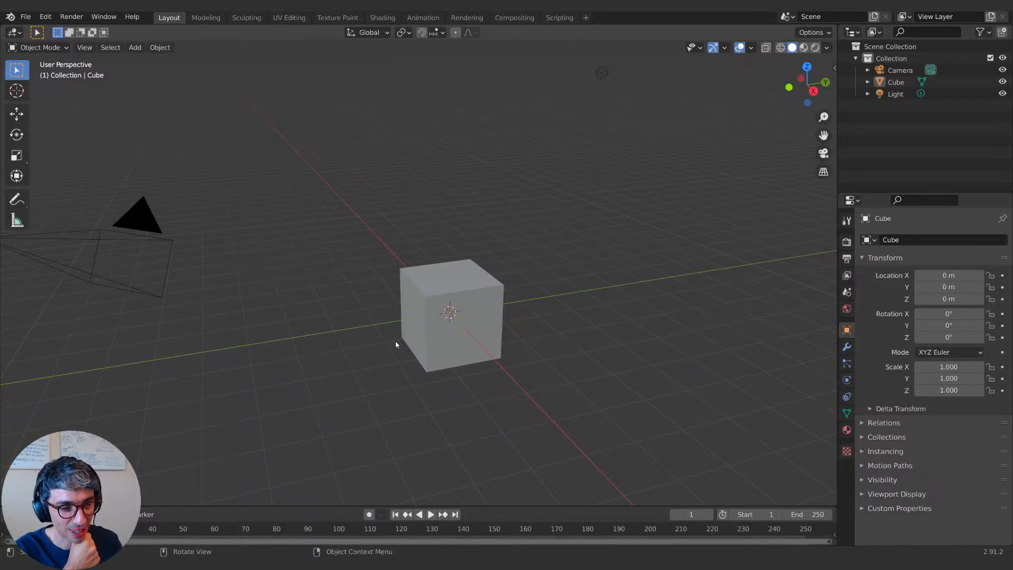
middle_drag(398, 350, 407, 372)
mouse_move(407, 372)
shift+middle_down()
mouse_move(344, 379)
mouse_move(475, 382)
mouse_move(457, 396)
mouse_move(423, 391)
mouse_move(446, 391)
mouse_move(429, 378)
mouse_move(394, 381)
mouse_move(410, 357)
mouse_move(389, 378)
mouse_move(423, 368)
mouse_move(426, 354)
mouse_move(389, 371)
shift+middle_up()
click(450, 357)
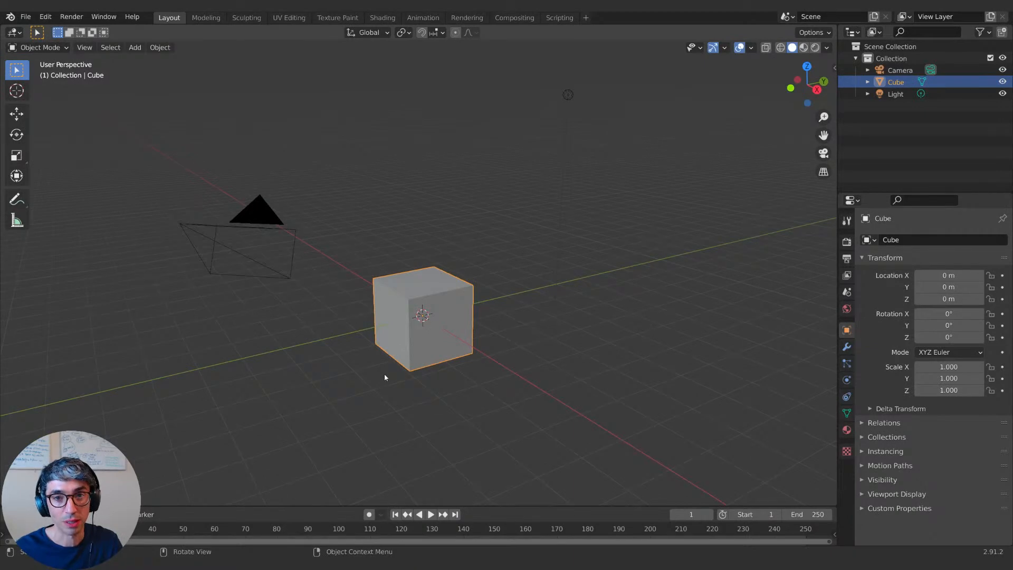
middle_drag(466, 389, 463, 380)
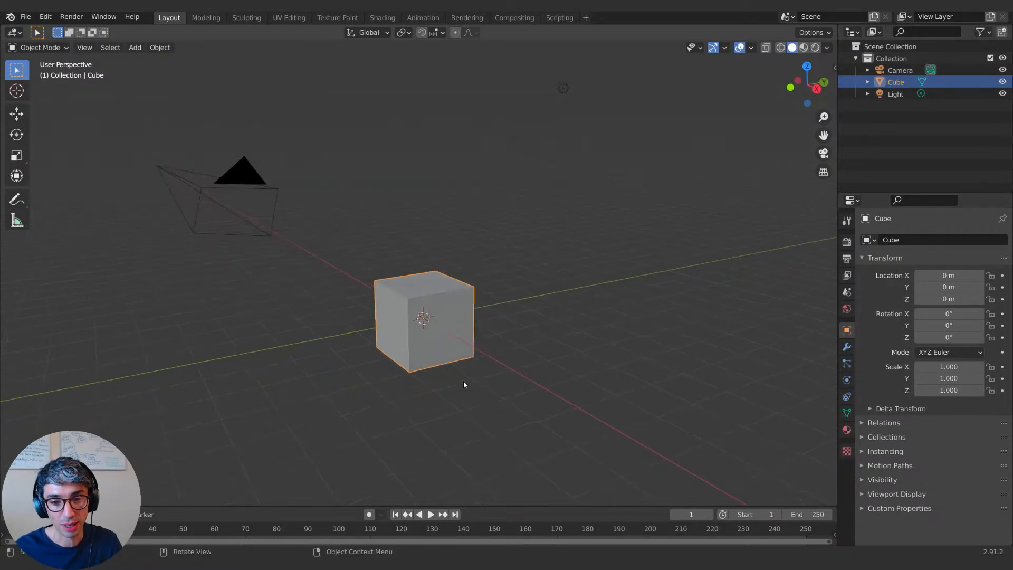
middle_drag(448, 390, 416, 375)
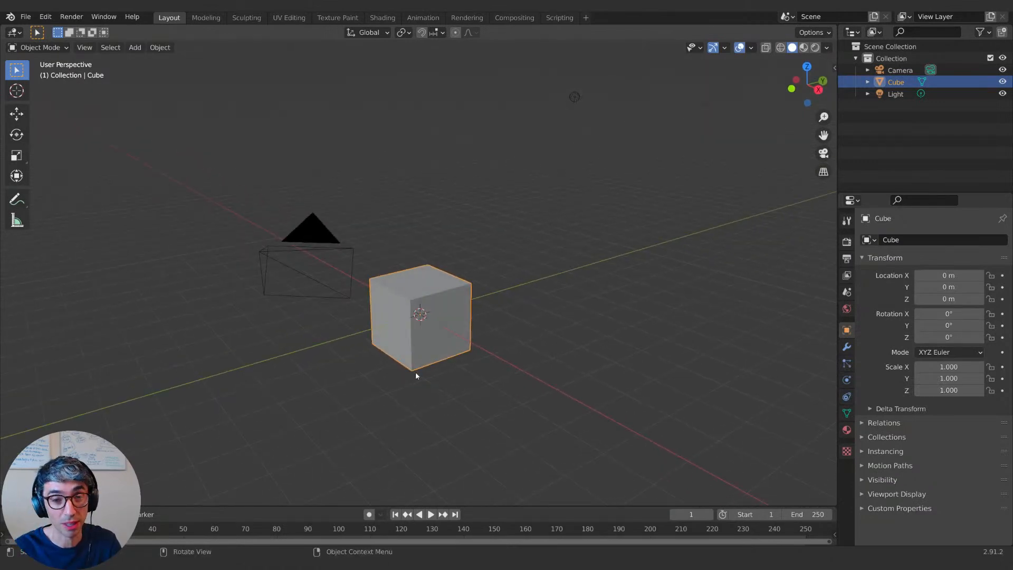
mouse_move(426, 383)
middle_down()
mouse_move(432, 398)
mouse_move(433, 382)
middle_up()
click(433, 398)
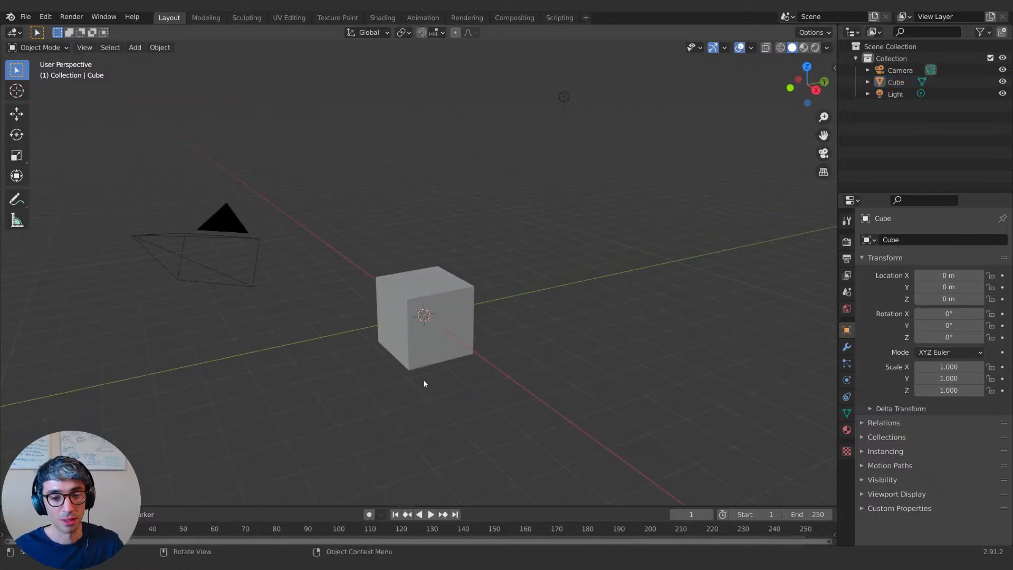
scroll(423, 379, down, 2)
scroll(420, 383, down, 2)
mouse_move(426, 389)
middle_down()
mouse_move(439, 366)
mouse_move(431, 376)
middle_up()
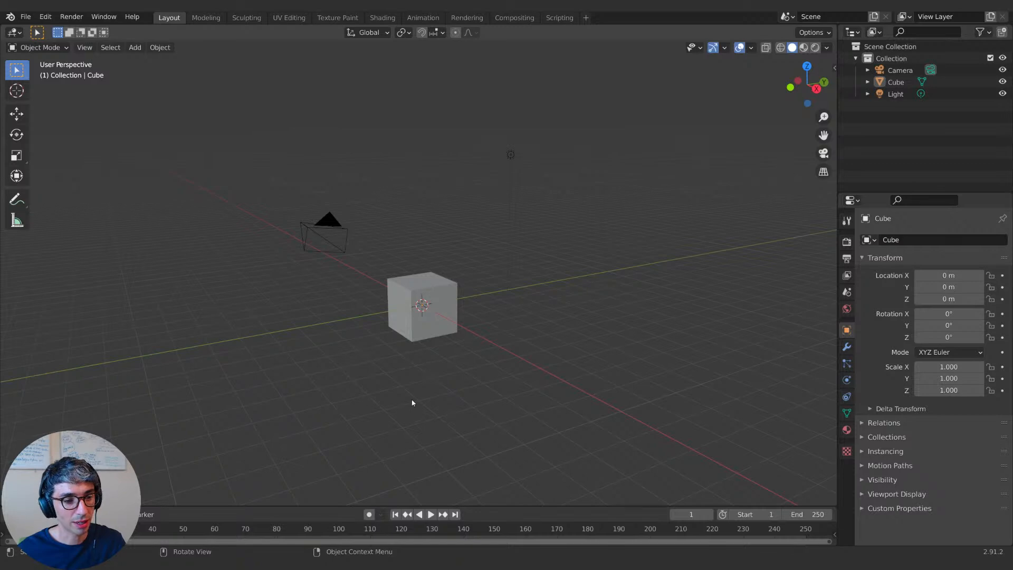
mouse_move(446, 368)
middle_down()
mouse_move(421, 378)
mouse_move(443, 378)
middle_up()
key(shift)
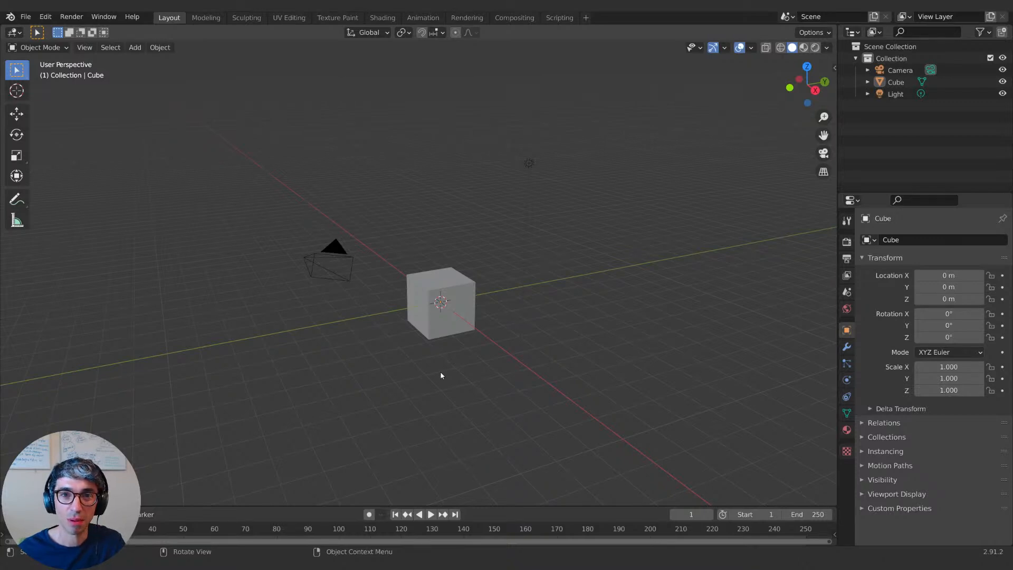
key(shift)
middle_drag(433, 329, 404, 365)
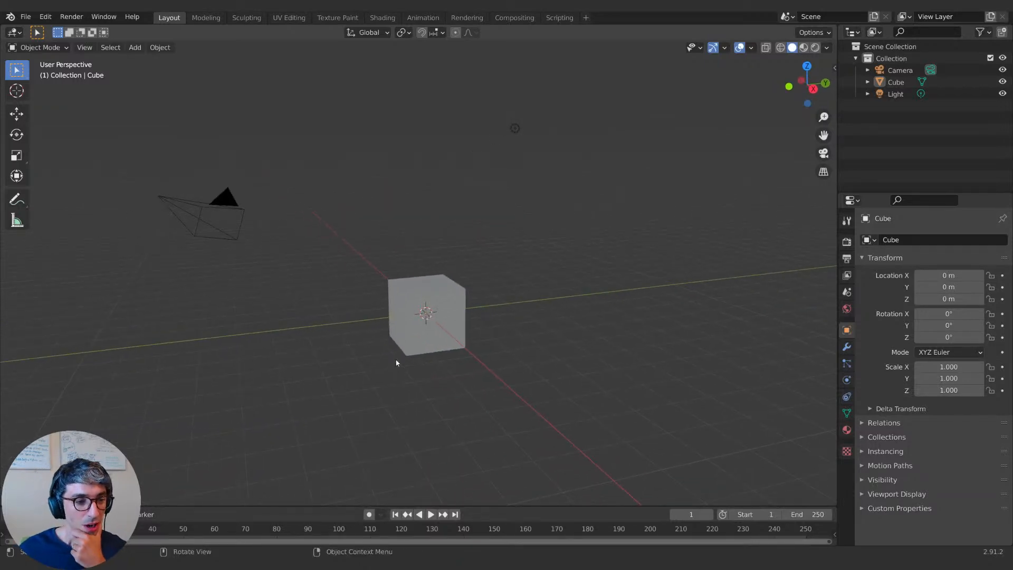
middle_drag(397, 363, 377, 389)
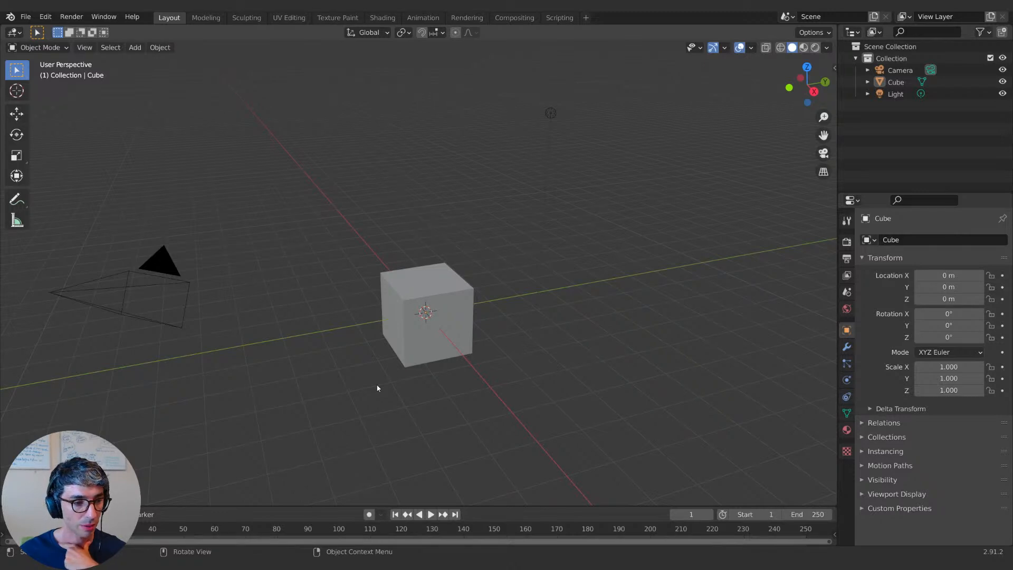
mouse_move(378, 388)
middle_down()
mouse_move(351, 389)
mouse_move(365, 389)
middle_up()
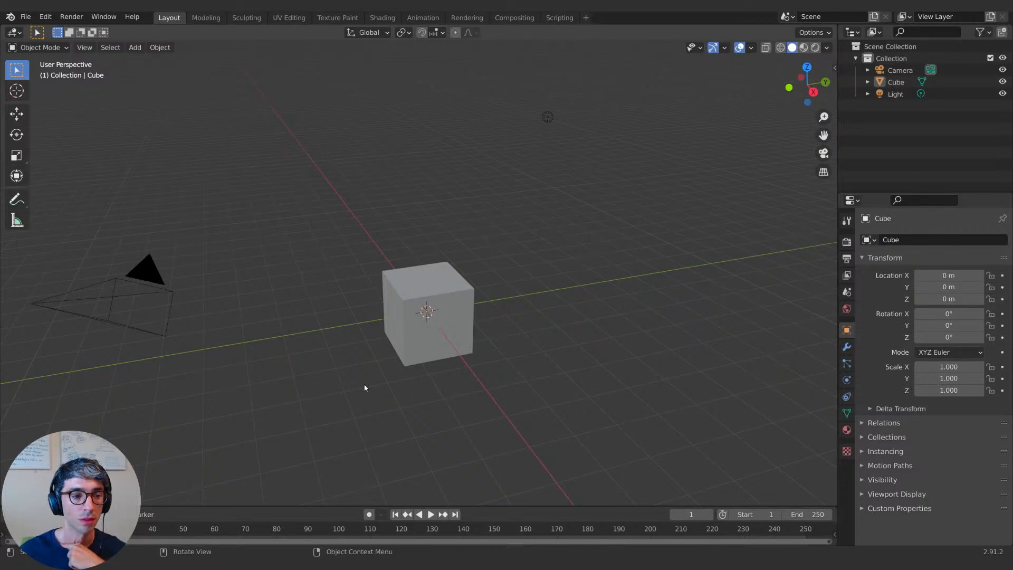
middle_drag(364, 388, 375, 382)
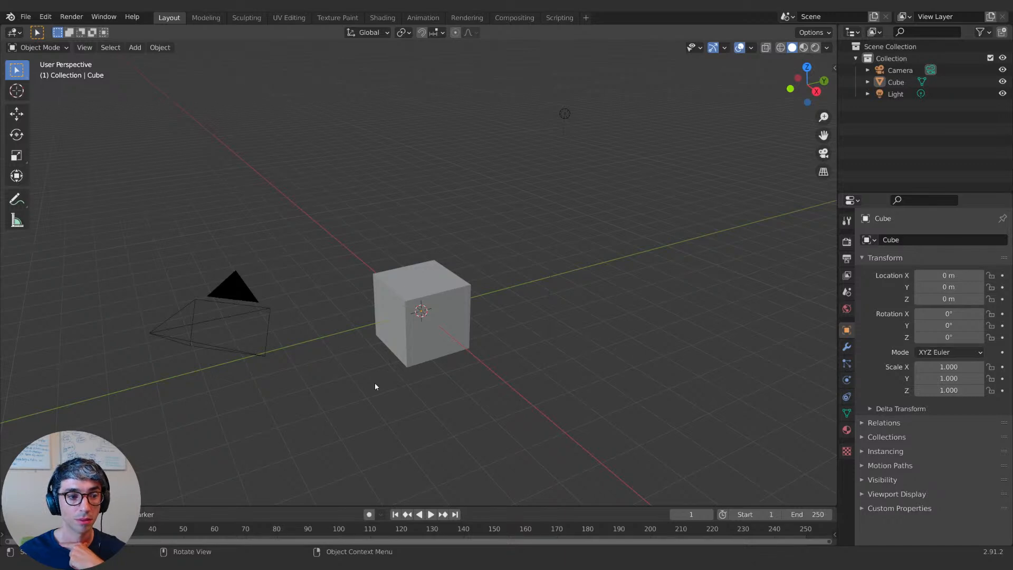
mouse_move(375, 387)
middle_down()
mouse_move(357, 380)
mouse_move(369, 375)
mouse_move(376, 387)
middle_up()
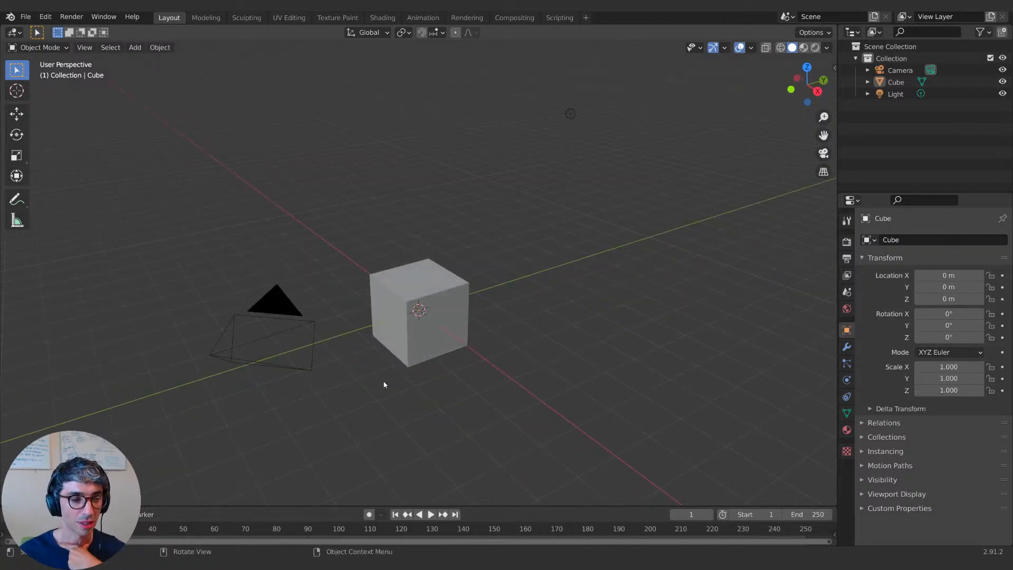
middle_drag(383, 384, 324, 386)
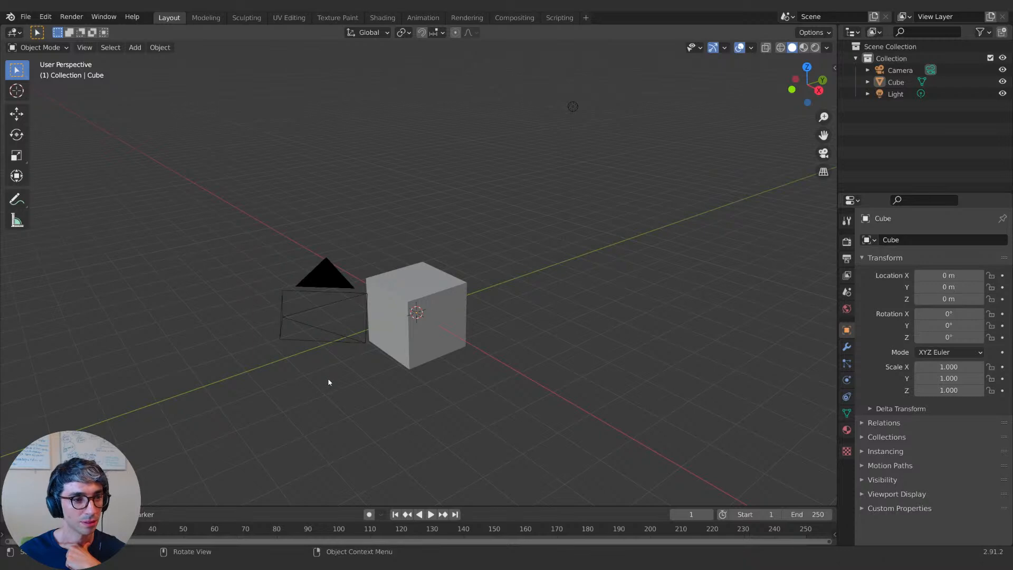
mouse_move(346, 373)
middle_down()
mouse_move(266, 409)
mouse_move(467, 405)
mouse_move(339, 396)
mouse_move(356, 389)
middle_up()
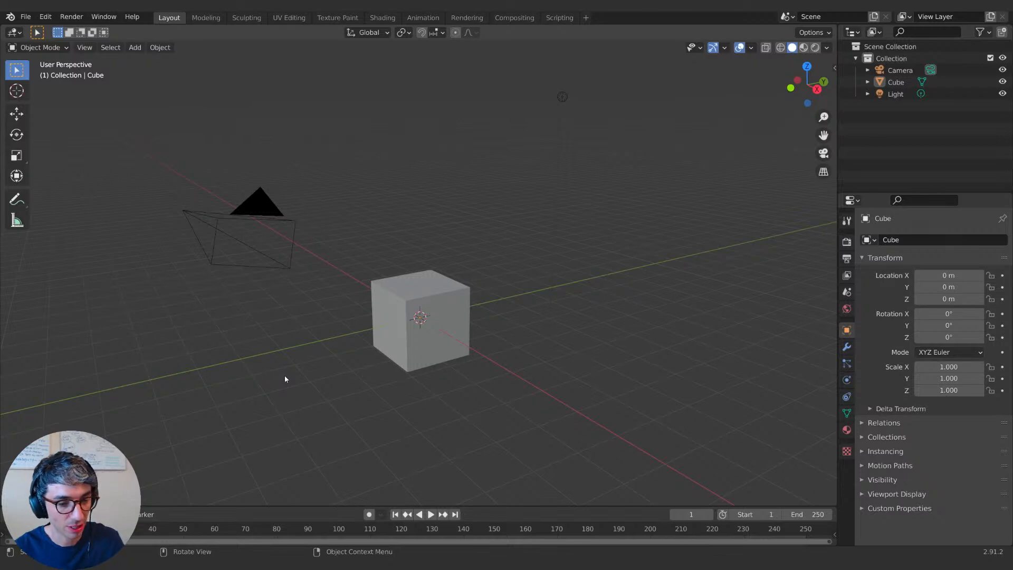
middle_drag(152, 407, 283, 410)
shift+middle_drag(339, 374, 145, 470)
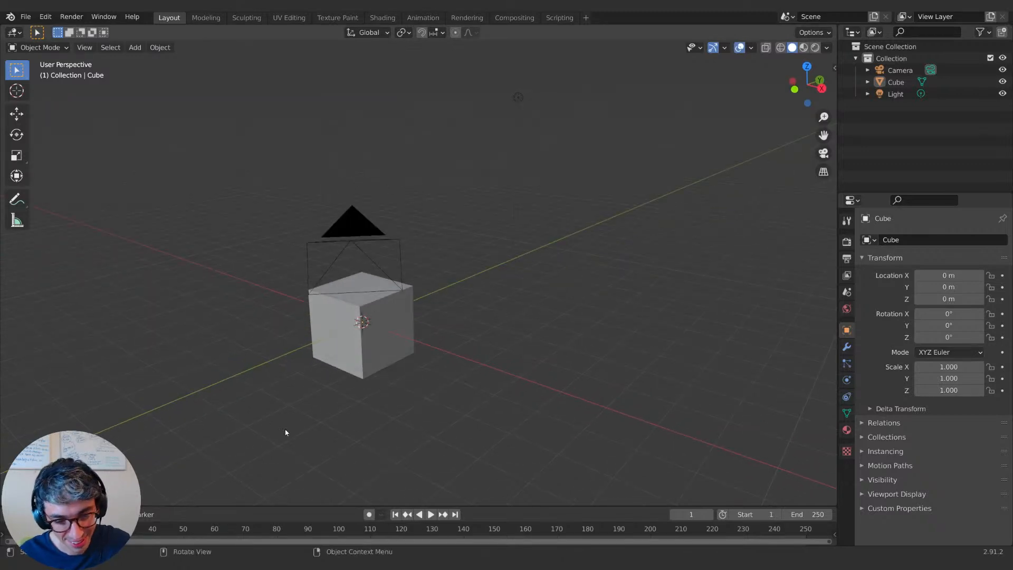
middle_drag(285, 429, 280, 436)
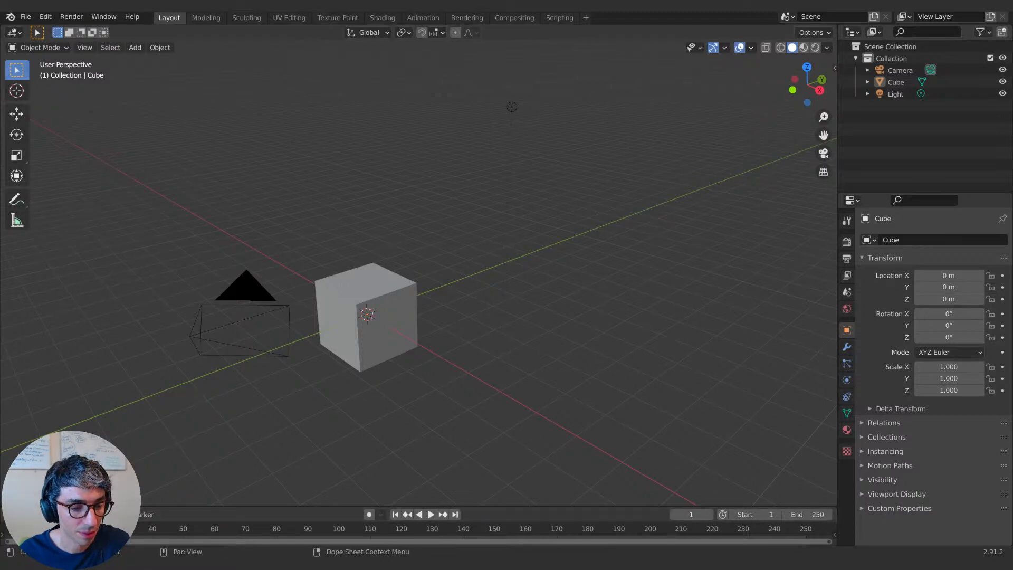
middle_drag(324, 324, 226, 278)
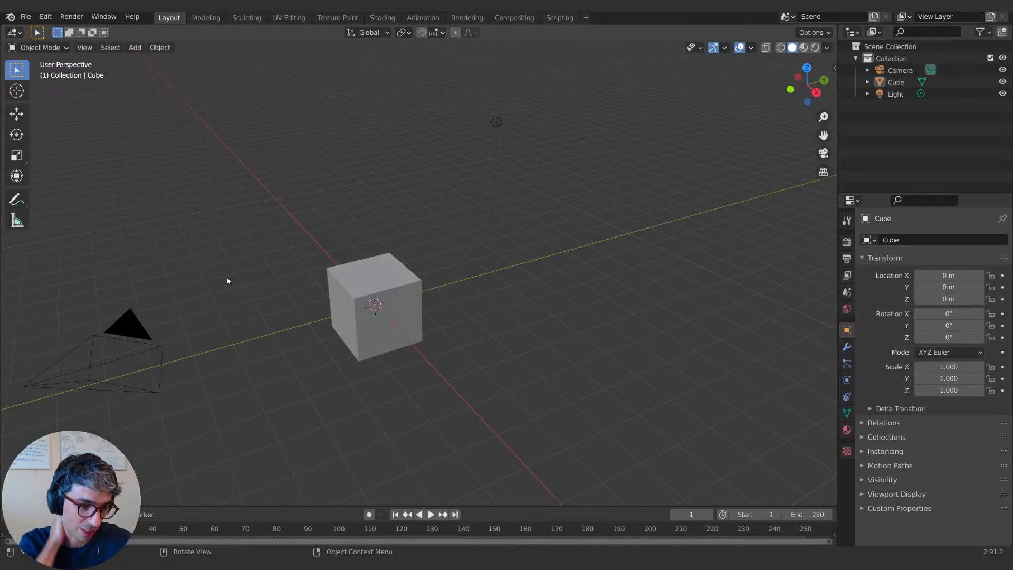
middle_drag(201, 281, 232, 284)
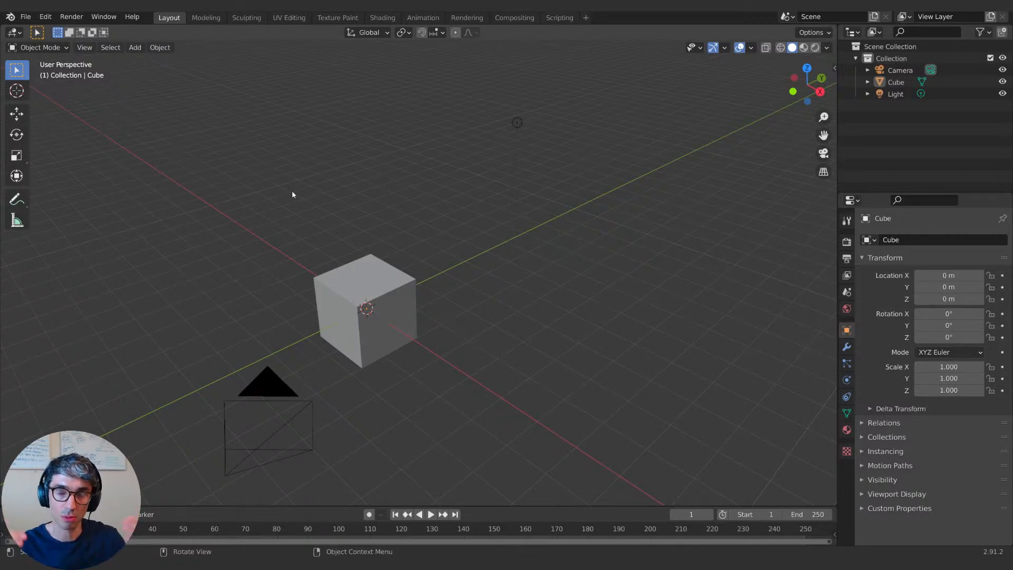
middle_drag(342, 228, 231, 263)
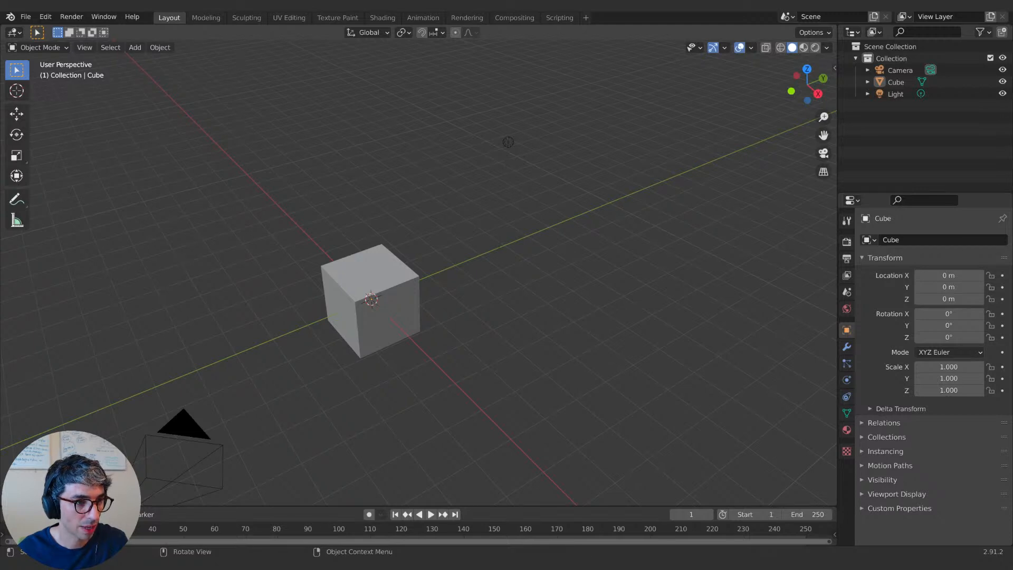
middle_drag(161, 359, 350, 337)
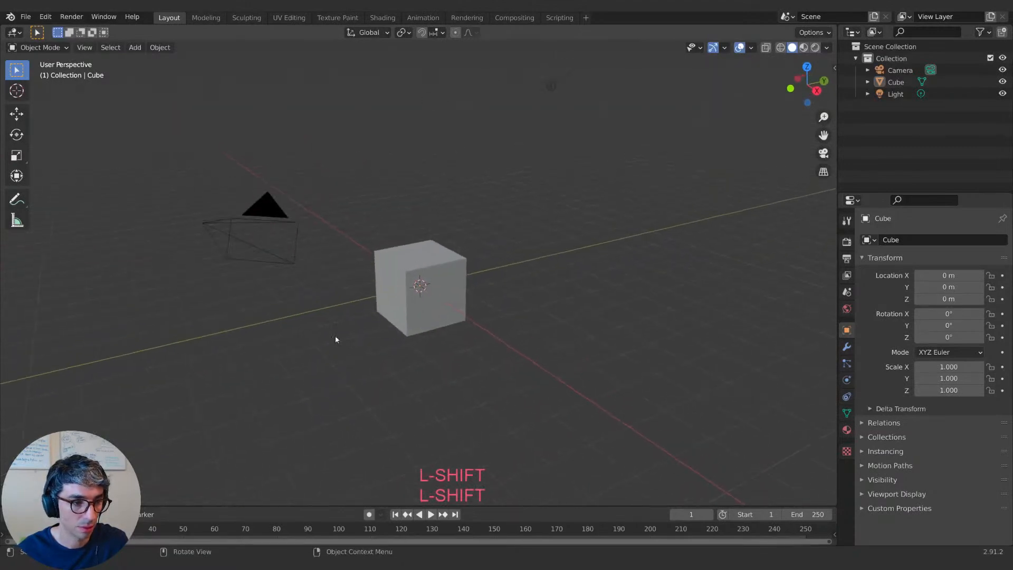
middle_drag(400, 134, 368, 235)
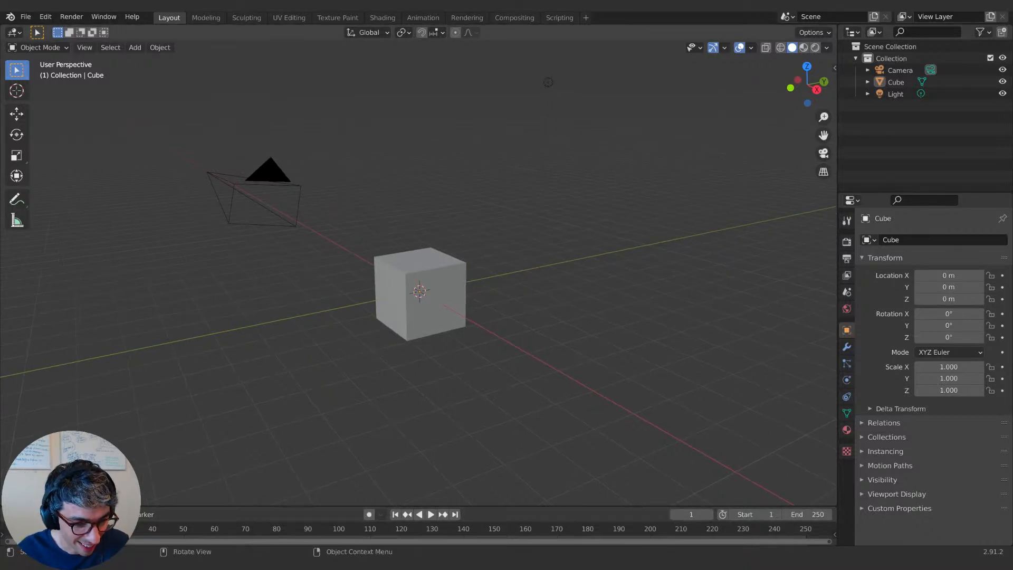
middle_drag(418, 329, 401, 327)
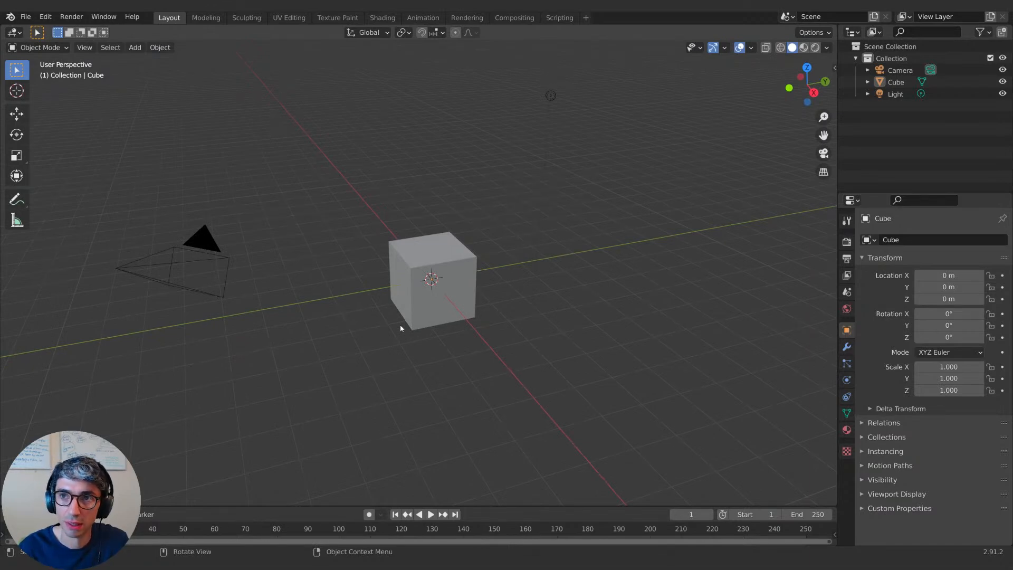
mouse_move(391, 321)
middle_down()
mouse_move(416, 316)
mouse_move(404, 326)
middle_up()
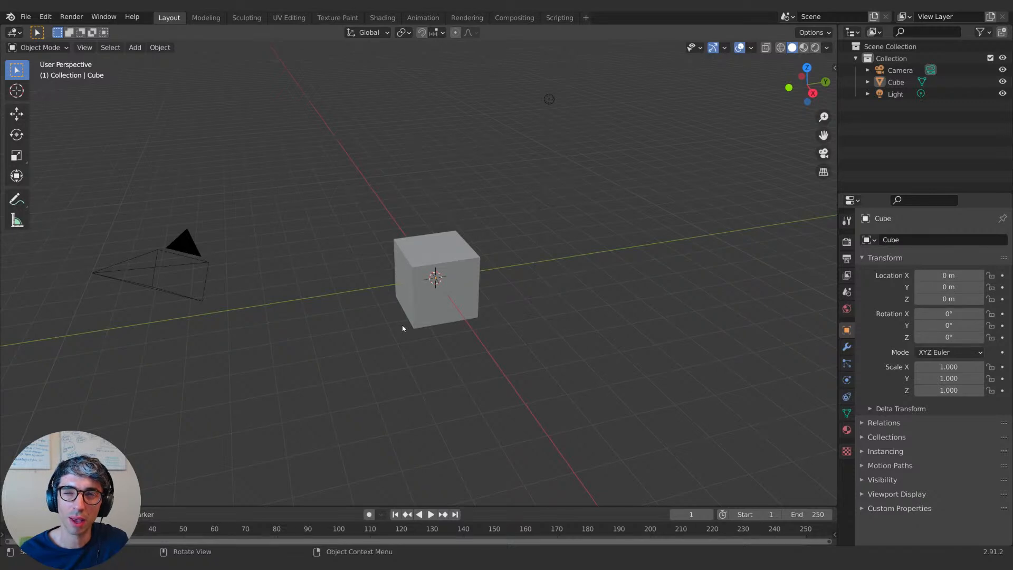
middle_drag(395, 333, 332, 358)
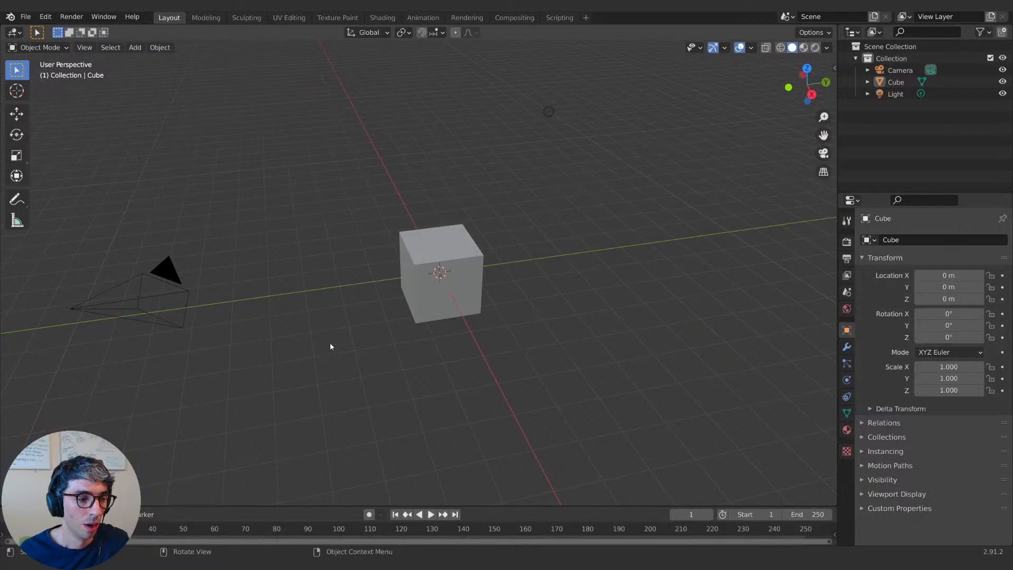
middle_drag(331, 347, 335, 345)
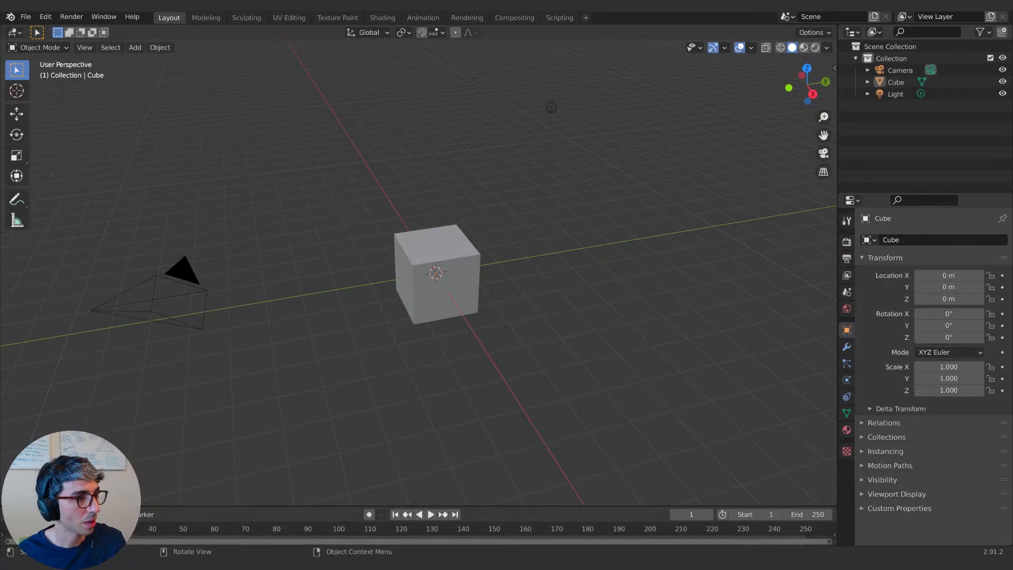
Step: Switch to Premiere Pro, find the finished sequences in the Tutorial_SpaceBattle project and open the ESB_01_COMP sequence
drag(395, 12, 395, 87)
double_click(413, 81)
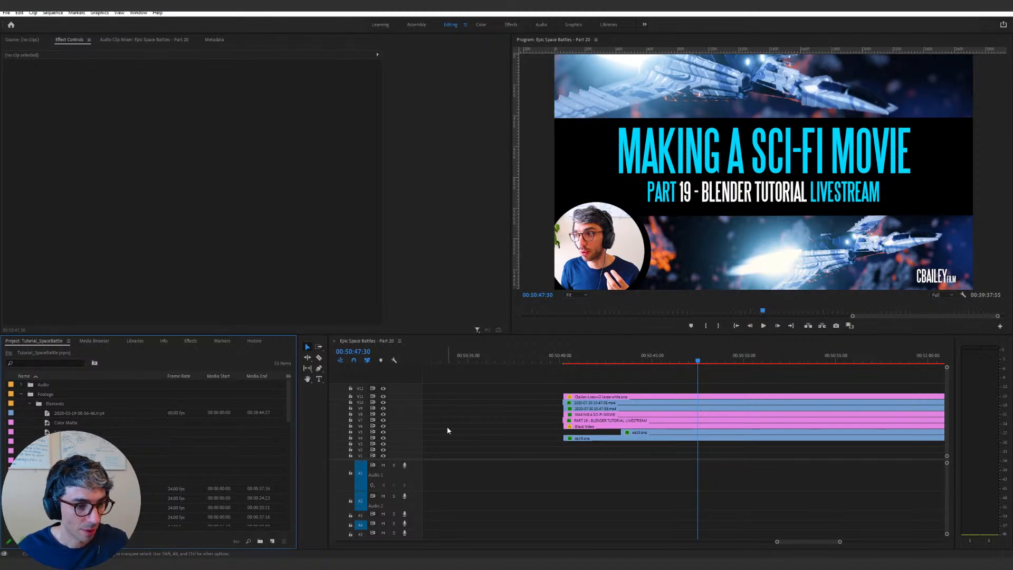
scroll(111, 425, down, 8)
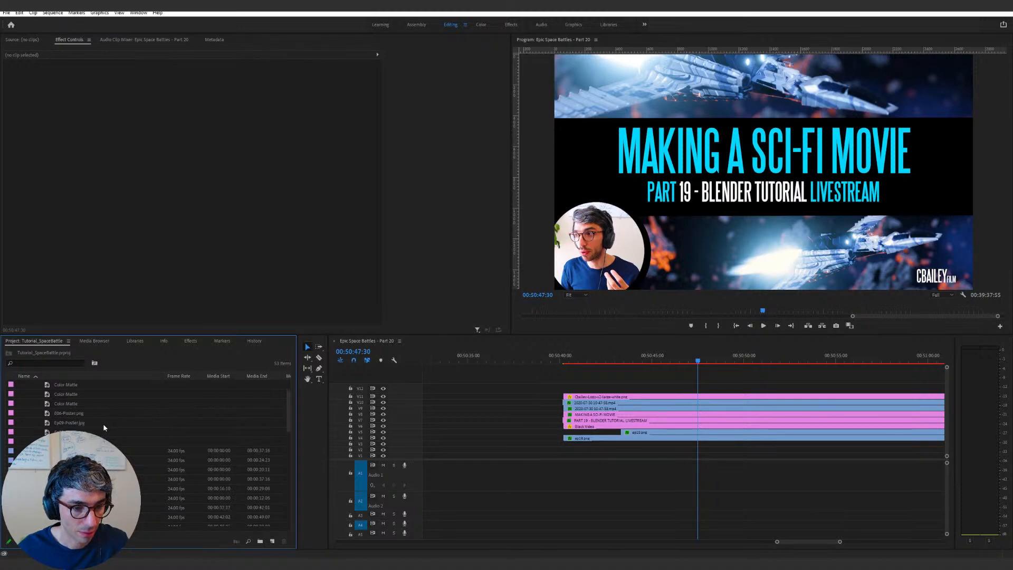
scroll(111, 426, up, 8)
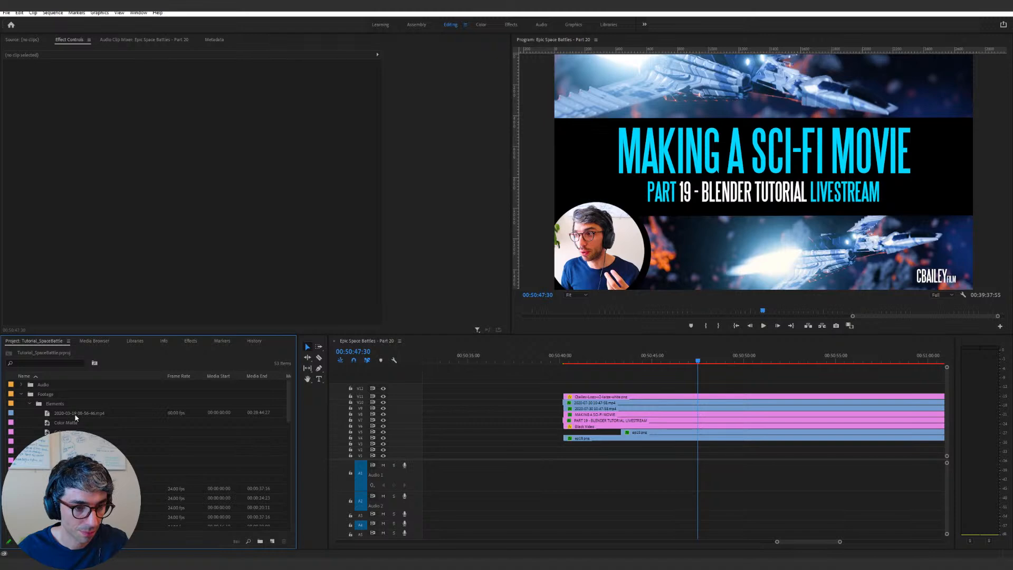
scroll(74, 416, down, 8)
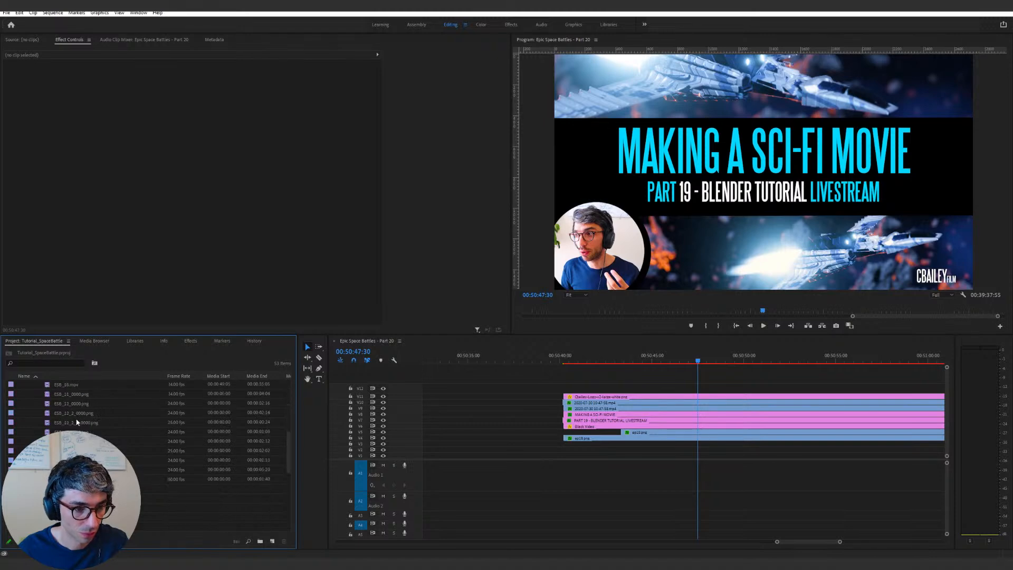
scroll(78, 423, down, 5)
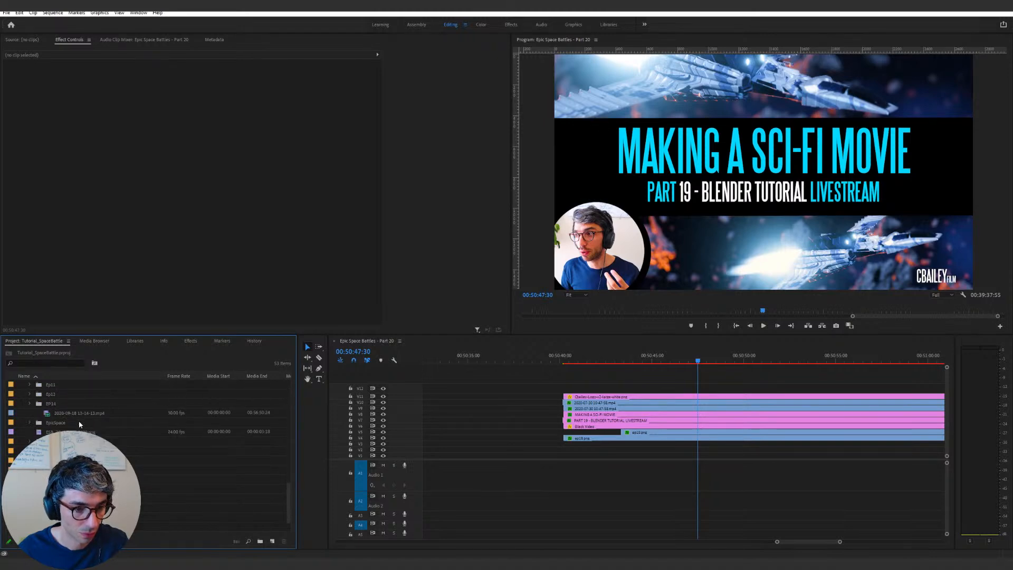
scroll(148, 449, up, 8)
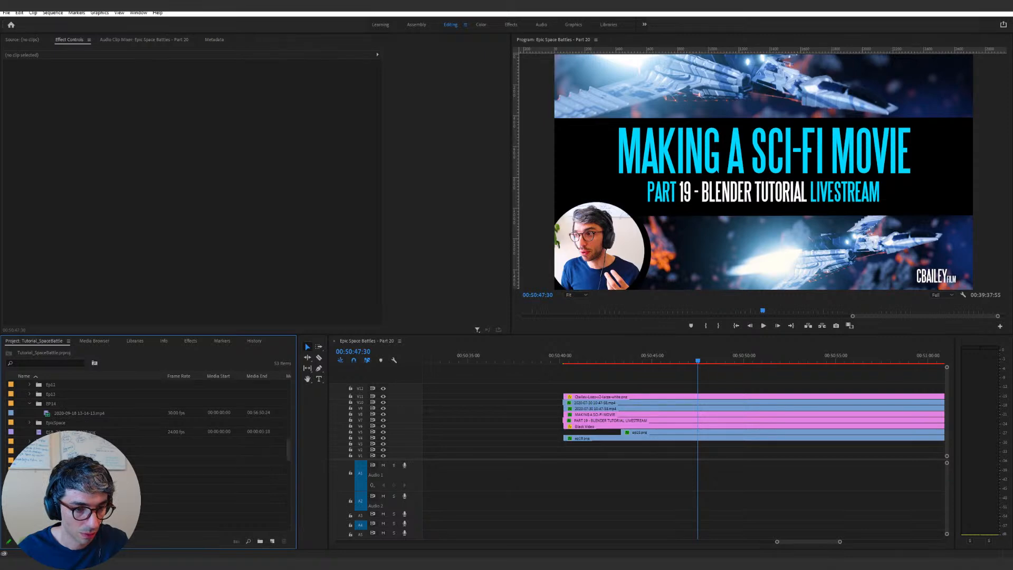
click(38, 470)
scroll(147, 448, down, 4)
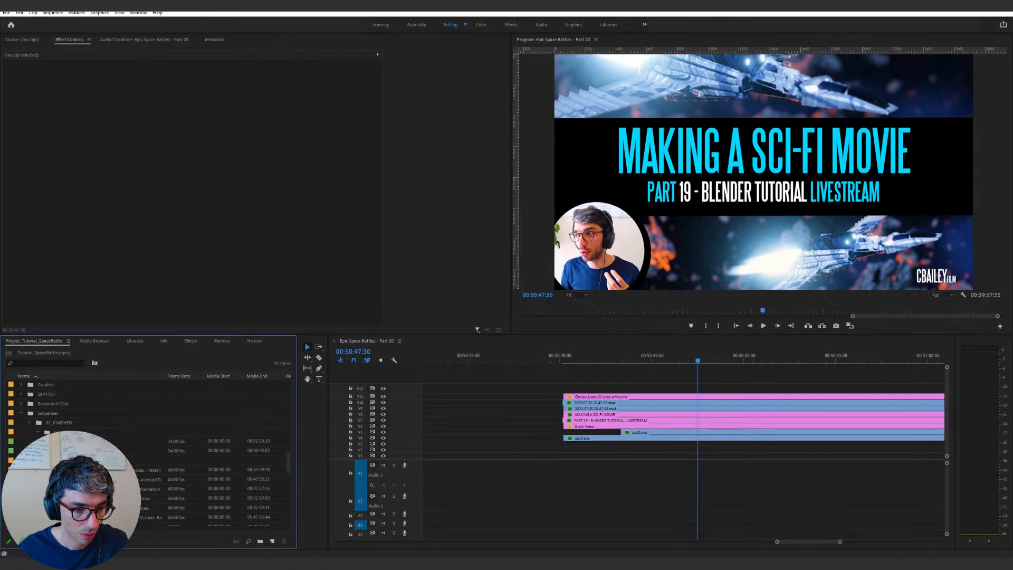
double_click(79, 442)
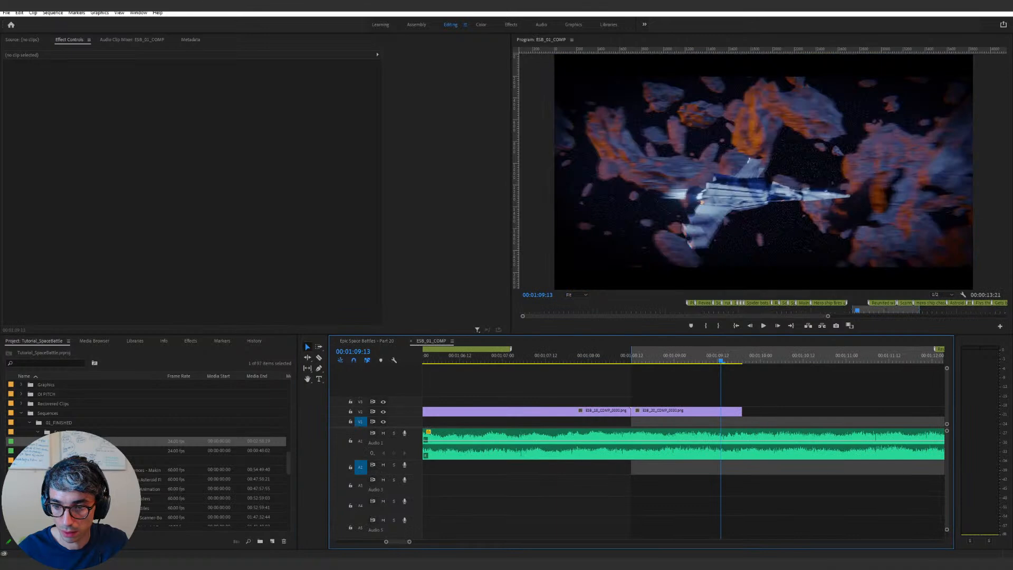
Step: Extend the last ESB_20_COMP clip on V2 to about 00:01:11:18 and play back the end of the ship shot
drag(728, 358, 737, 357)
drag(742, 411, 910, 411)
key(space)
key(space)
click(907, 411)
click(800, 384)
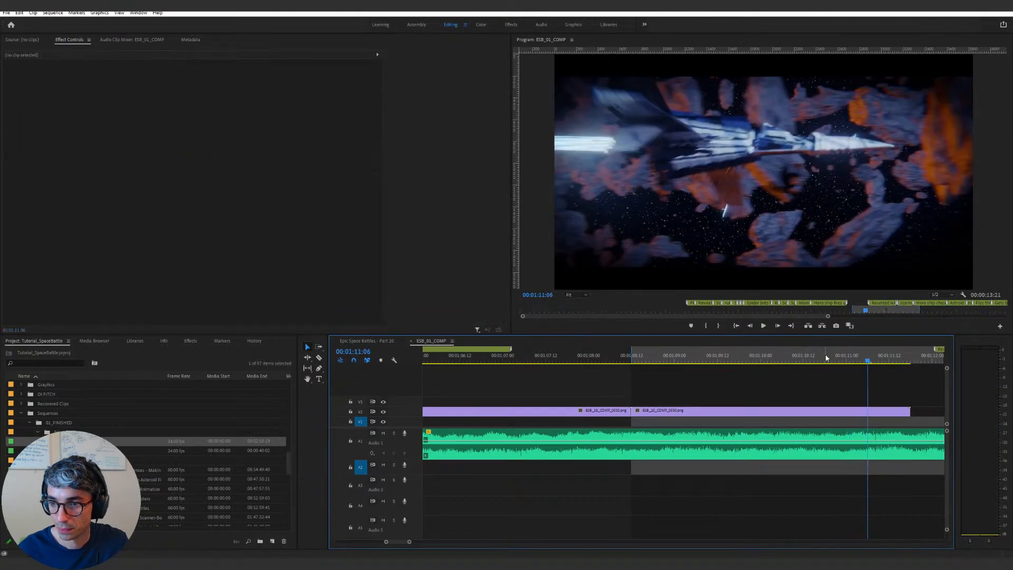
click(764, 358)
key(minus)
key(minus)
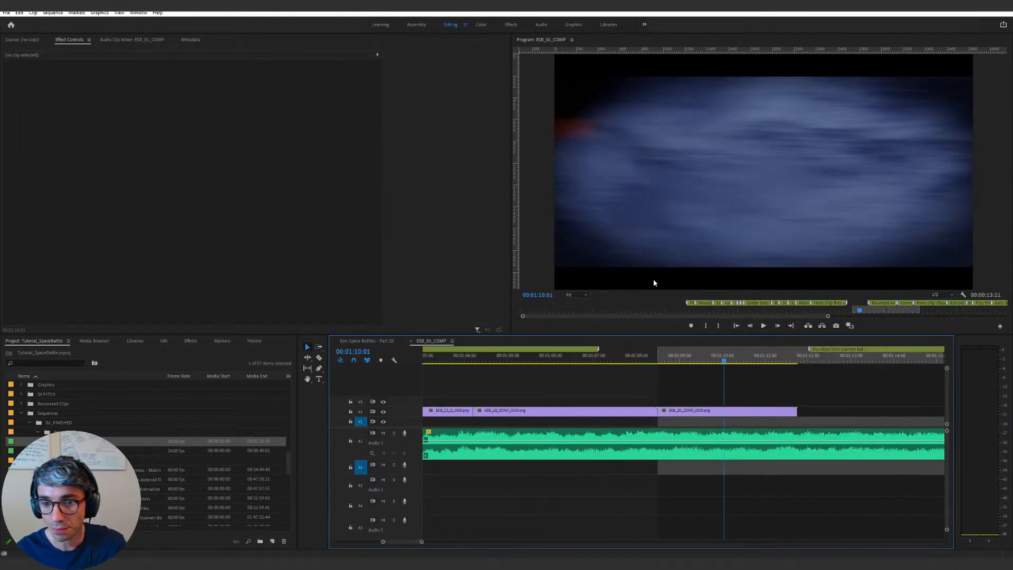
Step: View the whole ESB_01_COMP timeline, temporarily select the first group of V2 clips to point them out, and deselect them
click(168, 153)
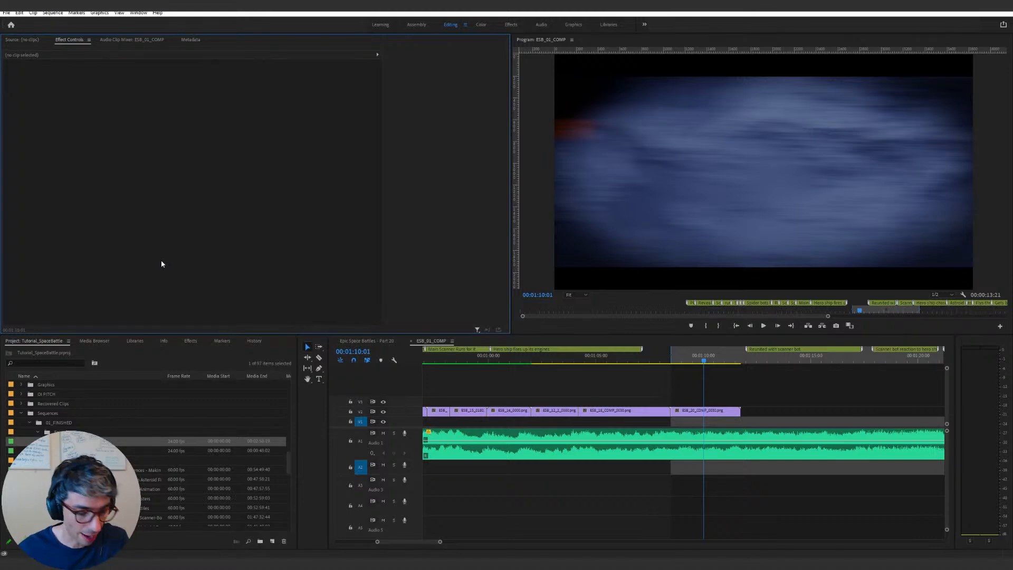
click(653, 507)
key(minus)
key(minus)
key(minus)
key(minus)
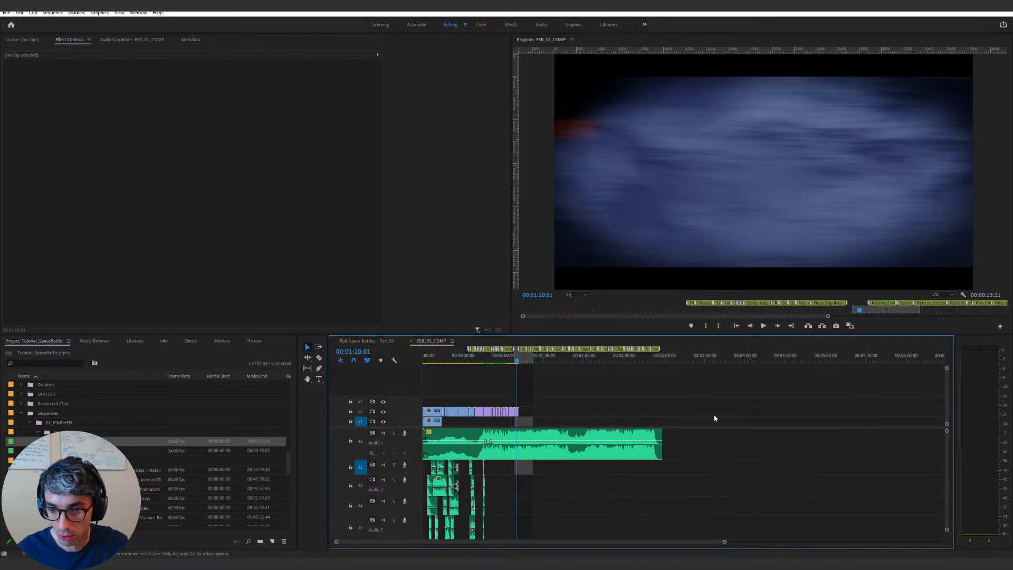
key(equal)
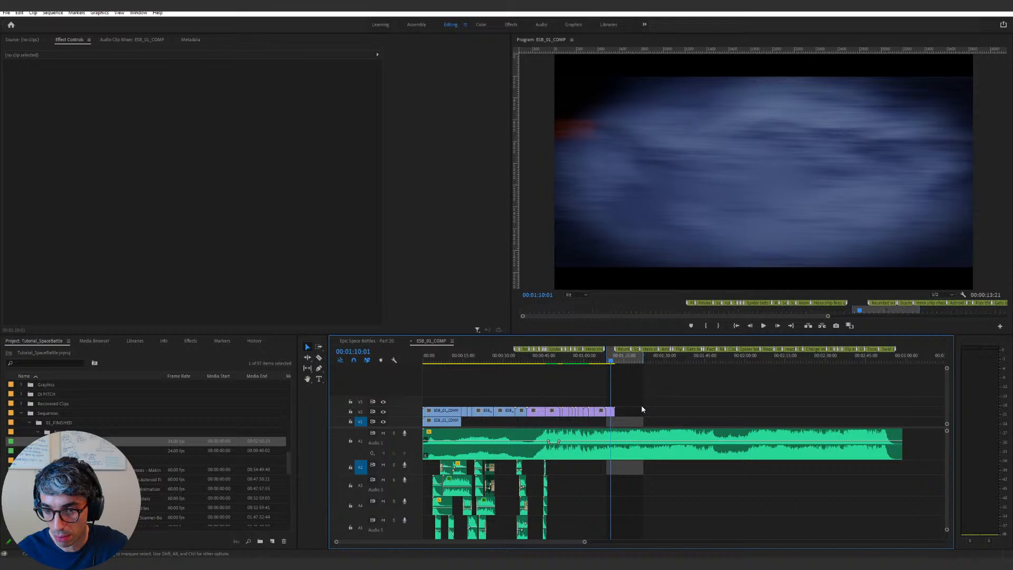
mouse_move(432, 395)
mouse_down()
mouse_move(566, 417)
mouse_move(553, 419)
mouse_up()
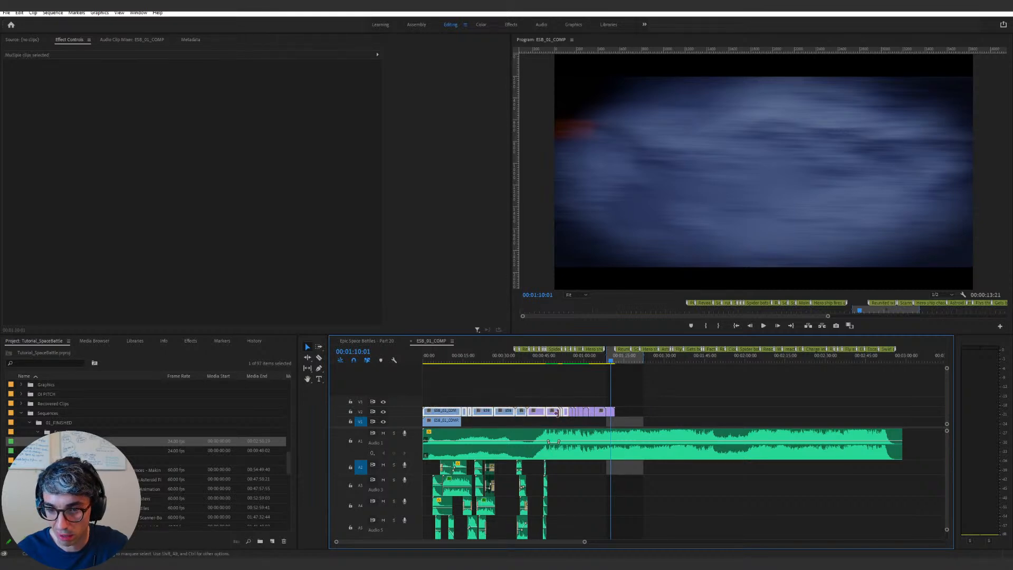
click(666, 399)
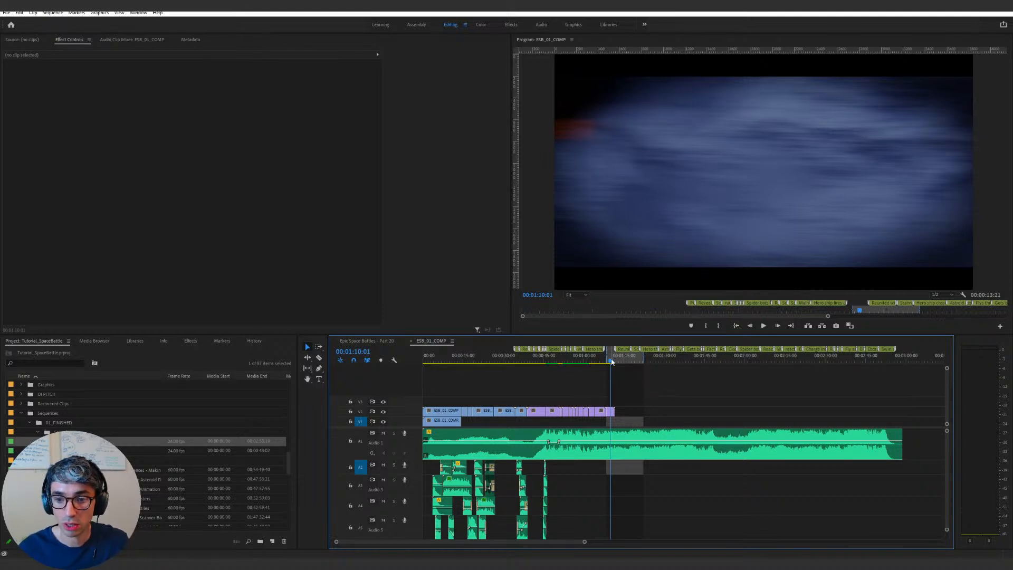
Step: Review the opening ship shot, the red-lit robot shot around 00:00:36:10 and the asteroid ship shot from 00:01:09:00
mouse_move(428, 356)
mouse_down()
mouse_move(449, 361)
mouse_move(436, 362)
mouse_up()
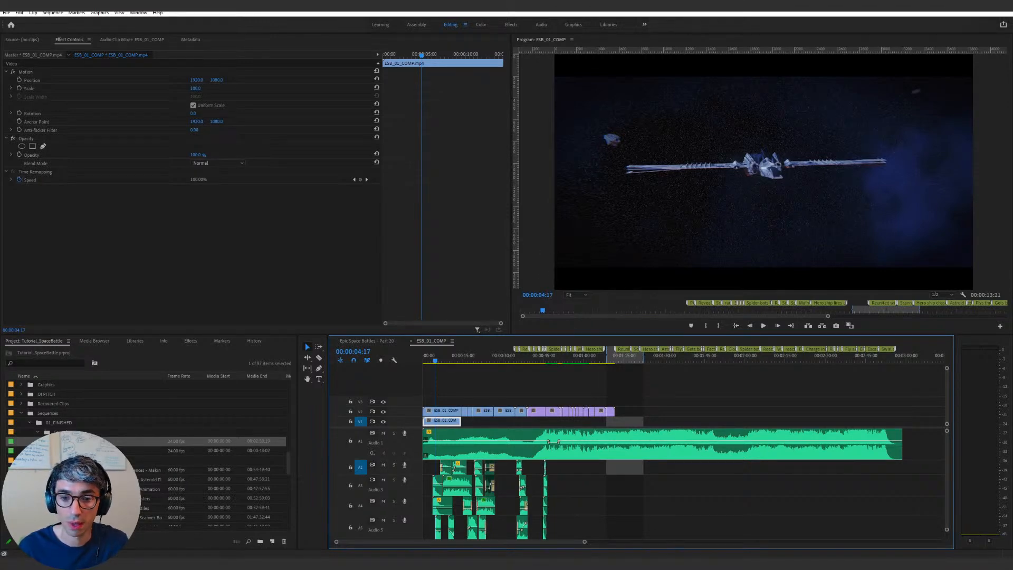
drag(485, 356, 518, 360)
key(space)
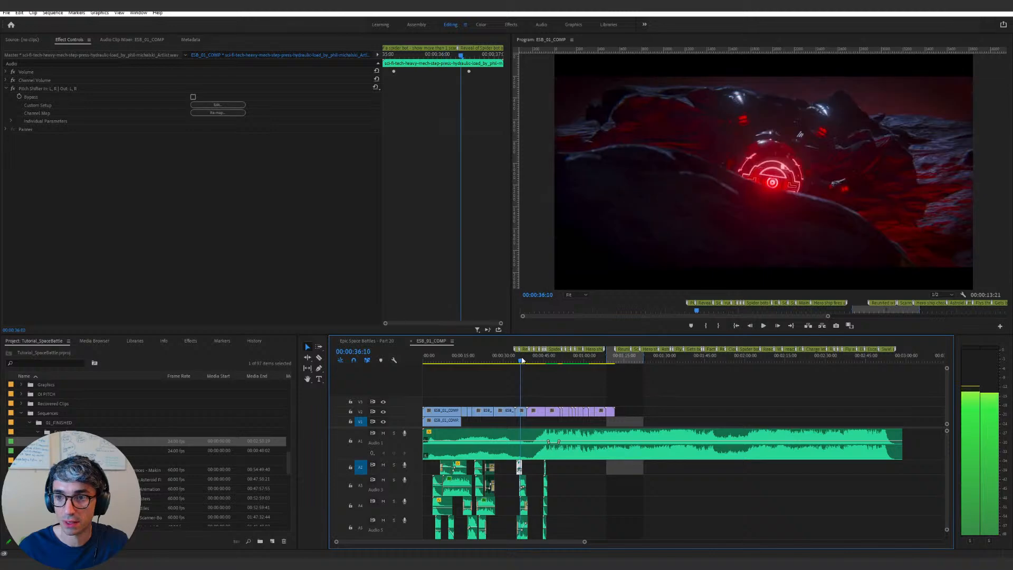
key(space)
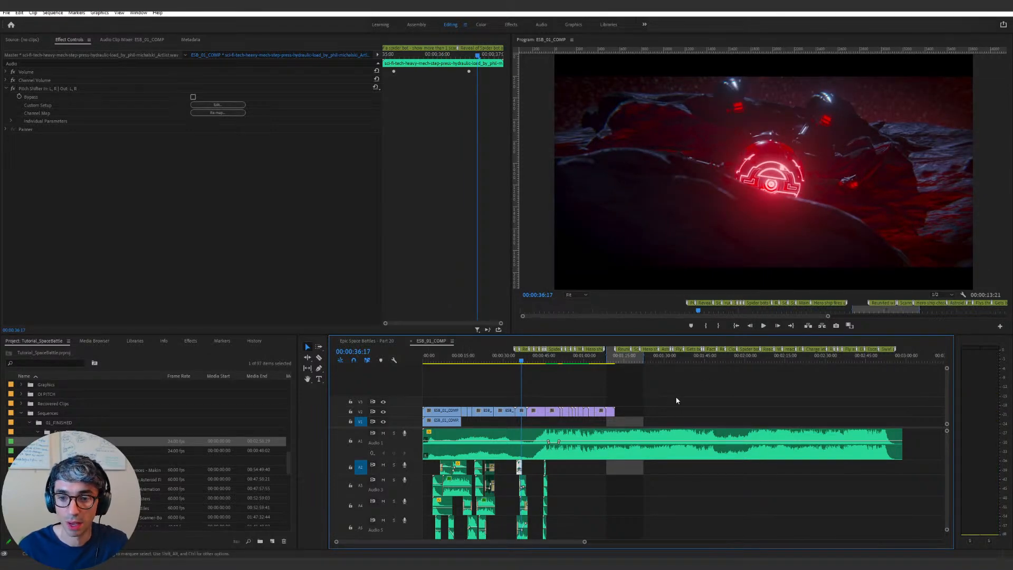
drag(612, 360, 608, 361)
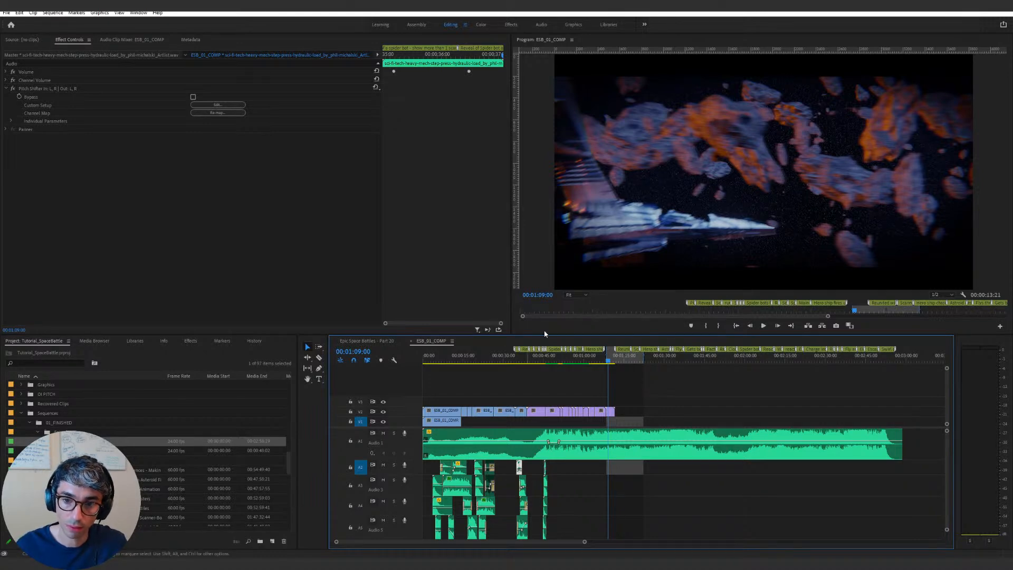
click(644, 381)
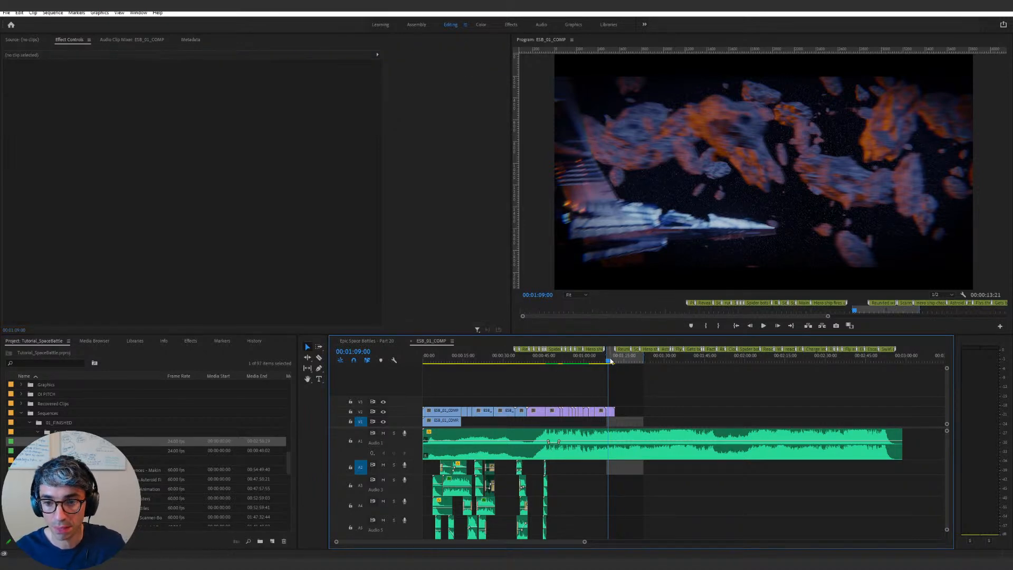
key(space)
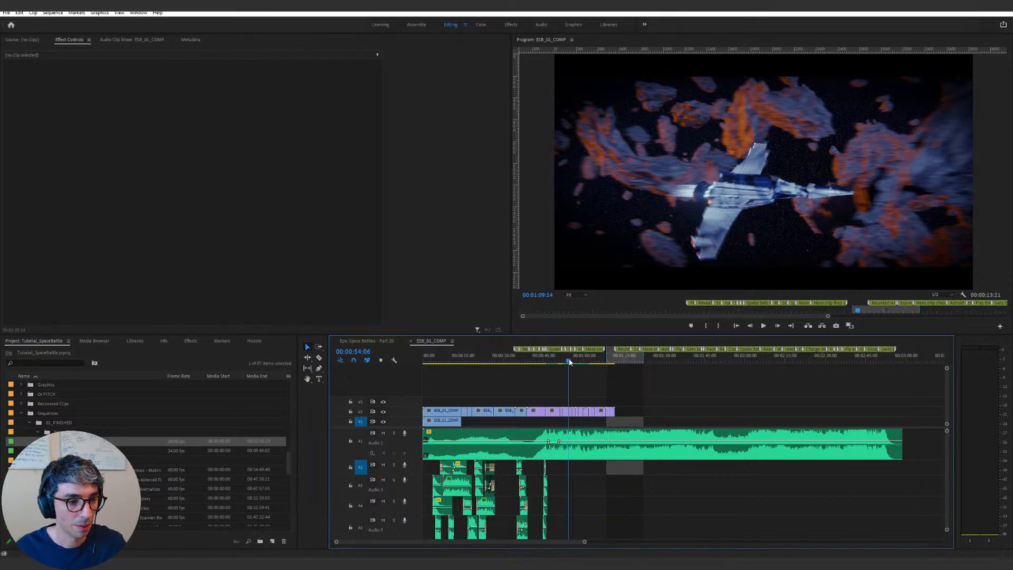
Step: Check the sequence start, then place the playhead on the last V2 clip's first frame at 00:01:08:12
key(Home)
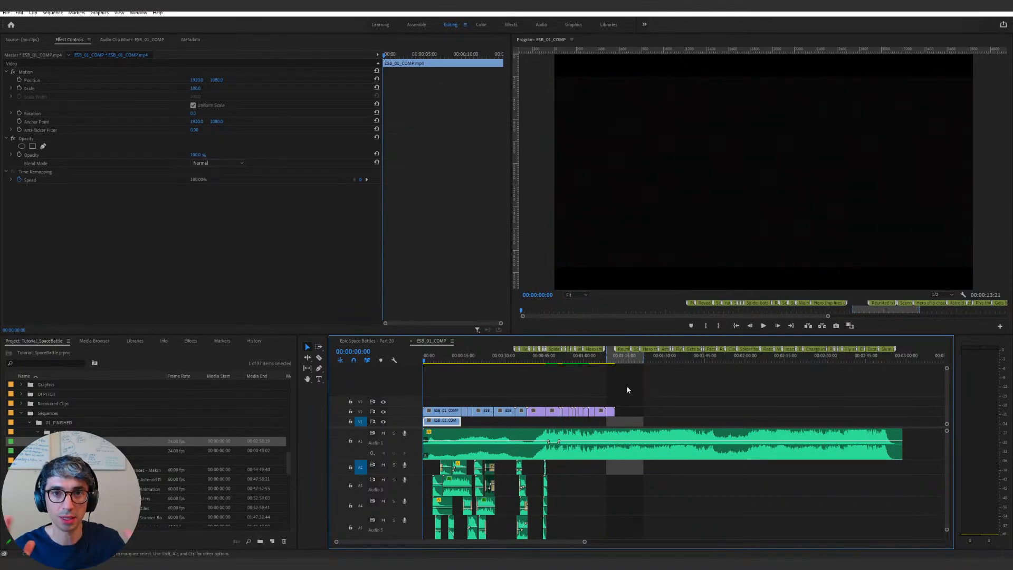
click(607, 361)
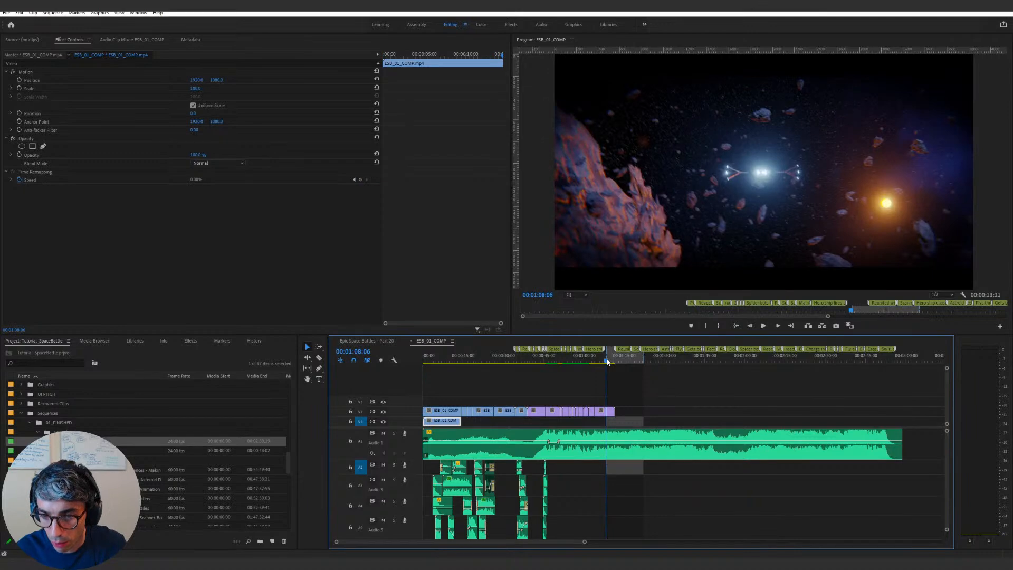
key(=)
key(=)
key(=)
key(=)
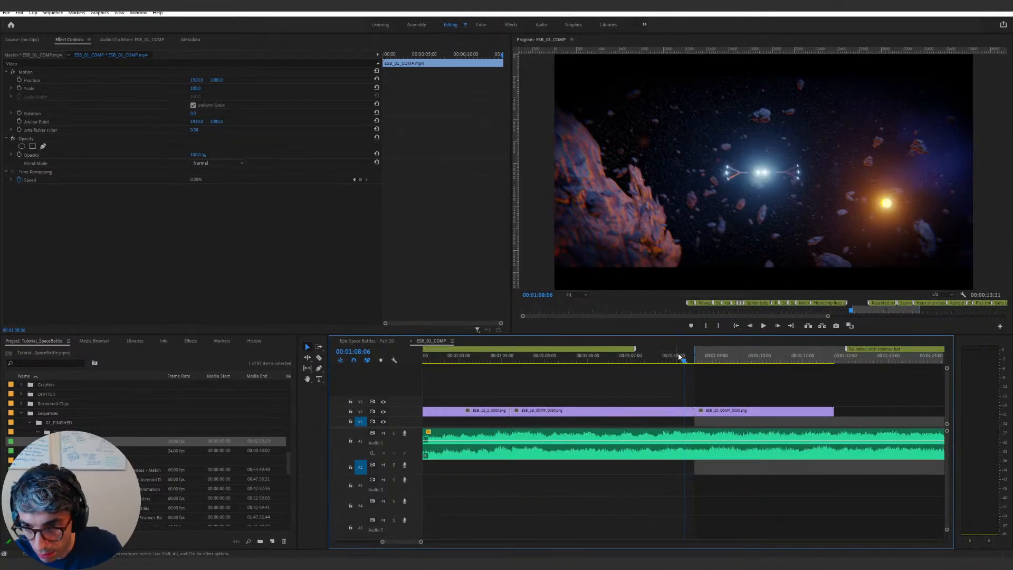
click(701, 358)
shift+drag(701, 358, 695, 355)
key(Right)
key(Left)
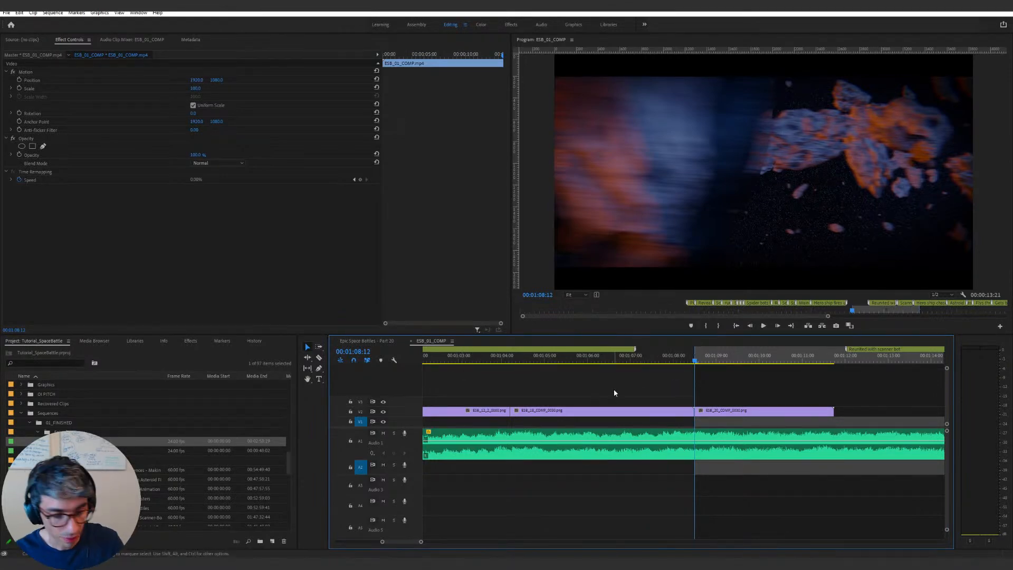
Step: Return the playhead to 00:00:00:00, maximize the Program monitor and play the whole sequence from the start
click(586, 393)
key(minus)
key(minus)
key(minus)
key(minus)
drag(529, 360, 276, 365)
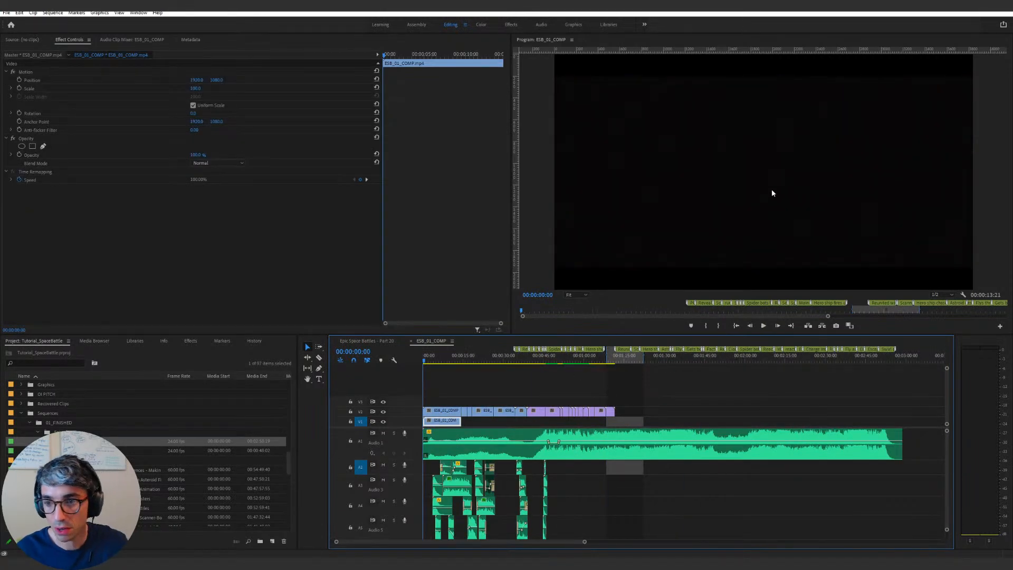
key(grave)
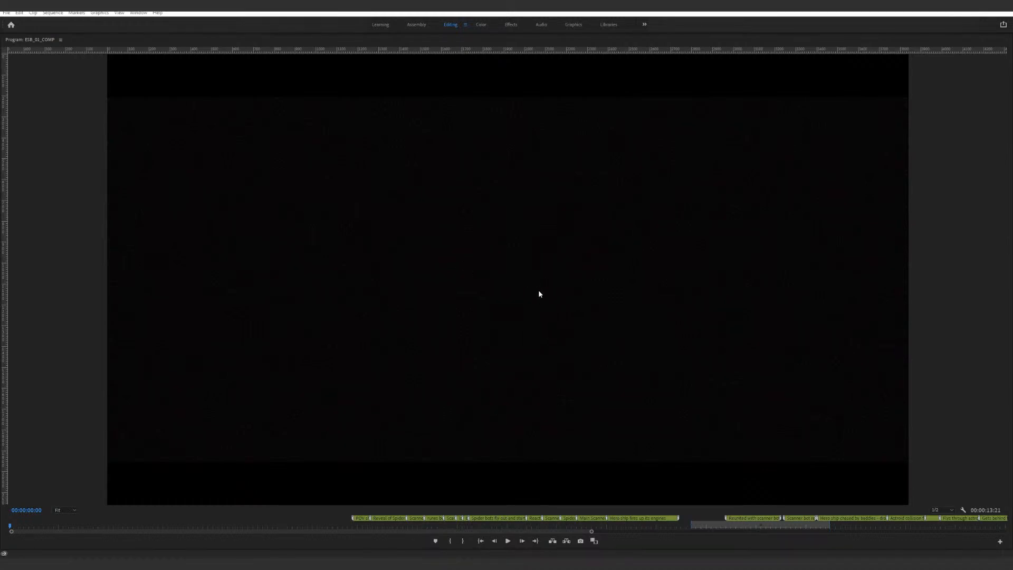
key(space)
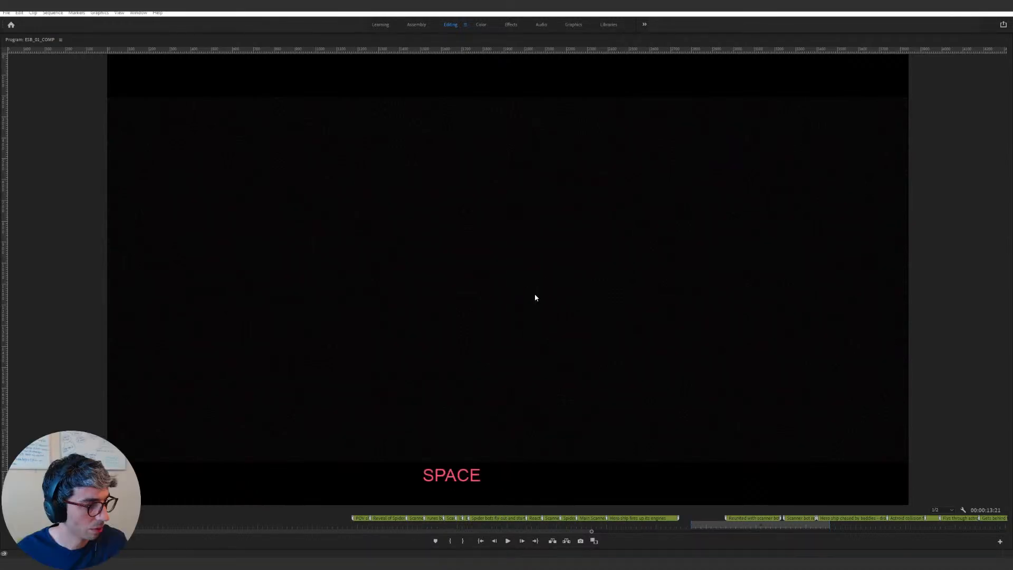
click(534, 295)
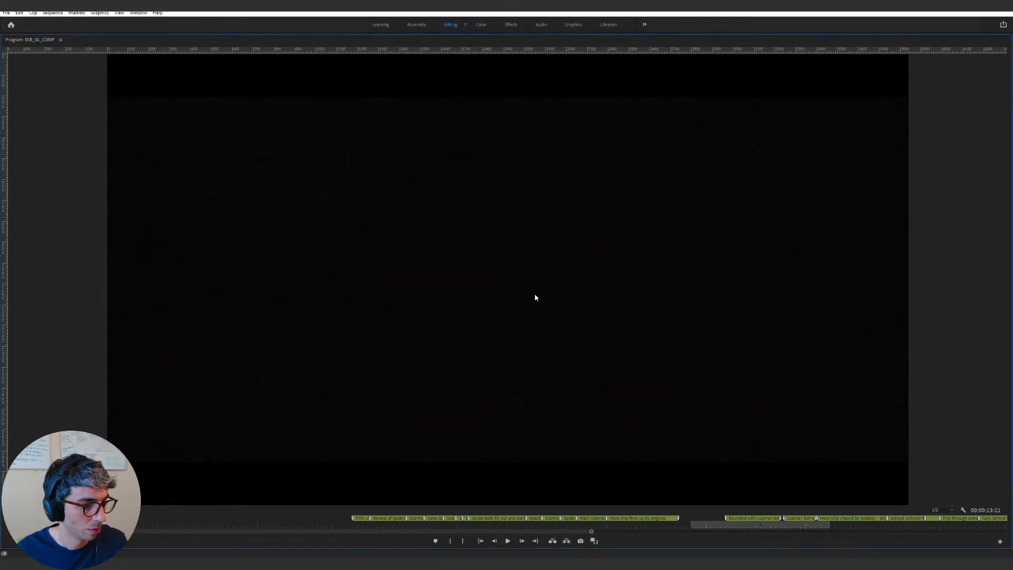
key(space)
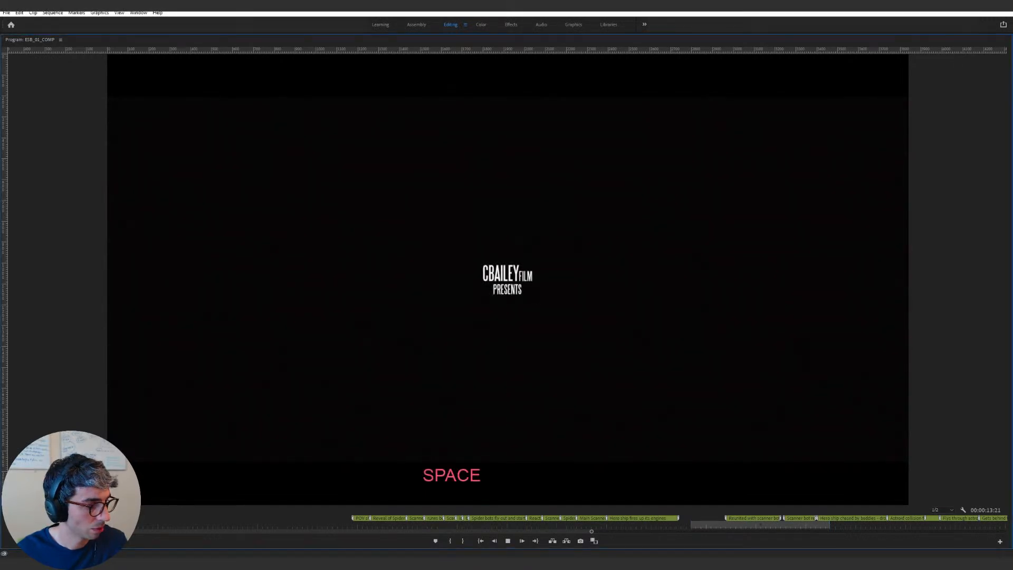
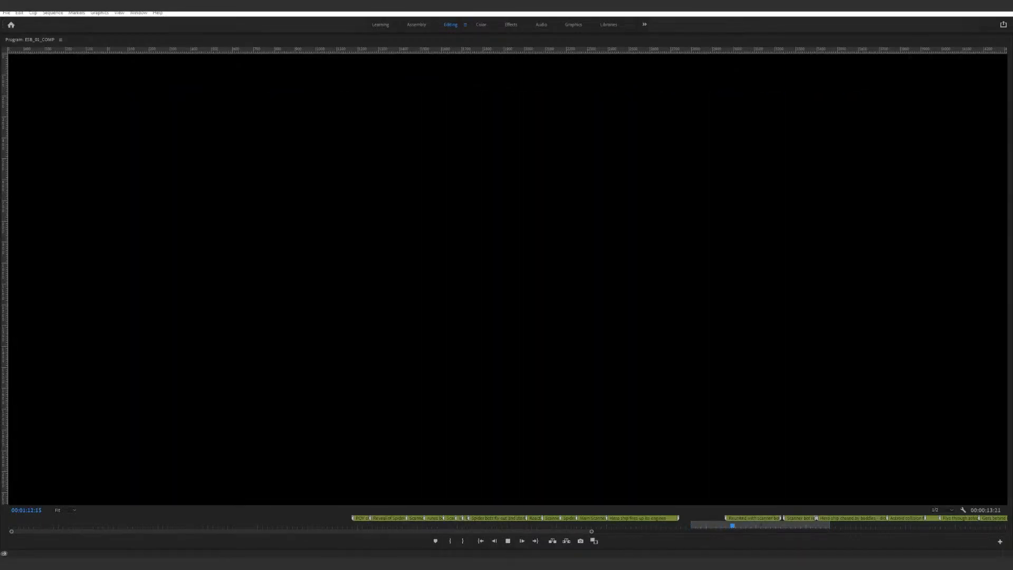
Step: Stop playback, restore the normal editing layout and revisit the shots at 00:01:07:09 and 00:01:03:23
key(space)
click(371, 261)
key(space)
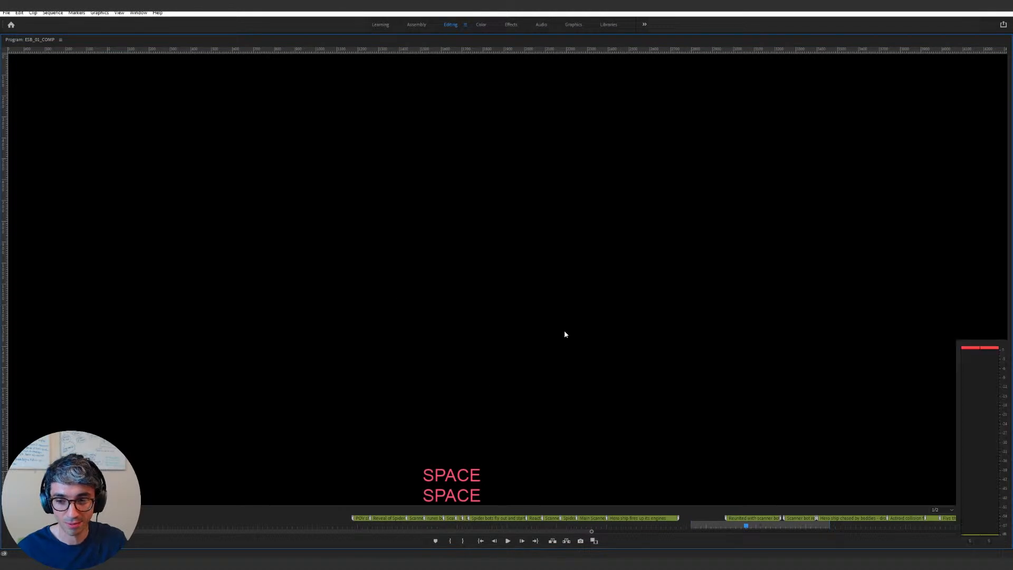
key(grave)
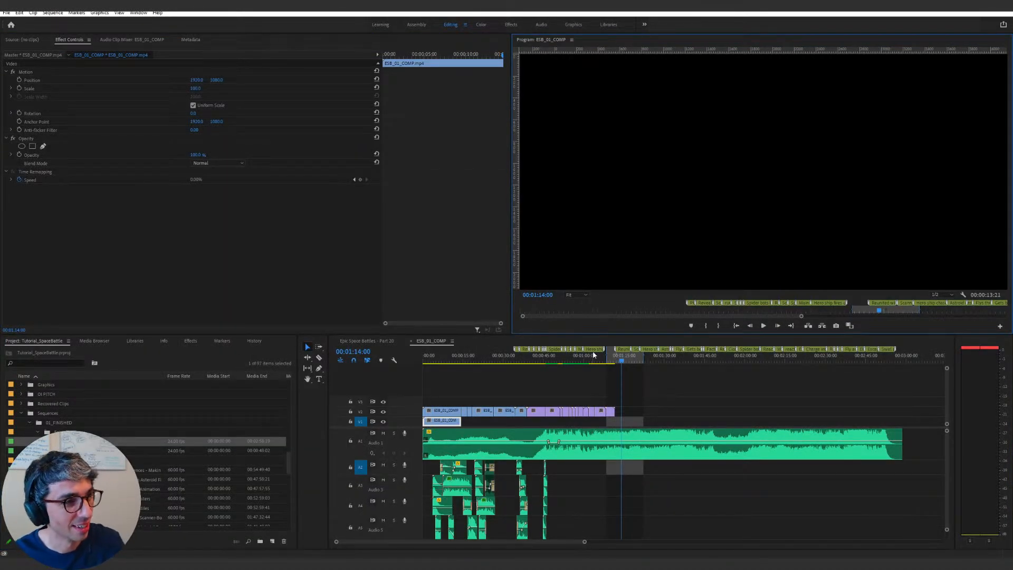
drag(621, 358, 604, 364)
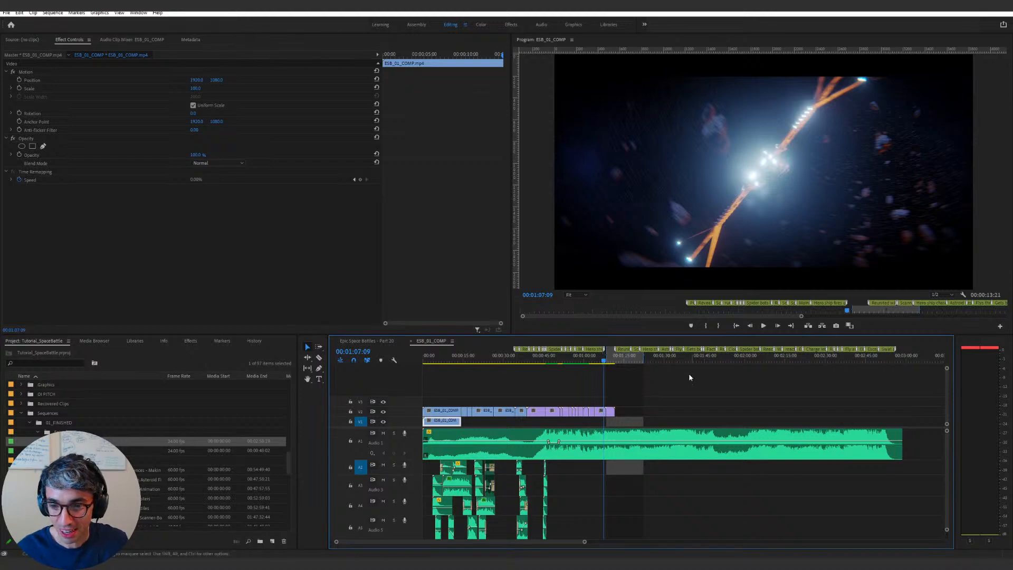
click(595, 361)
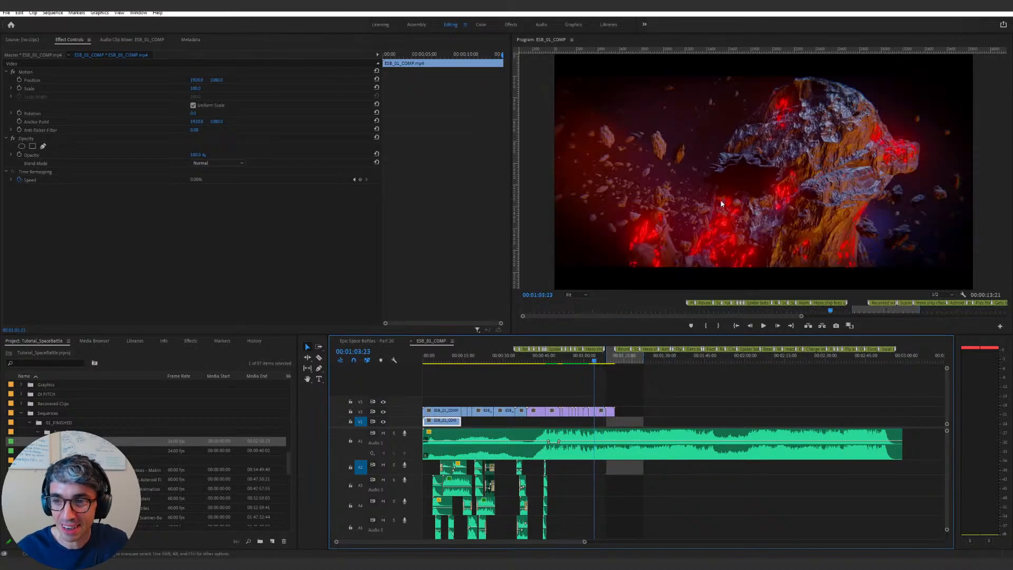
Step: Play the sequence from 00:01:03:23 to the asteroid ship shot at 00:01:09:09 and deselect the timeline clip
key(space)
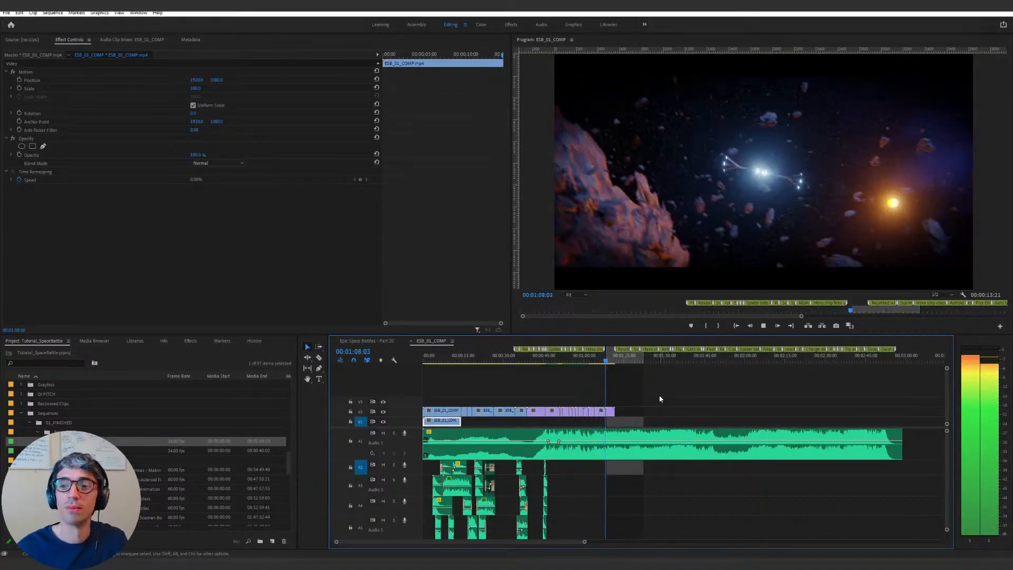
key(space)
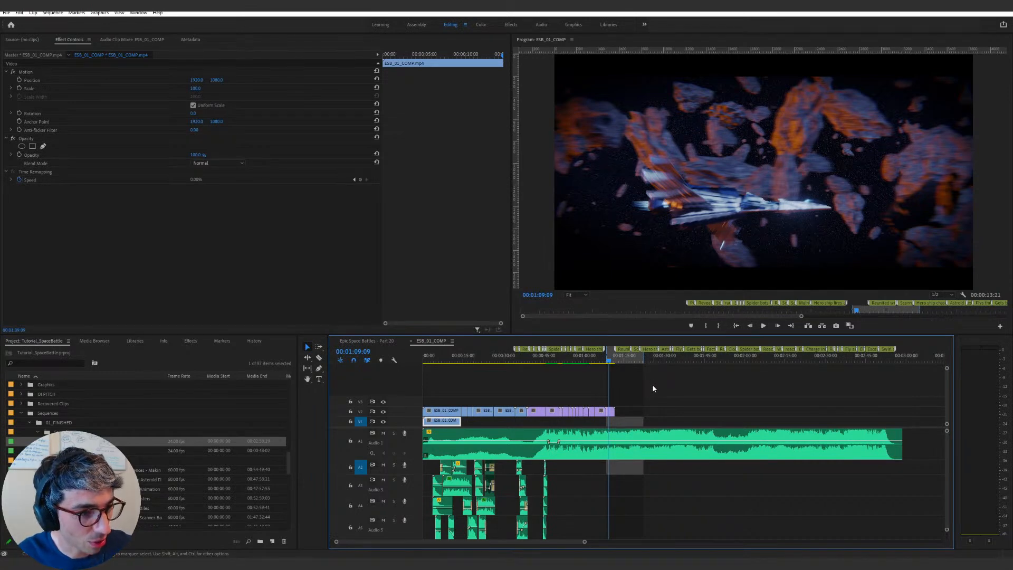
click(653, 389)
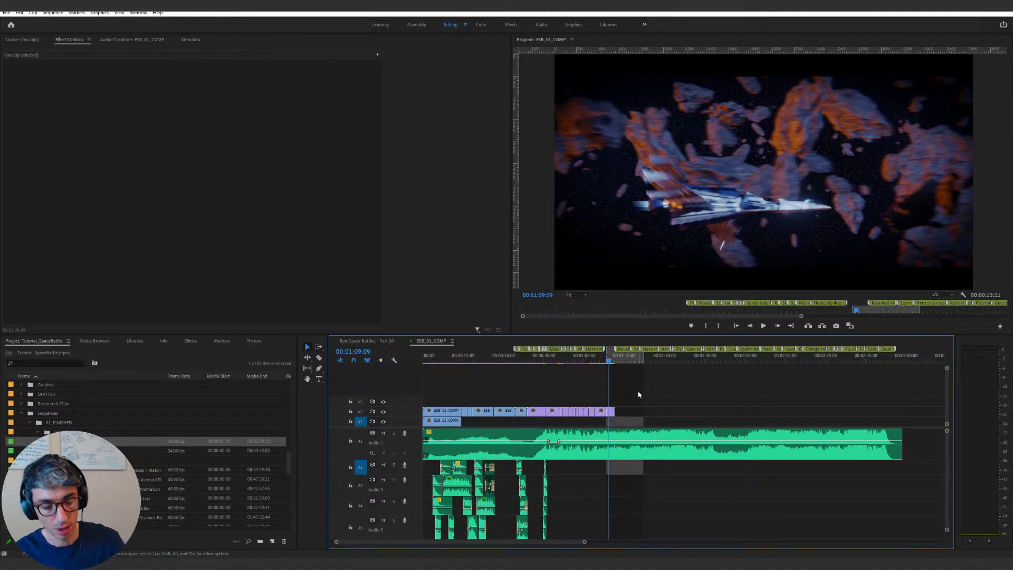
Step: Scrub back and forth through the last V2 clip, checking the frames at 00:01:09:05, 00:01:10:01 and 00:01:08:21
key(equal)
key(equal)
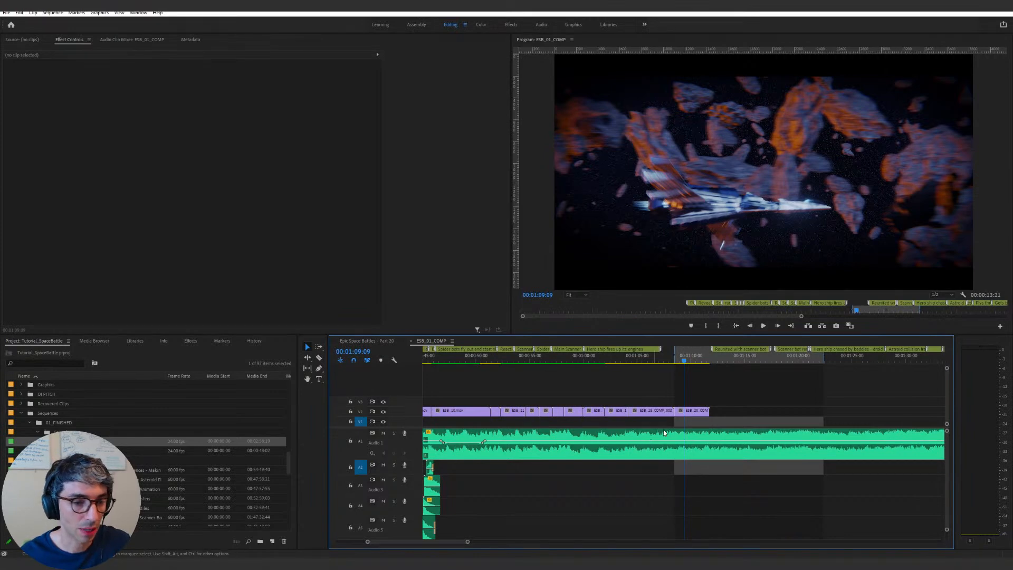
drag(690, 360, 682, 362)
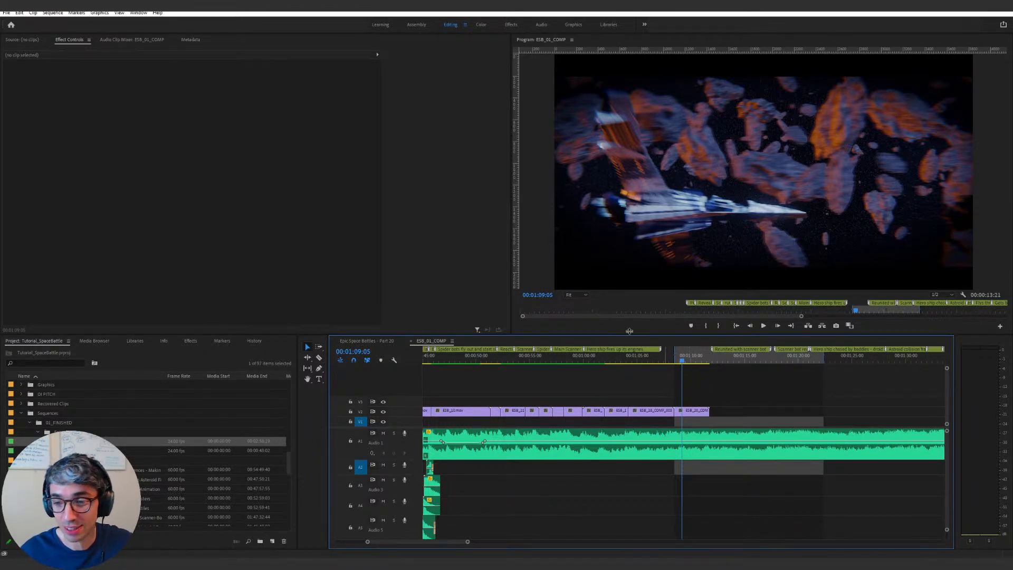
drag(690, 362, 674, 364)
drag(686, 364, 690, 362)
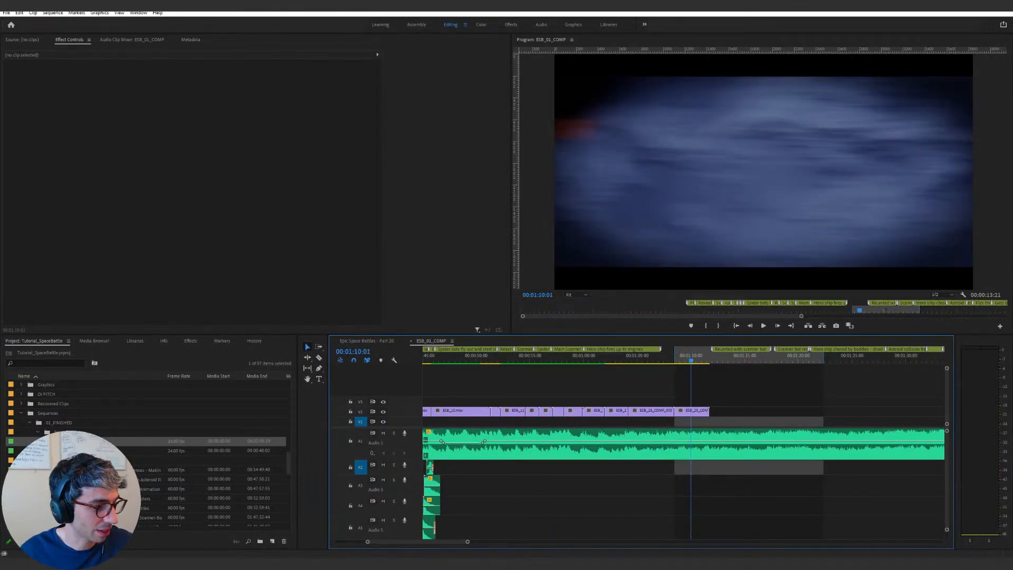
click(679, 359)
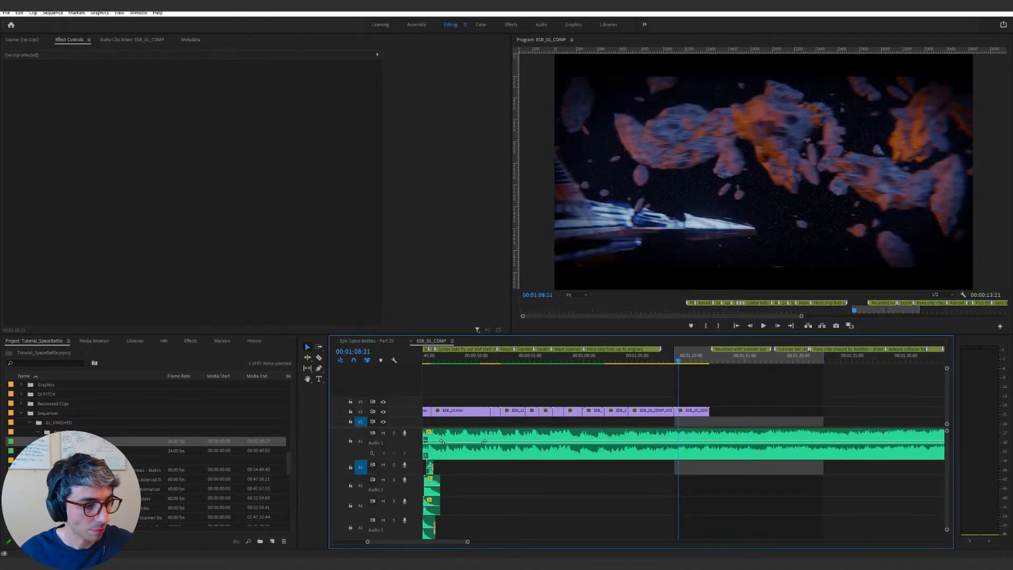
Step: Play the lead-in to the asteroid ship shot and continue past the end of the last V2 clip to 00:01:12:07
click(678, 361)
key(space)
key(space)
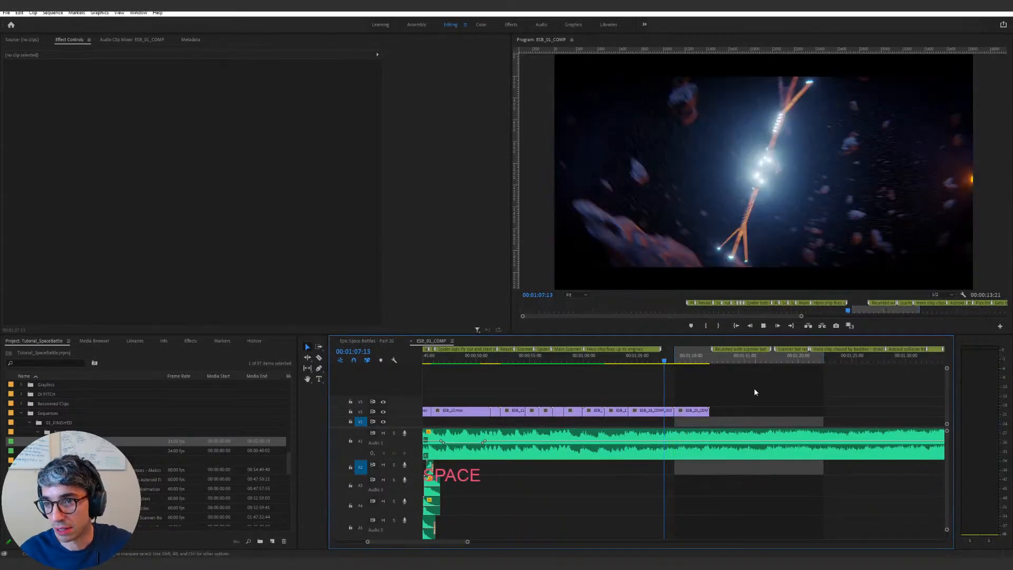
key(space)
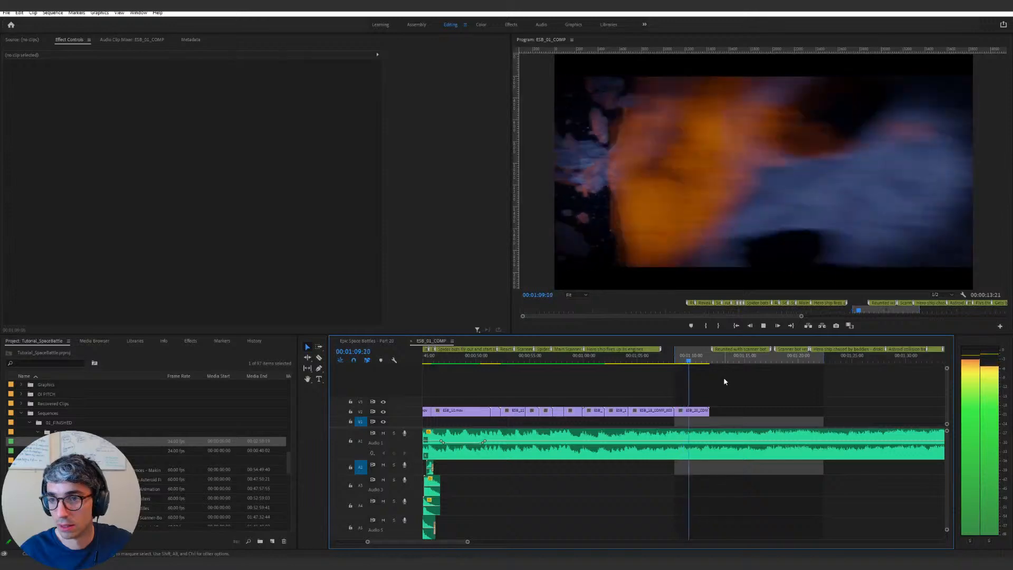
key(space)
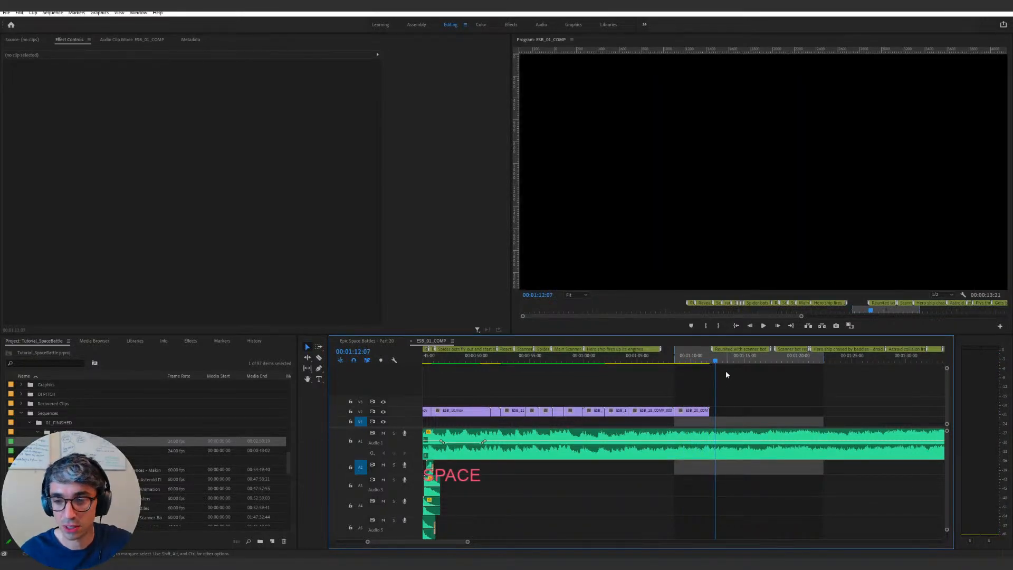
Step: Look over the markers in the empty section after the last V2 clip and return the playhead to 00:01:11:07
key(h)
drag(787, 403, 636, 409)
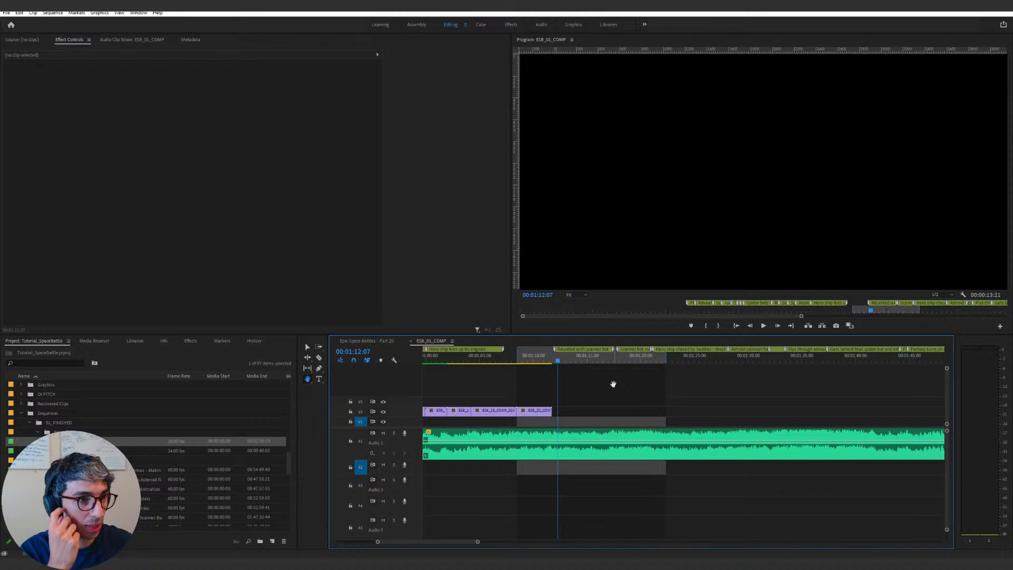
key(v)
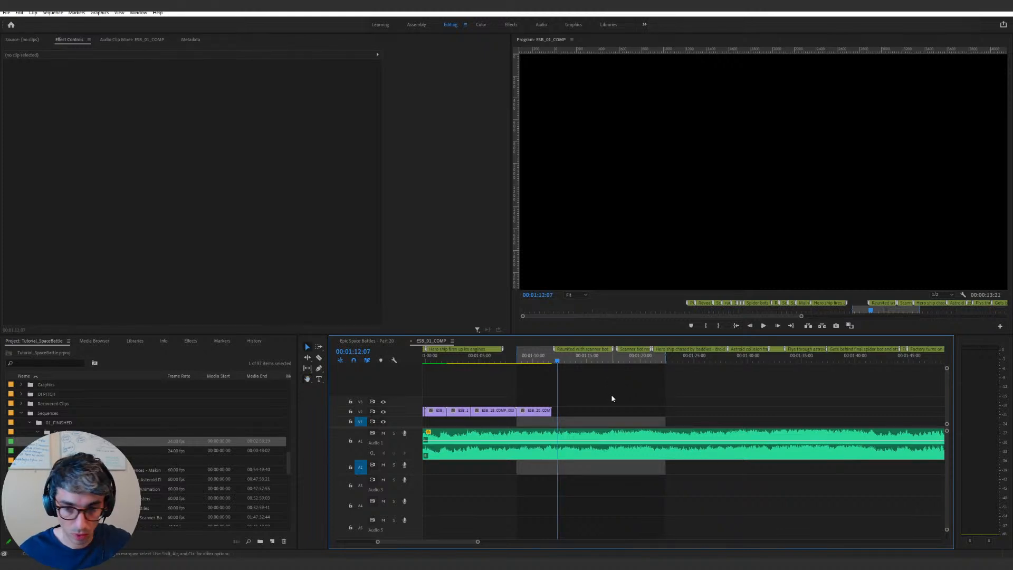
drag(558, 364, 547, 364)
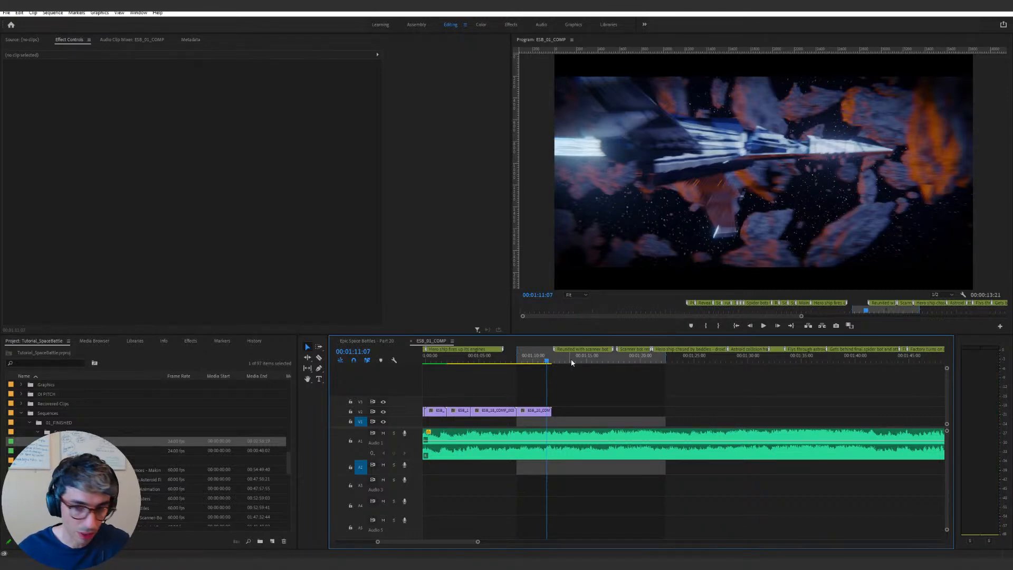
Step: Look closely at the markers after the last V2 clip and play the asteroid ship shot from 00:01:09:09
alt+scroll(570, 363, up, 2)
key(h)
drag(786, 395, 594, 397)
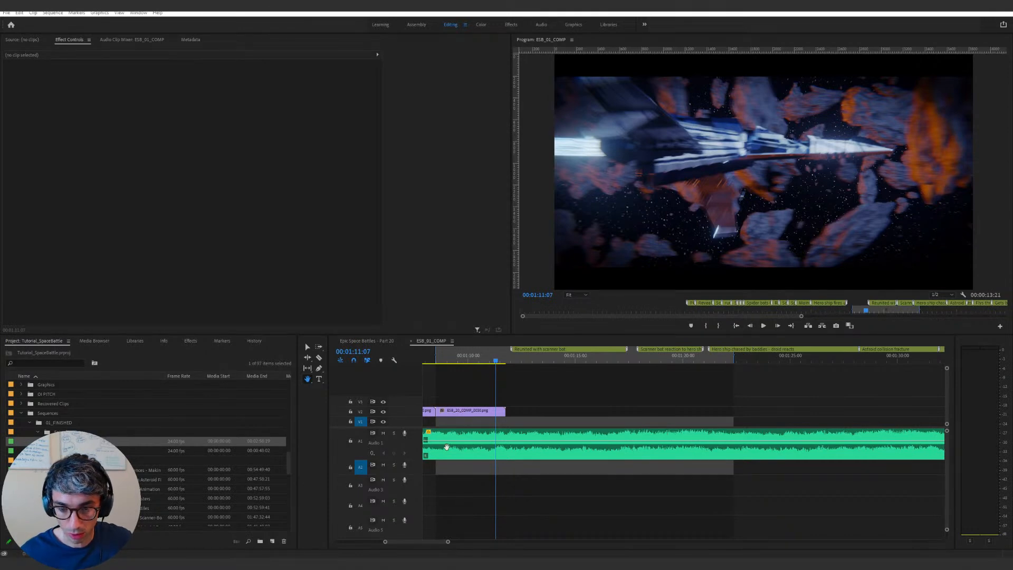
click(450, 376)
click(454, 361)
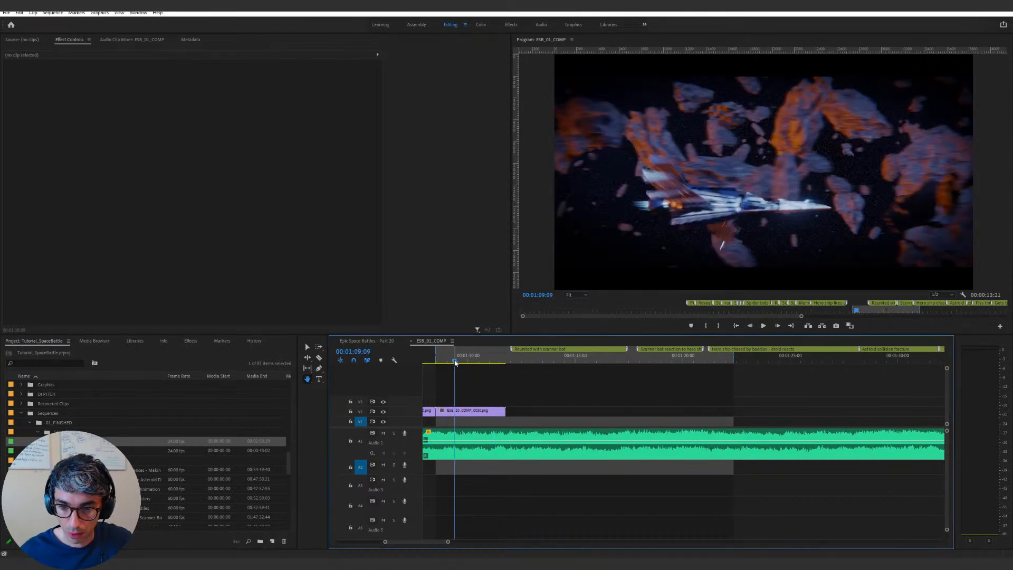
key(space)
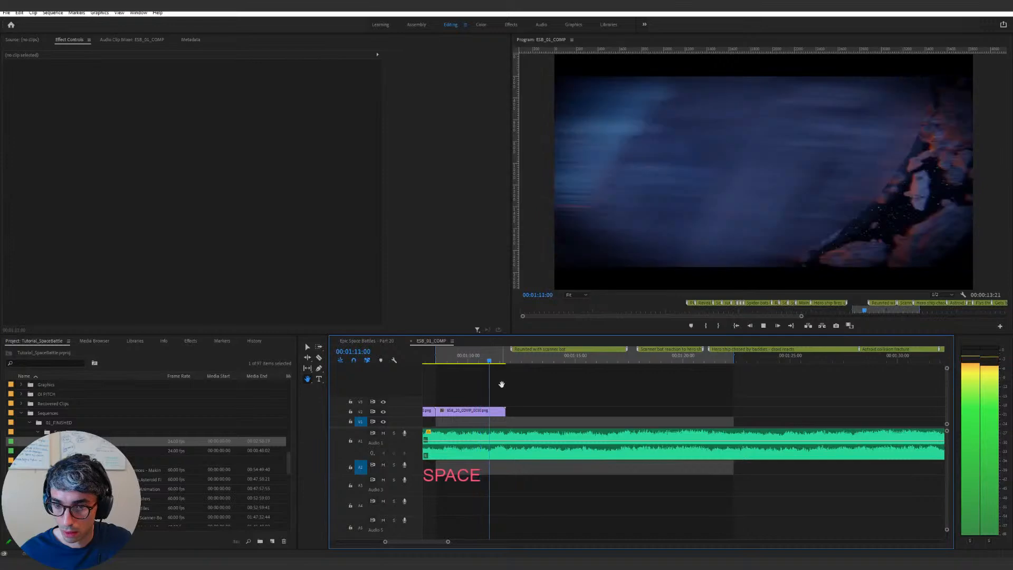
key(space)
Step: Play from the shots before the asteroid ship shot through the empty marked section, stopping at 00:01:25:02
key(h)
drag(571, 401, 709, 402)
click(454, 358)
key(space)
key(h)
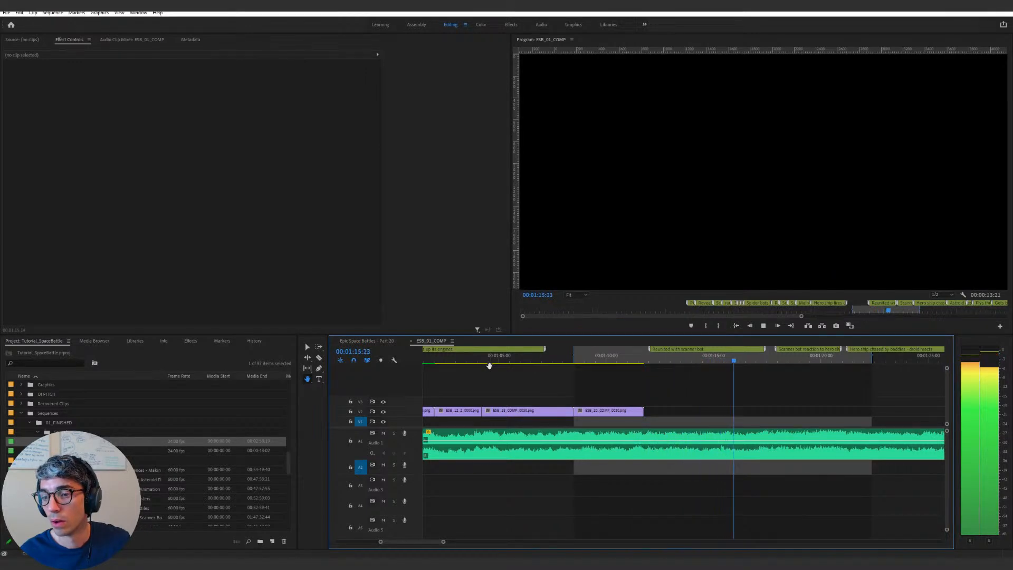
click(583, 356)
click(542, 361)
key(space)
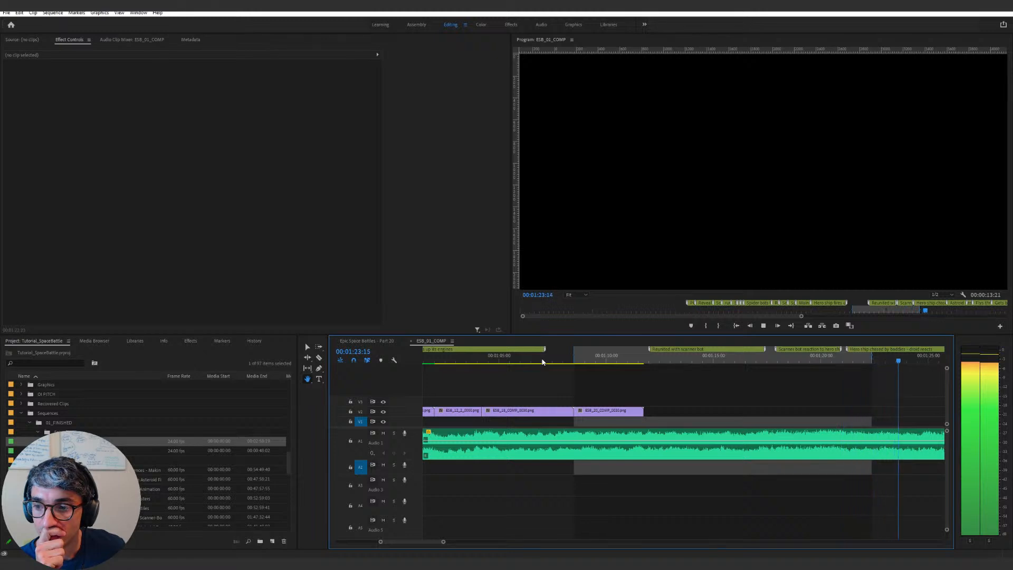
key(space)
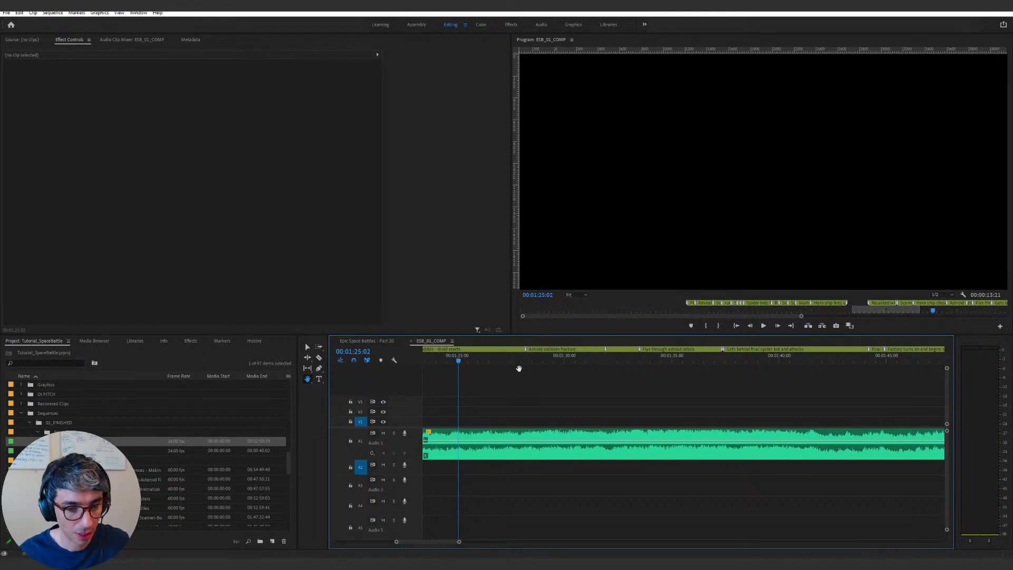
Step: Listen to the music around the start of the "Hero ship chased by baddies" marker, playing from 00:01:21:04 and again from slightly earlier
key(h)
drag(497, 433, 707, 414)
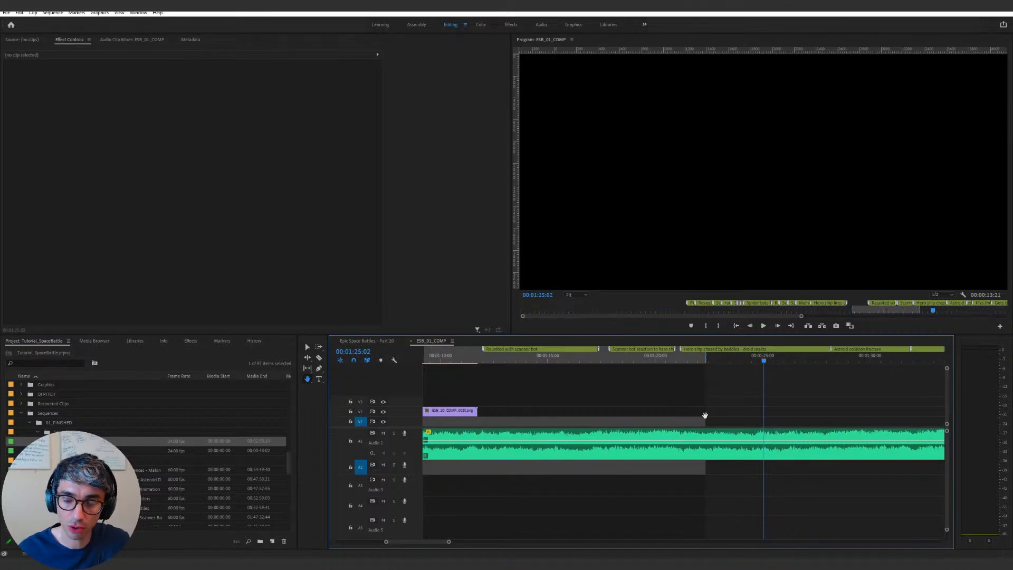
click(681, 362)
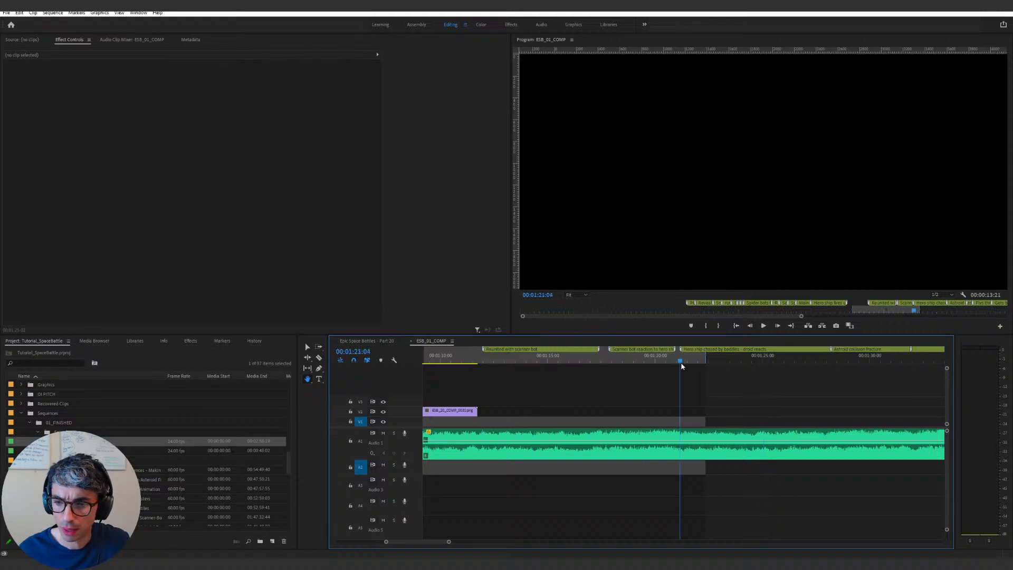
key(space)
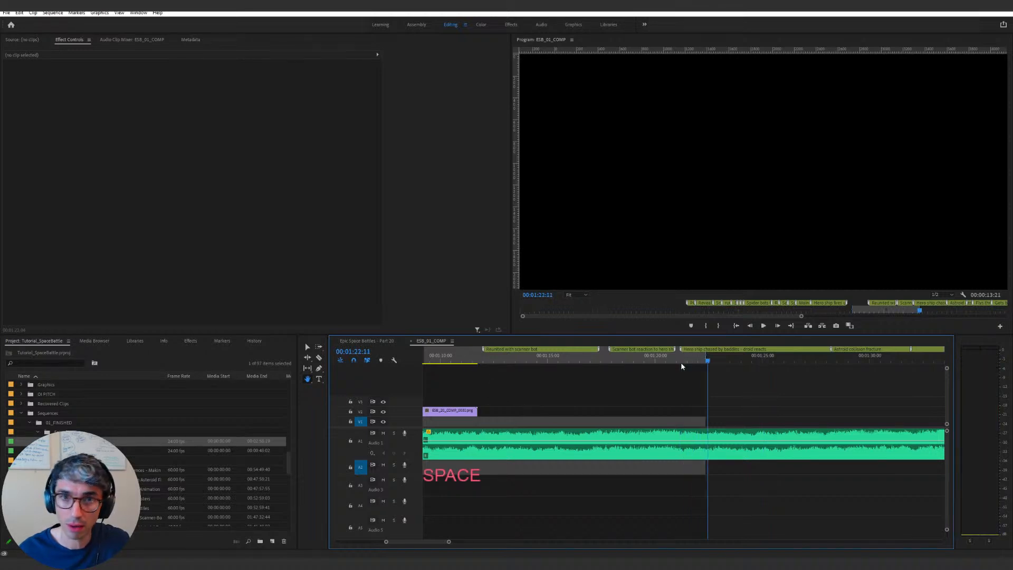
click(653, 361)
key(space)
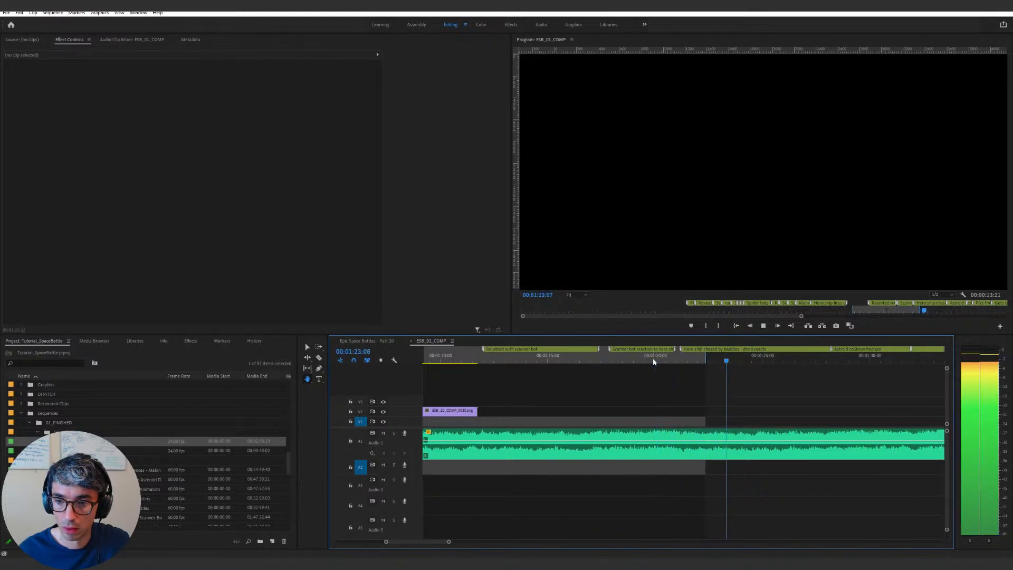
key(space)
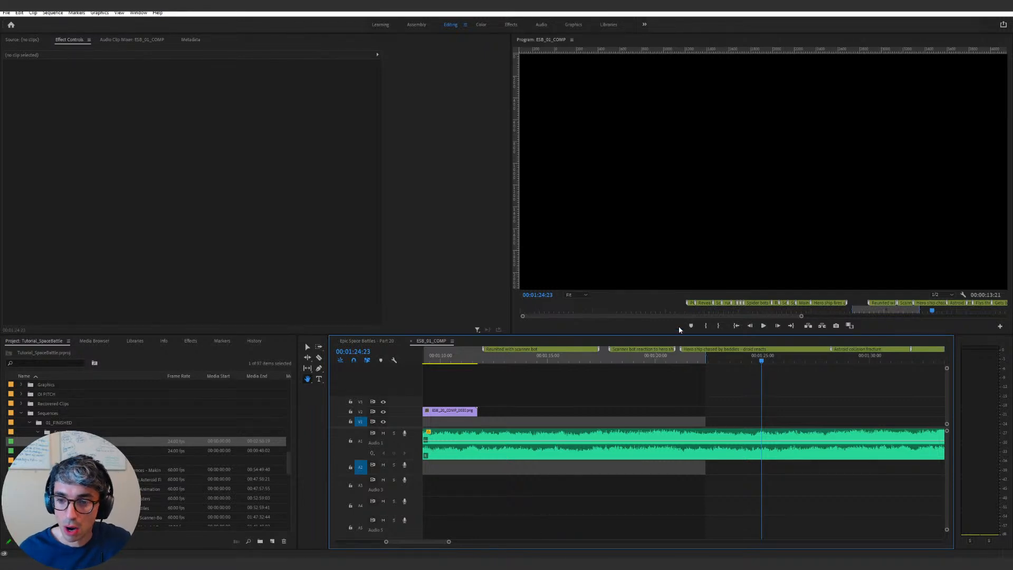
click(746, 360)
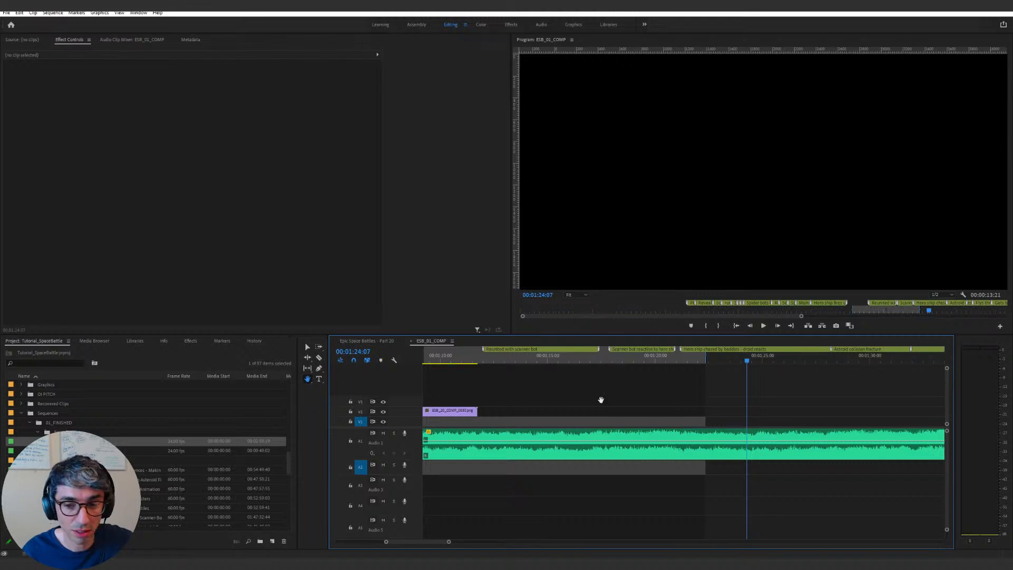
Step: Revisit the last V2 clip at 00:01:11:12 and 00:01:10:07 with a wider view of the timeline
key(v)
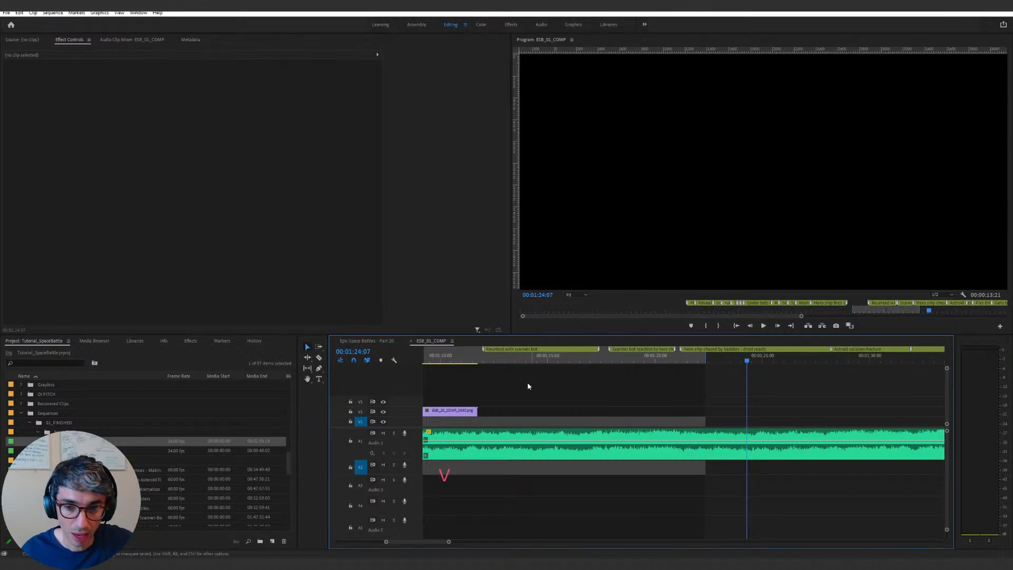
click(473, 357)
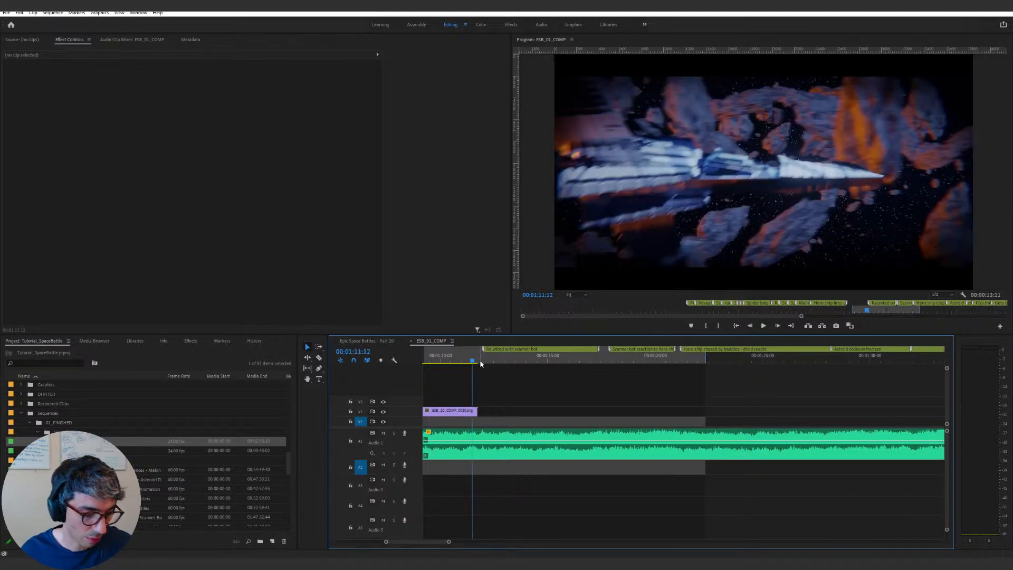
key(minus)
key(minus)
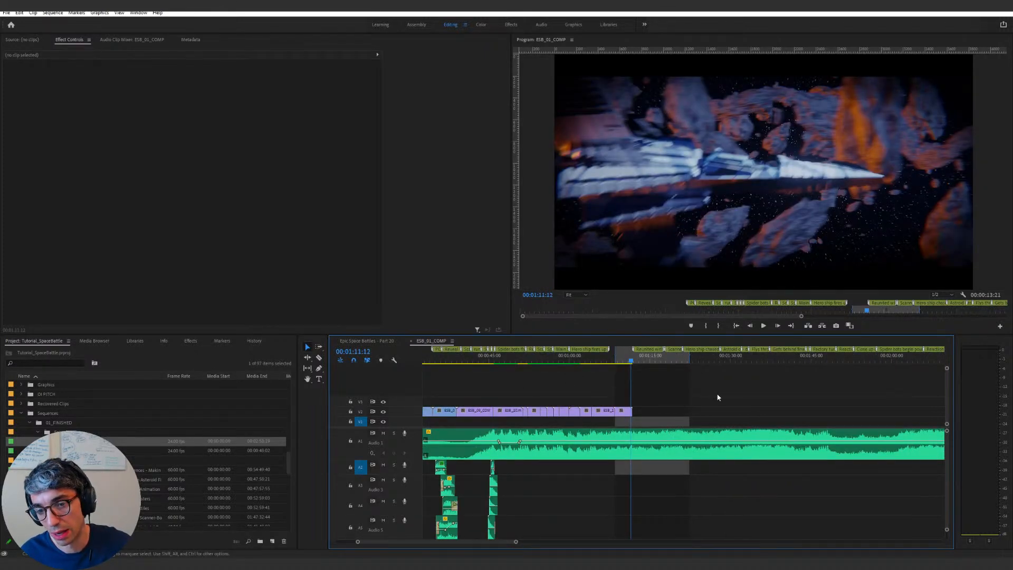
key(equal)
click(672, 359)
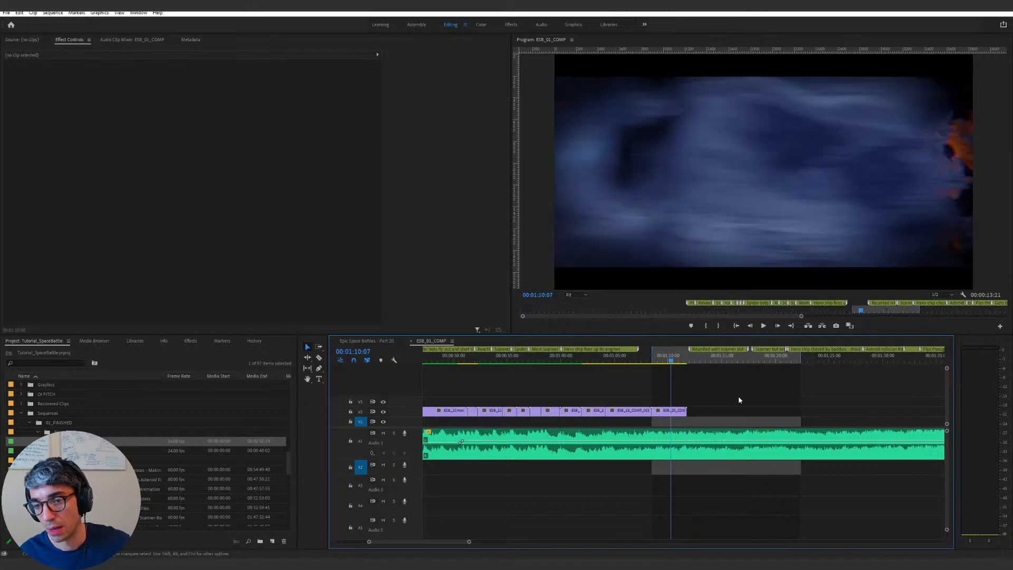
Step: Scrub to the end of the last V2 clip at 00:01:11:19 and set the playhead back to 00:01:11:14
key(h)
drag(723, 395, 615, 394)
click(573, 360)
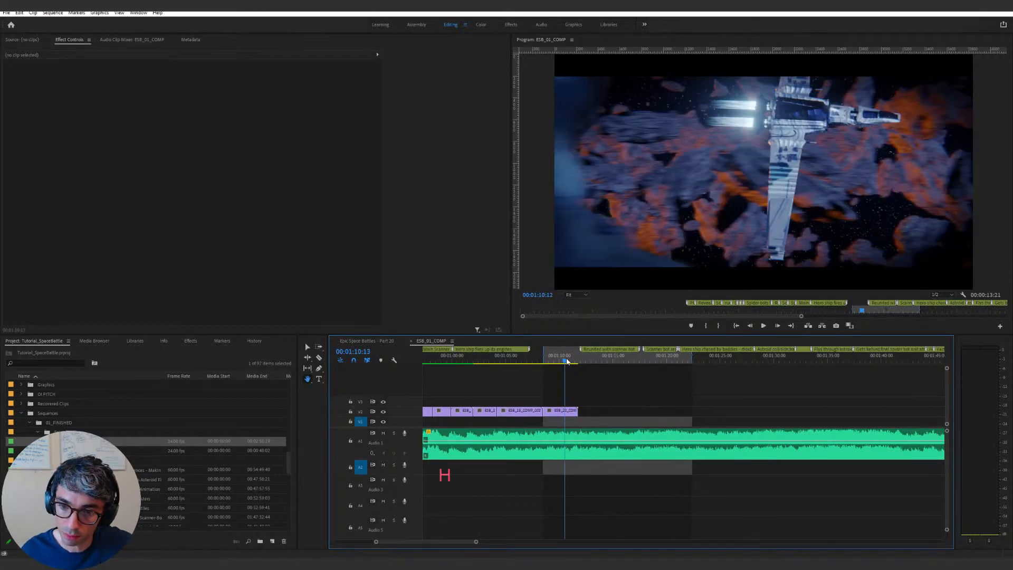
drag(575, 361, 579, 361)
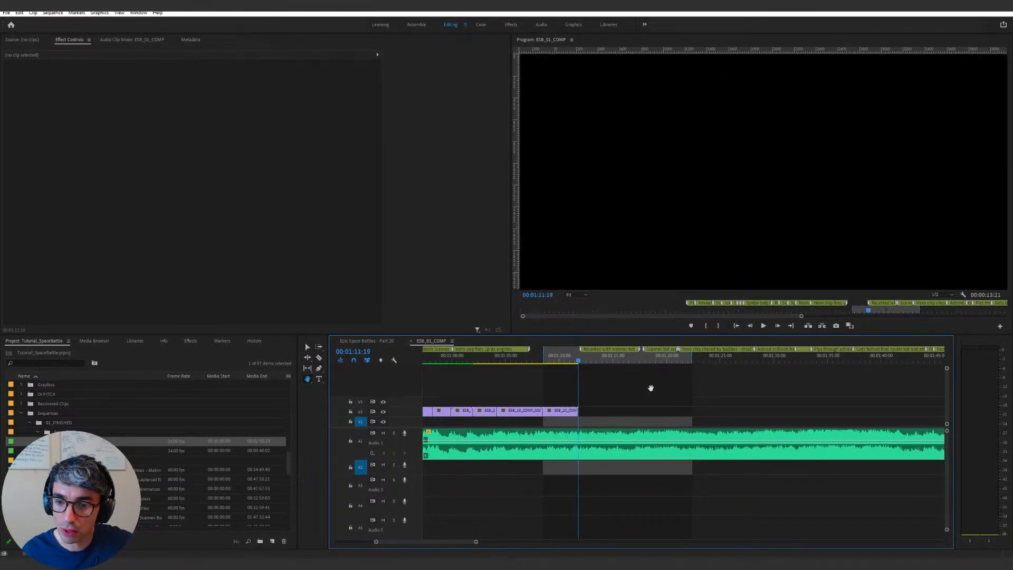
click(576, 361)
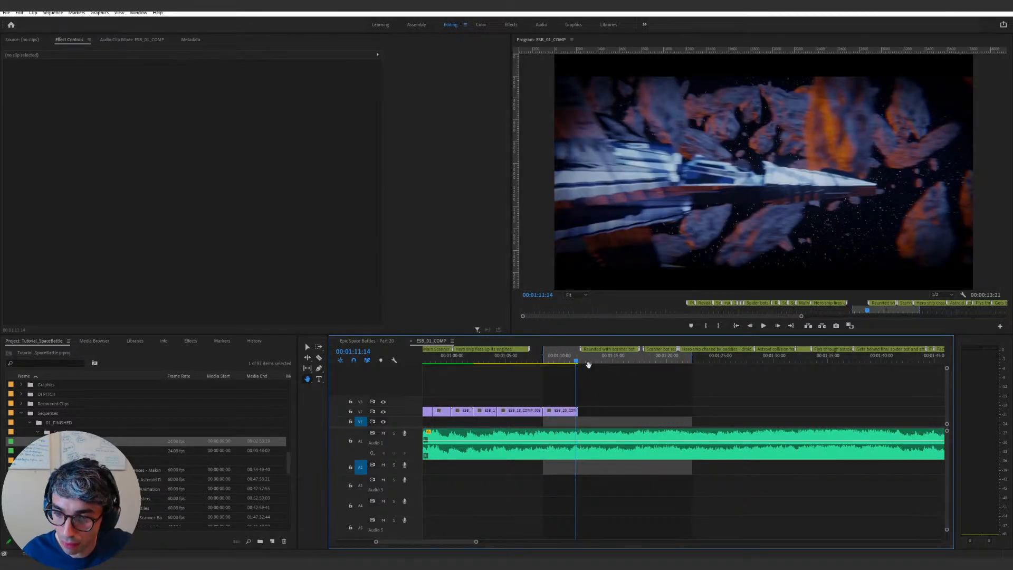
Step: Revisit the earlier shots at 00:01:06:12, 00:01:02:18 and 00:00:59:09
click(522, 360)
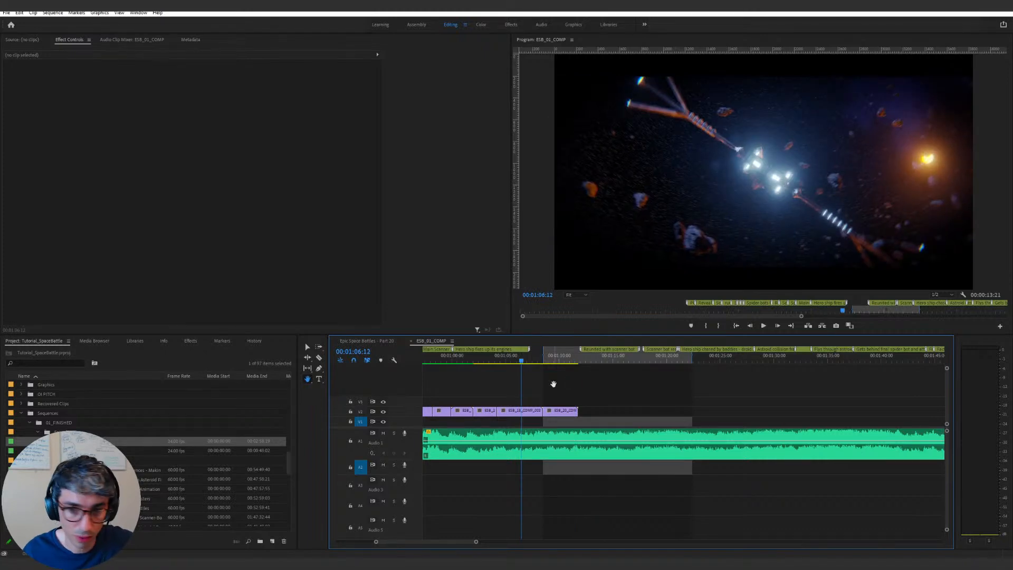
click(482, 362)
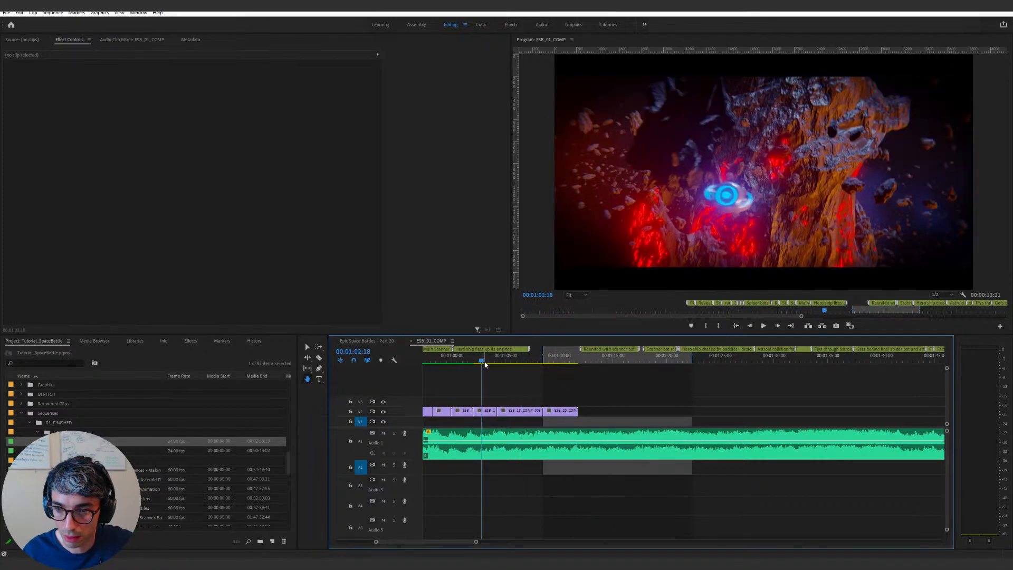
click(445, 360)
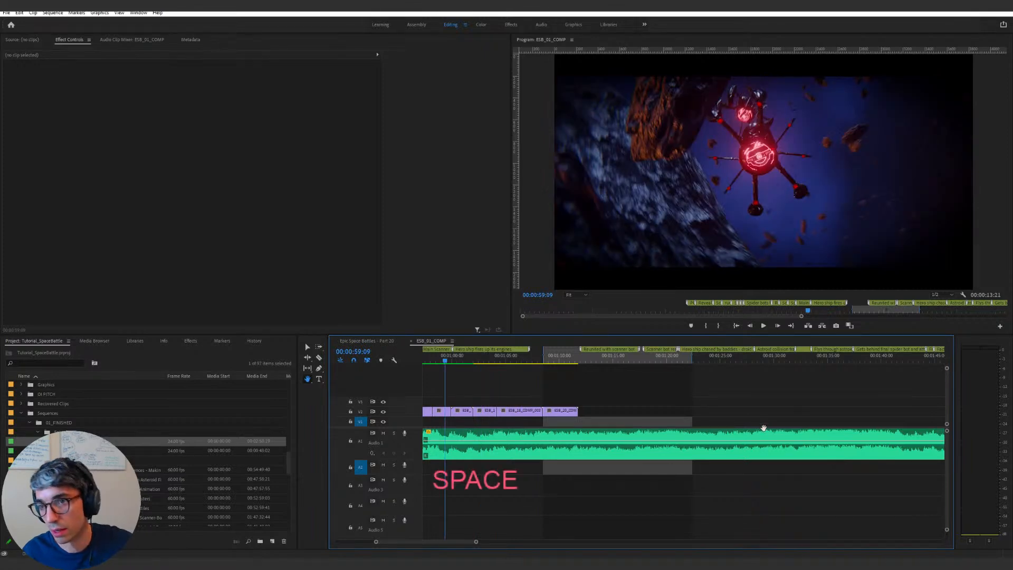
Step: Play the edit from 00:00:59:09 and listen to the music past the last V2 clip until 00:01:15:22
key(space)
scroll(749, 414, up, 5)
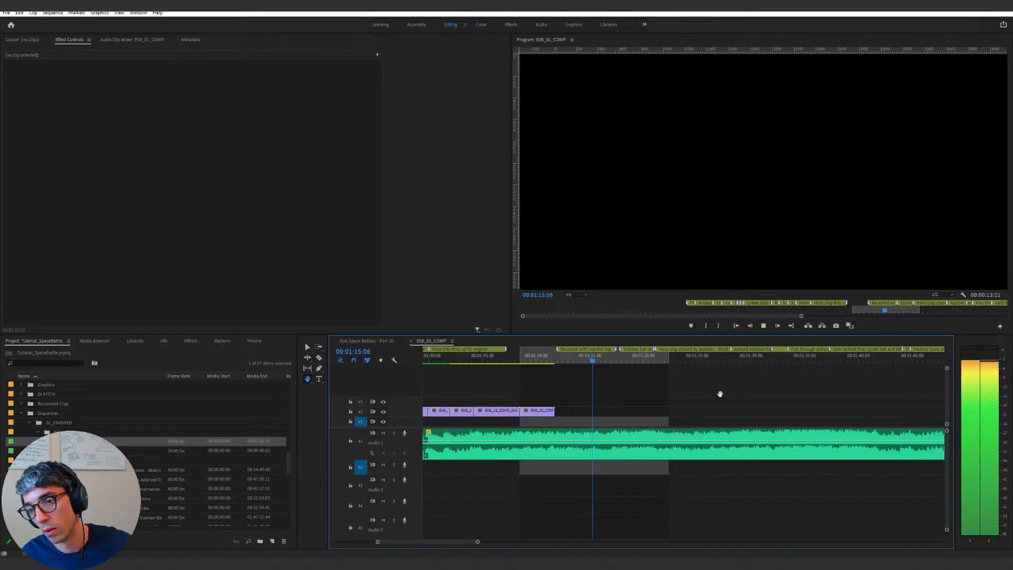
key(space)
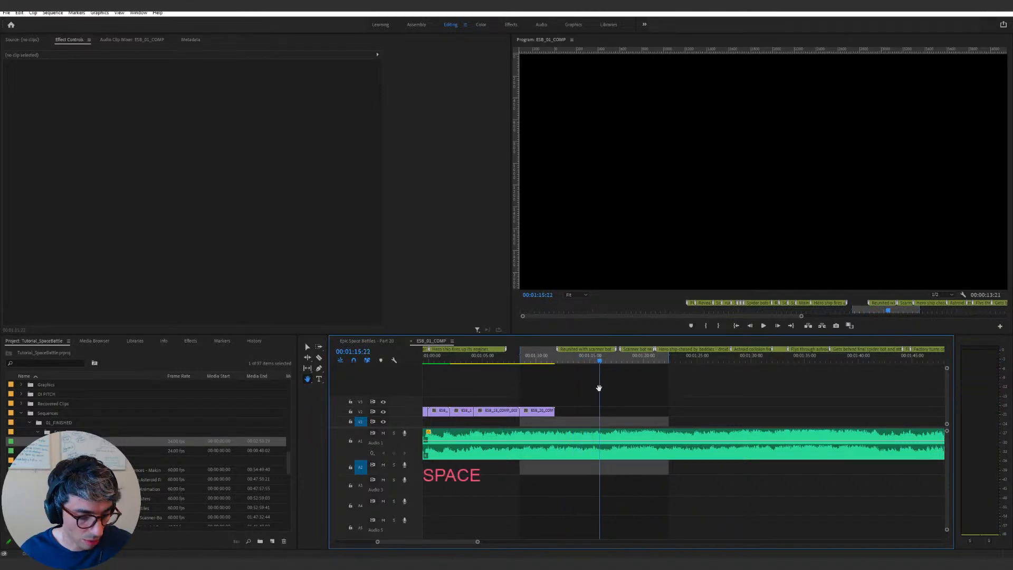
Step: Locate the V2 shot at 00:00:51:22 in the project and open its source clip ESB_12_2_2_0000.png in the Source Monitor
alt+scroll(610, 390, down, 3)
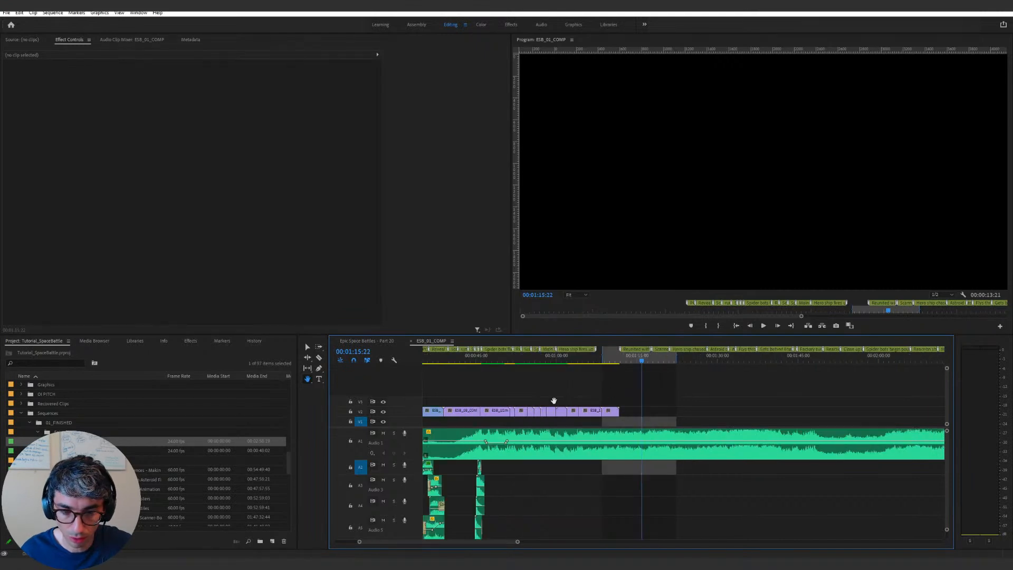
key(v)
click(566, 364)
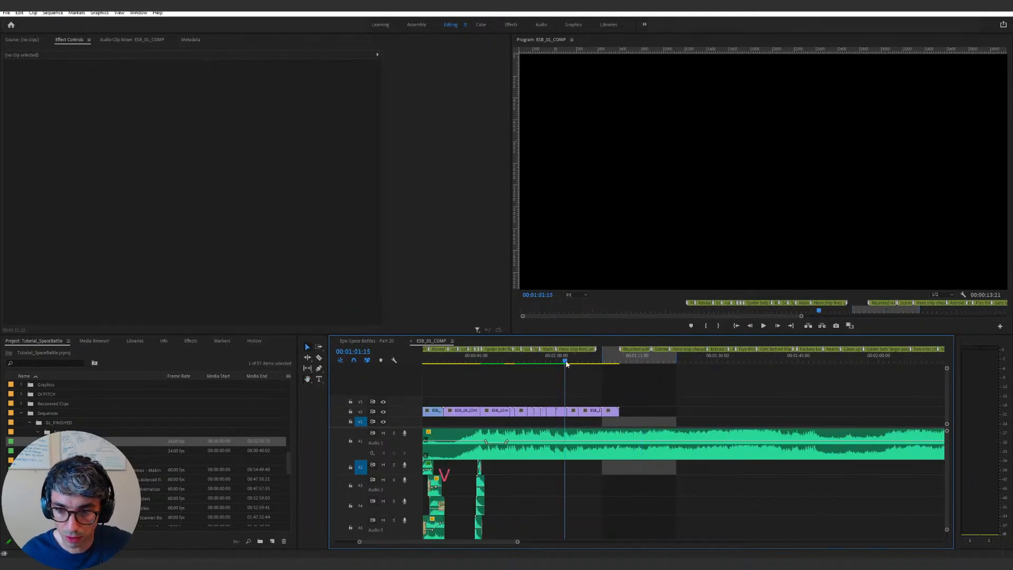
drag(568, 364, 514, 375)
right_click(513, 410)
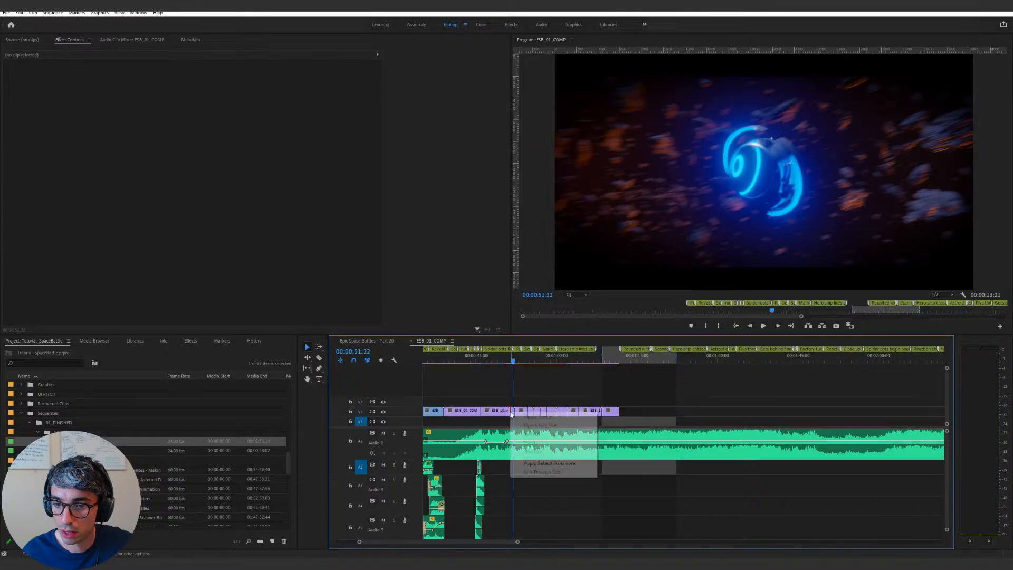
click(513, 410)
right_click(513, 411)
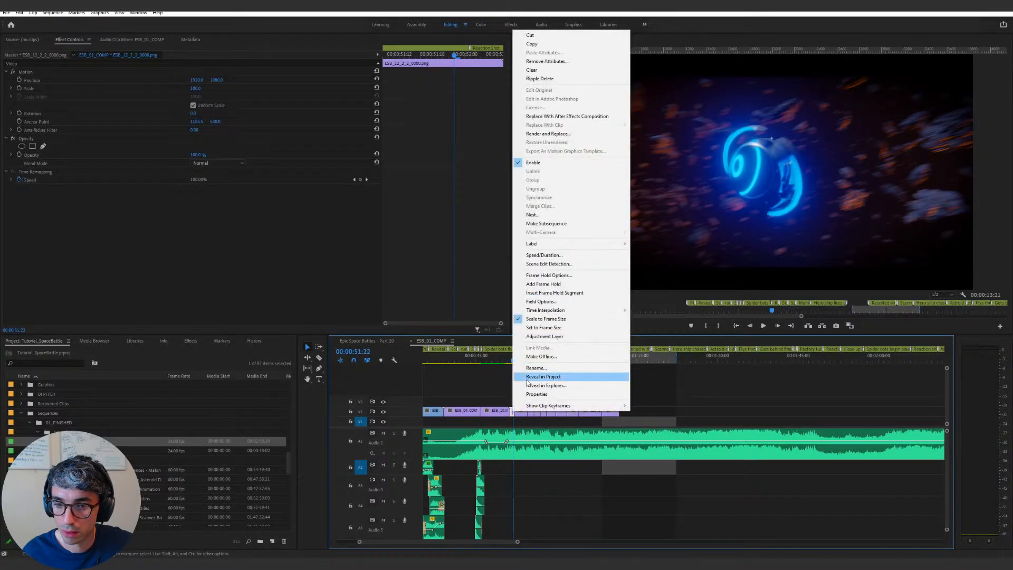
click(544, 376)
double_click(46, 388)
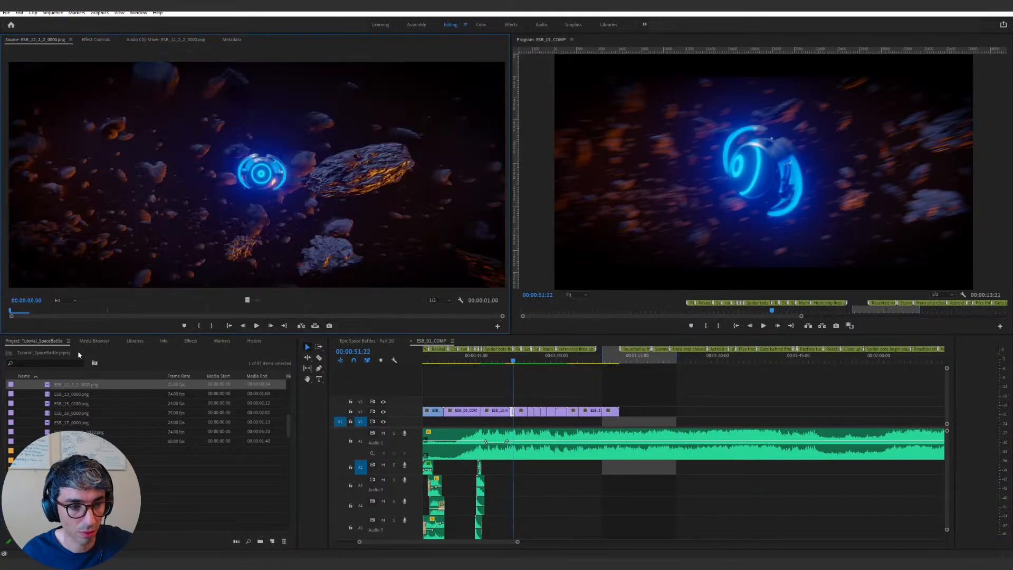
Step: Mark In and Out points around the blue glowing orb in the source clip, with the Out point at 00:00:00:18
drag(23, 313, 288, 303)
key(i)
key(space)
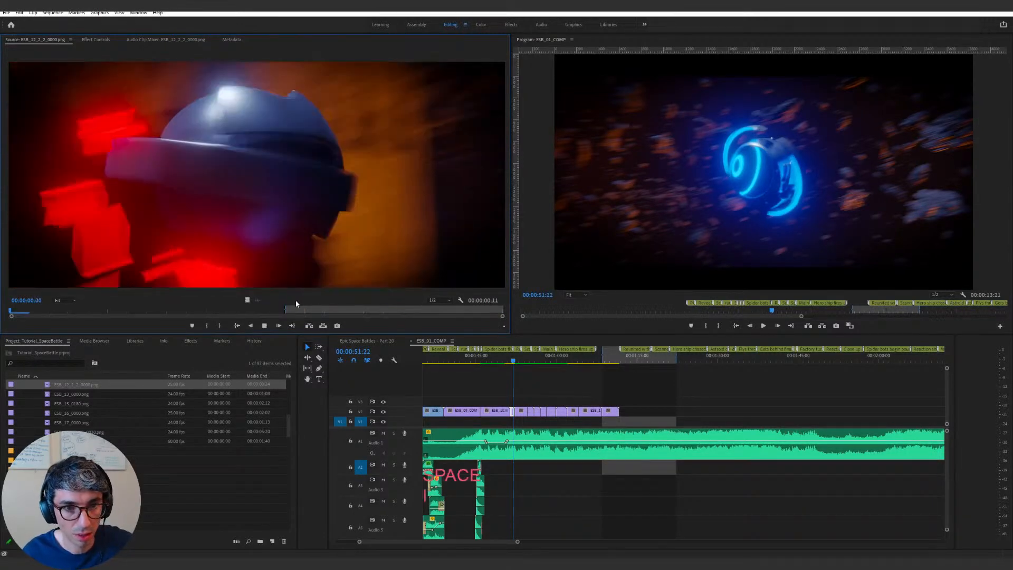
click(424, 311)
drag(425, 312, 365, 312)
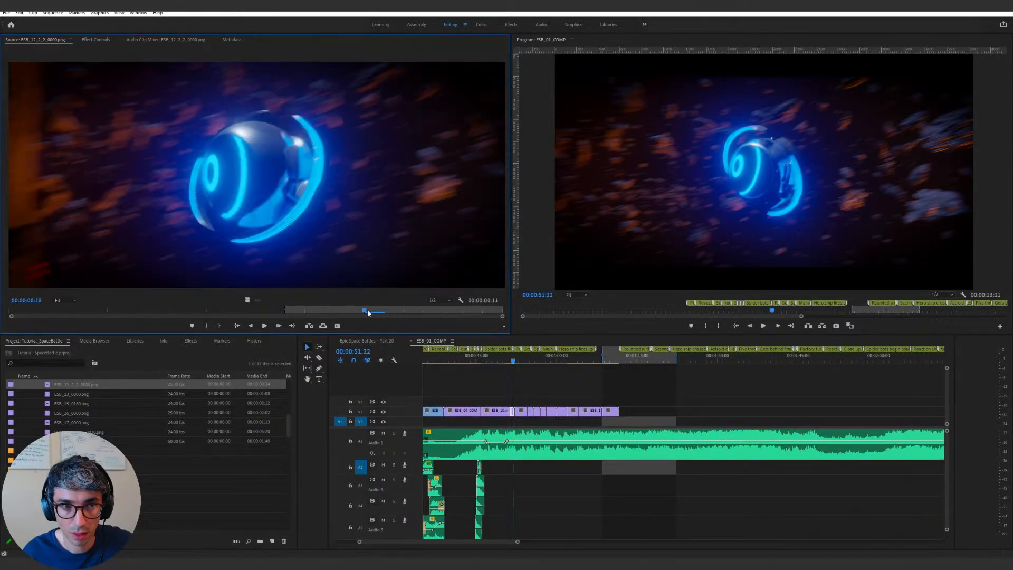
key(o)
Step: Shift the marked source range earlier, add that excerpt after the last V2 clip and scale it to frame size
drag(284, 309, 621, 413)
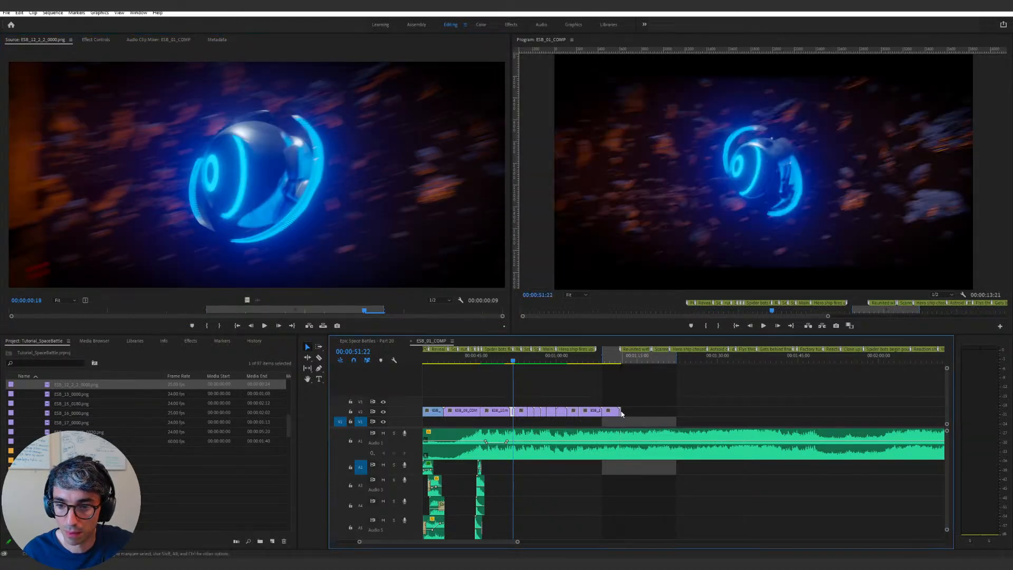
right_click(621, 413)
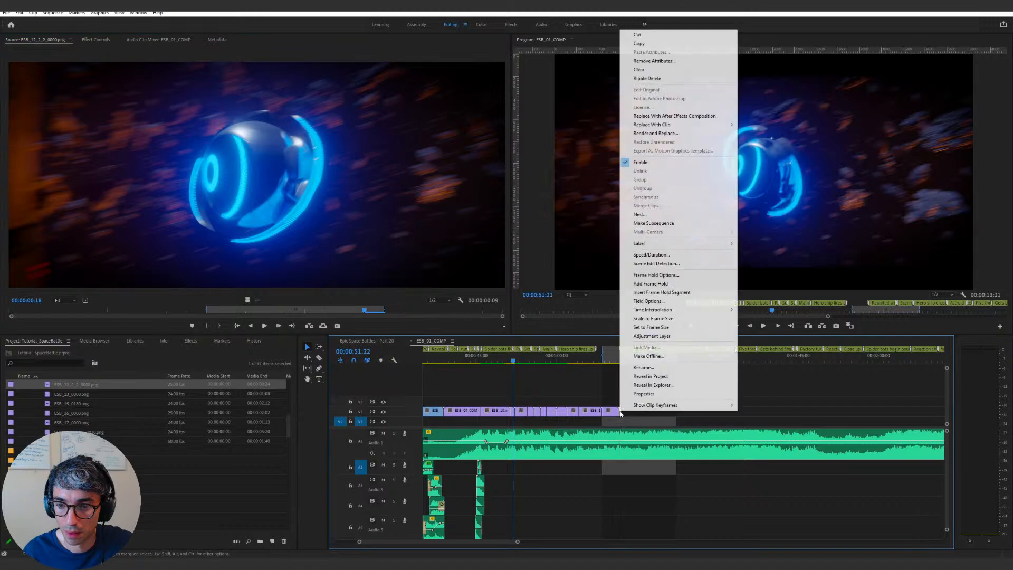
click(650, 318)
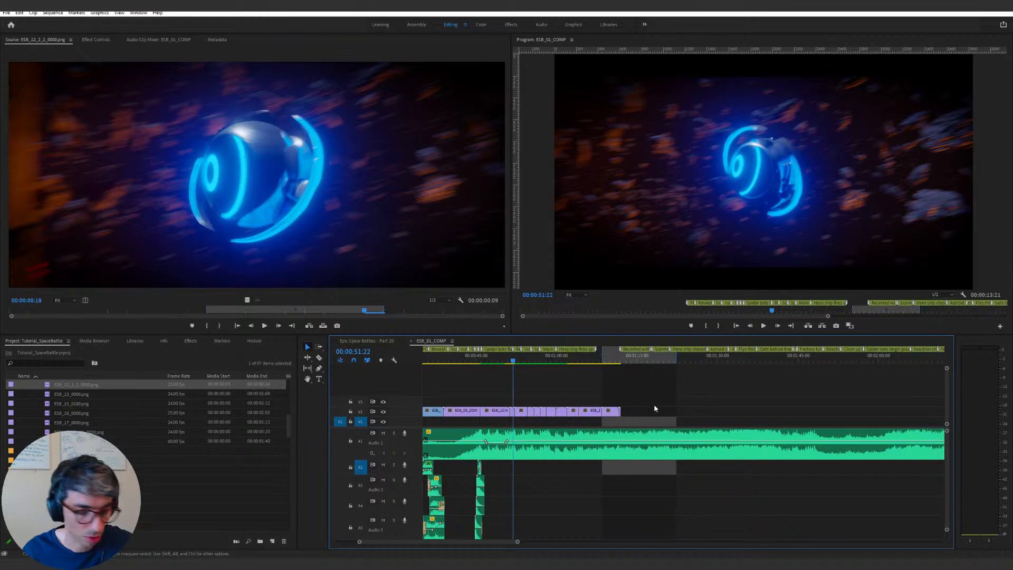
Step: Play the sequence from 00:01:07:06 through the added orb excerpt and delete that excerpt from V2
click(596, 359)
key(space)
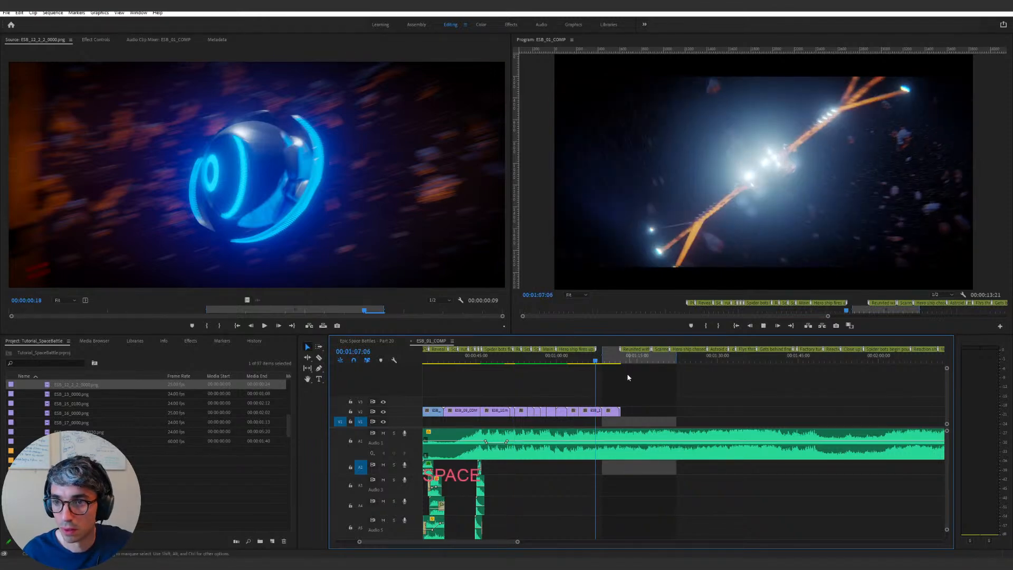
key(equal)
key(equal)
key(equal)
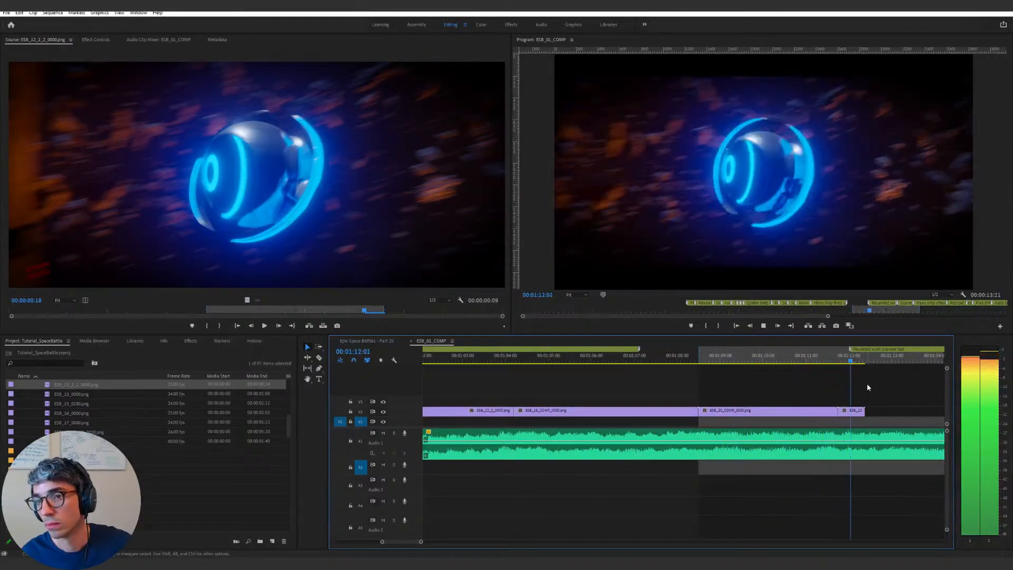
key(space)
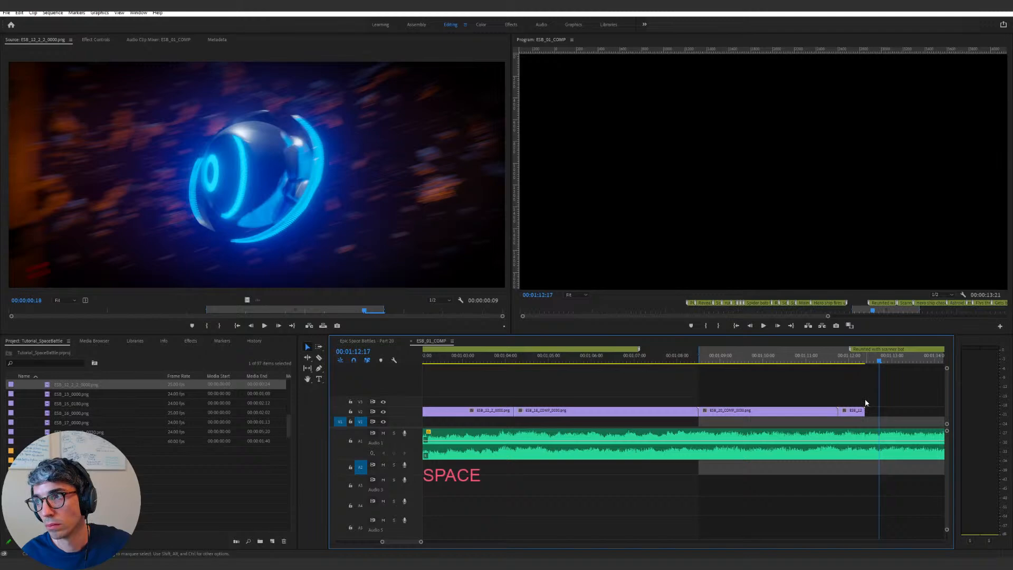
click(860, 412)
key(Delete)
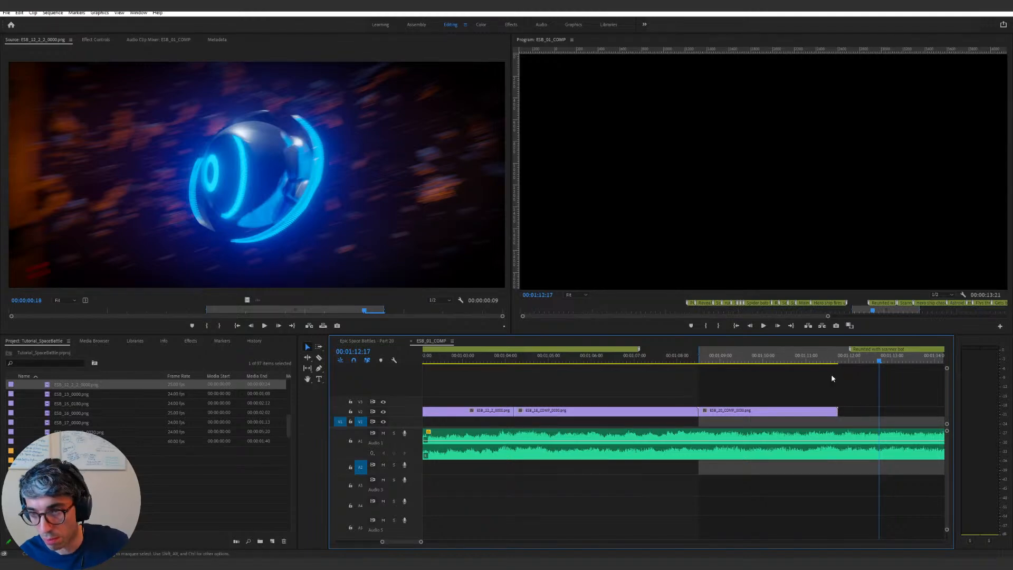
Step: Examine the motion in the last V2 clip by scrubbing through it up to 00:01:11:13 and back to 00:01:09:20
click(813, 361)
drag(713, 359, 830, 356)
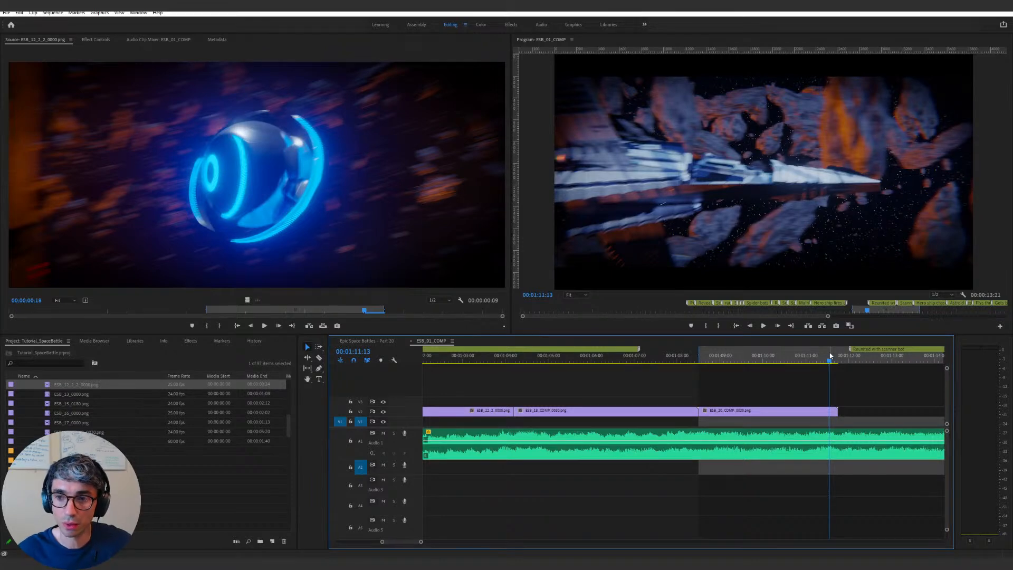
key(h)
drag(842, 390, 495, 364)
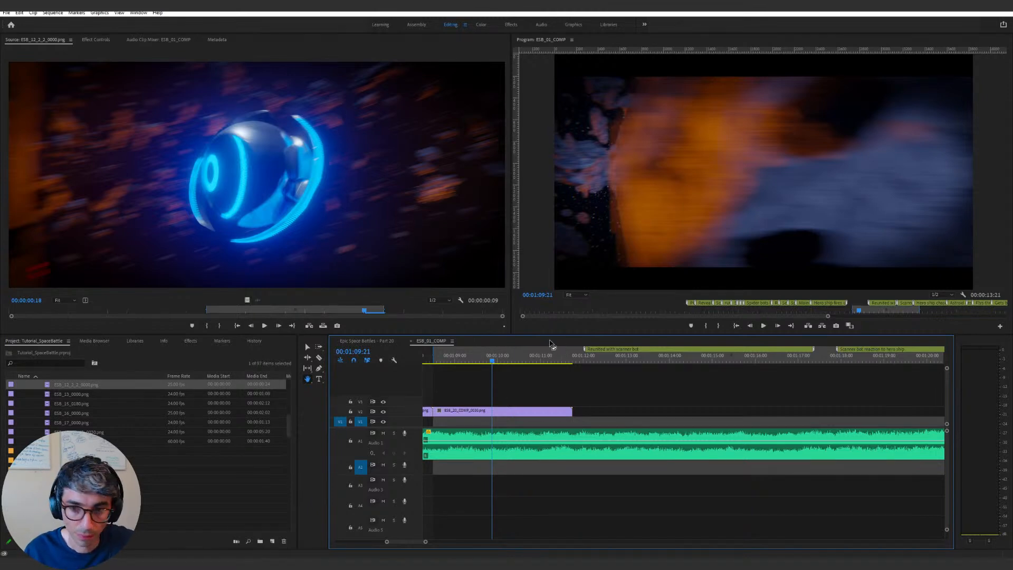
drag(545, 382, 504, 386)
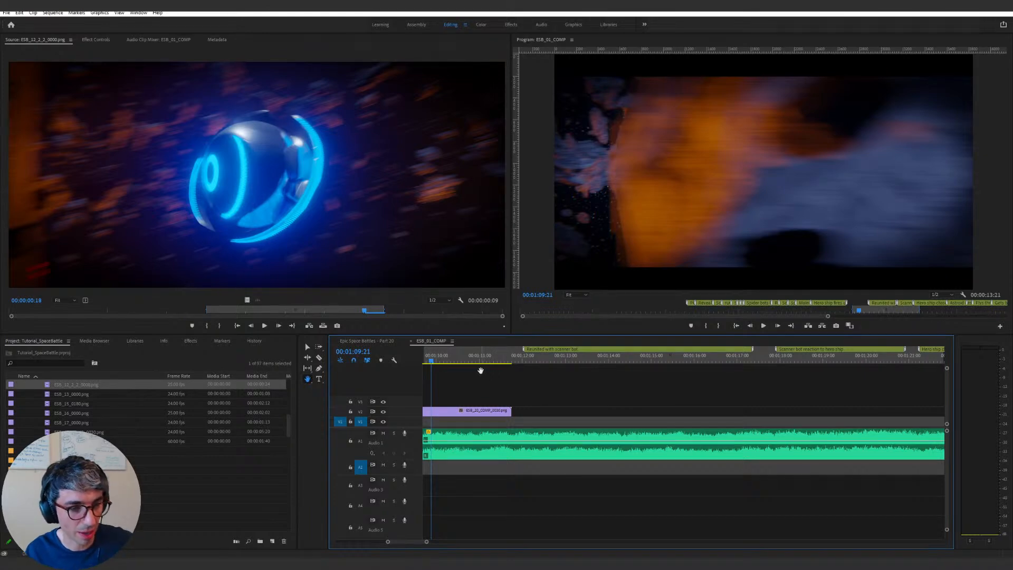
scroll(488, 369, up, 4)
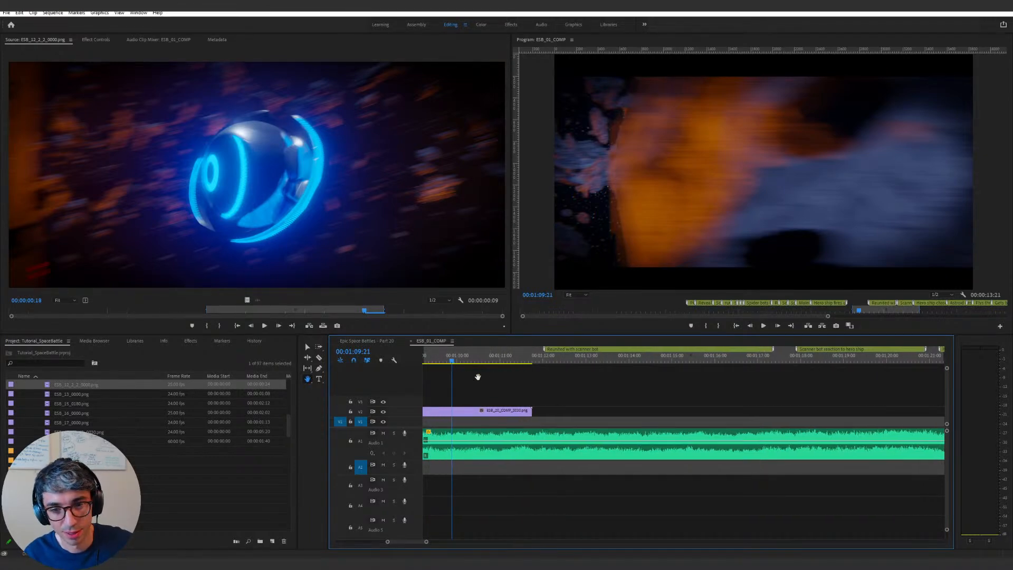
drag(473, 361, 498, 361)
drag(570, 407, 568, 406)
drag(509, 358, 434, 361)
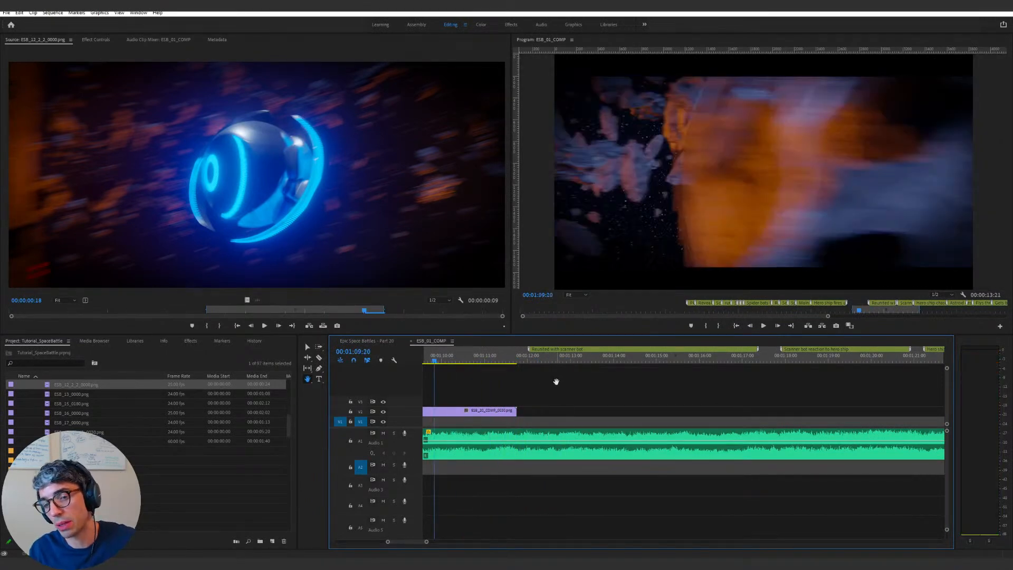
drag(556, 381, 628, 380)
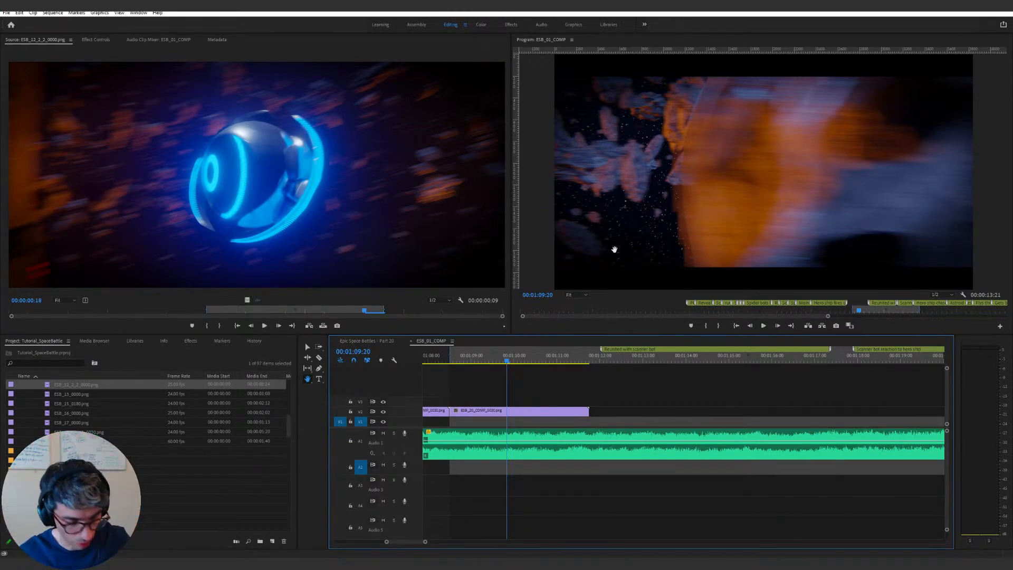
Step: Listen to the music under the "Reunited with scanner bot" marker, first from the last V2 clip's start, then from near its end
click(457, 356)
key(space)
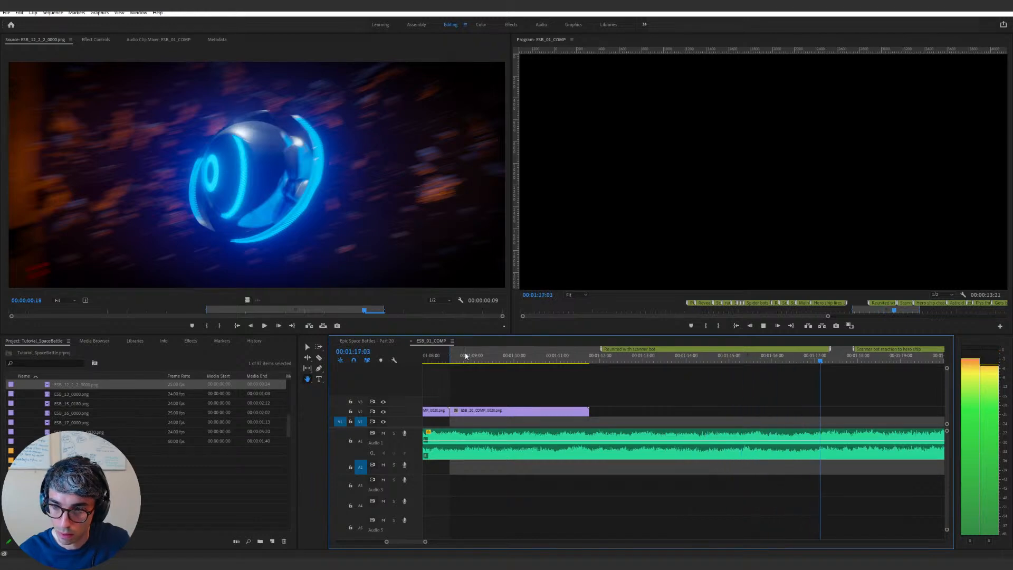
key(space)
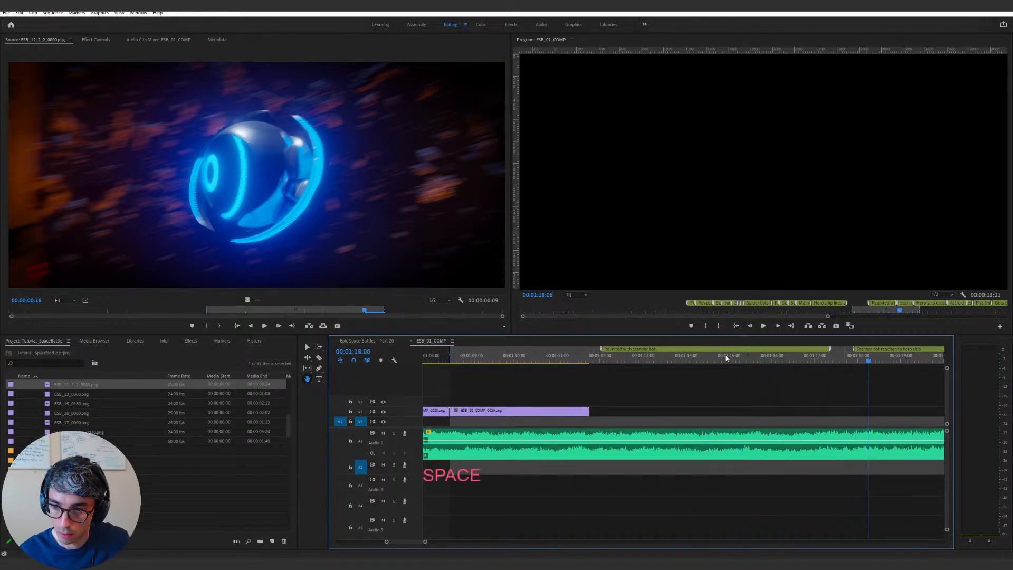
click(571, 361)
key(space)
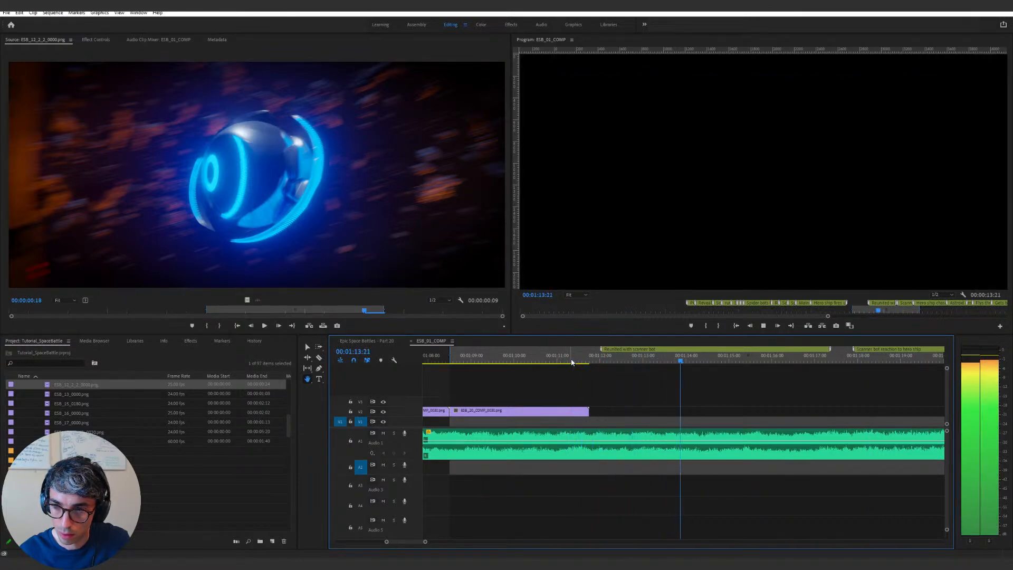
key(space)
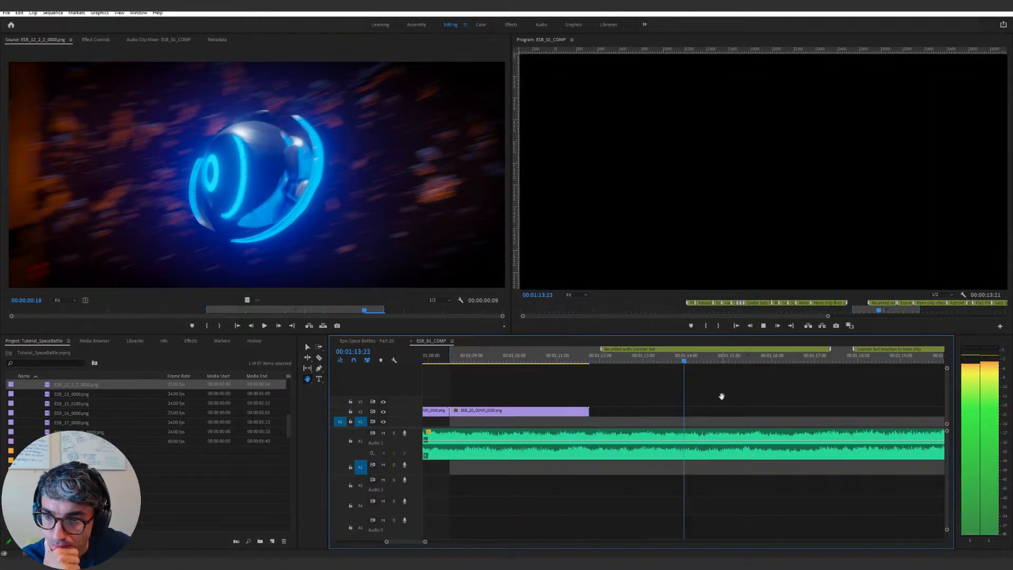
key(space)
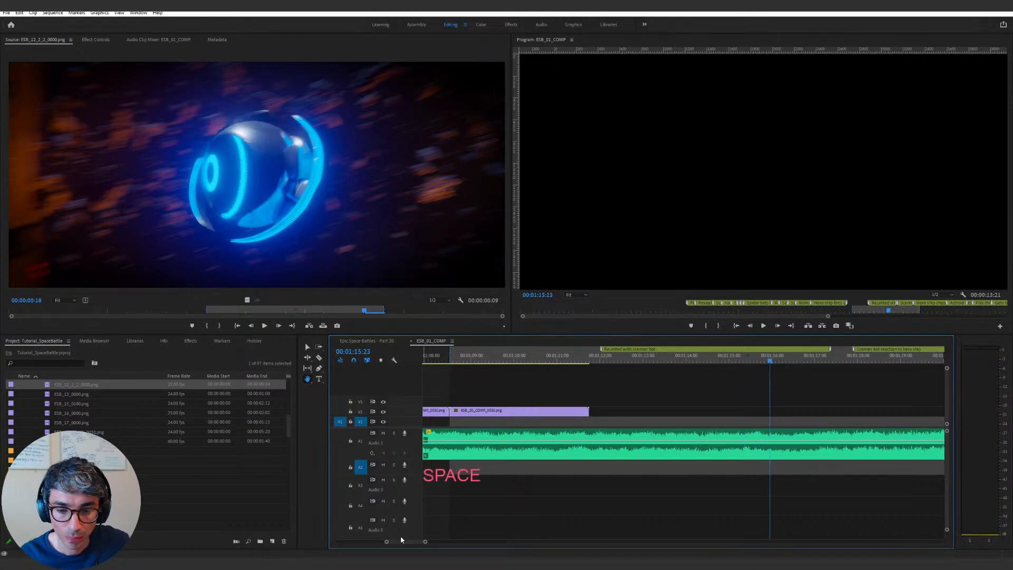
Step: Play the sequence again from 00:01:08:07 through the "Reunited with scanner bot" marker, stopping at 00:01:17:05
click(442, 361)
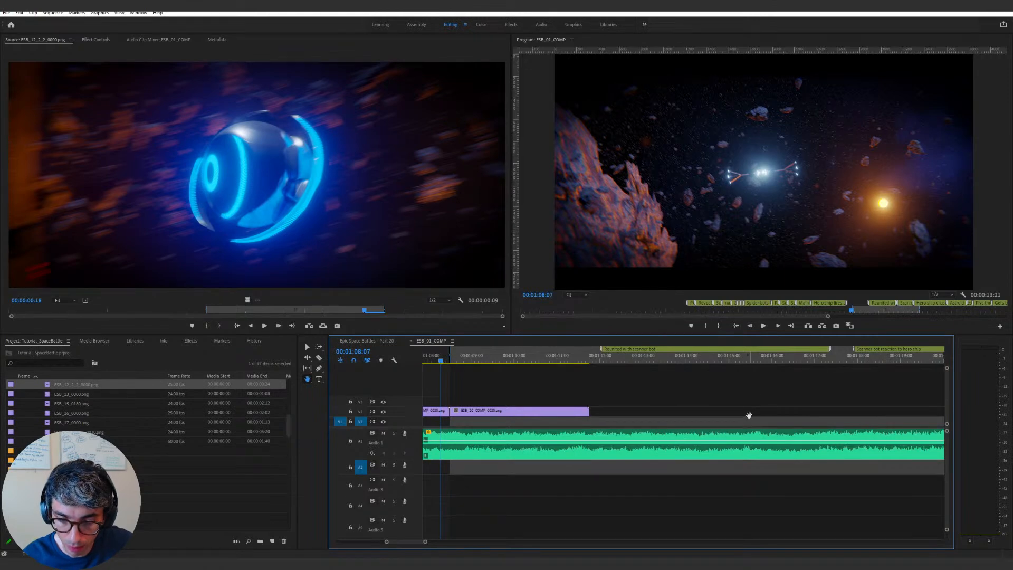
key(space)
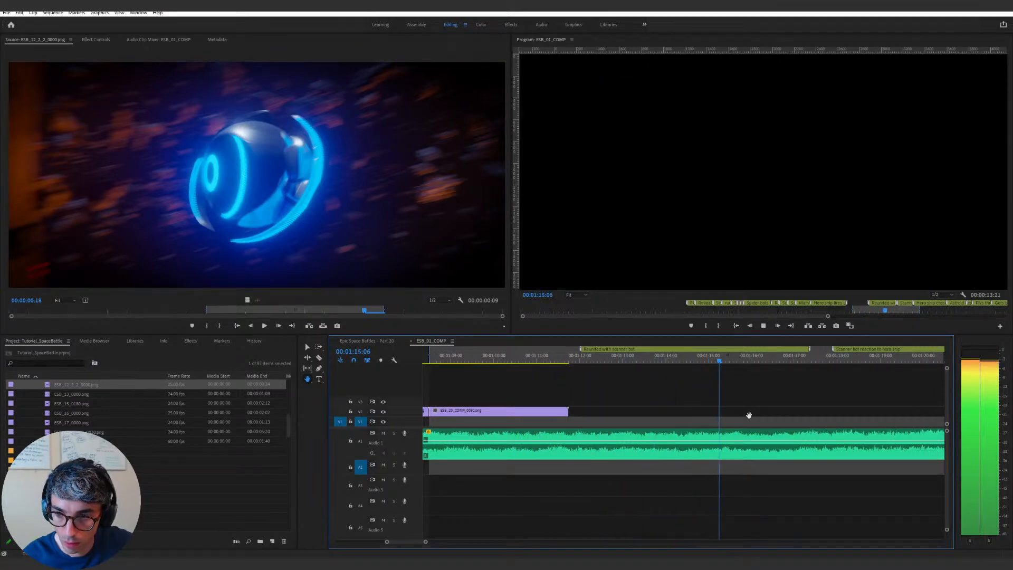
key(space)
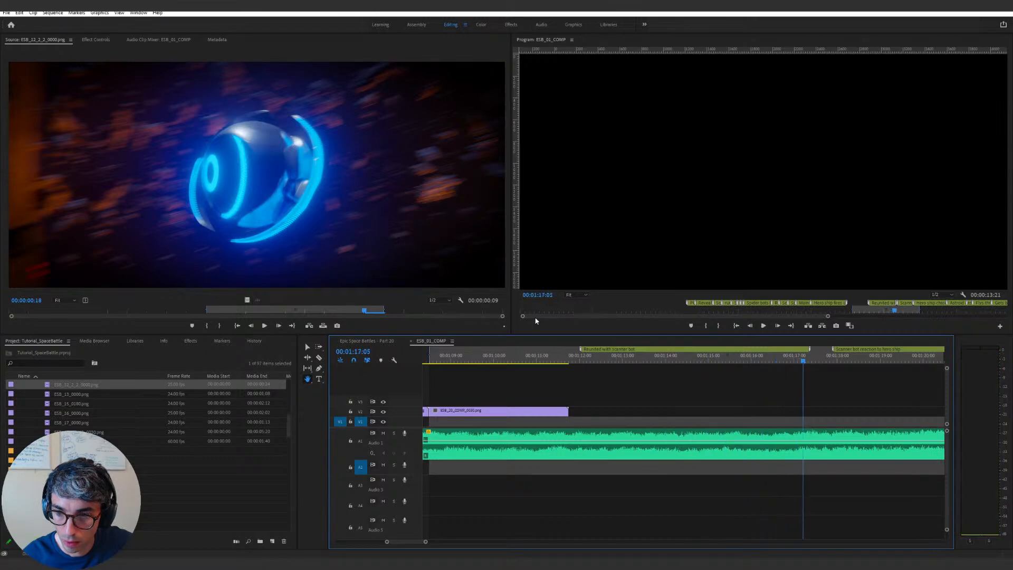
Step: Mark the sequence In point at the end of the last V2 clip, 00:01:11:18
click(559, 358)
key(shift+space)
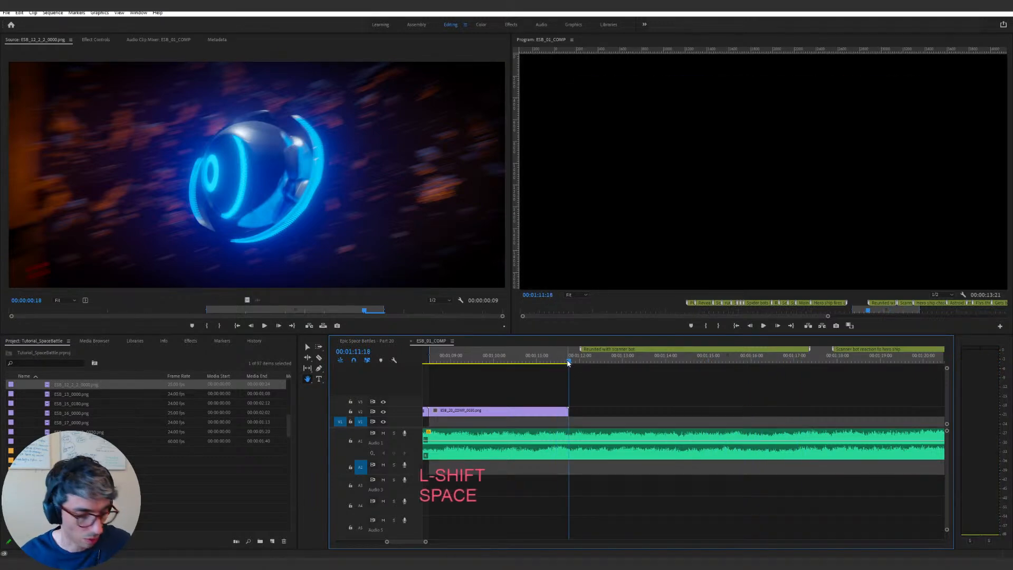
key(i)
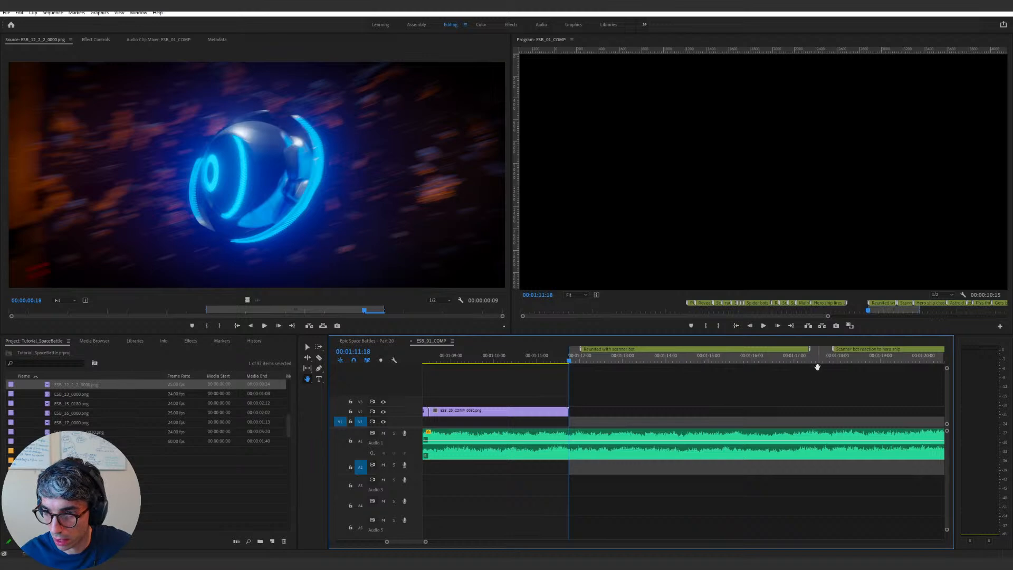
Step: Play into the "Hero ship chased by baddies" marker and mark the sequence Out point at 00:01:24:11
click(925, 360)
key(space)
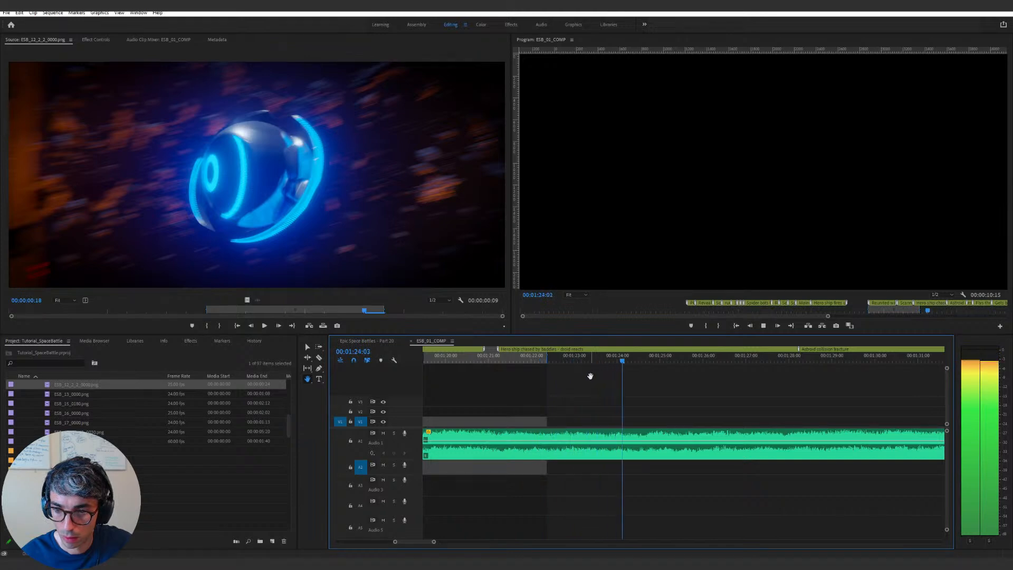
key(space)
key(o)
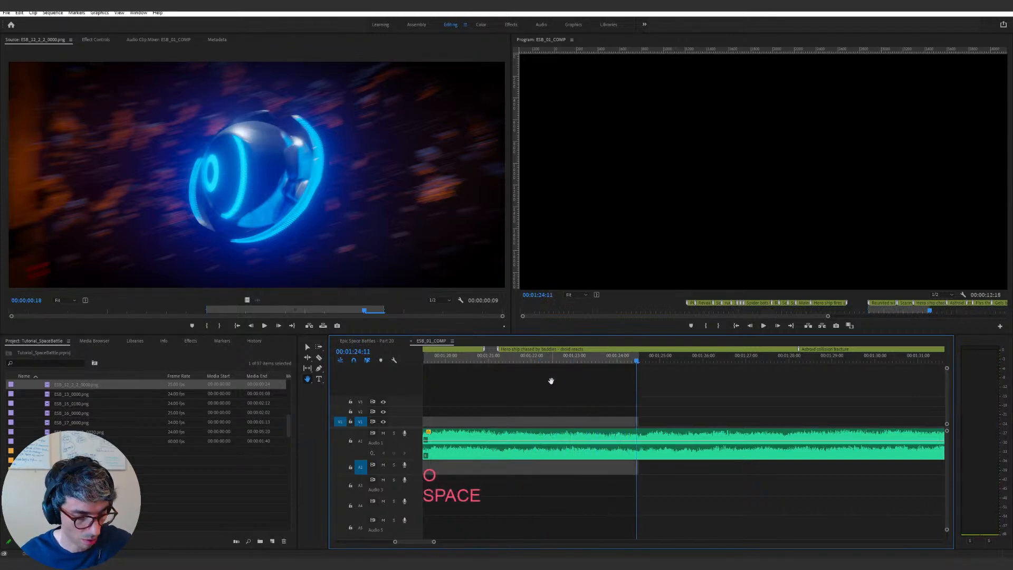
key(h)
drag(551, 380, 757, 409)
key(minus)
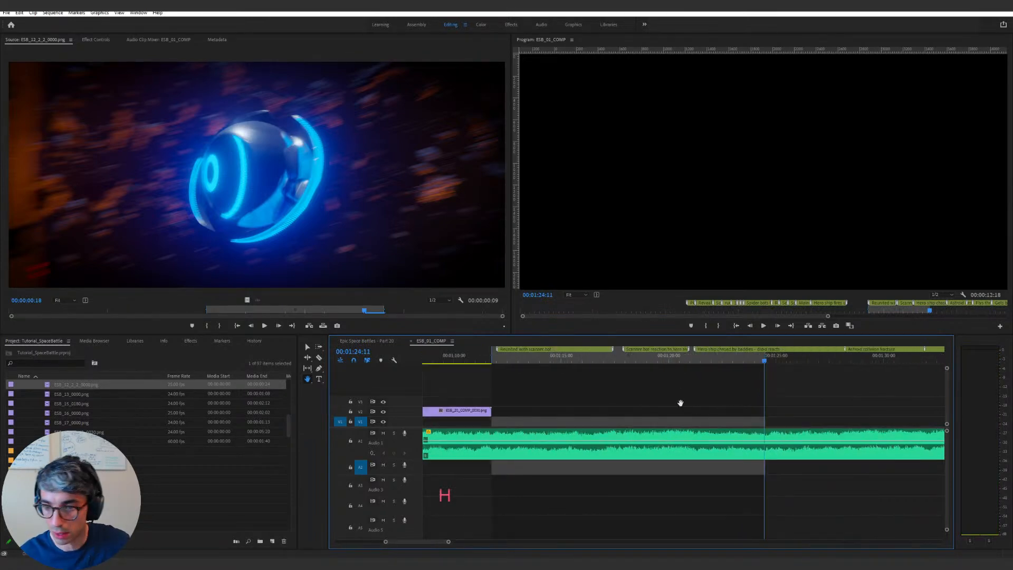
Step: Export the audio of the marked section of the ESB_01_COMP sequence as a file named ESB_20 ref.wav
drag(672, 404, 741, 416)
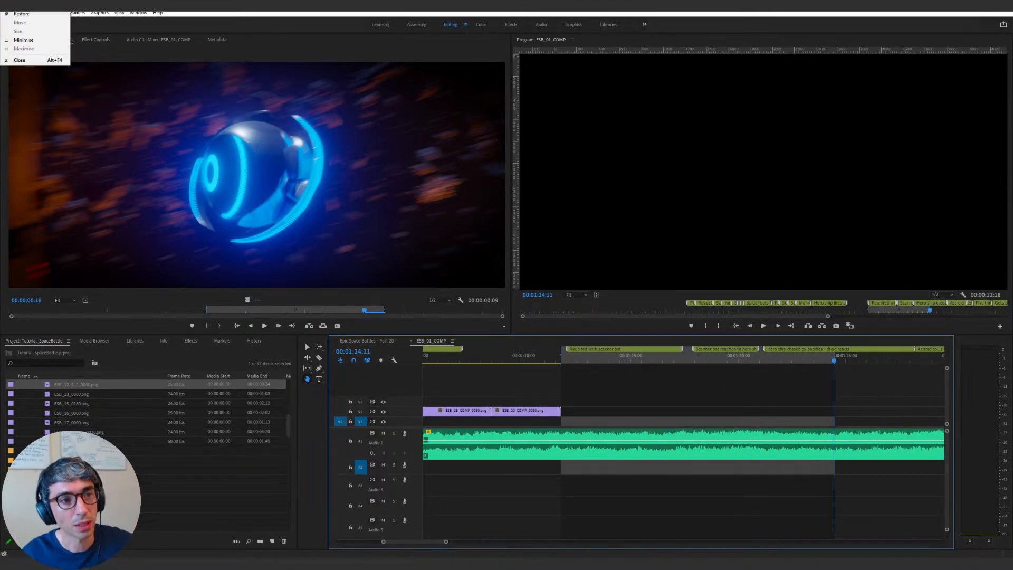
click(7, 13)
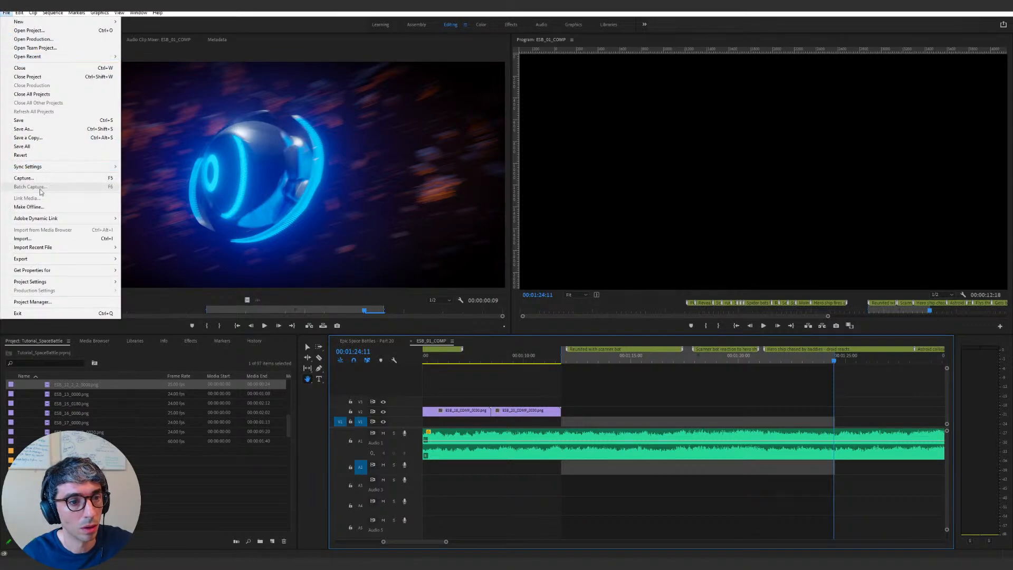
mouse_move(47, 261)
click(133, 259)
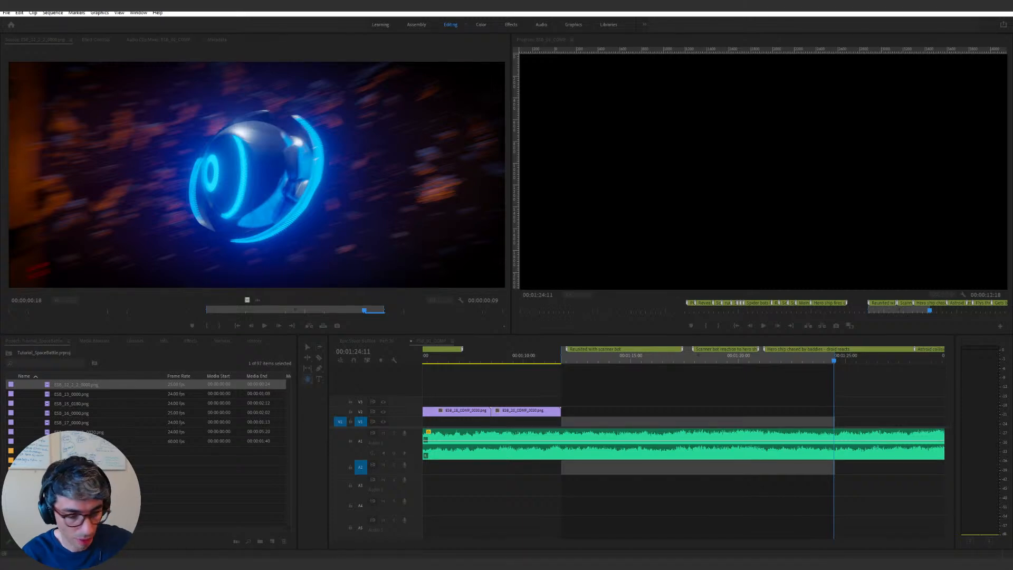
key(shift+Right)
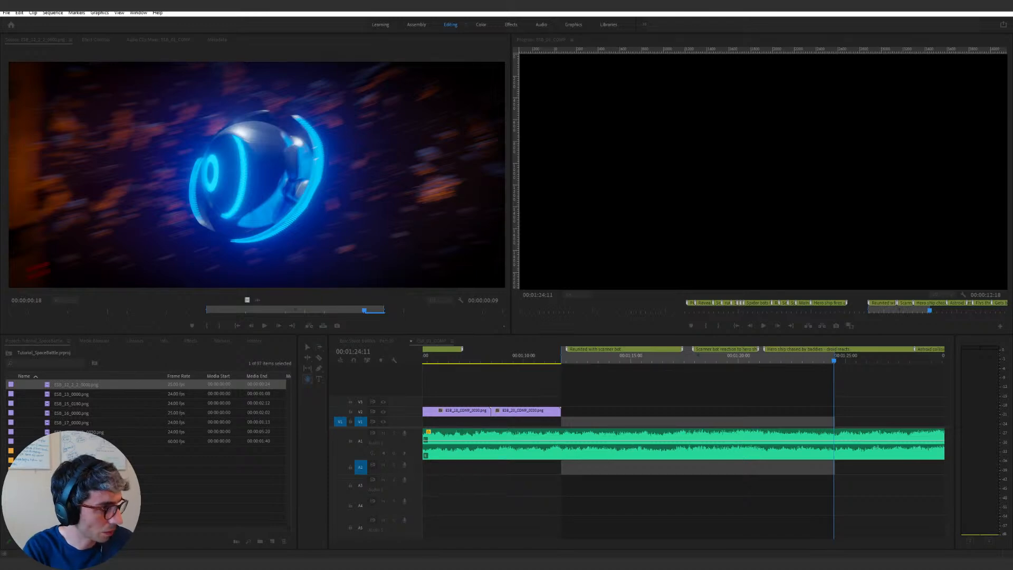
key(0)
key(2)
key(space)
key(f+e)
key(Return)
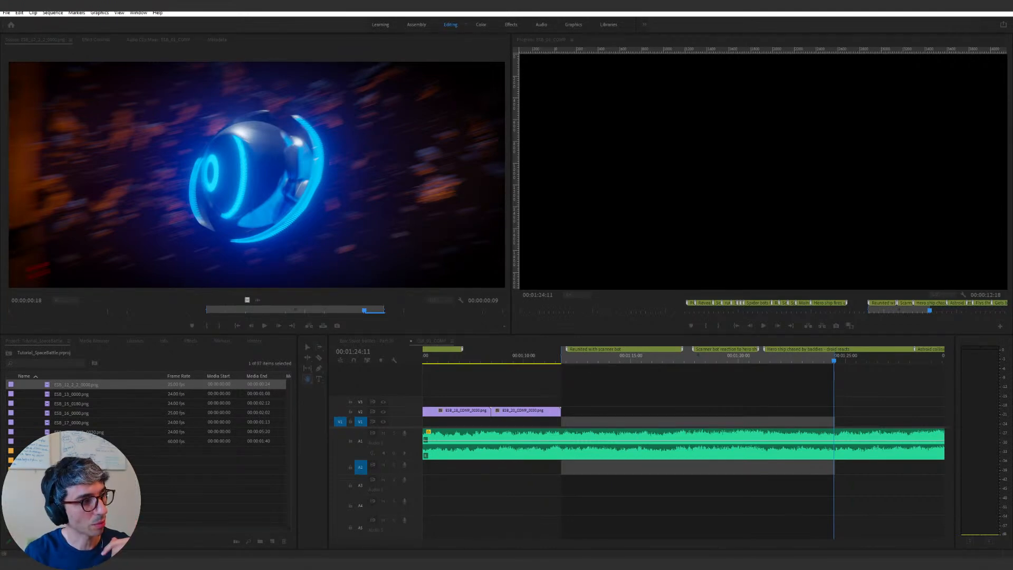
drag(194, 176, 191, 169)
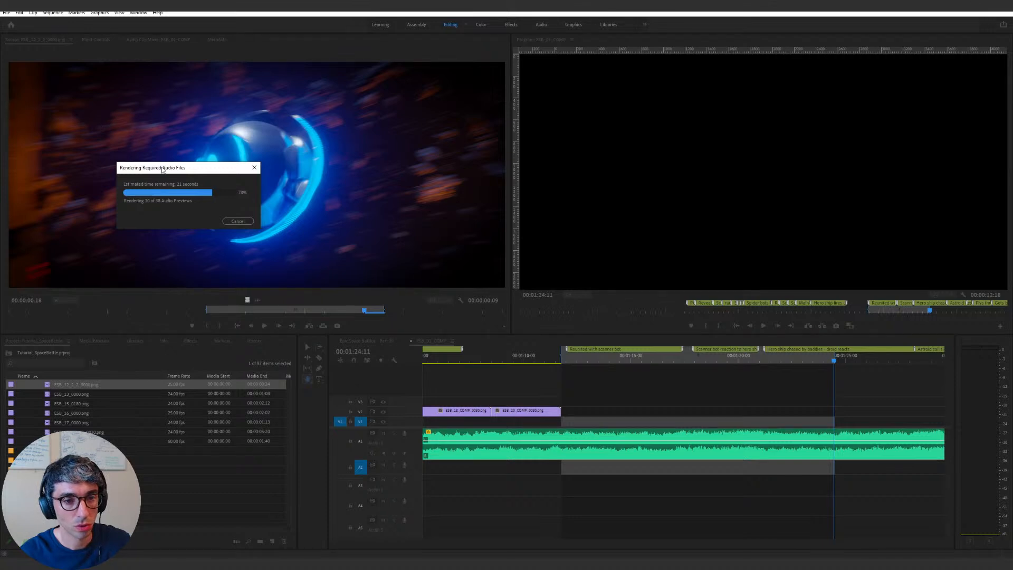
drag(162, 168, 219, 149)
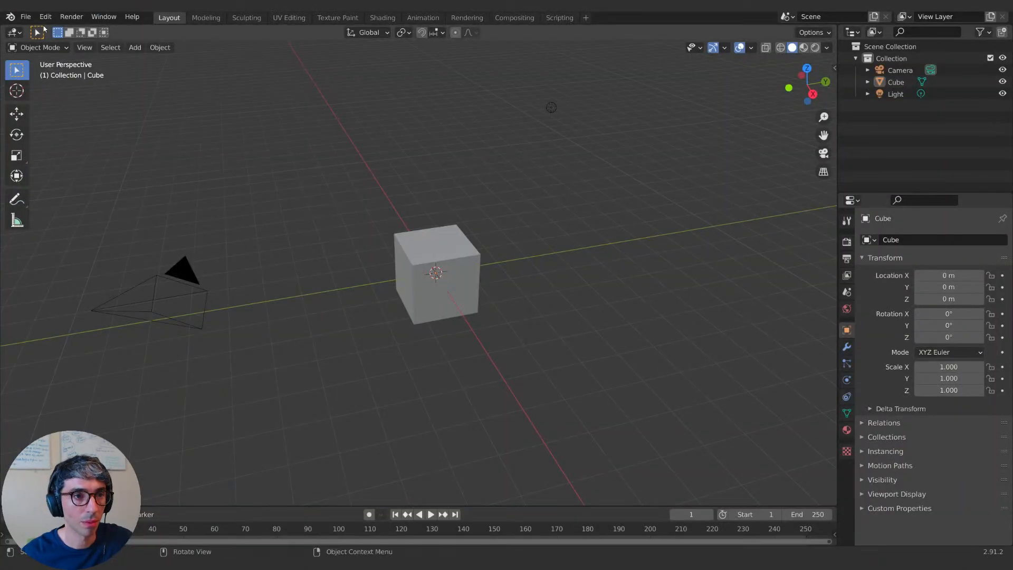
Step: Switch to Blender, open the recent file Epic_Space_Battles_Part 19.blend without saving the untitled scene, and play its animation briefly
click(27, 17)
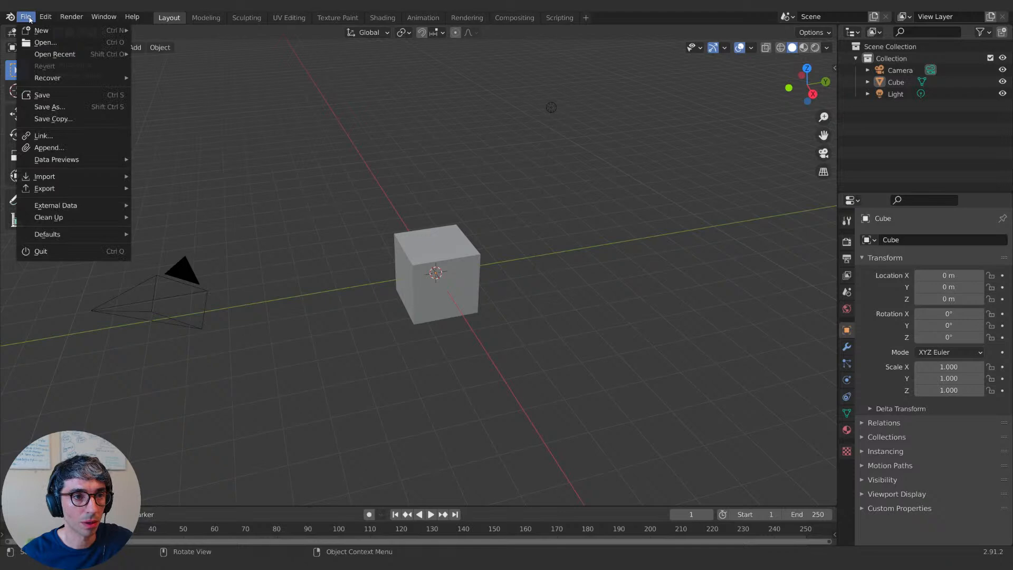
mouse_move(63, 55)
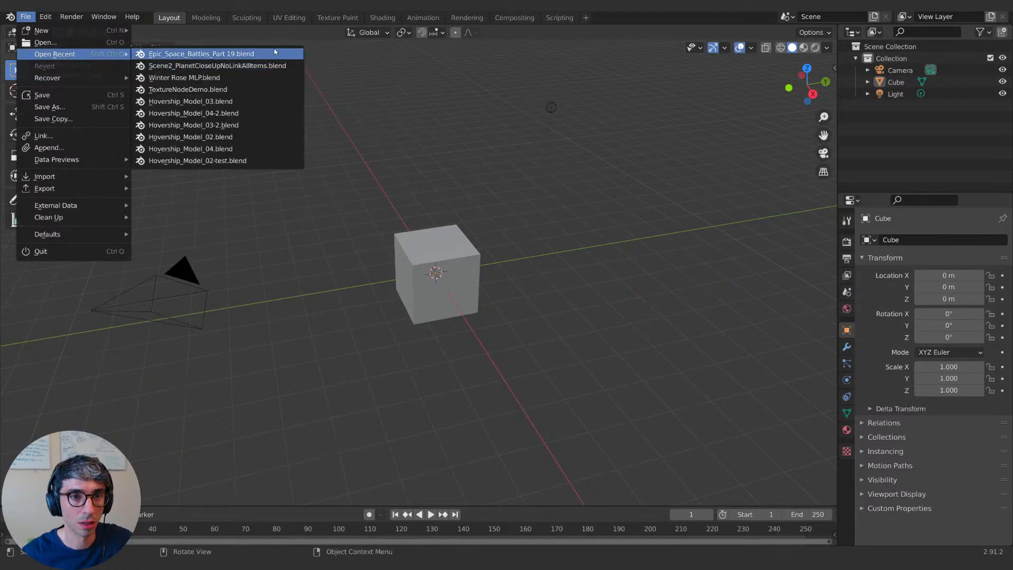
click(241, 55)
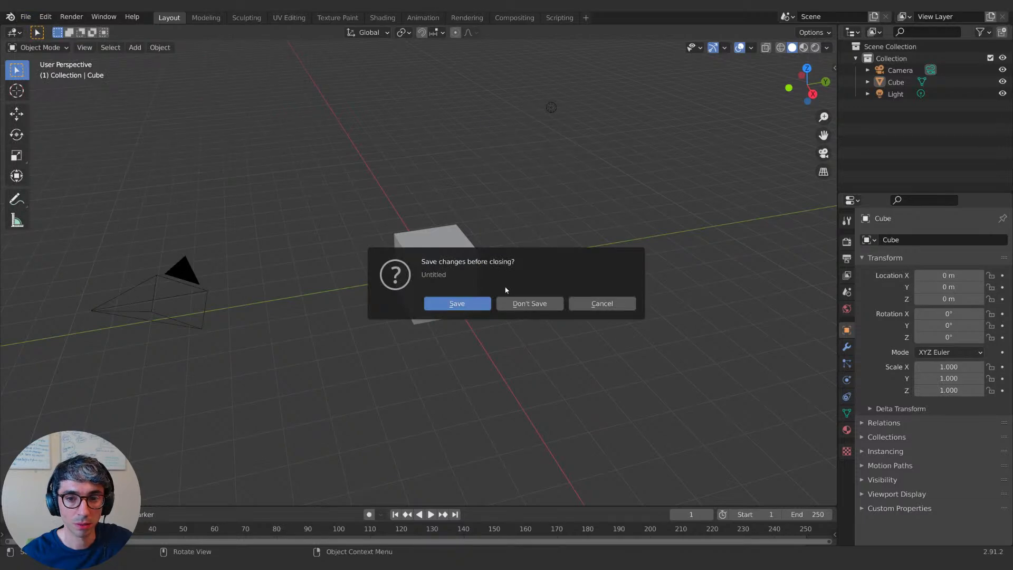
click(531, 304)
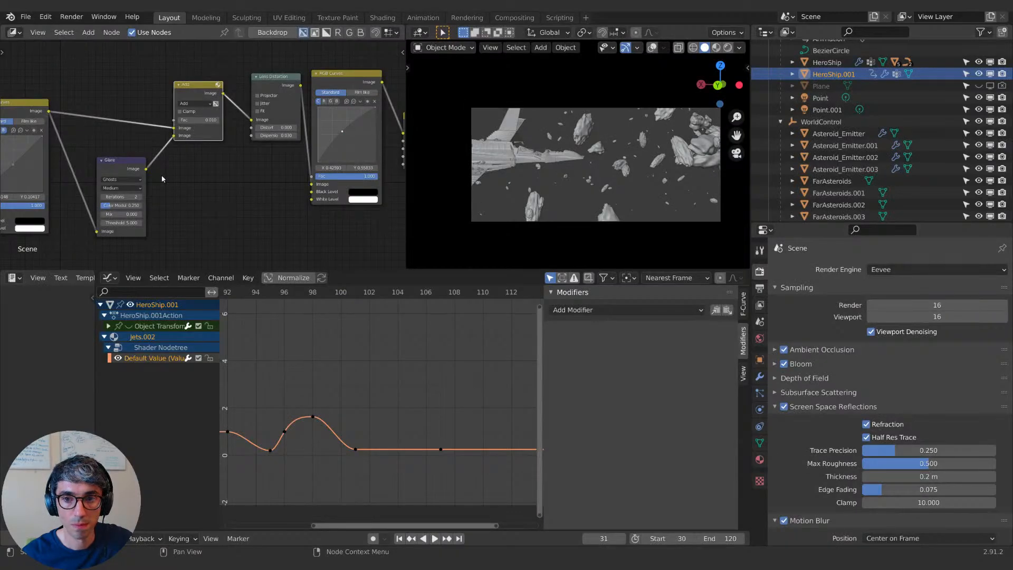
drag(496, 295, 214, 293)
key(space)
key(space)
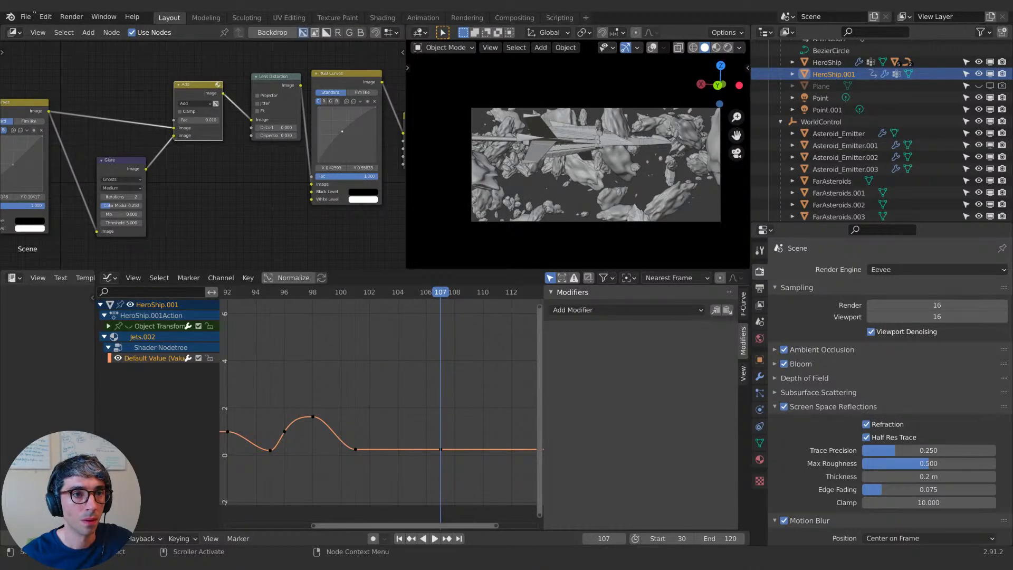
Step: Save the scene as a new file named Epic_Space_Battles_Part 20.blend
click(25, 16)
click(52, 107)
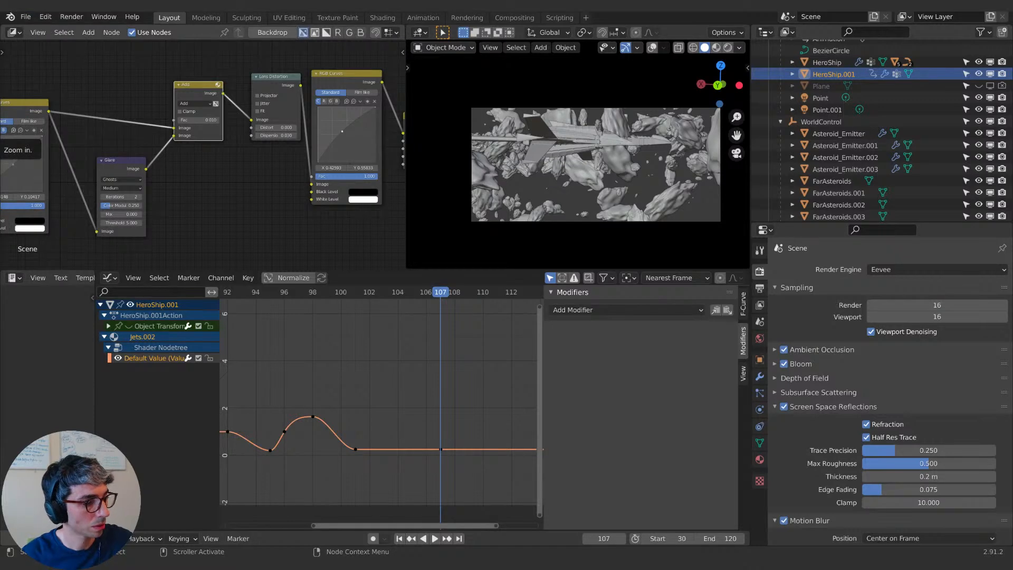
key(shift+Right)
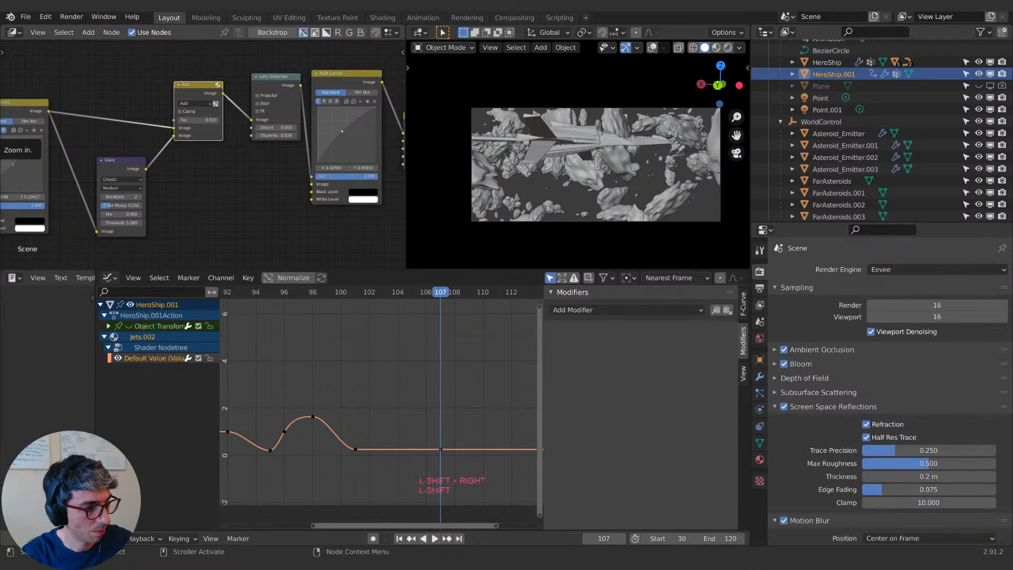
key(KP_0)
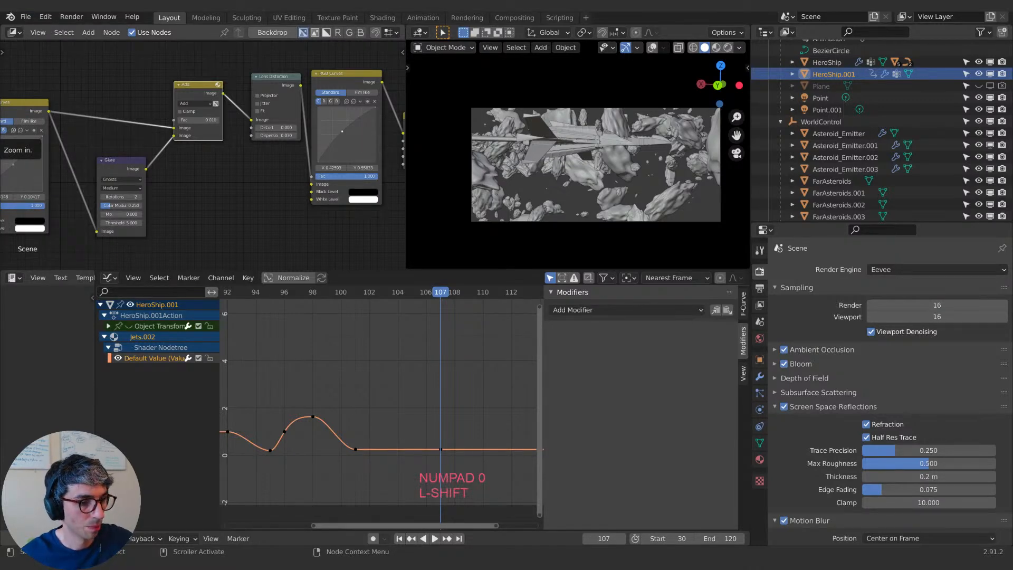
key(ctrl+s)
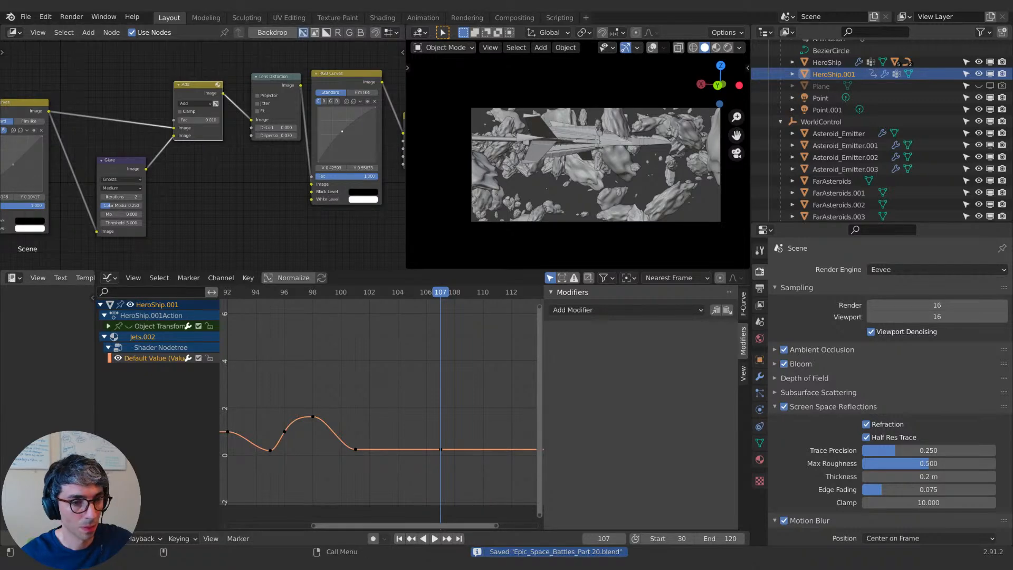
Step: Move the playhead back to frame 89 and change the Graph Editor area into a Video Sequencer
click(321, 401)
drag(429, 296, 185, 298)
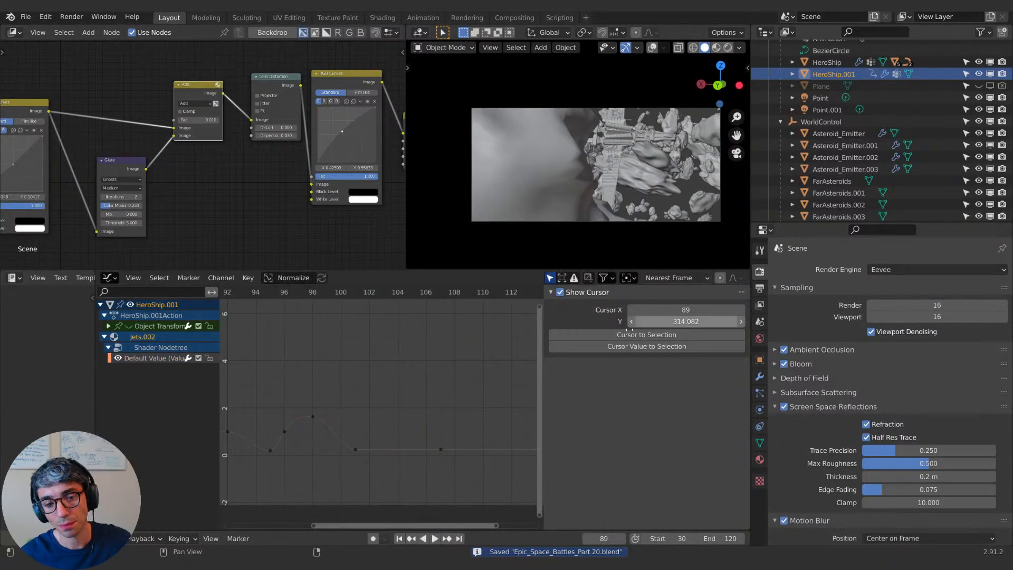
scroll(411, 362, down, 10)
scroll(410, 360, down, 6)
middle_drag(410, 360, 495, 359)
middle_drag(348, 328, 459, 352)
click(110, 278)
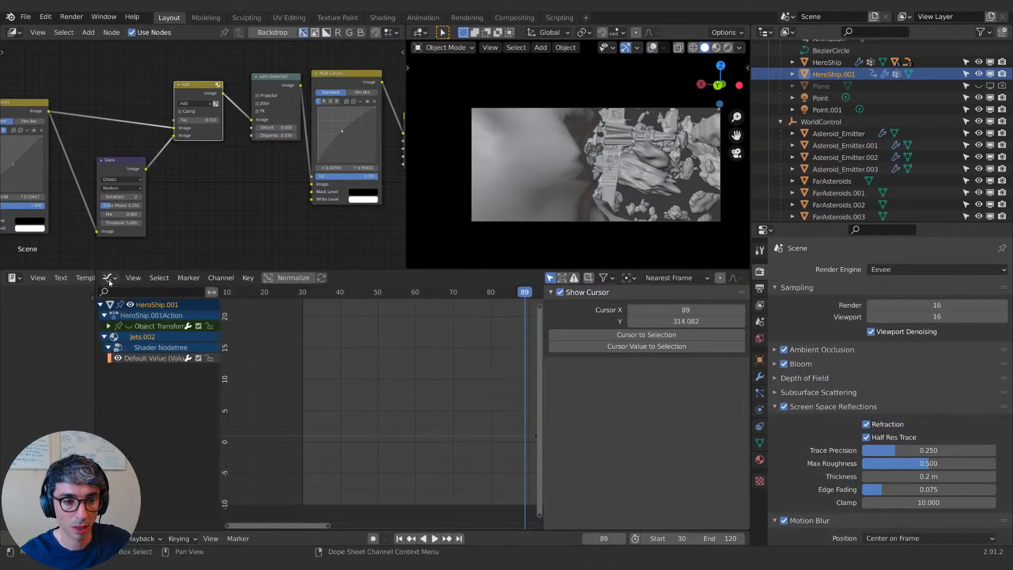
click(147, 389)
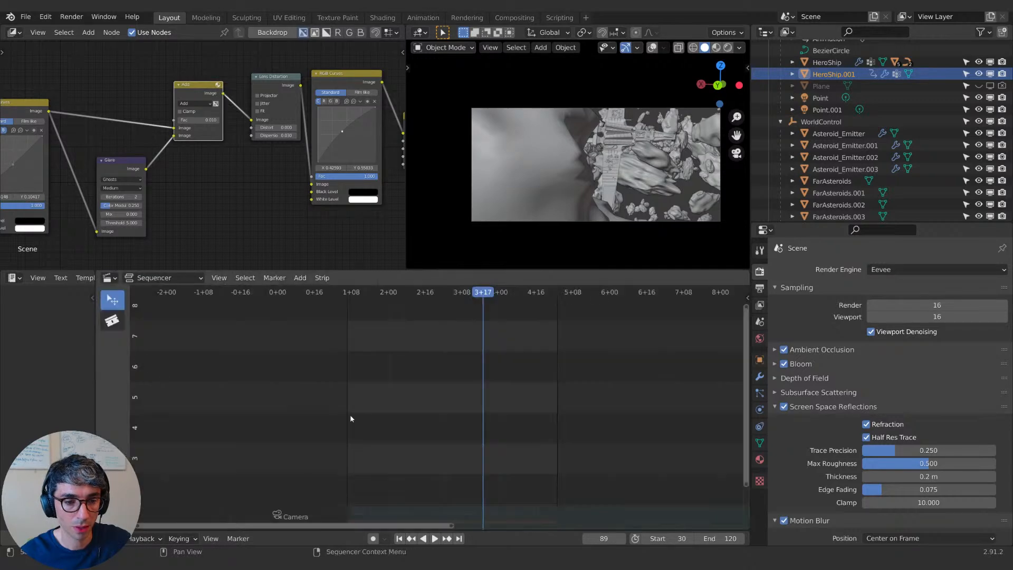
Step: Delete the ESB_19-20_ref.wav sound strip from the sequencer and move the playhead to frame 15
key(Home)
click(415, 494)
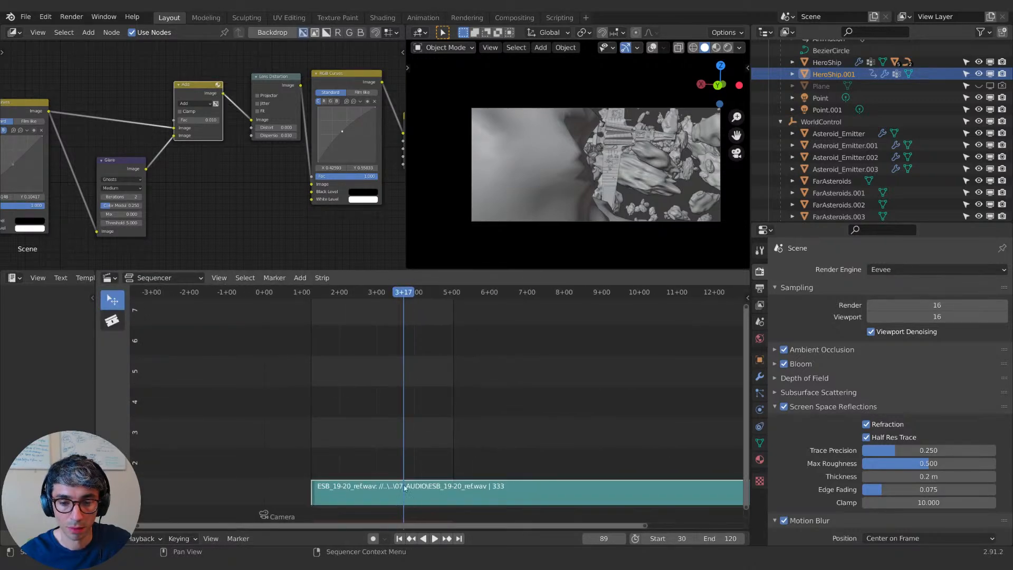
key(x)
middle_drag(338, 445, 363, 454)
drag(351, 297, 313, 298)
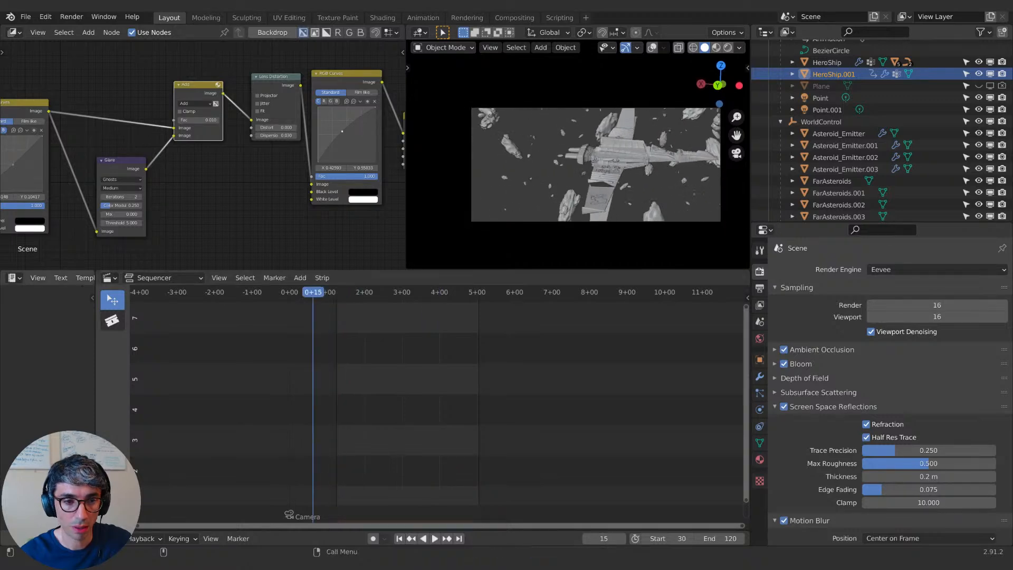
Step: Split a narrow area off above the sequencer and change it to a Timeline
drag(100, 270, 103, 310)
click(110, 277)
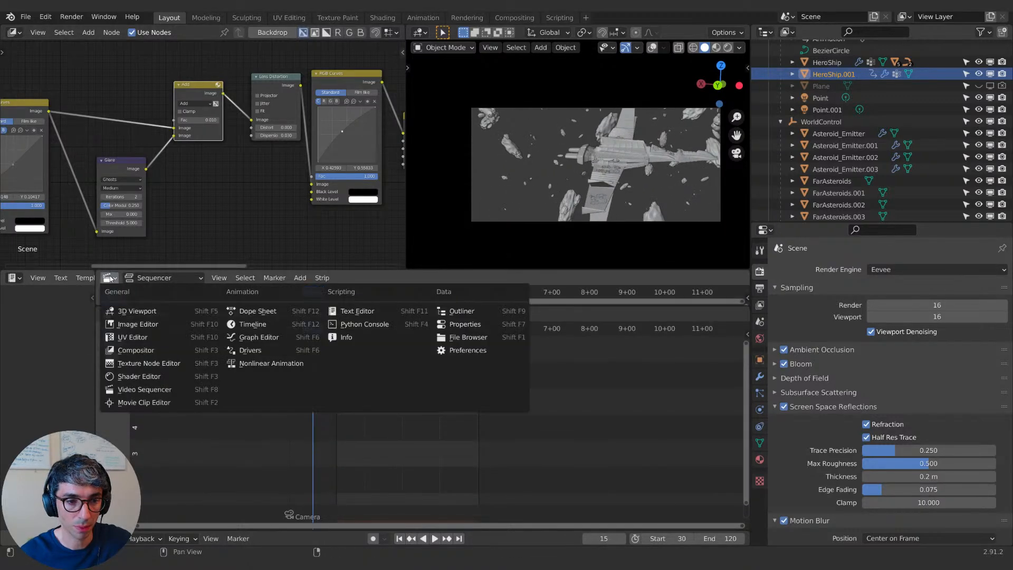
click(254, 323)
Step: Set the scene's start frame to 0 and move the playhead to that frame
click(398, 279)
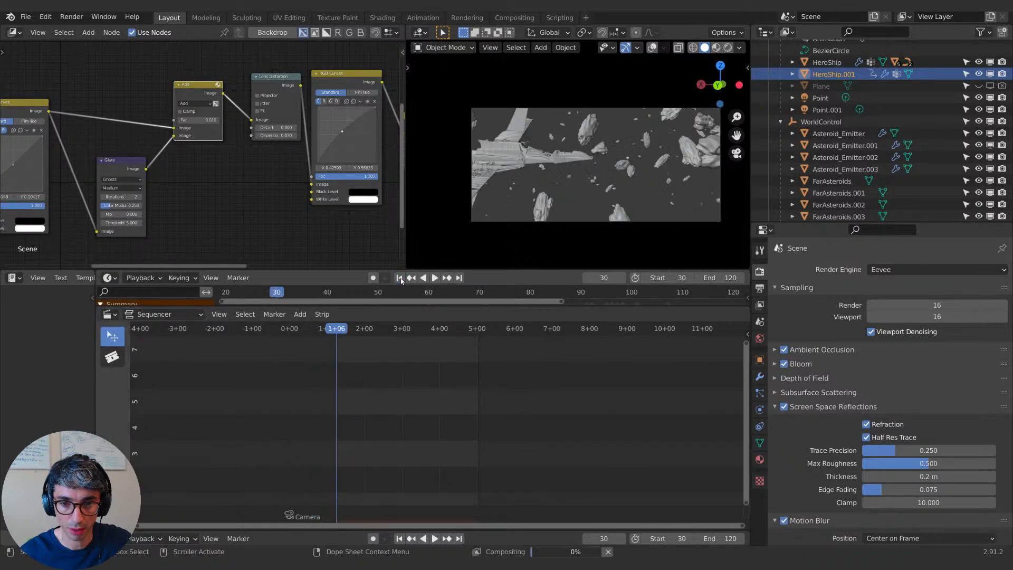
click(674, 278)
text(0)
key(Return)
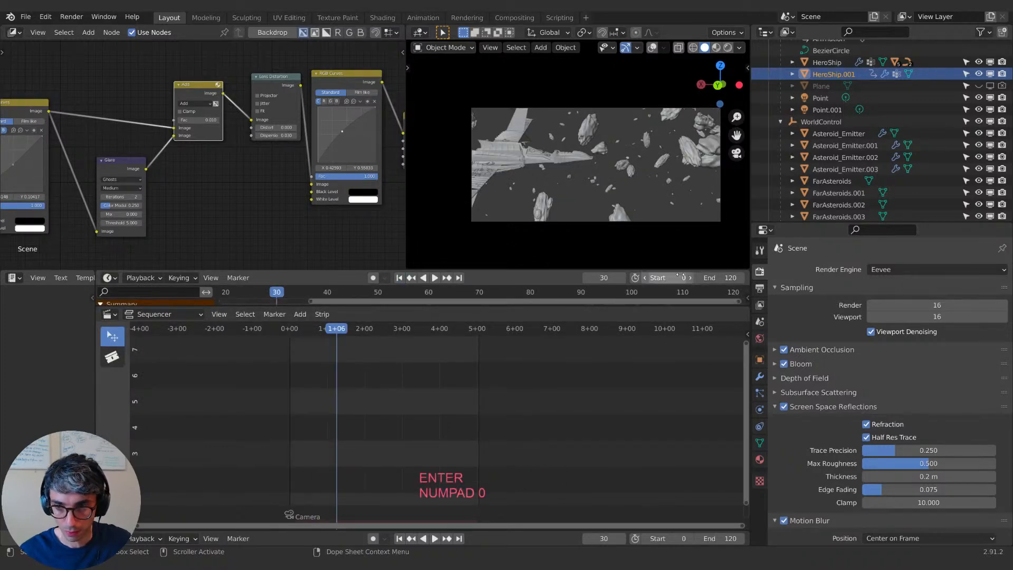
click(399, 278)
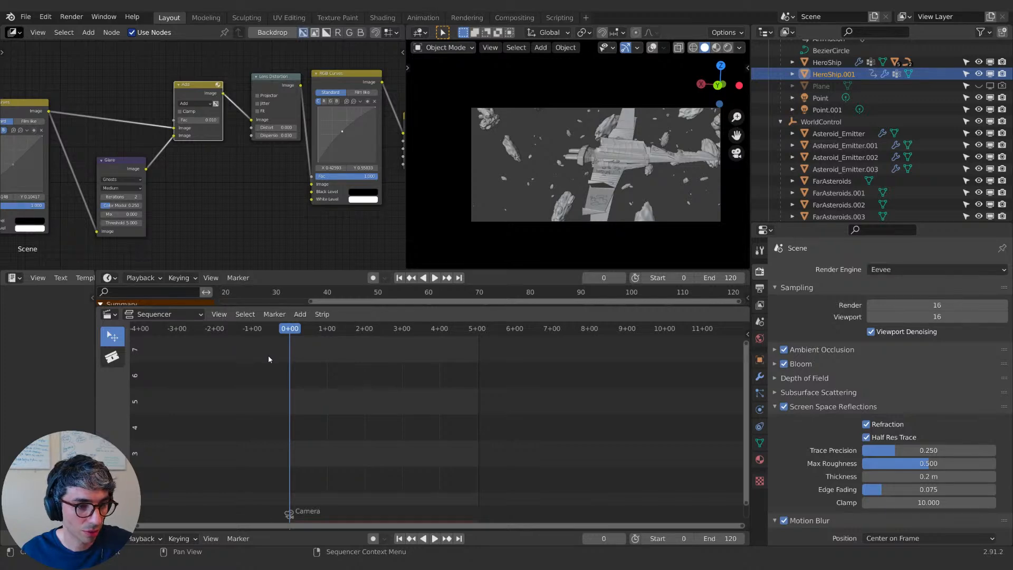
Step: Add the sound strip ESB_20 ref.wav to the sequencer, starting at frame 0
middle_drag(337, 363, 331, 386)
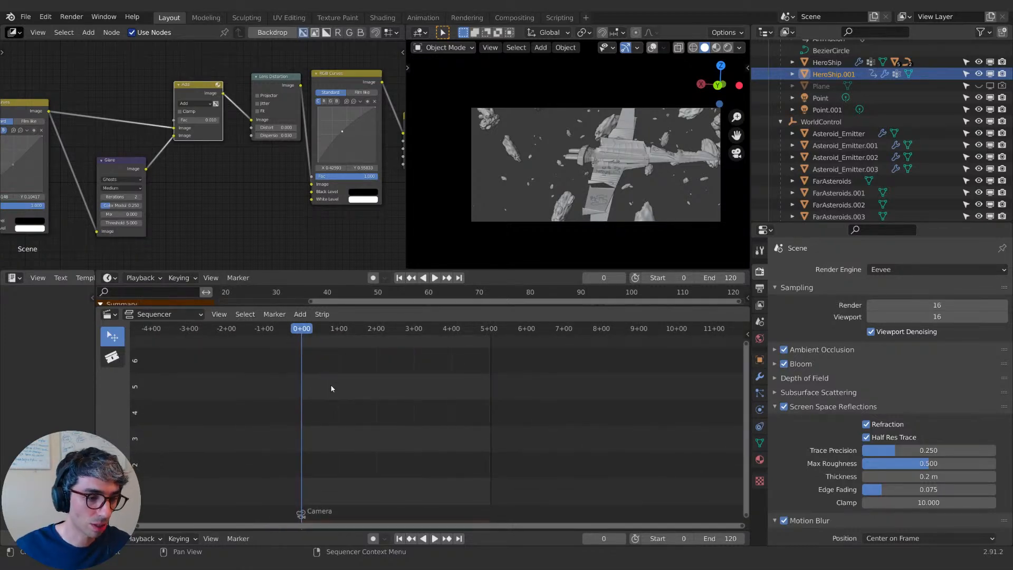
middle_drag(320, 386, 370, 377)
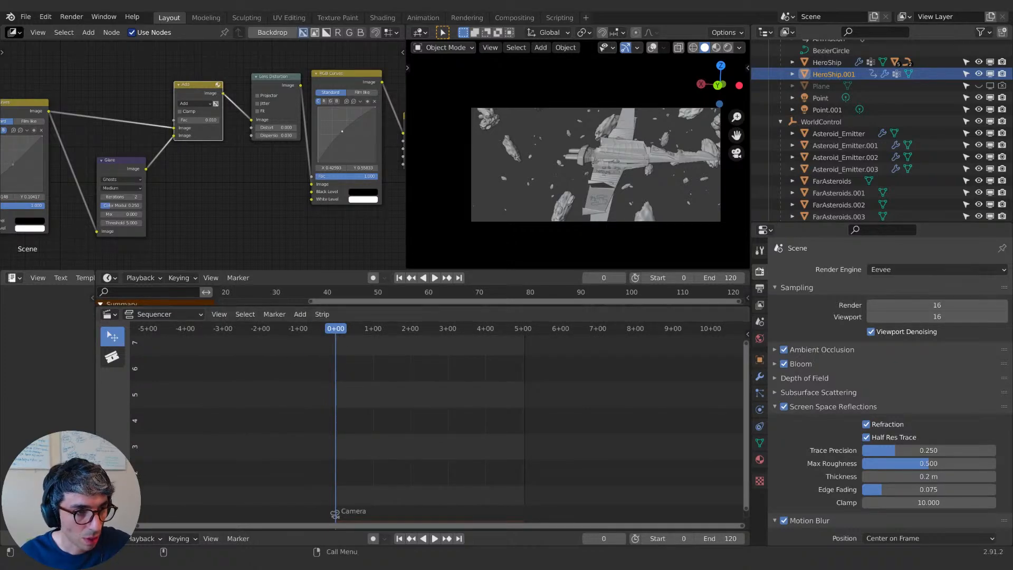
middle_drag(350, 338, 323, 348)
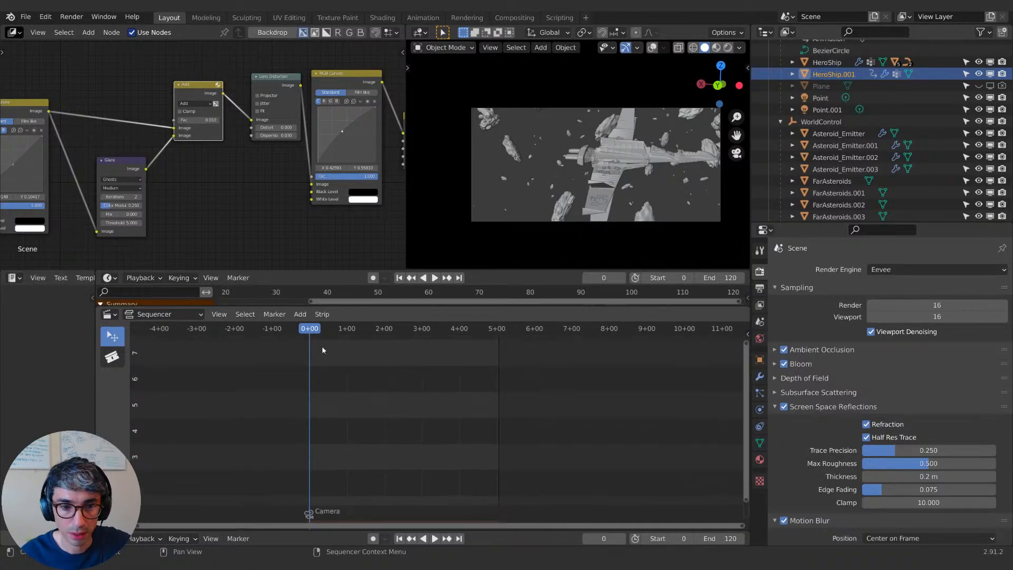
middle_drag(365, 428, 380, 414)
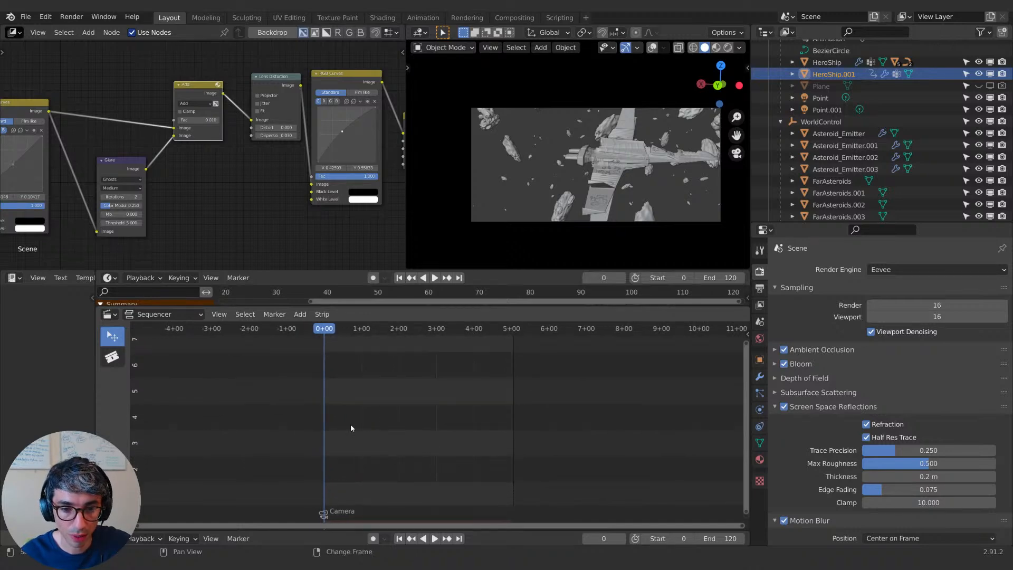
key(shift+a)
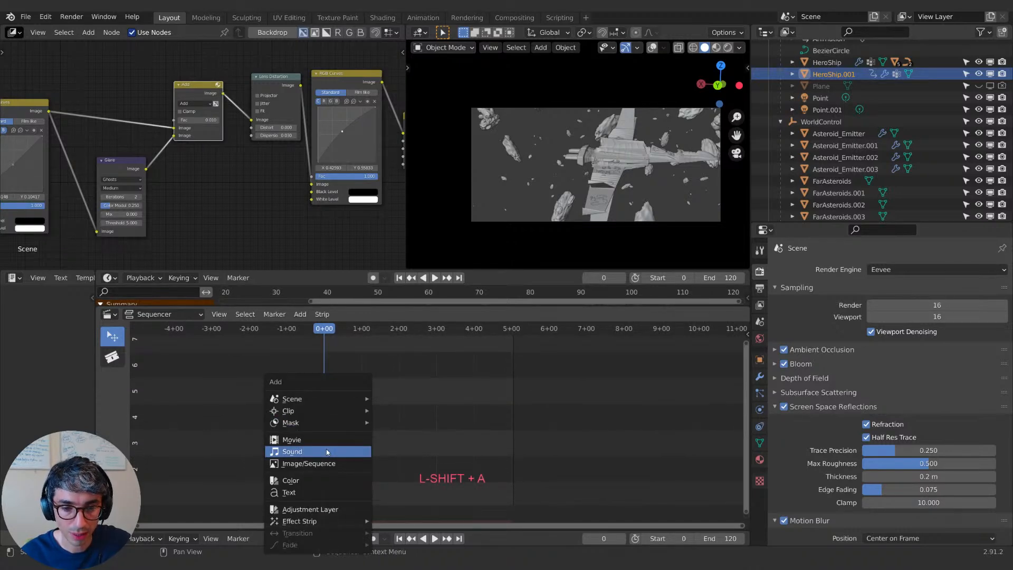
key(Escape)
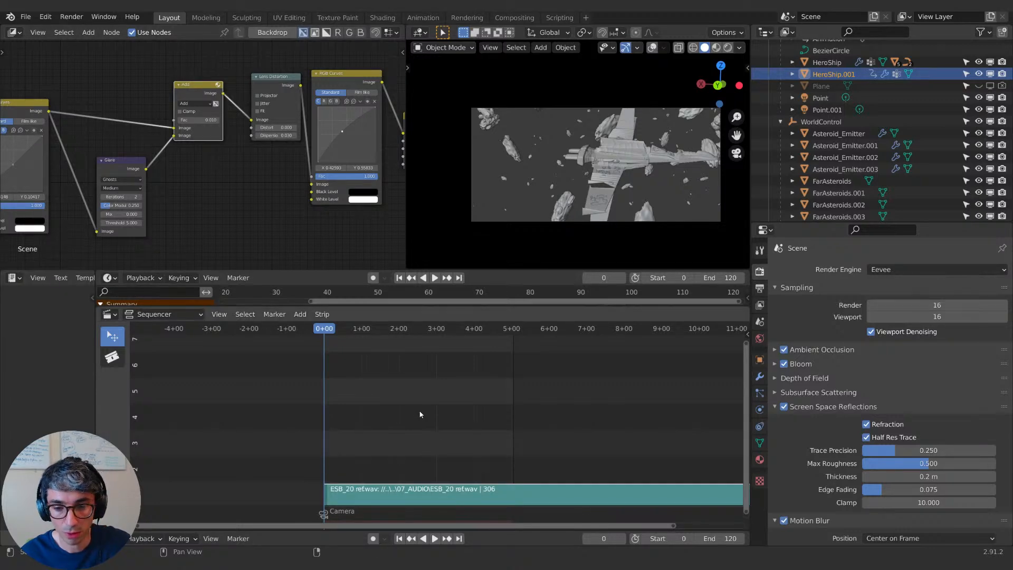
Step: Play the shot with the new audio, scrub back to frame 33, and merge the sequencer area into the Timeline
key(space)
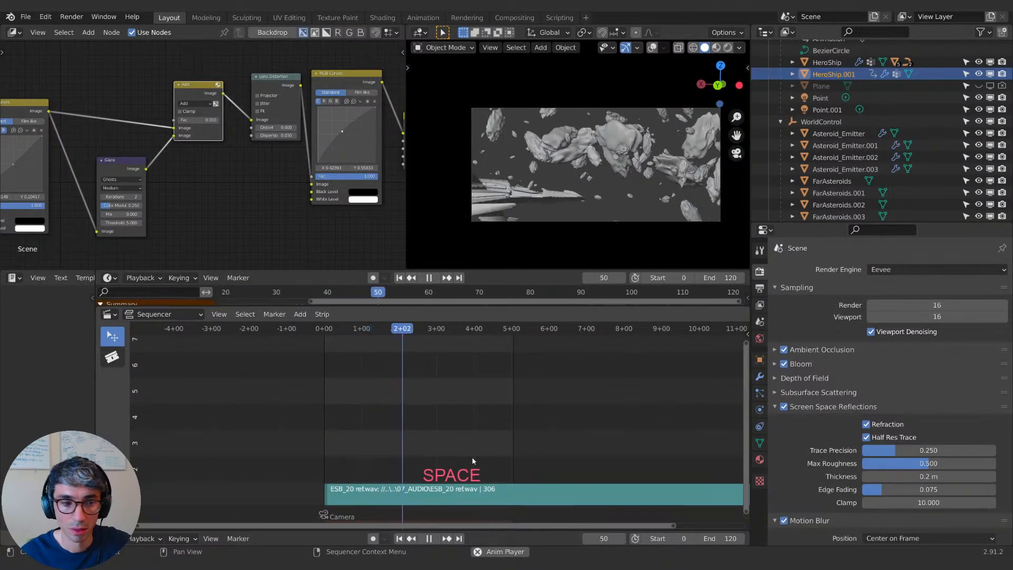
key(space)
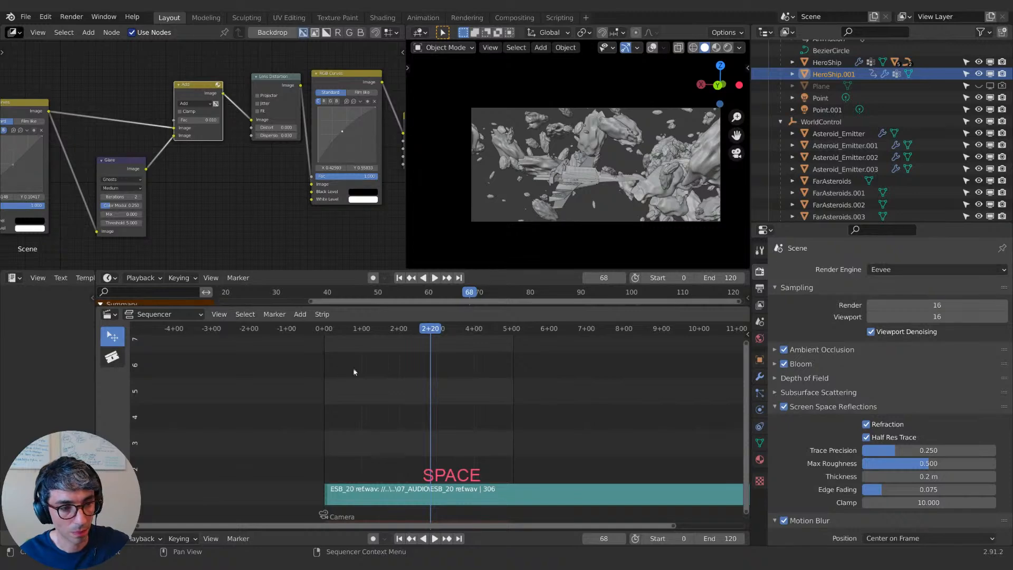
drag(422, 332, 375, 331)
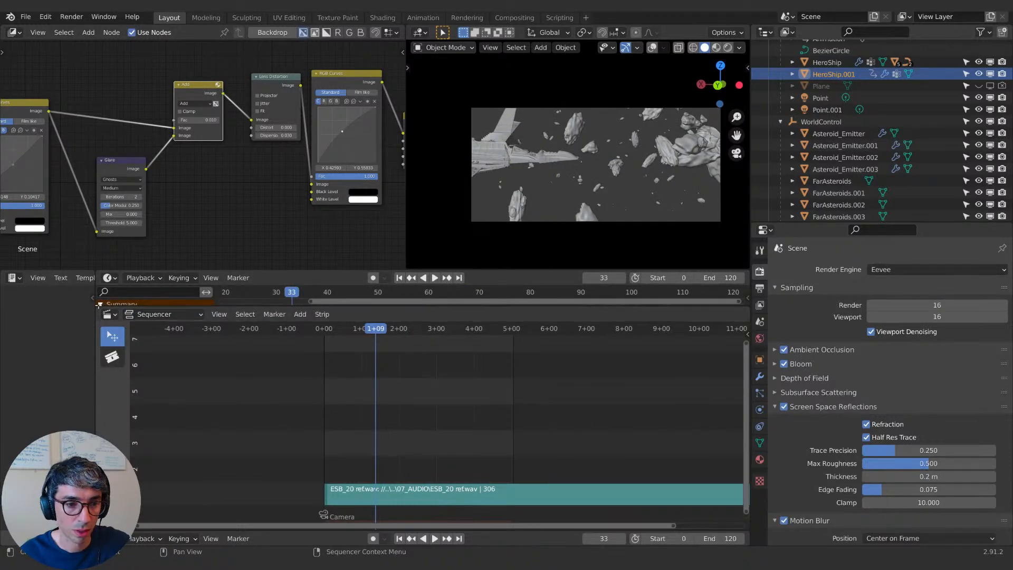
drag(98, 305, 103, 336)
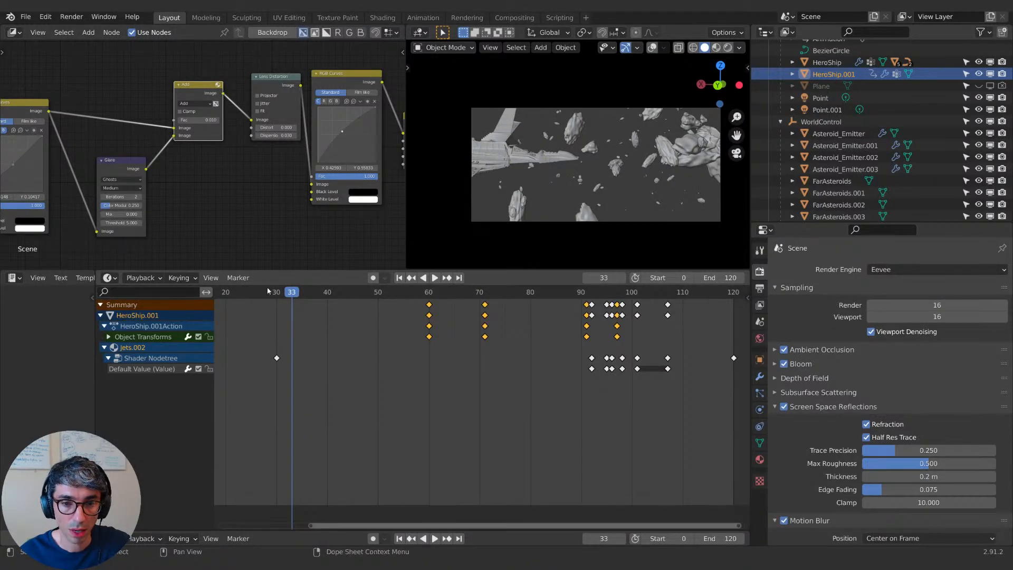
Step: Split the merged Timeline area horizontally, change its lower half to the Video Sequencer, and scrub to frame 110
drag(98, 532, 108, 430)
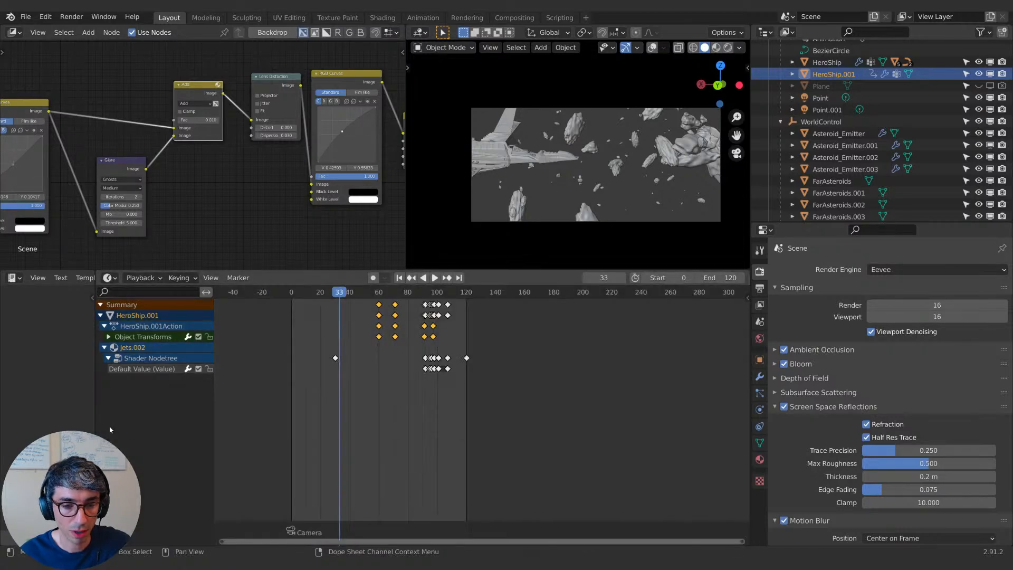
drag(98, 271, 130, 395)
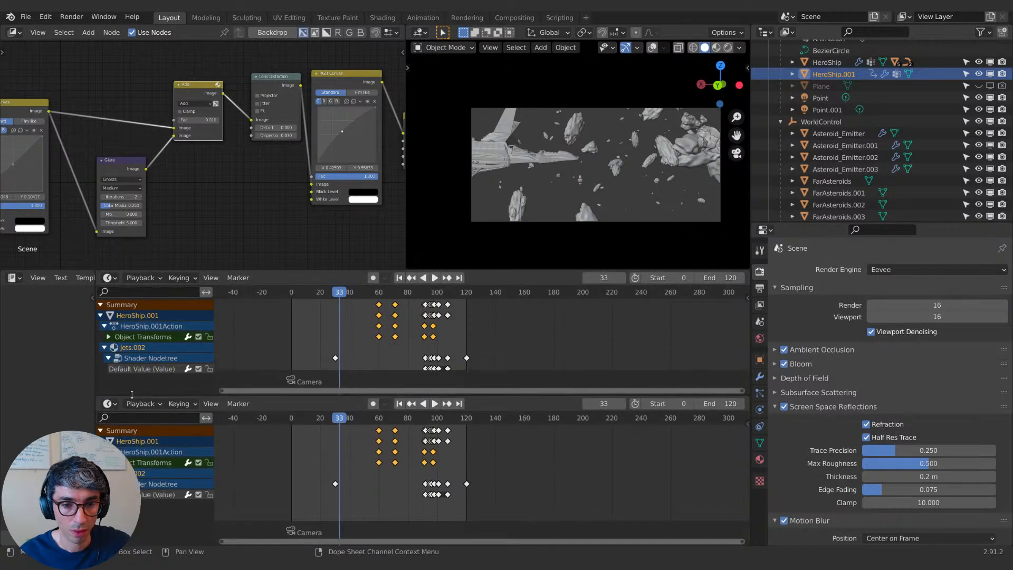
click(110, 403)
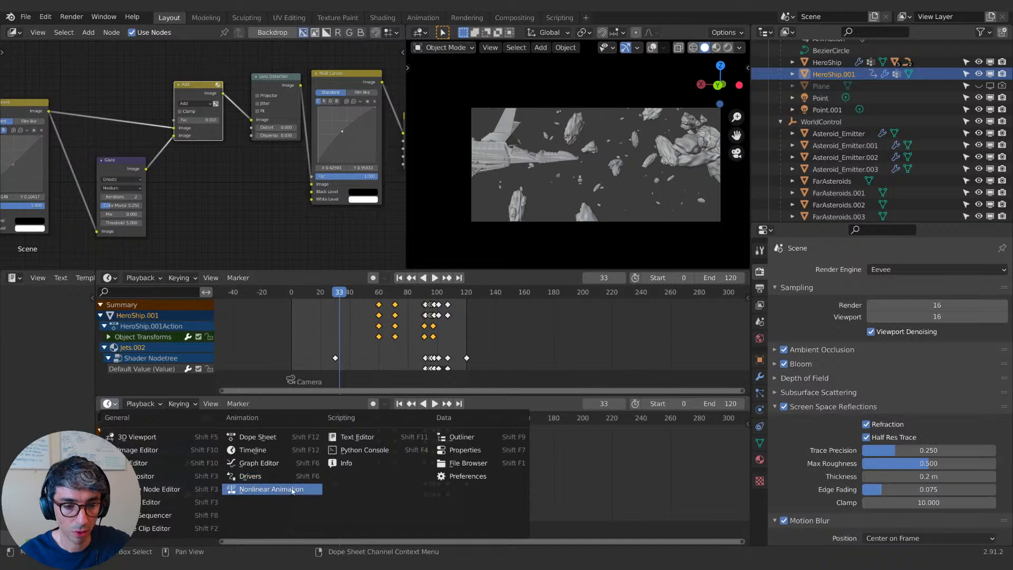
click(155, 515)
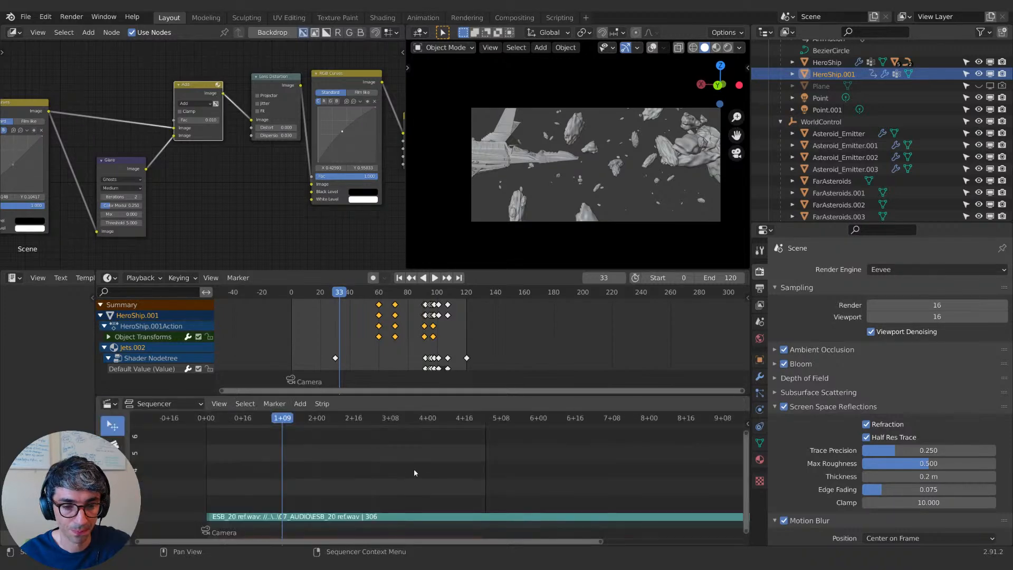
drag(294, 426, 461, 425)
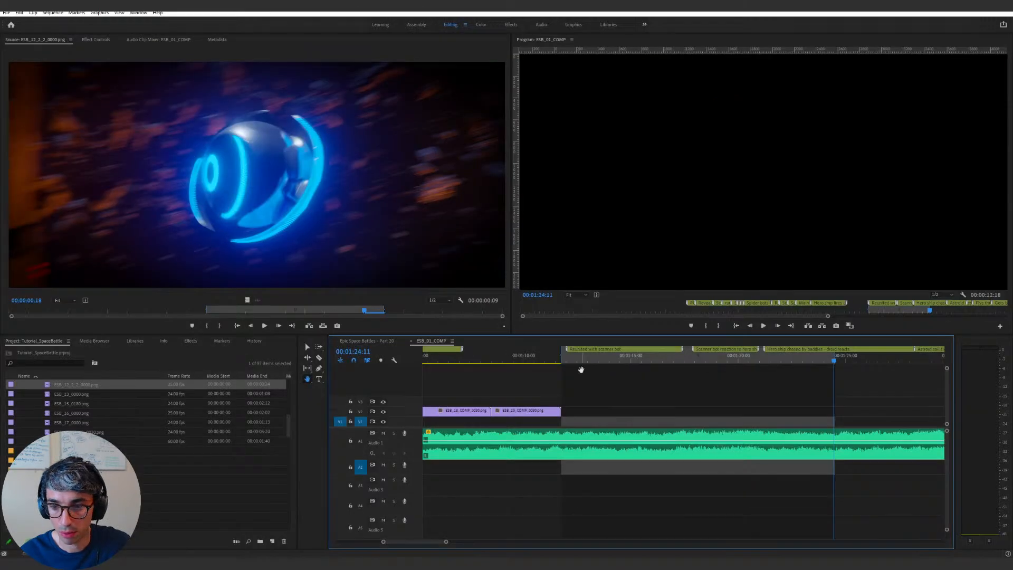
Step: Switch to Premiere Pro and play the ESB_01_COMP audio through the marked range, replaying it from before the range
drag(584, 360, 561, 360)
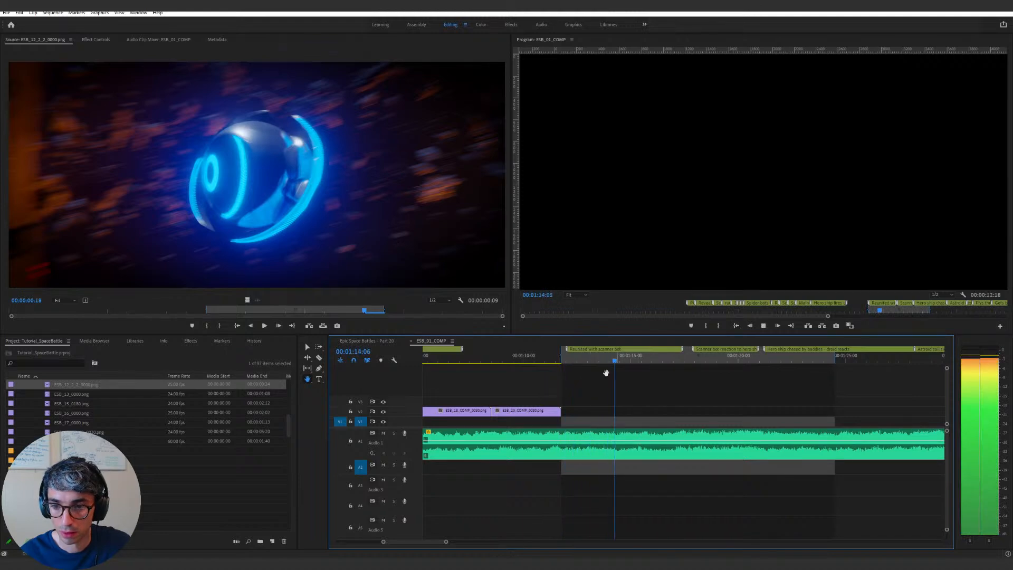
key(space)
click(452, 361)
key(space)
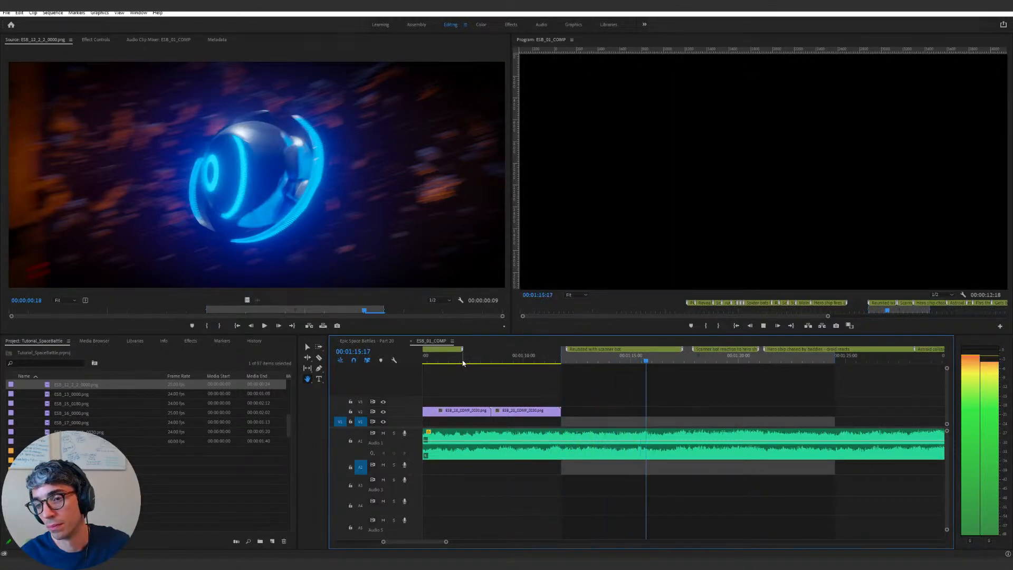
key(space)
click(468, 360)
key(space)
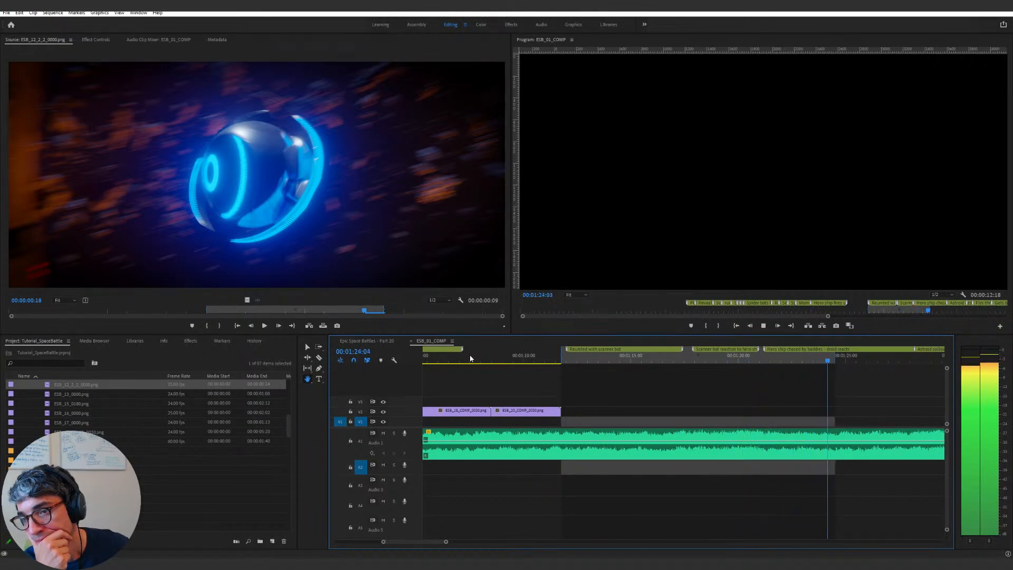
key(space)
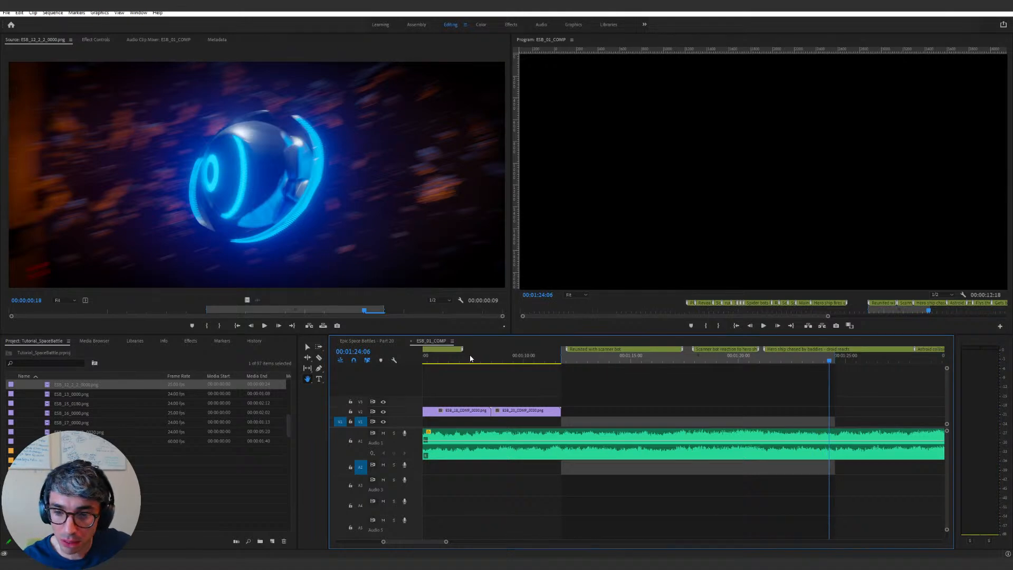
Step: Replay the marked range from just before its start and again from 00:01:18:22, ending at the out point
click(547, 357)
key(space)
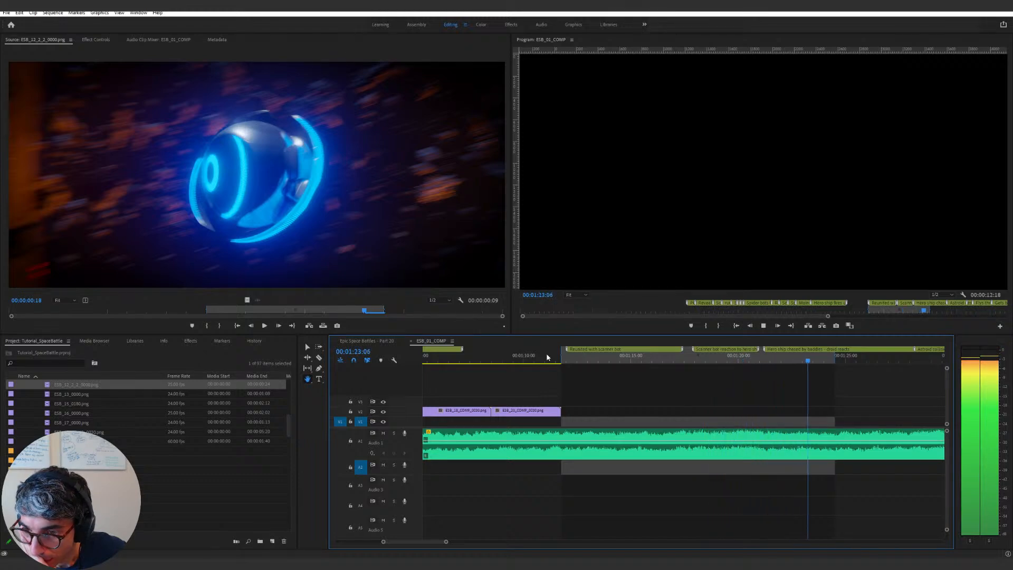
key(space)
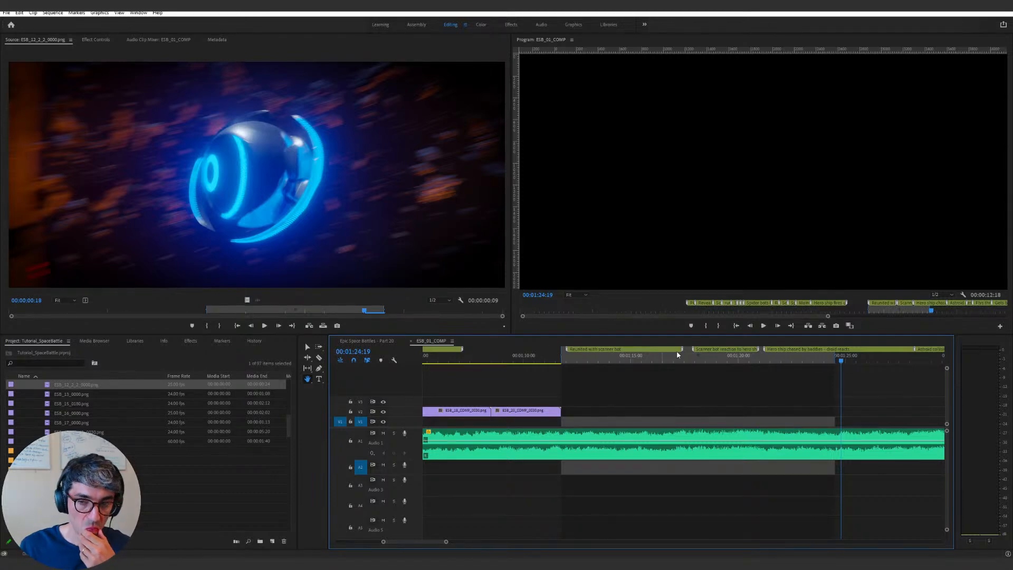
click(716, 360)
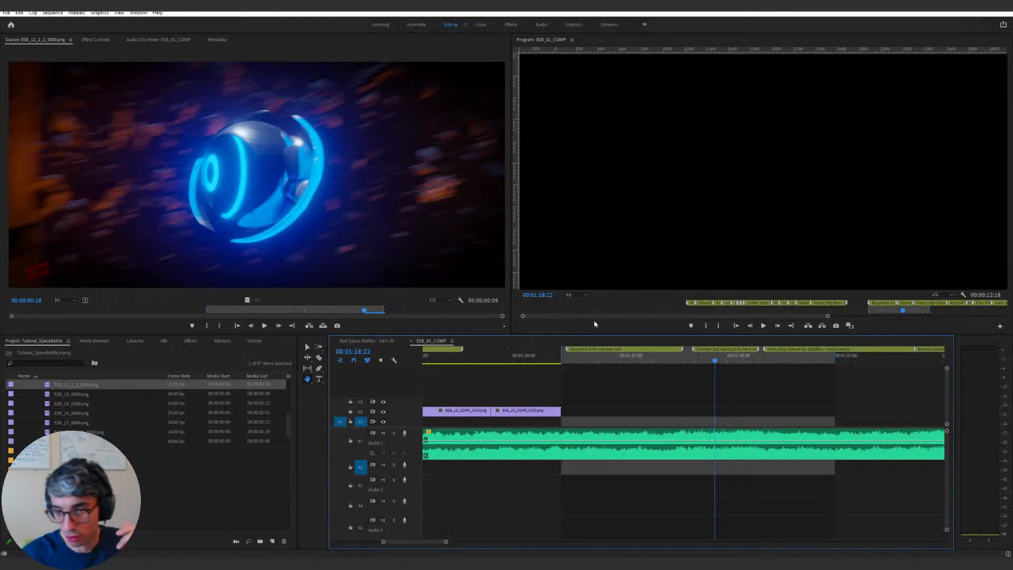
key(space)
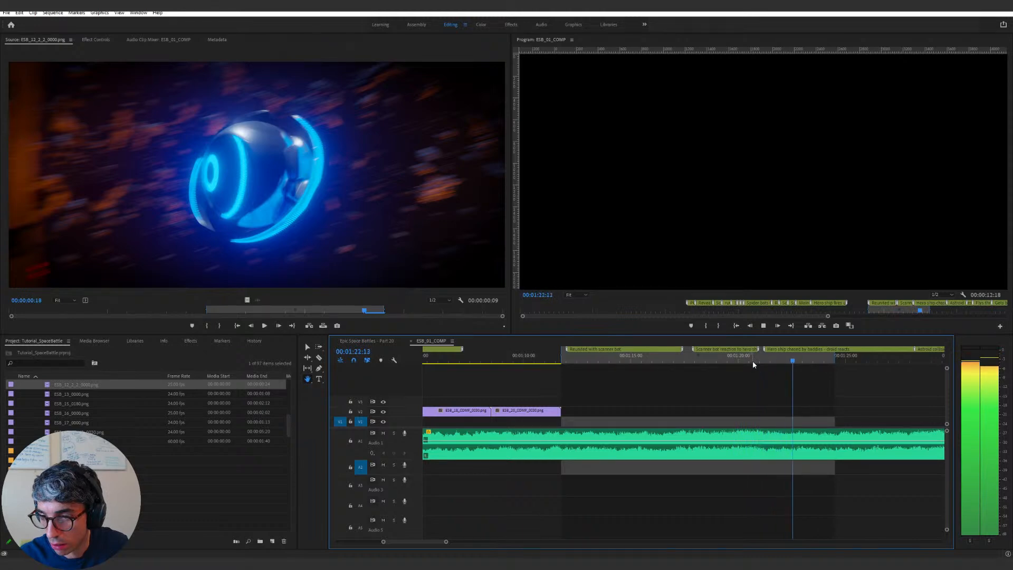
key(space)
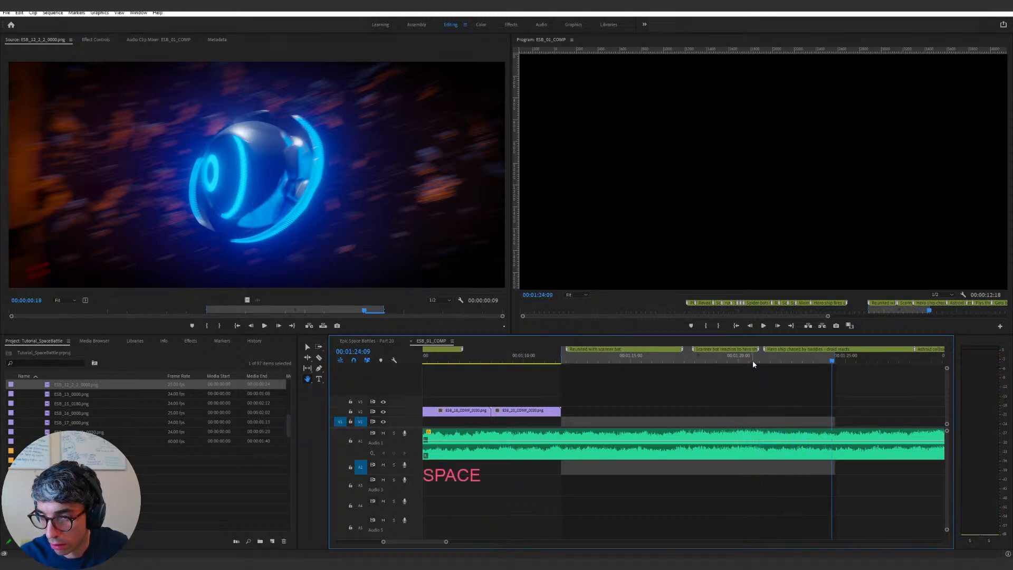
click(835, 361)
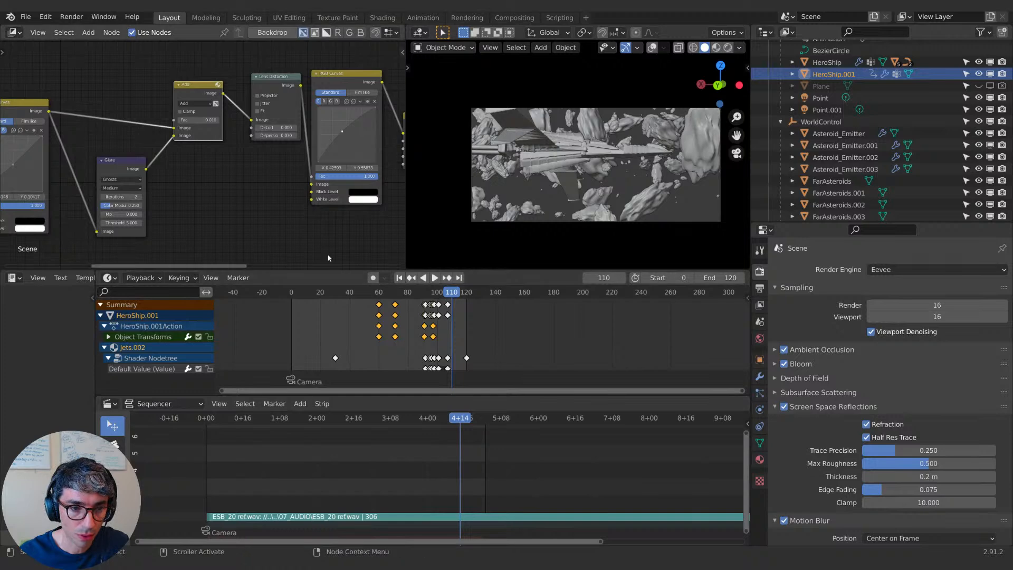
Step: Switch back to Blender and set the scene's end frame to 306
click(722, 278)
text(12*24)
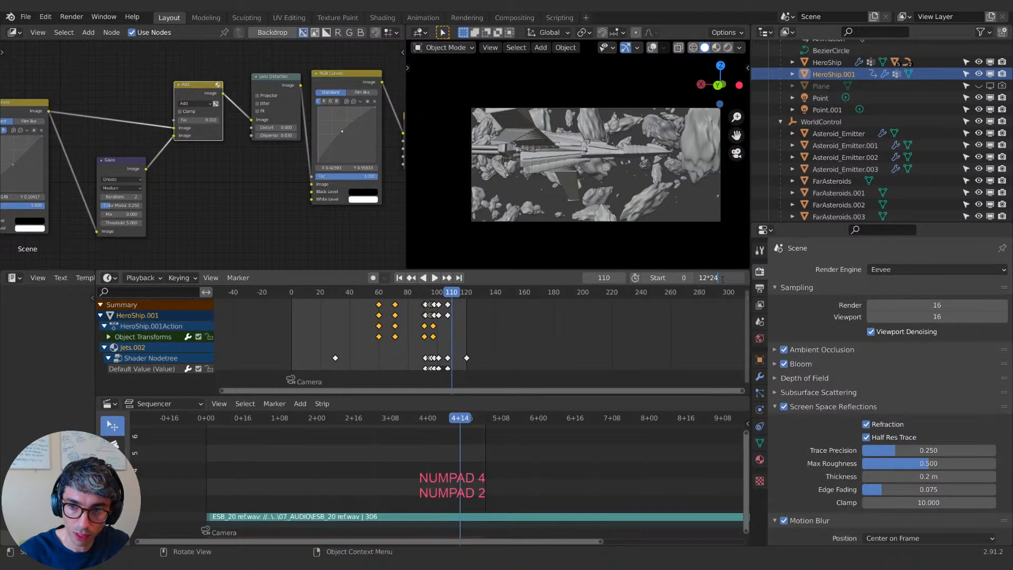
key(Return)
click(719, 278)
text(288+16)
key(Return)
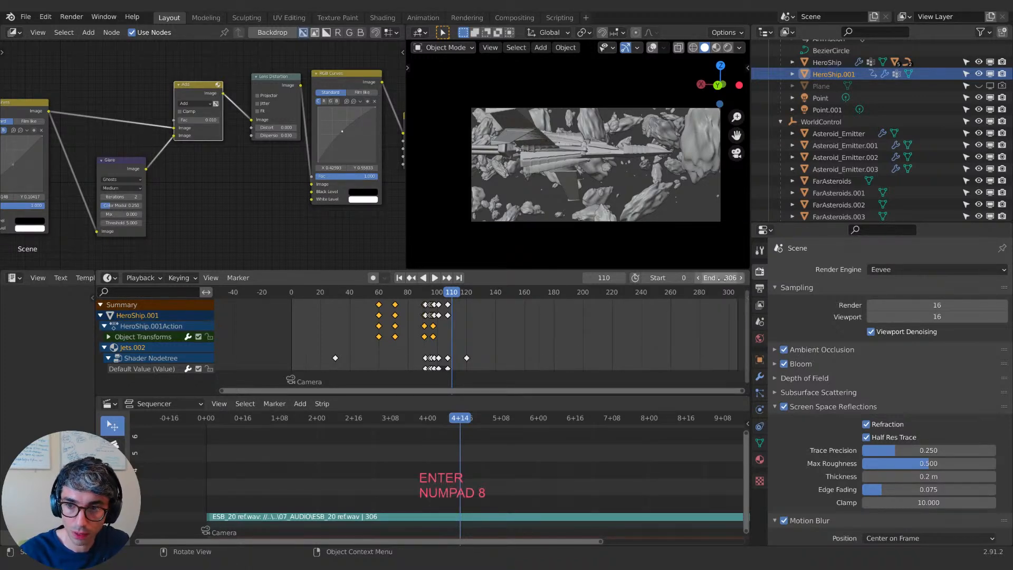
Step: Examine the hero ship's motion through the asteroids by scrubbing and playing between frames 21 and 81
scroll(597, 350, up, 2)
scroll(613, 336, down, 2)
mouse_move(543, 336)
middle_down()
mouse_move(451, 334)
mouse_move(544, 337)
mouse_move(519, 336)
middle_up()
scroll(450, 334, up, 1)
scroll(450, 334, down, 2)
drag(444, 292, 355, 306)
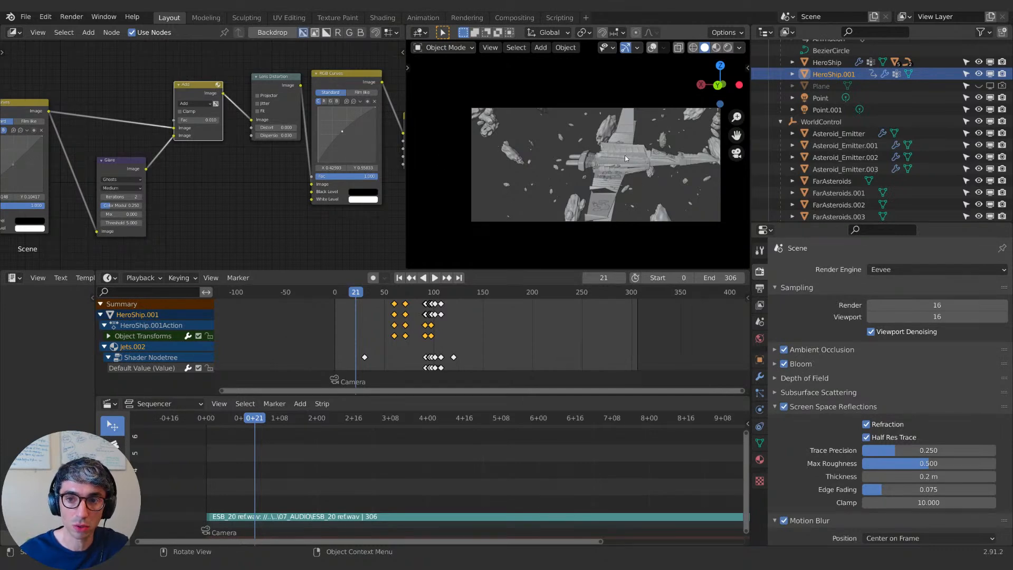
drag(356, 293, 400, 298)
key(space)
key(space)
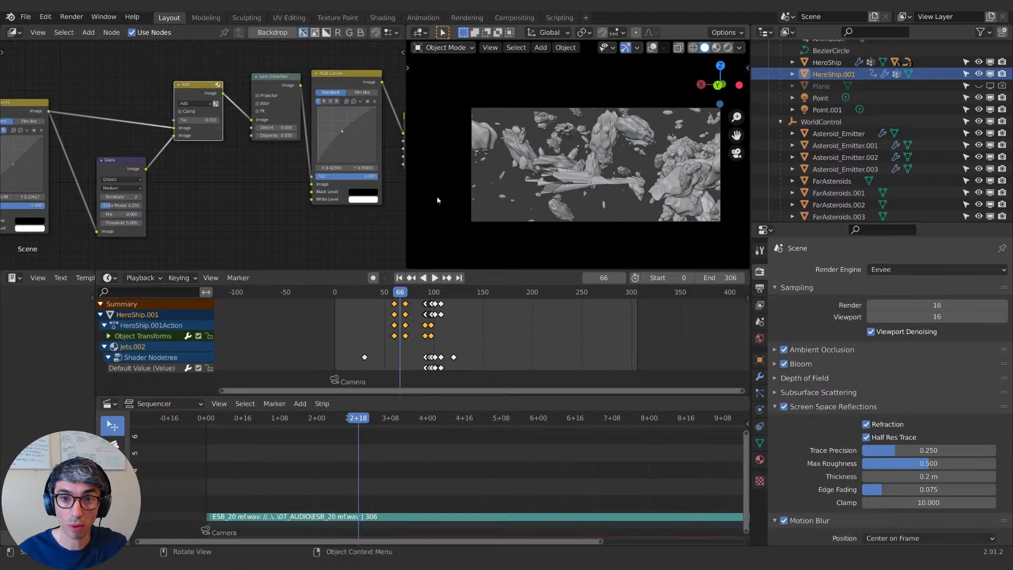
mouse_move(408, 289)
mouse_down()
mouse_move(350, 292)
mouse_move(457, 294)
mouse_move(366, 293)
mouse_move(415, 292)
mouse_up()
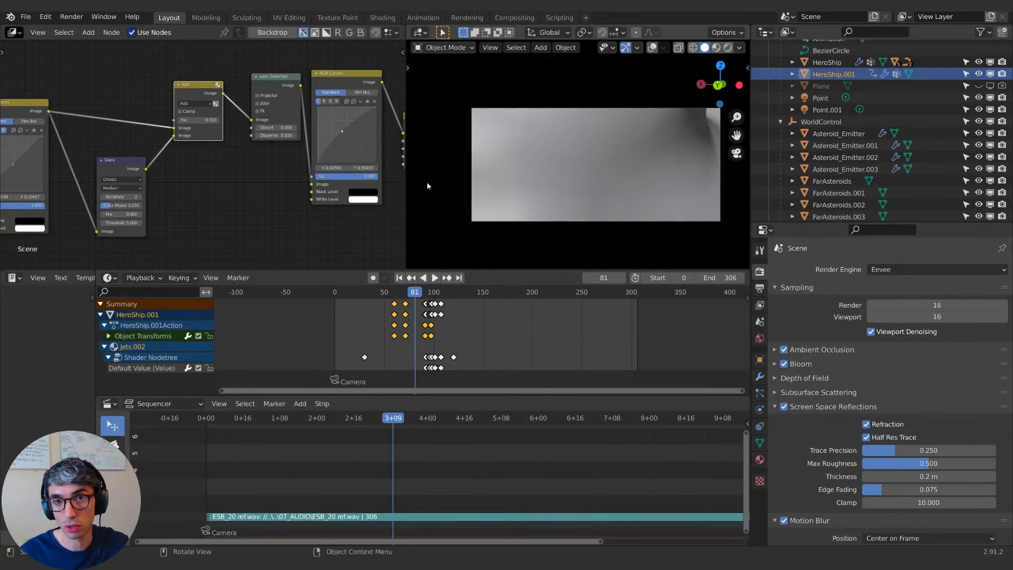
Step: Review the opening of the shot by scrubbing and playing it, and return the playhead to frame 0
scroll(807, 441, down, 15)
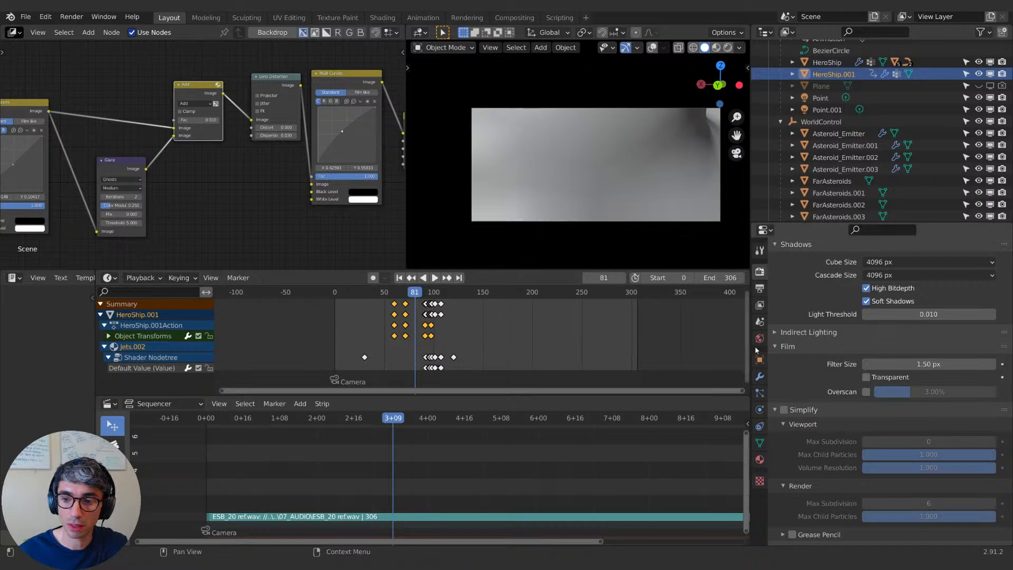
drag(416, 292, 384, 294)
key(space)
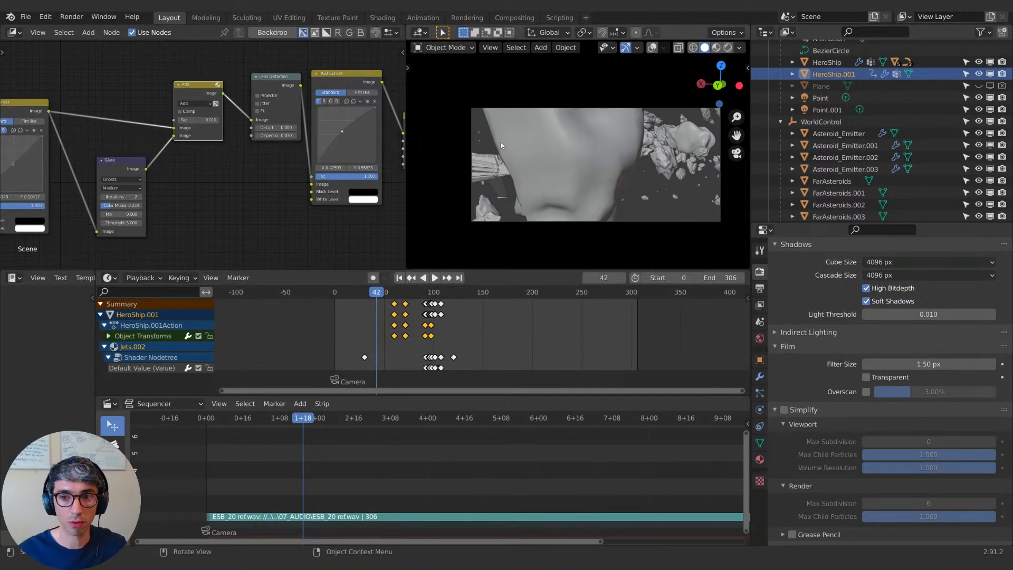
drag(336, 292, 348, 294)
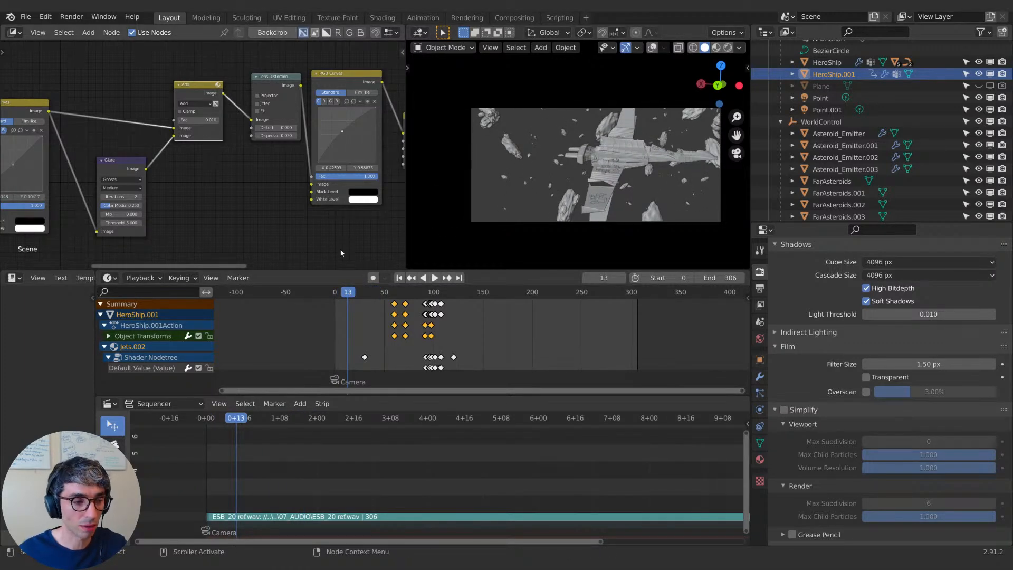
mouse_move(344, 295)
mouse_down()
mouse_move(361, 294)
mouse_move(337, 298)
mouse_move(361, 299)
mouse_move(335, 303)
mouse_up()
key(space)
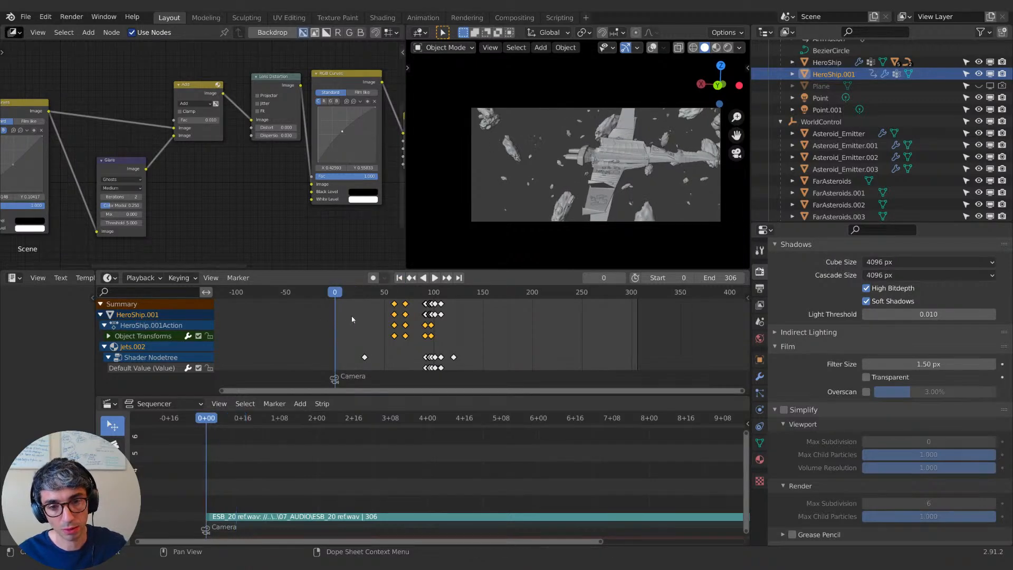
Step: Check the ship and the large foreground asteroid by scrubbing and playing around frame 41, stopping at frame 39
middle_drag(401, 317, 358, 338)
middle_drag(425, 350, 461, 333)
drag(321, 292, 349, 300)
middle_drag(492, 353, 522, 352)
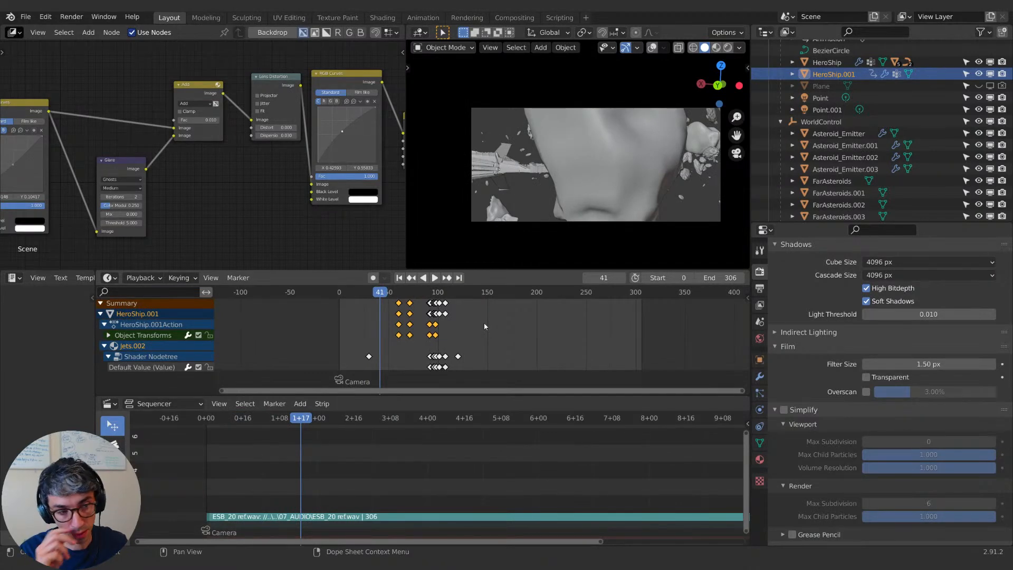
middle_drag(488, 319, 473, 321)
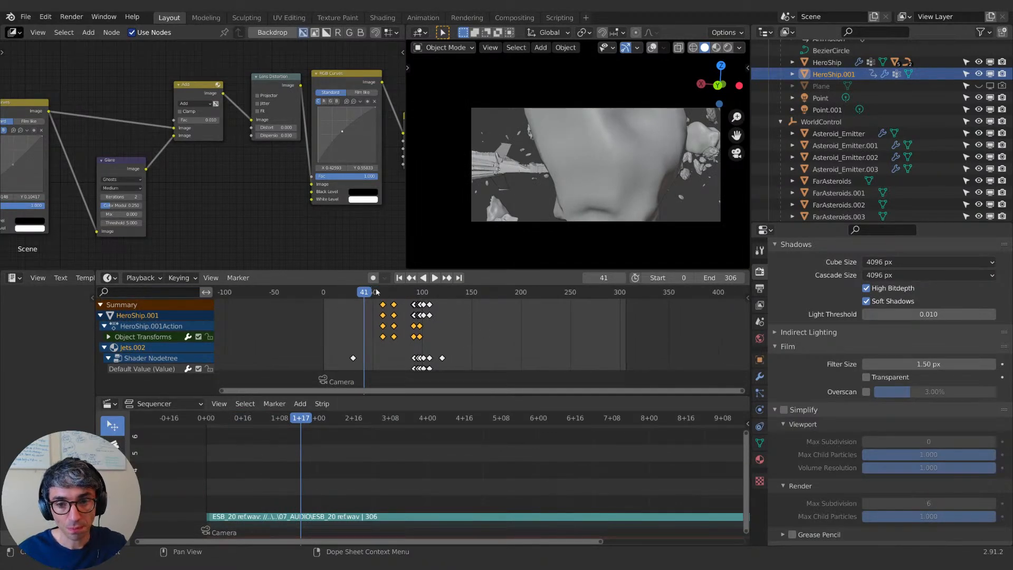
key(space)
click(362, 305)
key(space)
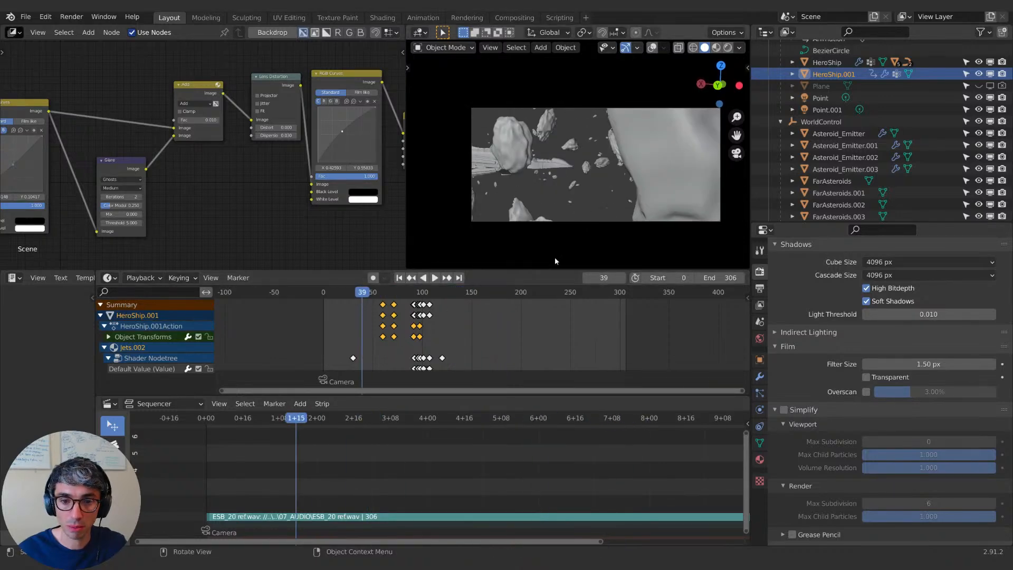
Step: Turn on the viewport overlays, select the HeroShipControl curve, and delete all of its keyframes
click(650, 48)
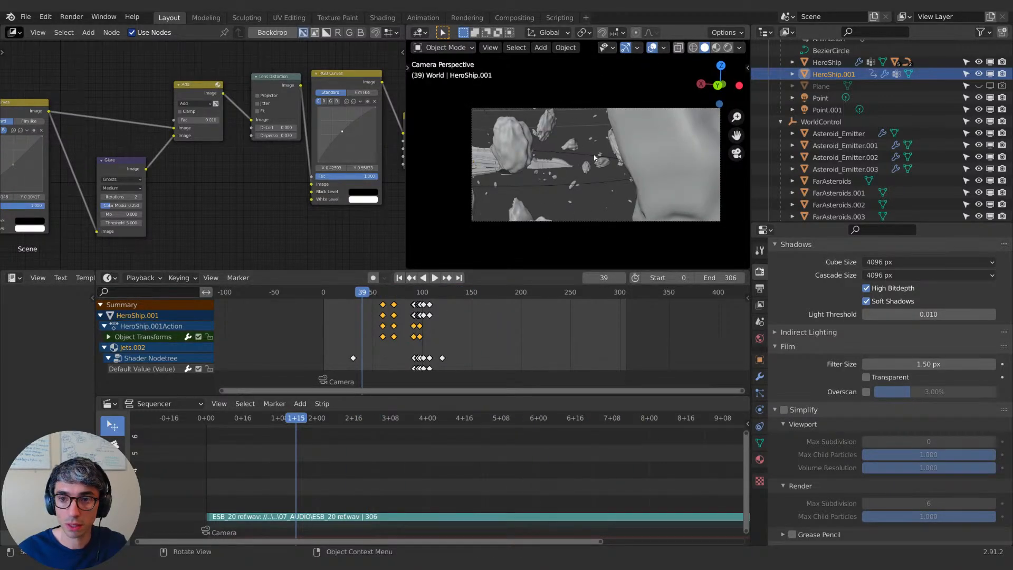
click(553, 181)
middle_drag(477, 373, 476, 373)
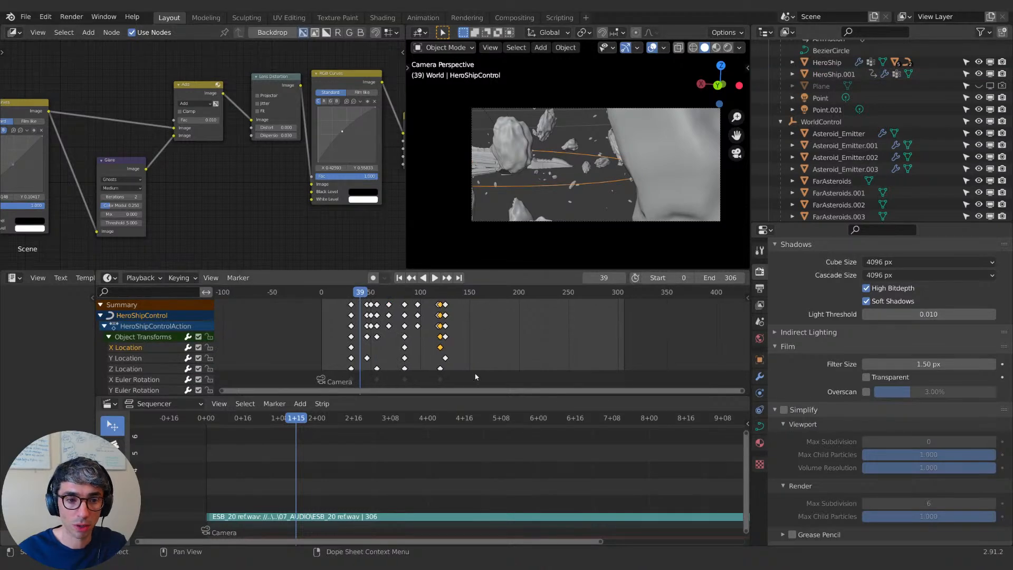
drag(335, 303, 480, 307)
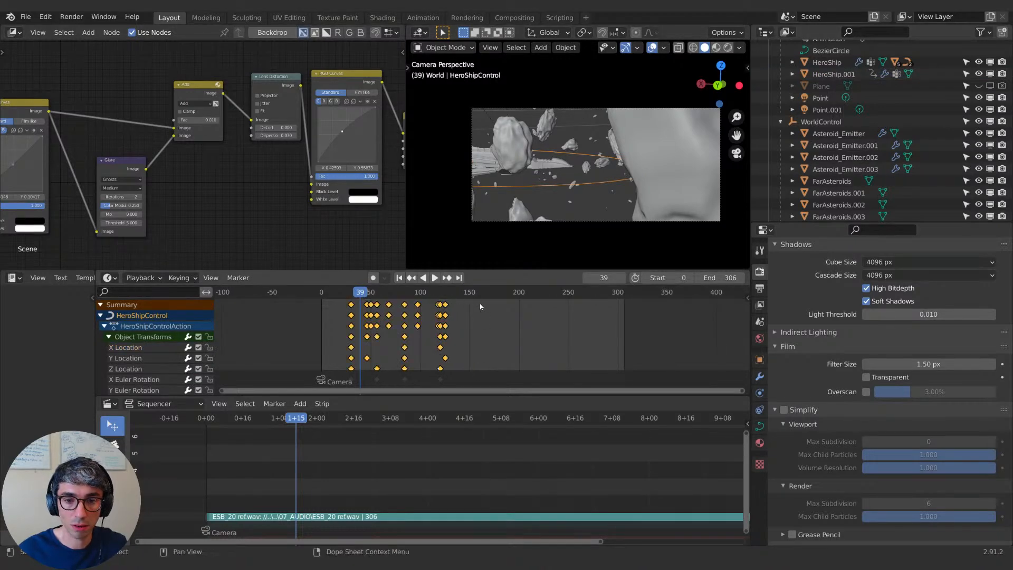
key(x)
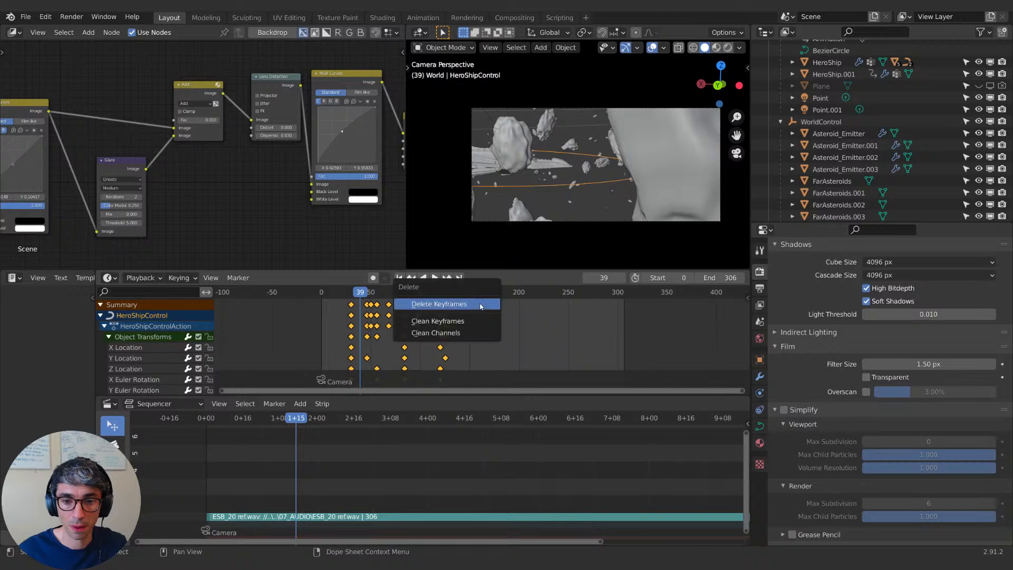
click(480, 306)
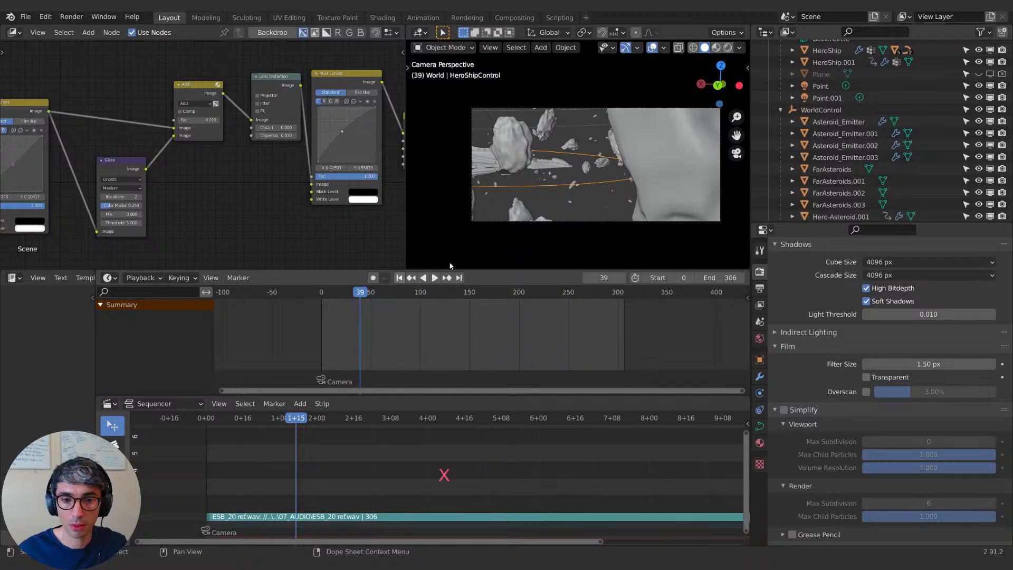
Step: Select the Camera object in the Camera collection and delete all of its keyframes
scroll(839, 137, down, 1)
scroll(839, 137, down, 8)
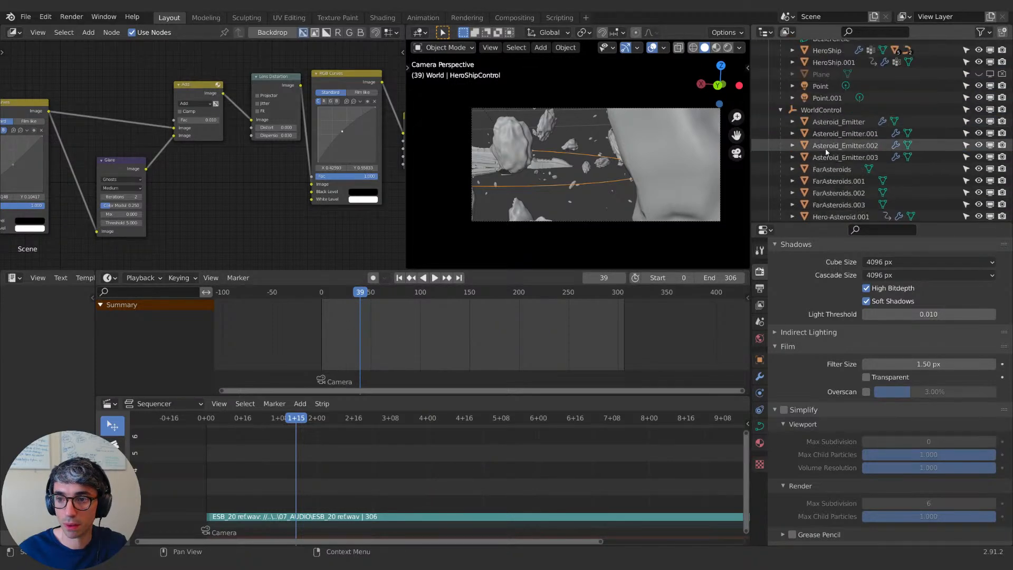
click(813, 186)
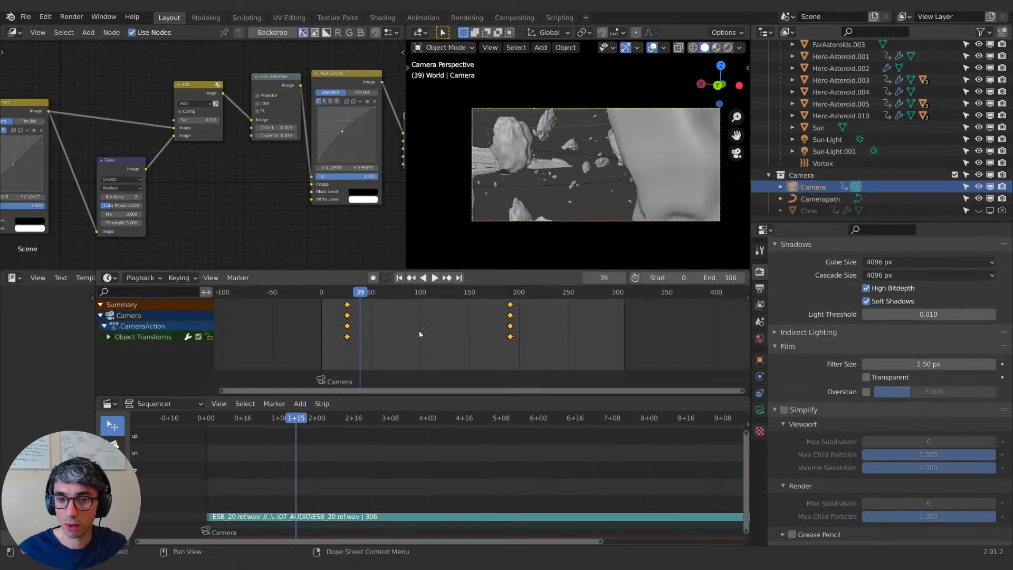
key(b)
drag(331, 295, 577, 307)
key(x)
click(575, 307)
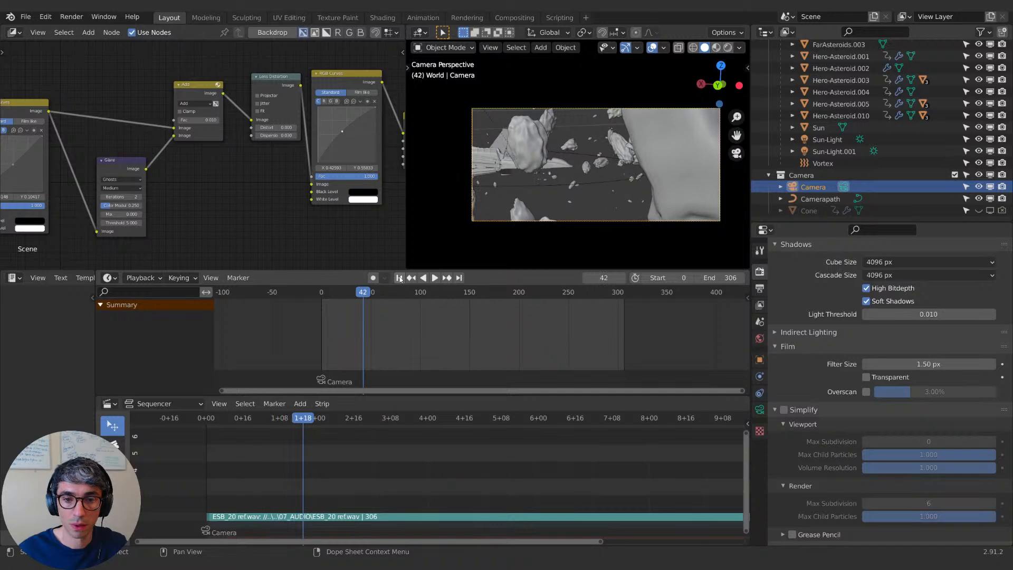
Step: Play the shot from its start in camera view and from a free view to check the remaining ship and asteroid motion
key(shift+Left)
key(space)
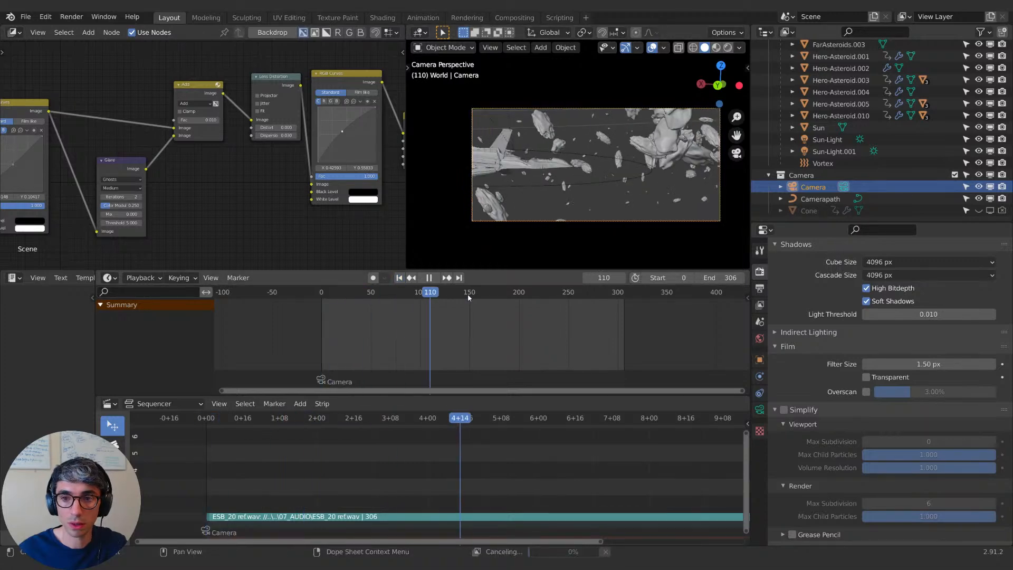
key(space)
middle_drag(517, 160, 591, 174)
scroll(690, 169, up, 2)
key(space)
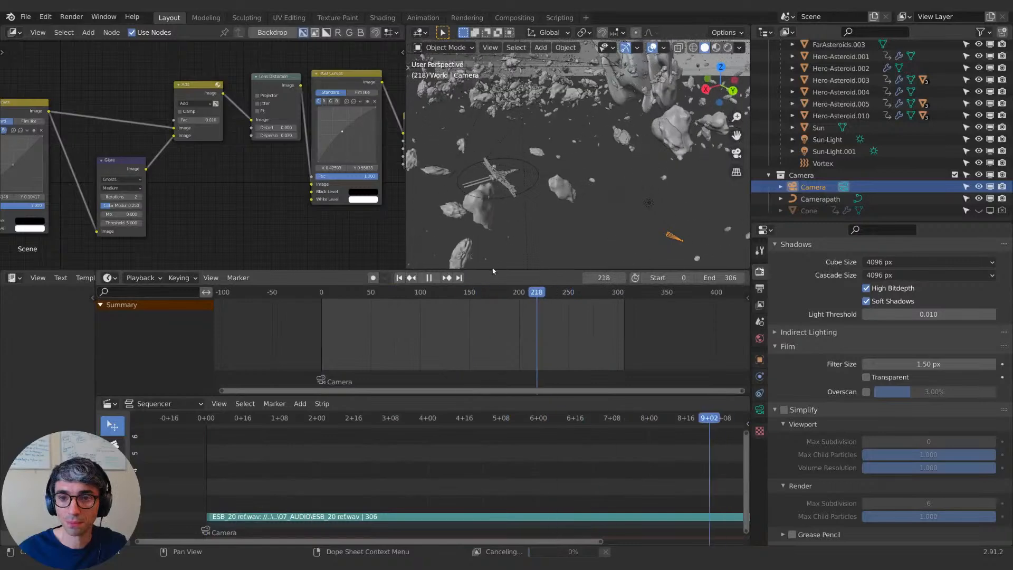
key(space)
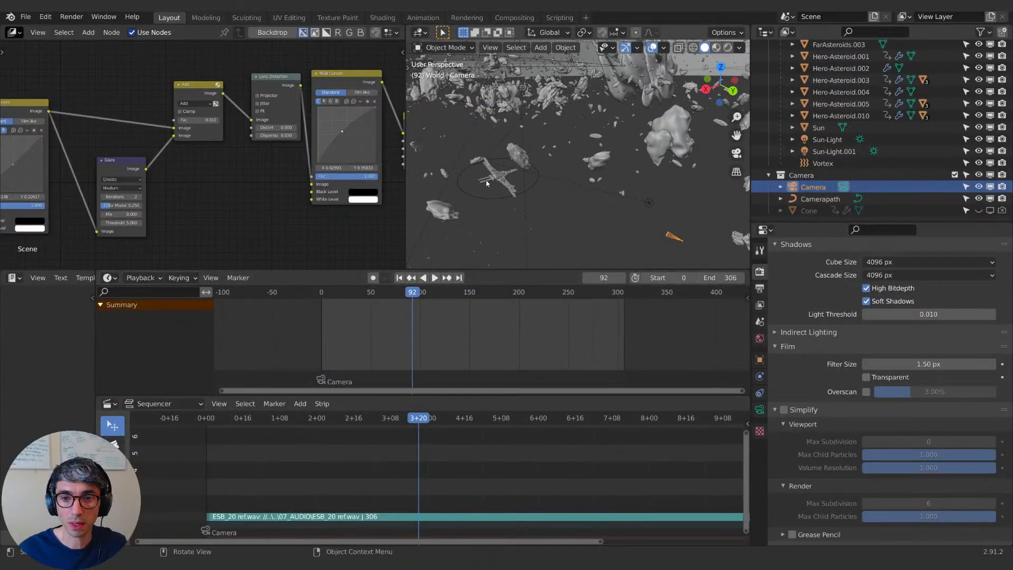
Step: Select the ship's engine jets object HeroShip.001 and delete all of its keyframes
click(488, 183)
click(484, 180)
scroll(484, 180, up, 6)
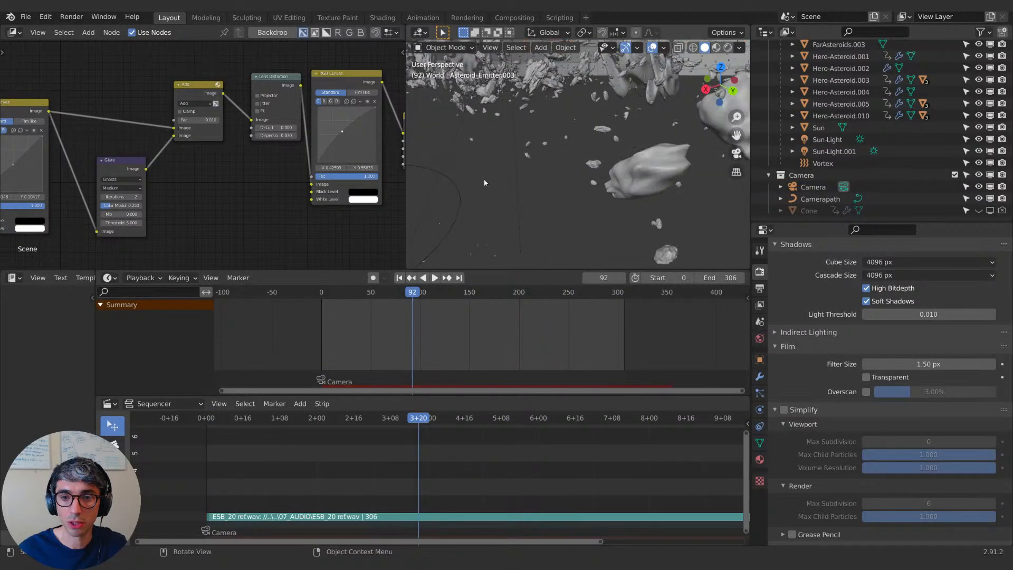
shift+middle_drag(484, 179, 598, 173)
shift+click(617, 206)
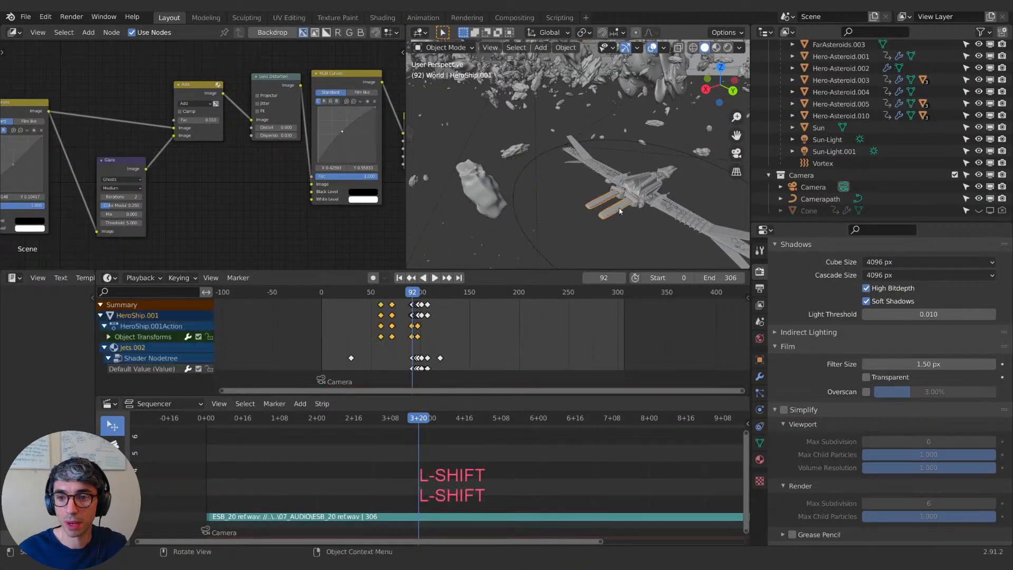
click(490, 313)
drag(369, 291, 485, 290)
scroll(463, 290, right, 2)
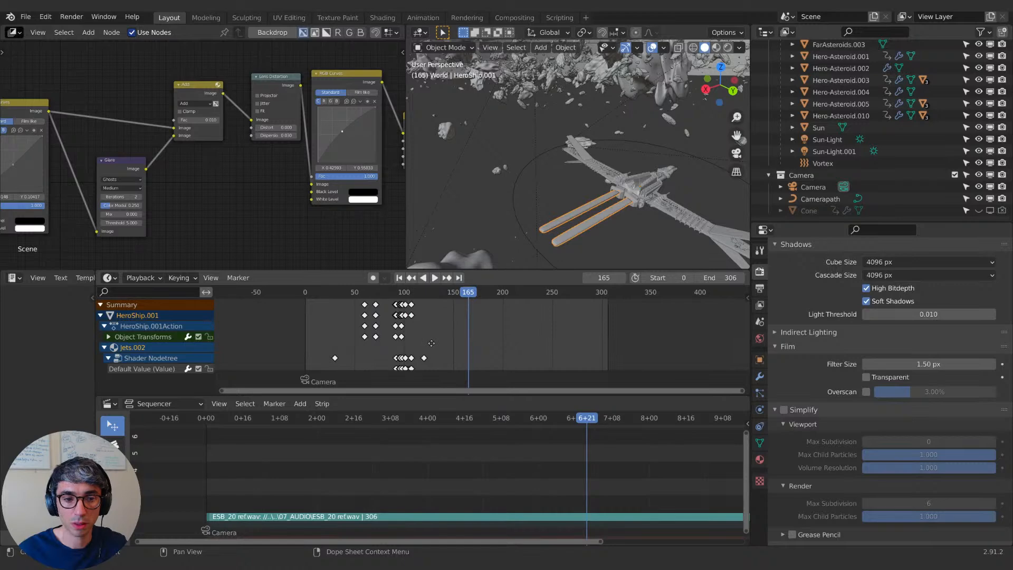
key(b)
drag(347, 301, 445, 305)
click(445, 306)
mouse_move(445, 294)
mouse_down()
mouse_move(370, 296)
mouse_move(437, 297)
mouse_up()
key(b)
drag(344, 309, 472, 298)
key(x)
click(445, 307)
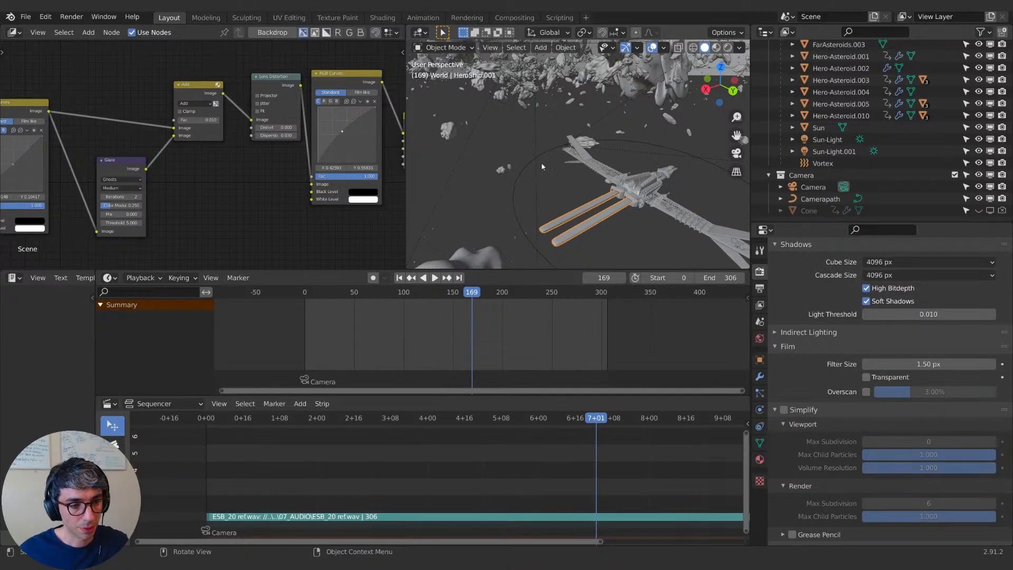
Step: Examine the ship, its jets and the surrounding asteroids from several angles, and look through the scene's object list
middle_drag(599, 189, 537, 153)
scroll(530, 167, down, 4)
scroll(559, 170, up, 4)
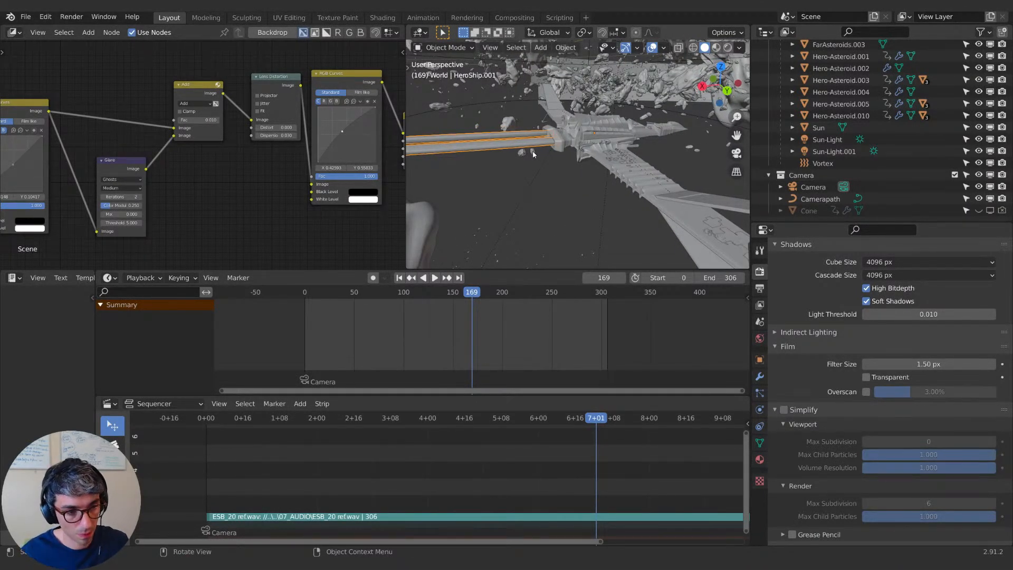
middle_drag(495, 144, 452, 144)
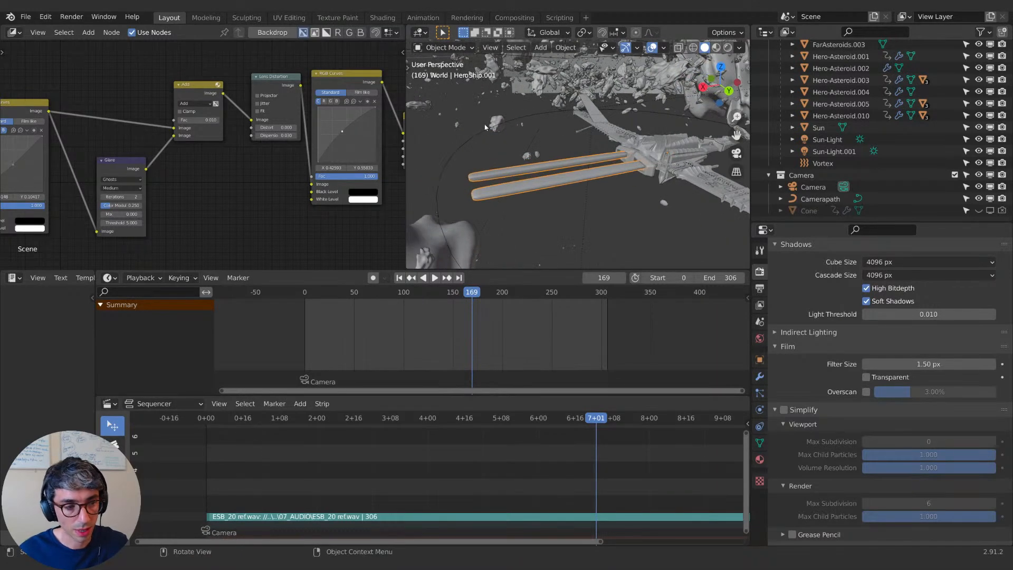
shift+middle_drag(638, 118, 580, 180)
scroll(835, 177, up, 6)
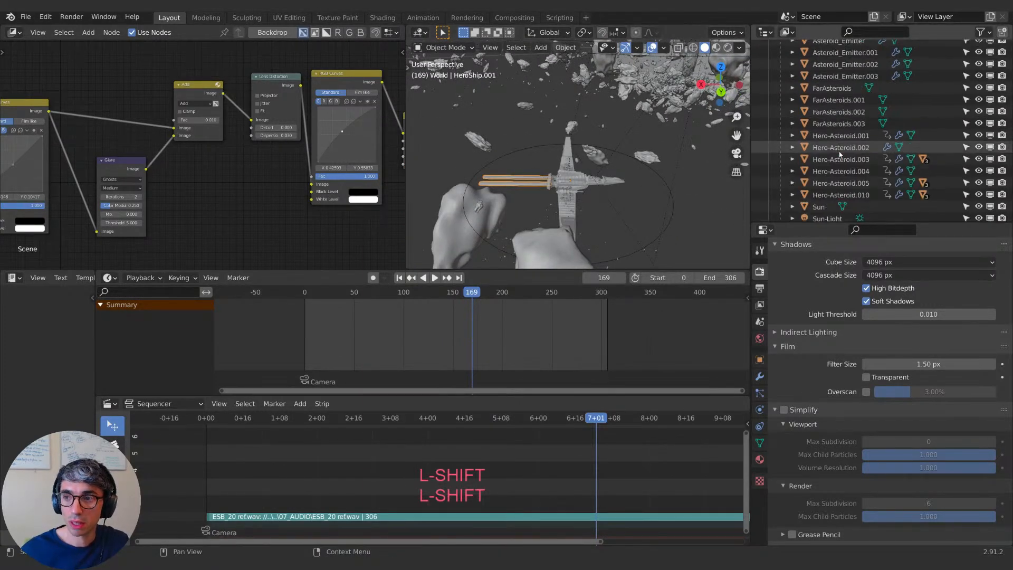
scroll(832, 173, up, 8)
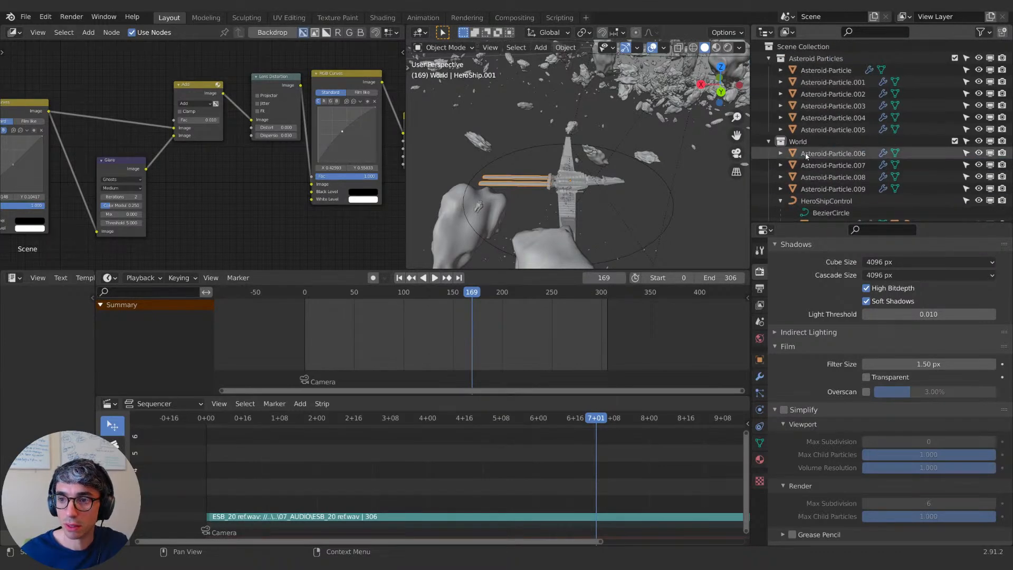
scroll(827, 132, down, 4)
mouse_move(581, 199)
middle_down()
mouse_move(612, 203)
mouse_move(626, 177)
mouse_move(566, 166)
mouse_move(616, 167)
mouse_move(585, 183)
middle_up()
scroll(625, 176, up, 3)
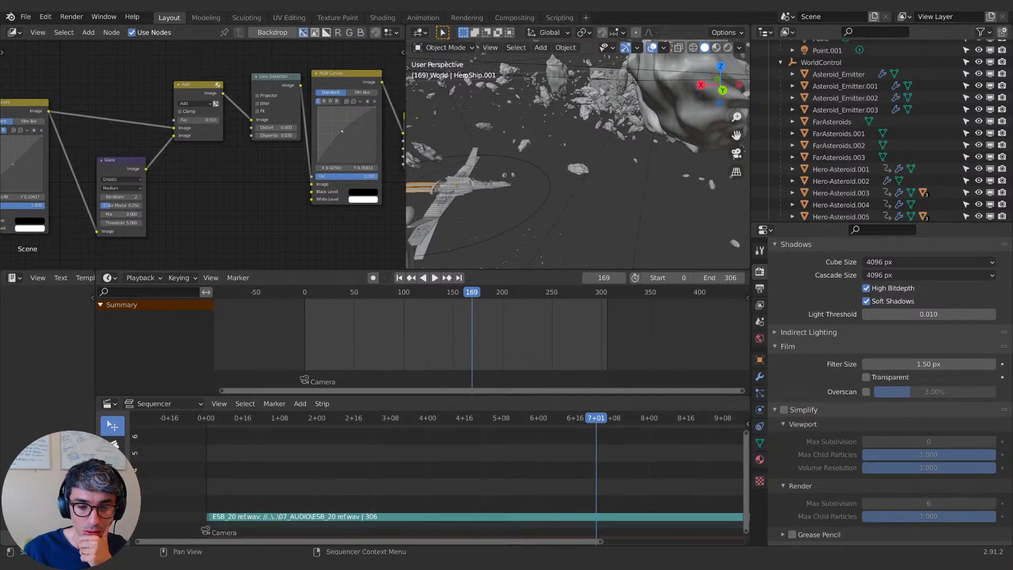
Step: Switch to Premiere Pro, play and scrub the ESB_01_COMP sequence through the upcoming shots, and return to Blender
key(alt+Tab)
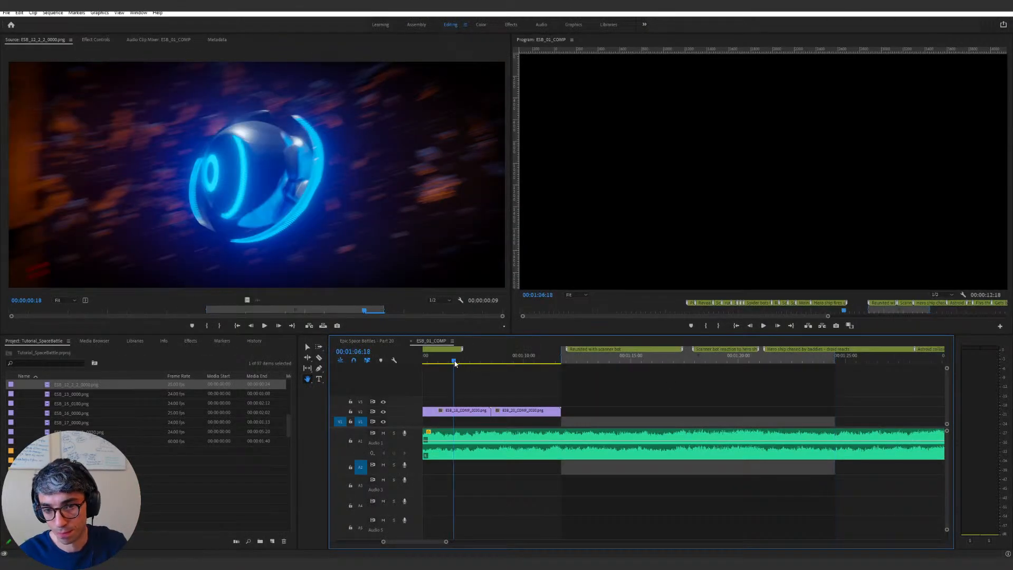
scroll(531, 382, up, 3)
click(474, 361)
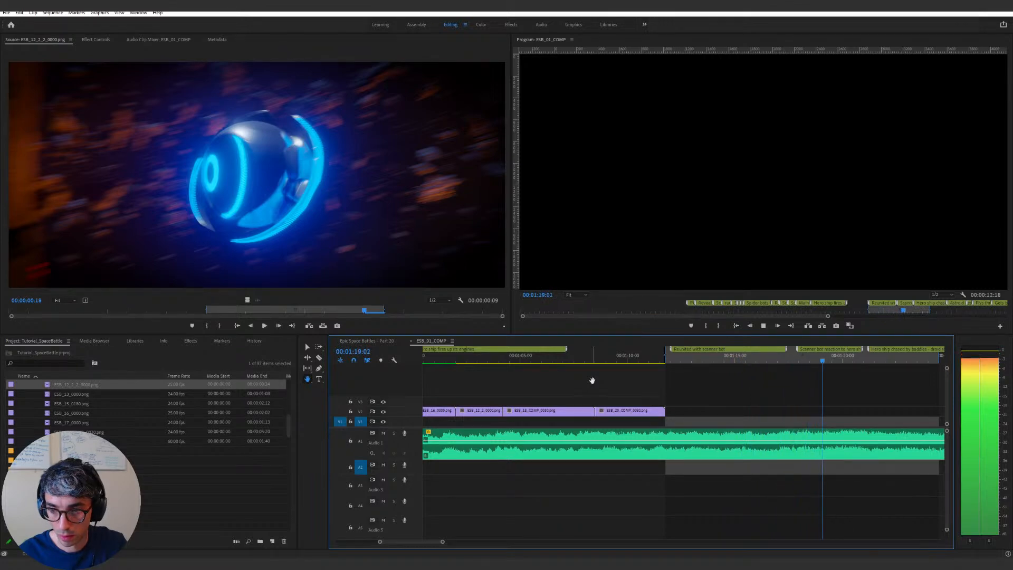
key(space)
drag(679, 354, 774, 368)
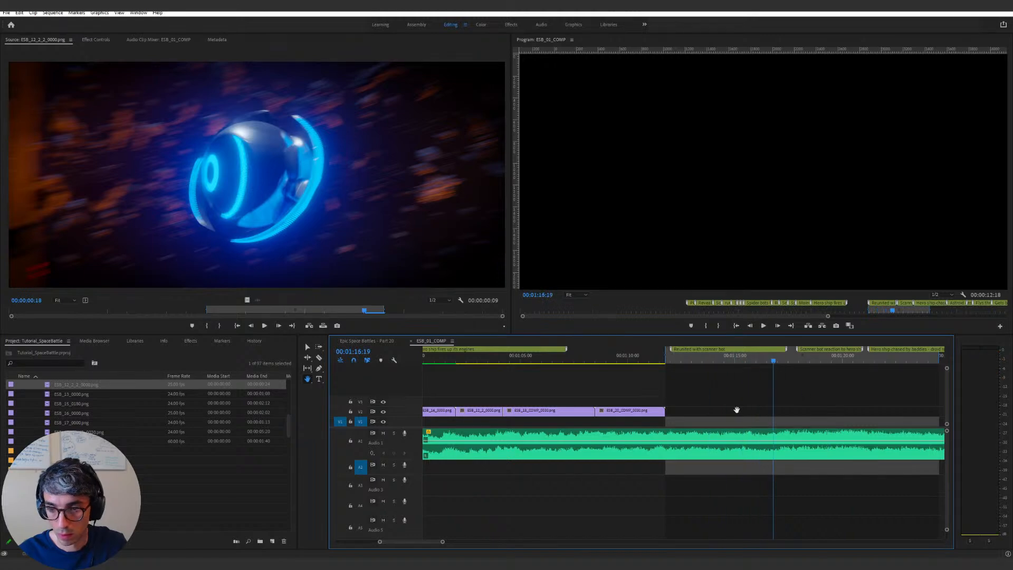
key(super+Tab)
click(363, 116)
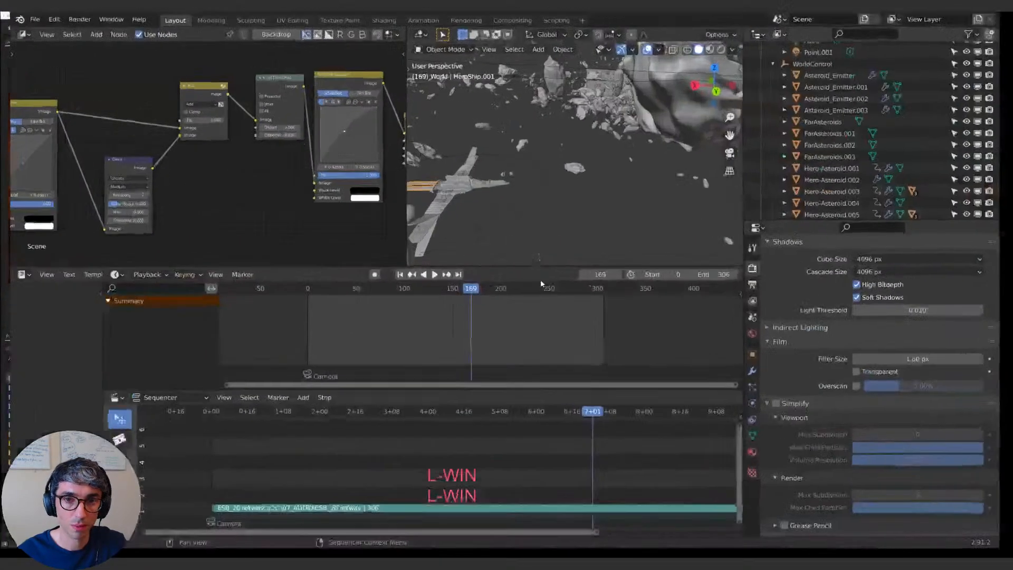
Step: Move the playhead to frame 105 and select the HeroShipControl curve around the ship
drag(472, 295, 414, 299)
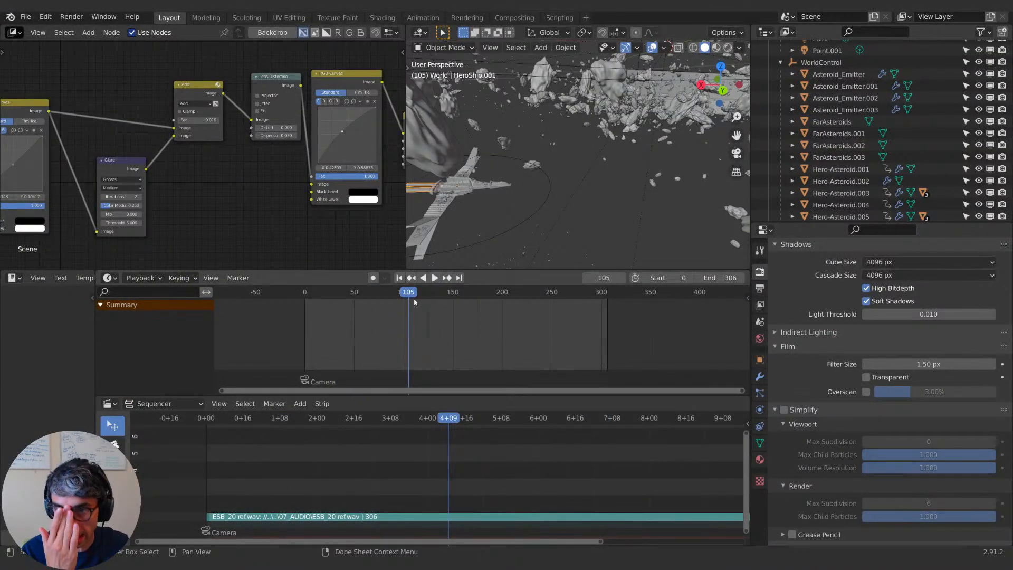
click(495, 240)
shift+middle_drag(496, 241, 594, 188)
click(590, 245)
click(642, 232)
scroll(605, 221, down, 5)
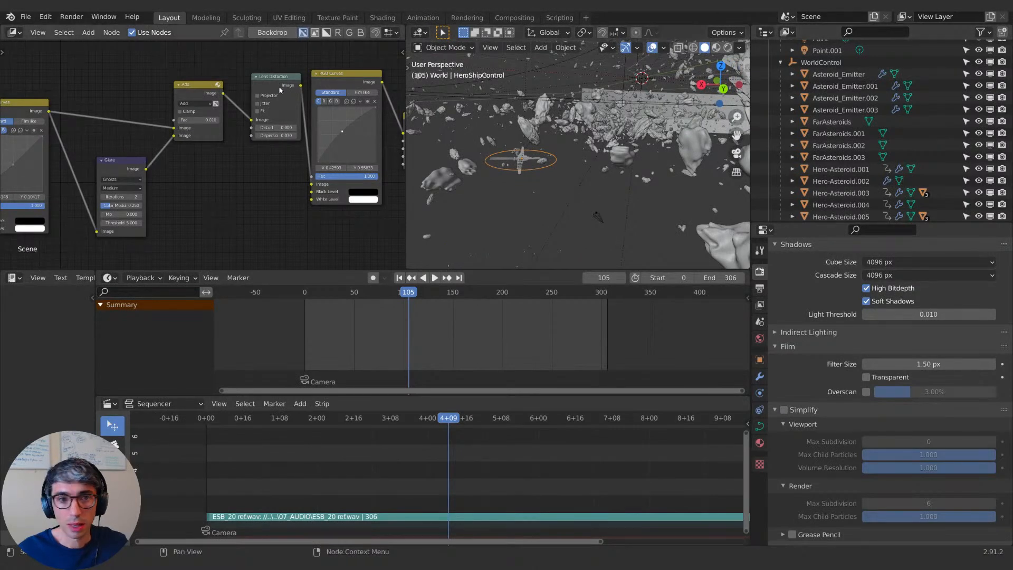
Step: Collapse the WorldControl and HeroShipControl hierarchies and the Asteroid Particles collection, and make Camerapath the active object
scroll(844, 153, up, 5)
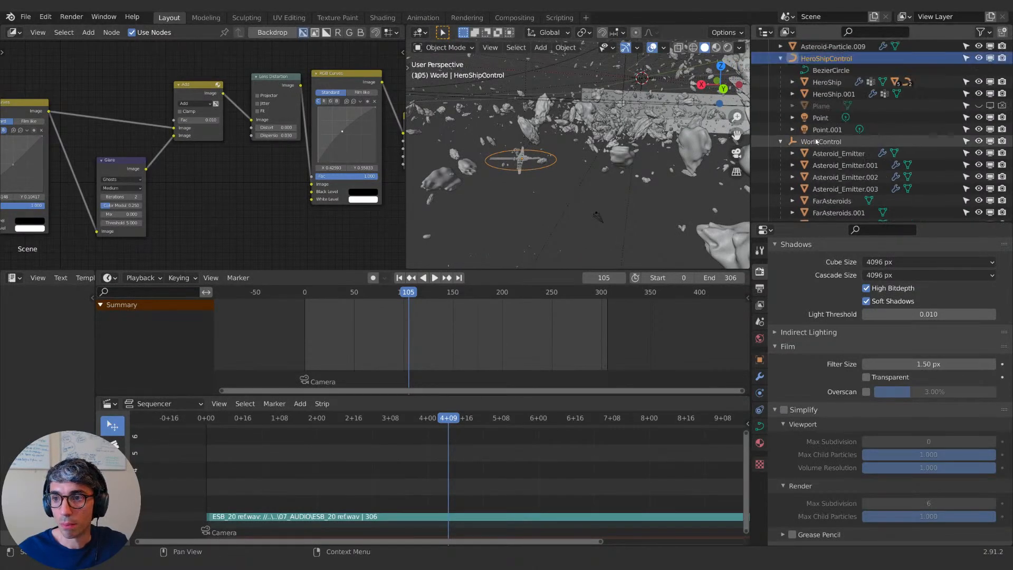
click(781, 142)
scroll(812, 105, up, 2)
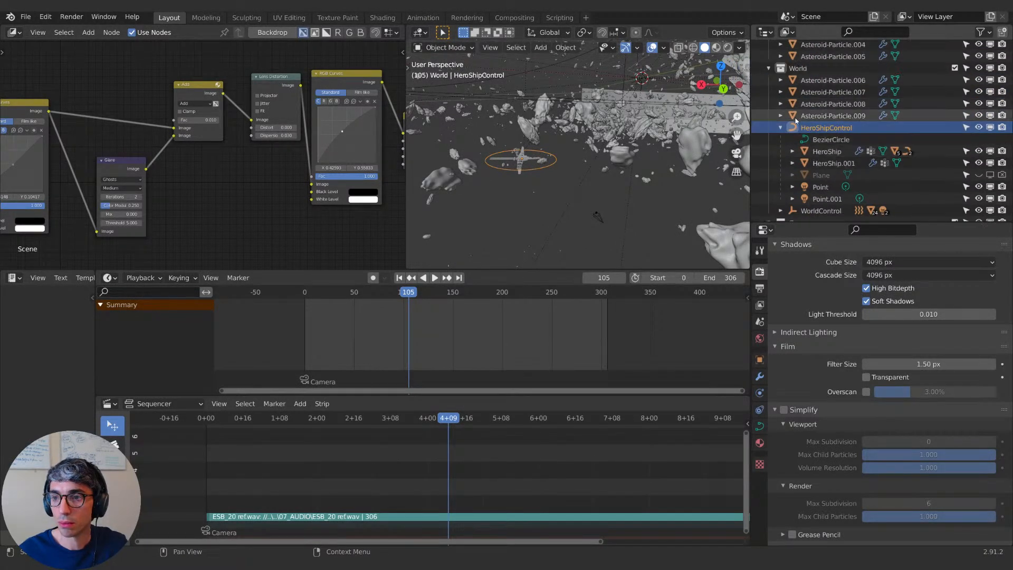
click(781, 127)
scroll(798, 137, up, 2)
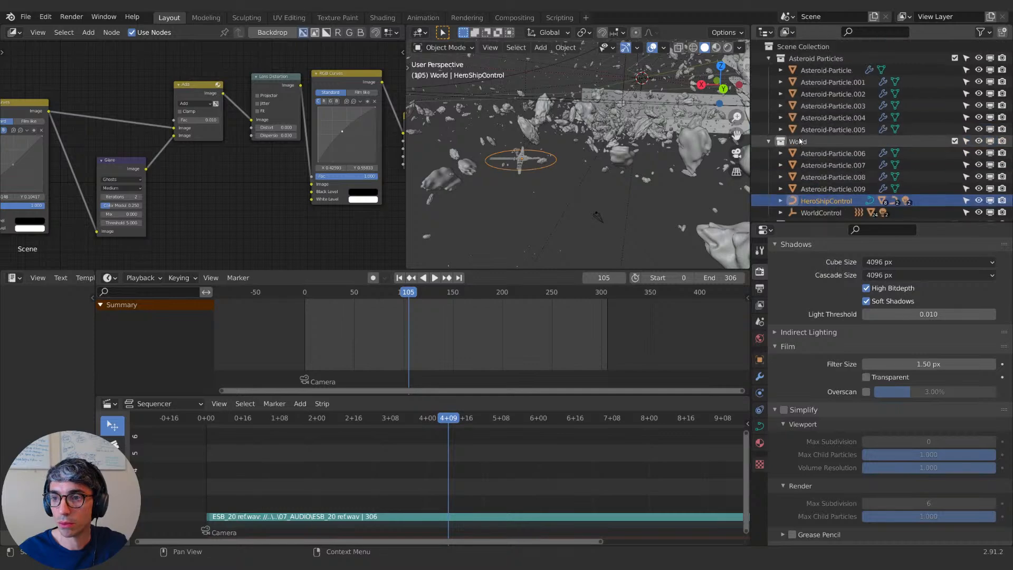
click(768, 59)
click(811, 178)
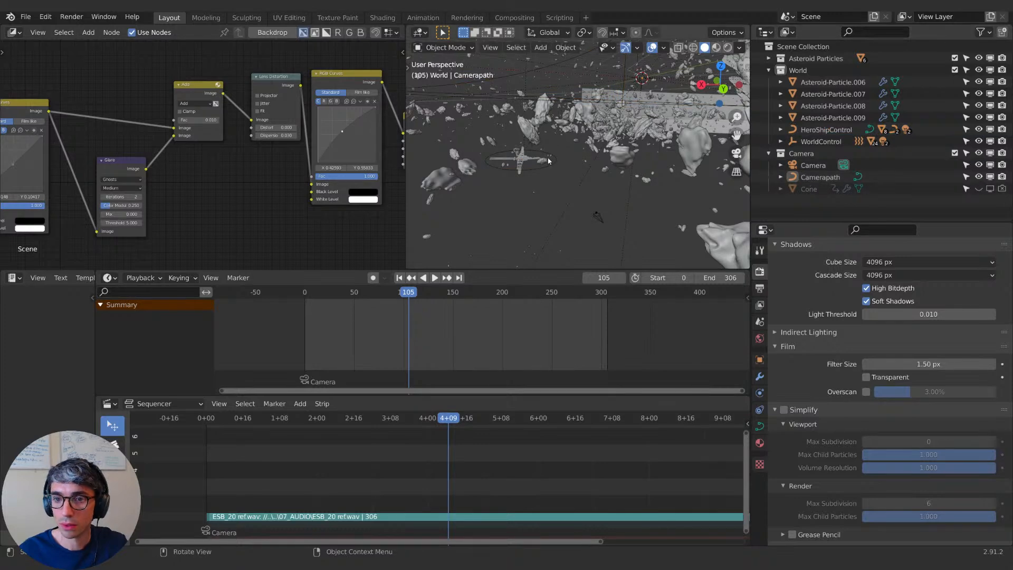
middle_drag(691, 116, 698, 118)
Step: Append the ScannerBot collection to the scene, then select the ScannerBot object and frame it in the viewport
click(26, 16)
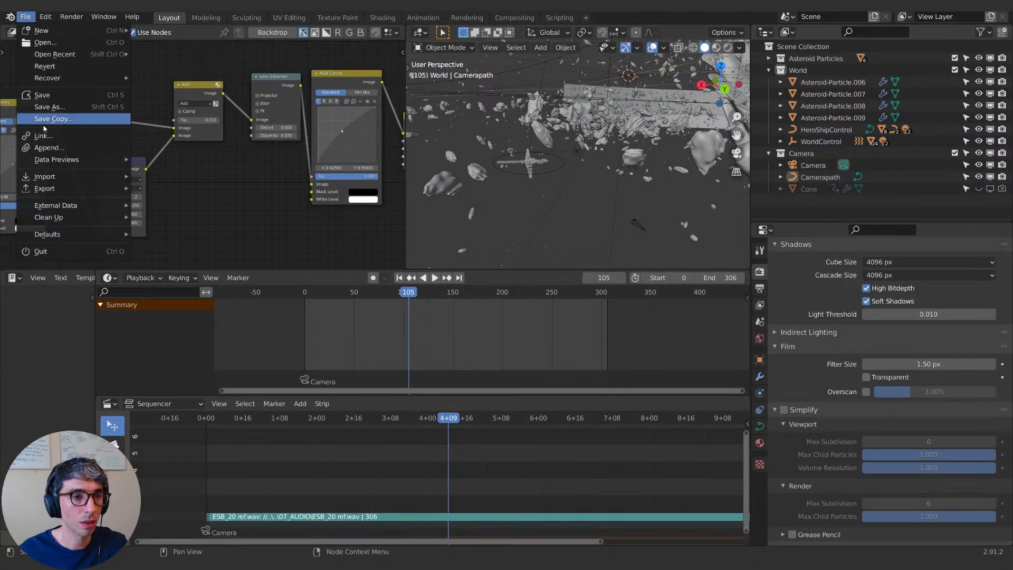
click(53, 150)
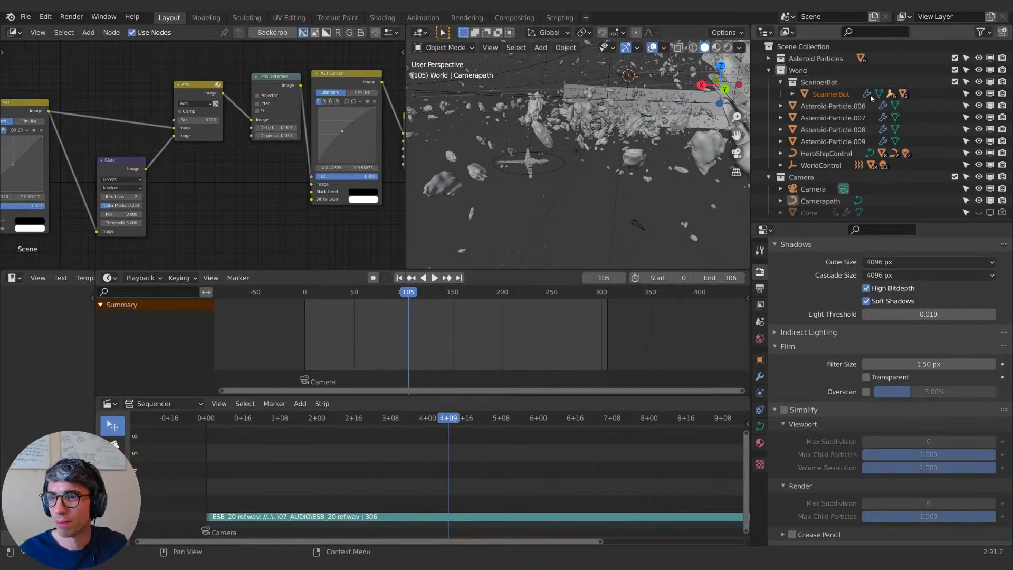
click(824, 95)
key(KP_Decimal)
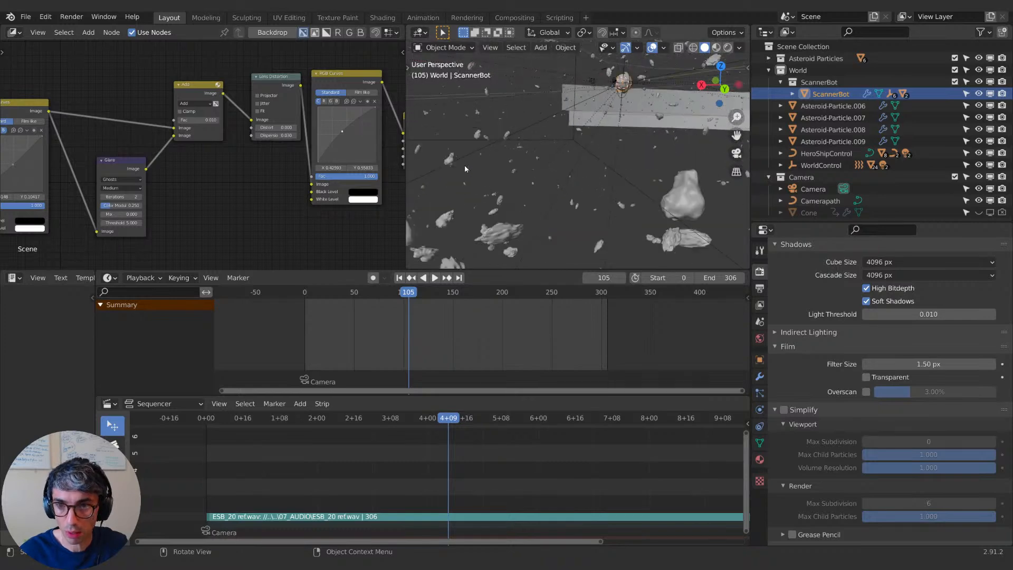
scroll(666, 156, down, 5)
middle_drag(666, 156, 476, 163)
Step: Switch the viewport to rendered shading and move the LookControl cube to test the ScannerBot's gaze
click(476, 163)
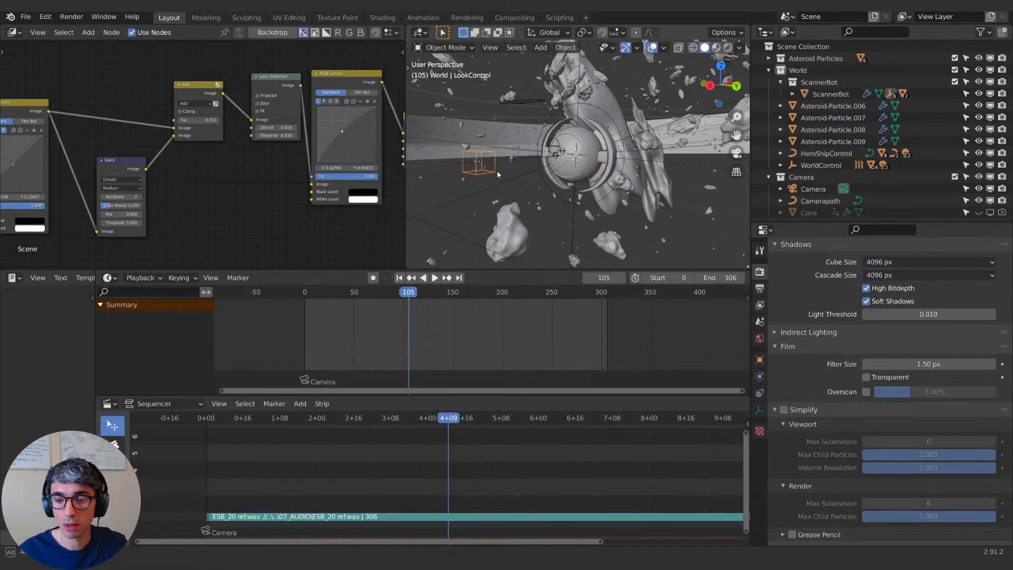
key(g)
key(Escape)
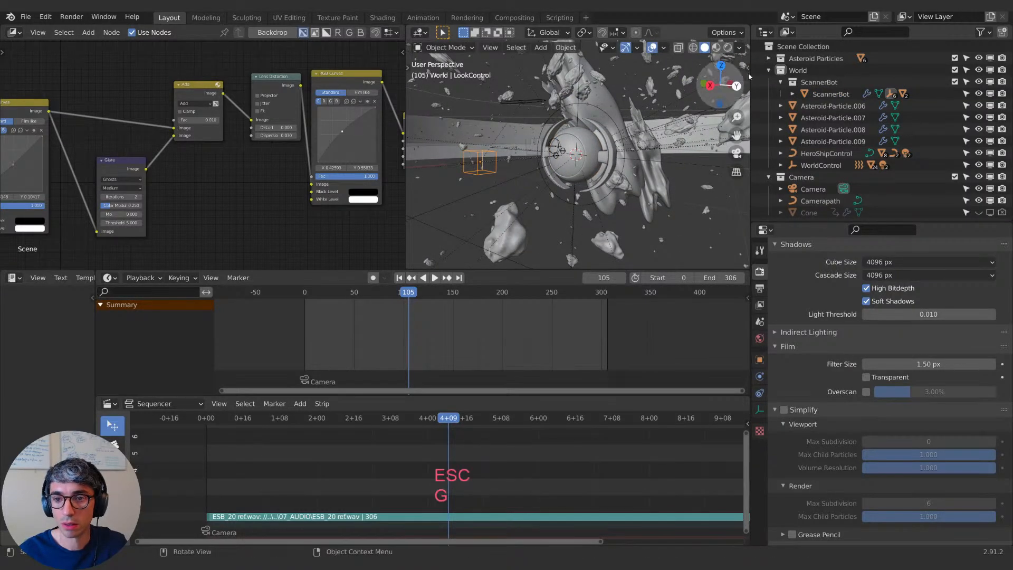
click(729, 47)
middle_drag(576, 168, 521, 175)
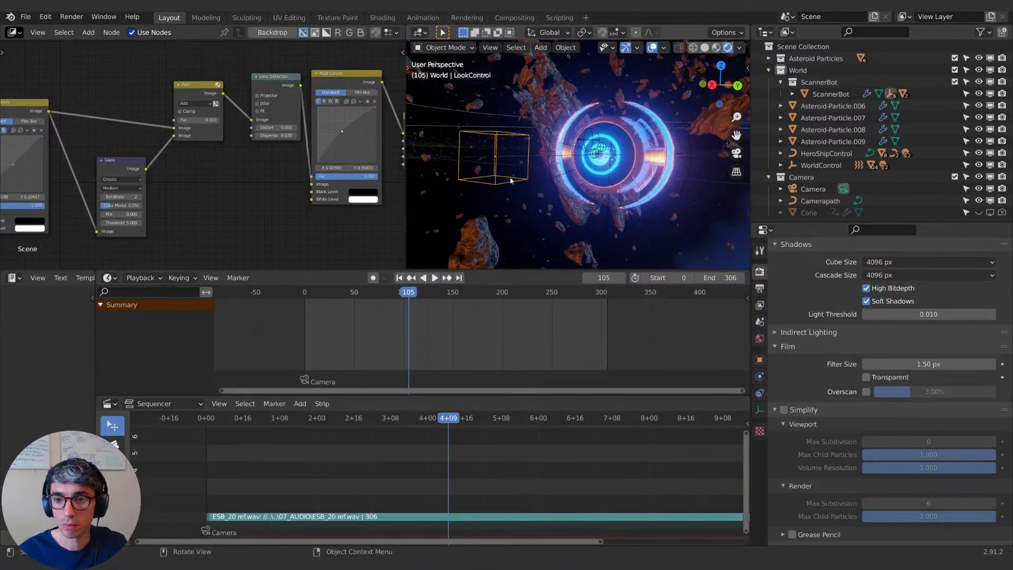
key(g)
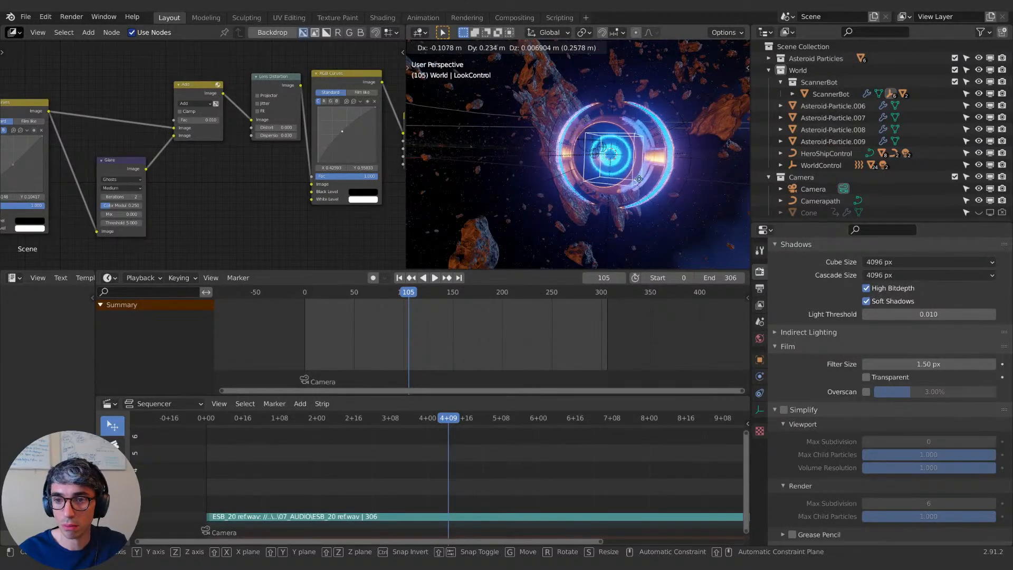
click(591, 174)
middle_drag(592, 174, 554, 170)
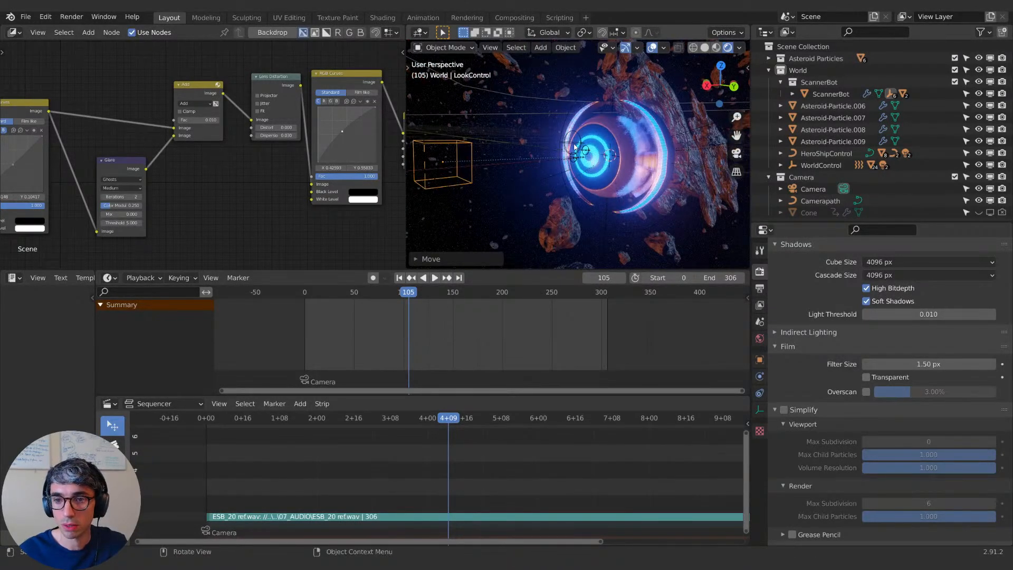
Step: Try moving the ScannerBot's small eye controls, including IrisControl, to test the iris
click(574, 147)
key(g)
click(574, 148)
click(584, 152)
key(g)
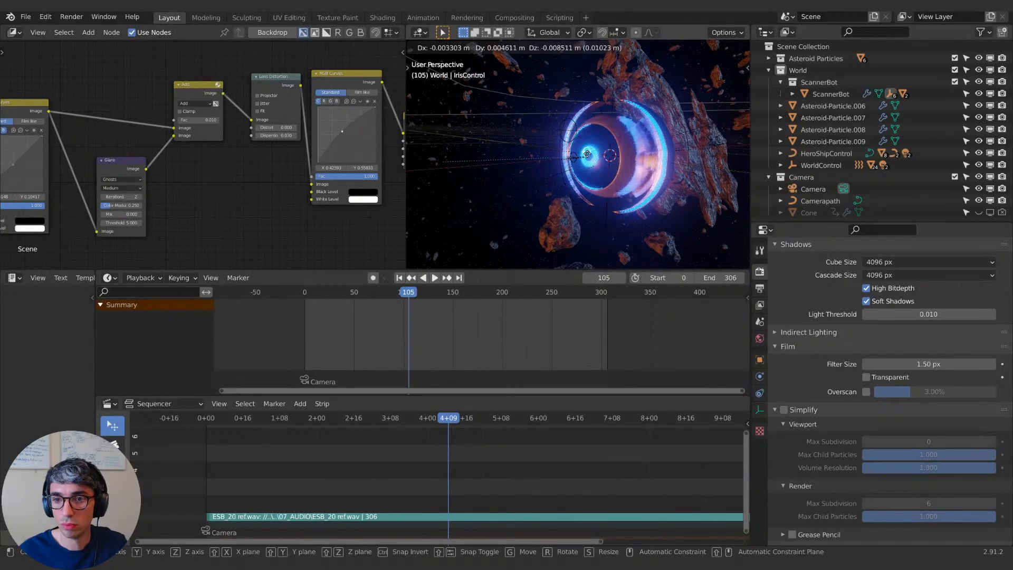
click(586, 155)
Step: Try moving IrisControl.002 and OuterIrisControl to test the remaining rings of the ScannerBot's eye
click(574, 162)
key(g)
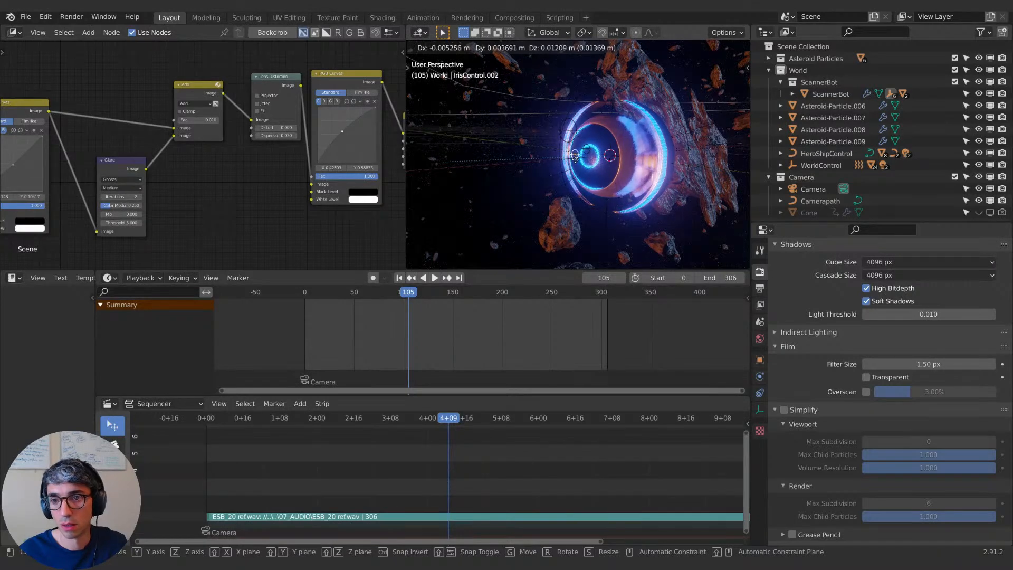
click(576, 156)
click(587, 154)
key(g)
click(587, 154)
click(577, 152)
key(g)
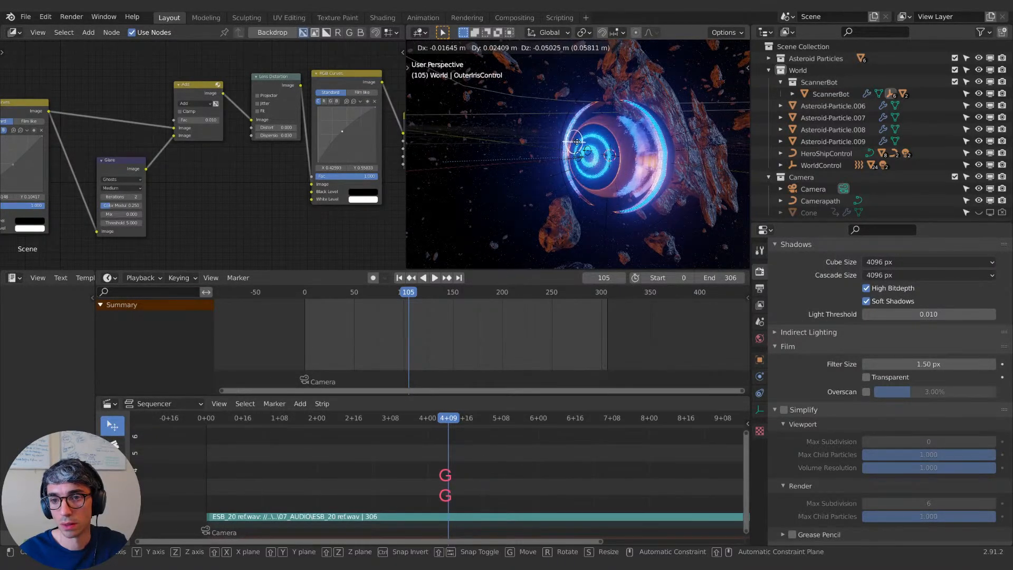
click(581, 145)
Step: Snap the 3D cursor to the origin of HeroShipControl
middle_drag(605, 165, 635, 192)
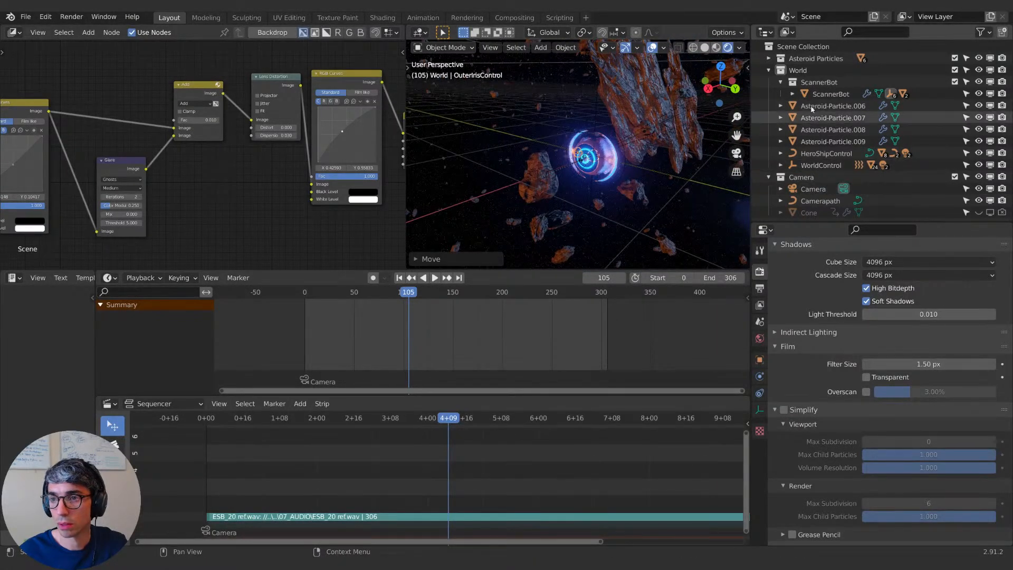
scroll(820, 132, down, 1)
click(831, 93)
middle_drag(599, 228, 609, 175)
scroll(556, 211, down, 5)
scroll(578, 199, down, 5)
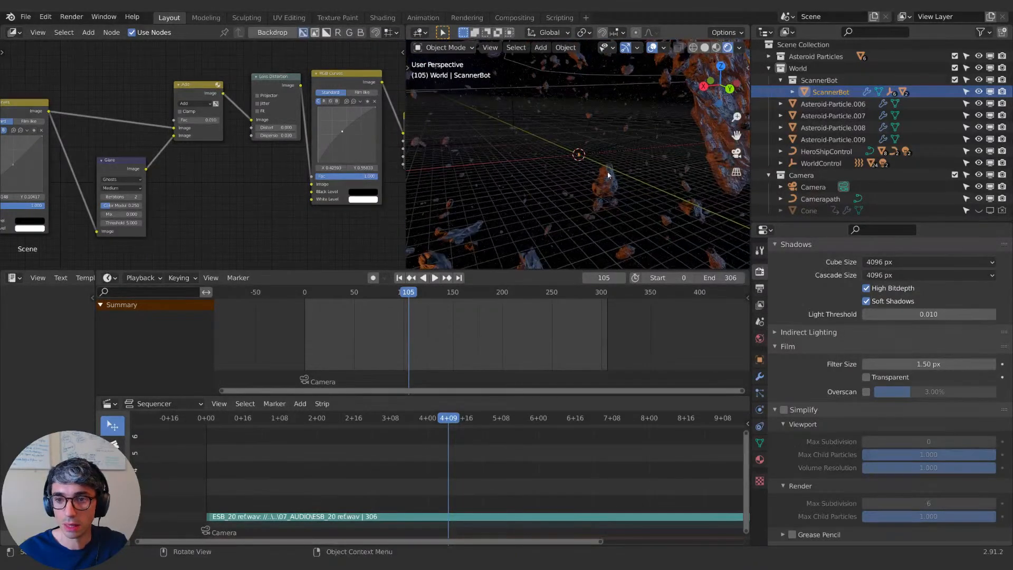
click(818, 153)
key(shift+s)
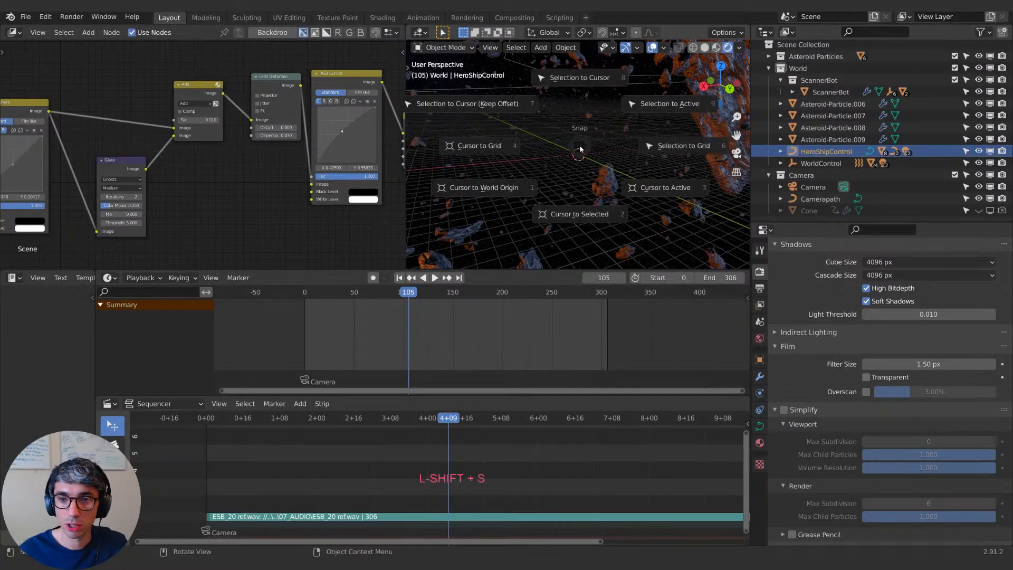
click(582, 190)
Step: Snap the ScannerBot object to the 3D cursor at the hero ship
click(832, 93)
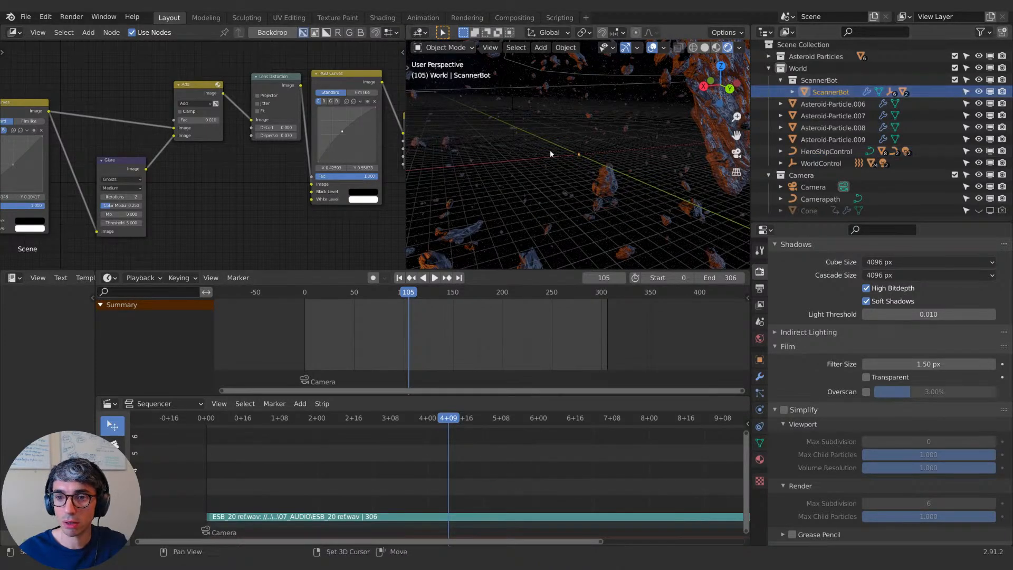
key(shift+s)
click(551, 83)
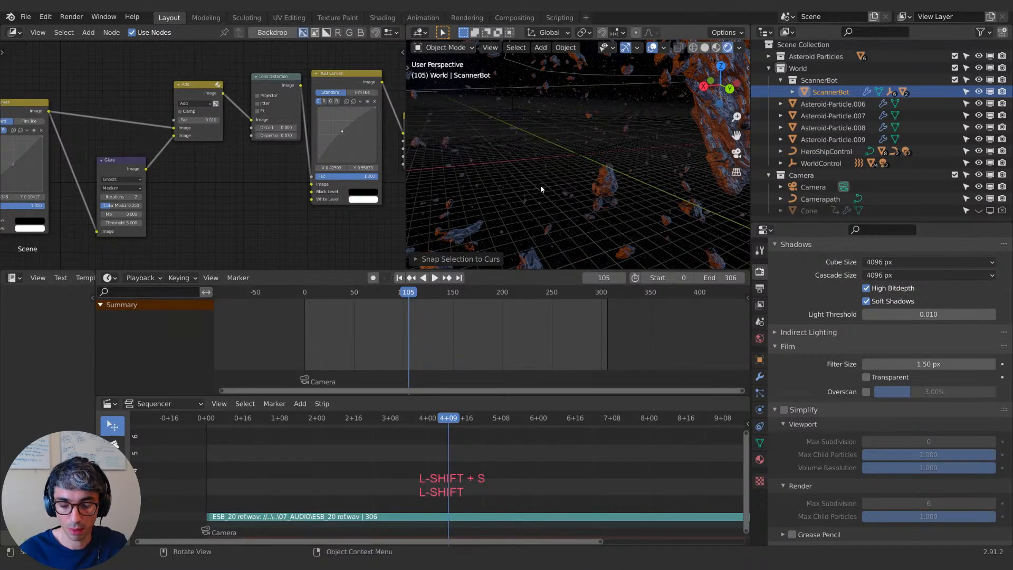
scroll(581, 182, up, 6)
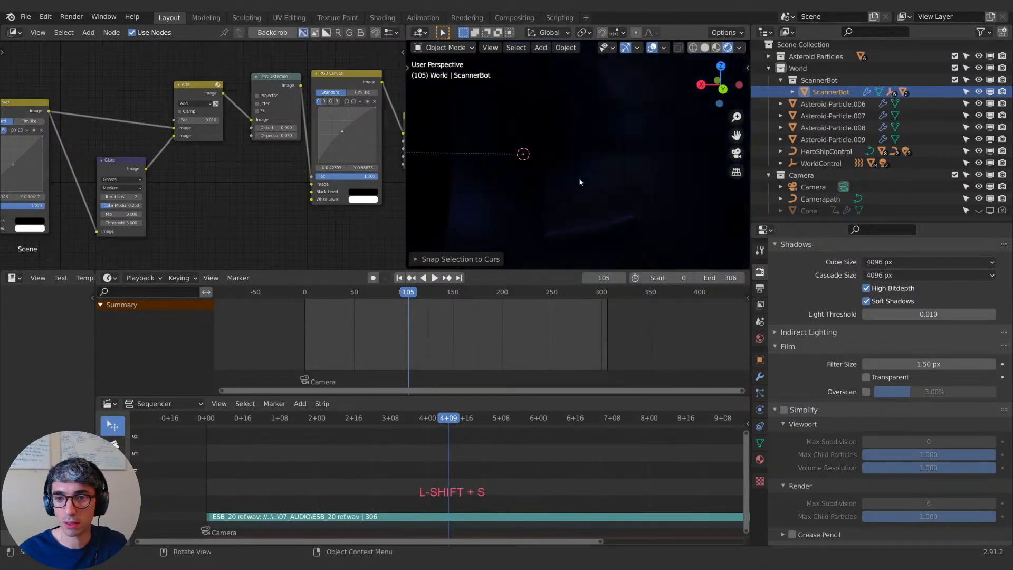
Step: Try moving the ScannerBot along the global X axis ahead of the hero ship
scroll(585, 179, down, 7)
middle_drag(676, 132, 525, 114)
scroll(642, 152, down, 2)
scroll(579, 109, down, 6)
scroll(523, 119, up, 2)
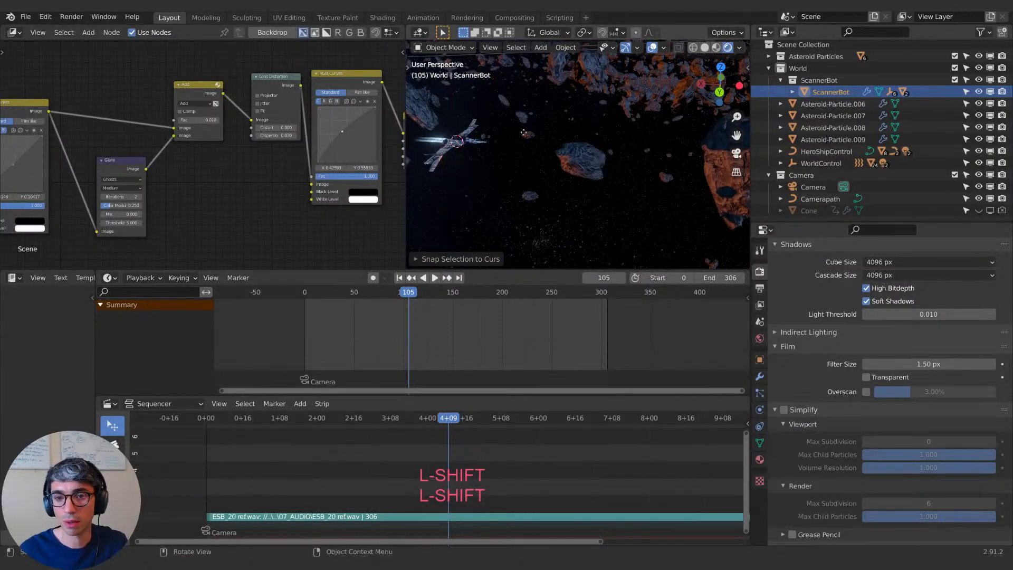
key(g)
key(x)
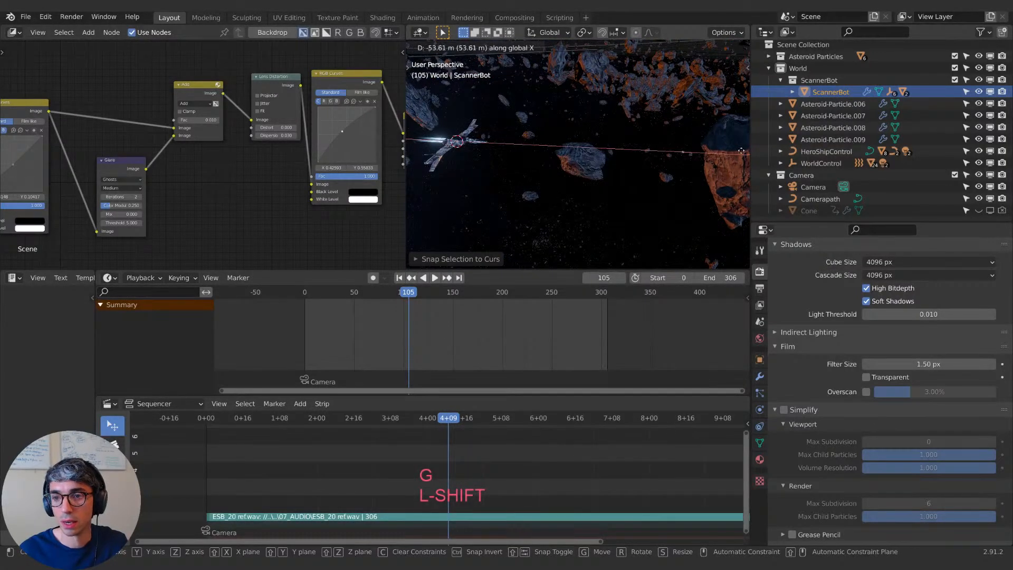
click(741, 150)
shift+middle_drag(658, 154, 597, 158)
key(g)
key(x)
click(742, 172)
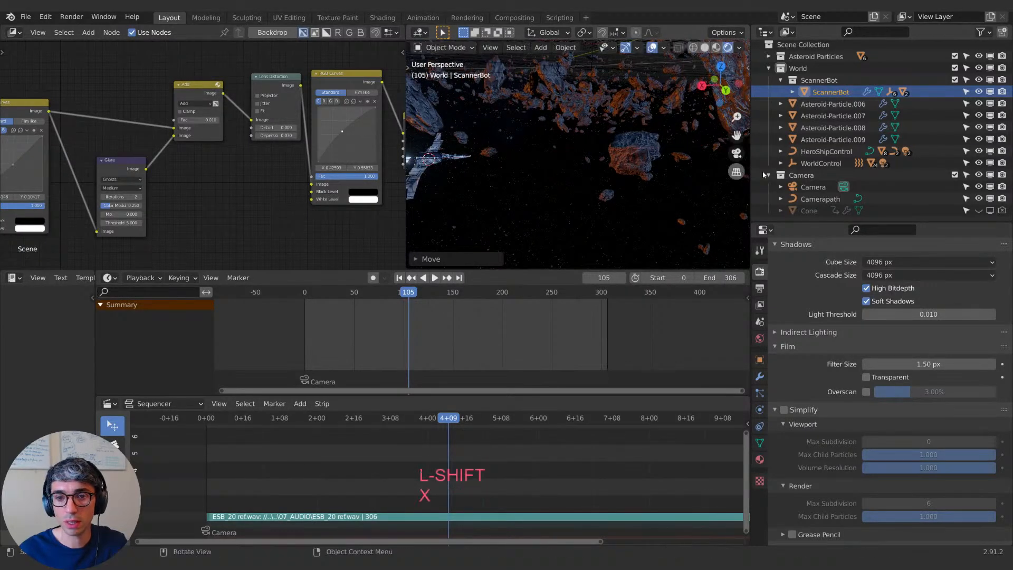
Step: Undo the ScannerBot's move along X to bring it back to the hero ship
shift+middle_drag(533, 171, 686, 176)
scroll(611, 160, up, 5)
key(g)
key(x)
key(Escape)
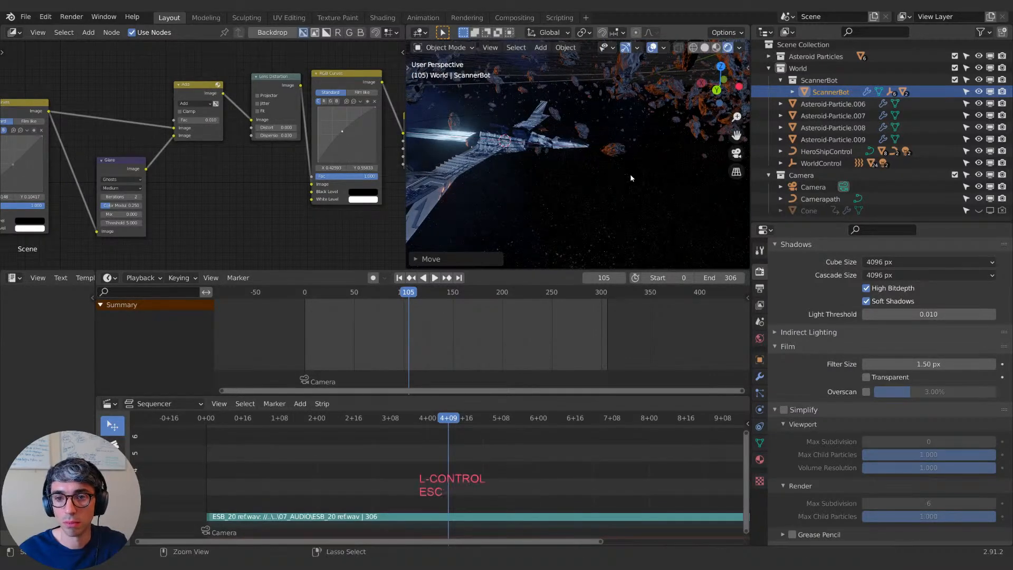
key(ctrl+z)
Step: Switch the viewport to solid shading and raise the ScannerBot along Z above the hero ship's hull
middle_drag(589, 144, 596, 178)
mouse_move(596, 179)
ctrl+middle_down()
mouse_move(656, 218)
mouse_move(640, 191)
mouse_move(620, 211)
mouse_move(606, 198)
ctrl+middle_up()
click(705, 47)
key(g)
key(z)
click(553, 139)
shift+middle_drag(520, 140, 567, 151)
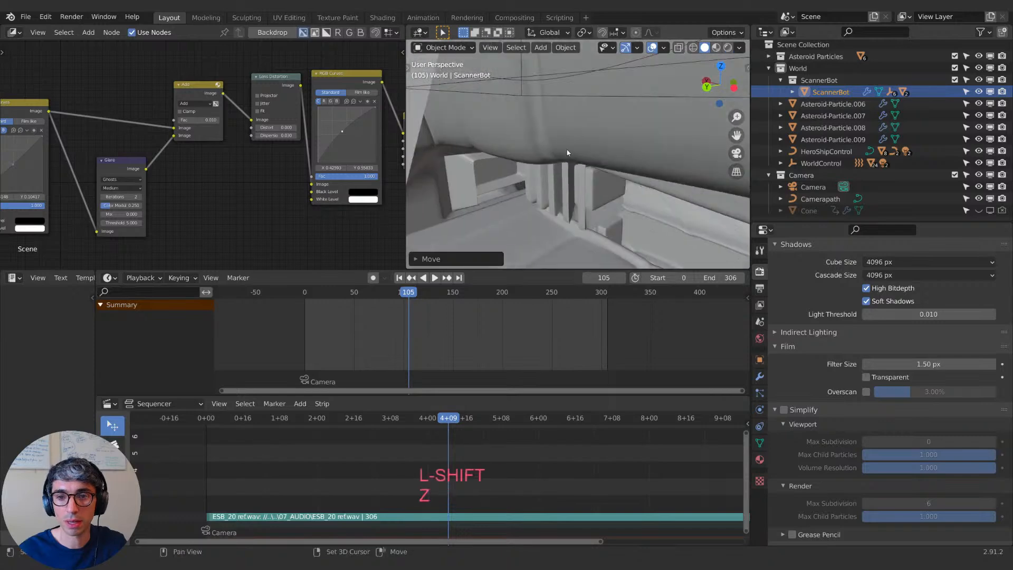
scroll(569, 152, down, 4)
Step: Rotate the ScannerBot about the global Z axis so its eye faces the ship's nose
key(r)
key(z)
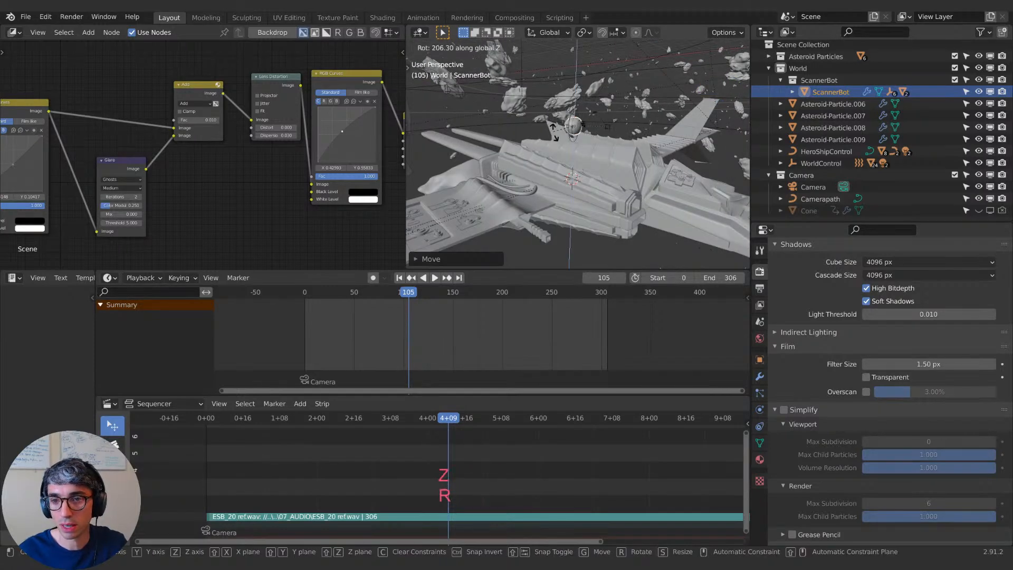
click(565, 122)
middle_drag(564, 122, 521, 144)
key(r)
key(z)
right_click(519, 146)
shift+middle_drag(422, 159, 555, 156)
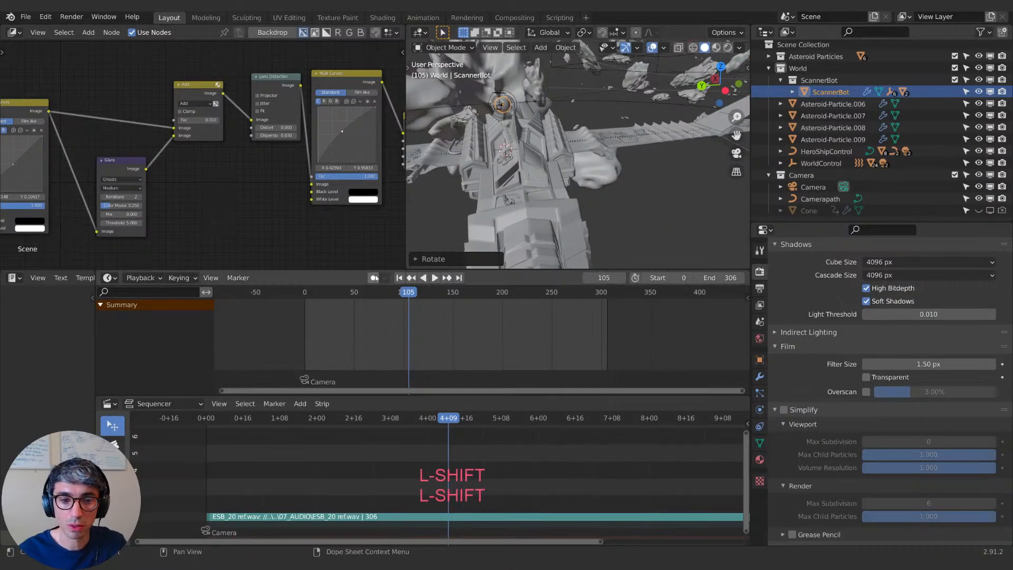
Step: Close the sequencer area and extend the 3D viewport downward to see the ScannerBot and ship larger
drag(97, 391, 108, 422)
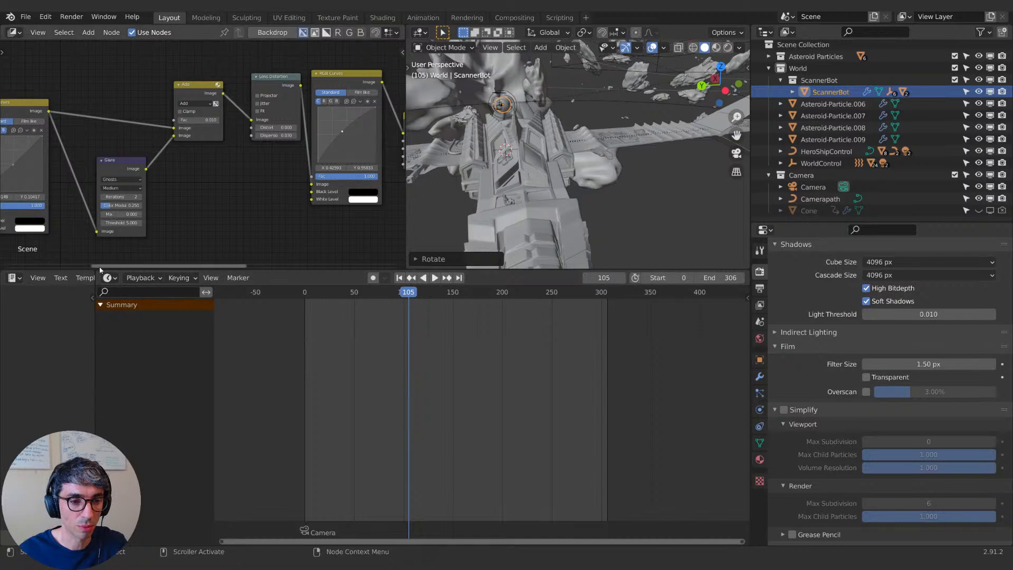
drag(103, 269, 161, 449)
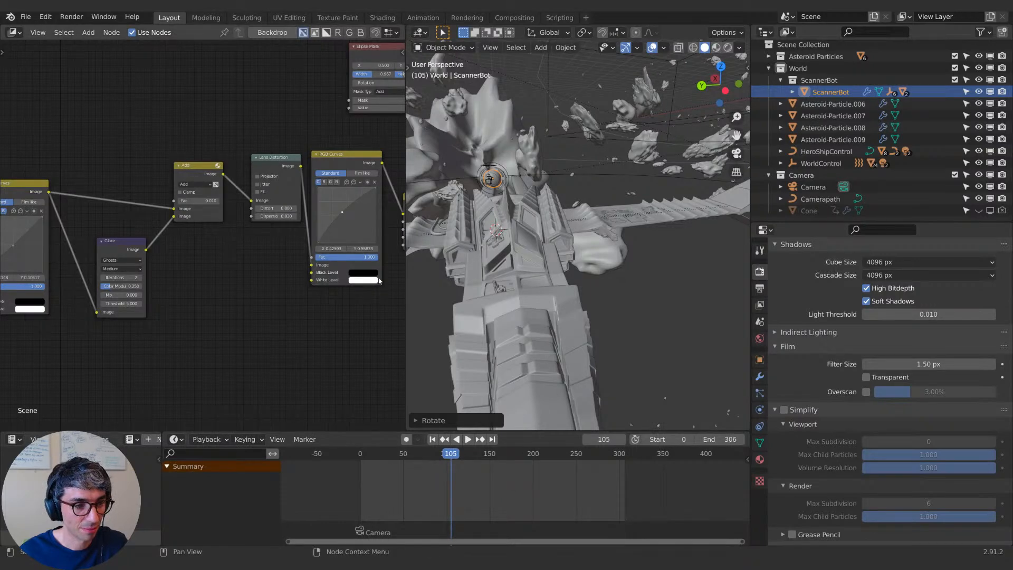
shift+middle_drag(508, 246, 527, 255)
scroll(508, 248, down, 2)
scroll(508, 249, up, 6)
scroll(505, 230, down, 5)
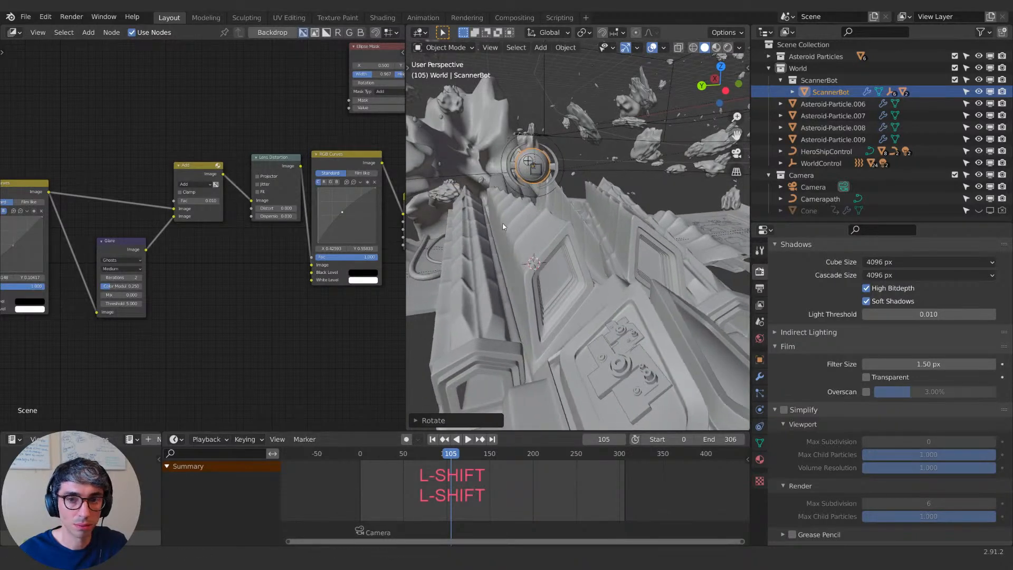
middle_drag(561, 277, 549, 270)
middle_drag(544, 256, 523, 256)
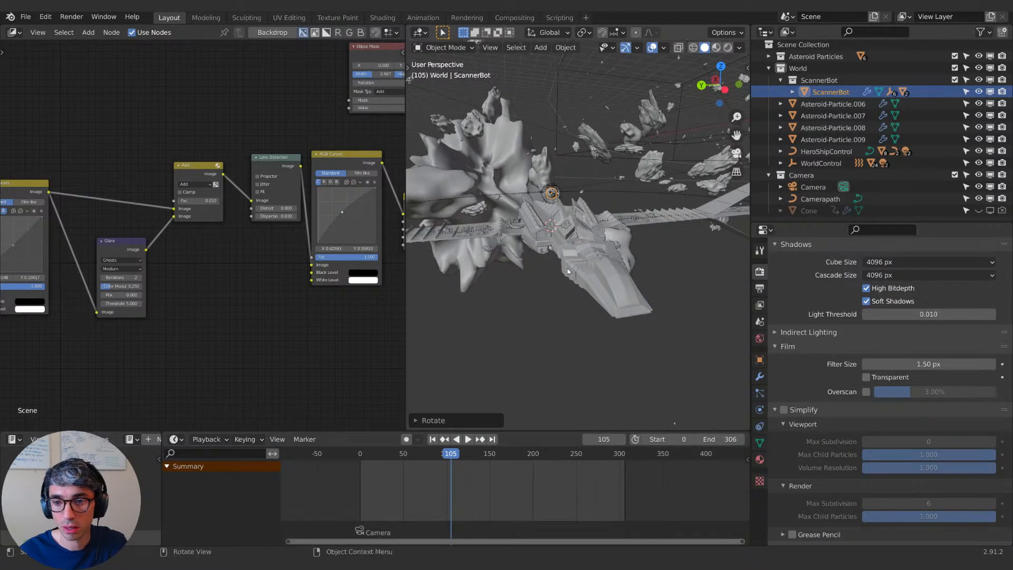
Step: Move the ScannerBot forward along X and lower it along Z onto the hull in front of the cockpit
middle_drag(611, 268, 541, 207)
key(g)
key(x)
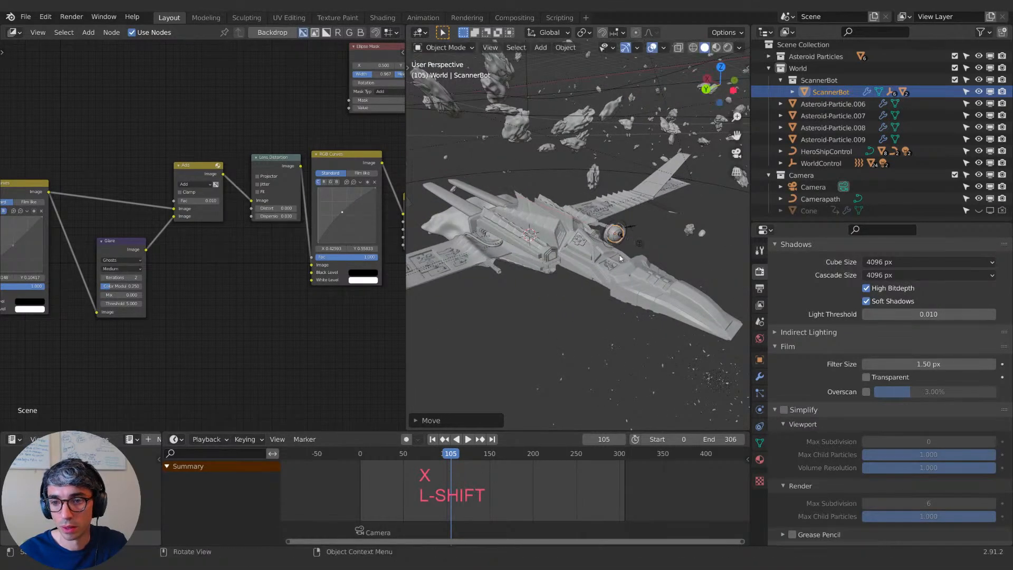
click(604, 253)
middle_drag(498, 209, 505, 226)
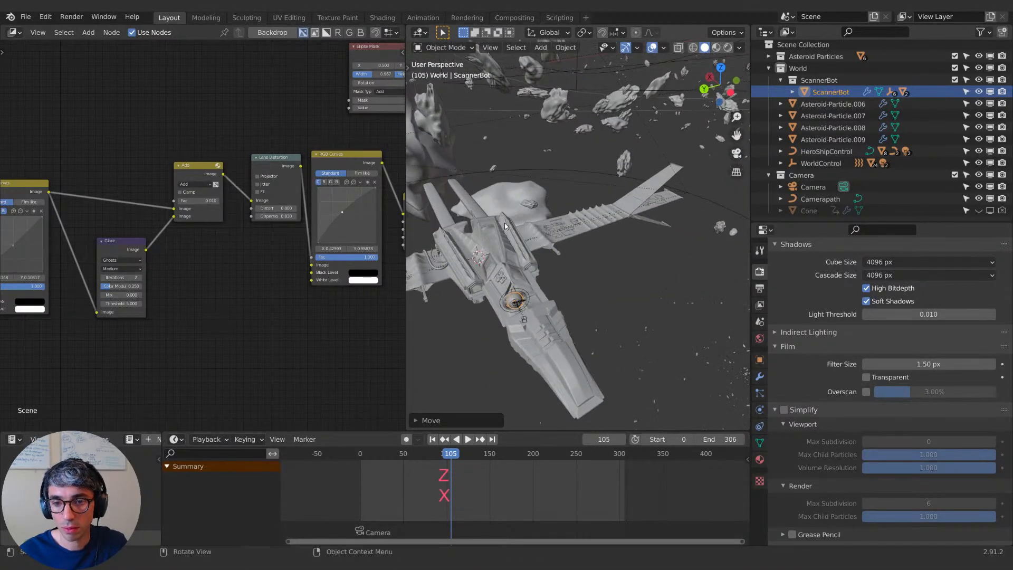
click(439, 310)
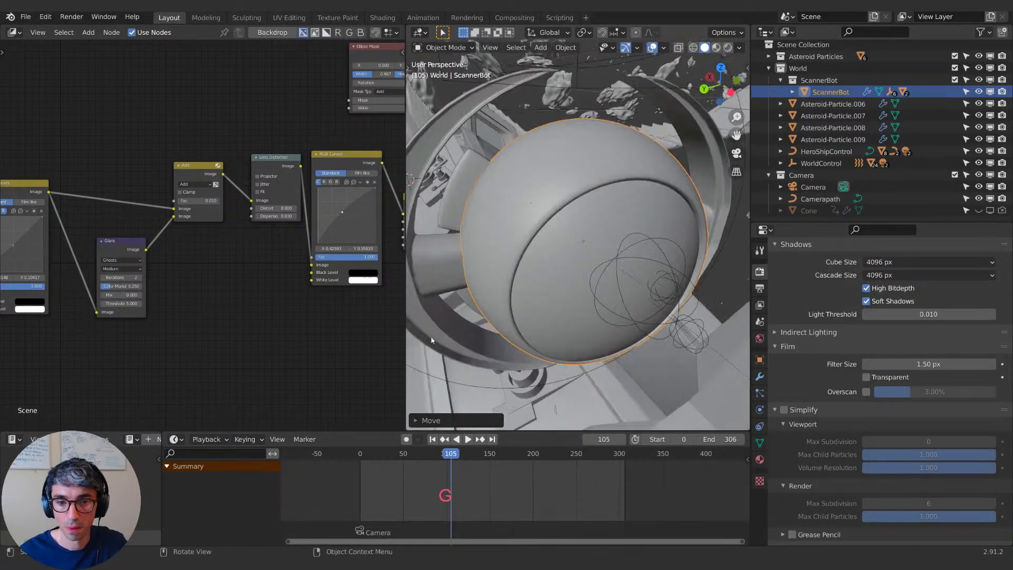
Step: Widen the 3D viewport by closing the compositor node editor beside it
drag(405, 361, 230, 362)
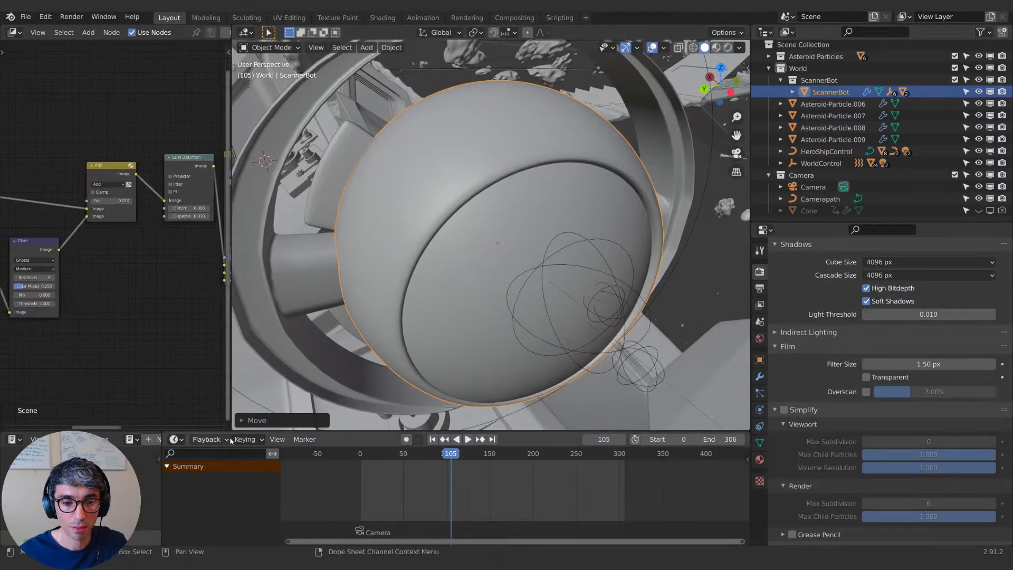
drag(229, 429, 175, 406)
scroll(377, 364, down, 9)
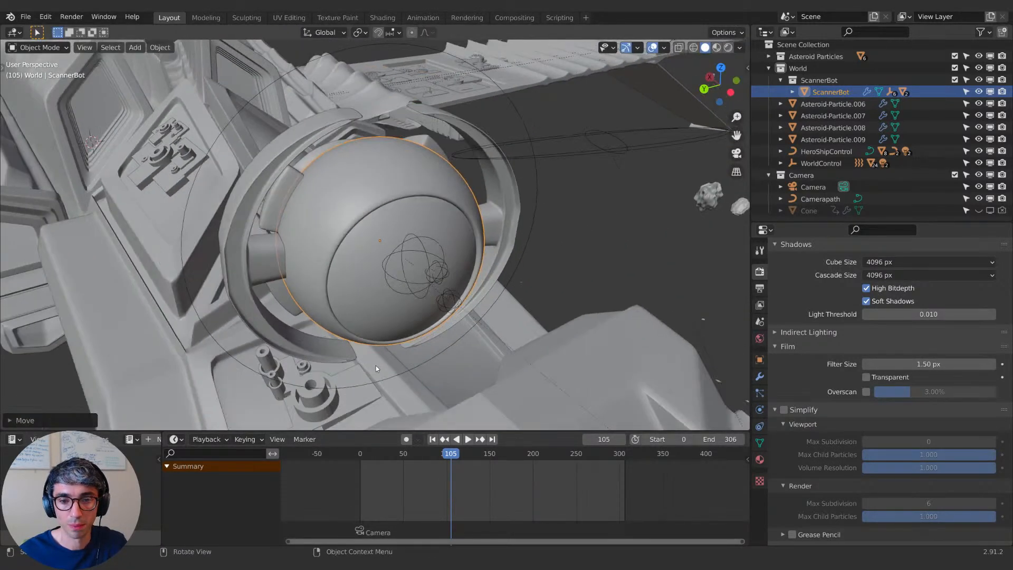
Step: Adjust the ScannerBot's position along X and Z so it sits closer to the recess behind the ship's nose
middle_drag(422, 352, 492, 320)
key(g)
key(x)
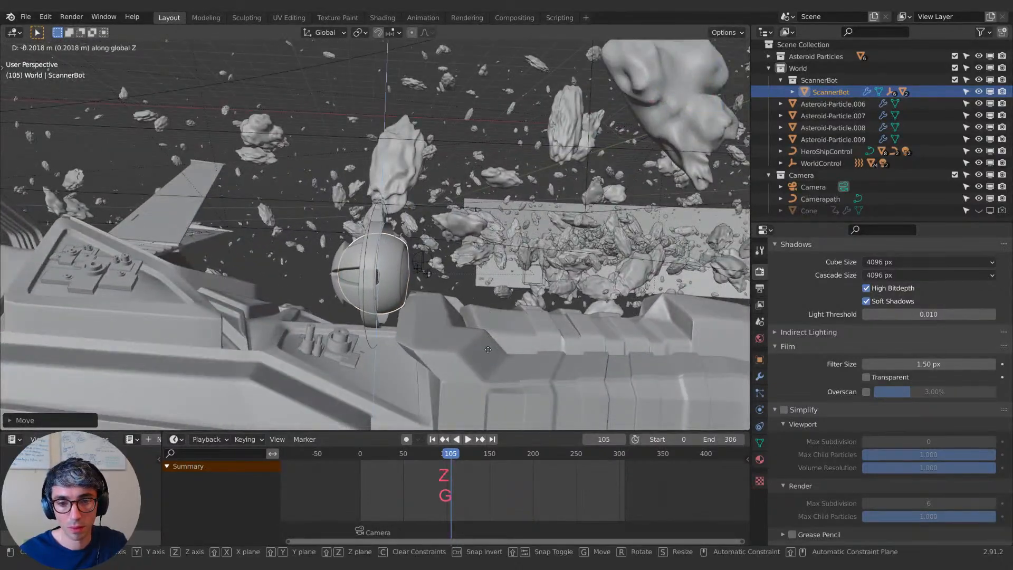
click(422, 337)
Step: Rotate the ScannerBot about Z to align with the ship's nose and lower it about 0.07 m along Z
middle_drag(413, 335, 331, 287)
key(r)
key(z)
scroll(411, 275, up, 2)
key(g)
key(z)
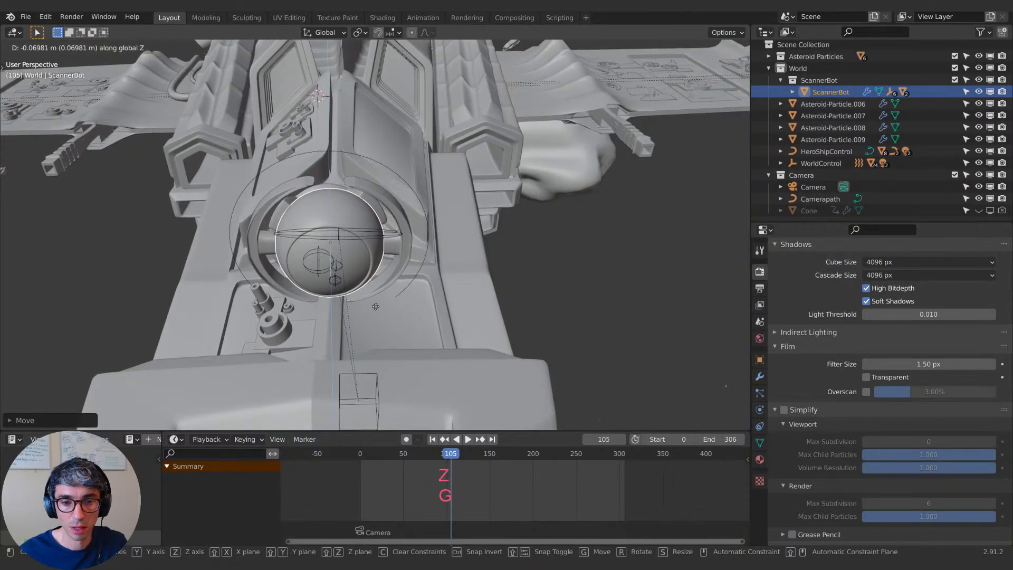
click(373, 309)
Step: Deselect the ScannerBot and switch the viewport to rendered shading to check its placement on the ship
middle_drag(373, 310, 458, 276)
shift+middle_drag(369, 344, 451, 334)
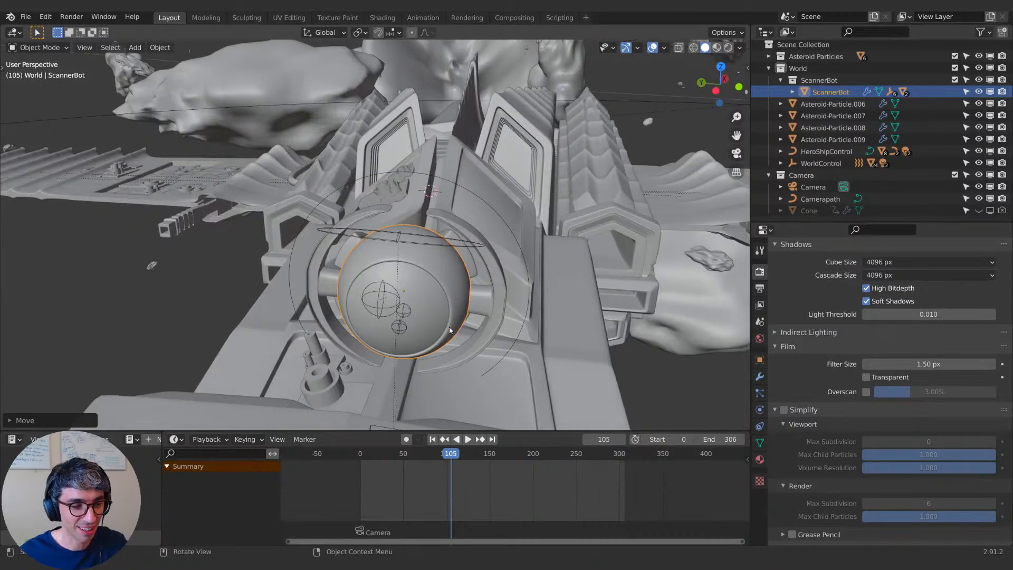
middle_drag(377, 335, 309, 326)
scroll(334, 332, down, 6)
scroll(330, 336, down, 3)
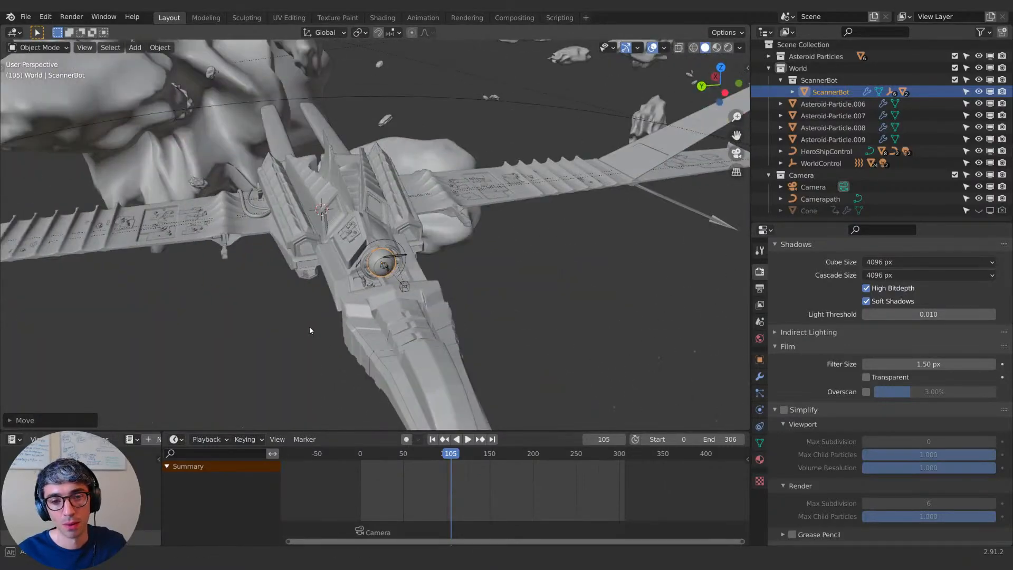
middle_drag(433, 343, 473, 252)
click(515, 346)
click(728, 48)
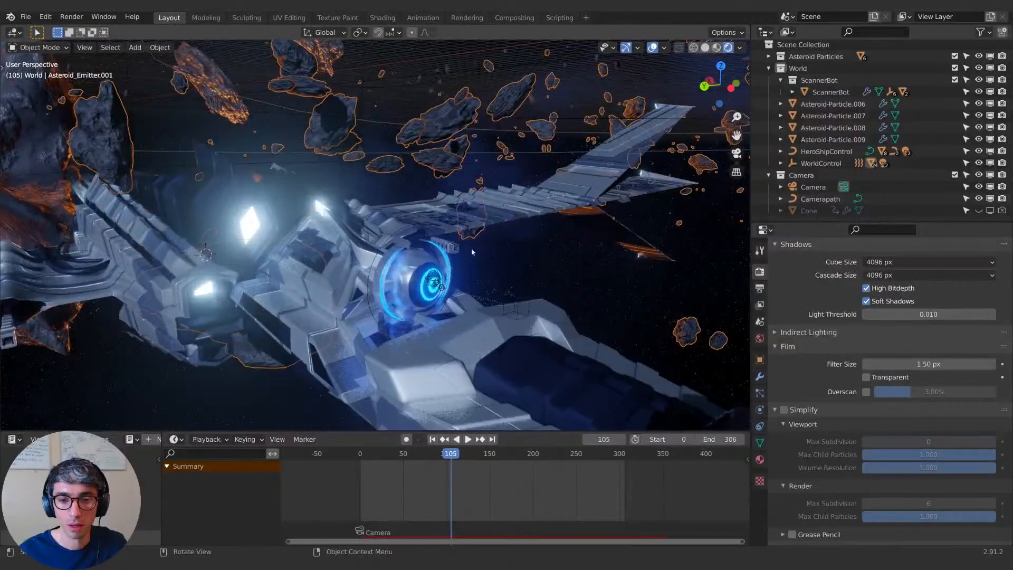
Step: Rotate the ScannerJet-Control ring about the global X axis until it lies nearly flat around the ScannerBot
click(386, 257)
key(r)
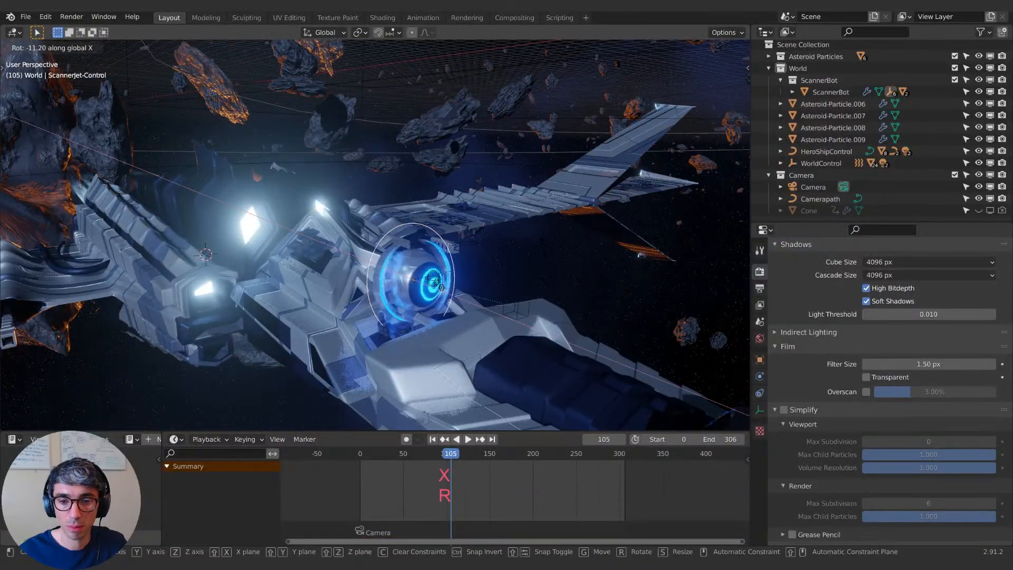
click(422, 173)
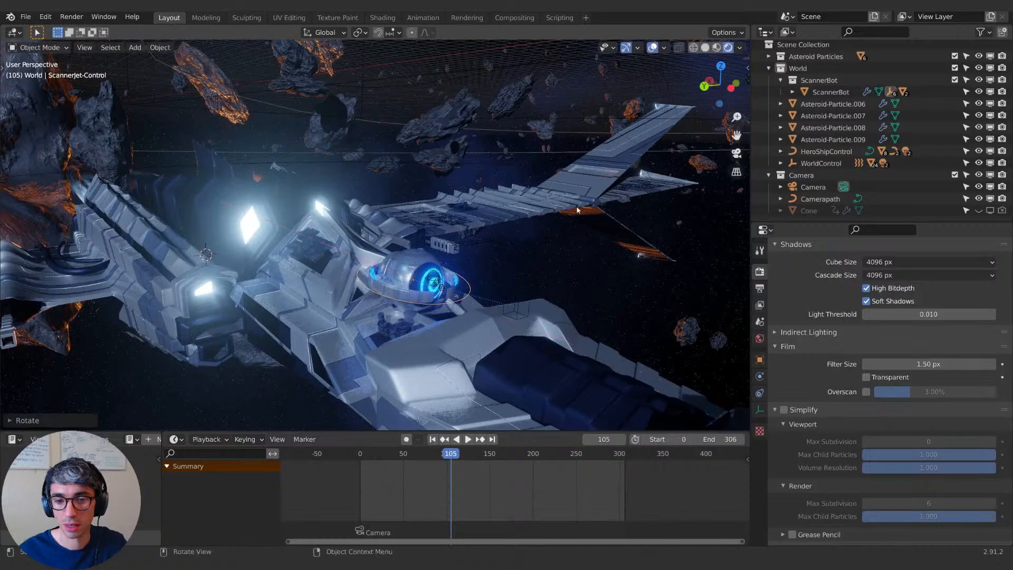
middle_drag(574, 208, 538, 212)
key(g)
key(z)
key(Escape)
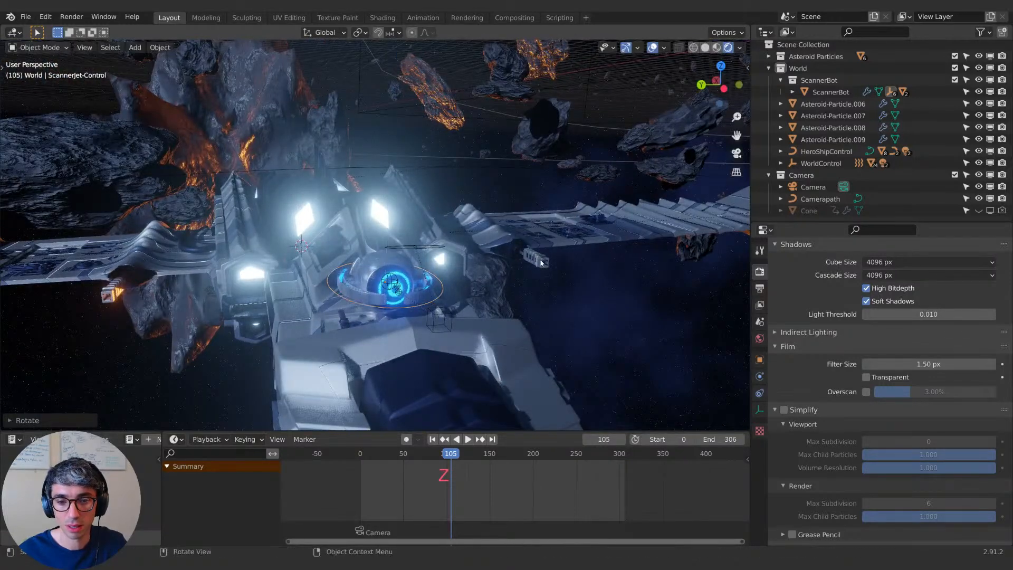
middle_drag(541, 261, 598, 168)
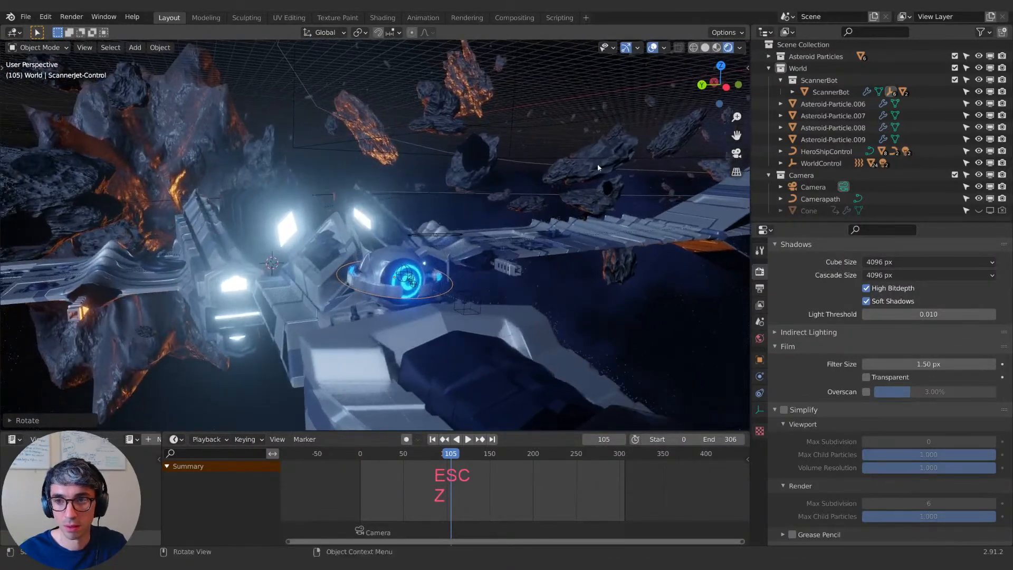
Step: Tilt the ScannerJet-Control ring with a free rotation so the jets sit at an angle beside the eye
key(r)
key(x)
key(Escape)
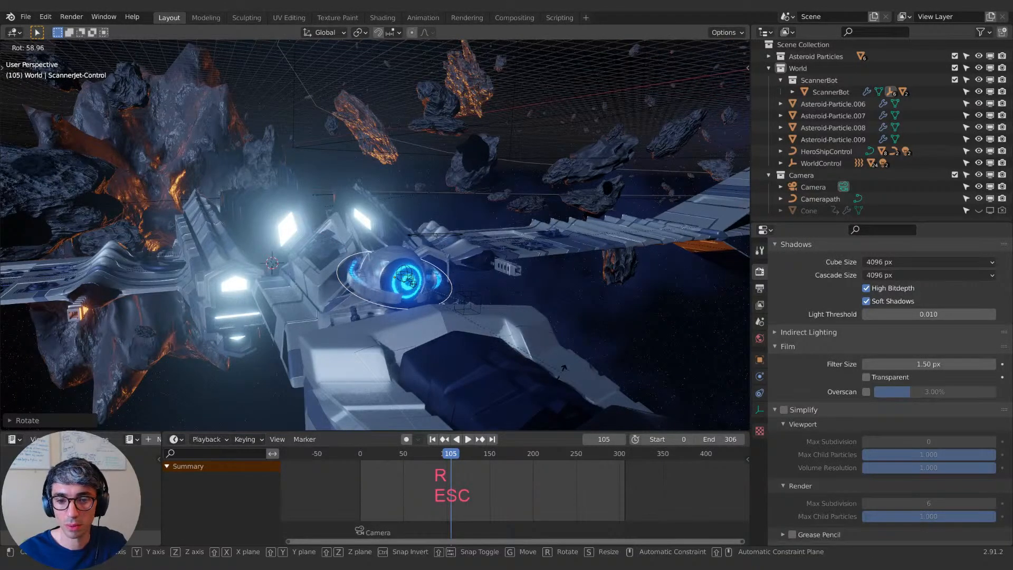
click(556, 353)
key(r)
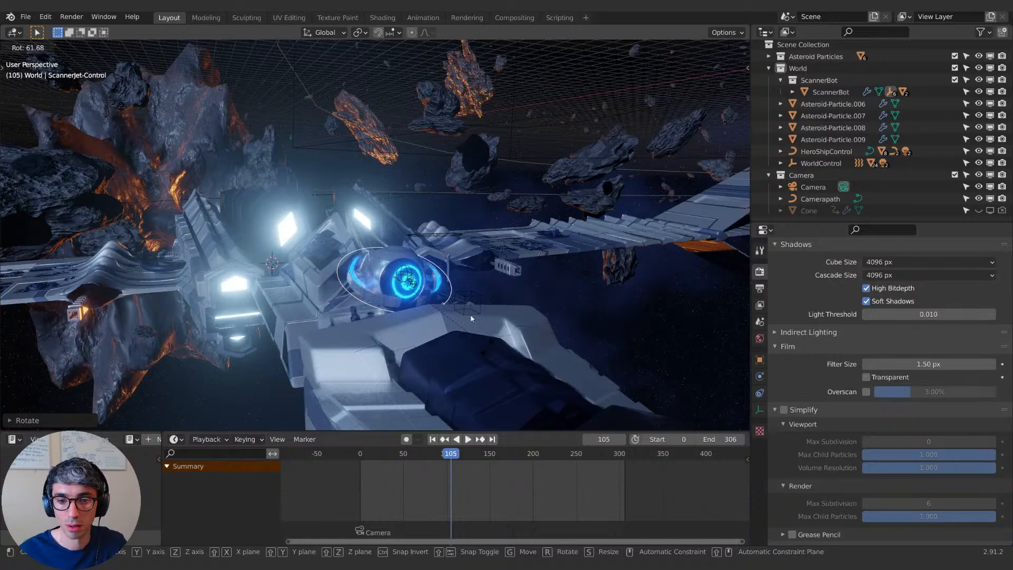
Step: Lower the ScannerBot slightly along global Z to seat it behind the ship's nose
click(384, 264)
key(g)
key(z)
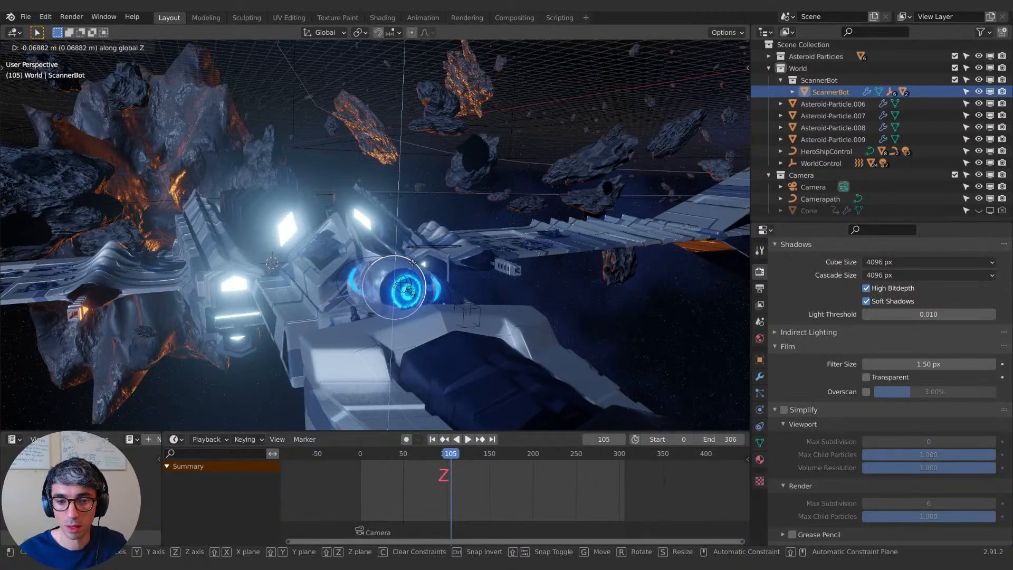
click(410, 267)
middle_drag(410, 268, 471, 288)
key(g)
key(z)
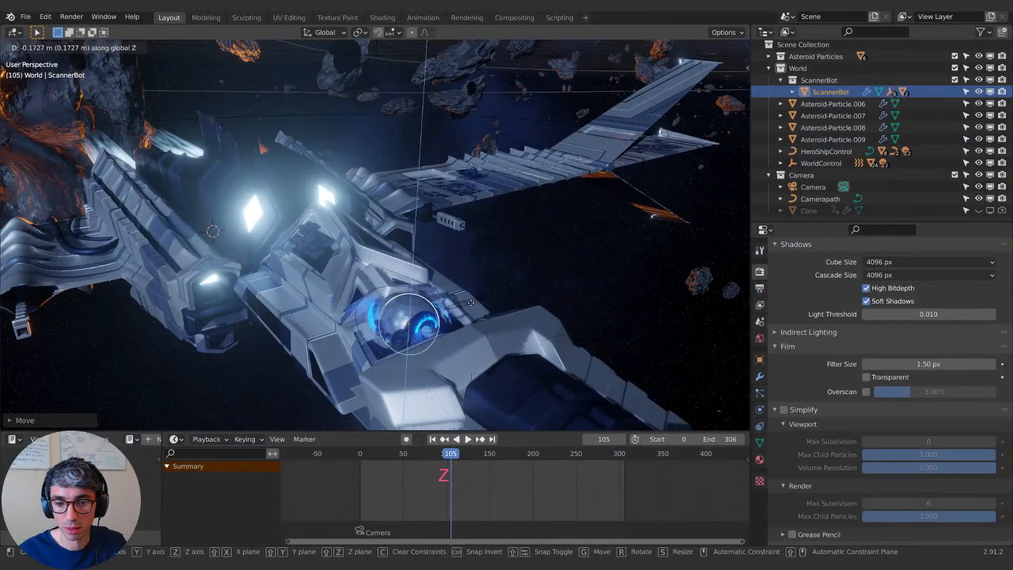
click(473, 288)
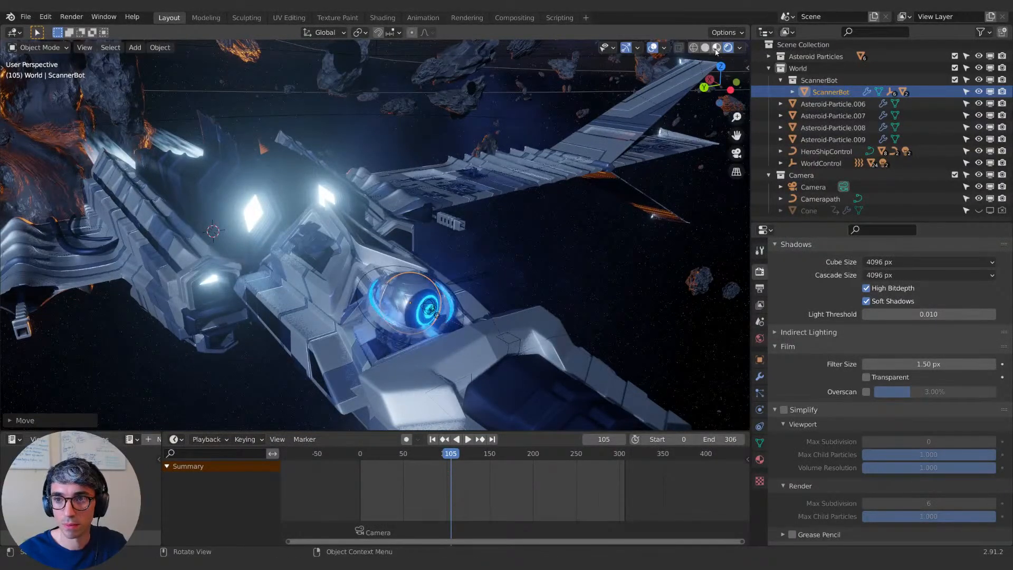
Step: Switch the viewport to solid shading and shift the ScannerBot along global X over the ship's deck
click(705, 47)
mouse_move(514, 269)
middle_down()
mouse_move(449, 261)
mouse_move(423, 280)
mouse_move(511, 264)
mouse_move(452, 293)
mouse_move(366, 291)
mouse_move(432, 267)
mouse_move(451, 283)
mouse_move(220, 242)
mouse_move(415, 270)
mouse_move(364, 267)
mouse_move(368, 315)
mouse_move(382, 273)
middle_up()
key(g)
key(x)
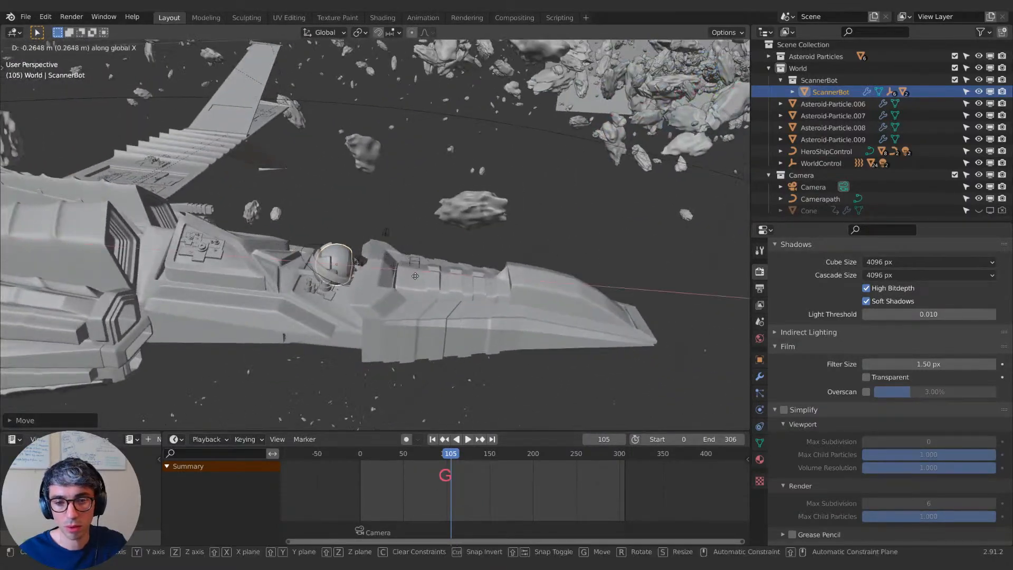
click(471, 279)
Step: Raise the ScannerBot along global Z and shift it along global X above the recess behind the nose
middle_drag(470, 279, 539, 296)
key(g)
key(z)
click(352, 242)
key(g)
key(z)
key(g)
key(z)
key(g)
key(x)
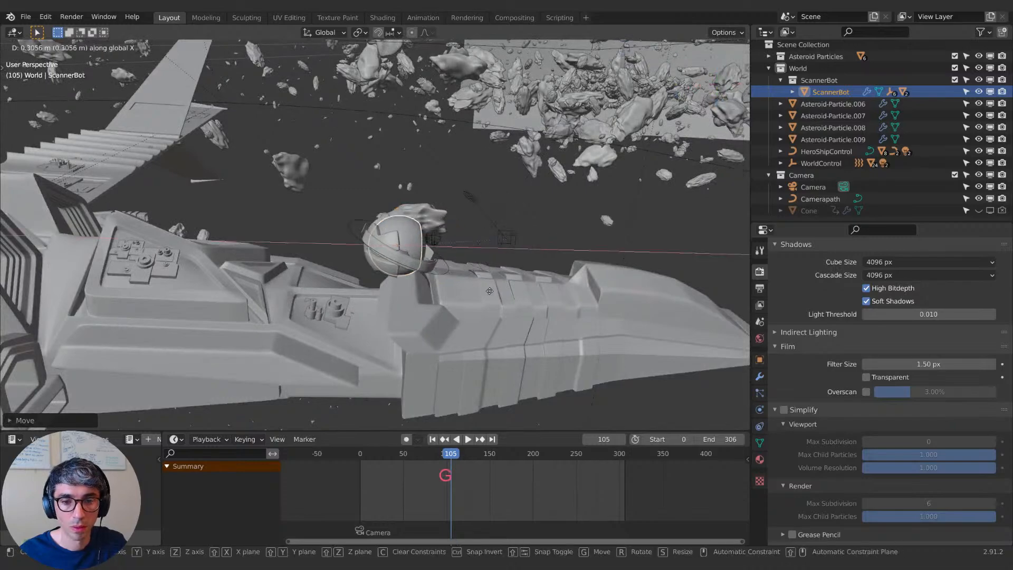
click(415, 282)
Step: Rotate the ScannerJet-Control ring so the jets stand upright around the ScannerBot
middle_drag(415, 282, 281, 238)
middle_drag(350, 258, 321, 240)
click(344, 261)
click(348, 261)
key(r)
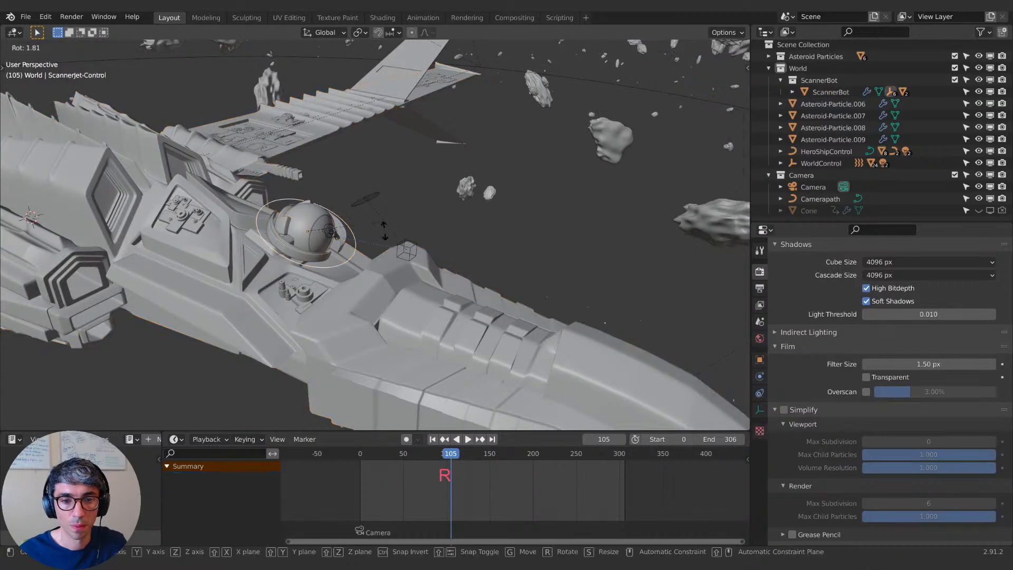
click(222, 199)
Step: Adjust the ScannerBot's height above the deck recess along global Z
middle_drag(222, 199, 454, 206)
middle_drag(405, 183, 406, 222)
key(z)
click(281, 228)
key(g)
key(z)
click(364, 240)
click(346, 236)
Step: Move the ScannerBot about -0.1 m along global X, away from the nose section
click(331, 302)
mouse_move(331, 302)
middle_down()
mouse_move(362, 301)
mouse_move(283, 323)
mouse_move(338, 290)
middle_up()
key(g)
key(x)
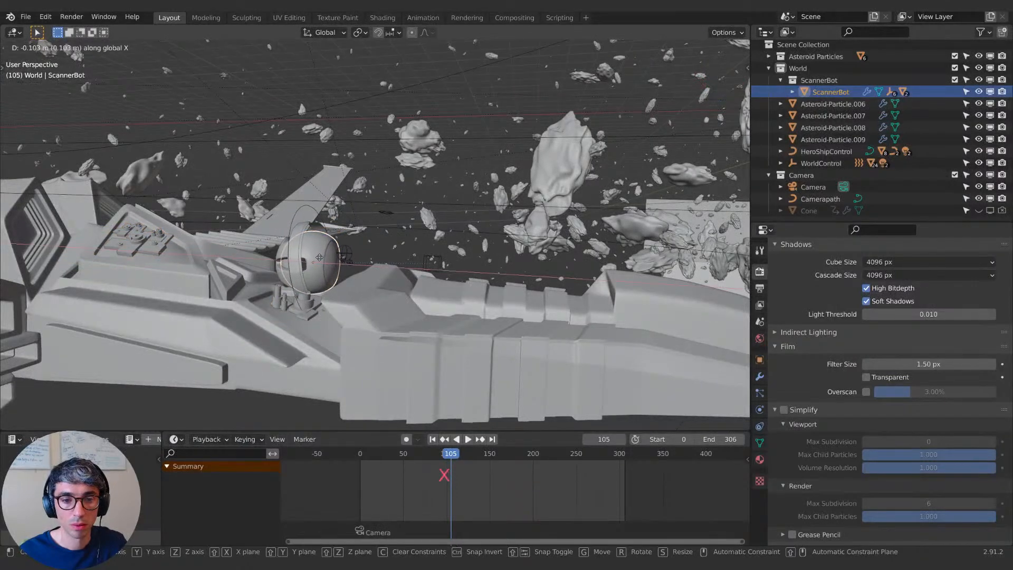
click(318, 257)
Step: Inspect the ScannerBot's placement from the front of the ship in rendered shading with the viewport overlays hidden
middle_drag(317, 257, 396, 227)
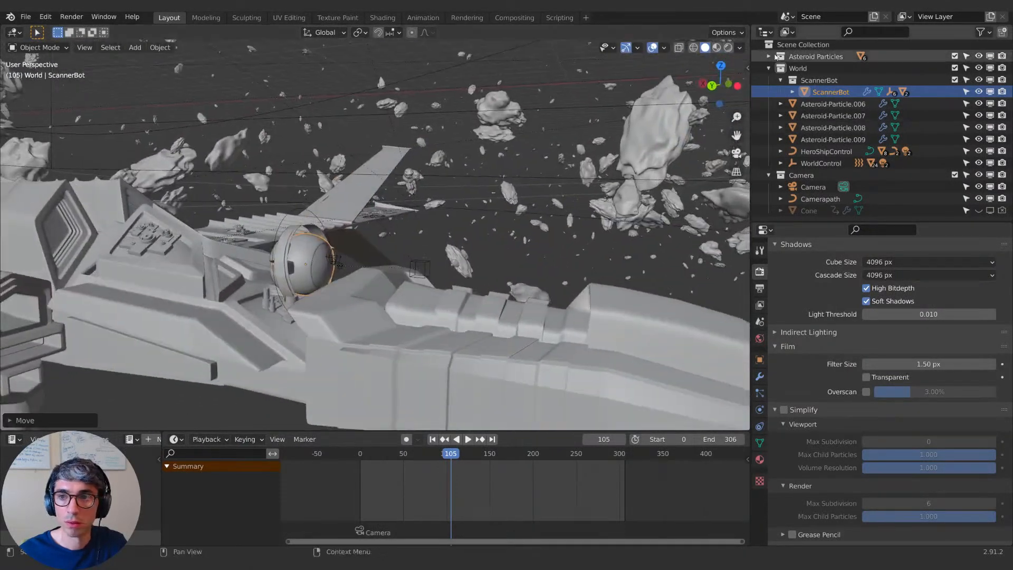
click(729, 49)
middle_drag(447, 249, 468, 230)
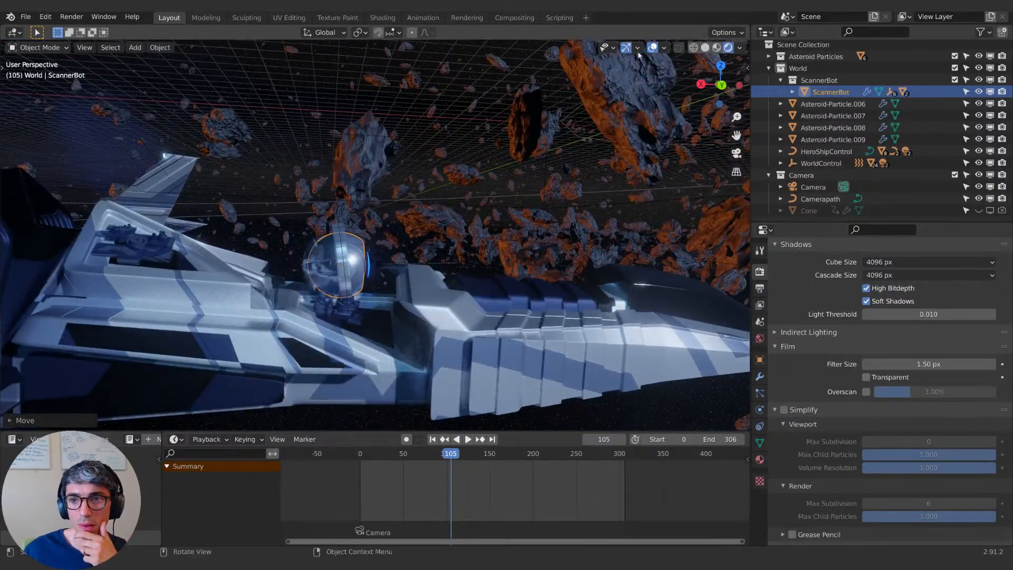
click(652, 48)
middle_drag(533, 214, 372, 290)
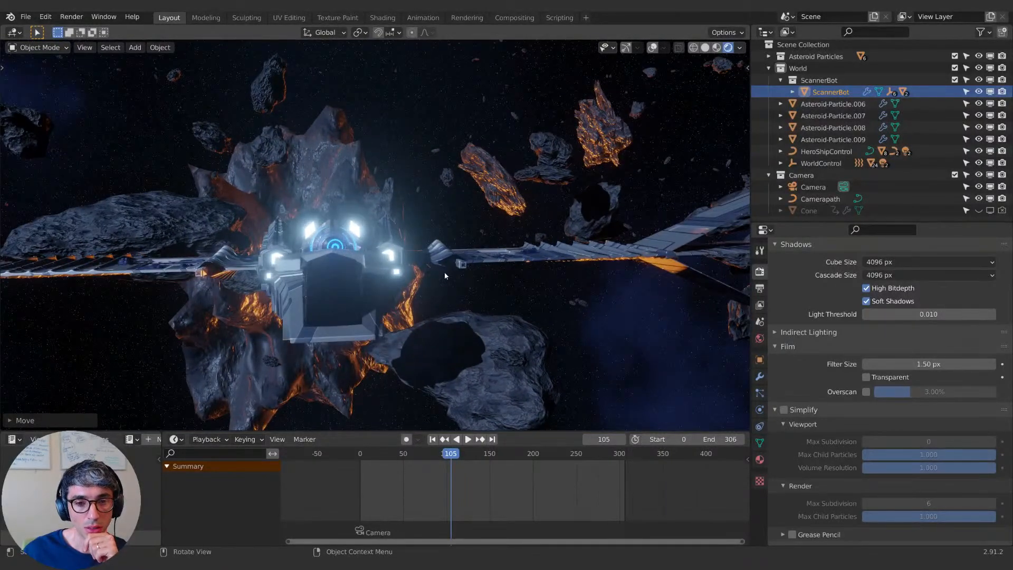
Step: Raise the ScannerBot about 0.16 m along global Z so its eye shows above the nose
click(327, 240)
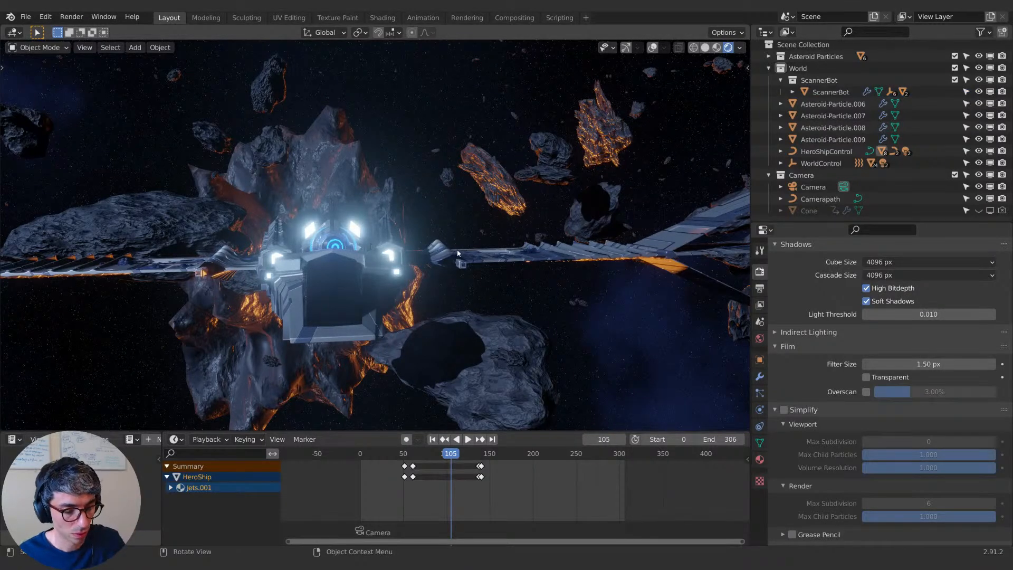
key(z)
click(378, 231)
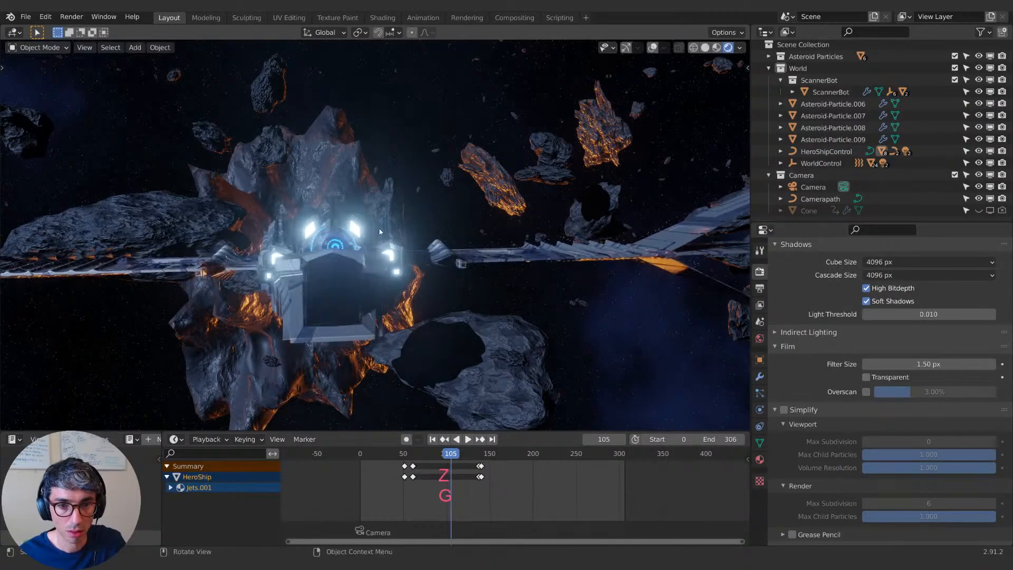
click(331, 238)
key(g)
key(z)
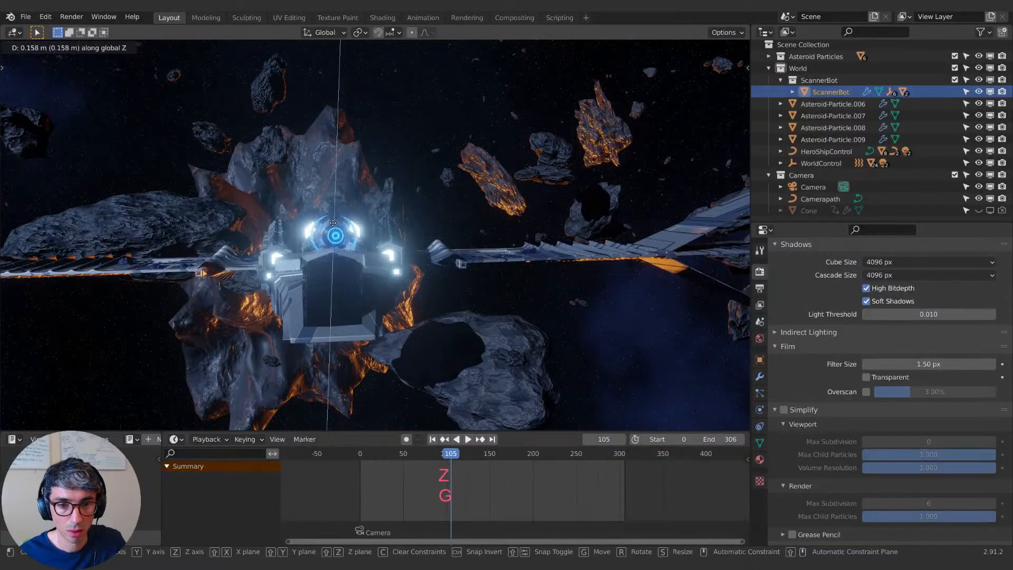
click(333, 223)
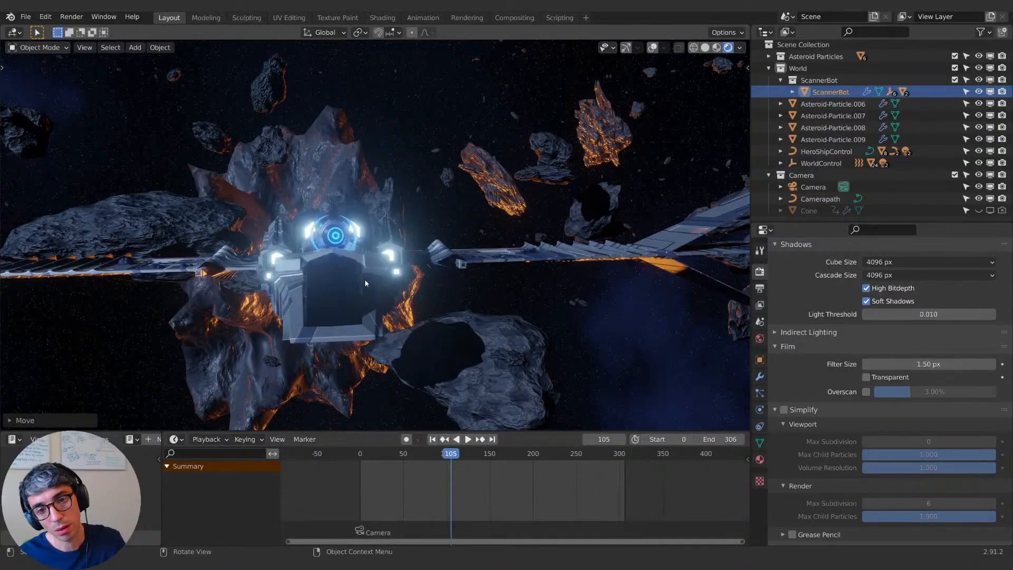
Step: Deselect everything and return the viewport to solid shading
scroll(365, 280, up, 2)
middle_drag(365, 279, 393, 317)
scroll(430, 292, up, 2)
key(alt+a)
click(705, 47)
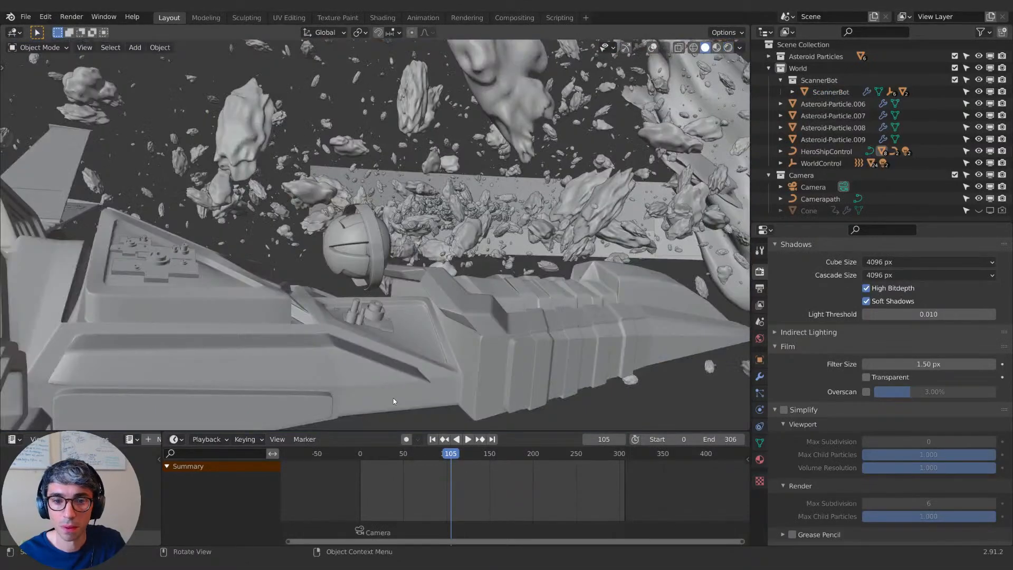
Step: In edit mode, duplicate the ribbed cylinder on the recess panel and slide the copy about 0.2 m along global Y
middle_drag(393, 399, 359, 415)
shift+middle_drag(369, 337, 393, 323)
key(Tab)
click(289, 297)
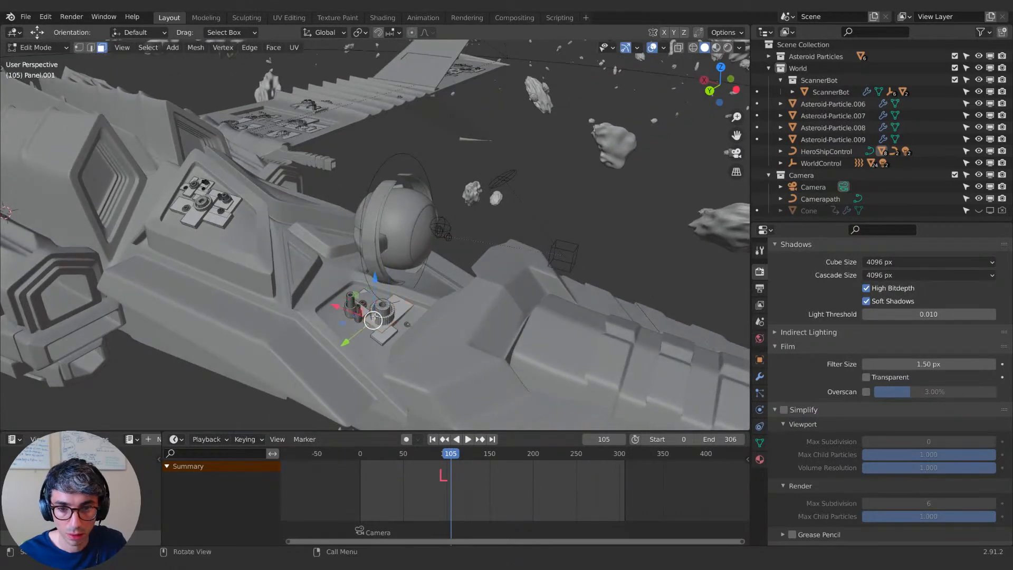
middle_drag(374, 317, 297, 328)
key(shift+d)
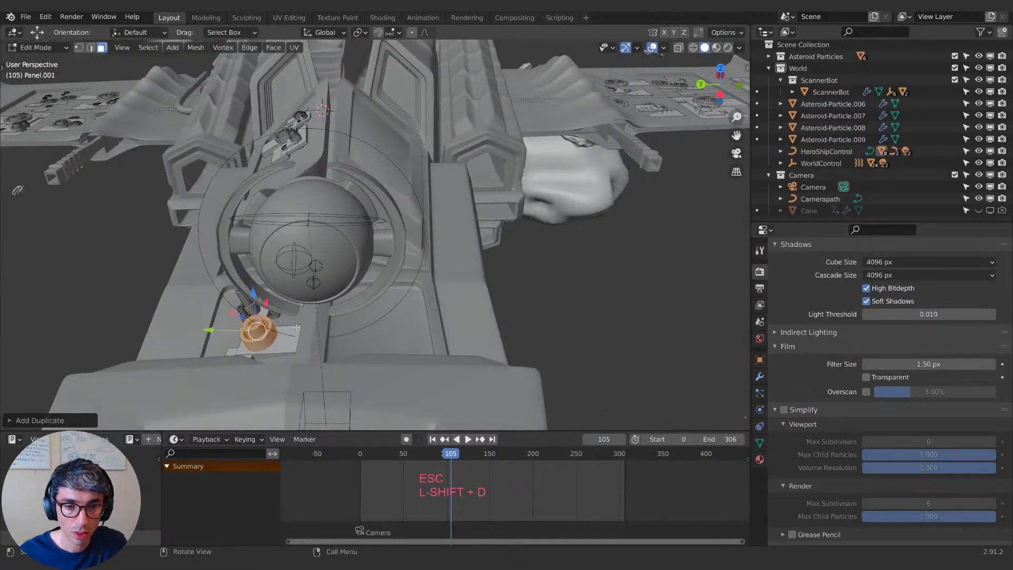
key(y)
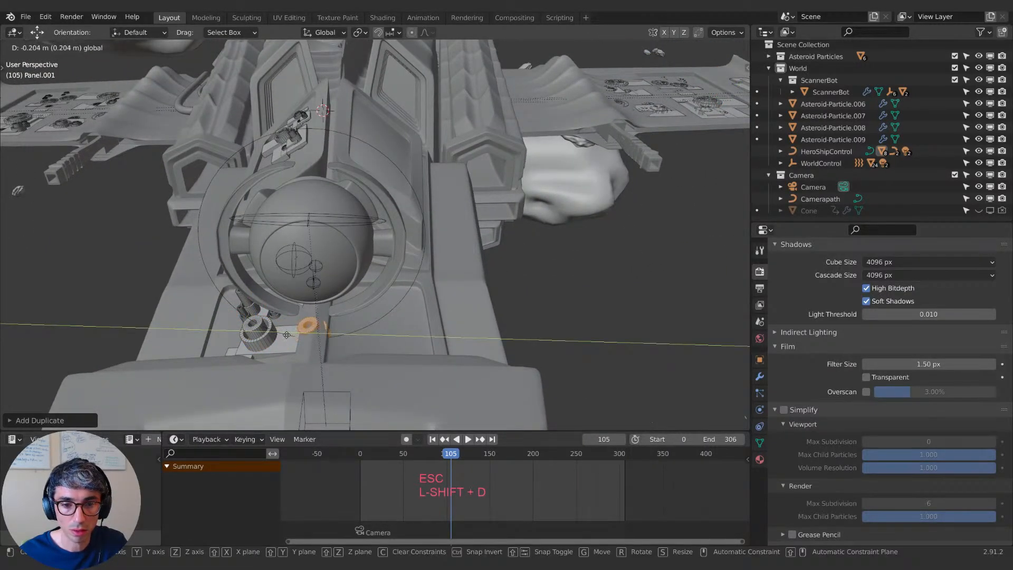
click(286, 335)
Step: Rotate the copied cylinder about X and shift it along Y to centre it beneath the ScannerBot
middle_drag(364, 356, 498, 291)
key(r)
key(x)
click(368, 341)
key(shift+d)
key(y)
click(295, 330)
Step: Set the transform orientation to Normal and stretch the copied cylinder along Z into a post reaching the ScannerBot
key(s)
key(z)
key(Escape)
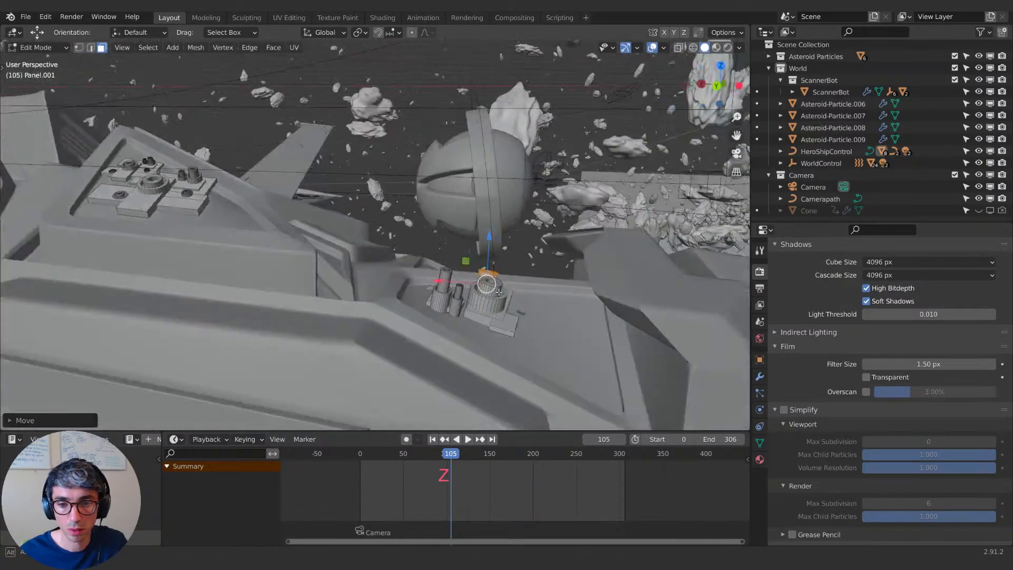
click(324, 32)
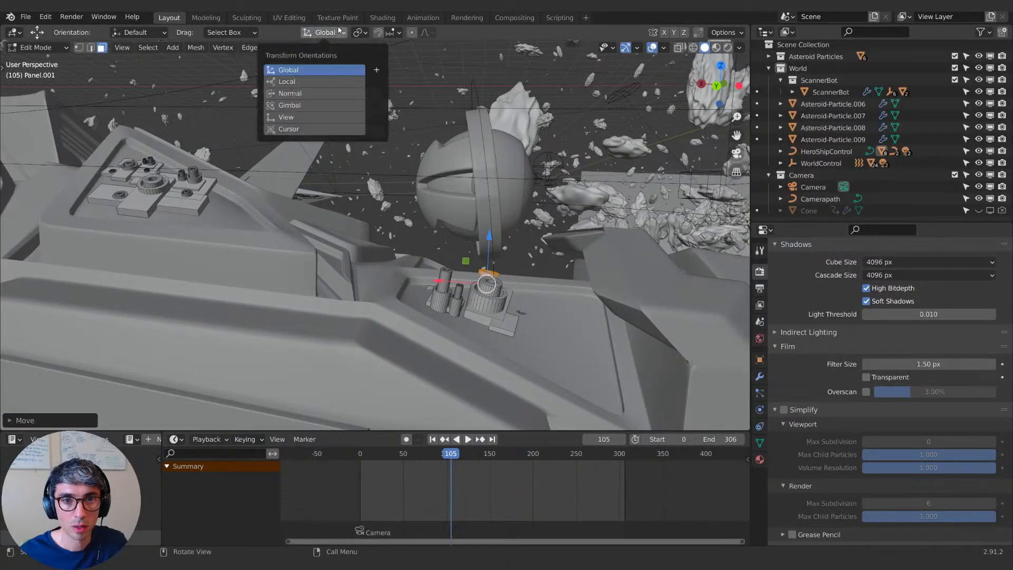
middle_drag(561, 198, 547, 229)
key(s)
key(z)
click(169, 136)
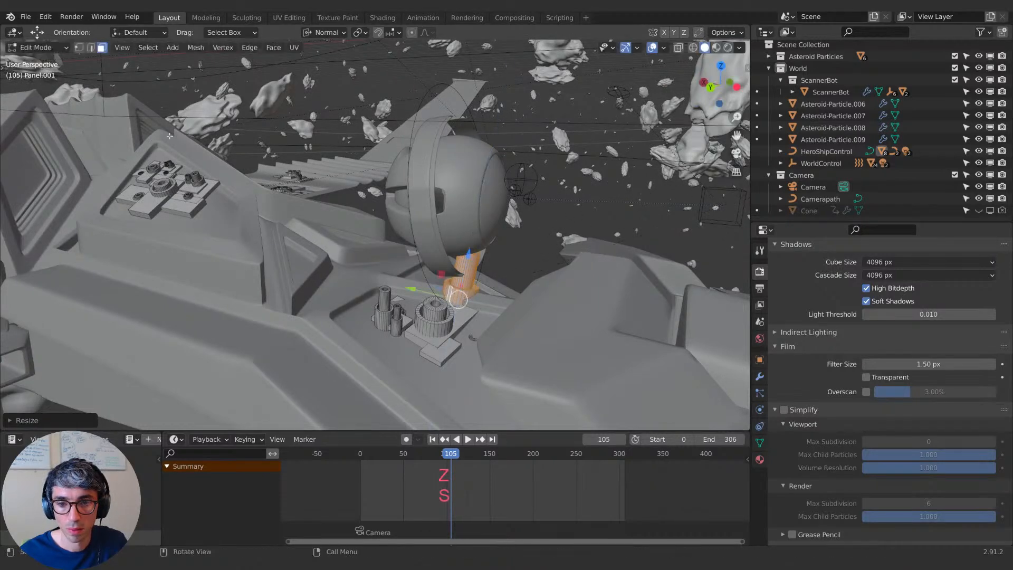
Step: Rotate the post about its X axis until it stands upright beneath the ScannerBot
middle_drag(455, 170, 464, 184)
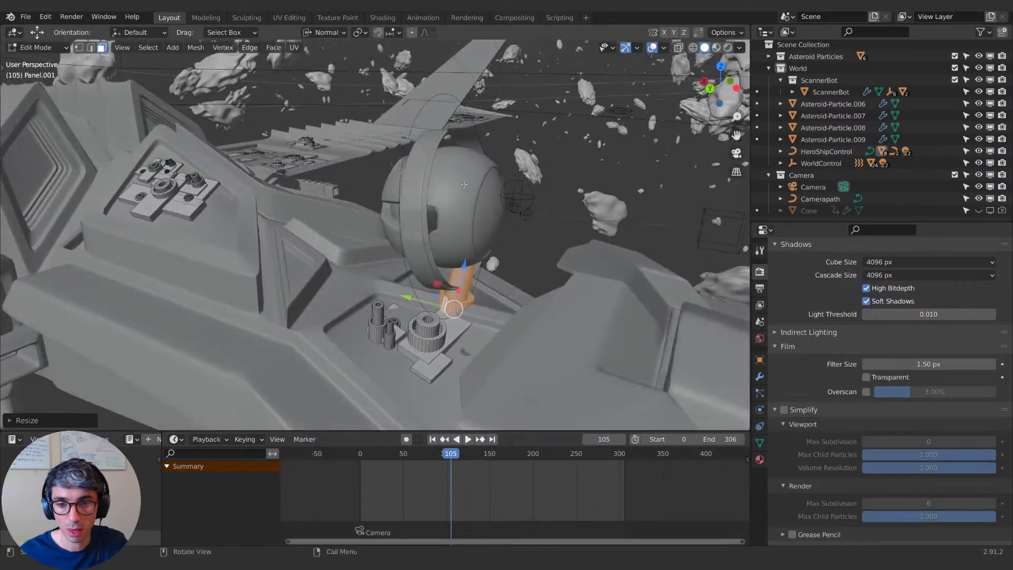
key(r)
key(x)
click(513, 221)
middle_drag(513, 221, 424, 234)
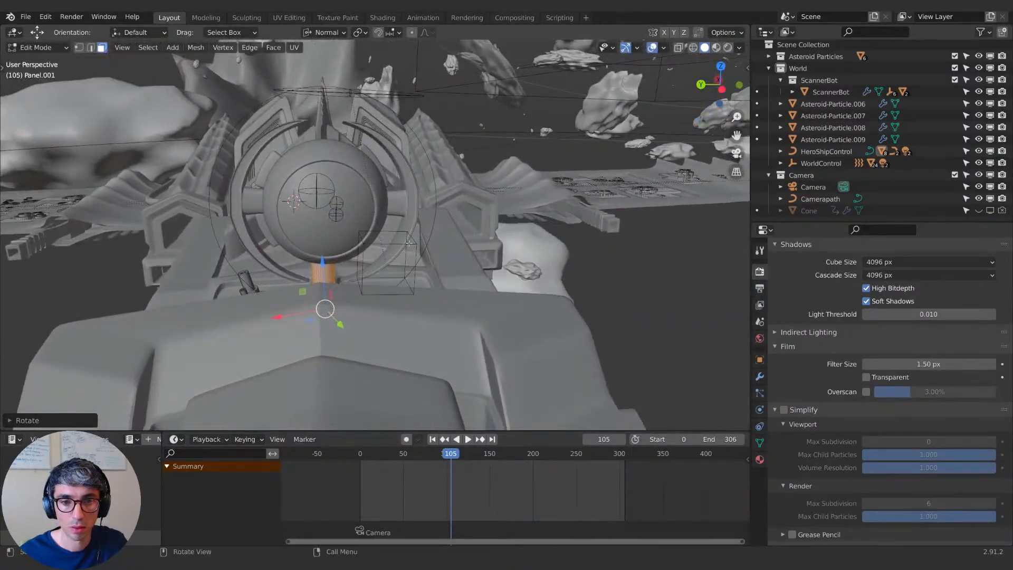
Step: Leave edit mode and reposition the ScannerBot so it sits centred on top of the post
key(Tab)
click(363, 251)
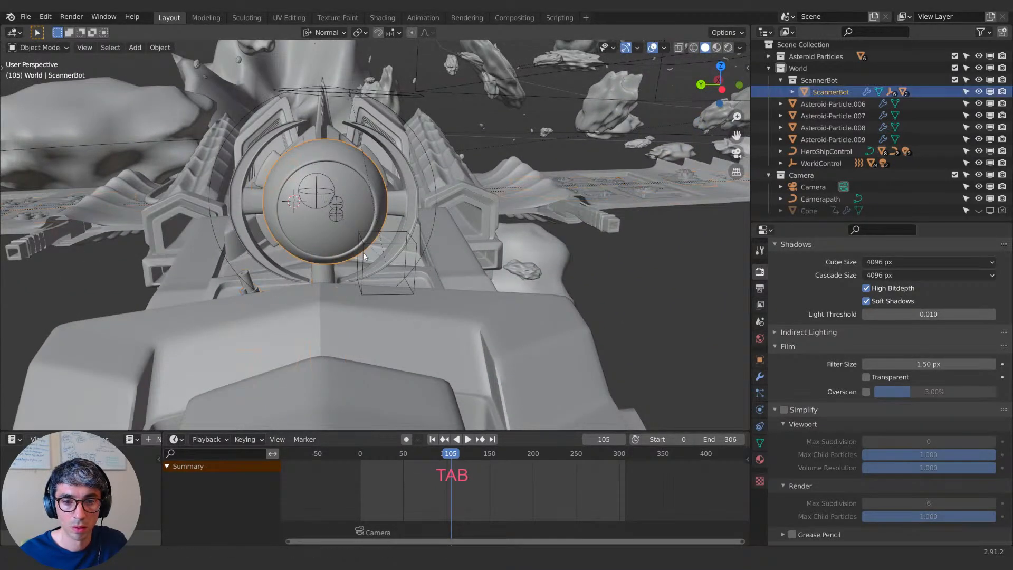
key(g)
click(366, 260)
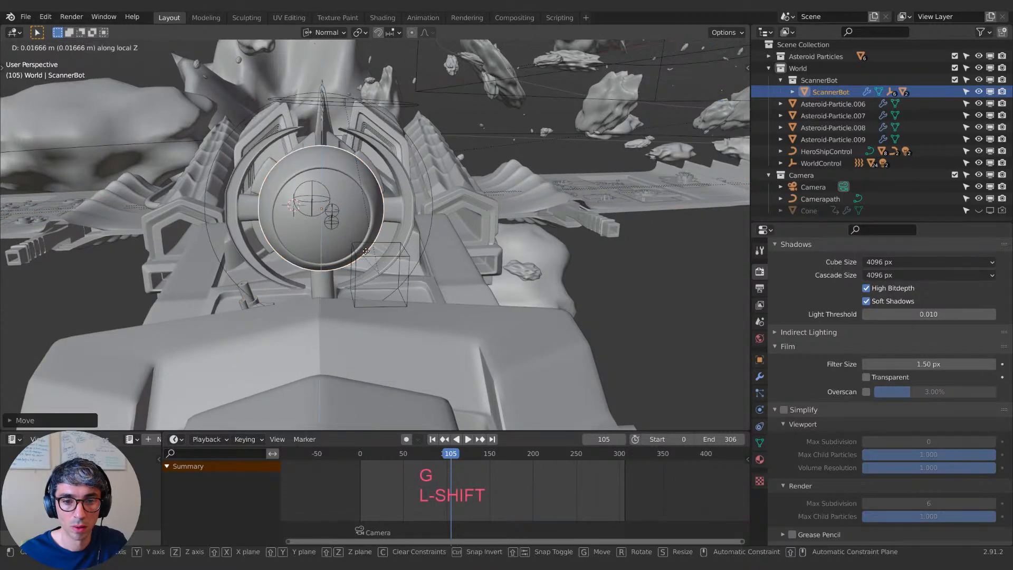
key(g)
key(z)
click(364, 248)
key(g)
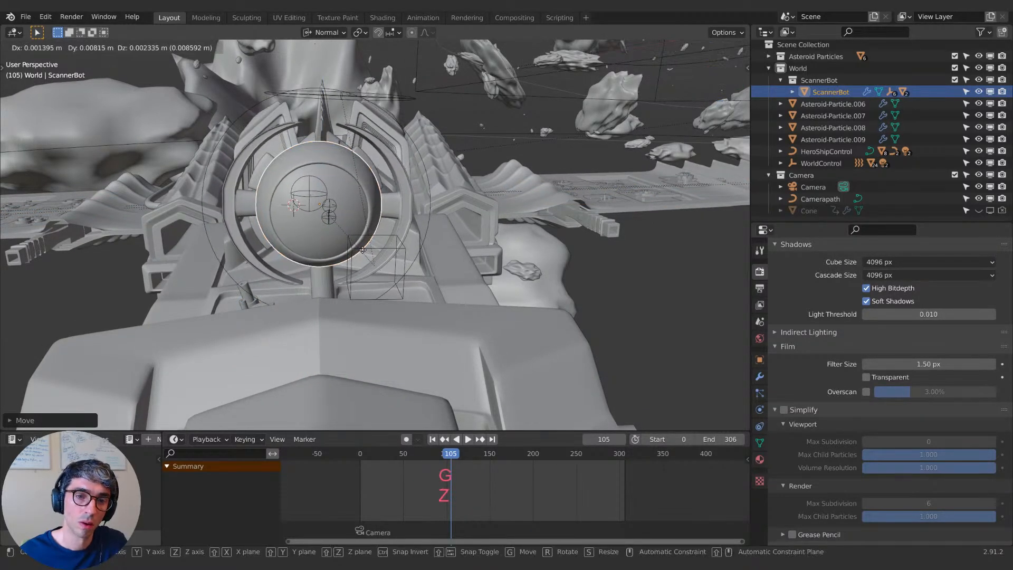
click(365, 251)
middle_drag(365, 252, 455, 255)
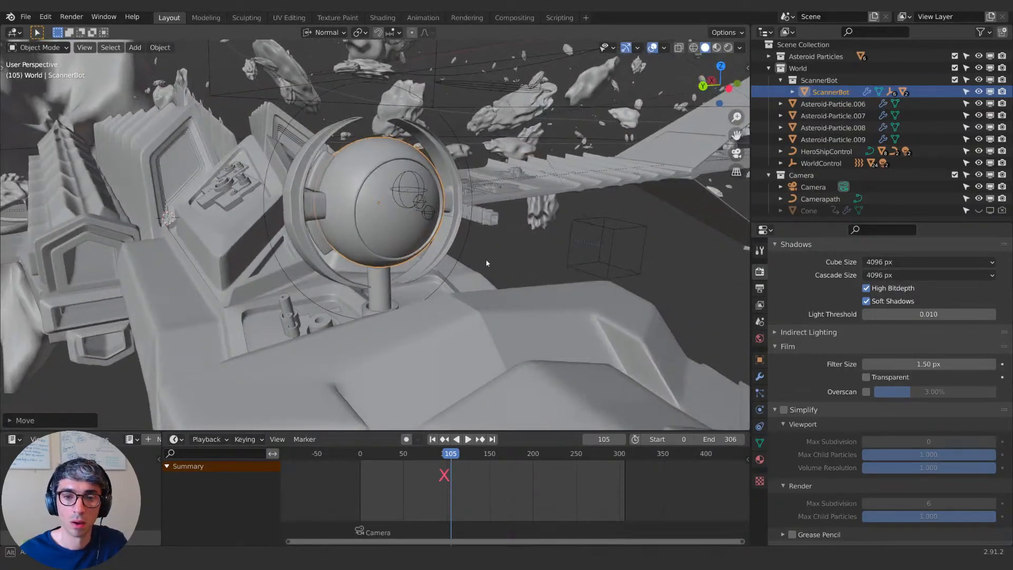
Step: Check the post-mounted ScannerBot from the side in rendered shading, then return to solid shading
click(729, 47)
mouse_move(331, 326)
middle_down()
mouse_move(458, 334)
mouse_move(359, 310)
mouse_move(468, 310)
middle_up()
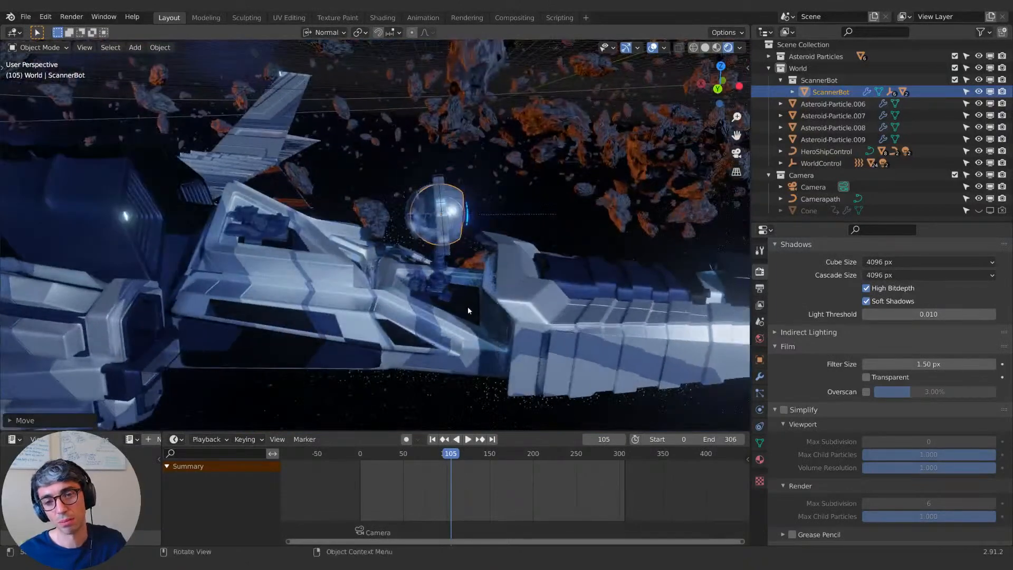
click(705, 48)
Step: Delete the post beneath the ScannerBot from the panel mesh and return to object mode
mouse_move(520, 203)
middle_down()
mouse_move(486, 207)
mouse_move(464, 240)
middle_up()
scroll(465, 240, up, 3)
key(Tab)
key(Tab)
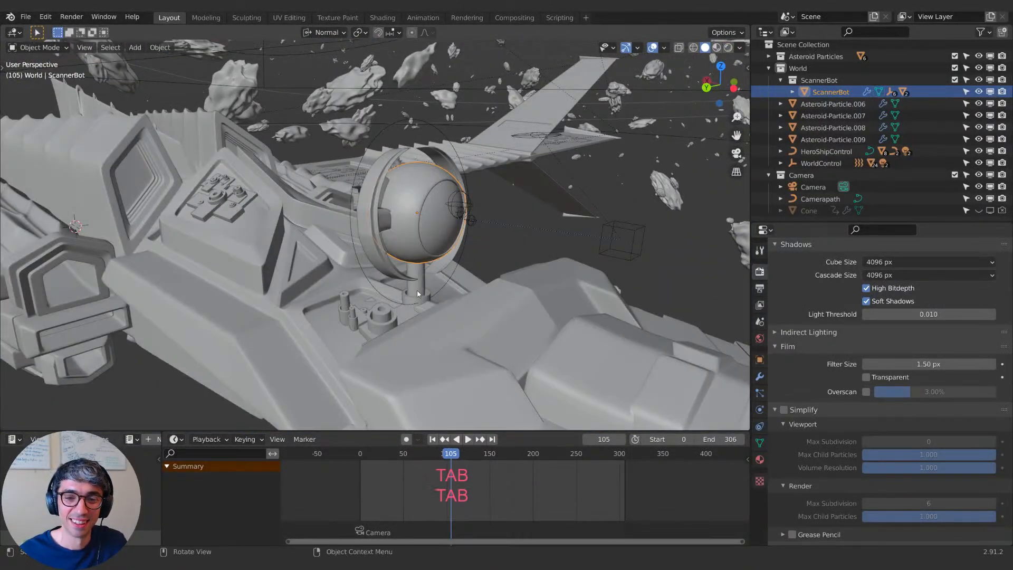
click(417, 291)
key(Tab)
key(x)
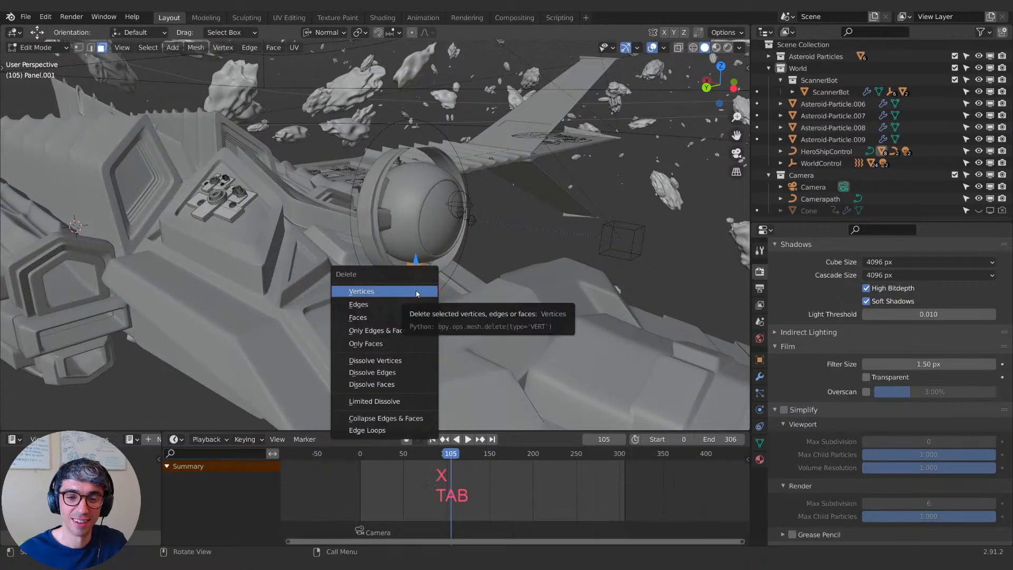
click(396, 315)
key(Tab)
middle_drag(480, 296, 539, 275)
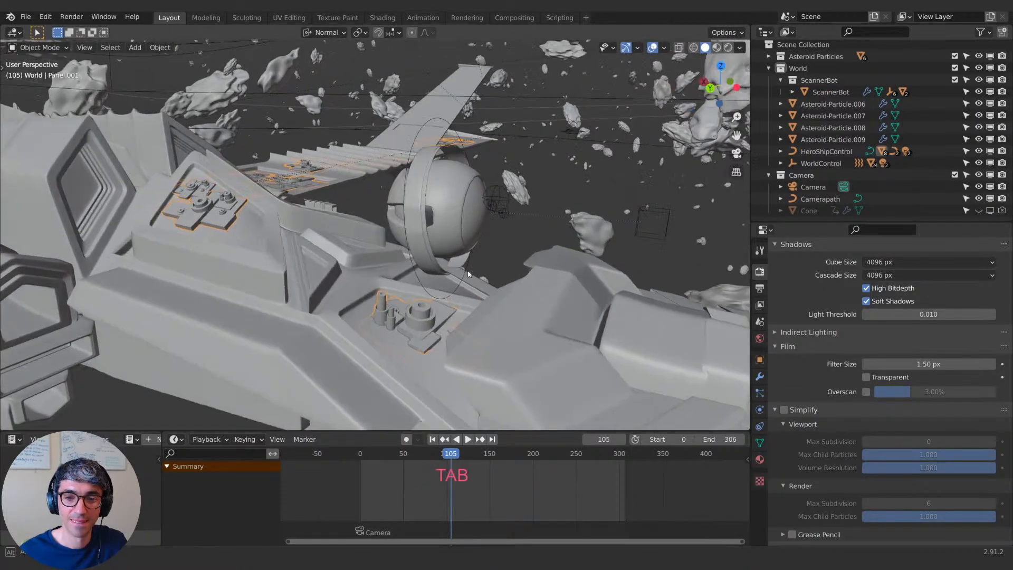
Step: Switch the viewport to rendered shading and inspect the ScannerBot above the deck recess
click(729, 47)
mouse_move(591, 253)
middle_down()
mouse_move(486, 236)
mouse_move(508, 234)
middle_up()
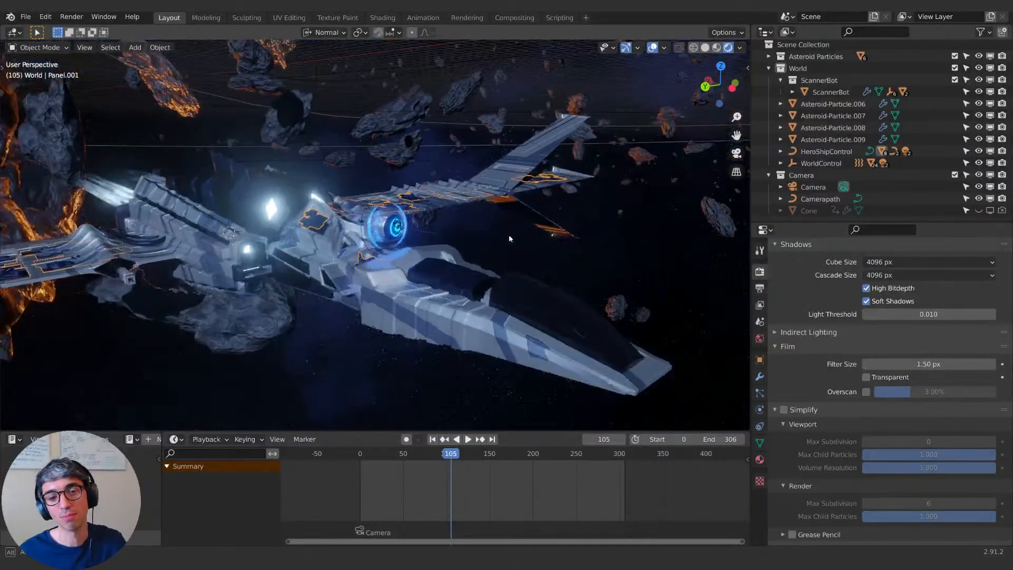
scroll(410, 259, up, 3)
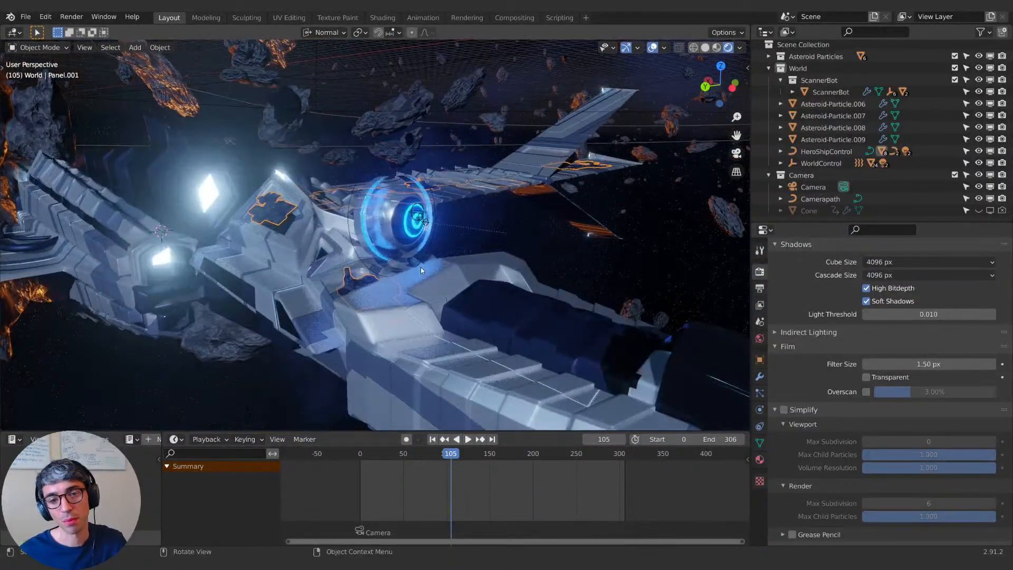
middle_drag(439, 259, 419, 250)
Step: Move the ScannerBot lower over the deck recess, adjusting it along its local Z and X axes
click(469, 270)
key(g)
click(378, 255)
scroll(378, 259, up, 3)
middle_drag(366, 267, 350, 254)
scroll(343, 264, up, 2)
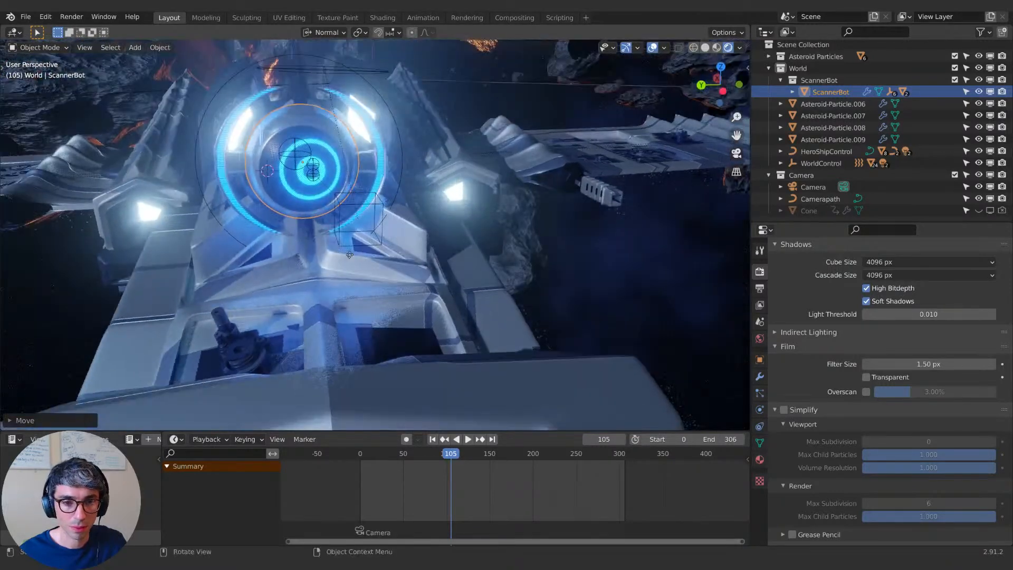
key(g)
key(z)
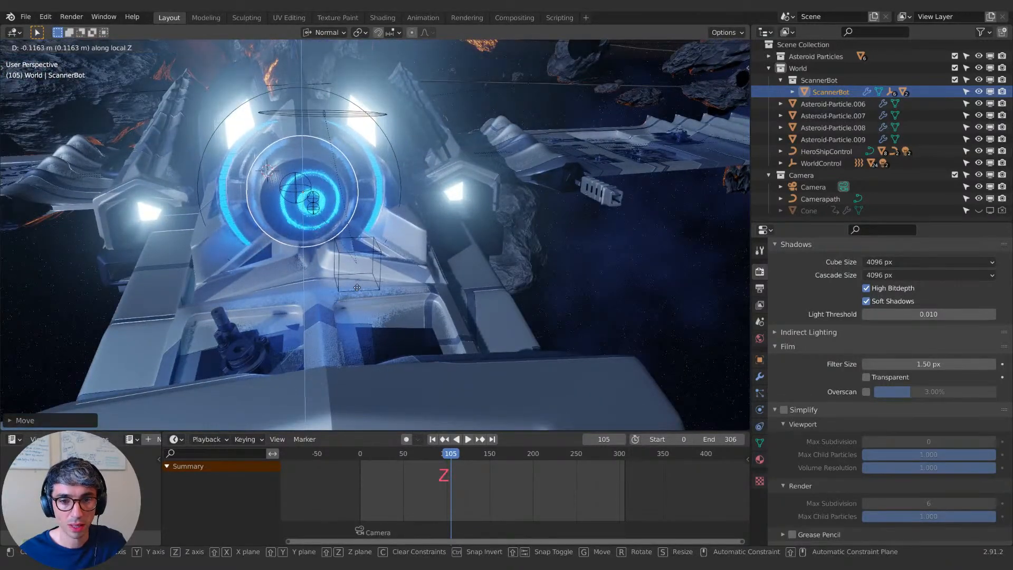
key(x)
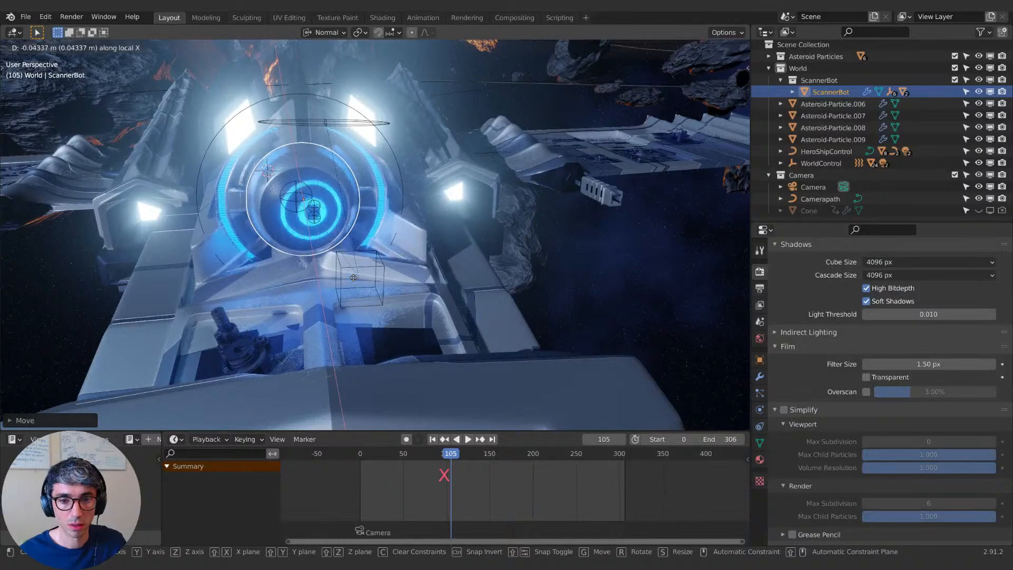
click(352, 278)
Step: Rotate the Scannerjet-Control ring in side view so it tilts forward around the ScannerBot's sphere
middle_drag(352, 279, 424, 248)
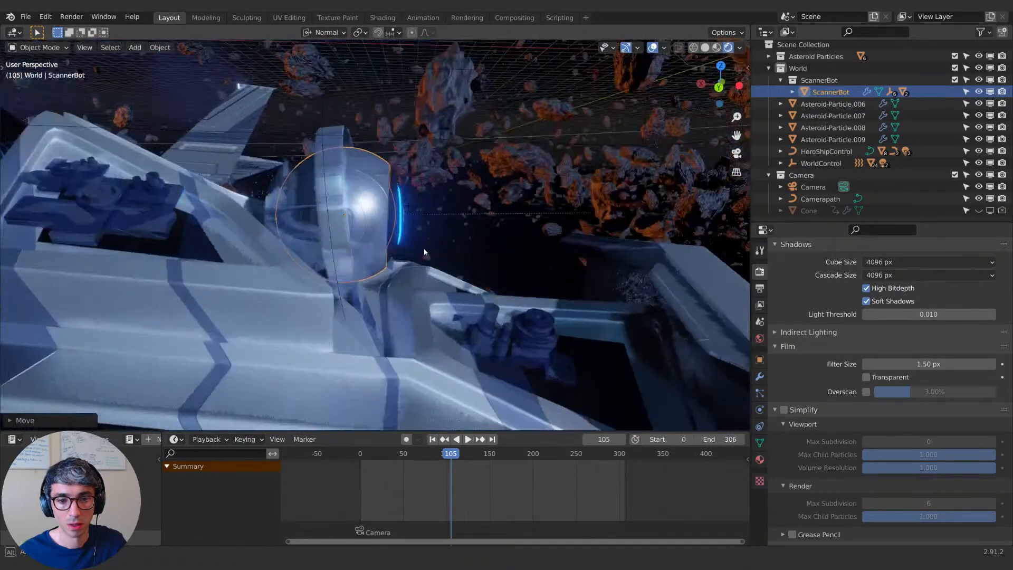
click(327, 209)
key(r)
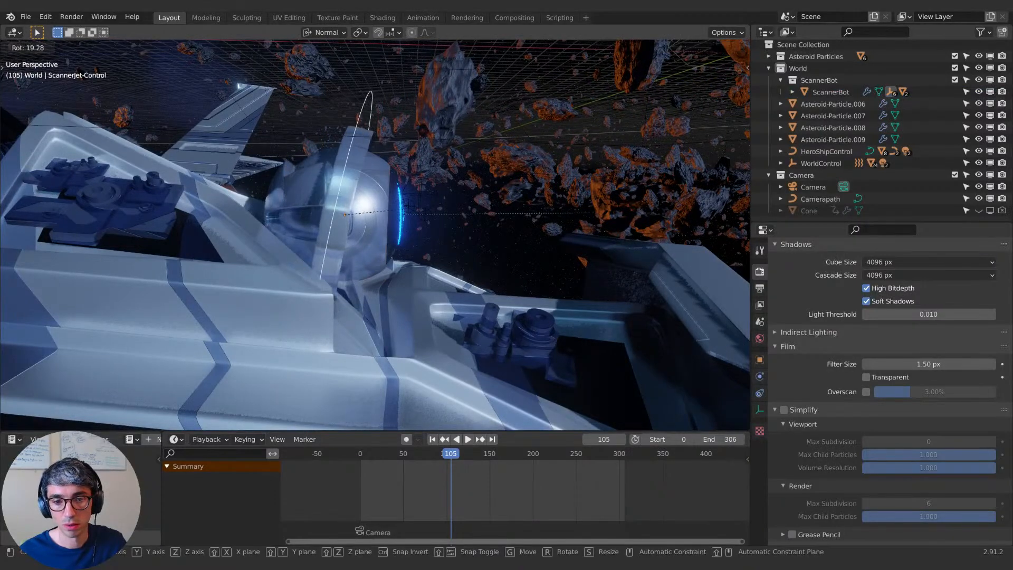
click(449, 222)
Step: Shift the ScannerBot forward about 0.09 m along its local X axis, out from its jet ring
middle_drag(449, 223, 309, 251)
click(309, 250)
key(g)
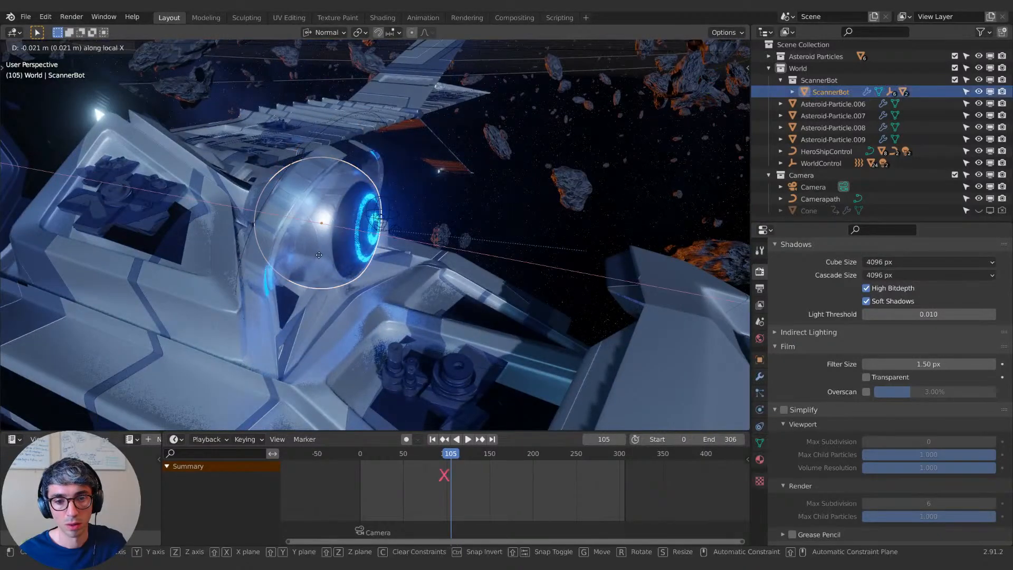
key(x)
key(x)
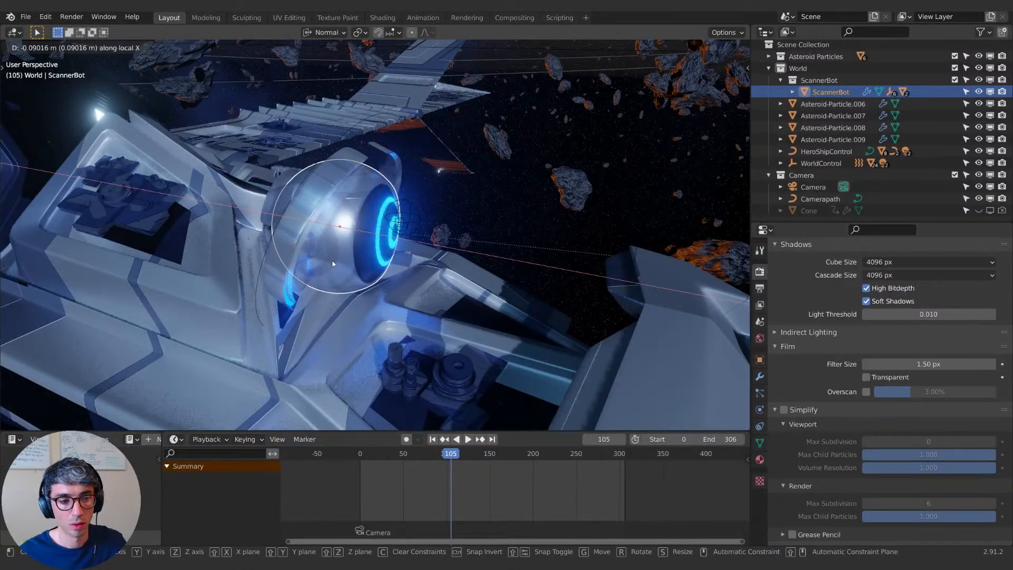
click(331, 260)
Step: Reposition the LookControl box above the deck to aim the ScannerBot's eye
mouse_move(415, 265)
middle_down()
mouse_move(338, 252)
mouse_move(402, 261)
middle_up()
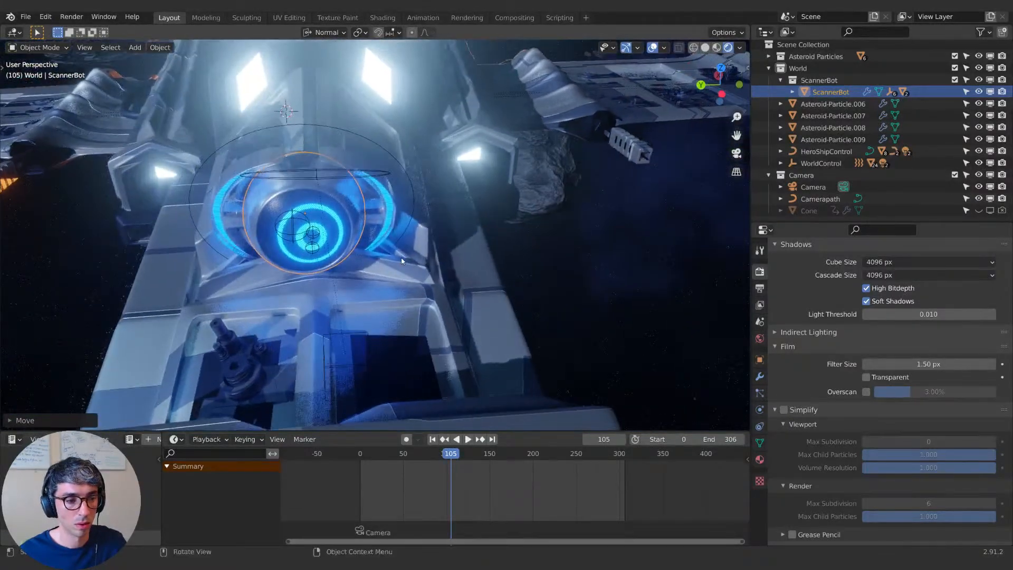
click(346, 367)
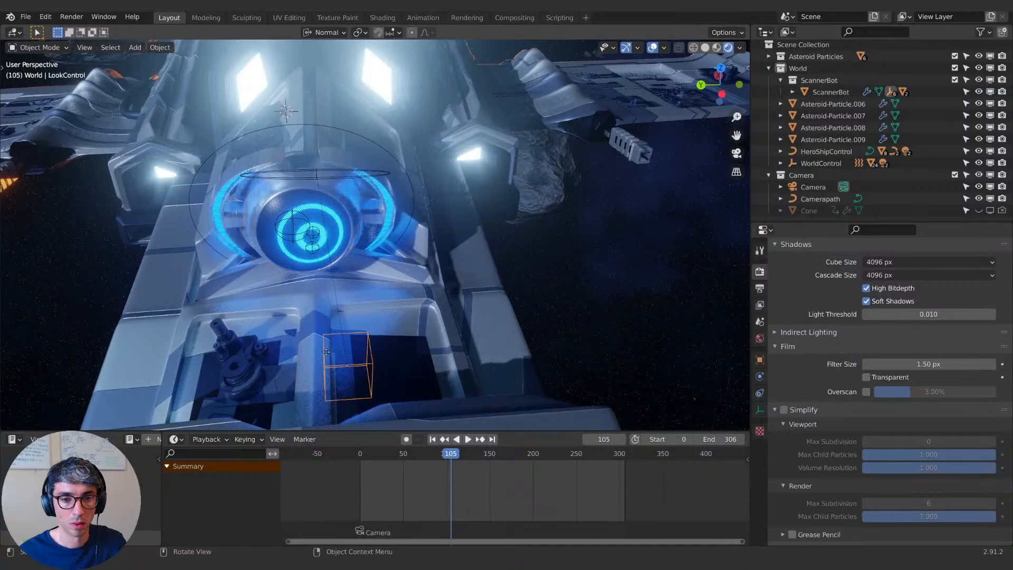
key(g)
click(373, 285)
middle_drag(372, 287, 430, 258)
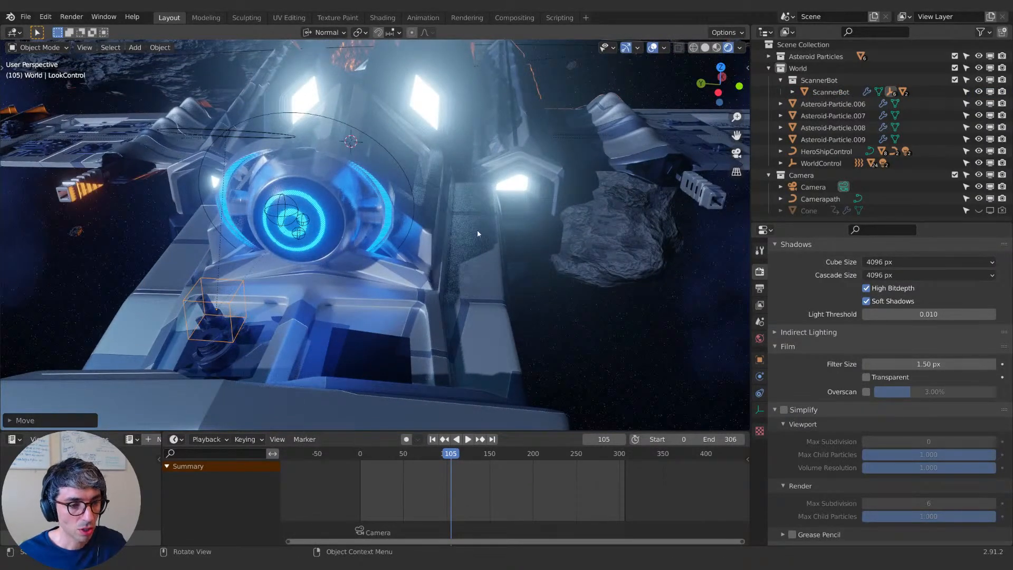
Step: Inspect the ScannerBot's placement on the hero ship from several sides in solid shading, then return to rendered shading
click(705, 48)
scroll(344, 264, down, 6)
mouse_move(344, 265)
middle_down()
mouse_move(427, 287)
mouse_move(302, 287)
mouse_move(404, 272)
mouse_move(419, 296)
mouse_move(423, 282)
mouse_move(402, 286)
mouse_move(417, 275)
mouse_move(373, 274)
mouse_move(396, 271)
middle_up()
click(427, 287)
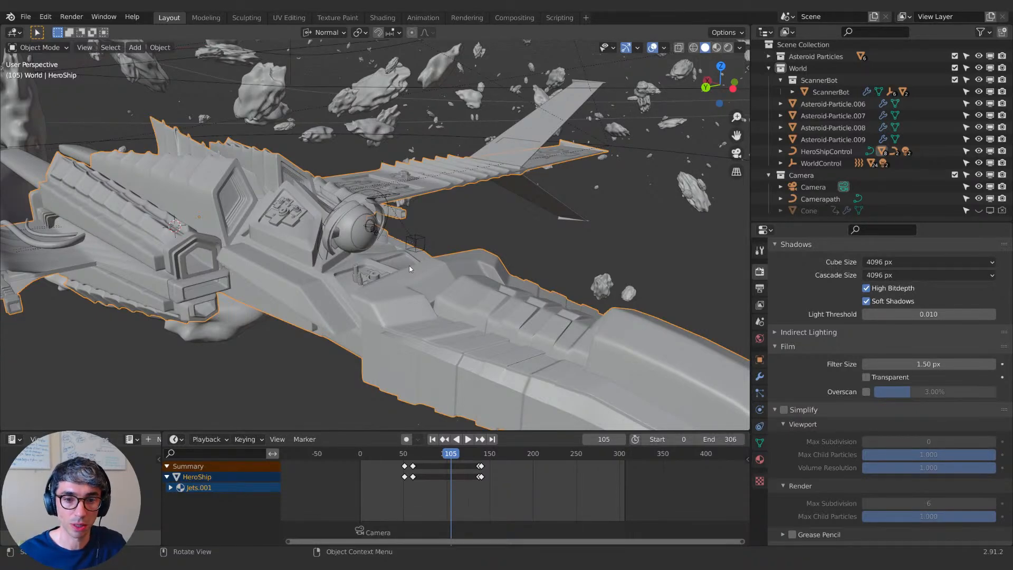
middle_drag(439, 237, 439, 270)
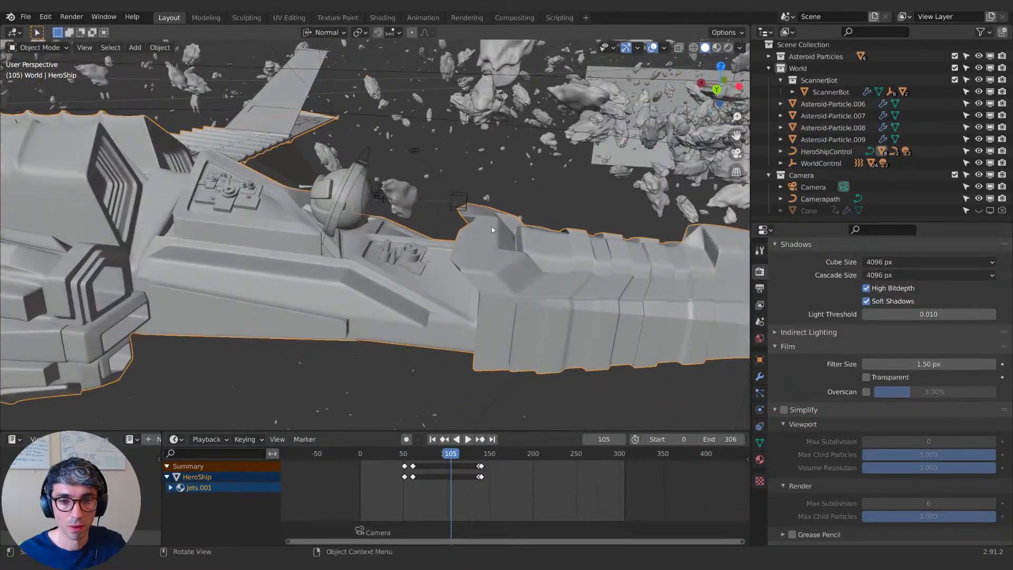
click(349, 226)
middle_drag(406, 224, 372, 220)
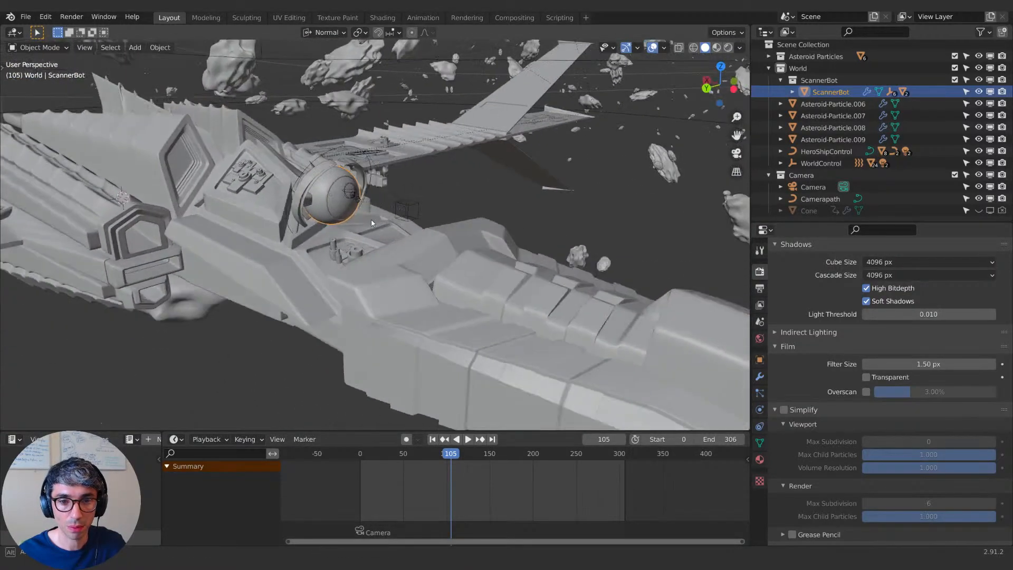
click(728, 47)
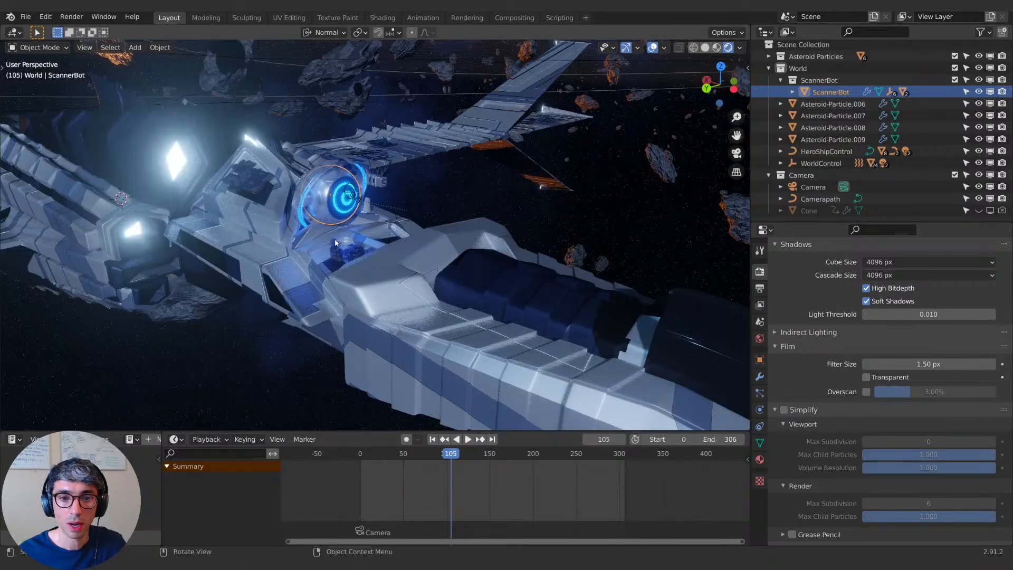
Step: Examine the ScannerBot mounted on the hero ship from several angles and distances in the rendered view
scroll(335, 240, down, 3)
middle_drag(337, 240, 344, 244)
click(321, 301)
middle_drag(416, 337, 396, 344)
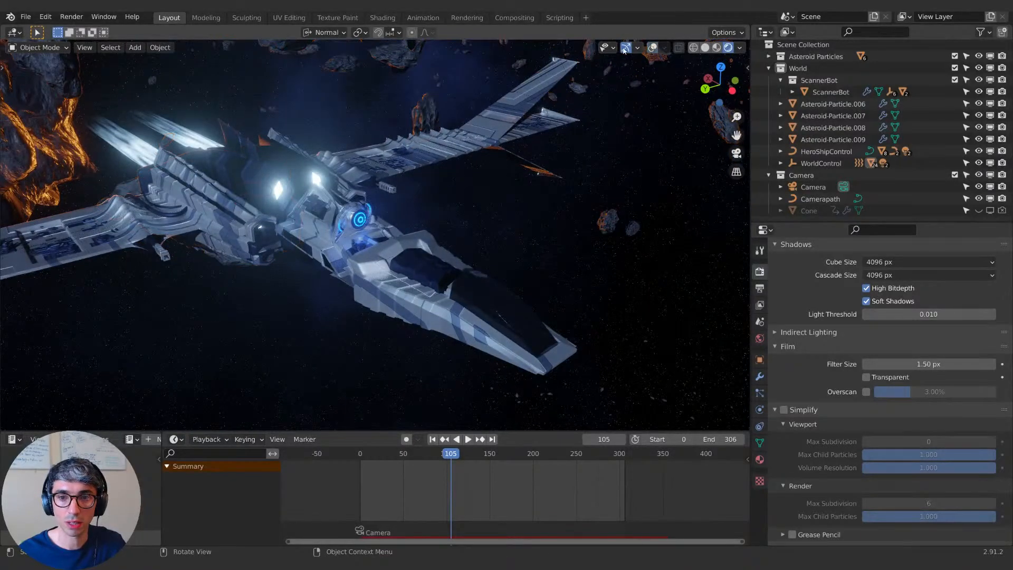
middle_drag(549, 227, 412, 224)
scroll(412, 223, up, 4)
middle_drag(349, 218, 437, 241)
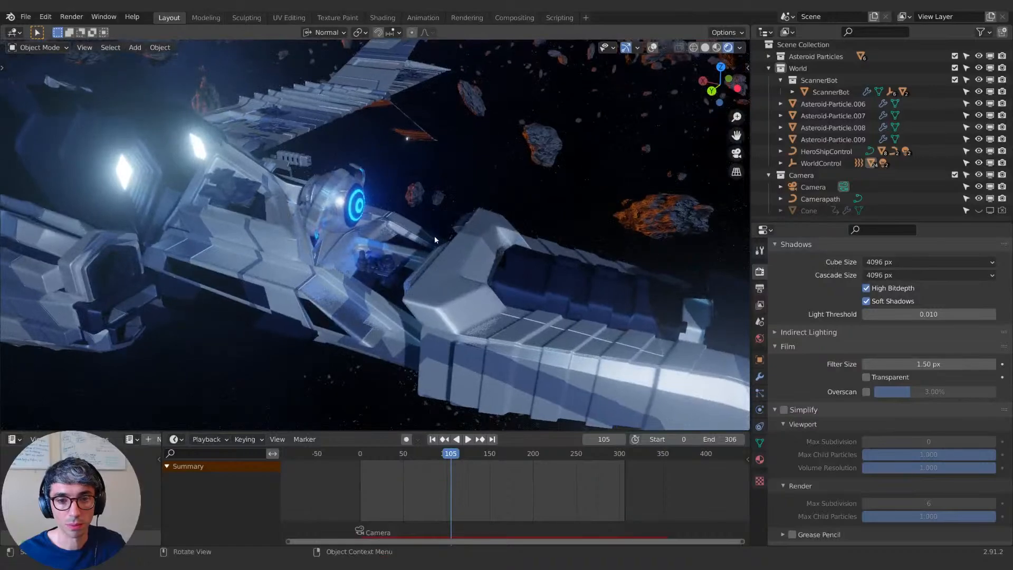
middle_drag(386, 221, 322, 218)
scroll(447, 232, up, 2)
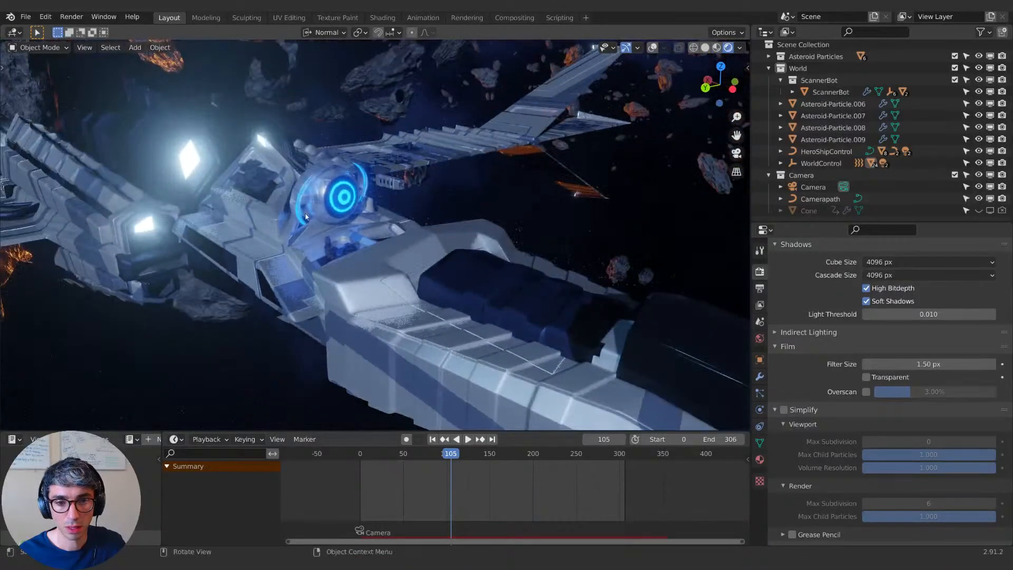
middle_drag(410, 246, 511, 245)
scroll(380, 232, down, 2)
scroll(418, 247, up, 3)
middle_drag(417, 243, 349, 238)
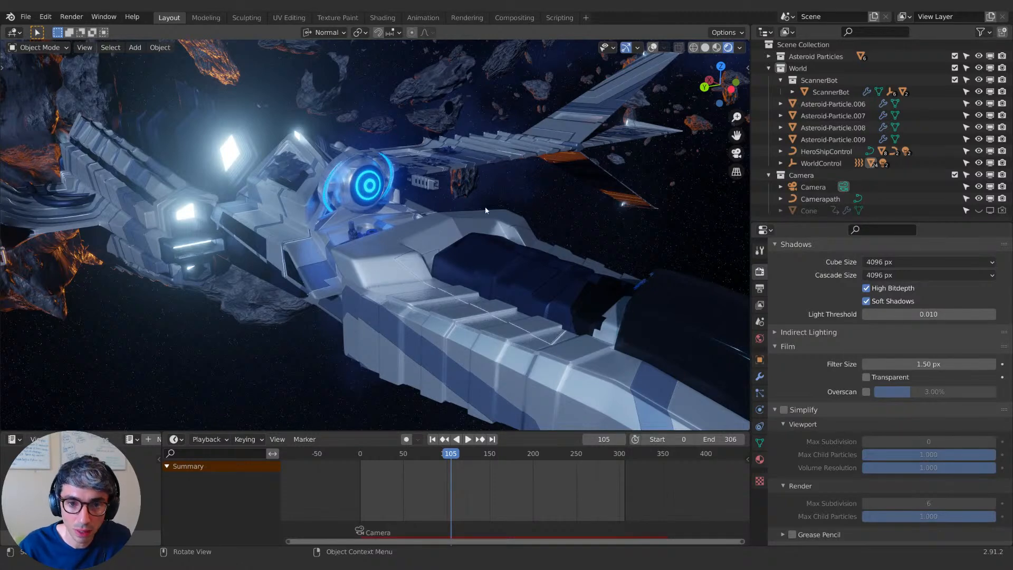
middle_drag(418, 178, 422, 203)
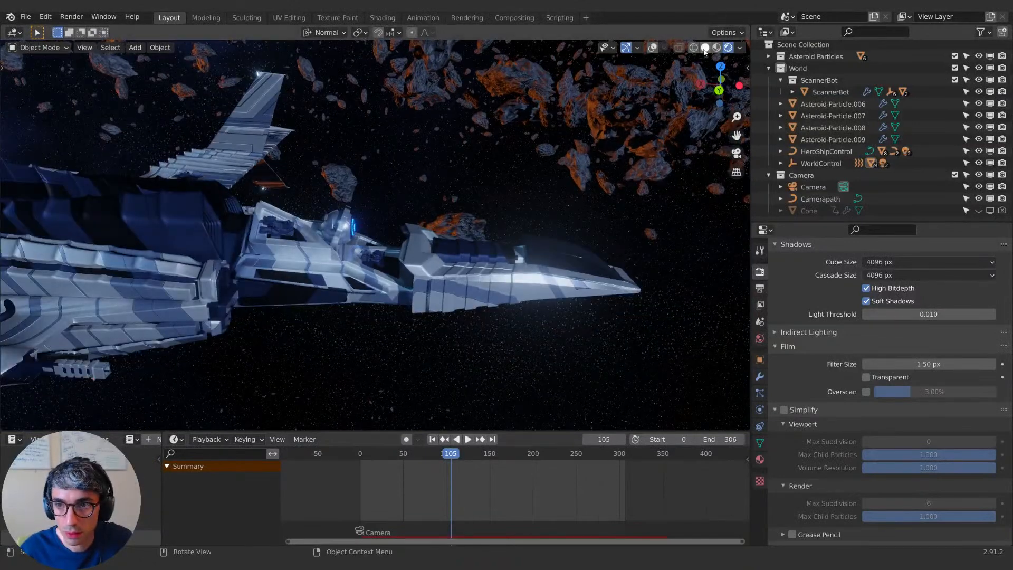
Step: Switch the viewport to solid shading and turn the overlays on
click(705, 47)
middle_drag(505, 166, 373, 214)
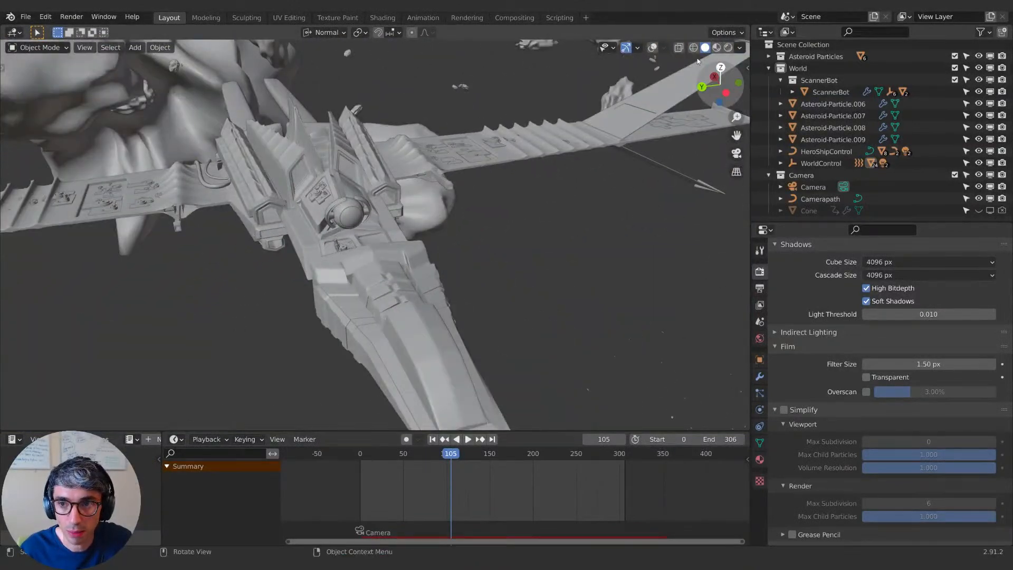
middle_drag(647, 49, 504, 144)
click(652, 47)
middle_drag(433, 190, 328, 226)
Step: Move the ScannerBot off the ship and out ahead of its nose, near the distant asteroid cluster
click(336, 233)
scroll(442, 199, down, 6)
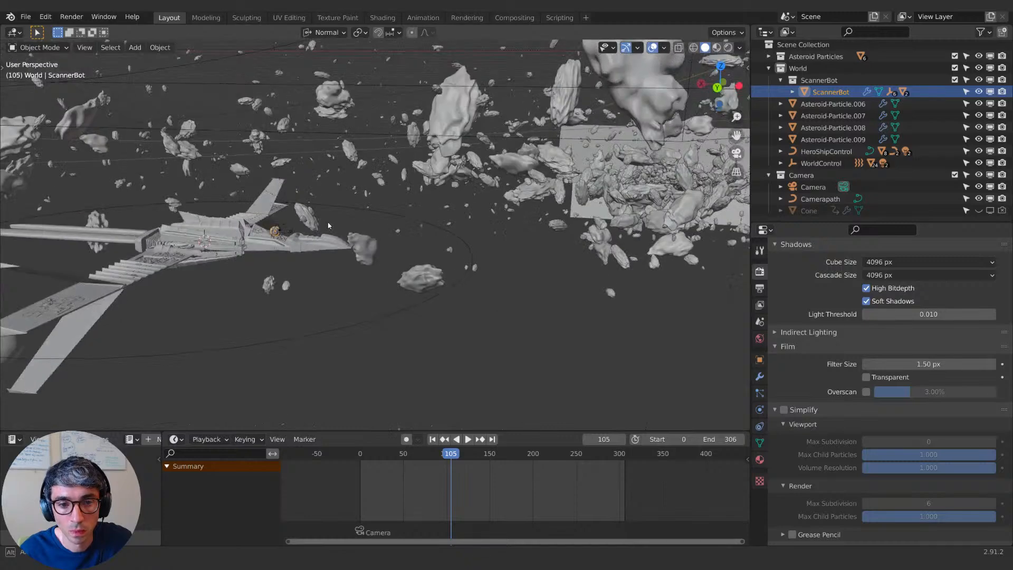
key(g)
click(645, 237)
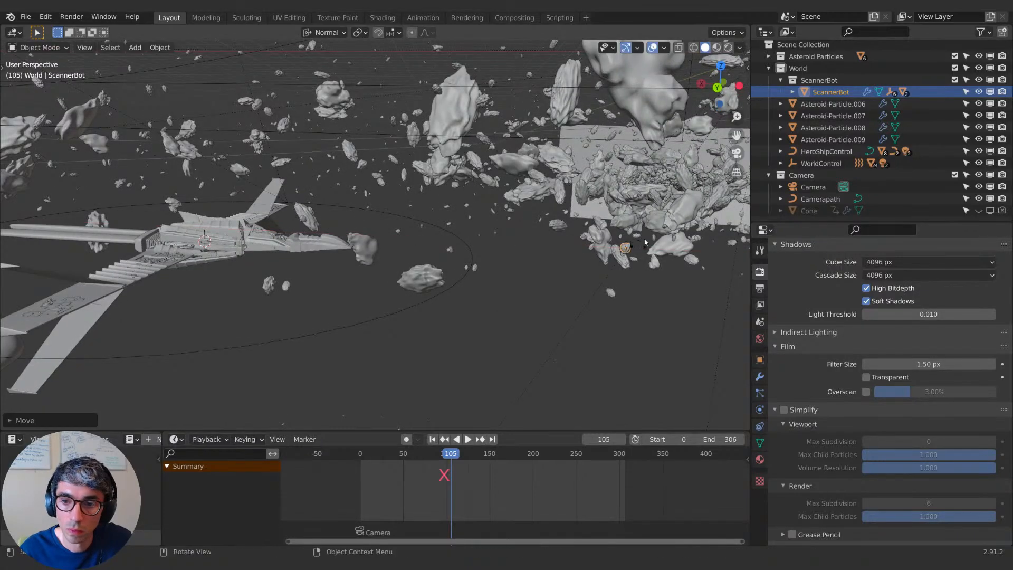
Step: Rotate the ScannerBot 180° about its local Z axis
key(r)
key(z)
key(z)
text(180)
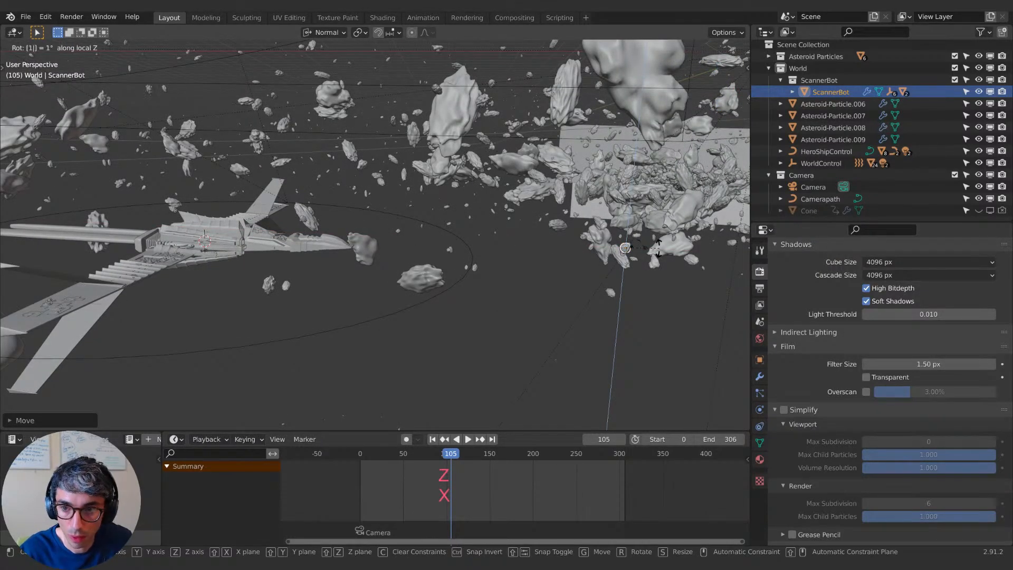
key(Return)
Step: Look through the scene camera and enable Camera to View locking
middle_drag(549, 253, 508, 256)
middle_drag(446, 254, 518, 271)
key(KP_0)
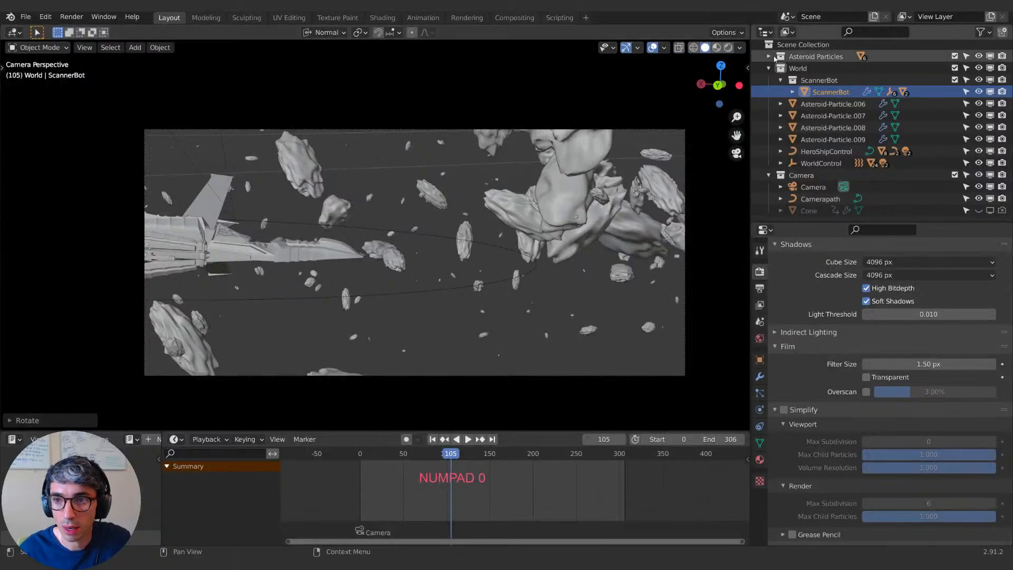
click(749, 69)
click(743, 119)
click(669, 207)
key(n)
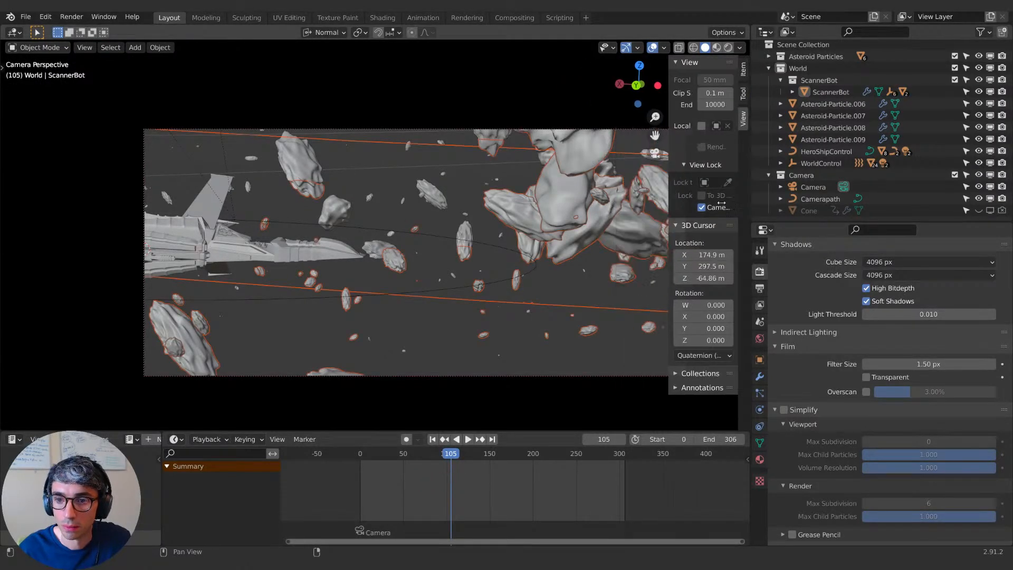
Step: Reframe the camera behind the ship's engines, facing the ScannerBot, and turn off Camera to View
middle_drag(477, 241, 564, 236)
shift+middle_drag(496, 227, 426, 245)
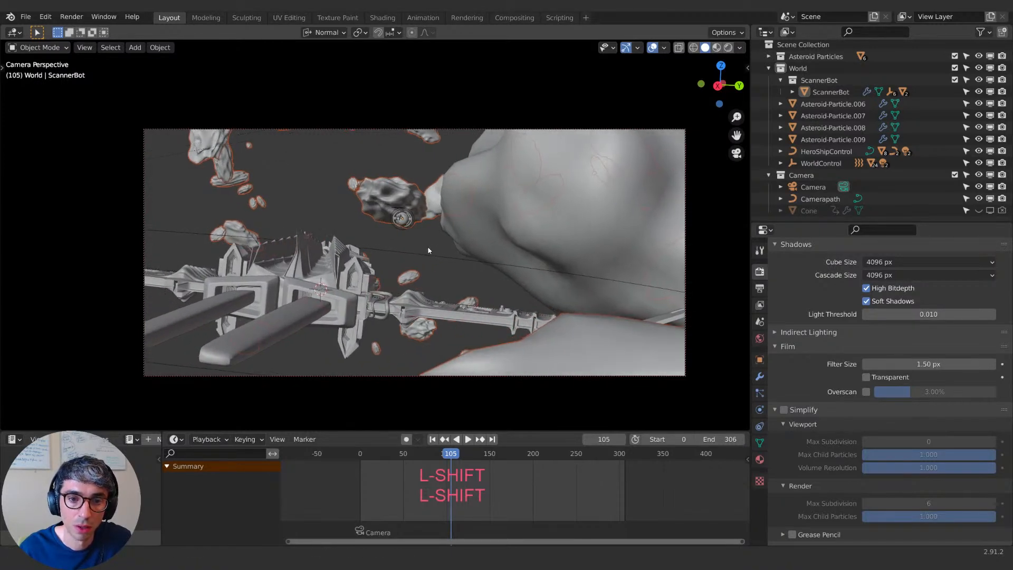
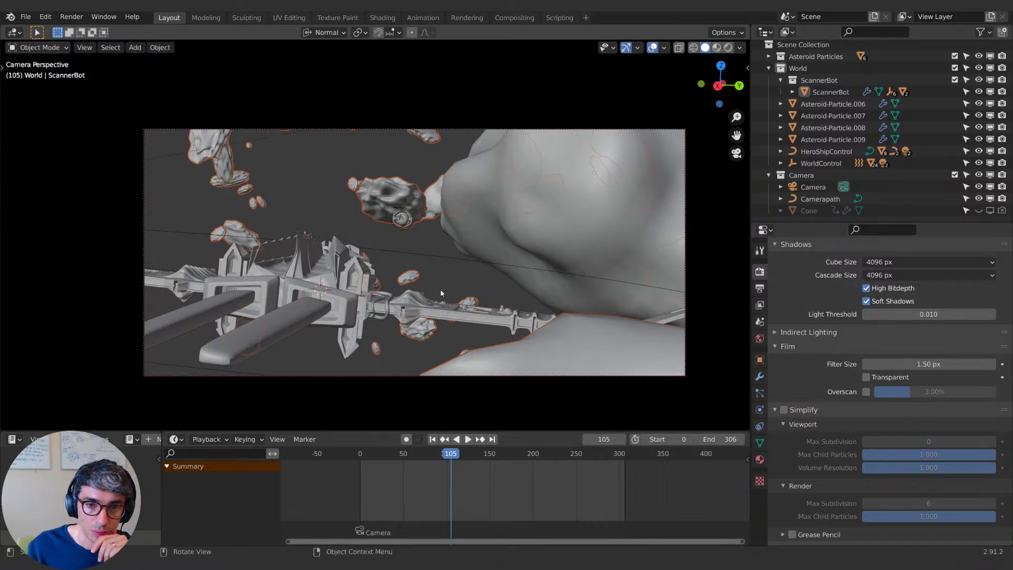
click(747, 67)
click(669, 209)
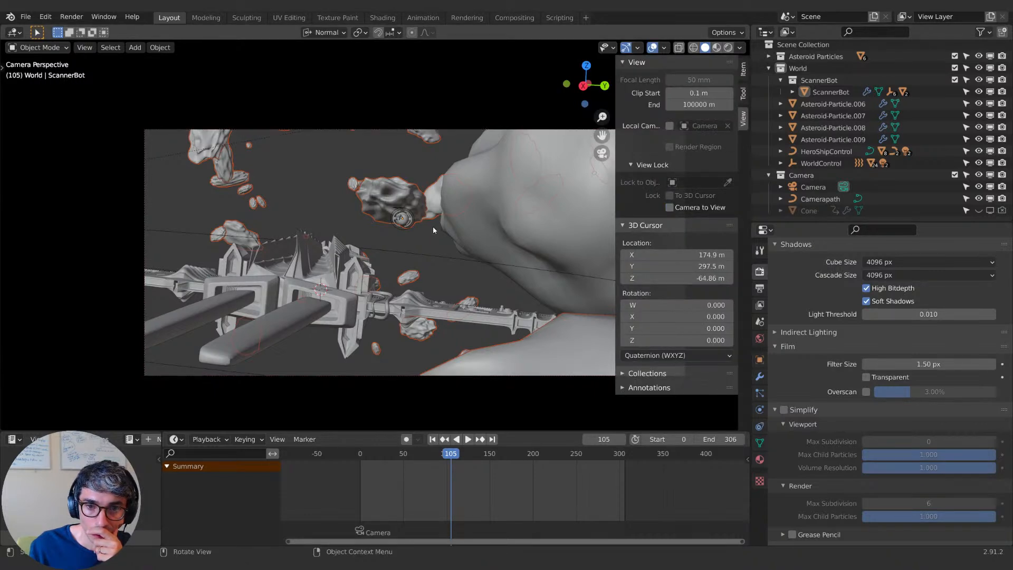
Step: At frame 0, move the ScannerBot along its local X axis farther ahead of the ship, to about X 145.1 m
click(402, 220)
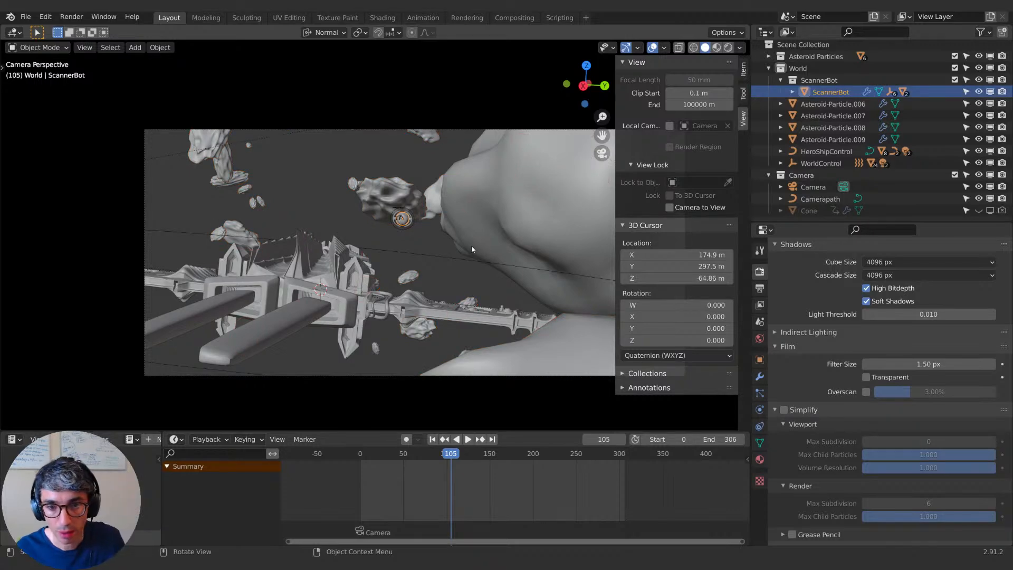
middle_drag(485, 249, 283, 292)
click(433, 442)
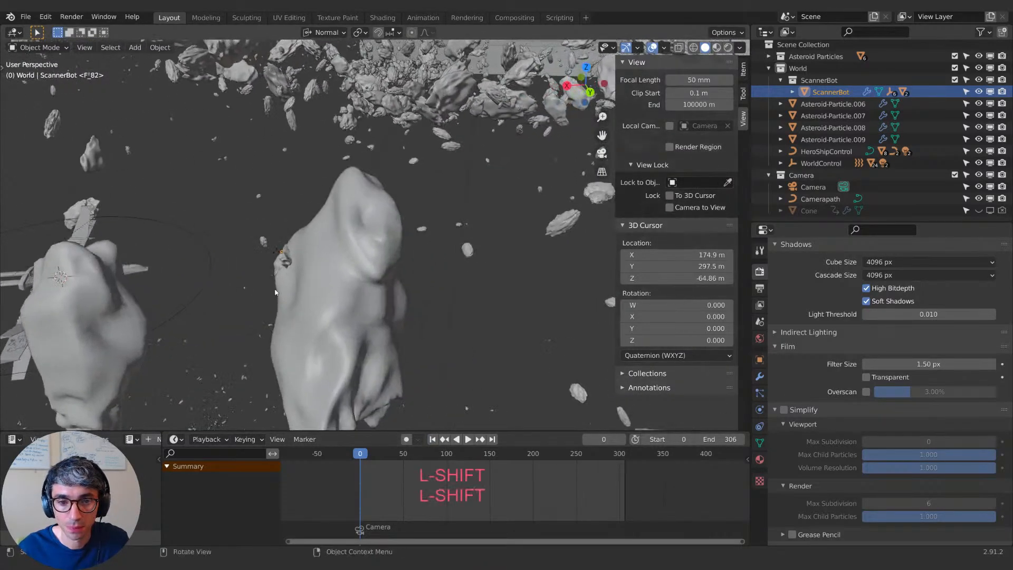
key(g)
key(x)
click(285, 290)
Step: Keyframe the ScannerBot's location and rotation at frame 0
middle_drag(428, 288, 493, 285)
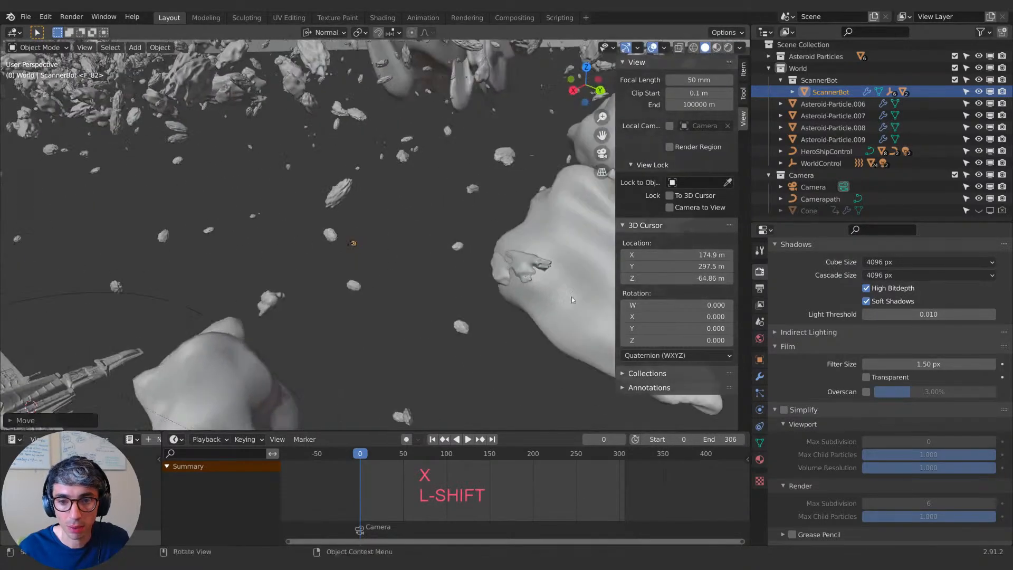
click(760, 359)
scroll(829, 327, up, 10)
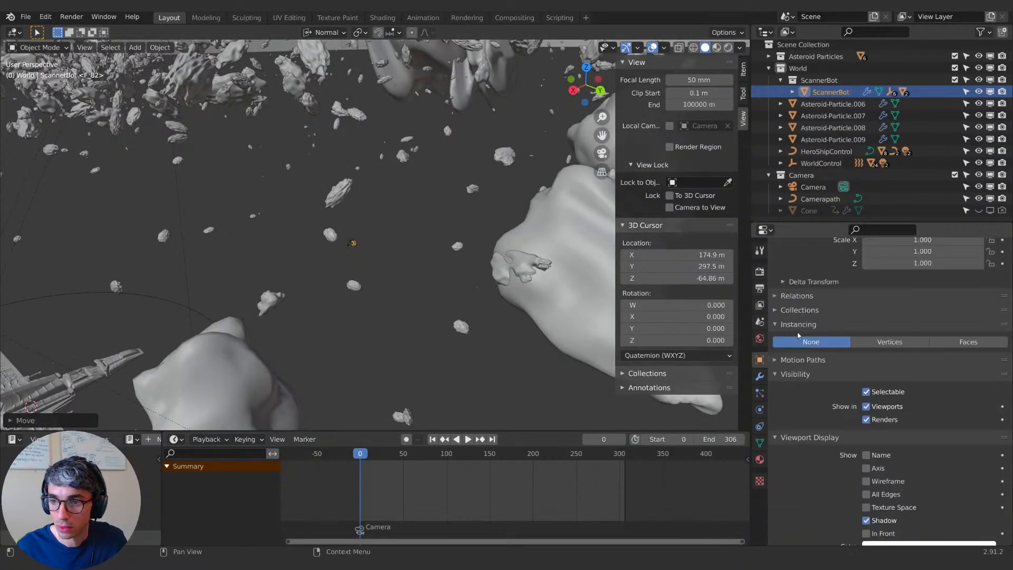
key(i)
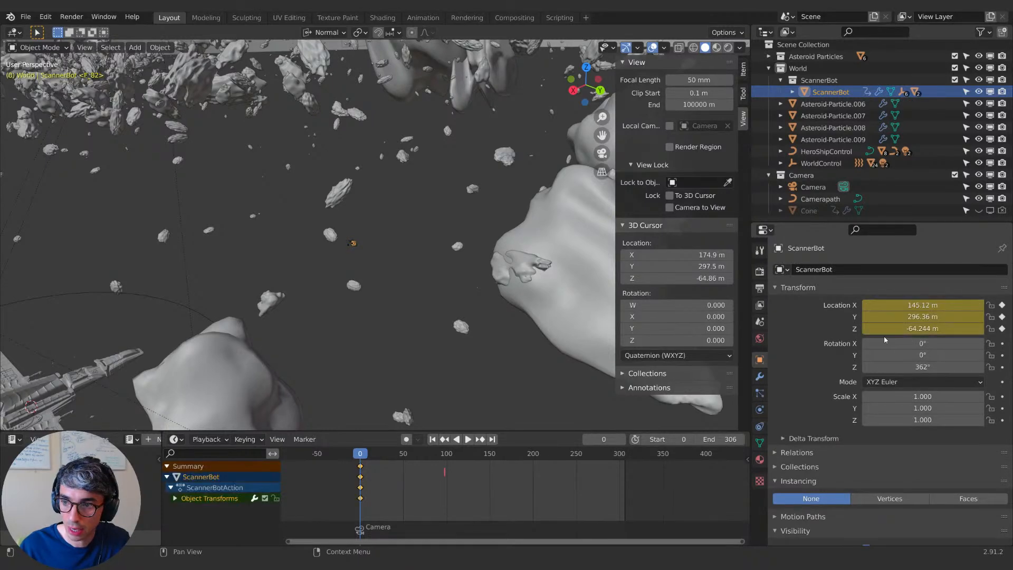
key(i)
Step: At frame 50, move the ScannerBot along its local X axis to the ship's nose, at about X 167.4 m
middle_drag(437, 267, 409, 255)
key(space)
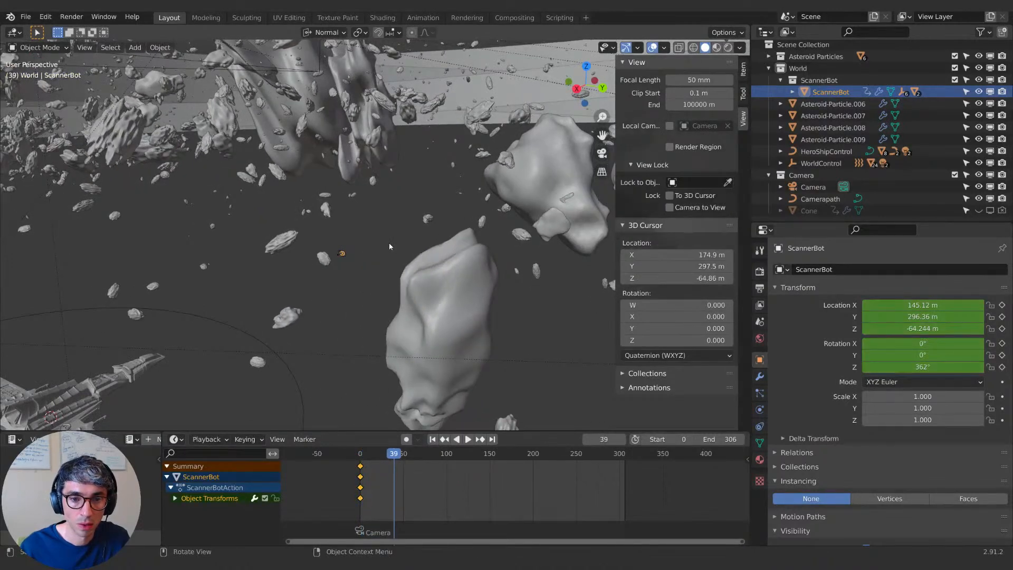
key(space)
key(space)
mouse_move(389, 242)
middle_down()
mouse_move(369, 245)
mouse_move(378, 246)
middle_up()
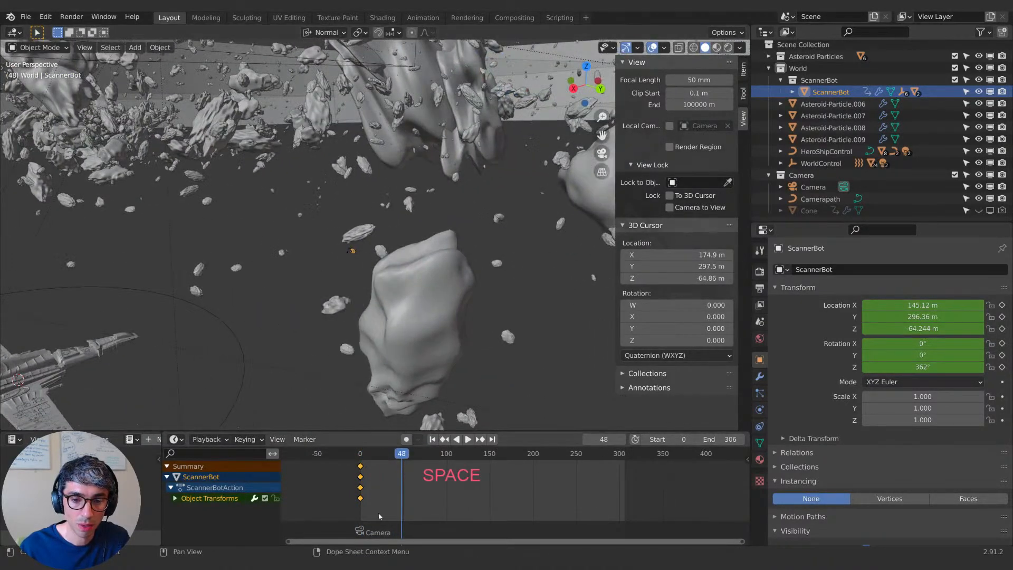
drag(401, 453, 404, 454)
key(g)
key(x)
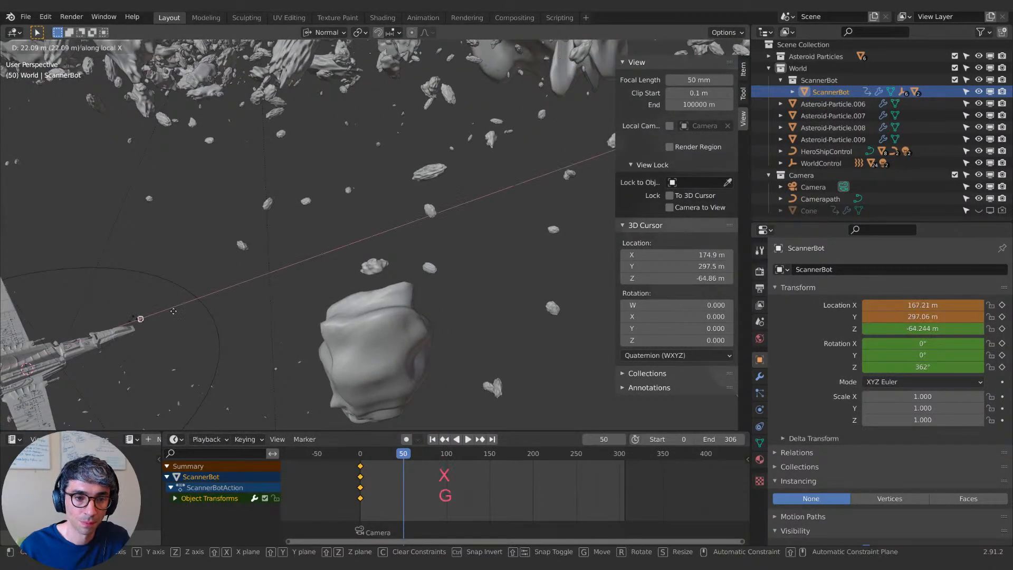
click(140, 318)
Step: In the camera view, move the ScannerBot along its local X axis past the ship's engines, to about X 187.3 m
key(KP_0)
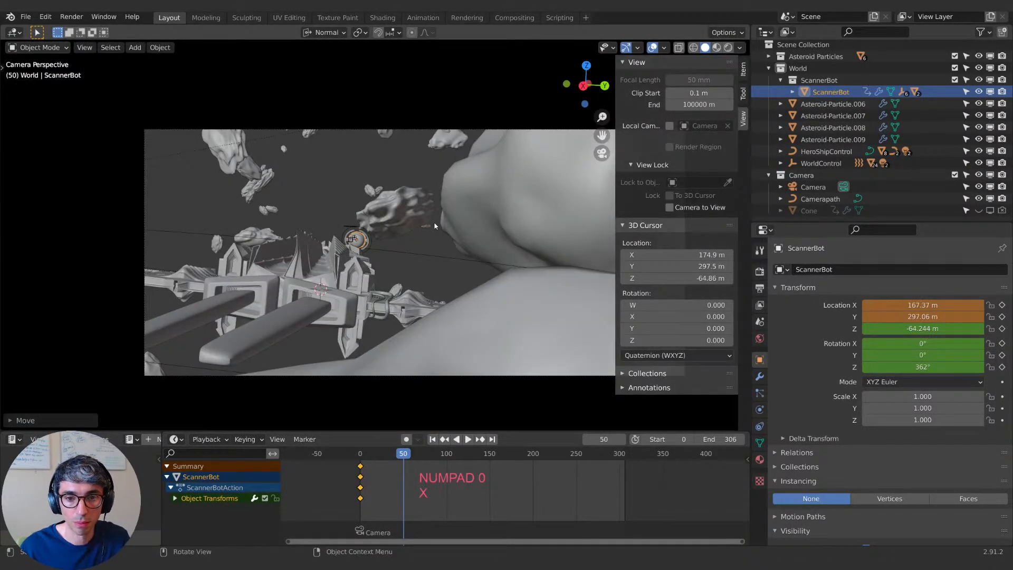
key(g)
key(x)
click(282, 320)
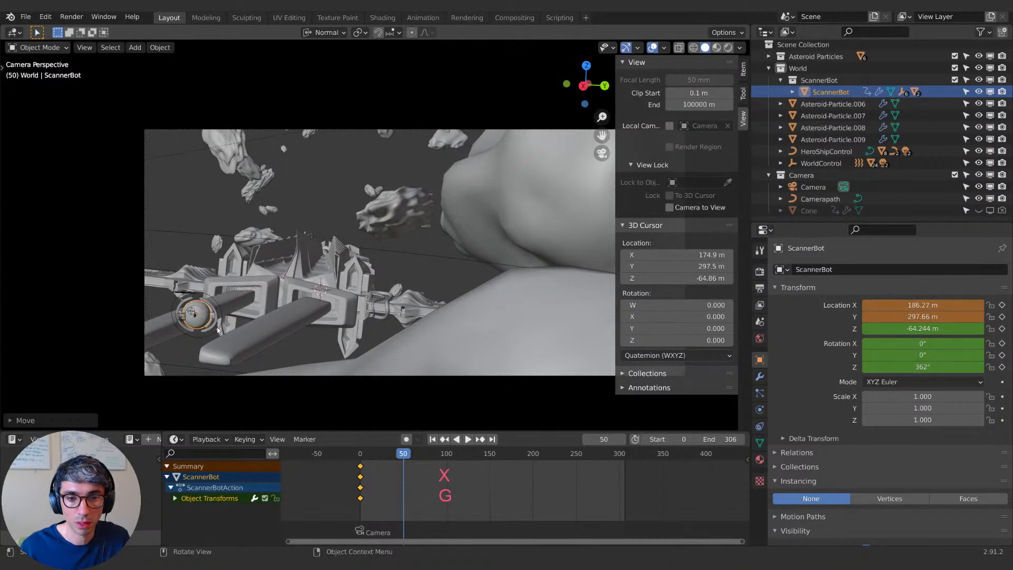
key(g)
key(x)
click(317, 290)
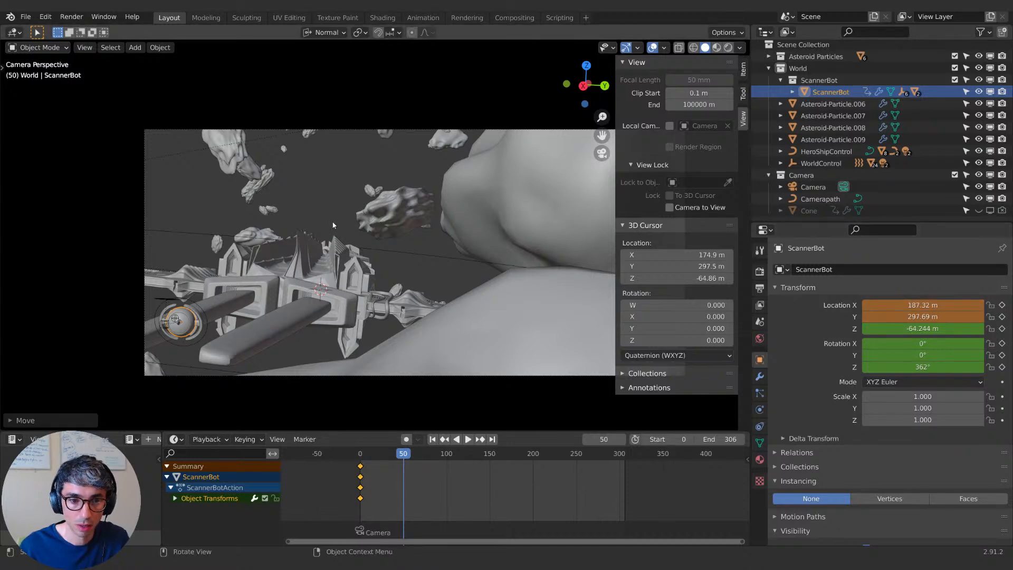
Step: Move the ScannerBot farther behind the ship to about X 193.35 m and keyframe its location and rotation at frame 50
key(KP_0)
shift+middle_drag(263, 259, 285, 252)
key(g)
key(x)
click(189, 284)
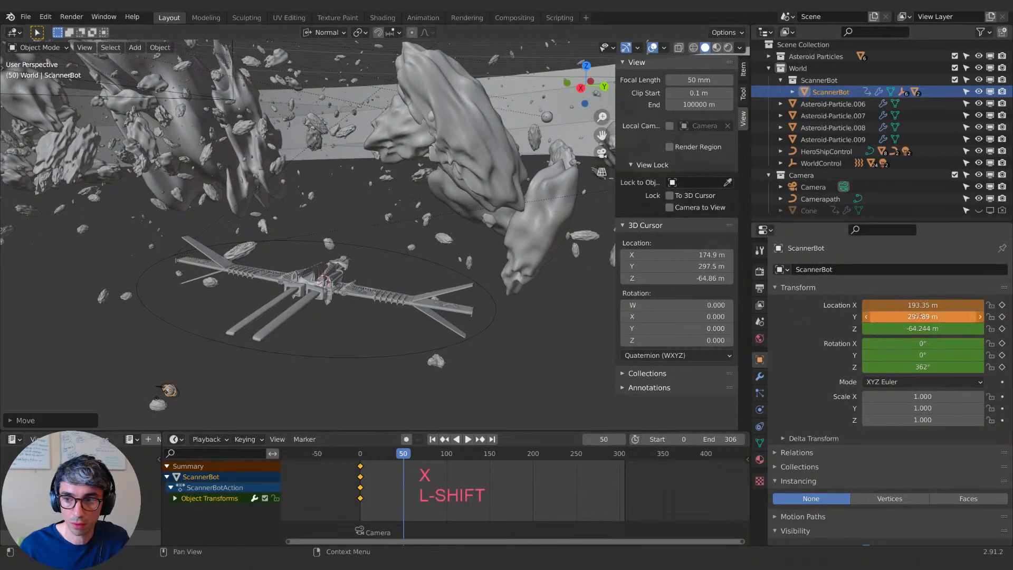
key(i)
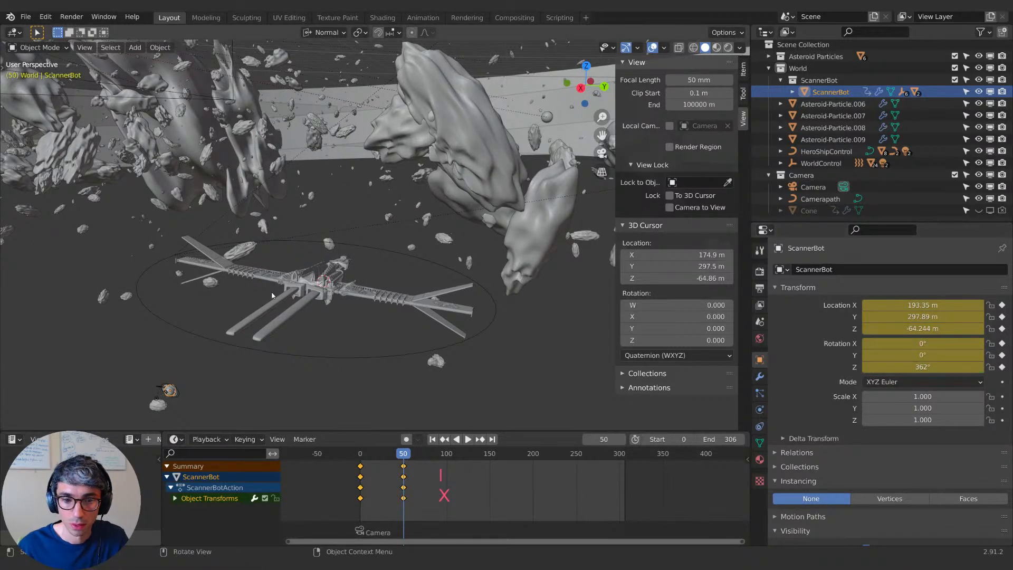
Step: Enable Camera to View in the camera perspective and reframe the camera to look at the ship from behind
mouse_move(405, 455)
mouse_down()
mouse_move(327, 456)
mouse_move(405, 453)
mouse_up()
key(Left)
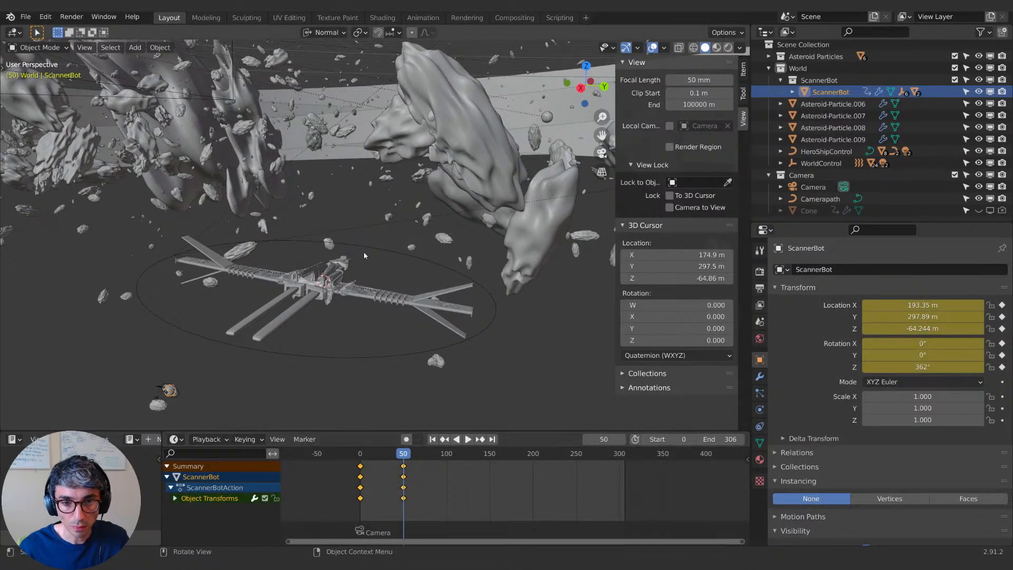
scroll(364, 252, up, 3)
key(KP_0)
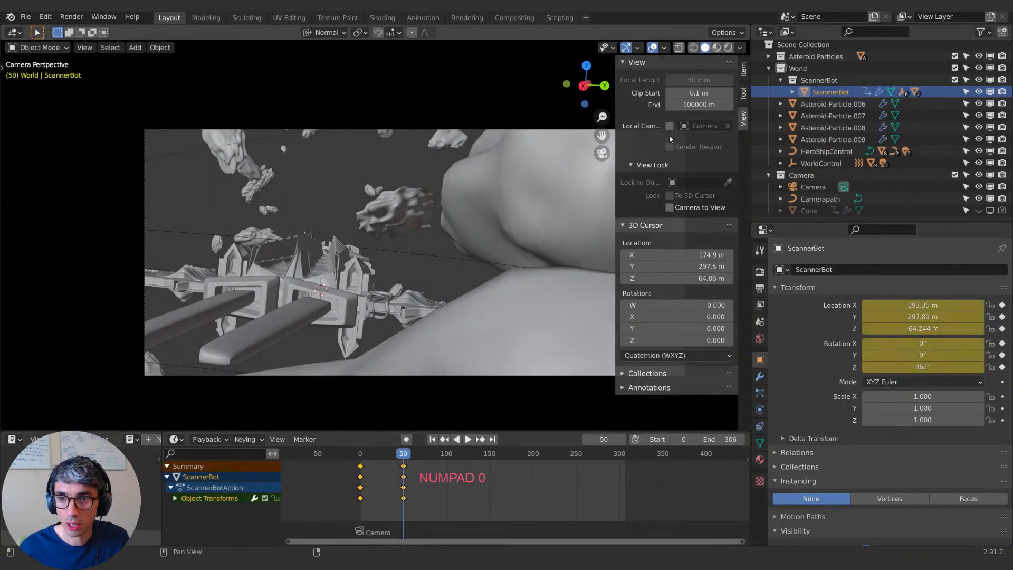
click(670, 207)
shift+middle_drag(401, 226, 442, 288)
click(478, 265)
click(478, 265)
middle_drag(367, 261, 478, 253)
Step: Play the animation to frame 77, select the ScannerBot and move the camera closer to it behind the engines
click(446, 350)
key(space)
click(476, 252)
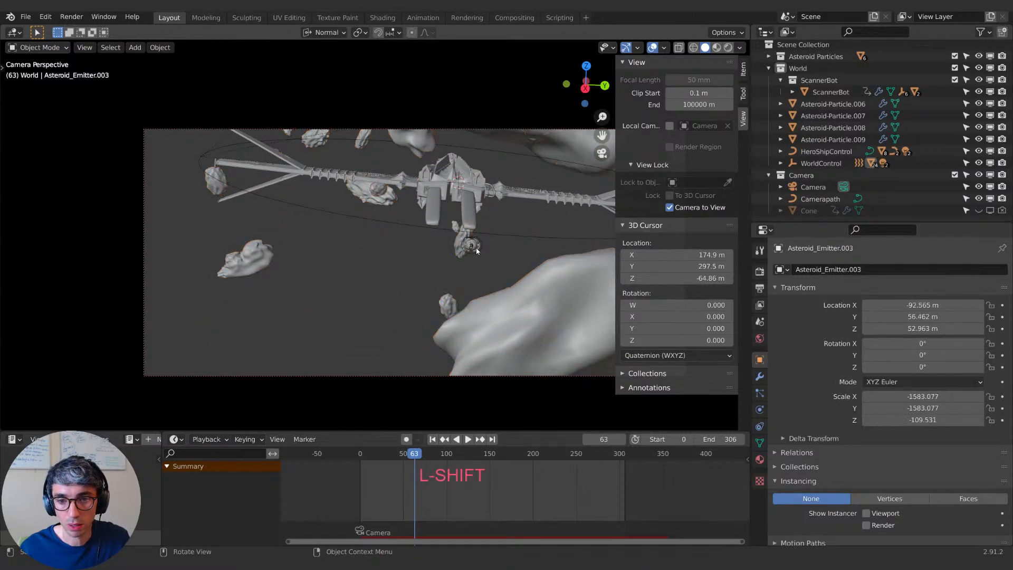
click(472, 246)
scroll(496, 251, up, 4)
shift+middle_drag(576, 263, 476, 280)
key(space)
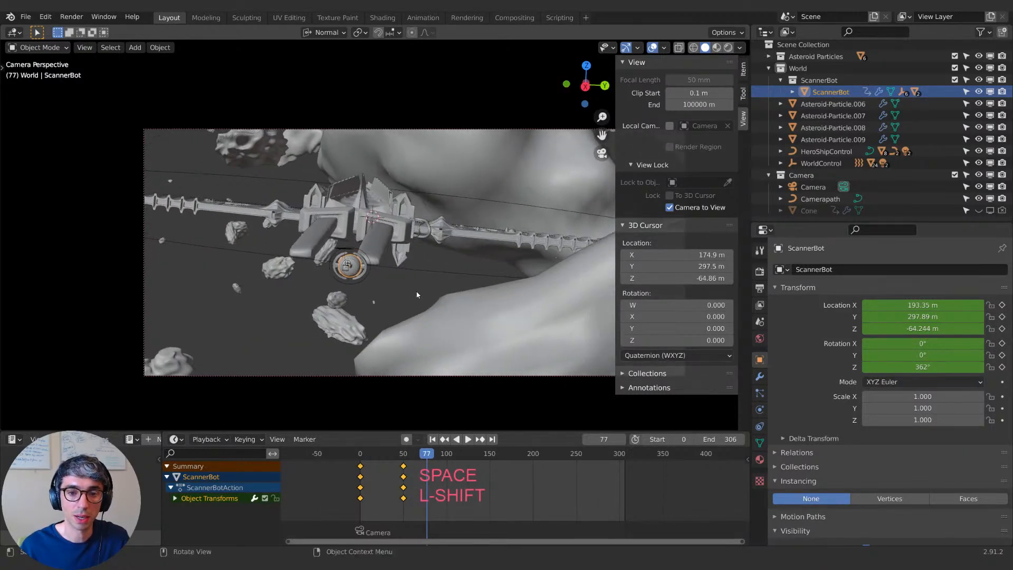
Step: Frame the camera closely on the ScannerBot with the ship behind it, and turn off Camera to View
shift+middle_drag(395, 286, 422, 320)
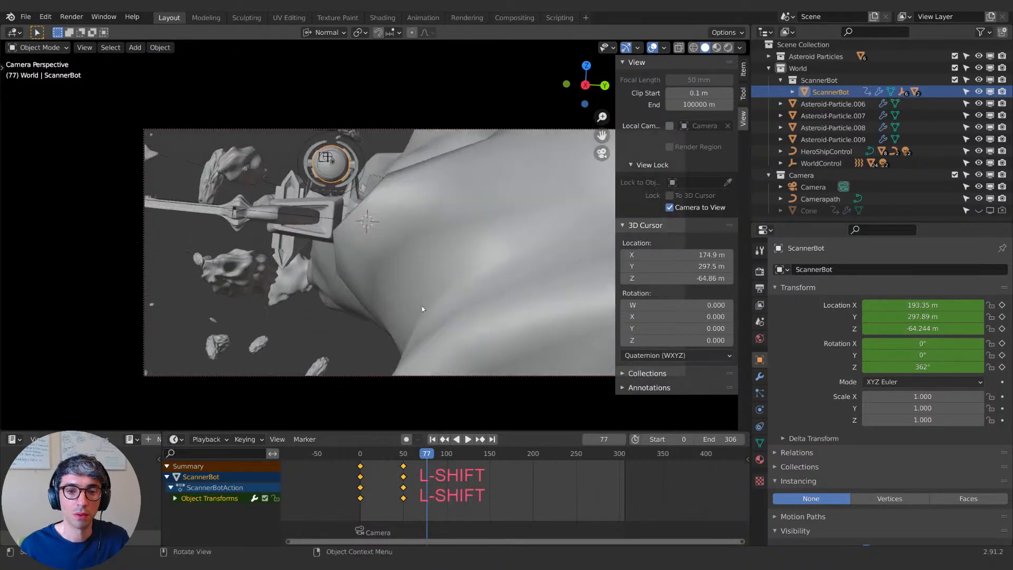
key(KP_Decimal)
scroll(436, 282, down, 3)
middle_drag(474, 248, 439, 256)
scroll(451, 252, down, 2)
click(669, 207)
Step: At frame 71, move the large asteroid beside the ship out of the shot, to about X 74.9, Y 332.1, Z -57.7 m
click(378, 459)
key(space)
drag(377, 460, 421, 454)
key(space)
click(572, 185)
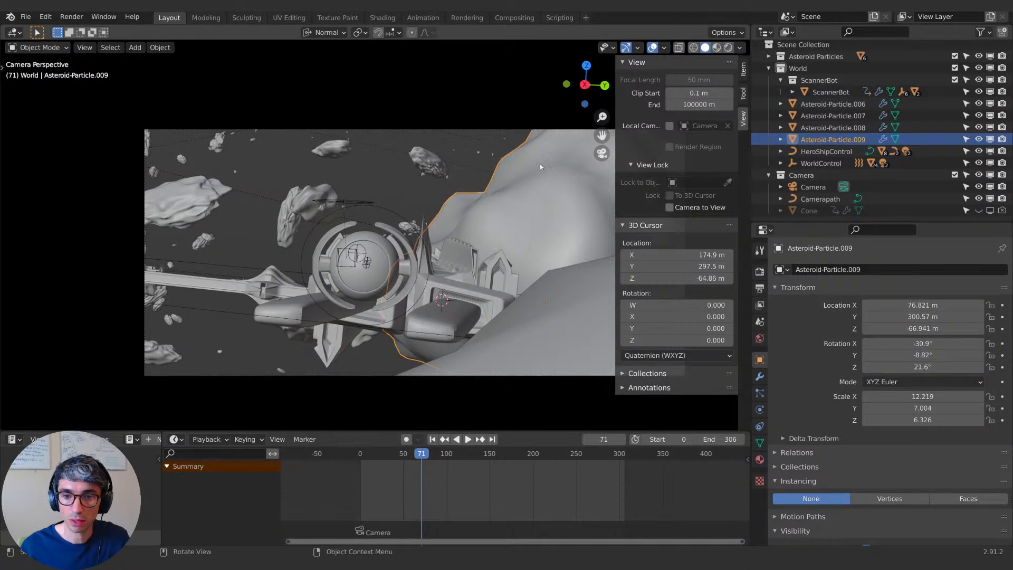
key(g)
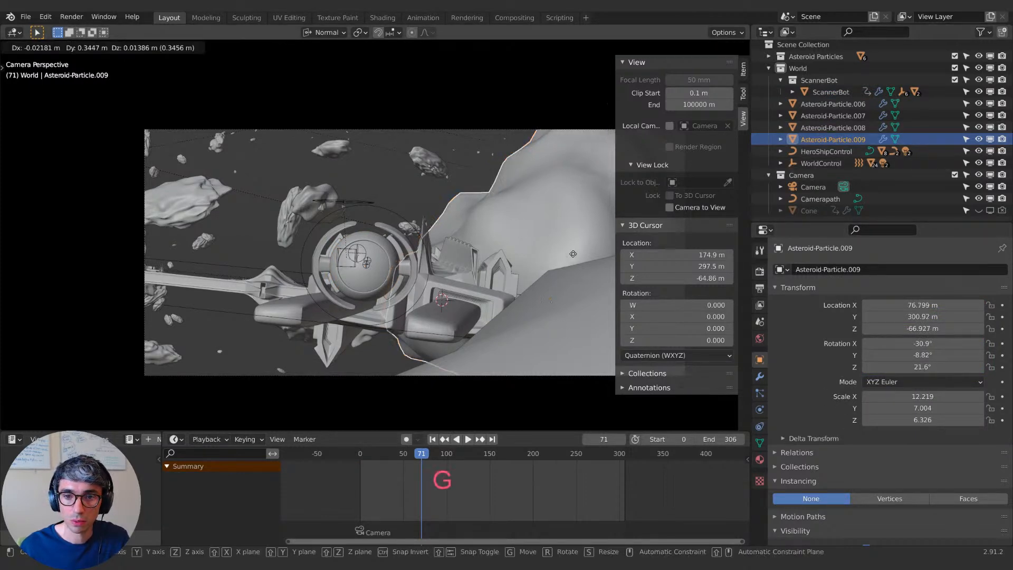
click(489, 226)
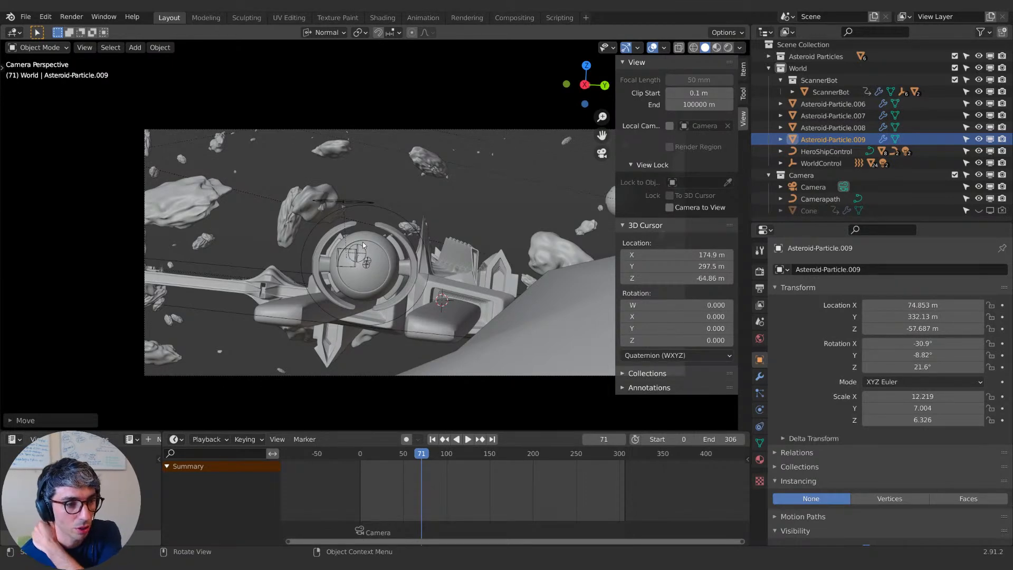
Step: Select the ScannerBot and preview its fly-past in the camera view up to frame 75
click(379, 277)
key(space)
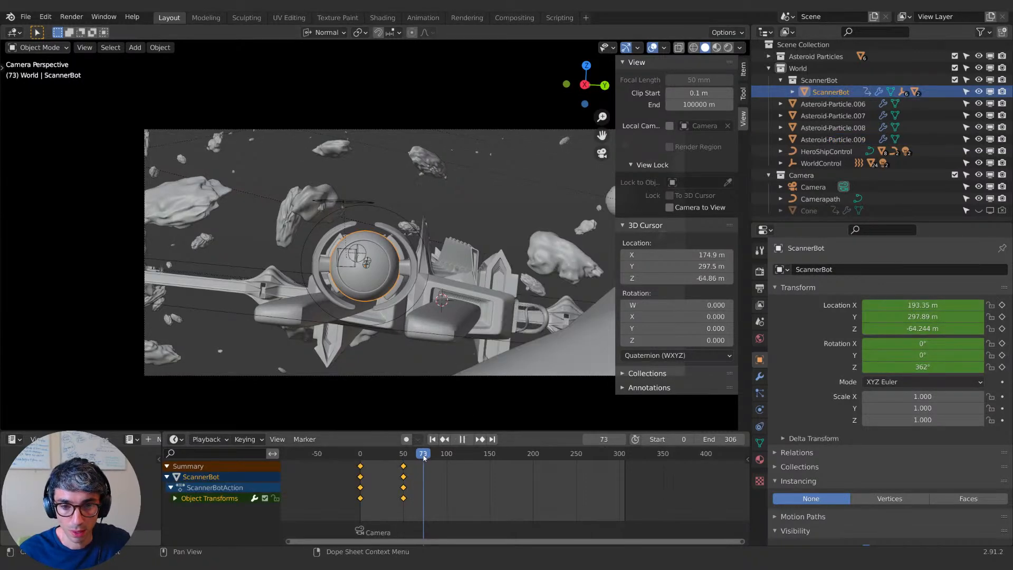
click(413, 461)
mouse_move(413, 461)
mouse_down()
mouse_move(391, 459)
mouse_move(426, 458)
mouse_up()
key(space)
Step: Select the HeroShipControl curve around the ship and return the animation to frame 0
click(549, 300)
middle_drag(549, 300, 450, 278)
scroll(548, 287, down, 3)
scroll(461, 305, down, 3)
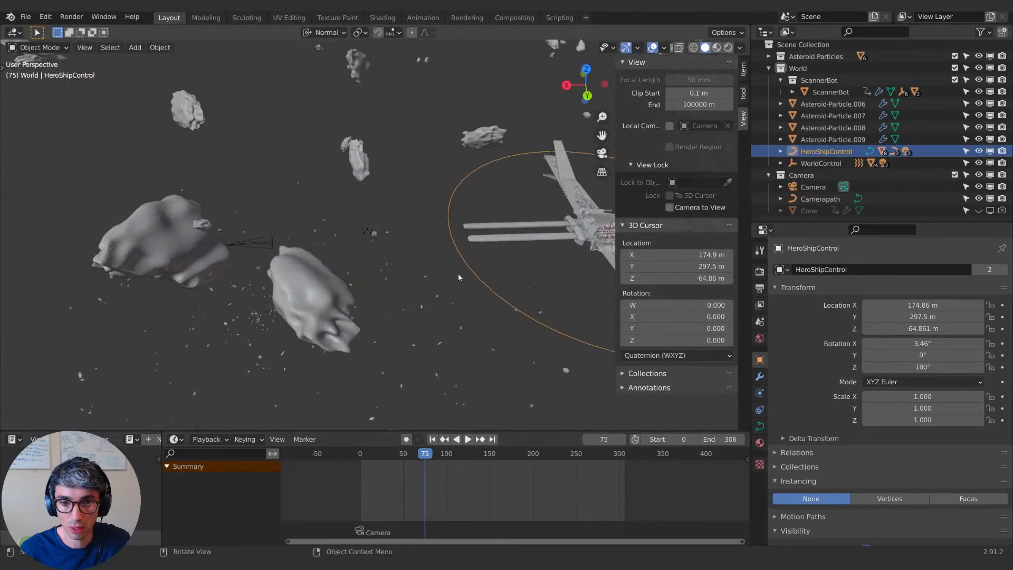
scroll(521, 272, down, 3)
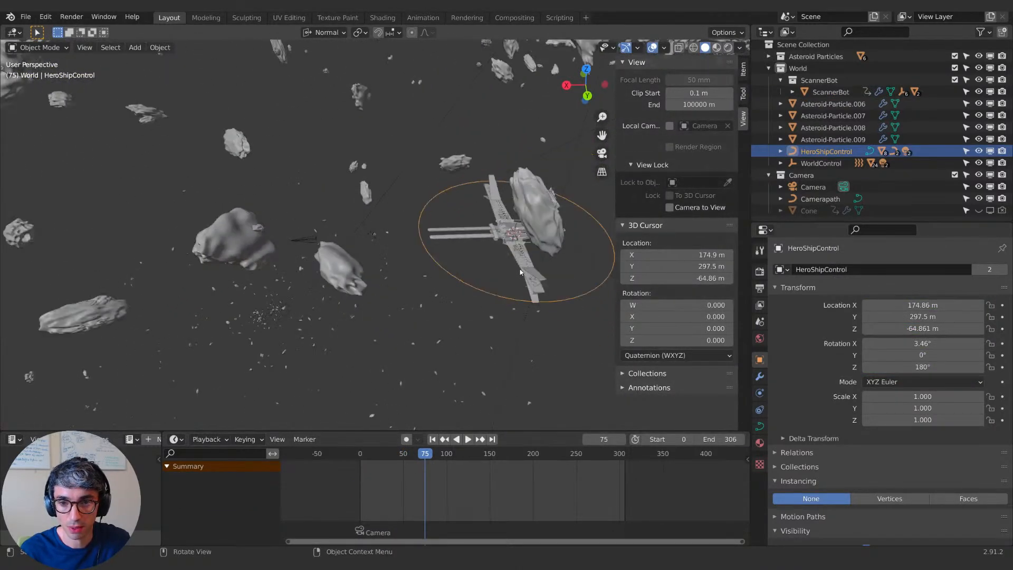
click(433, 439)
shift+middle_drag(538, 227, 319, 244)
Step: Move the hero ship back along X to about 235.9 m and keyframe its location and rotation at frame 0
key(g)
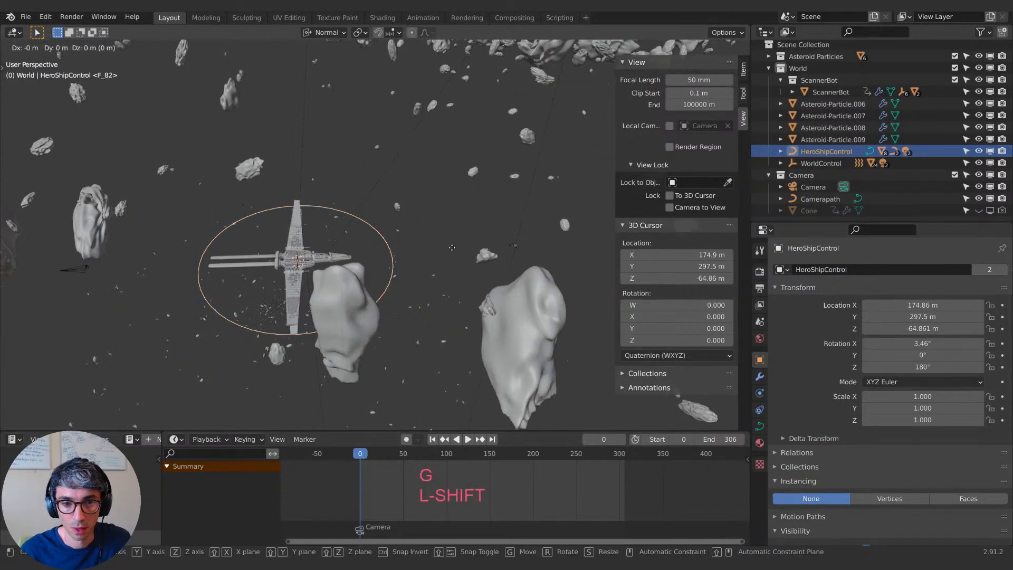
key(x)
click(143, 259)
shift+middle_drag(144, 259, 243, 264)
key(g)
key(x)
click(150, 266)
scroll(198, 260, down, 2)
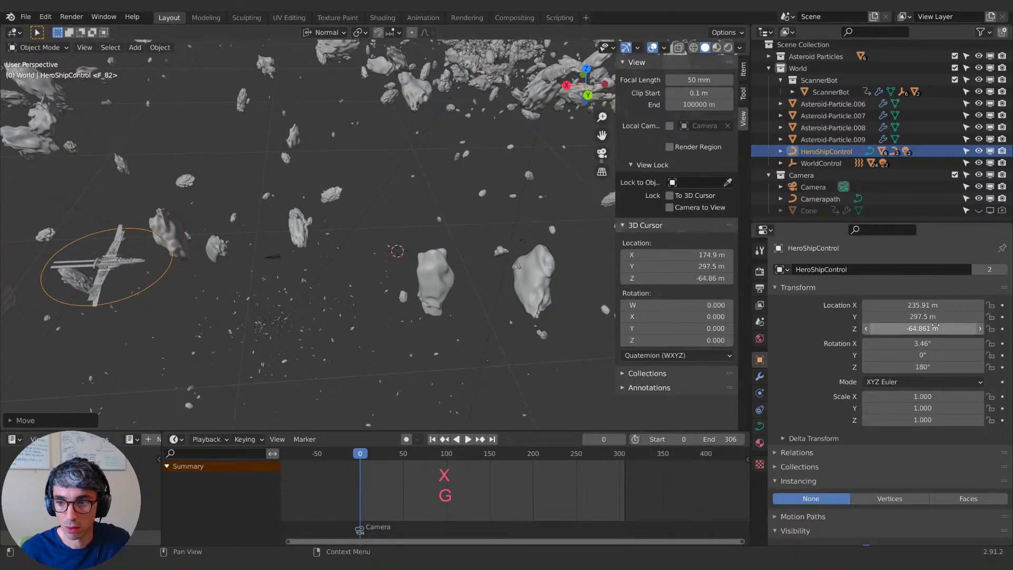
key(i)
key(i)
Step: At frame 50, move the hero ship along its local X axis to about X 175.2 m and keyframe its location and rotation
key(space)
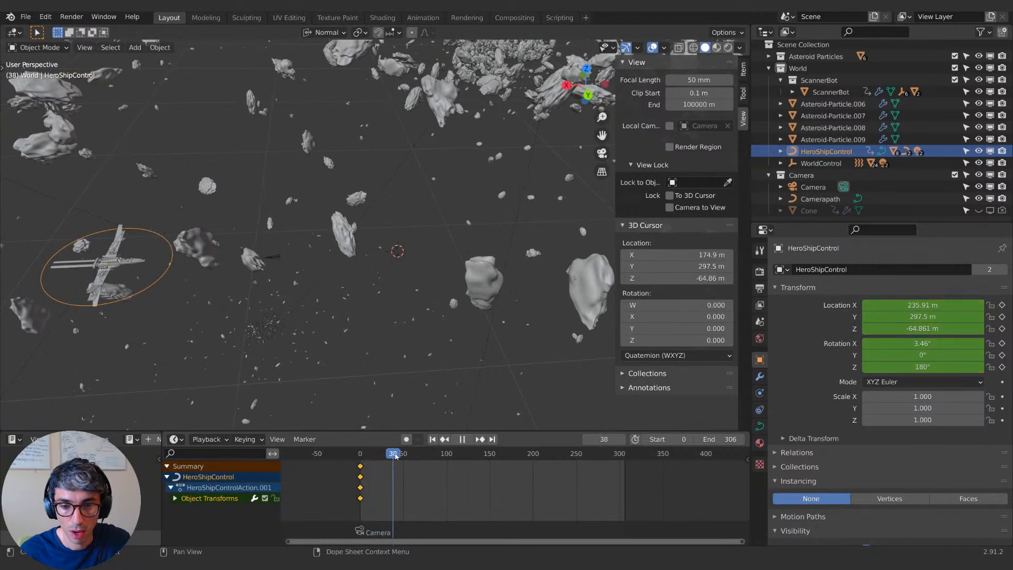
key(space)
middle_drag(409, 305, 390, 316)
shift+middle_drag(390, 316, 369, 319)
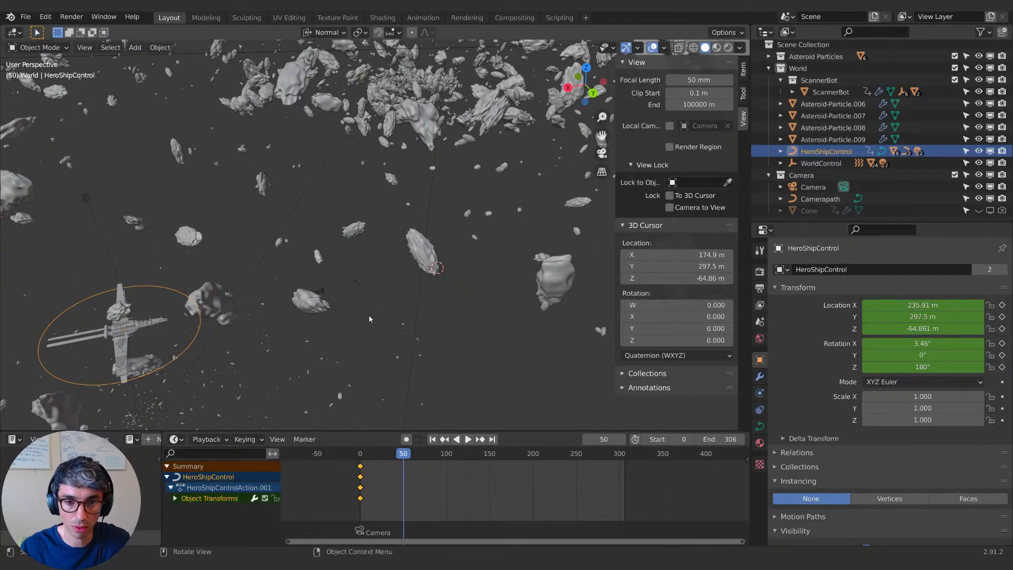
shift+middle_drag(406, 320, 445, 273)
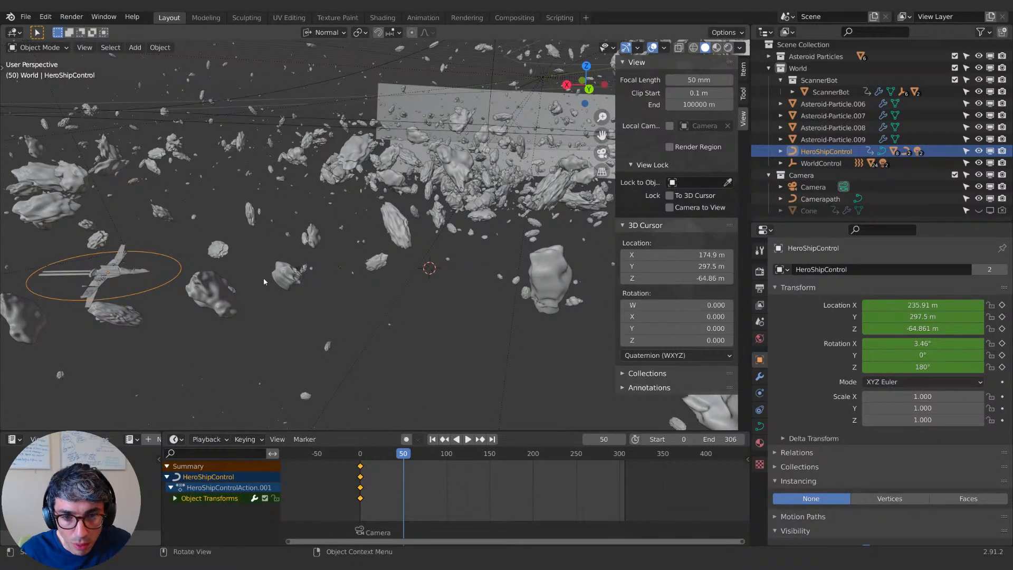
key(g)
key(x)
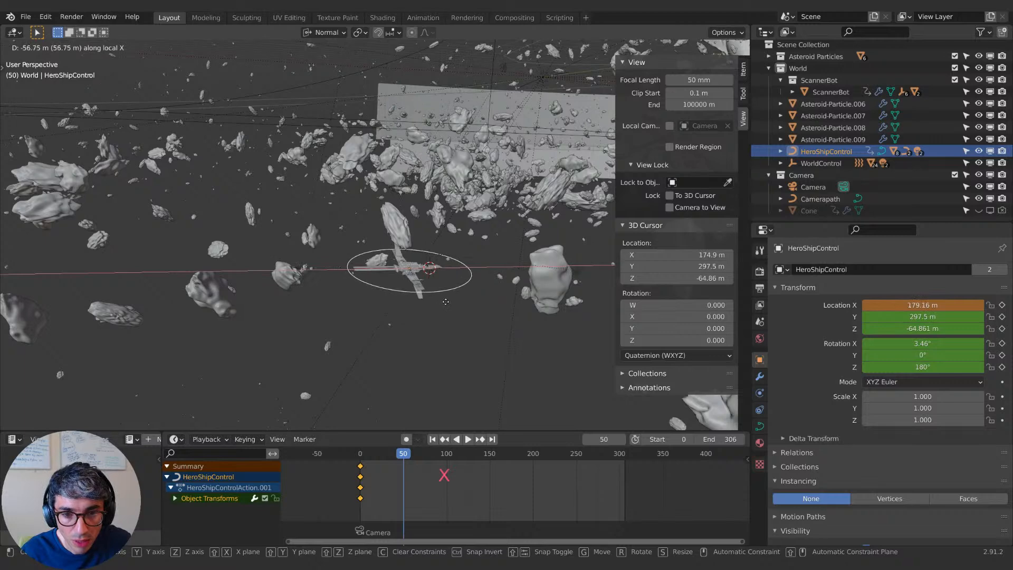
click(461, 300)
shift+middle_drag(446, 303, 335, 332)
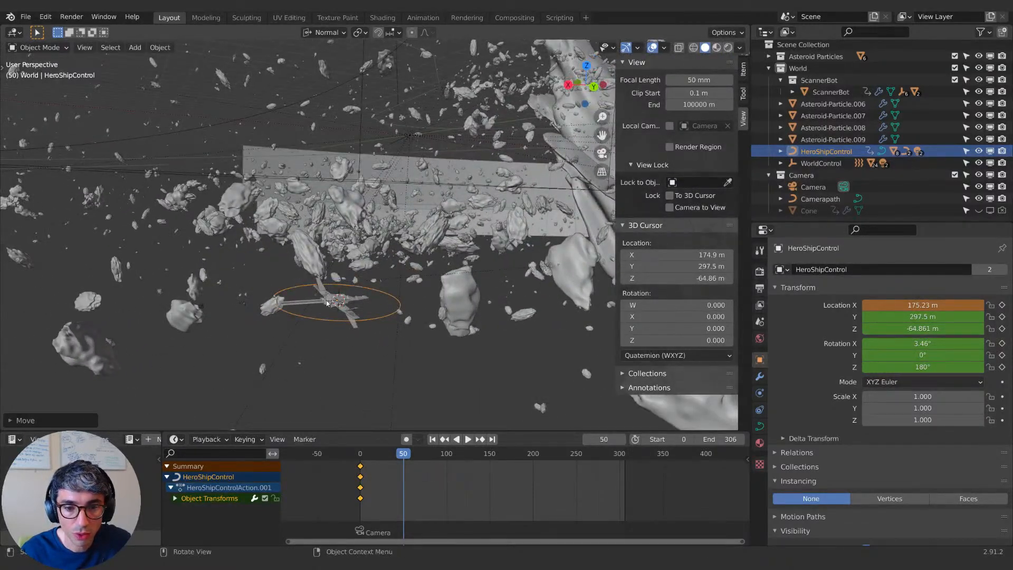
key(i)
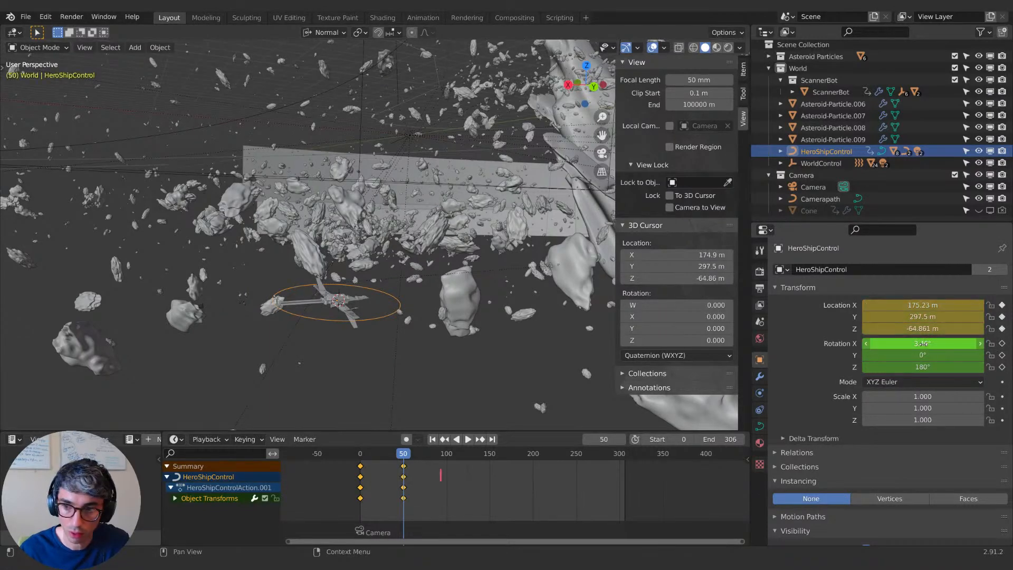
key(i)
Step: At frame 100, move the hero ship forward along X to about 162.6 m
key(space)
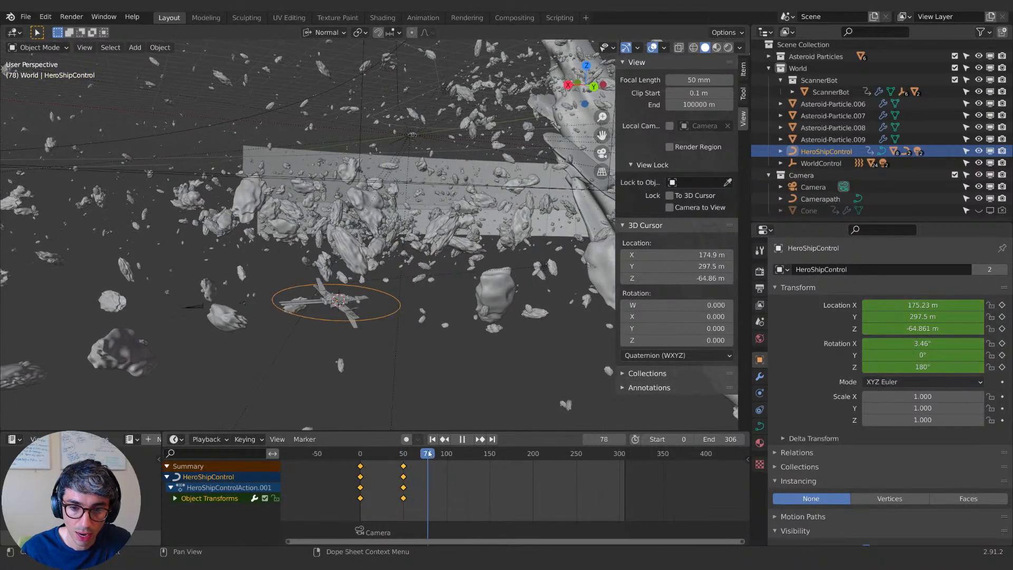
key(space)
key(g)
click(401, 315)
key(r)
key(z)
key(z)
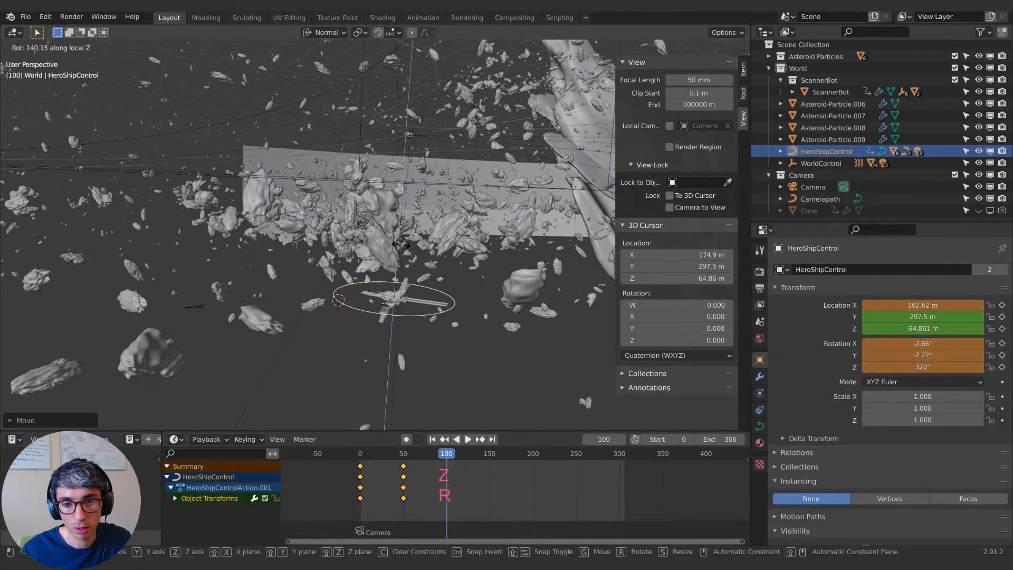
key(Escape)
Step: Raise the hero ship along its local Z axis to about Z -53.9 m
key(g)
key(z)
key(z)
click(425, 244)
middle_drag(427, 253, 422, 299)
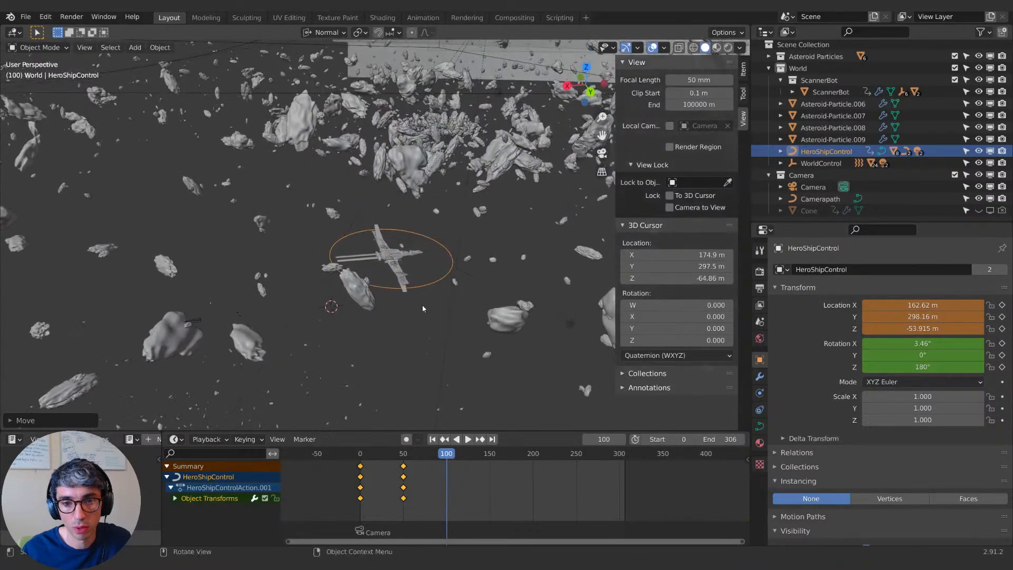
Step: Pitch the hero ship upright about its local Y axis with Y rotation -90°, and keyframe its location and rotation at frame 100
key(r)
key(Escape)
key(r)
key(y)
key(y)
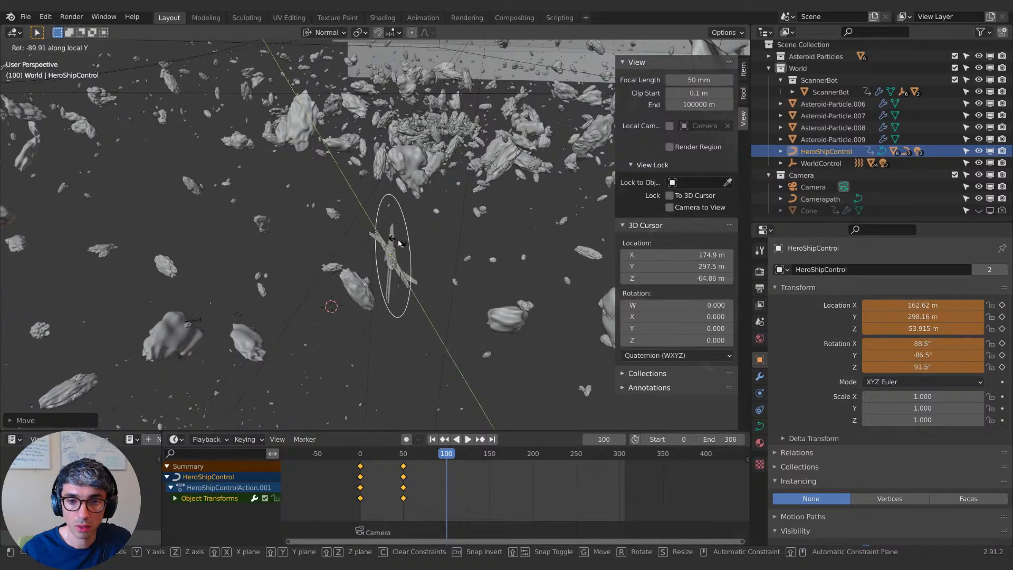
click(393, 241)
click(932, 355)
text(-90)
key(Return)
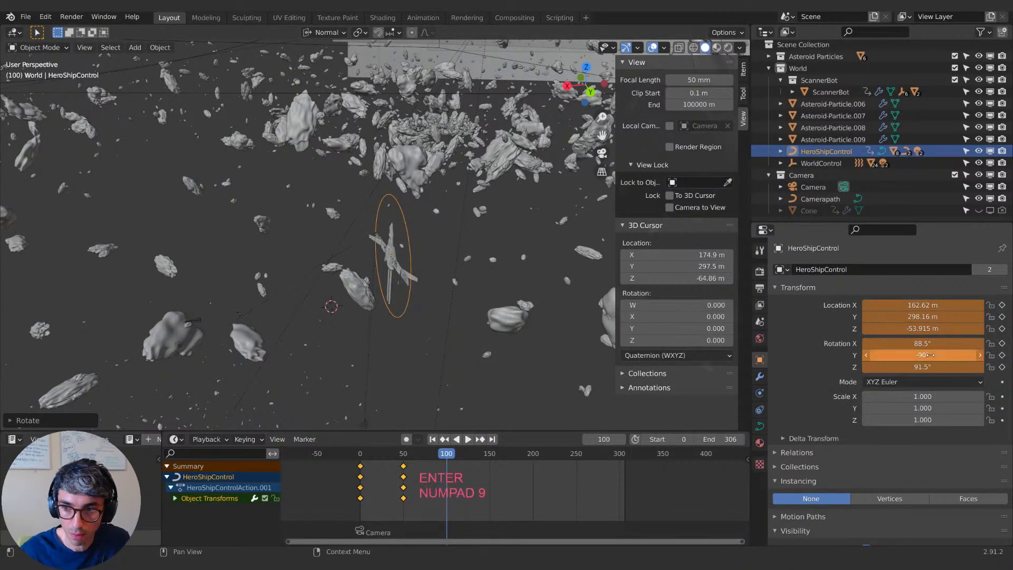
key(i)
key(Return)
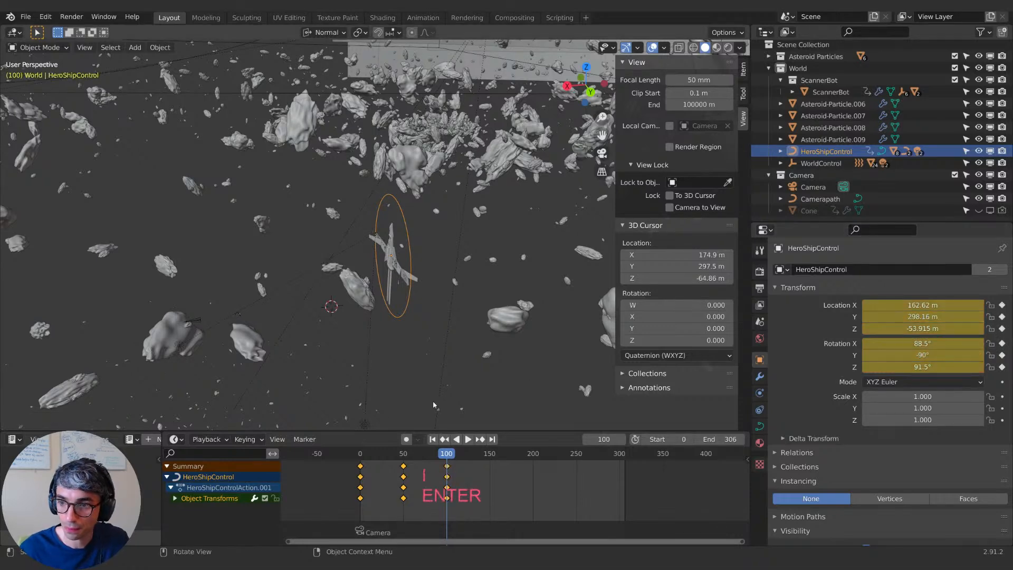
Step: Advance the animation to frame 144
key(space)
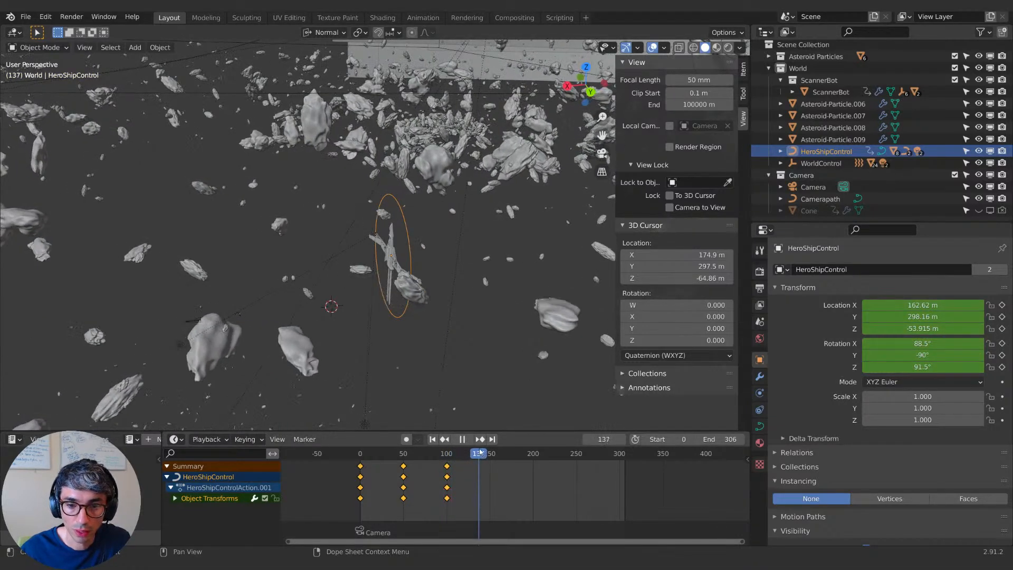
key(space)
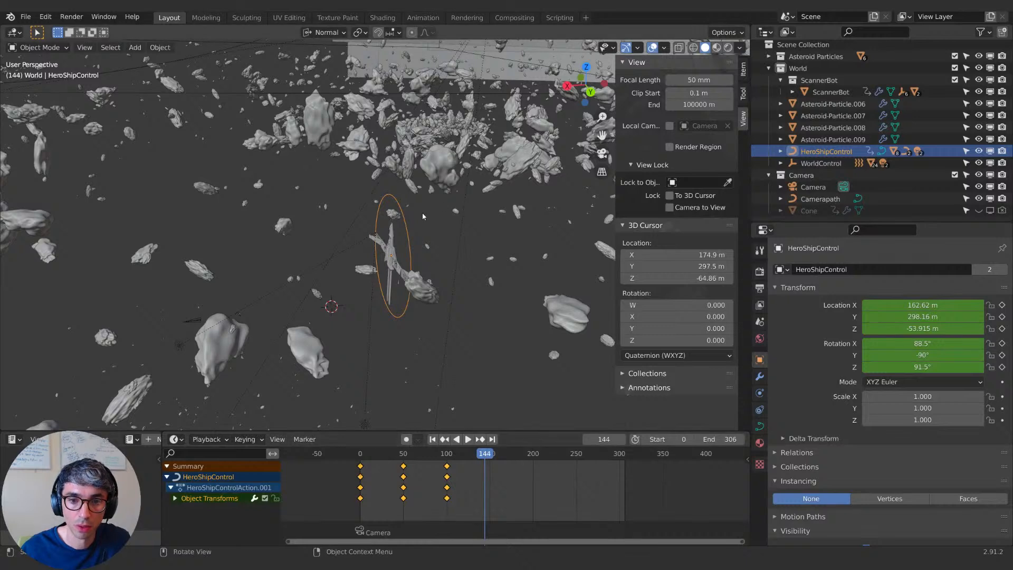
key(g)
key(Escape)
key(g)
key(Escape)
Step: Set the transform orientation to Local, and activate the Move tool with HeroShipControl selected
click(324, 32)
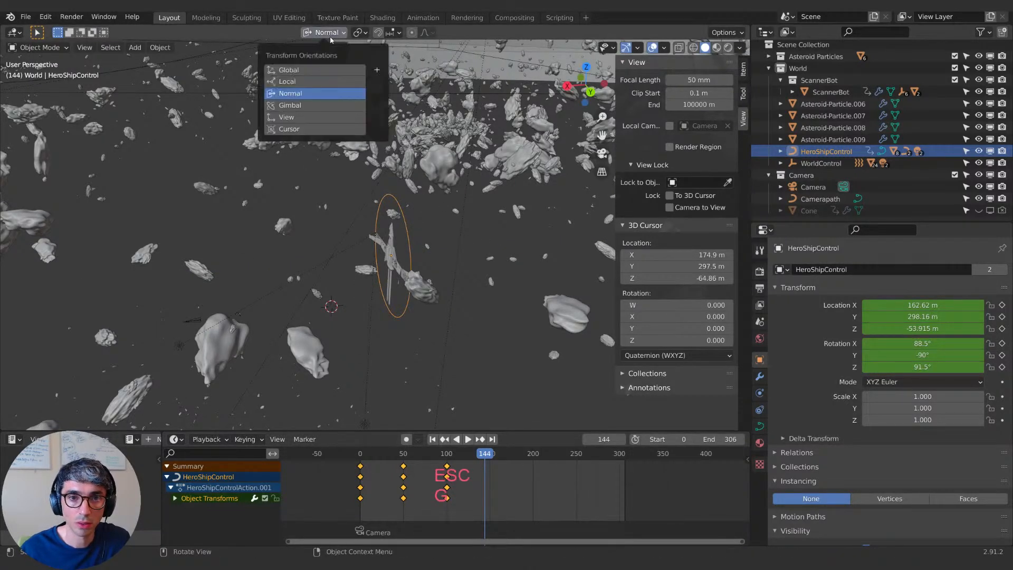
click(324, 32)
click(299, 83)
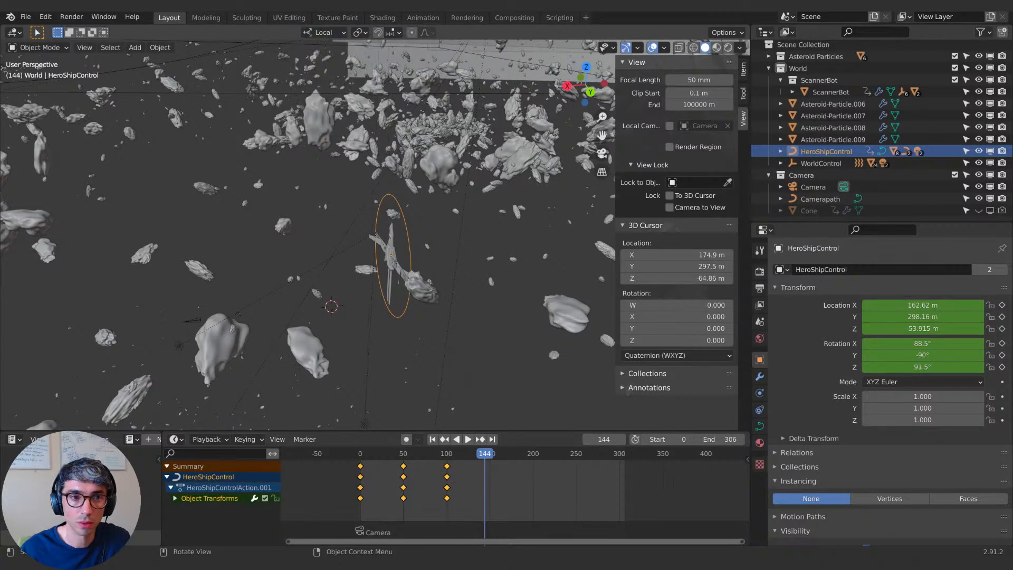
click(6, 70)
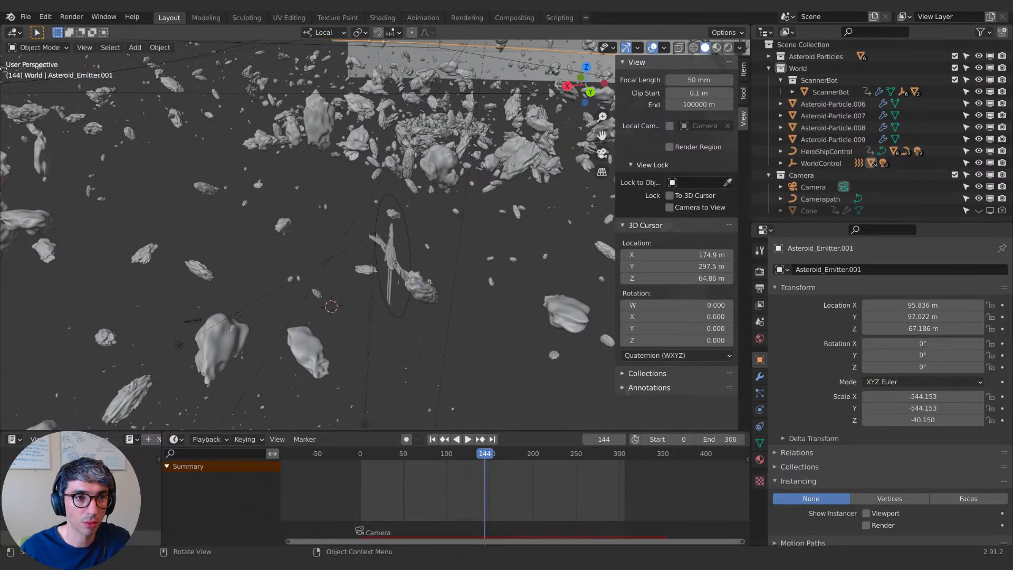
click(3, 61)
click(17, 114)
click(417, 259)
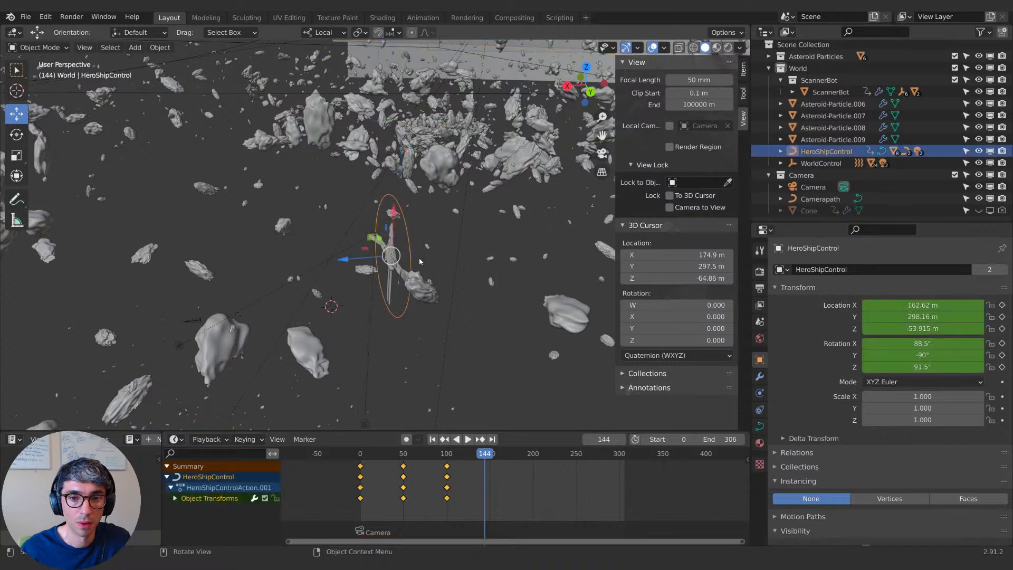
Step: Keyframe the hero ship at frame 144 at about X 180.5, Y 301.8, Z -32.9 m, flipped over to rotation X 180°, Y -1.04°
drag(397, 216, 382, 150)
key(r)
key(y)
key(y)
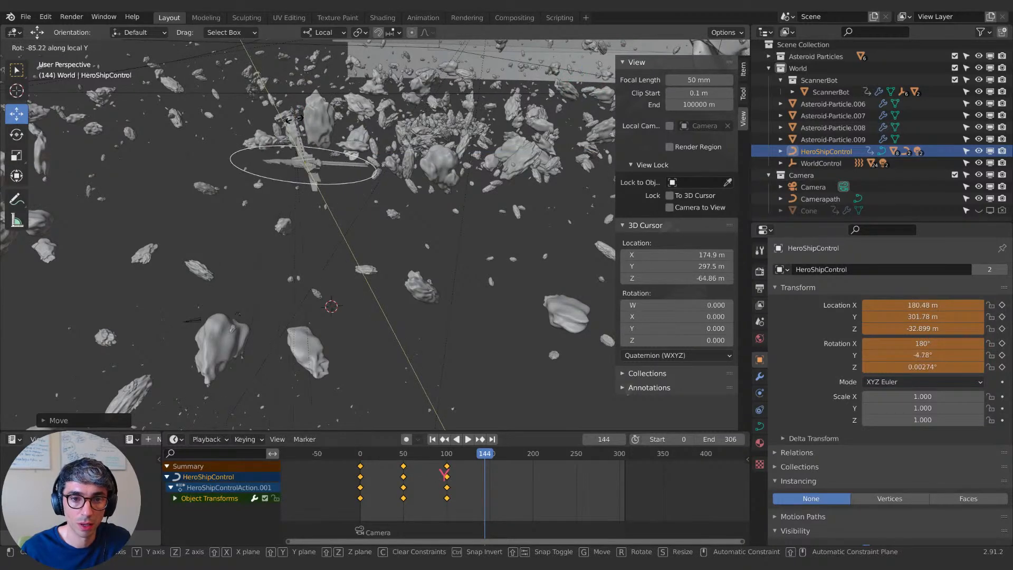
click(368, 139)
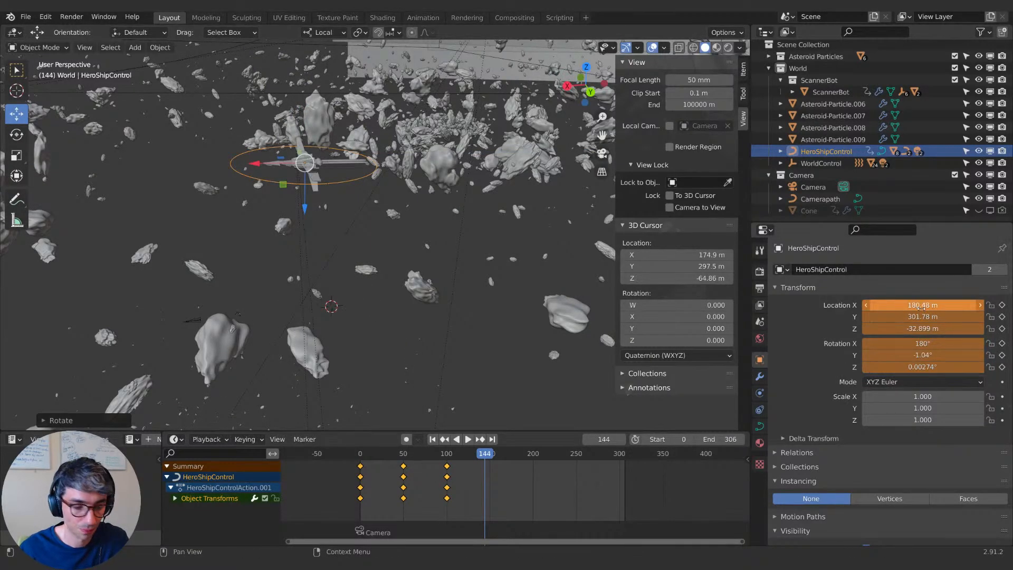
key(i)
key(i)
Step: Advance the animation to frame 188
key(space)
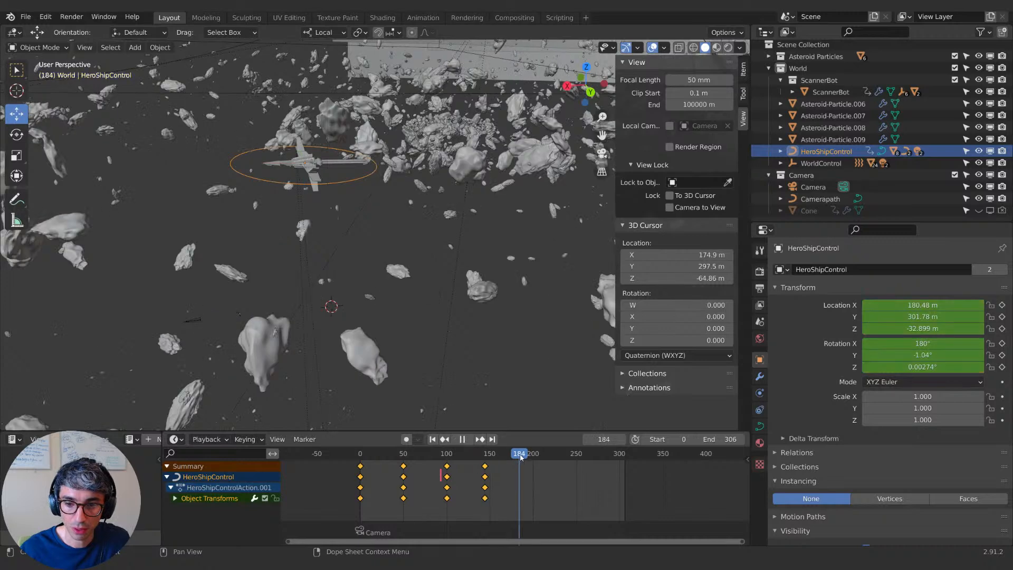
drag(528, 456, 522, 453)
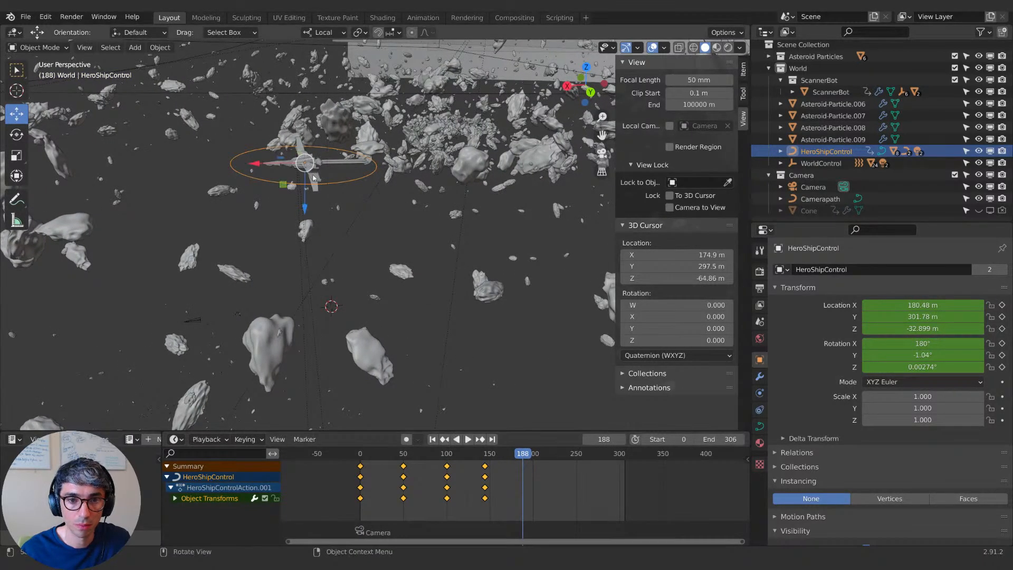
key(r)
key(x)
key(Escape)
Step: Keyframe the hero ship at frame 188 diving nose-down at about X 200.4, Y 301.8, Z -45.9 m with Y rotation 87.7°
drag(257, 169, 226, 280)
key(r)
key(y)
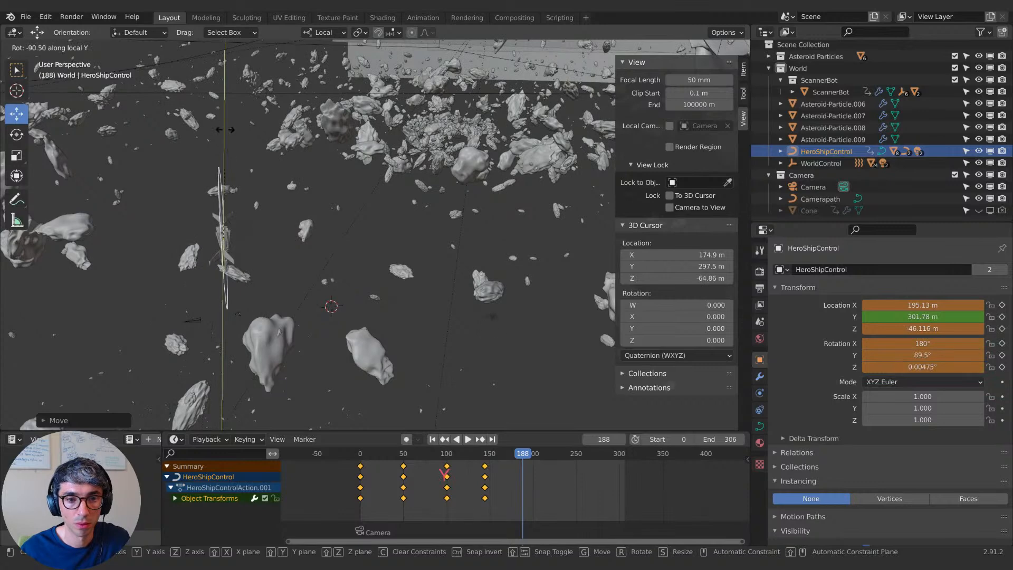
click(227, 133)
drag(289, 242, 257, 243)
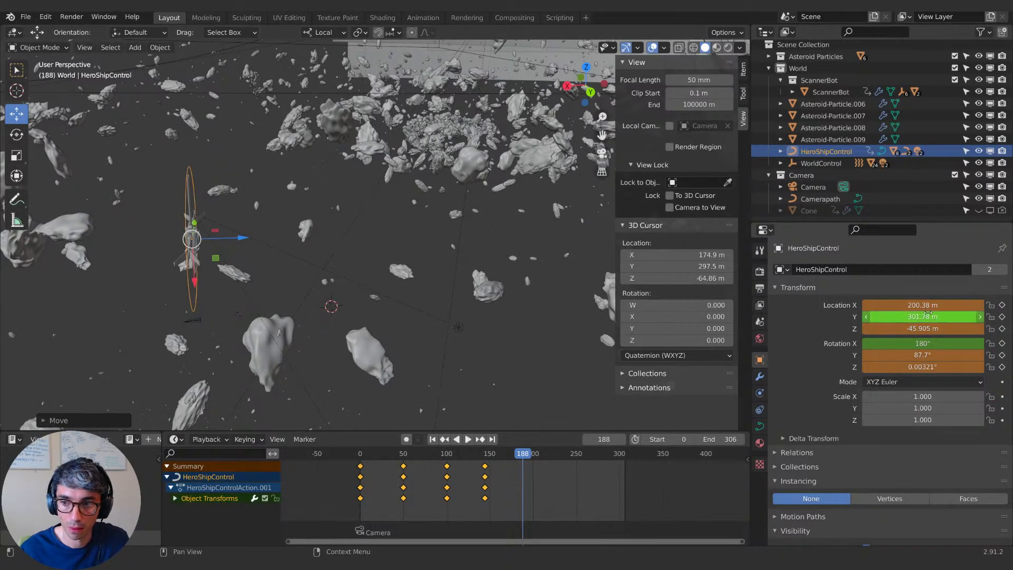
key(i)
key(i)
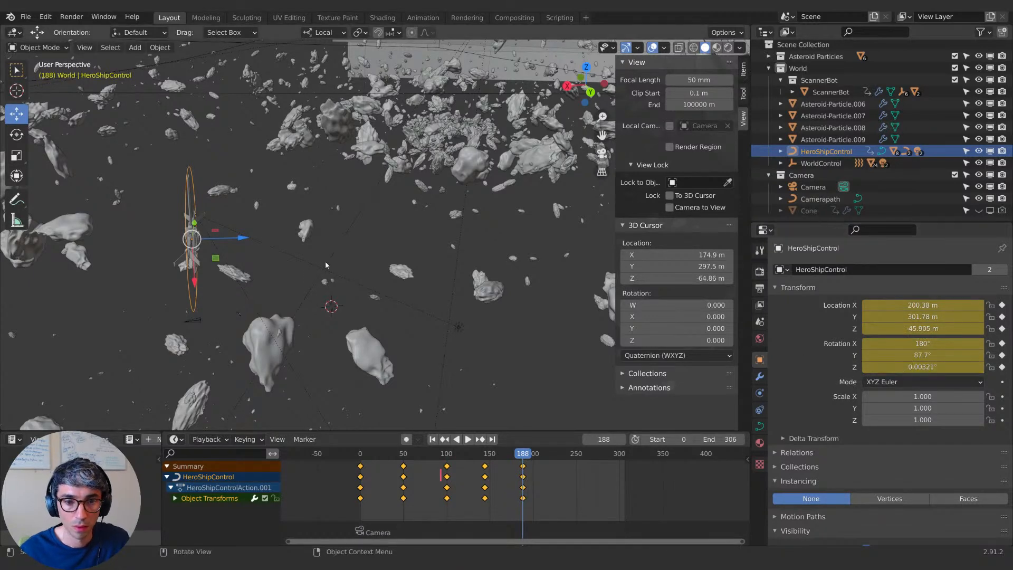
Step: At frame 231, lower the hero ship to about X 201.7, Z -64.0 m and rotate it about local Y to about 172°
key(space)
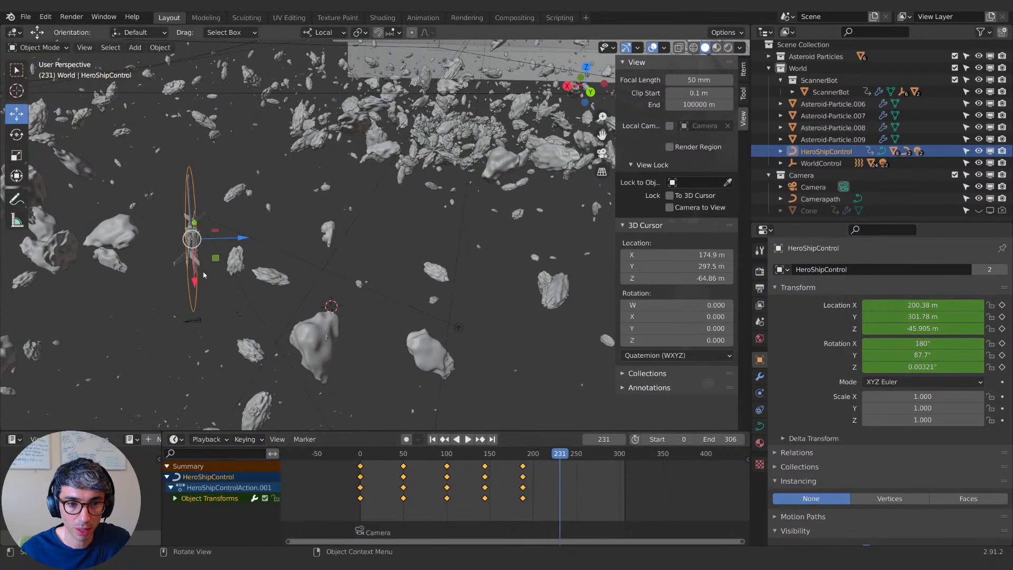
drag(193, 284, 197, 345)
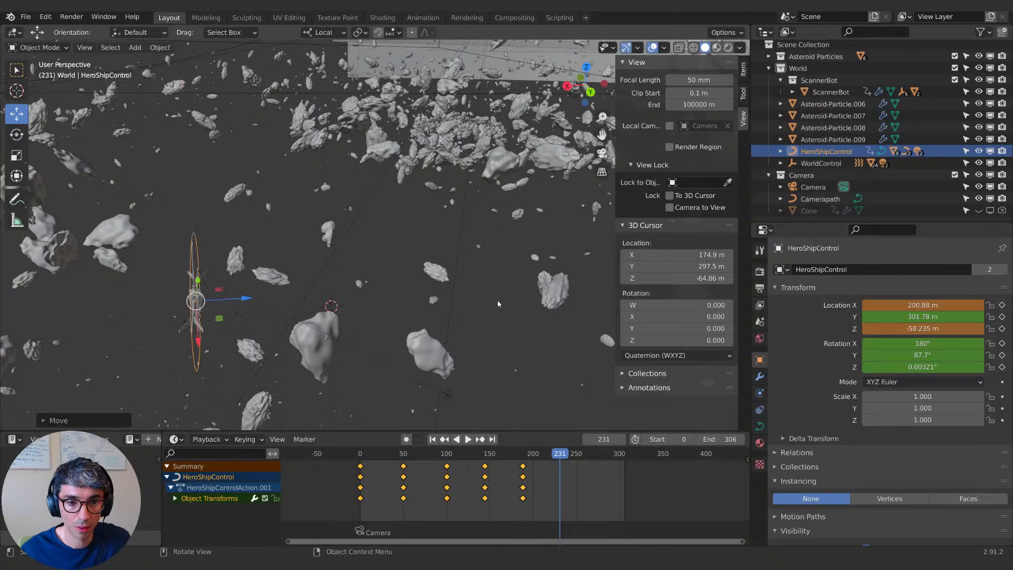
key(r)
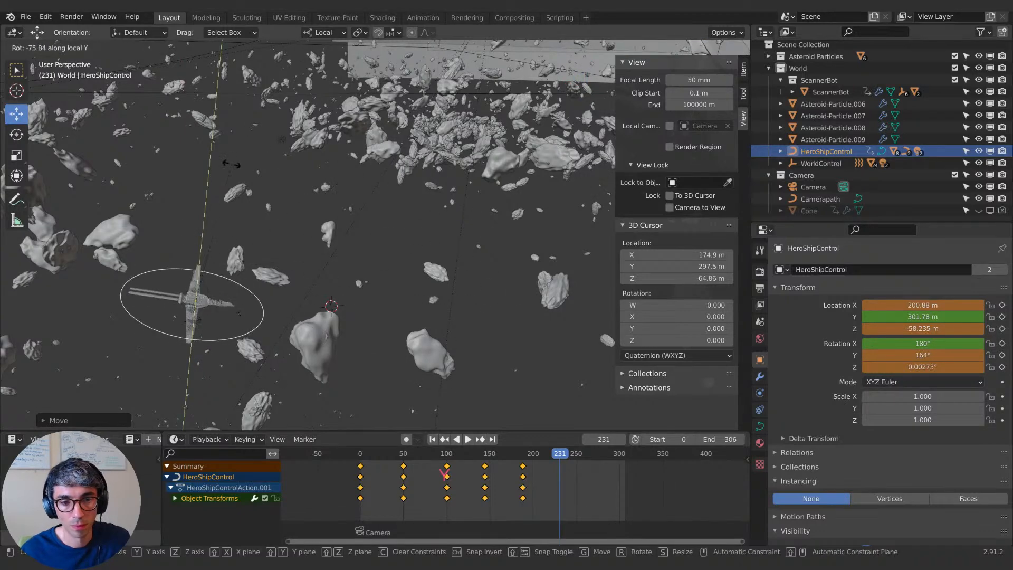
click(216, 180)
drag(198, 258, 198, 294)
Step: Level the hero ship to a Y rotation of about 181° and move it forward to about X 183.8, Z -63.8 m
middle_drag(328, 340, 330, 294)
key(r)
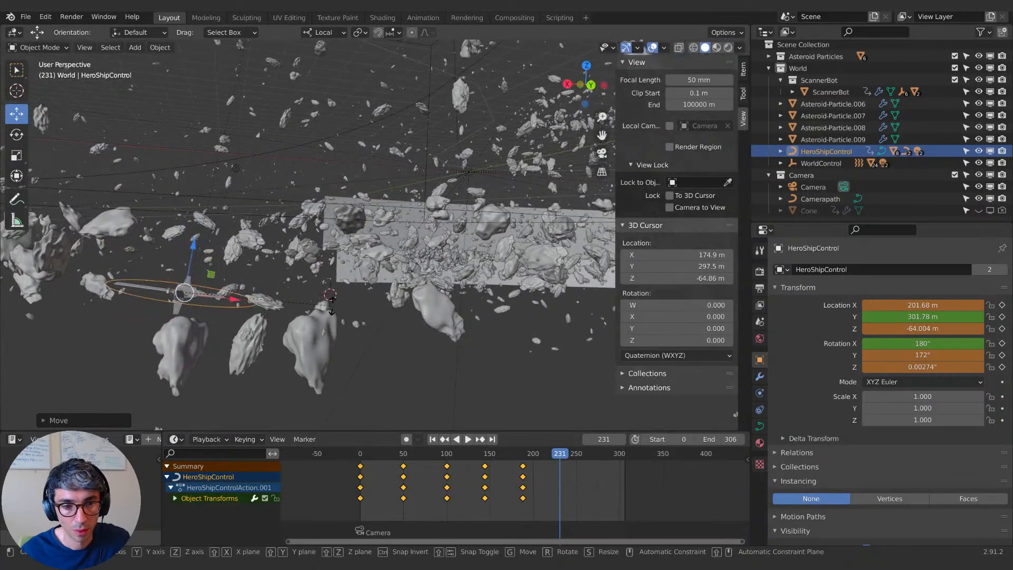
key(y)
click(331, 284)
drag(232, 292, 340, 292)
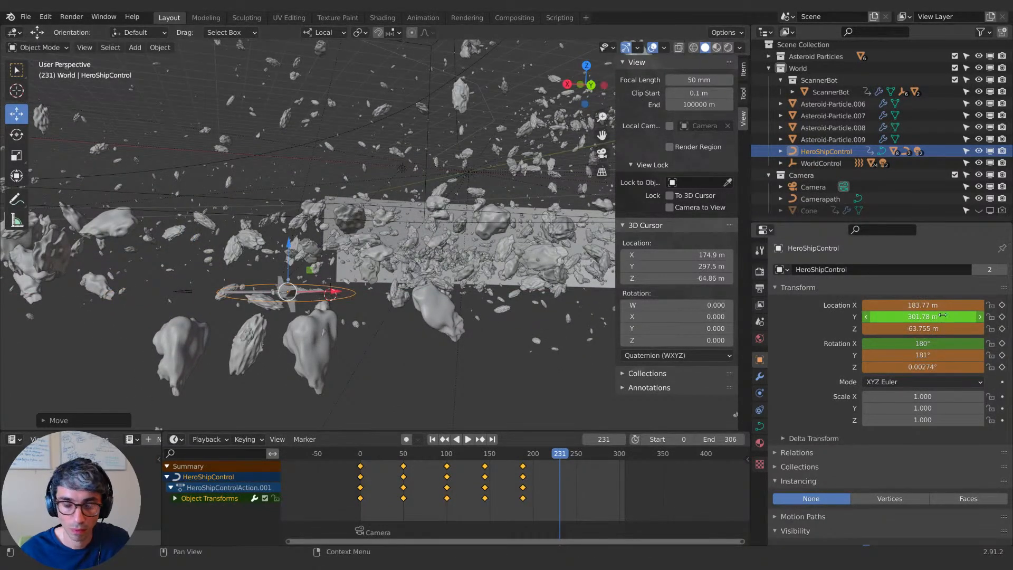
Step: Keyframe the hero ship's pose at frame 231 and set the interpolation of its keyframes to Bezier
key(i)
key(i)
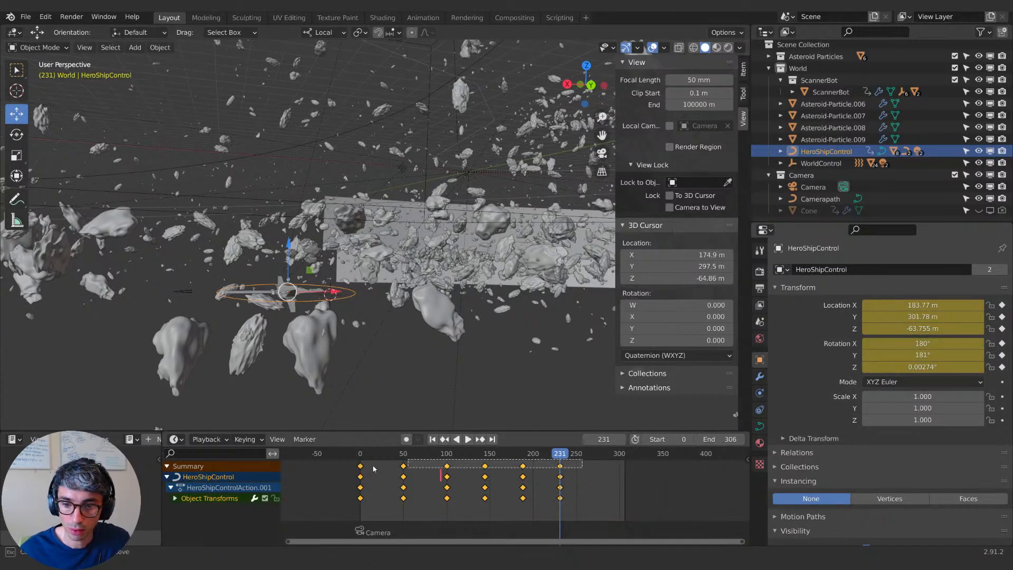
right_click(362, 466)
mouse_move(362, 468)
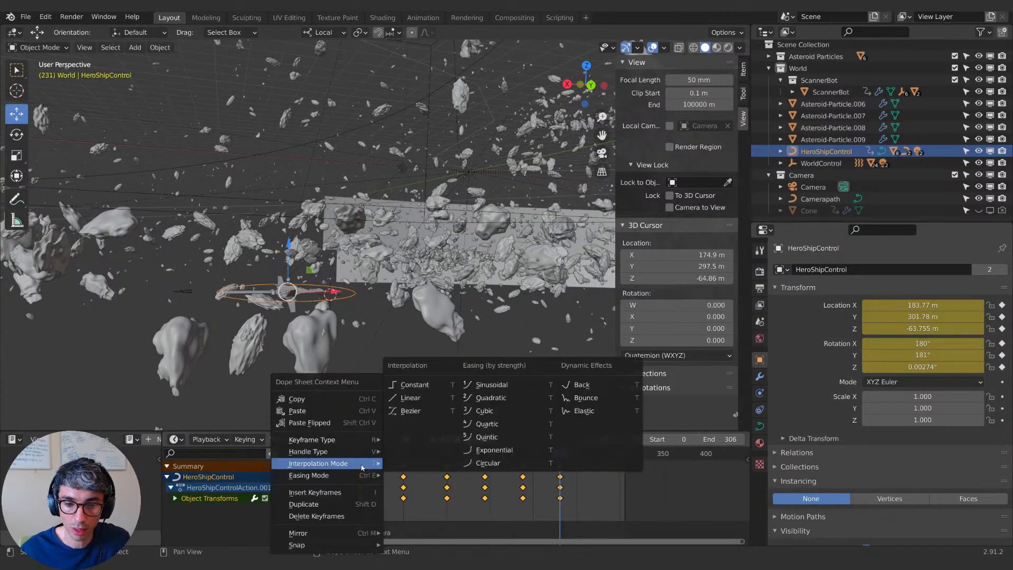
click(416, 415)
Step: Go to frame 306, move the hero ship about 31 m forward along its local X axis, and keyframe it
middle_drag(589, 480, 595, 480)
drag(567, 455, 632, 484)
middle_drag(422, 229, 384, 281)
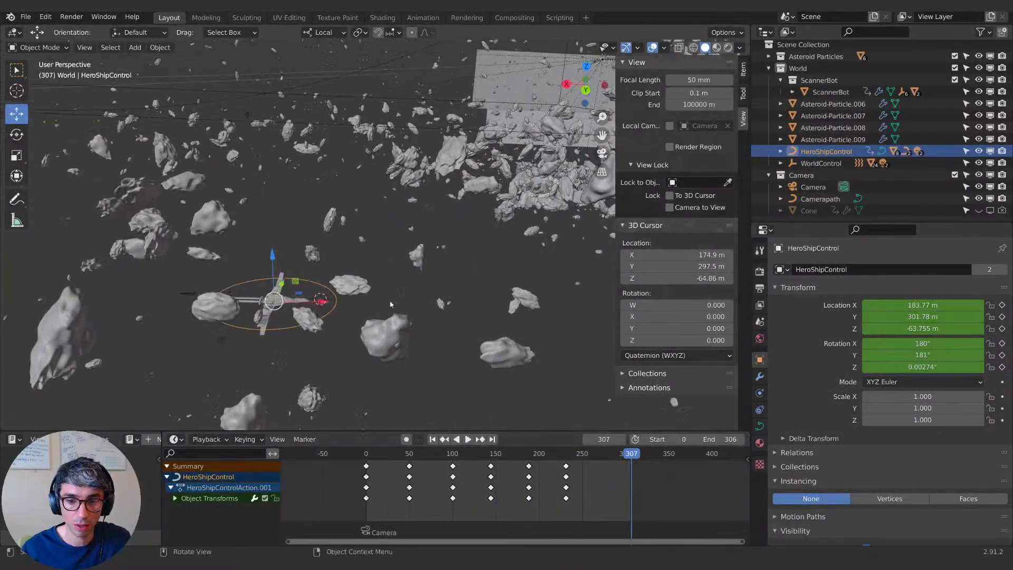
click(491, 439)
shift+middle_drag(488, 342, 451, 347)
drag(241, 305, 370, 332)
key(x)
click(450, 357)
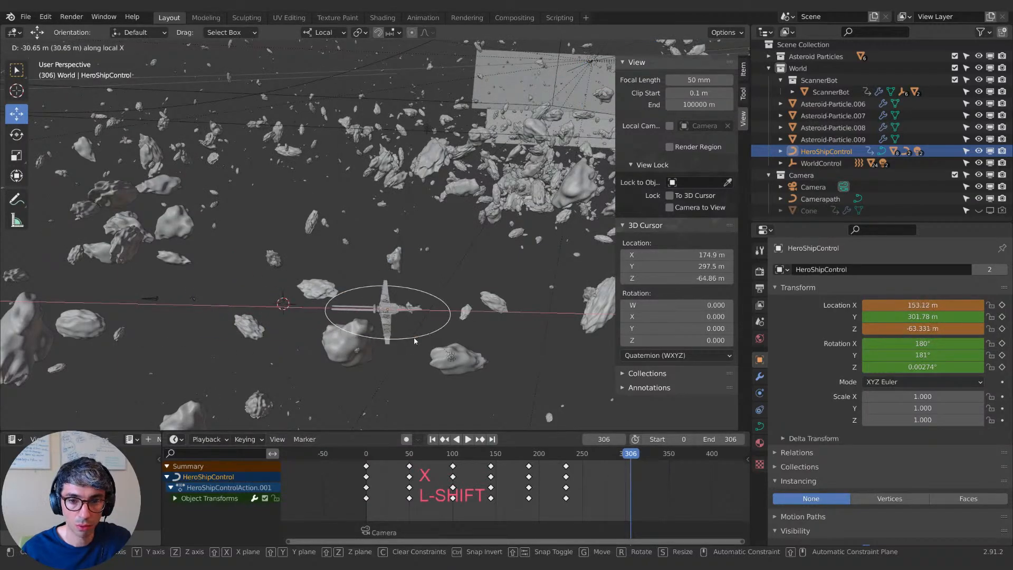
key(i)
Step: Scrub back from frame 306 and review the hero ship's loop, stopping at frame 106
middle_drag(554, 308, 584, 303)
drag(632, 459, 367, 463)
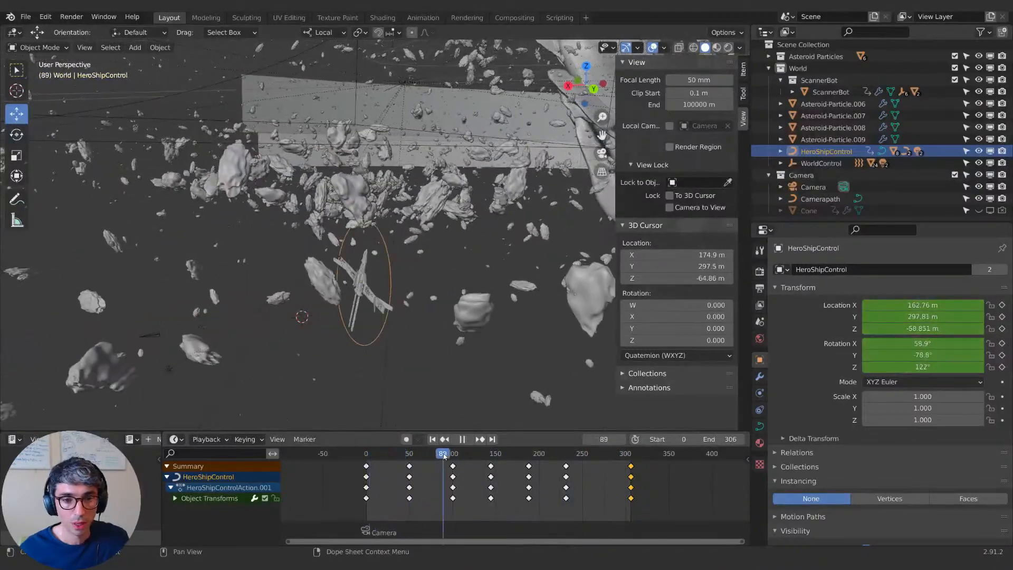
key(space)
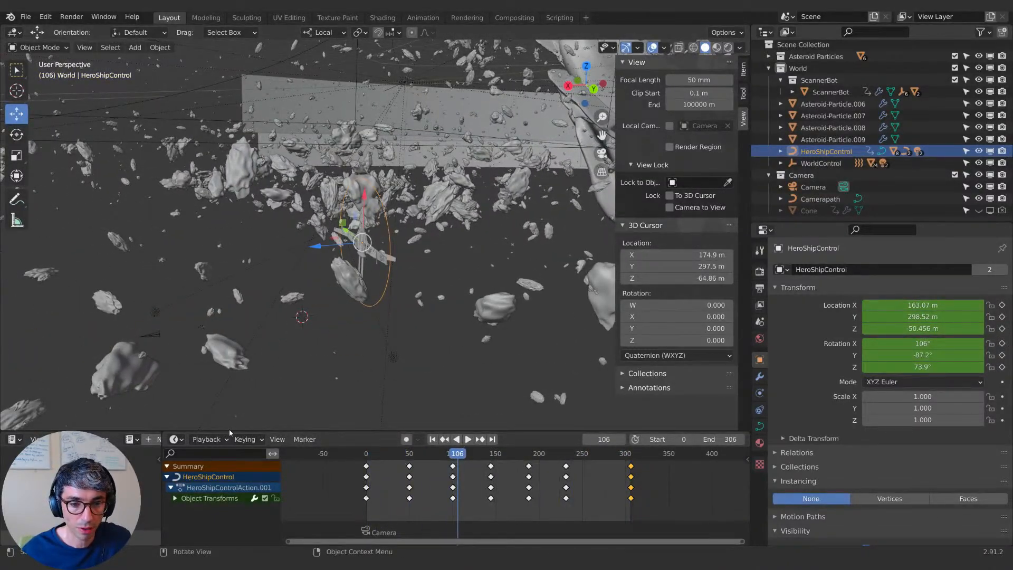
Step: Enlarge the timeline area, switch it to the Graph Editor, and show HeroShipControl's individual location and rotation channels
drag(230, 430, 230, 290)
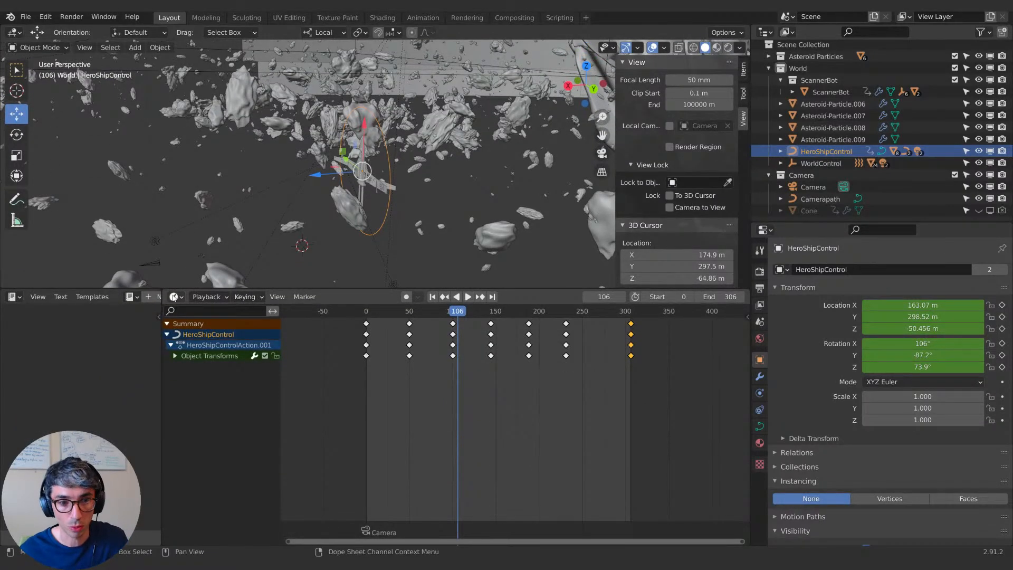
click(174, 297)
click(336, 356)
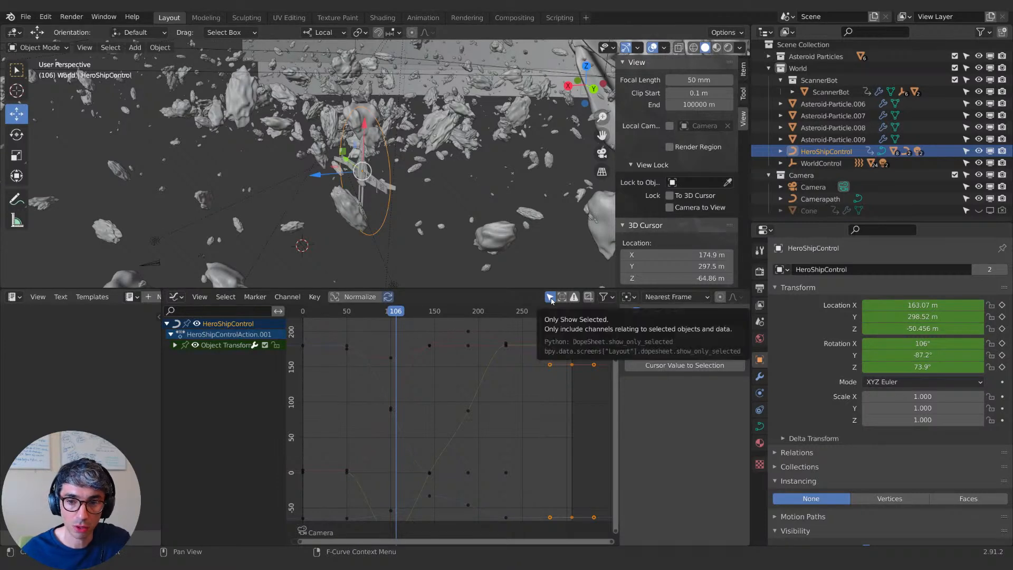
click(387, 217)
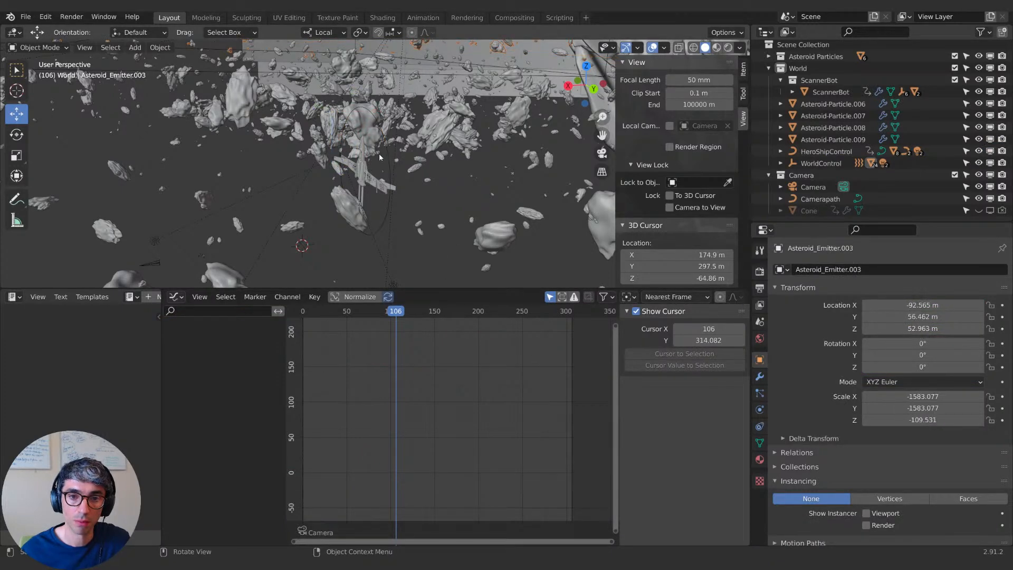
click(826, 196)
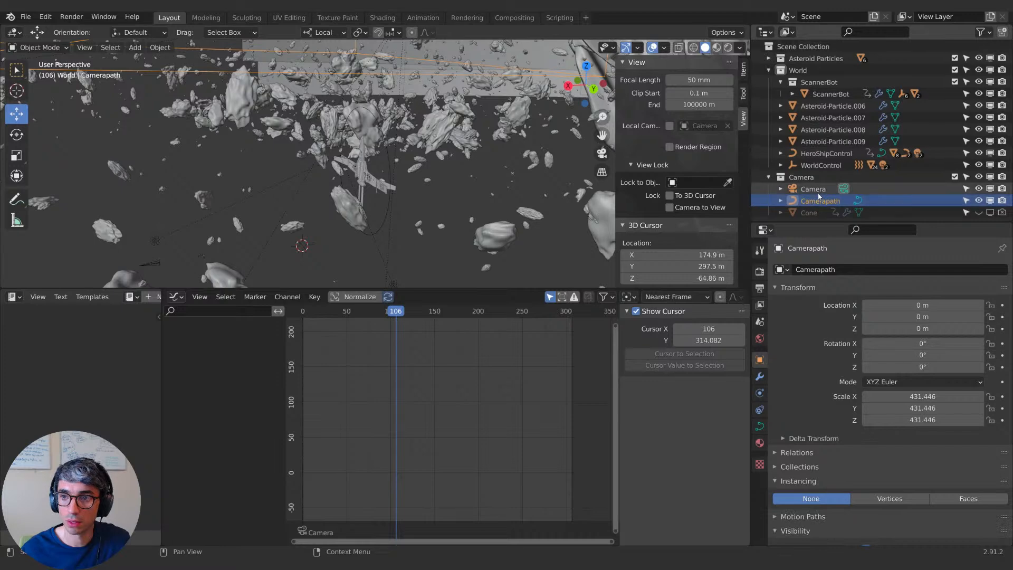
click(826, 152)
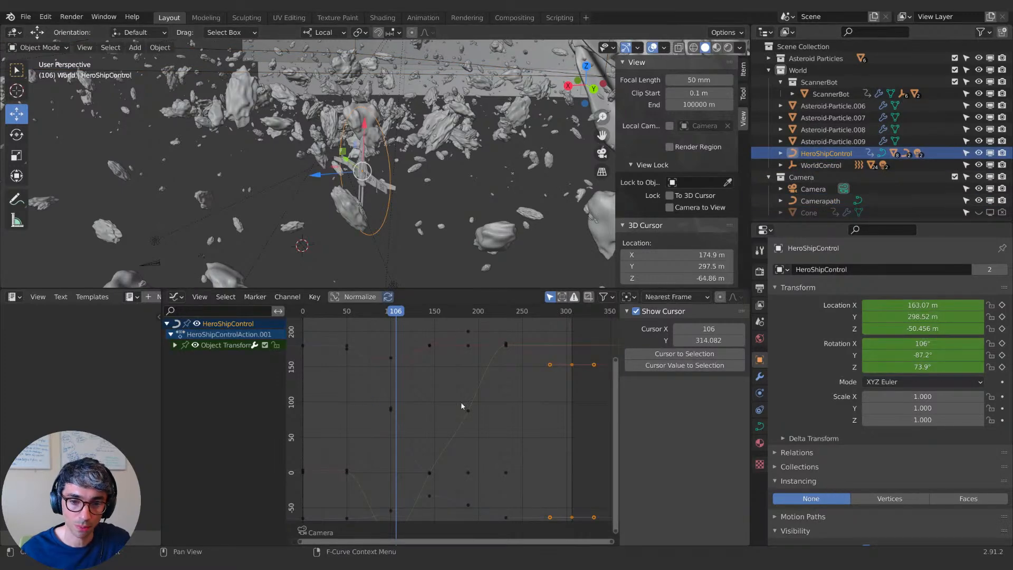
scroll(470, 395, down, 5)
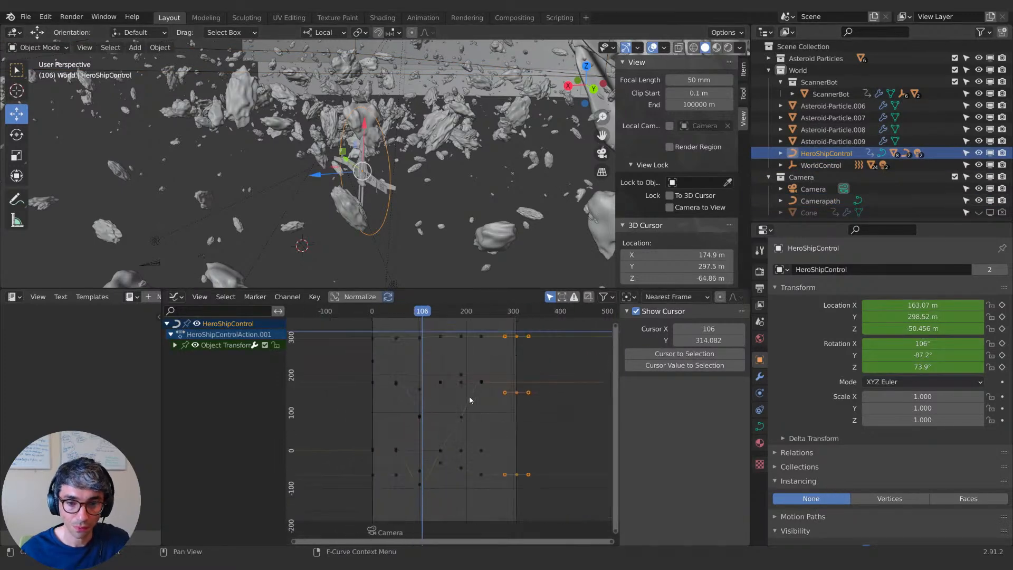
click(175, 345)
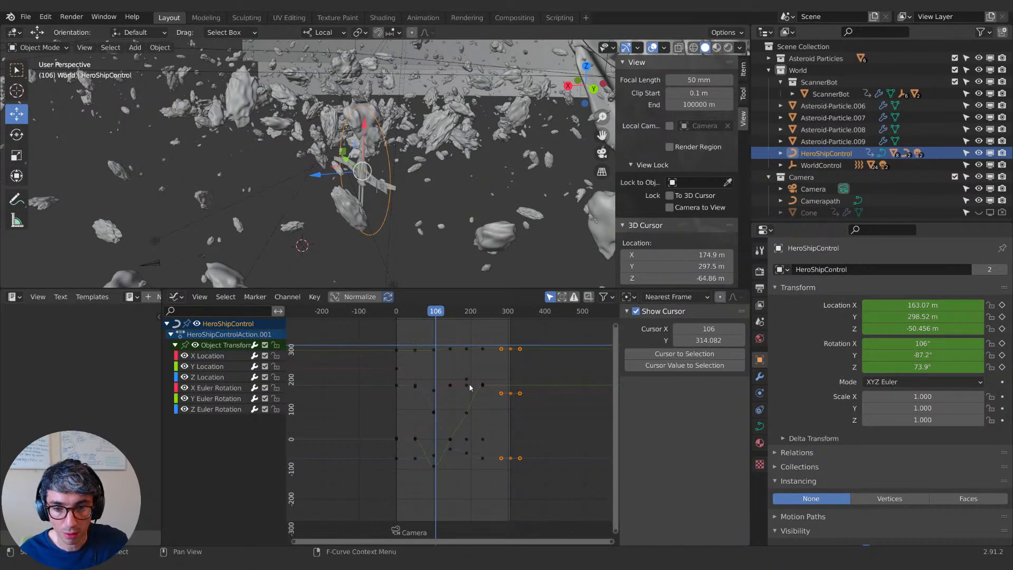
Step: Deselect the graph keys and scrub to frame 19 while inspecting the hero ship's curves
scroll(488, 391, down, 1)
scroll(534, 409, up, 5)
middle_drag(532, 406, 541, 419)
click(471, 398)
middle_drag(470, 397, 482, 398)
drag(456, 313, 411, 320)
middle_drag(487, 397, 438, 417)
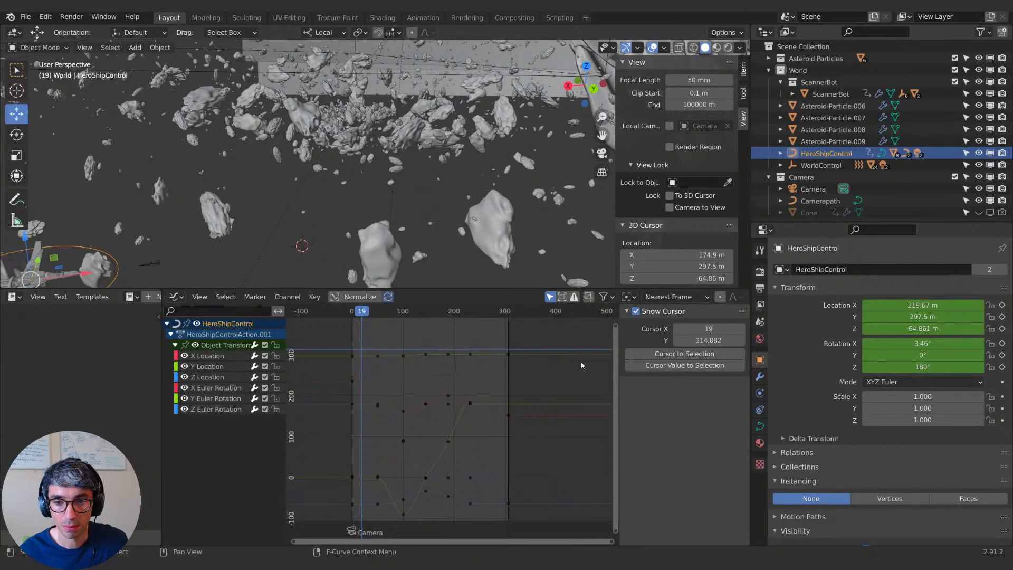
Step: Enlarge the Graph Editor by hiding its sidebar, raising its upper edge and narrowing the channel list, with HeroShipControl selected again
key(n)
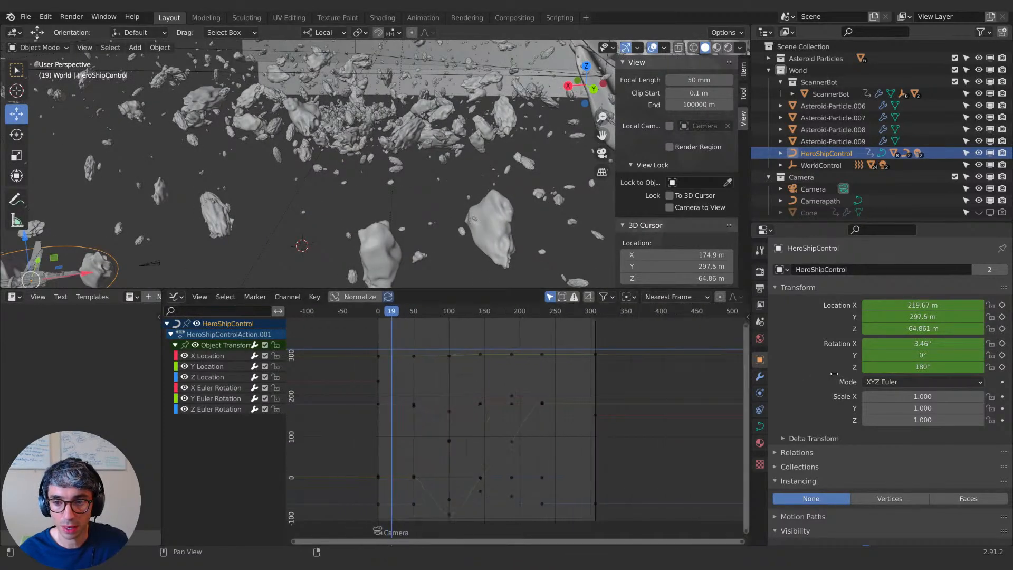
click(517, 287)
drag(520, 288, 520, 170)
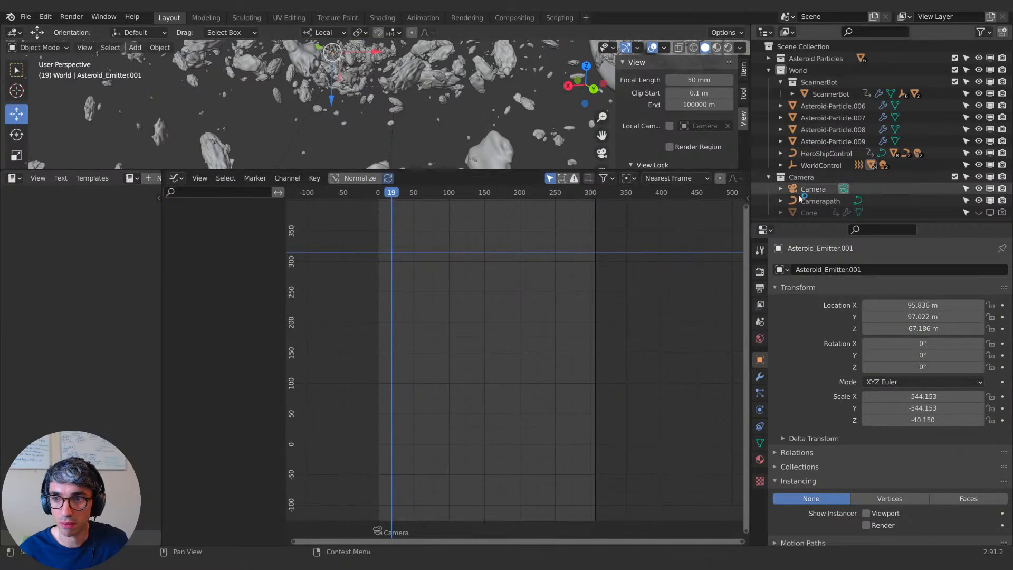
click(824, 154)
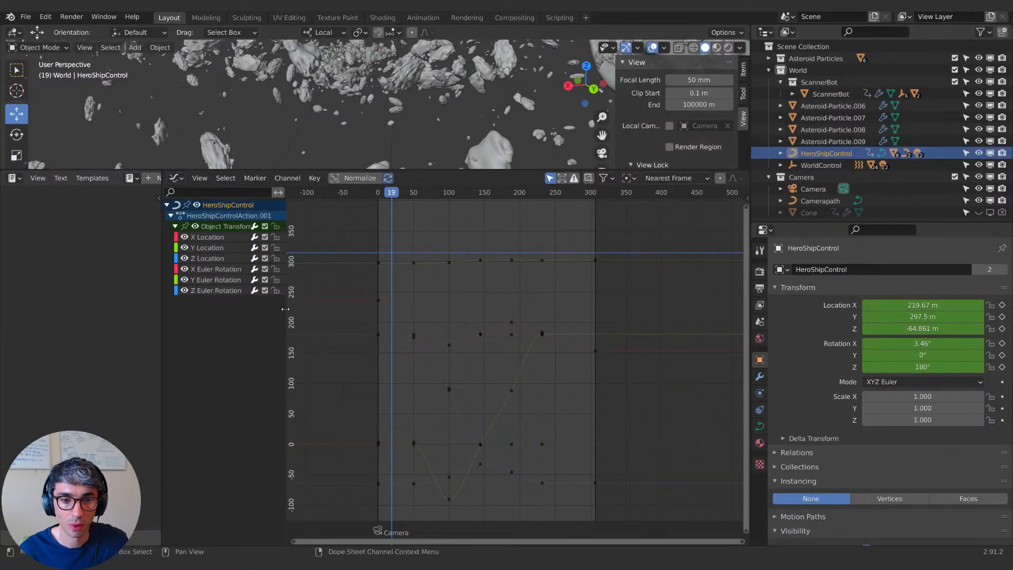
drag(284, 338, 248, 338)
scroll(498, 343, down, 2)
drag(255, 542, 514, 544)
middle_drag(394, 397, 650, 381)
scroll(624, 380, down, 1)
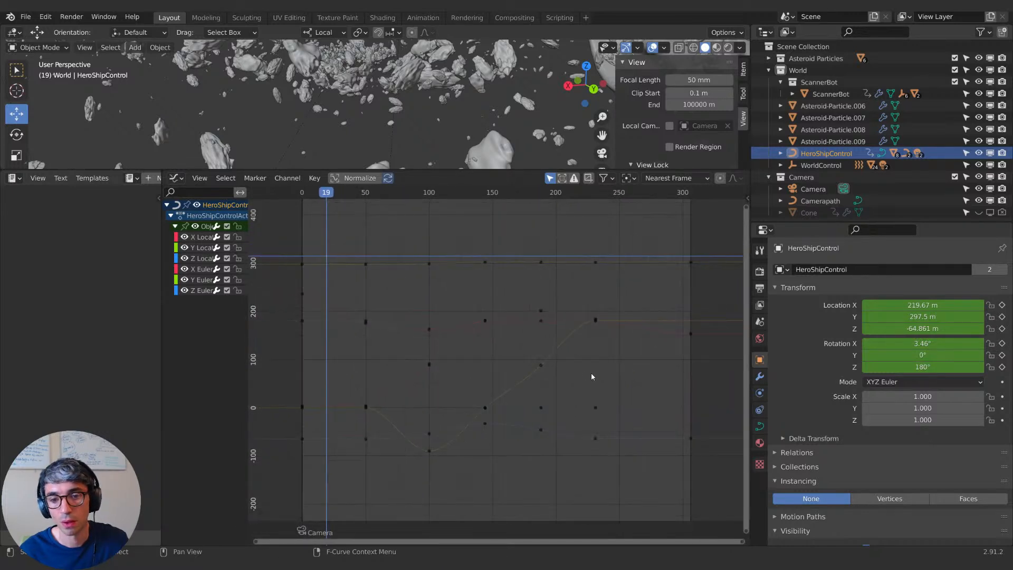
Step: Box-select the hero ship's rotation keys between frames 0 and 231 and frame the view on them to examine the curves
middle_drag(564, 396, 582, 401)
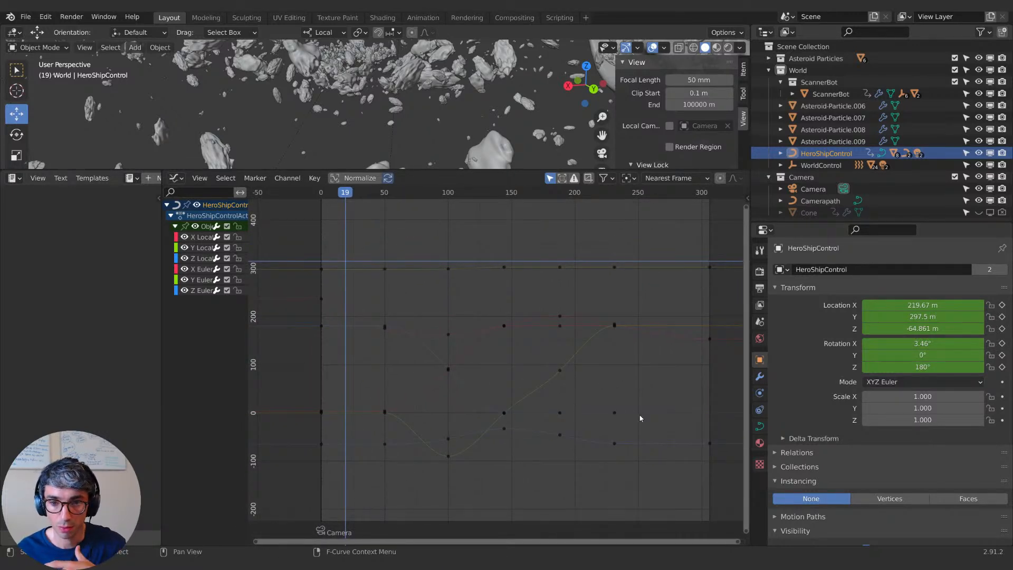
middle_drag(353, 348, 322, 327)
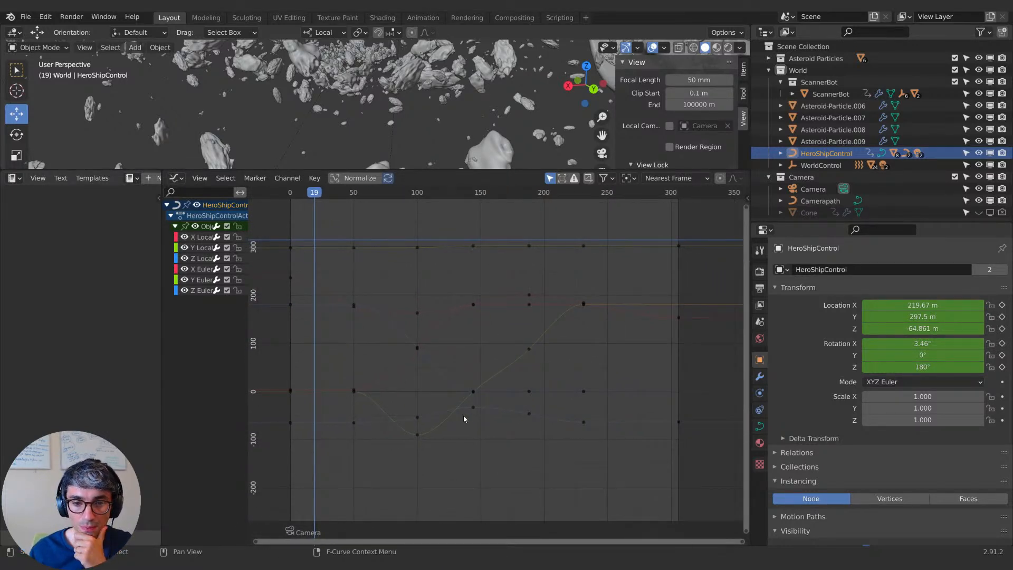
middle_drag(376, 357, 407, 356)
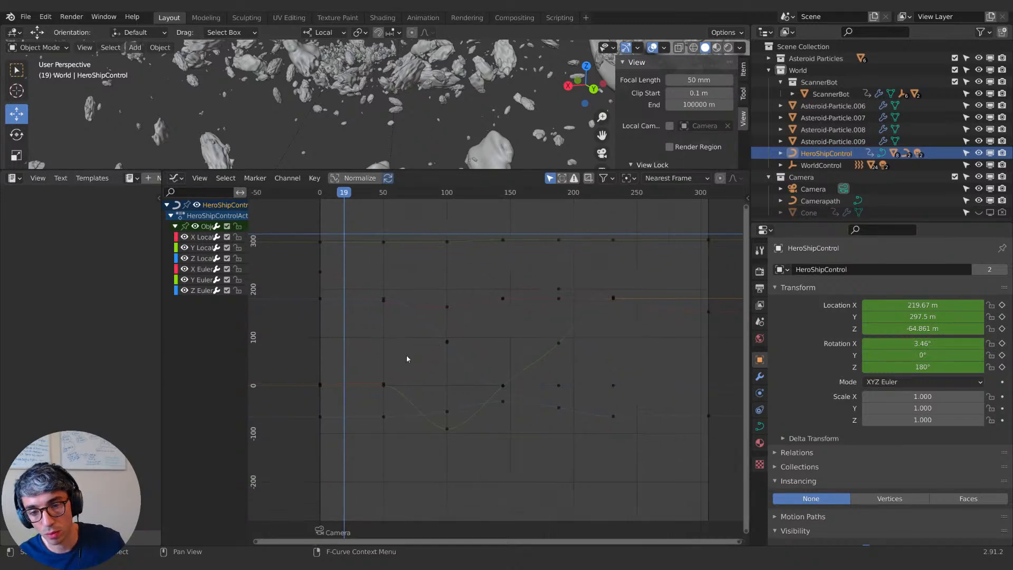
drag(385, 386, 375, 380)
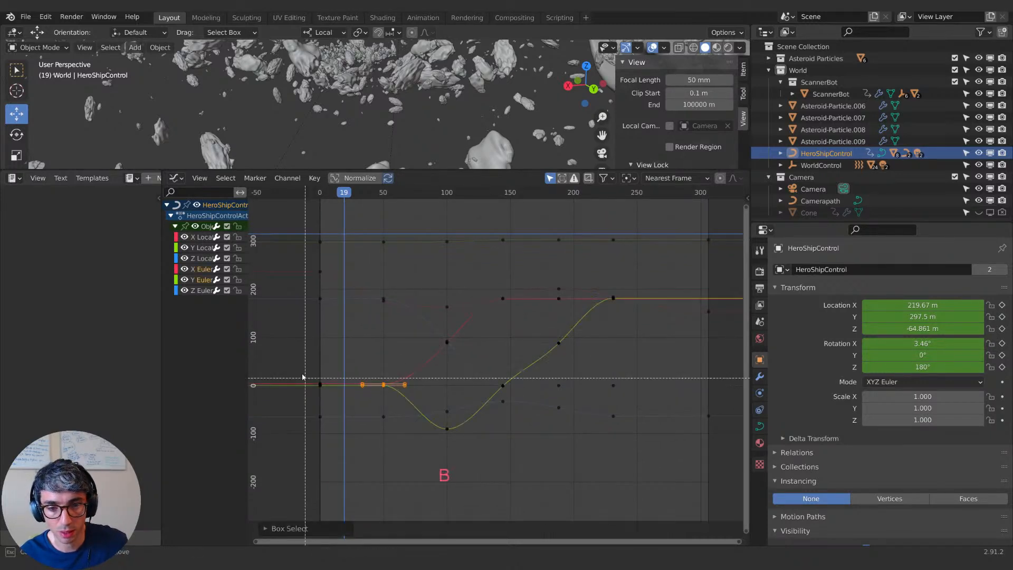
key(b)
drag(438, 421, 458, 441)
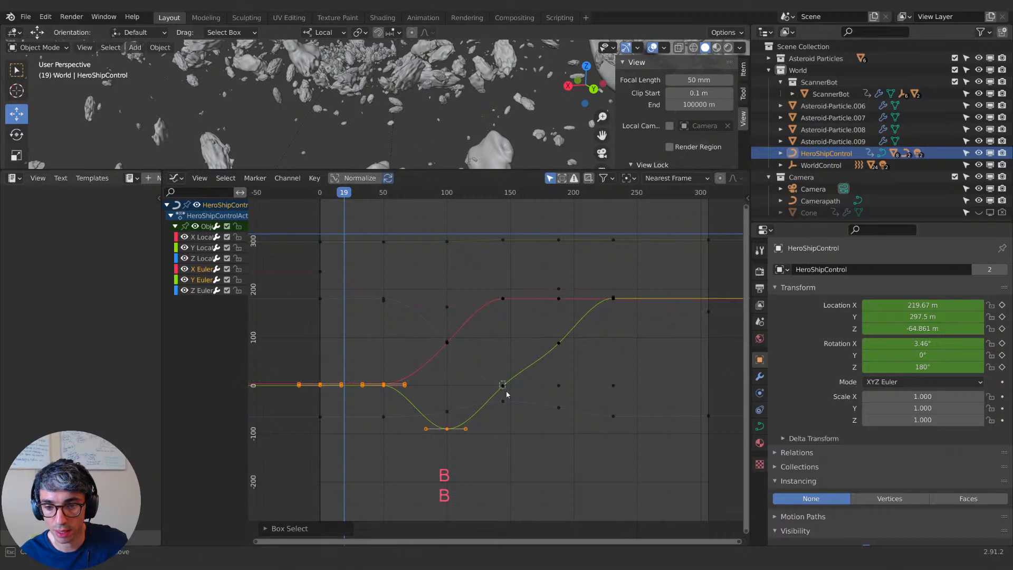
drag(554, 336, 576, 349)
key(b)
drag(495, 294, 528, 318)
drag(611, 293, 624, 314)
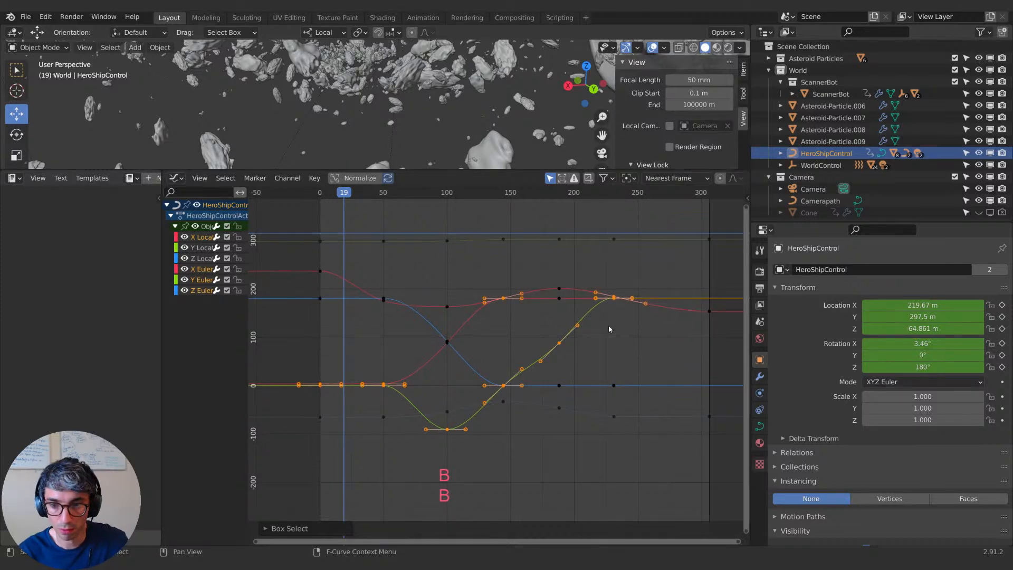
key(KP_Decimal)
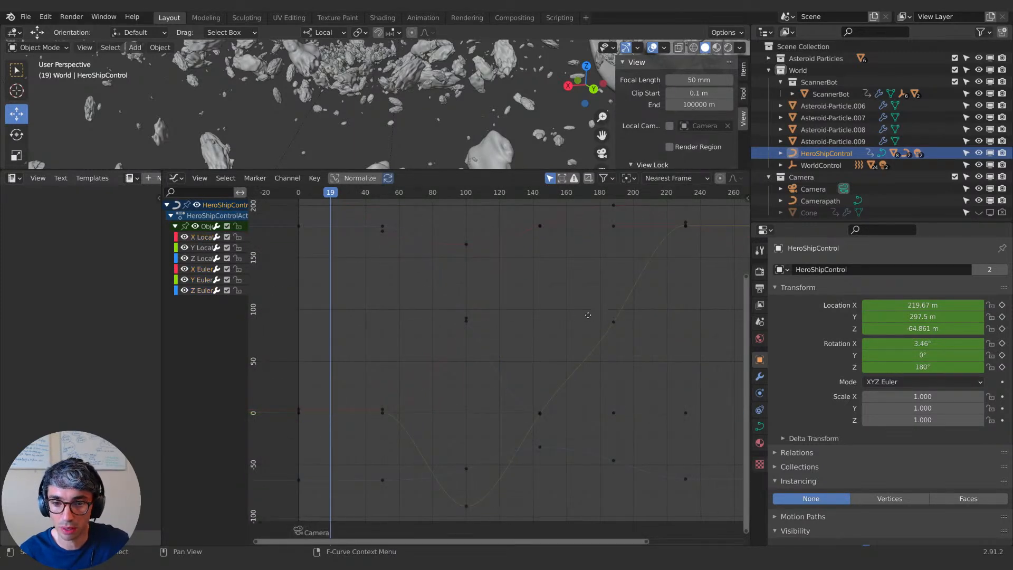
middle_drag(588, 315, 559, 321)
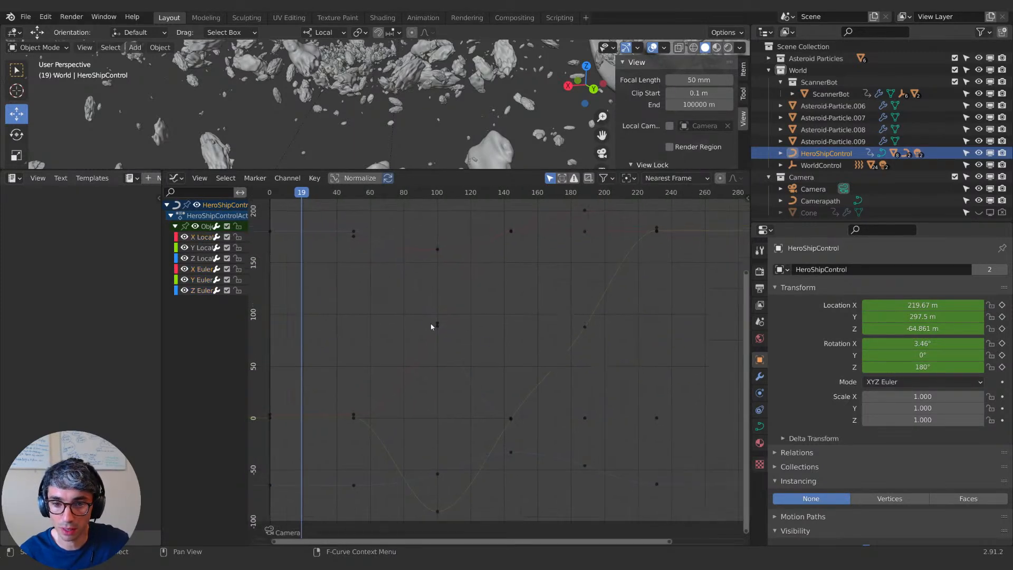
Step: Delete the intermediate Y Euler Rotation keys near frames 144 and 188 to smooth the rise toward frame 231
middle_drag(406, 388, 417, 388)
click(449, 512)
shift+middle_drag(555, 451, 544, 419)
click(534, 426)
click(521, 419)
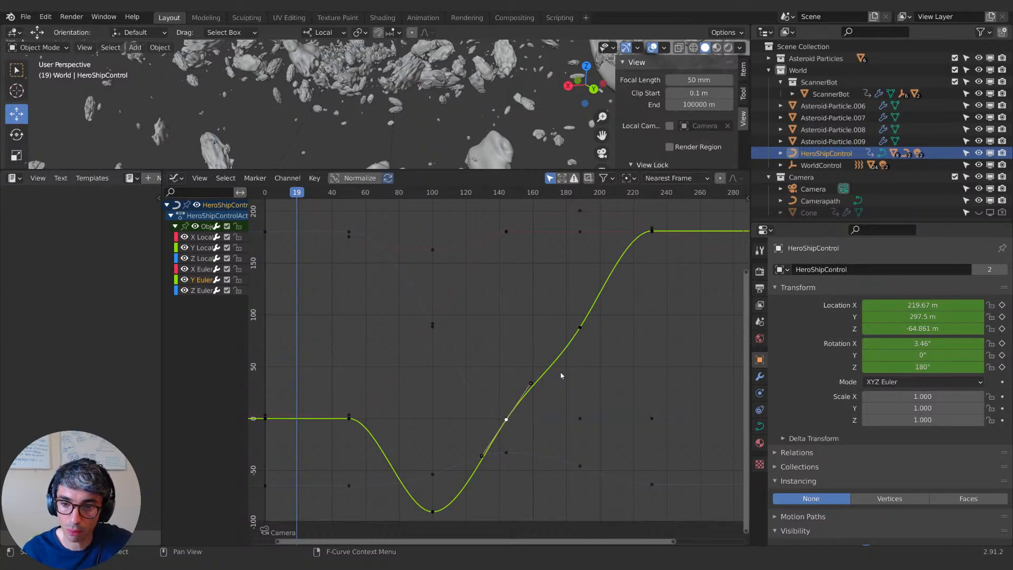
middle_drag(612, 261, 583, 262)
key(x)
click(522, 412)
key(x)
click(551, 332)
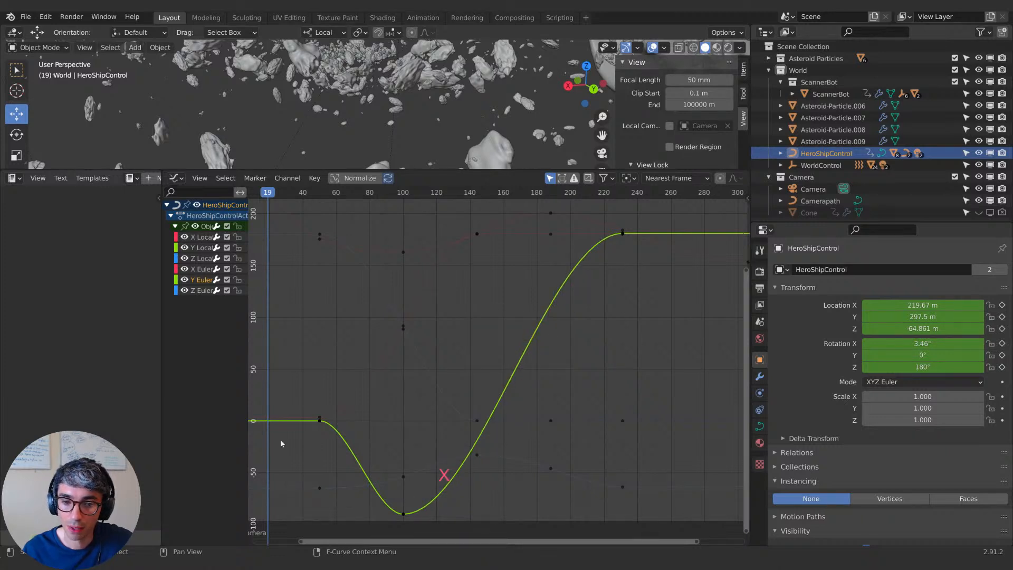
Step: Try deleting the X Location key at frame 100 and undo the deletion
middle_drag(617, 258, 633, 294)
click(561, 231)
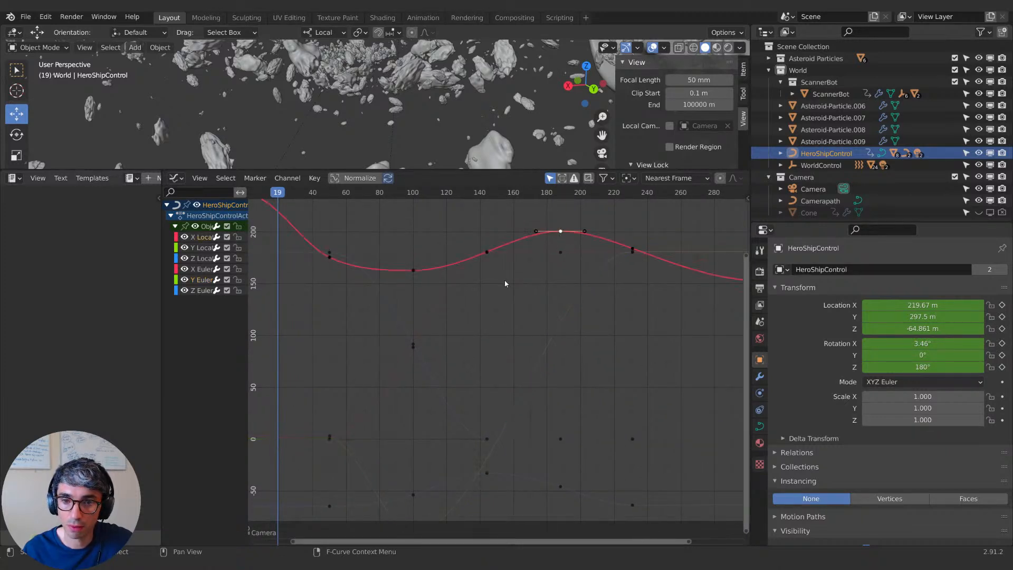
middle_drag(505, 280, 539, 293)
key(x)
click(404, 282)
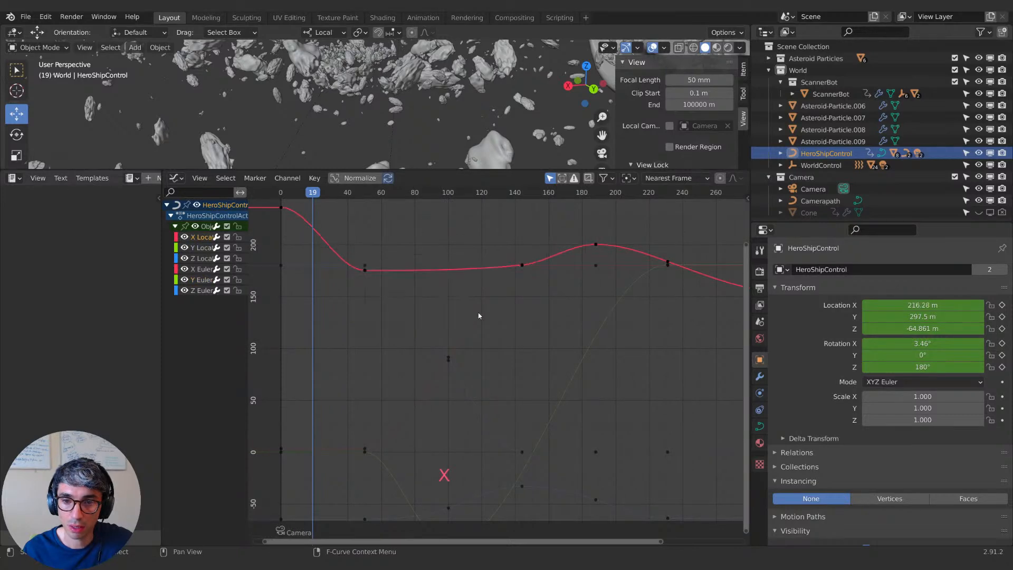
middle_drag(478, 315, 486, 324)
key(ctrl+z)
key(ctrl+z)
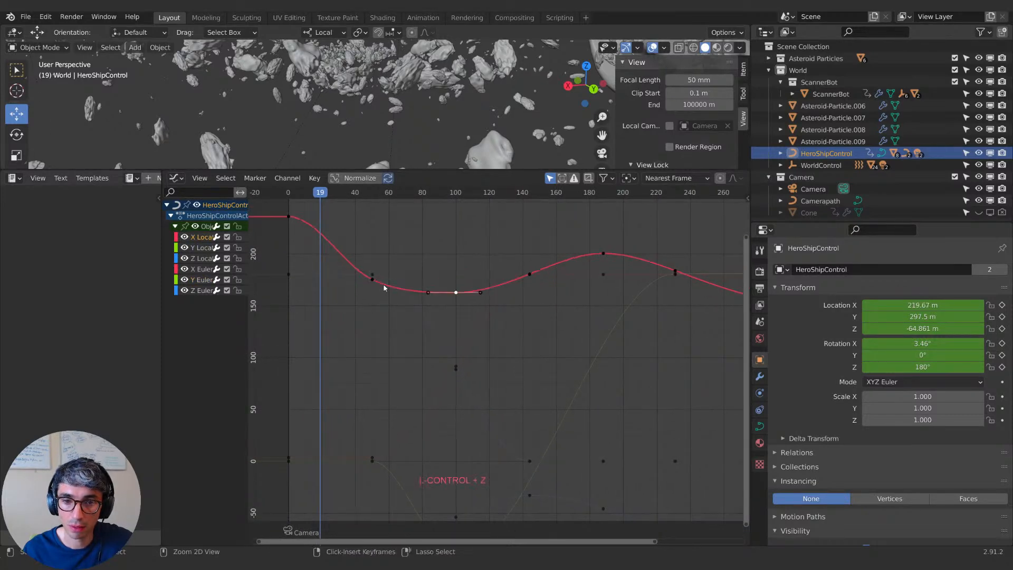
Step: Delete the X Location keys near frames 50 and 144, and lengthen the handles of the frame 100 key
key(x)
click(373, 284)
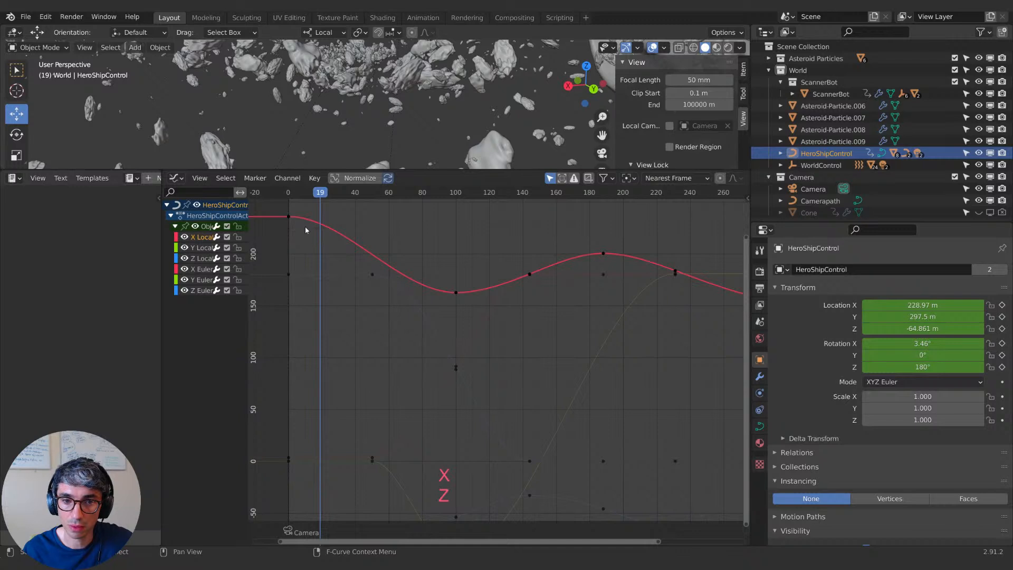
key(x)
click(531, 276)
key(s)
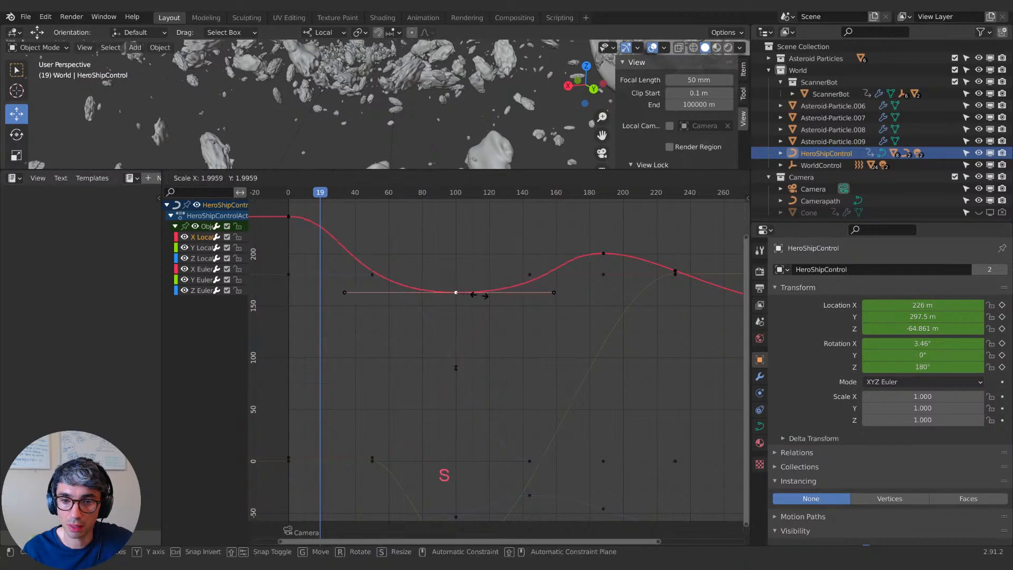
click(470, 296)
Step: Delete the X Euler Rotation key at frame 100 to smooth the roll between frames 50 and 144
shift+scroll(492, 331, down, 5)
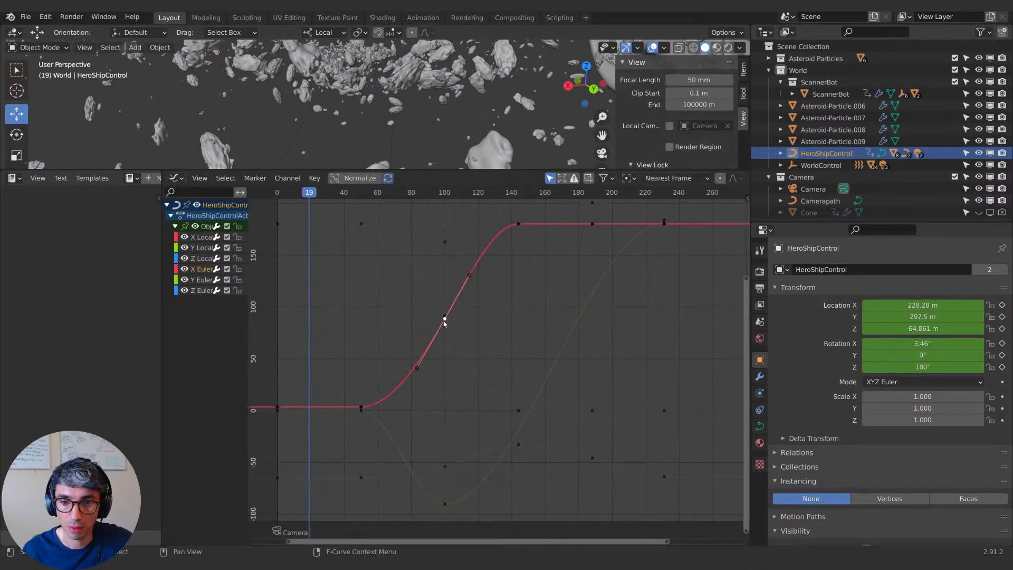
ctrl+scroll(454, 322, left, 3)
key(x)
click(515, 315)
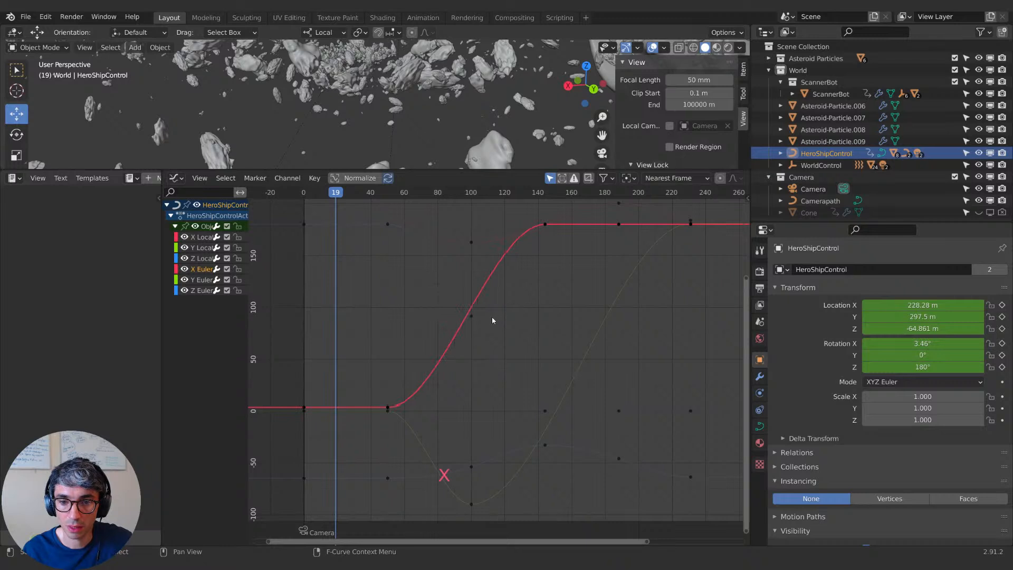
Step: Delete the frame 100 keys from the Z Euler Rotation and Z Location curves
click(471, 317)
key(x)
click(472, 318)
shift+middle_drag(474, 469, 459, 425)
click(464, 421)
key(x)
click(467, 433)
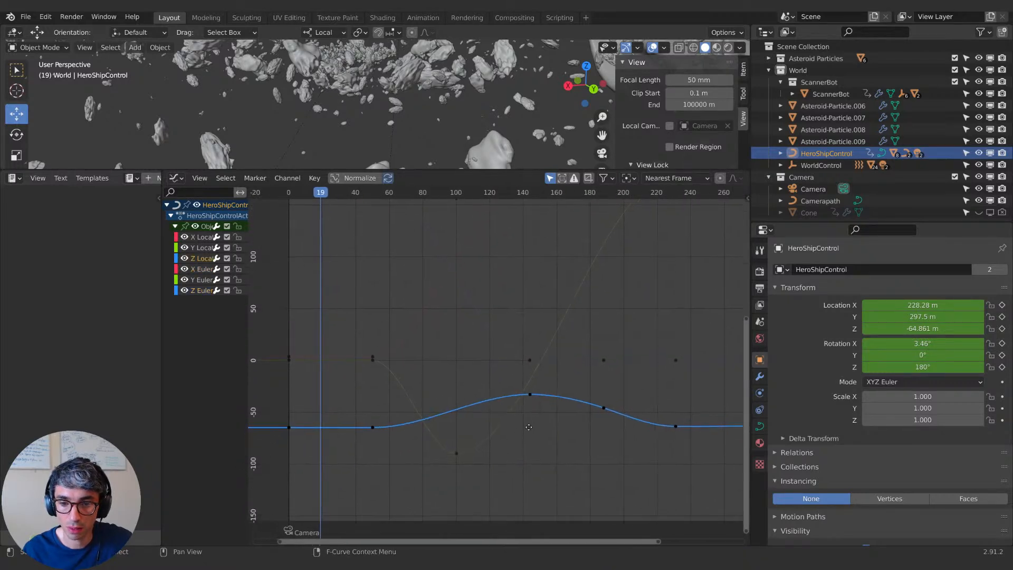
Step: Lengthen the outgoing handle of the Z Location key at frame 50 along the frame axis
click(376, 426)
click(368, 426)
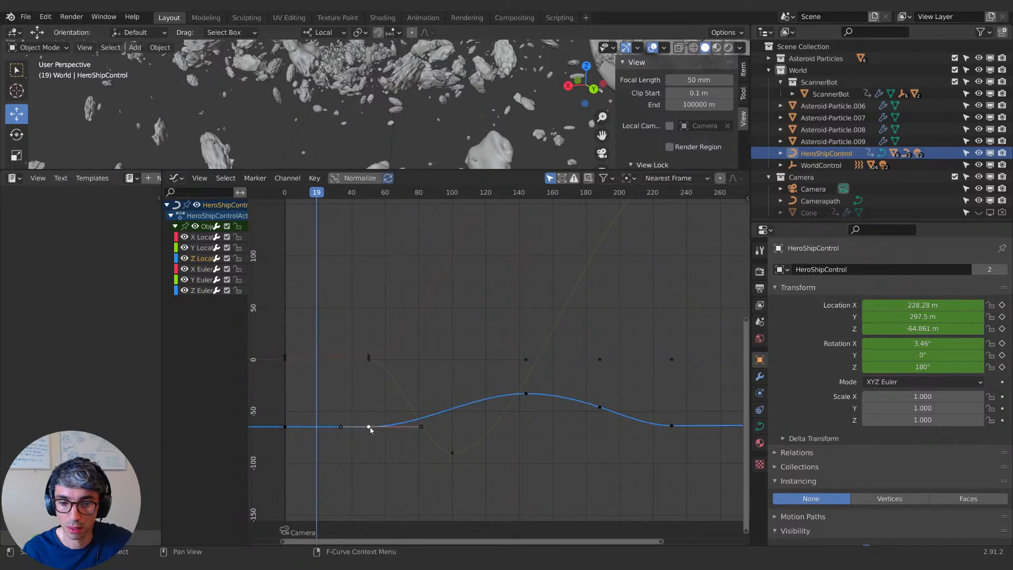
click(422, 427)
key(g)
key(x)
click(456, 426)
Step: Delete the keys near frame 188 from the Z Location, Z Euler Rotation and X Euler Rotation curves
shift+middle_drag(605, 413, 584, 413)
click(564, 424)
key(x)
click(566, 425)
click(511, 409)
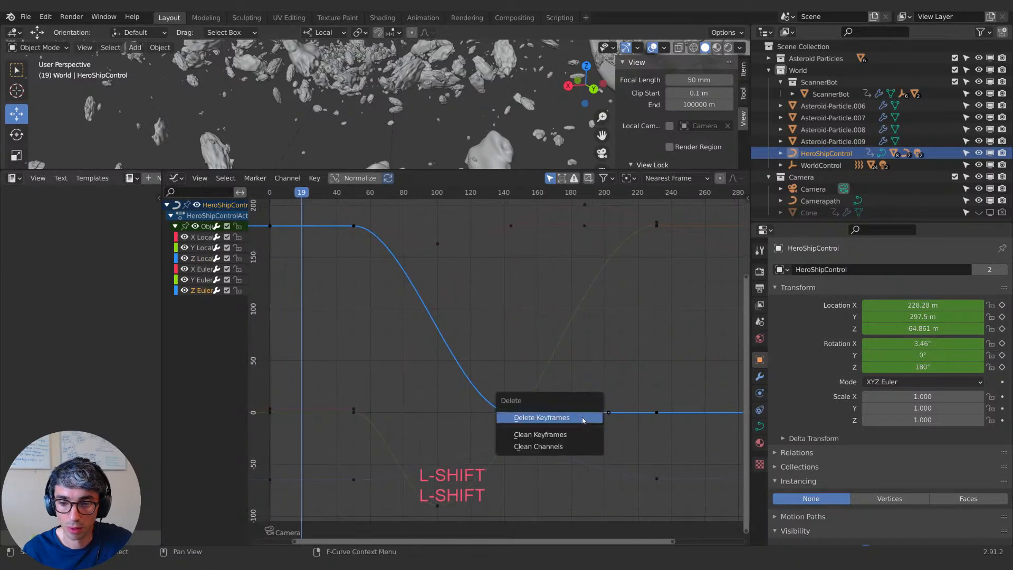
shift+middle_drag(566, 231, 566, 292)
click(583, 286)
key(x)
key(x)
click(587, 292)
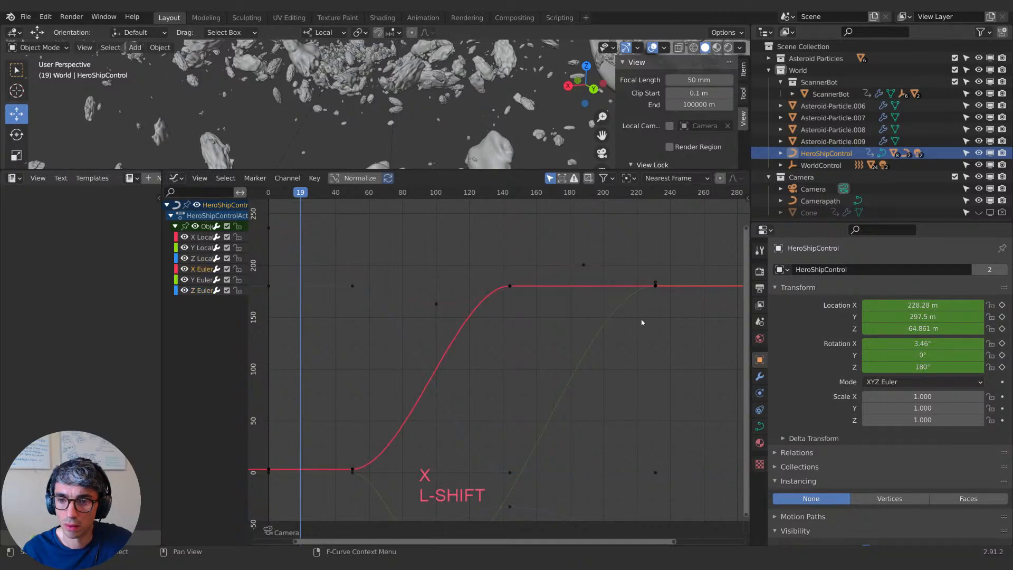
Step: Inspect the remaining keys on HeroShipControl's location and rotation curves, including the Z Location key at frame 50
middle_drag(637, 317, 615, 320)
click(561, 268)
middle_drag(420, 323, 484, 309)
click(483, 310)
middle_drag(403, 287, 470, 278)
middle_drag(487, 362, 426, 275)
middle_drag(630, 326, 626, 325)
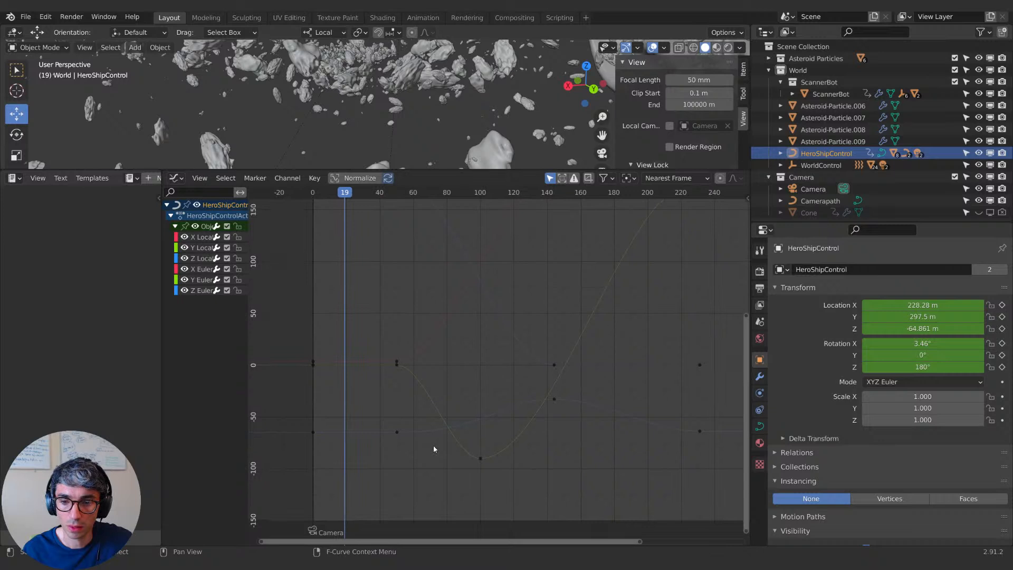
click(397, 431)
middle_drag(436, 437, 444, 439)
key(x)
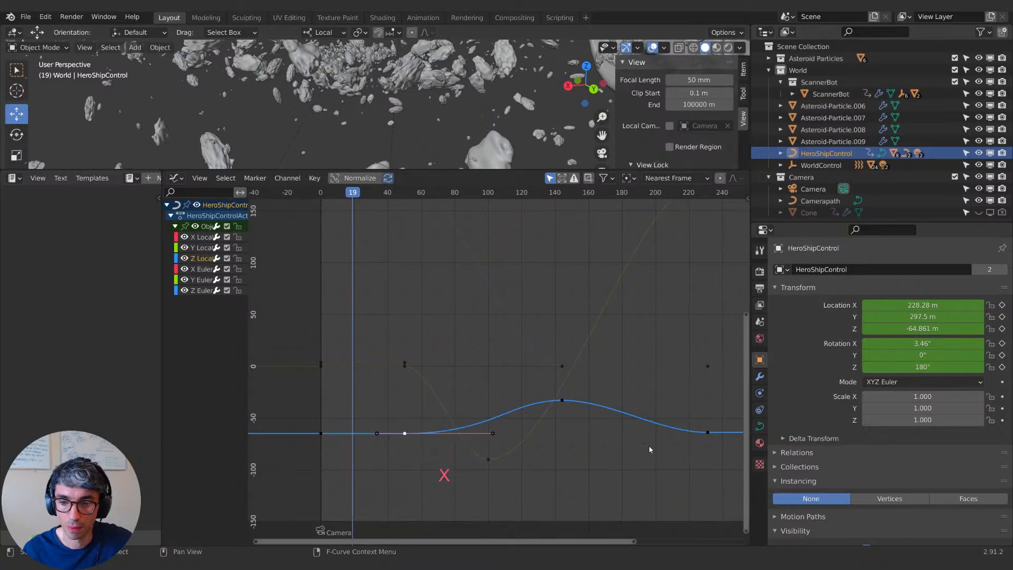
middle_drag(643, 446, 467, 462)
click(554, 342)
middle_drag(554, 342, 735, 337)
middle_drag(585, 247, 566, 280)
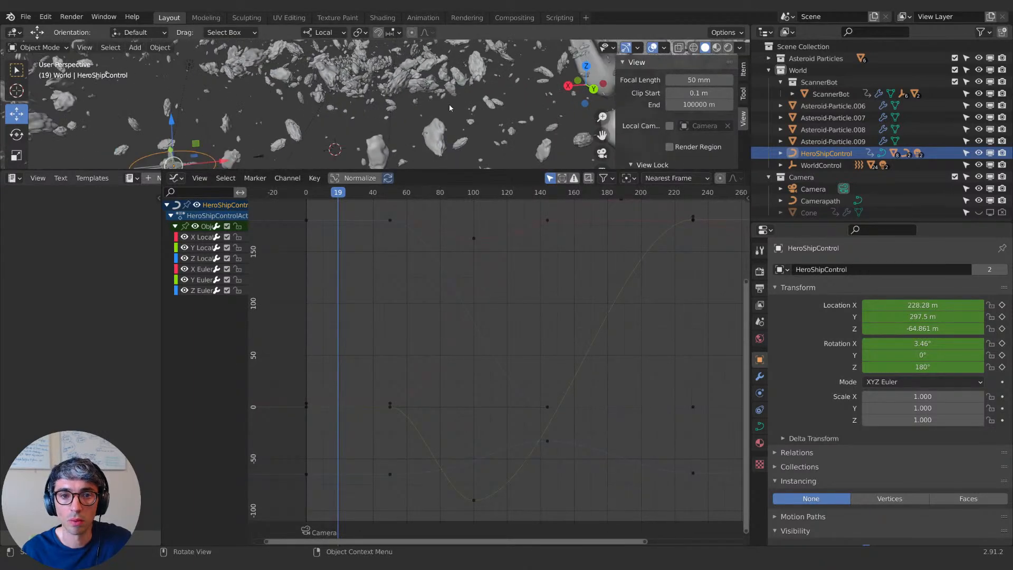
Step: Play the animation briefly and scrub through the ship's turn, stopping at frame 61
key(space)
key(space)
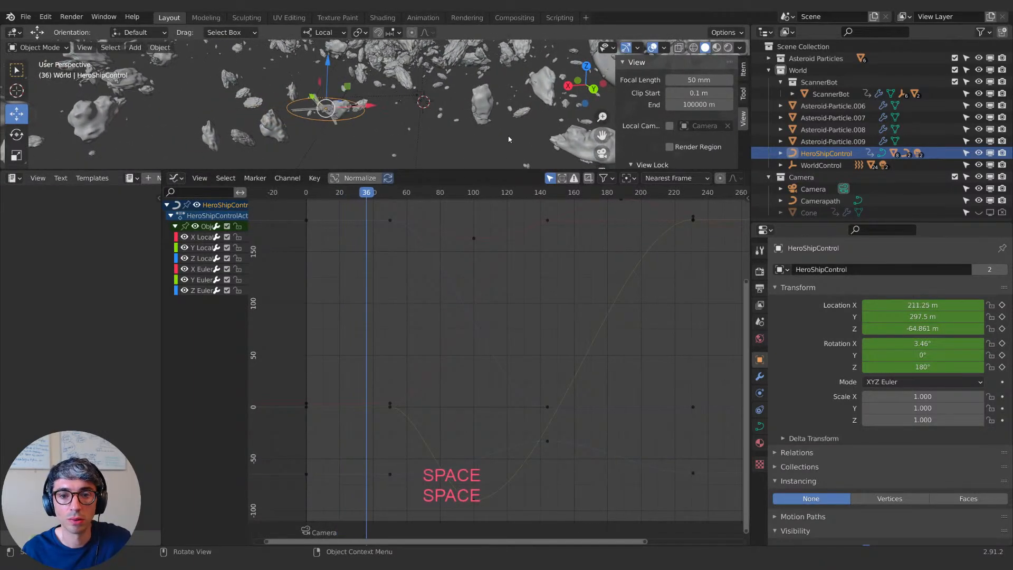
drag(369, 193, 519, 197)
shift+middle_drag(451, 77, 418, 110)
drag(519, 197, 408, 218)
Step: Select the X, Y and Z Location channels to examine the ship's position curves
middle_drag(472, 260, 498, 370)
scroll(498, 370, down, 9)
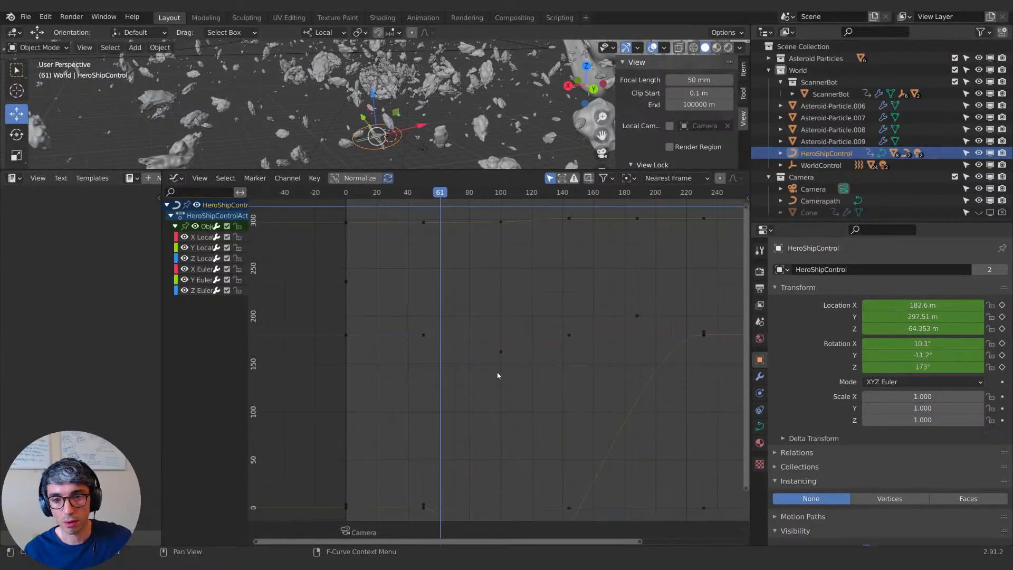
middle_drag(496, 326, 487, 368)
scroll(487, 369, up, 9)
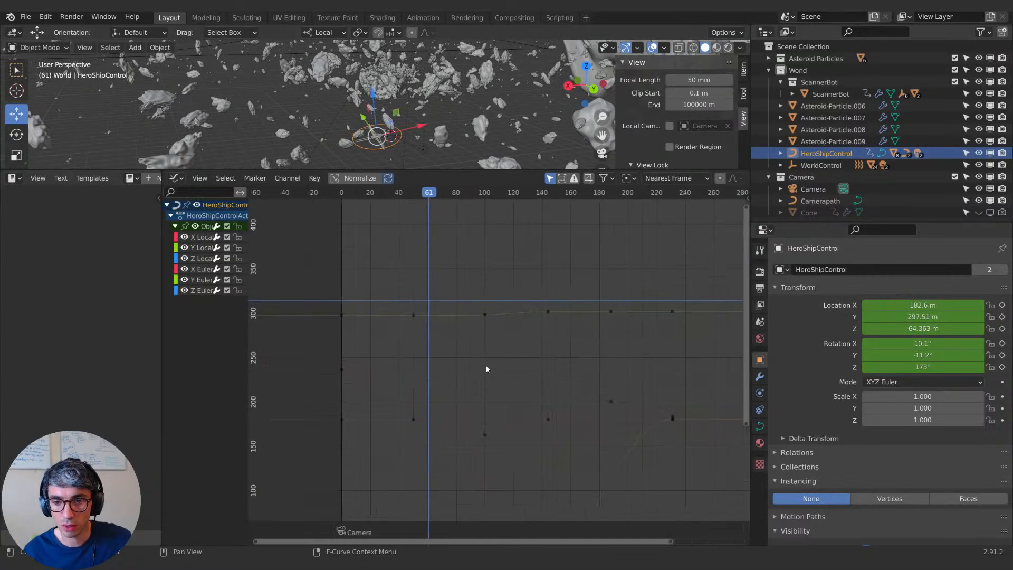
shift+click(196, 251)
shift+click(199, 259)
middle_drag(475, 342, 481, 278)
click(198, 238)
click(202, 248)
click(202, 259)
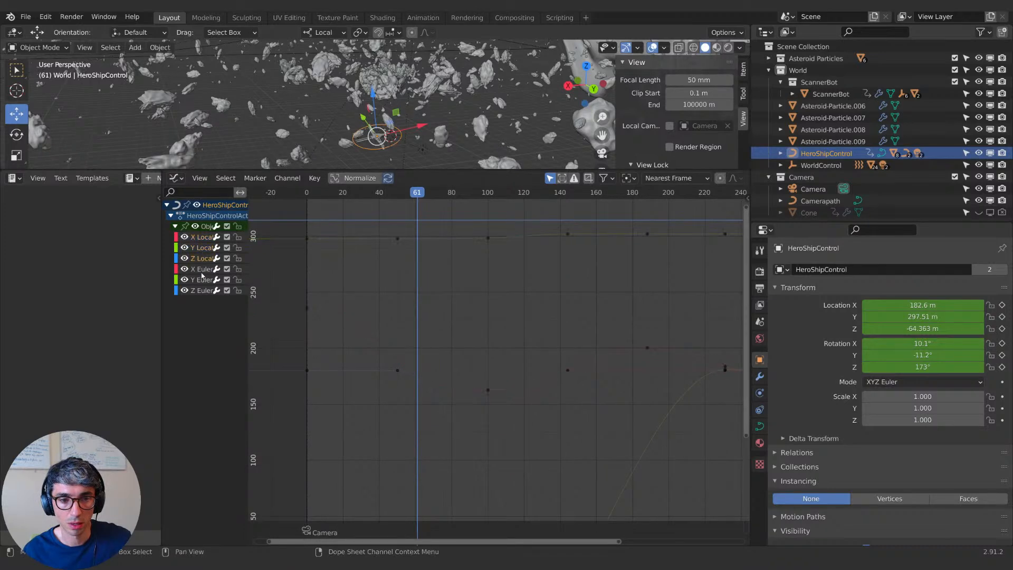
Step: Show the X, Y and Z Euler Rotation curves together and scrub to frame 84 to check the roll
shift+click(201, 292)
scroll(467, 373, down, 3)
middle_drag(508, 390, 506, 331)
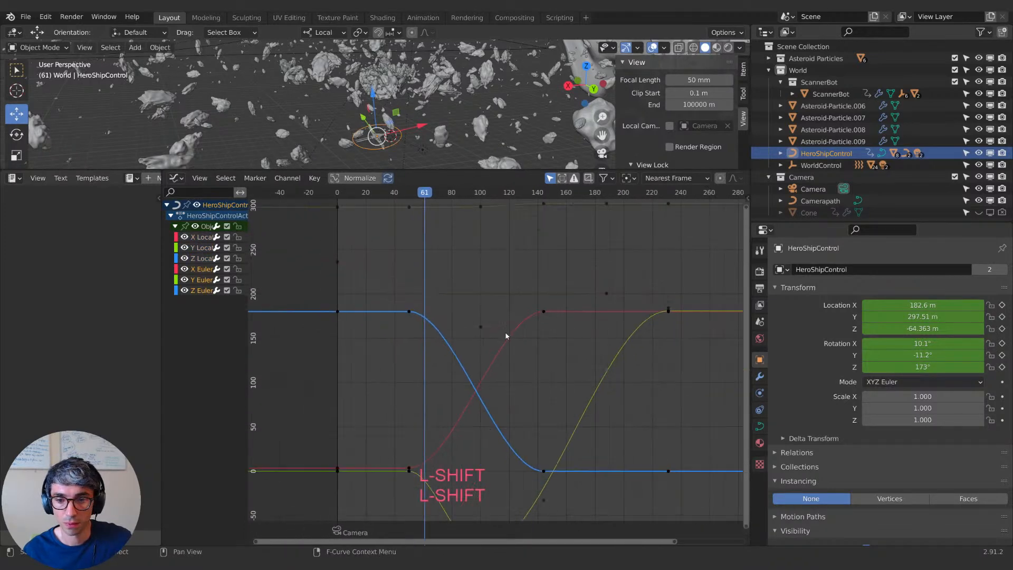
middle_drag(493, 372, 457, 251)
scroll(457, 251, down, 1)
key(Home)
click(405, 193)
drag(406, 195, 443, 211)
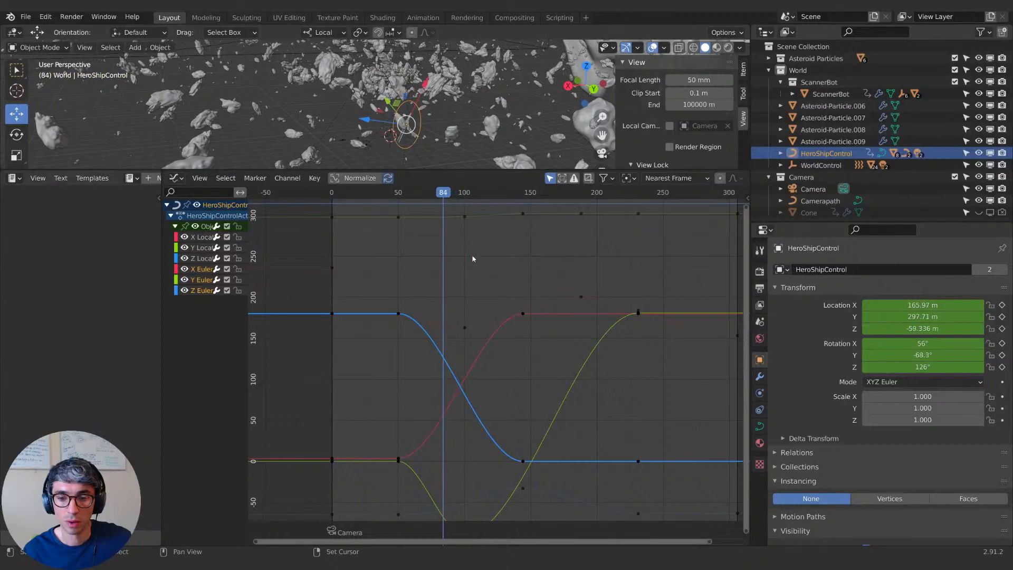
Step: Try scaling up the handles of the Y Euler Rotation key at frame 100, check the turn, and undo the scaling
shift+middle_drag(466, 388, 419, 310)
click(417, 457)
key(shift+h)
shift+middle_drag(335, 441, 313, 454)
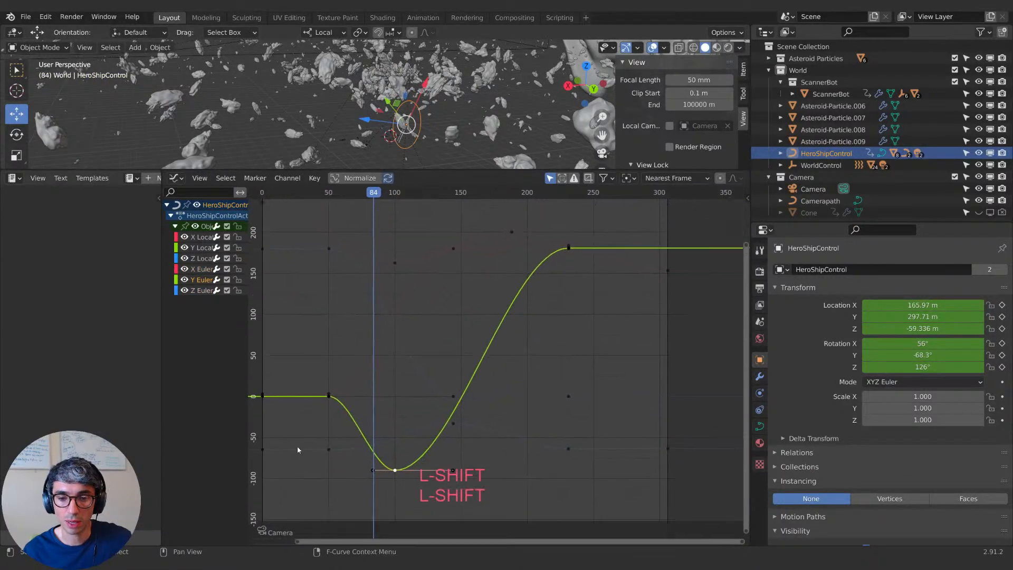
shift+middle_drag(326, 379, 340, 407)
drag(378, 193, 414, 216)
middle_drag(494, 502, 495, 481)
key(s)
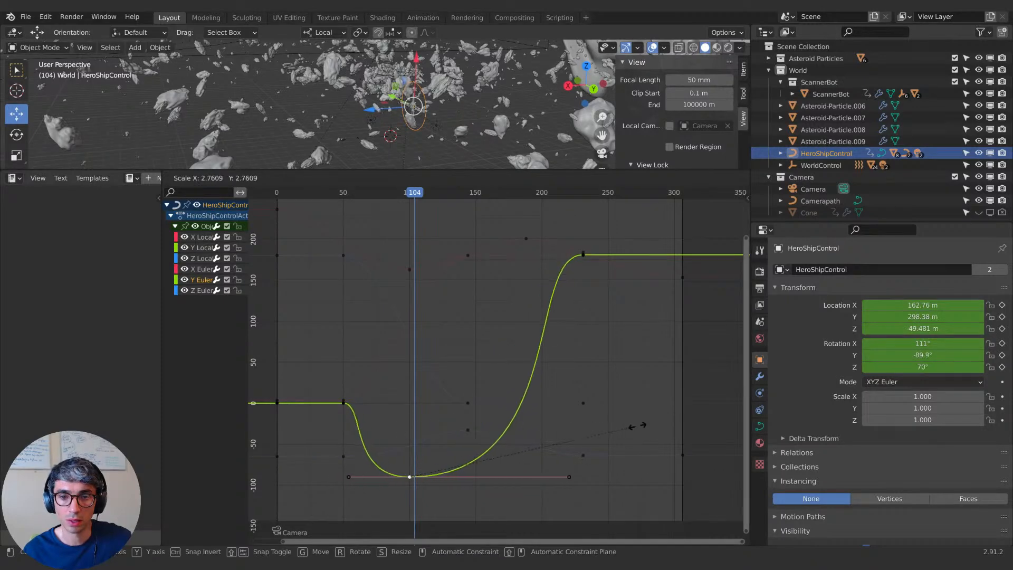
click(525, 424)
drag(396, 205, 453, 204)
key(ctrl+z)
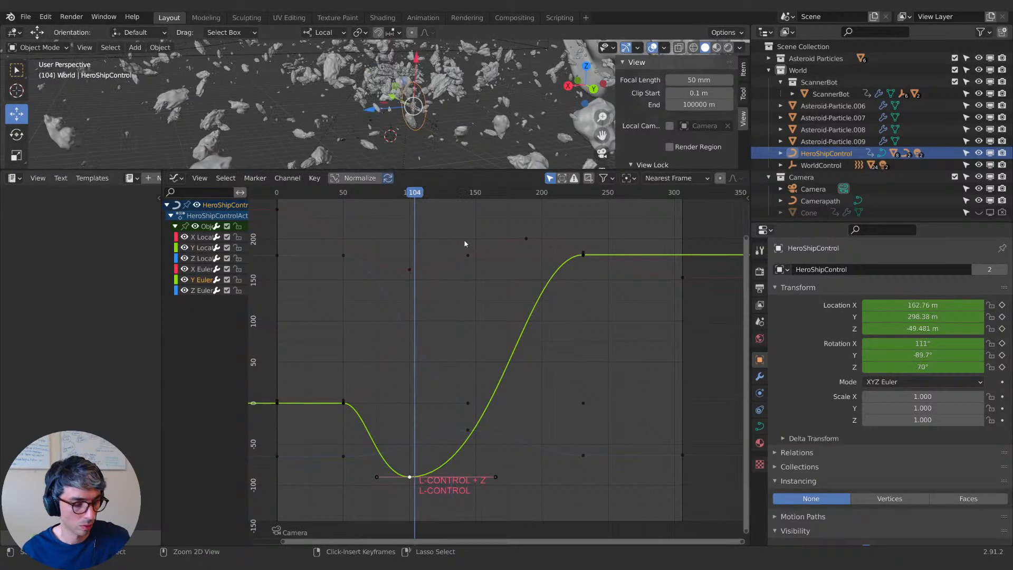
Step: Undo further recent changes and try widening the frame 100 Y Euler Rotation key's handles along the X axis only
key(ctrl+z)
key(ctrl+z)
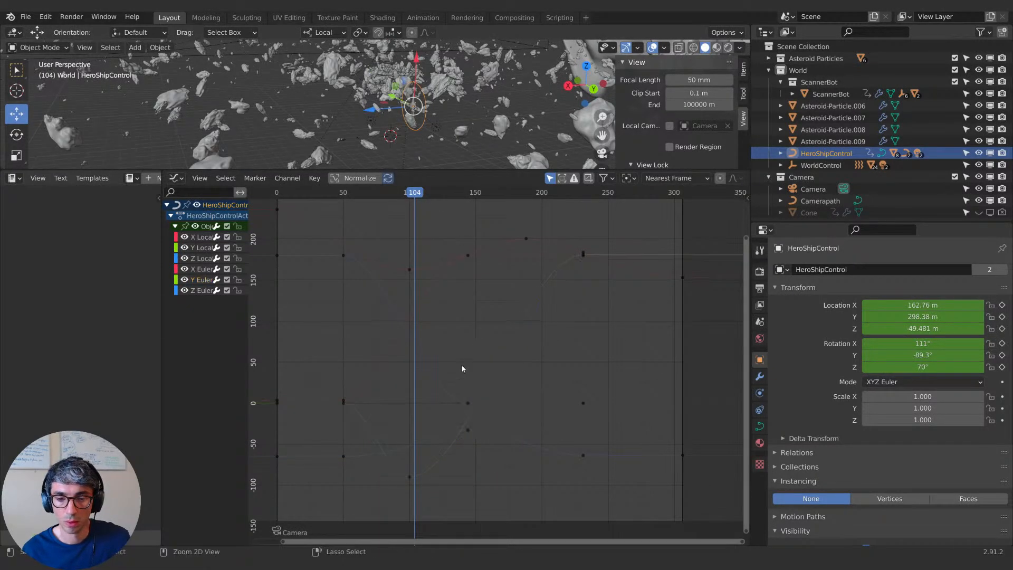
key(ctrl+z)
drag(388, 196, 389, 213)
key(ctrl+z)
key(s)
key(x)
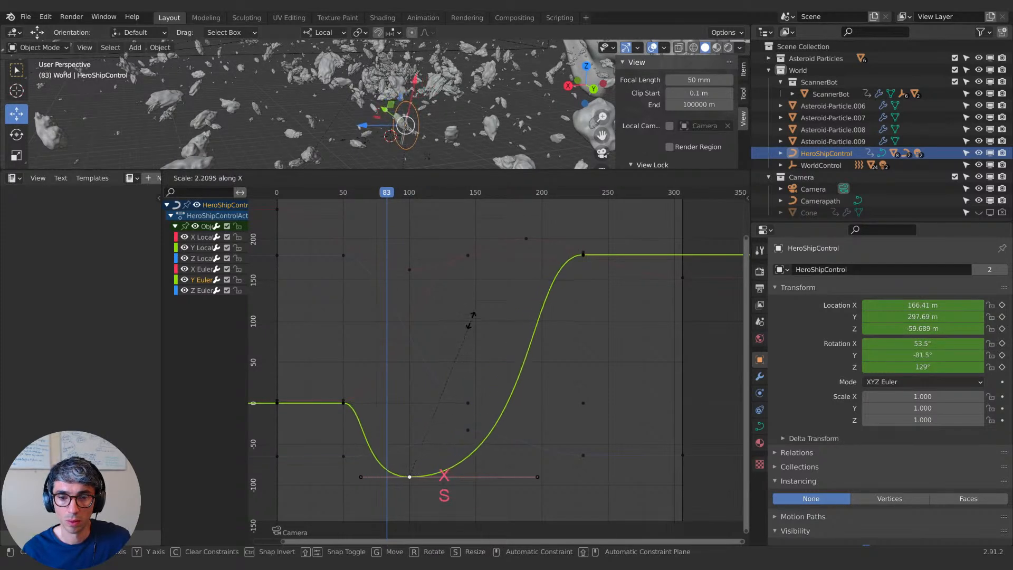
right_click(464, 420)
Step: Select the X, Y and Z Euler Rotation channels to compare their curves around frame 83
shift+middle_drag(447, 343, 462, 315)
click(410, 272)
click(201, 259)
click(199, 268)
shift+click(199, 280)
shift+click(203, 291)
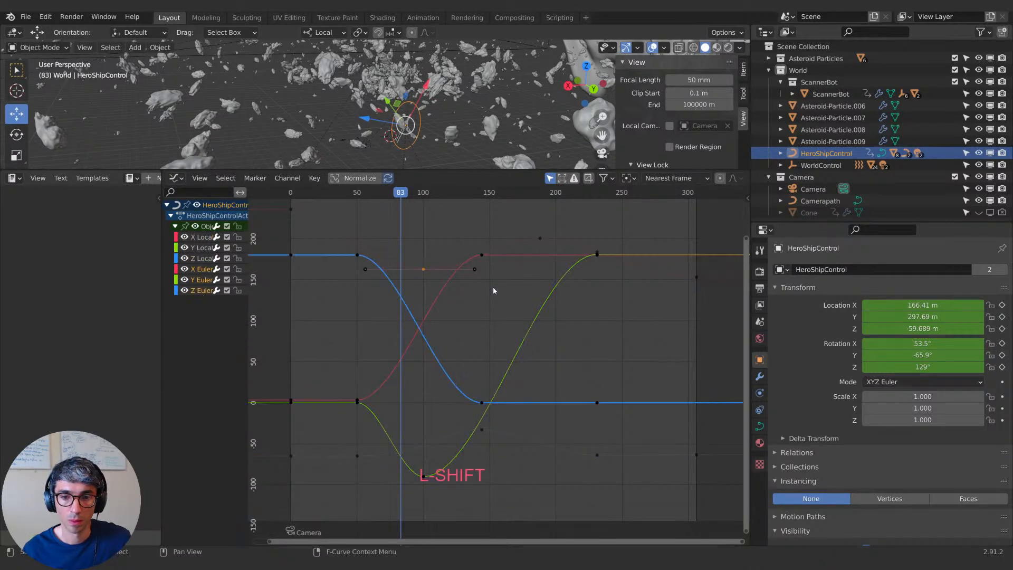
Step: Try lengthening the outgoing handles of the frame 50 keys on the X and Z Euler Rotation curves
click(359, 401)
key(g)
key(x)
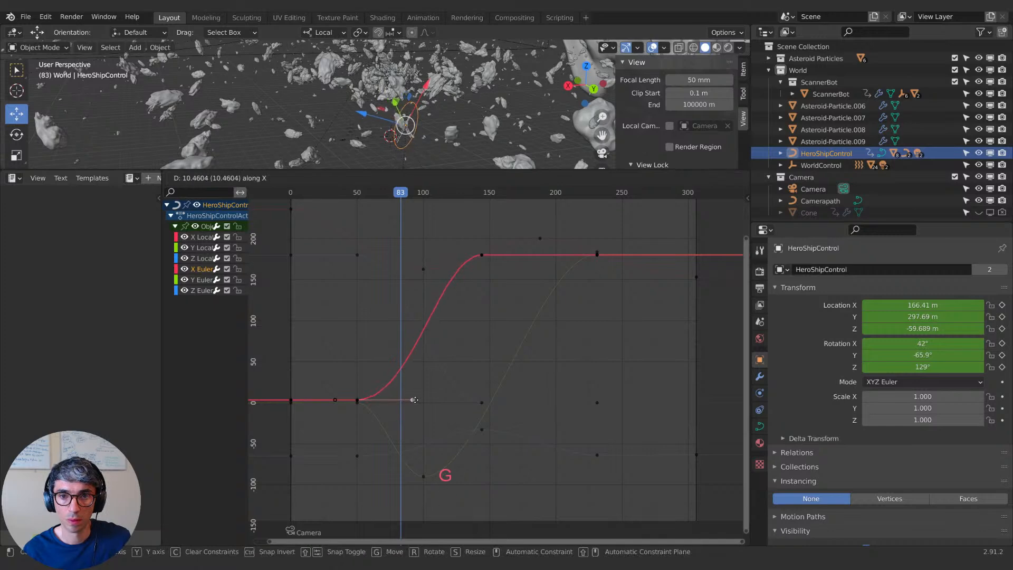
key(Escape)
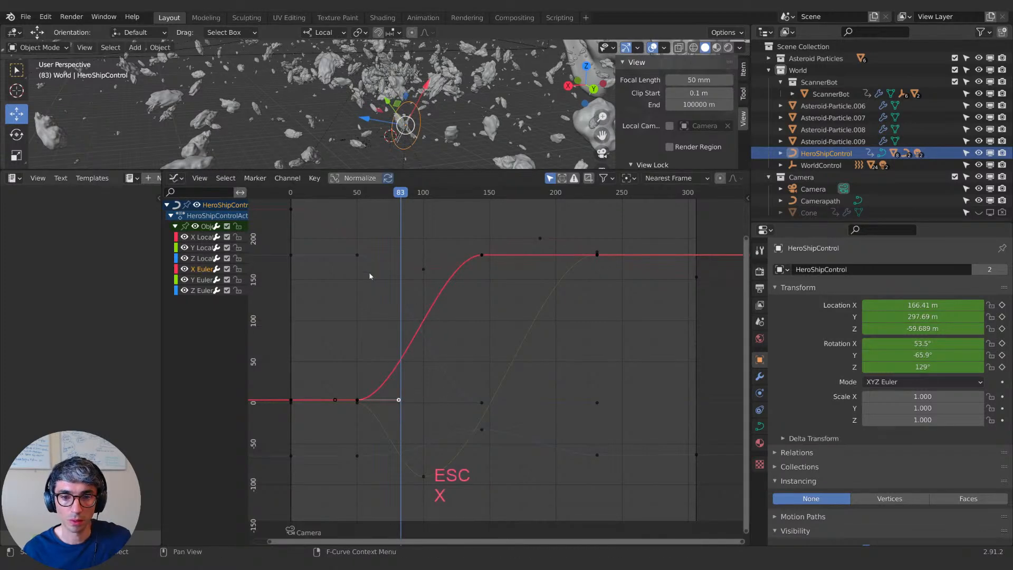
click(397, 256)
key(g)
key(x)
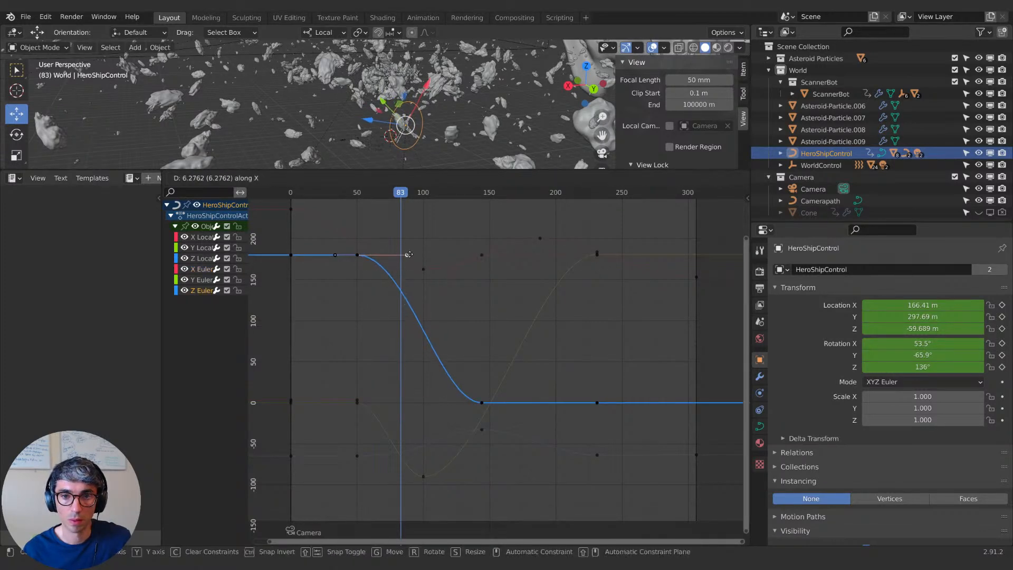
right_click(426, 261)
Step: Try stretching the handles of the lowest Y Euler Rotation key and scrub around frame 101 to test the motion
click(425, 476)
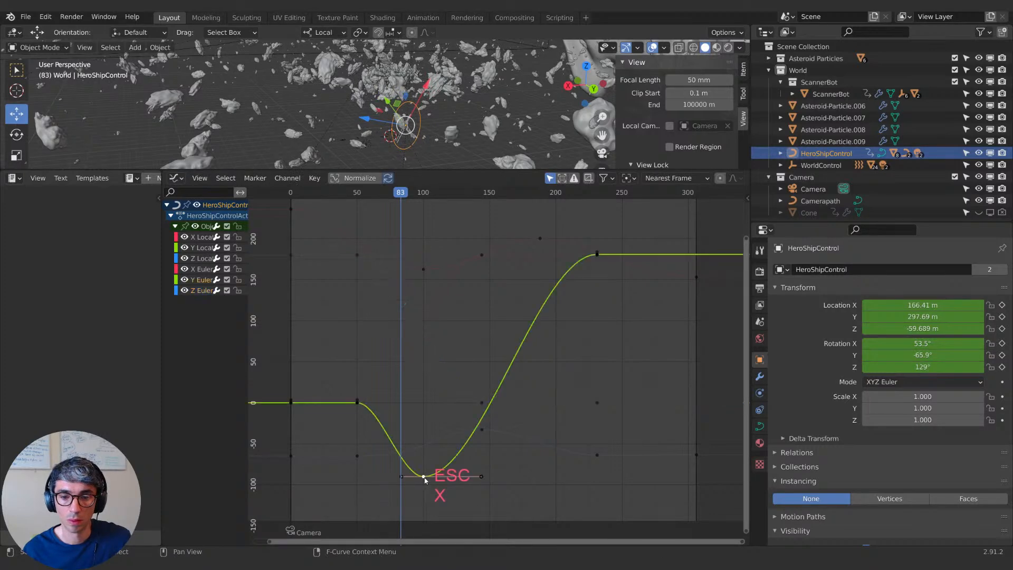
middle_drag(417, 273, 414, 268)
drag(403, 192, 423, 200)
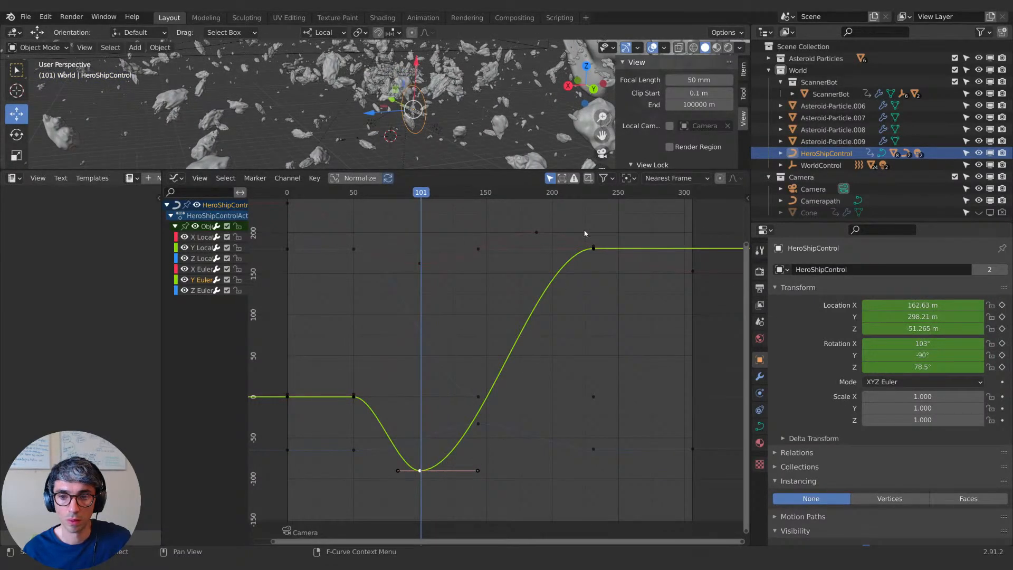
key(s)
click(433, 211)
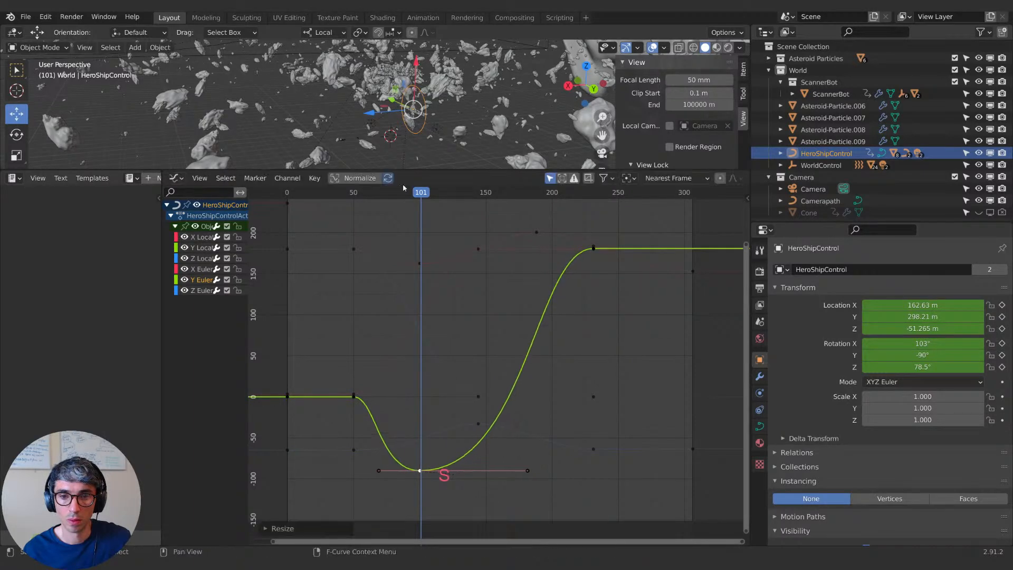
drag(341, 191, 483, 201)
key(ctrl+z)
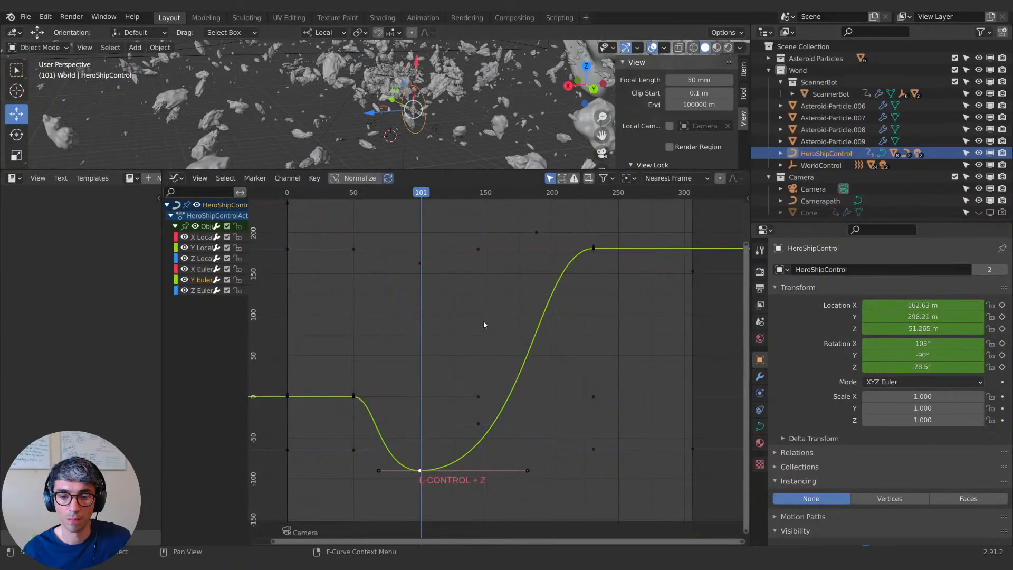
Step: Undo the handle stretch, slightly shorten the frame 100 Y Euler Rotation key's handles, and scrub to frame 82
middle_drag(486, 441, 445, 442)
key(s)
click(412, 477)
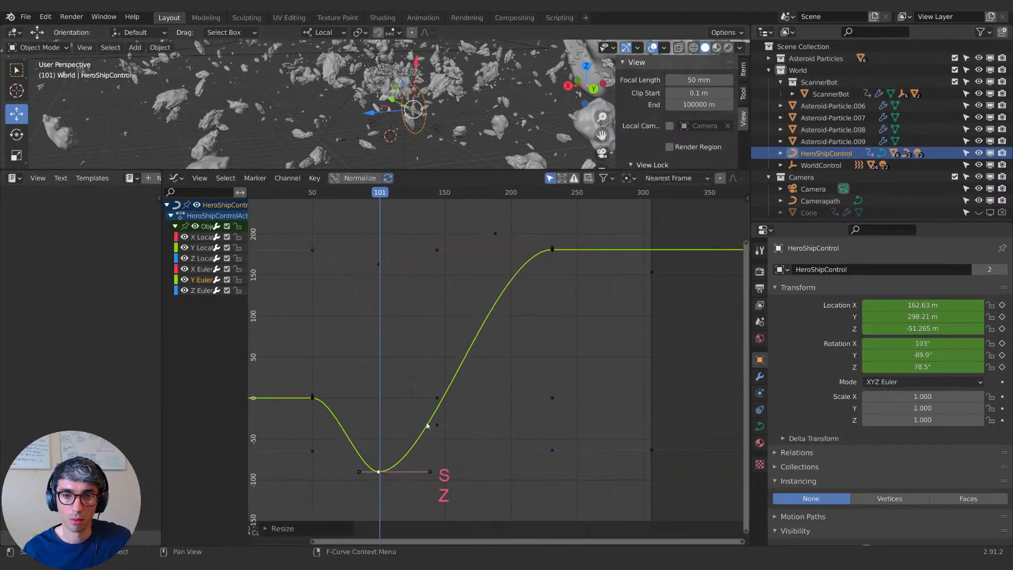
shift+middle_drag(379, 243, 437, 235)
drag(343, 192, 412, 199)
middle_drag(472, 264, 447, 353)
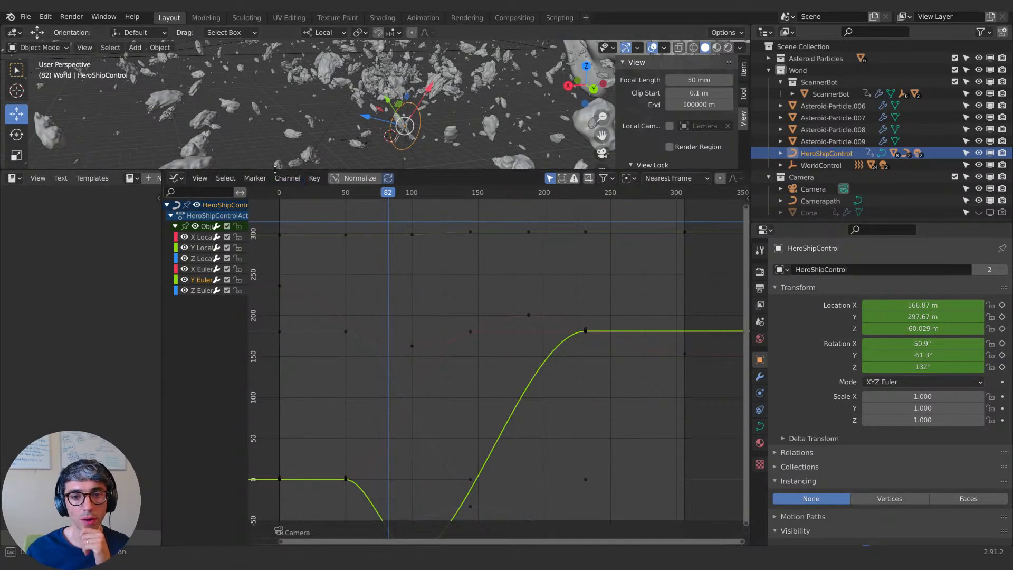
Step: Enlarge the 3D viewport and, at frame 0, clear all location and rotation keyframes from HeroShipControl
drag(289, 171, 290, 358)
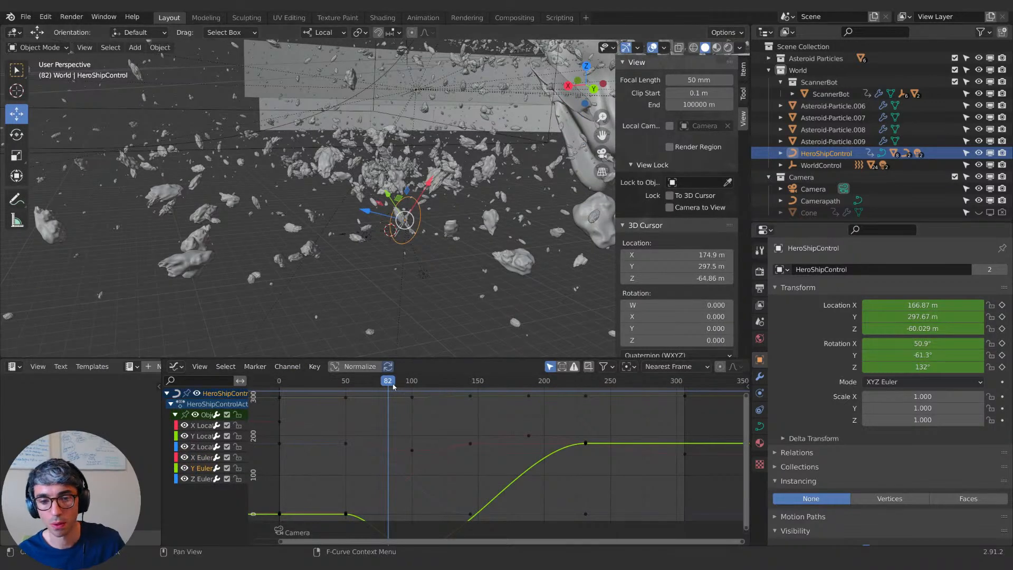
drag(337, 395, 280, 397)
right_click(918, 306)
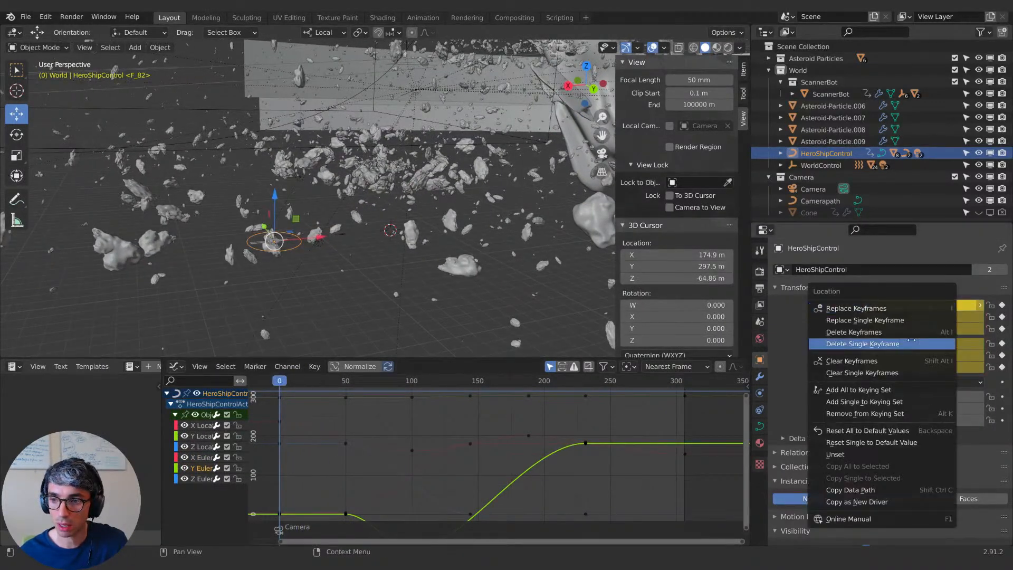
click(907, 361)
right_click(905, 340)
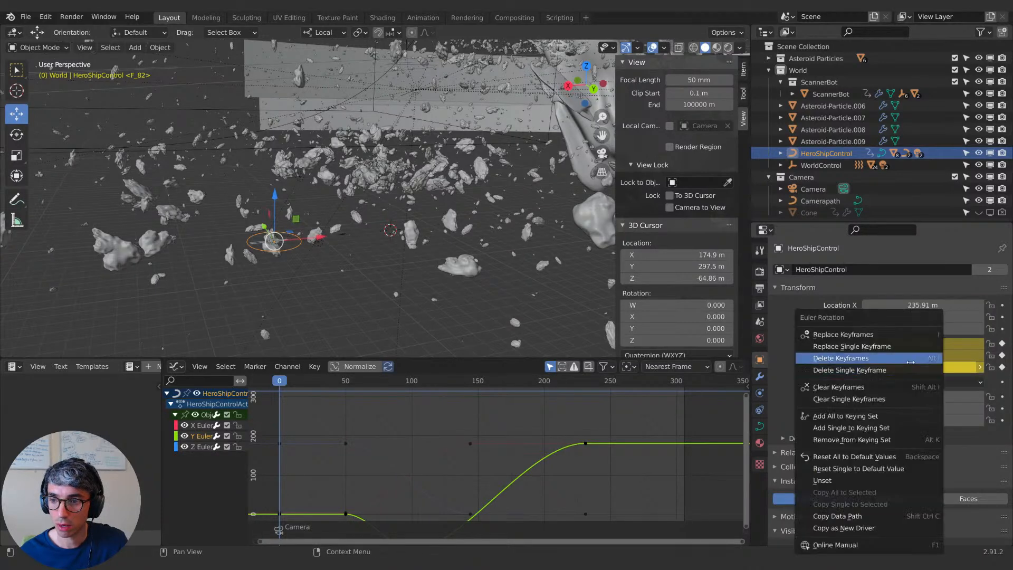
click(845, 387)
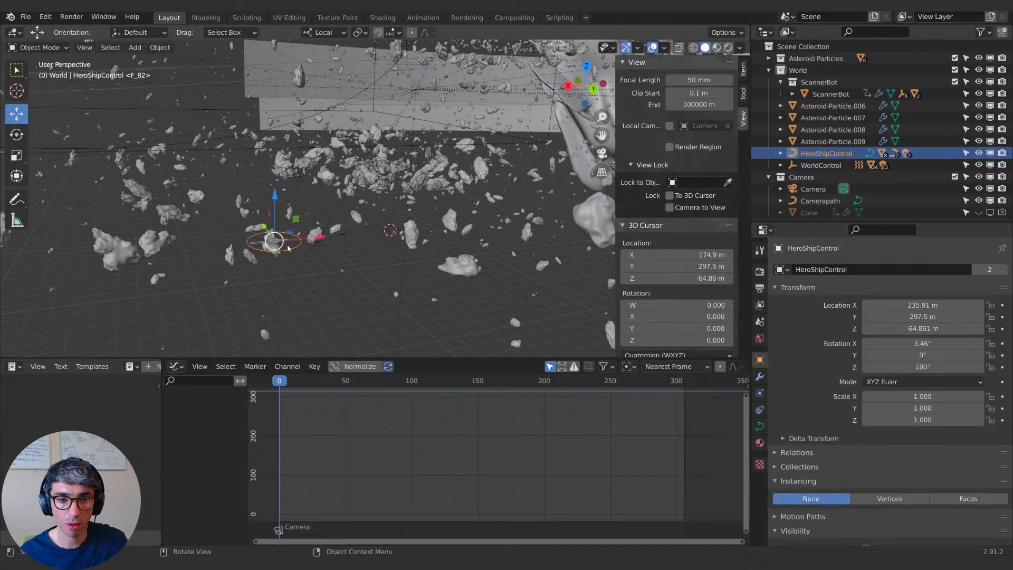
Step: Snap the 3D cursor to the selected HeroShipControl
middle_drag(285, 257, 452, 289)
shift+middle_drag(477, 235, 400, 249)
scroll(388, 248, up, 3)
key(shift+a)
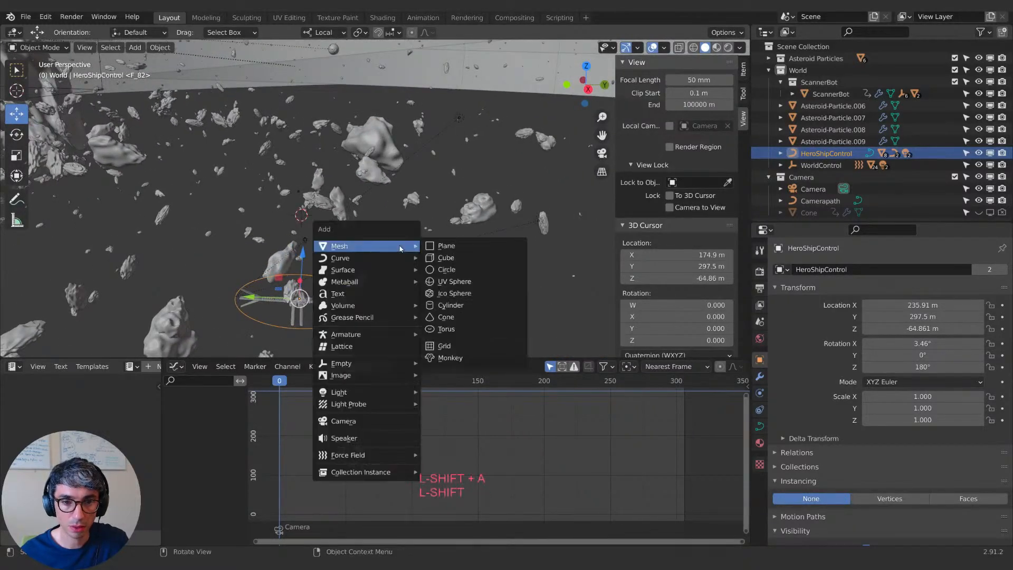
key(shift+s)
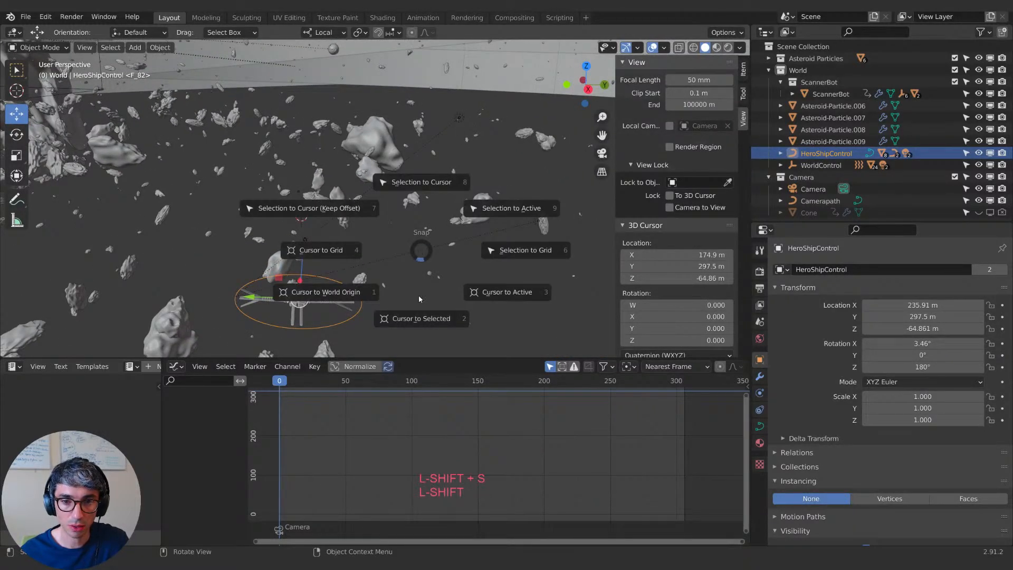
click(419, 315)
middle_drag(419, 314, 401, 274)
Step: Add a Bezier curve at the 3D cursor on the ship and enter Edit Mode on it
key(shift+a)
mouse_move(397, 284)
click(444, 279)
middle_drag(384, 234, 400, 260)
mouse_move(329, 258)
shift+middle_down()
mouse_move(373, 256)
mouse_move(325, 259)
shift+middle_up()
key(Tab)
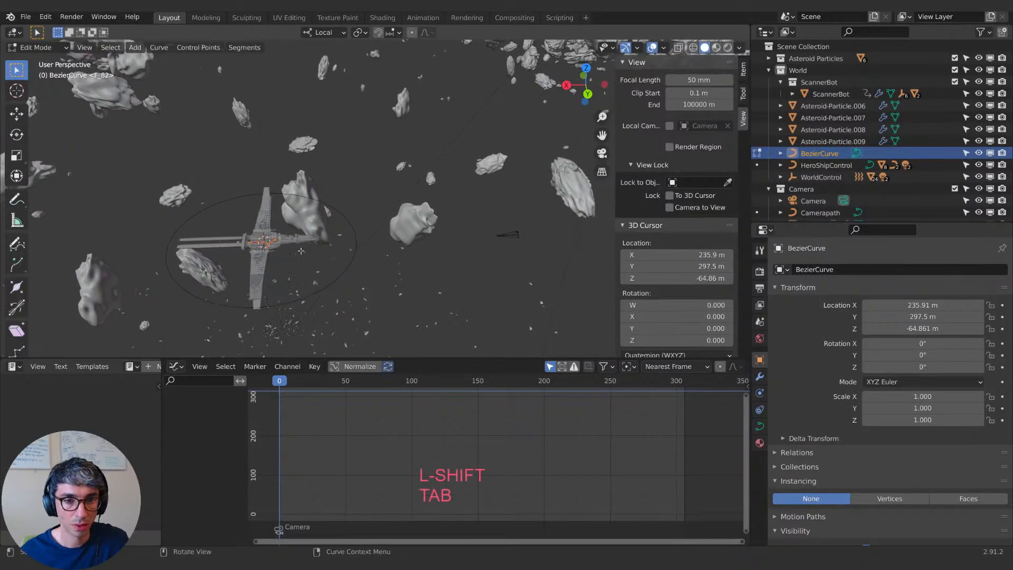
Step: Move the selected Bezier curve point about 29 m along its local X axis, well ahead of the ship
key(g)
key(x)
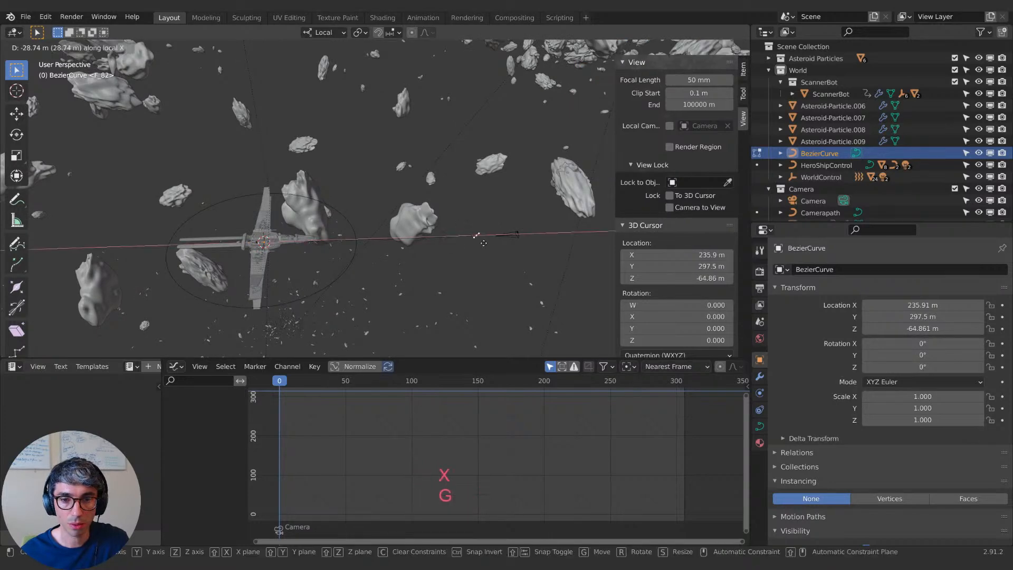
click(483, 241)
middle_drag(514, 264, 495, 238)
click(278, 275)
middle_drag(277, 275, 343, 306)
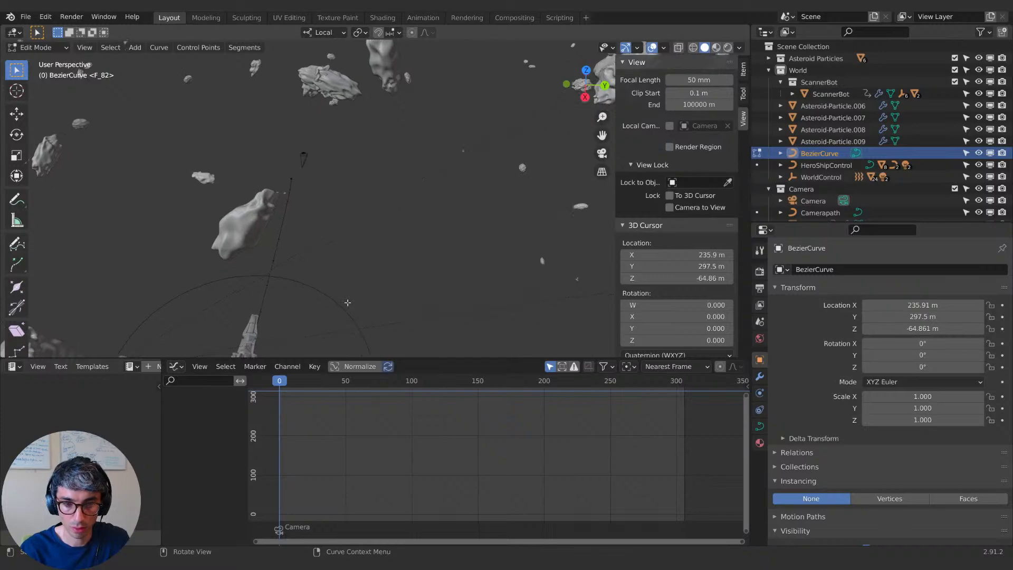
Step: Rotate the curve's far control point about -33° around local Z to straighten the path leaving the ship
key(KP_Decimal)
middle_drag(480, 216, 356, 176)
scroll(356, 177, down, 13)
scroll(356, 177, up, 4)
shift+middle_drag(568, 162, 325, 189)
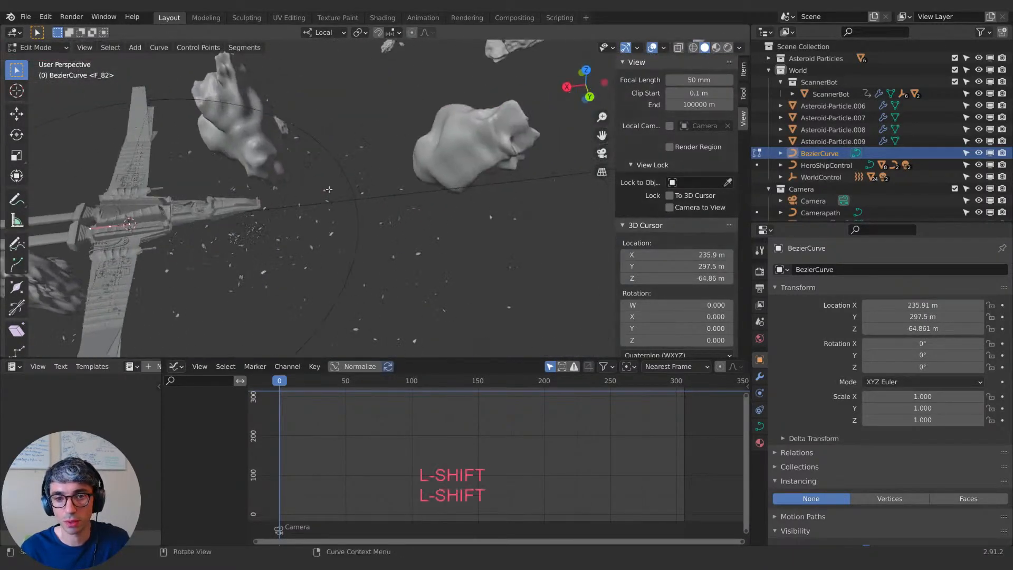
scroll(325, 189, down, 3)
shift+middle_drag(529, 179, 407, 221)
middle_drag(322, 203, 369, 221)
key(r)
key(z)
key(z)
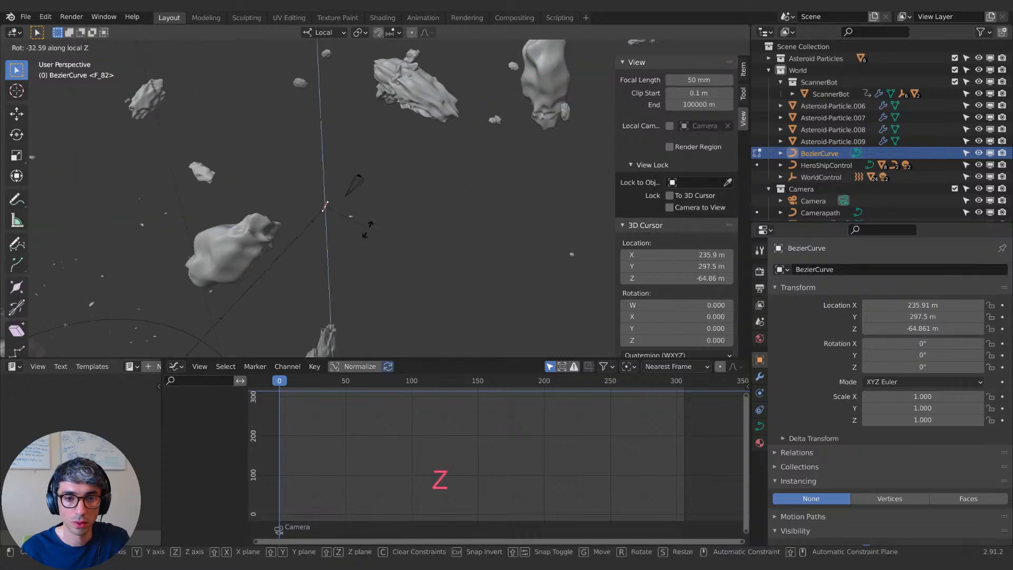
click(364, 229)
middle_drag(443, 274, 383, 217)
Step: Push the curve's far point further forward along local X and scale its handles along X
scroll(371, 216, down, 2)
scroll(382, 218, down, 1)
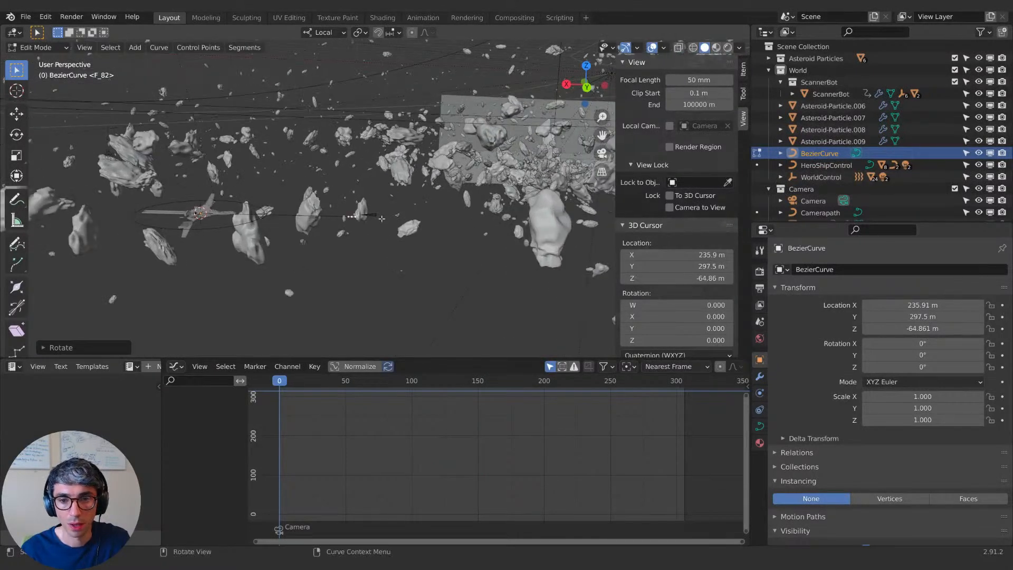
key(g)
key(x)
click(381, 219)
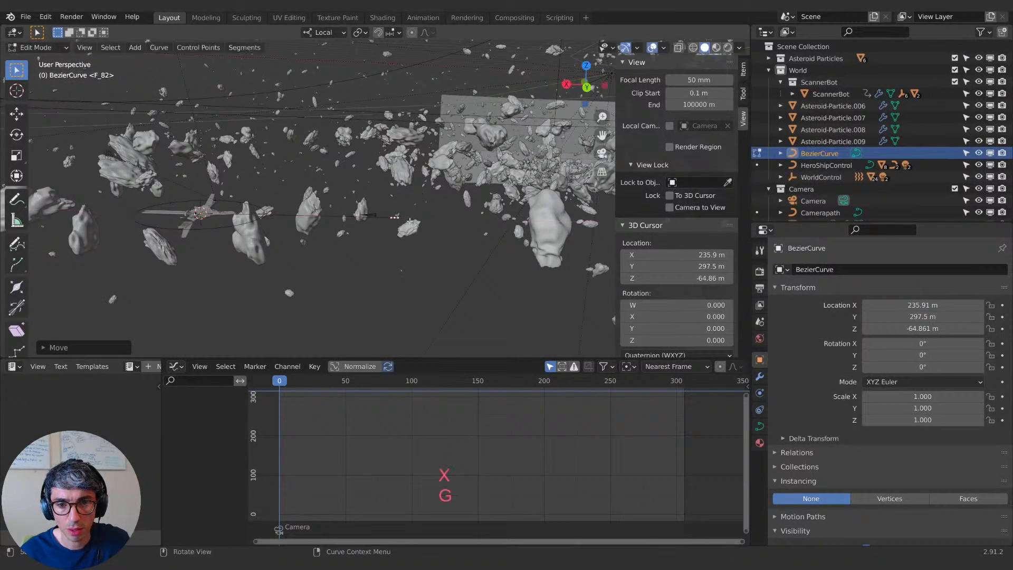
middle_drag(381, 219, 369, 226)
shift+middle_drag(370, 226, 401, 224)
key(s)
key(x)
click(464, 235)
middle_drag(464, 236, 390, 239)
Step: Extrude a point from the curve's end up and forward, rotate it upright around local Y, and lengthen its handles along local Z
key(e)
key(Escape)
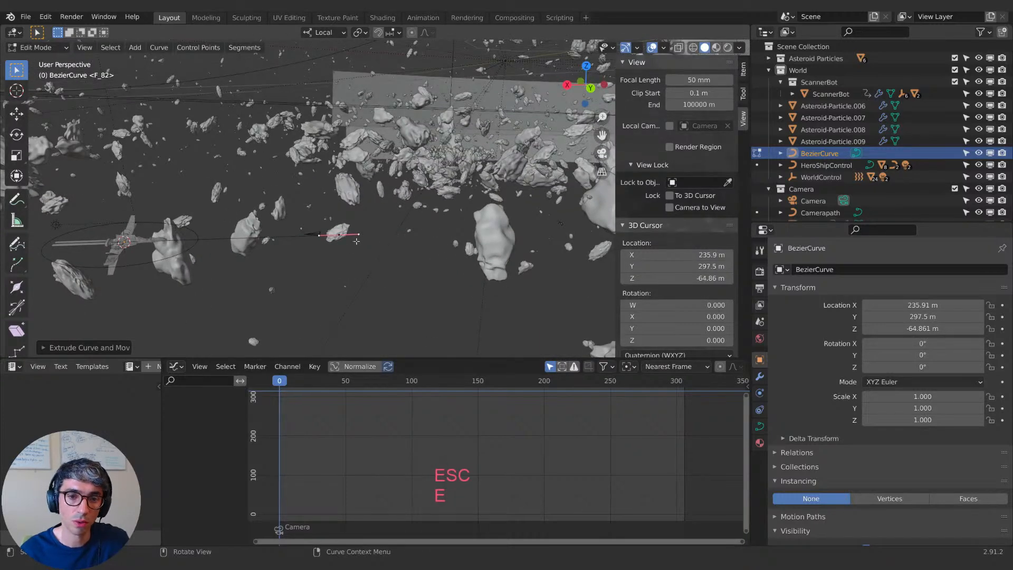
key(g)
key(z)
key(x)
key(g)
key(r)
key(x)
key(y)
click(446, 127)
key(s)
key(z)
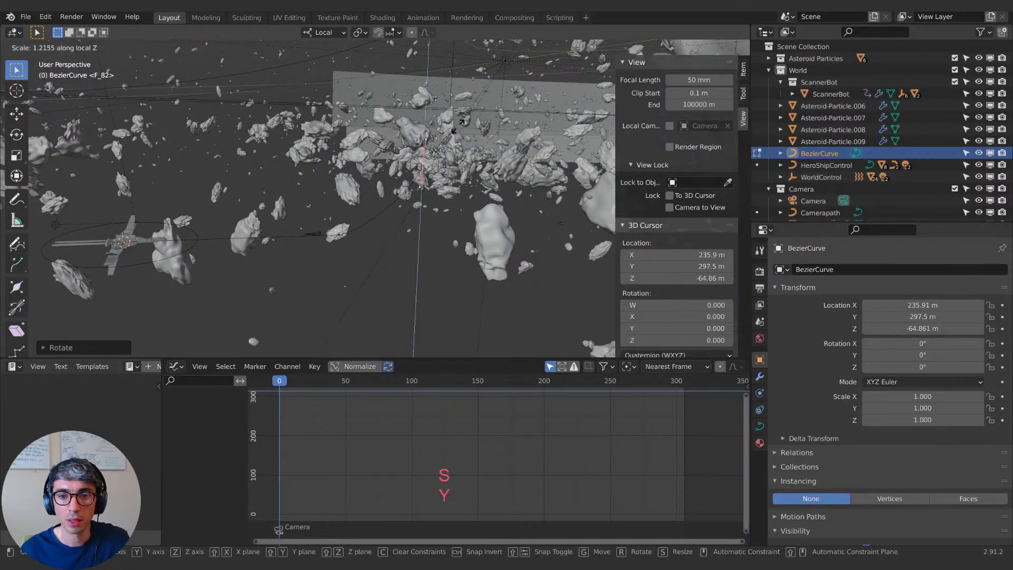
click(503, 115)
shift+middle_drag(474, 125, 475, 186)
Step: Extrude a point for the top of the loop, placing it above and back towards the ship, and rotate it about 92° around local Y
key(e)
key(Escape)
key(g)
key(z)
click(462, 100)
key(g)
key(y)
key(Escape)
key(x)
key(r)
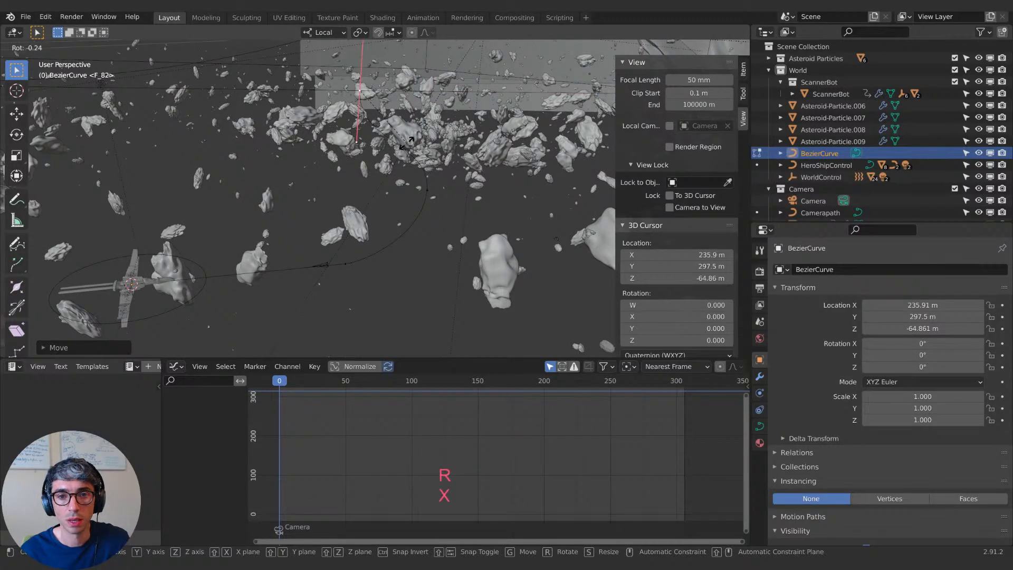
key(y)
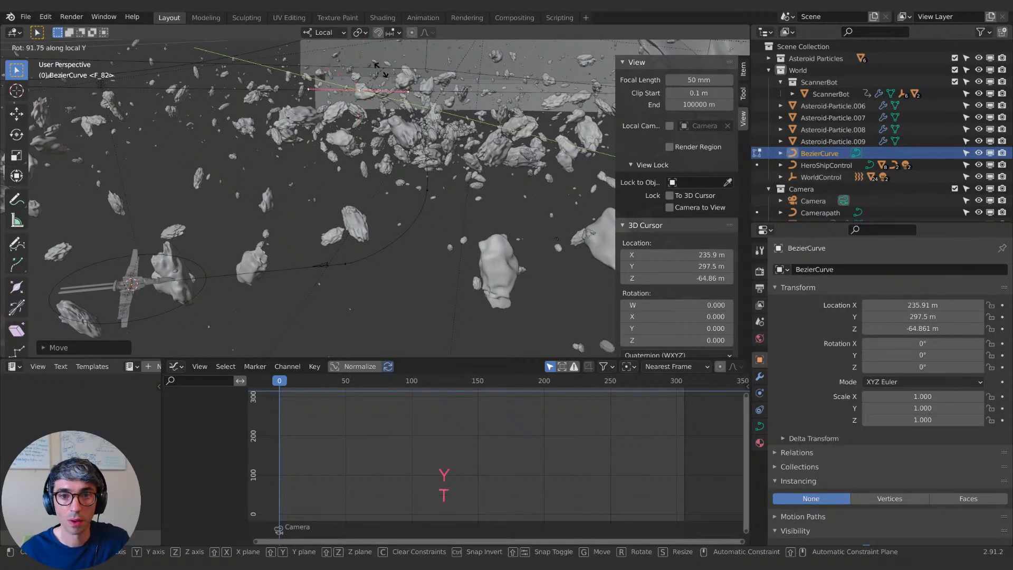
click(412, 110)
Step: Extrude a point down the loop's ship-facing side, rotate it around local Y until nearly vertical, and adjust its position along local X
key(e)
key(Escape)
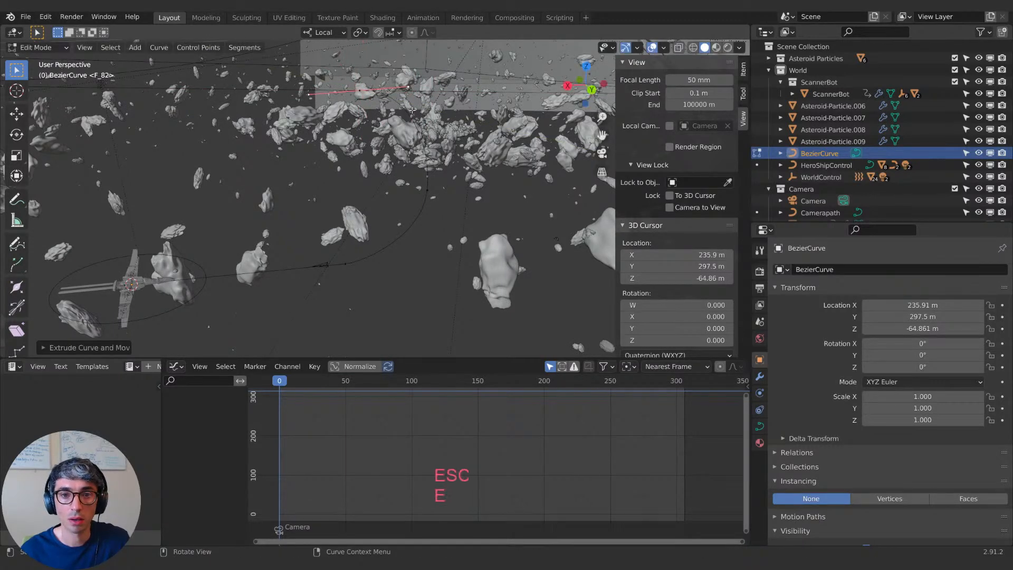
key(g)
key(x)
key(r)
key(y)
click(285, 132)
key(g)
key(x)
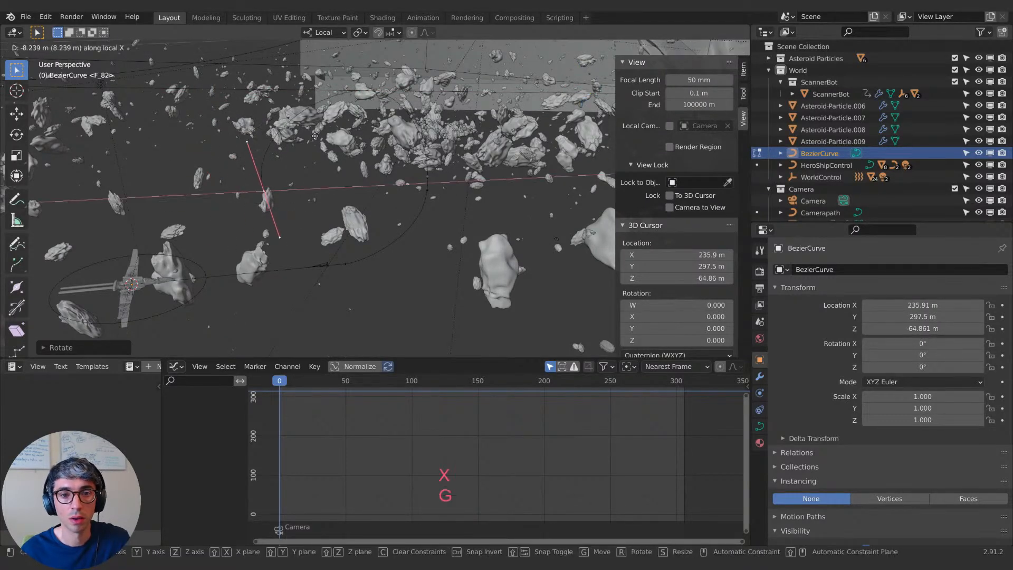
click(329, 157)
middle_drag(330, 157, 306, 155)
Step: Extrude a point to the bottom of the loop, rotate it to level, and fine-tune its height along local Z
key(e)
key(Escape)
key(g)
key(z)
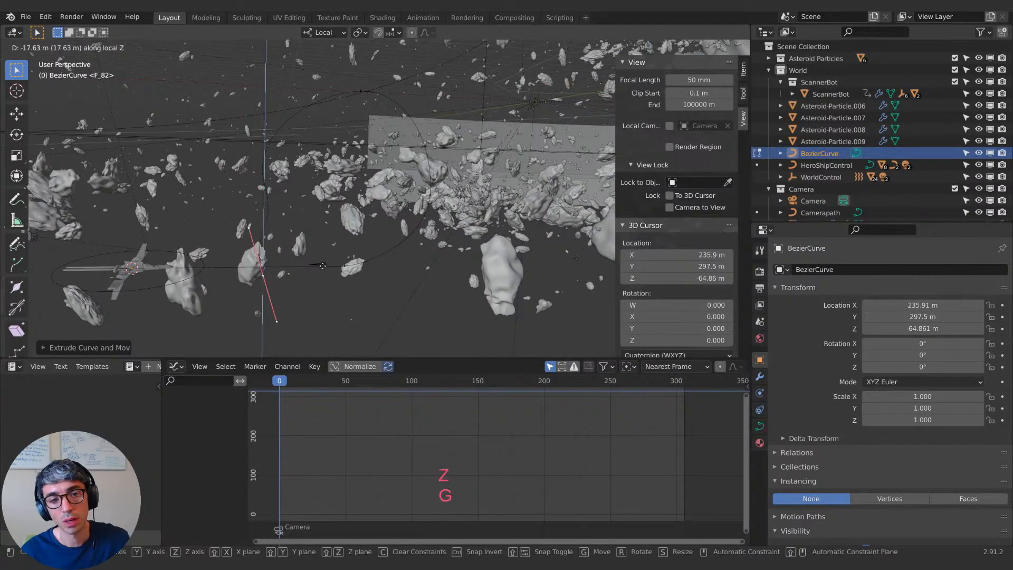
key(x)
key(r)
click(374, 211)
middle_drag(375, 211, 360, 244)
key(g)
key(z)
click(389, 260)
key(g)
key(z)
click(420, 257)
Step: Extrude a final point forward along local X to form the straight exit from the loop
key(e)
key(Escape)
key(x)
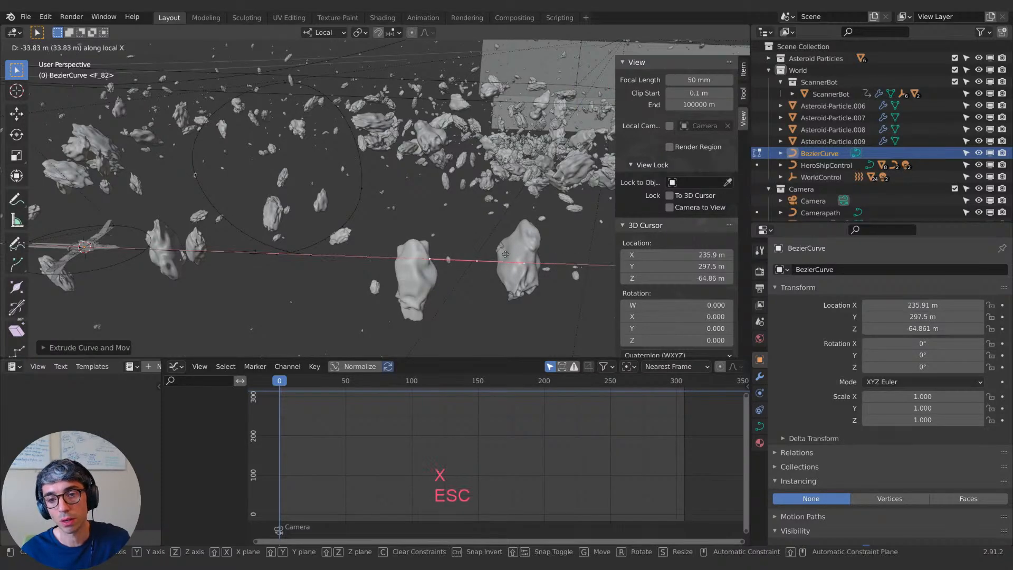
click(515, 257)
Step: Select the loop's top and two side points, scale their handles, and raise them along local Z to make the loop taller
middle_drag(369, 222, 322, 141)
shift+click(217, 216)
middle_drag(395, 244, 378, 224)
key(s)
click(398, 227)
key(g)
key(z)
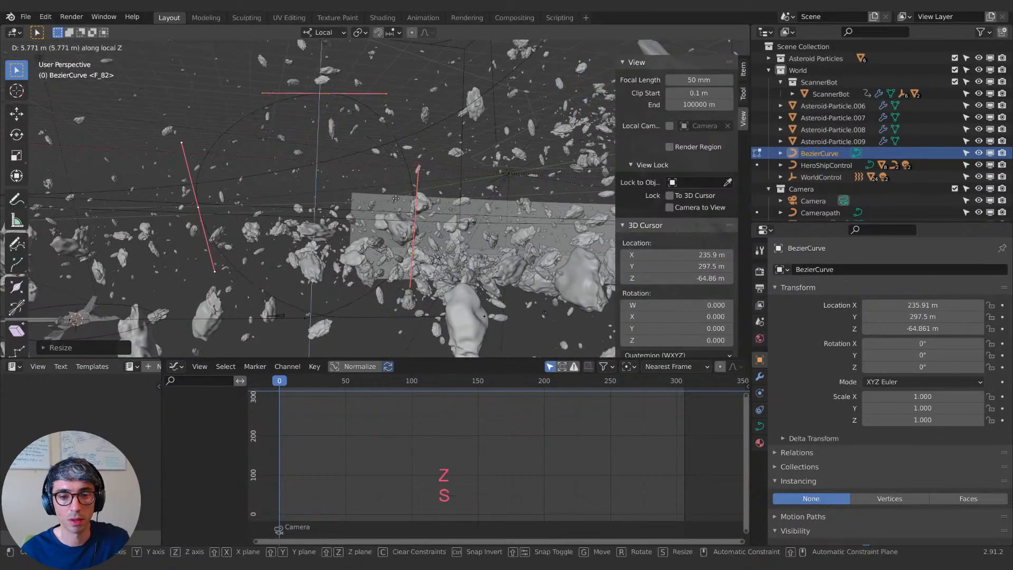
click(386, 167)
shift+middle_drag(359, 176, 368, 179)
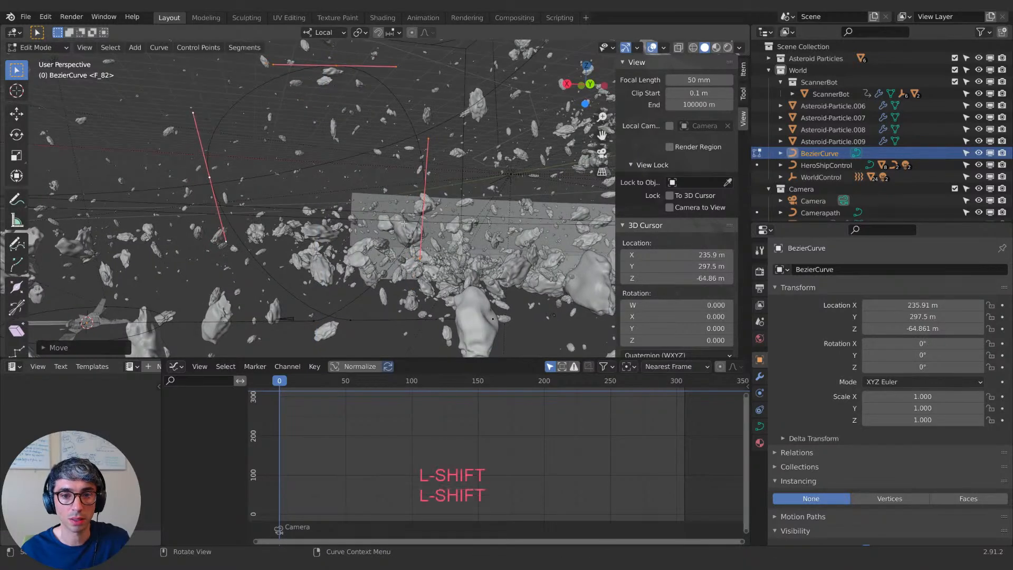
Step: Select only the loop's top point and scale its handles to round the top of the loop
middle_drag(428, 142, 304, 109)
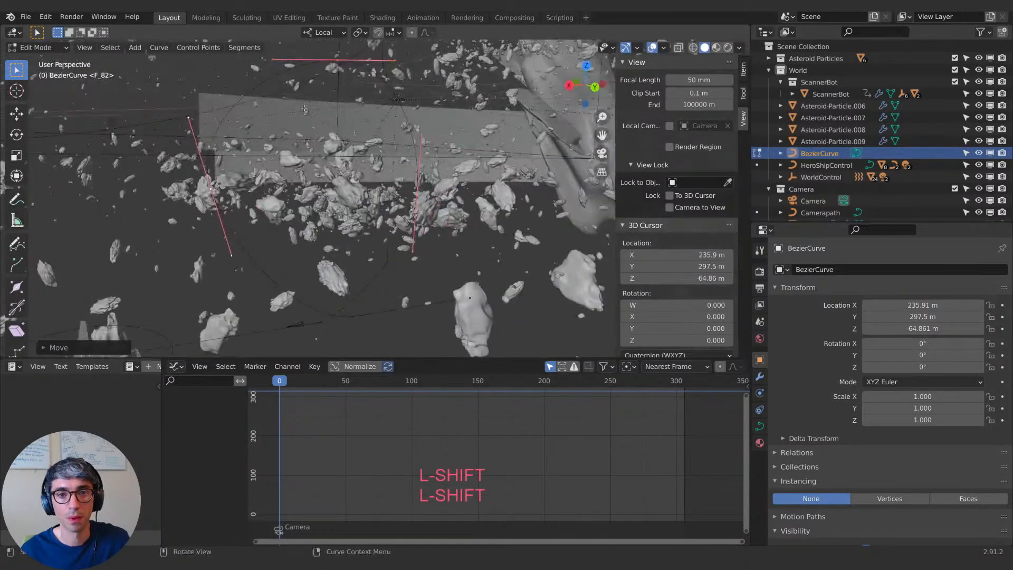
click(336, 58)
key(s)
click(371, 68)
middle_drag(371, 68, 415, 181)
Step: Spread the loop's two side points outward along local X to widen the loop
click(414, 181)
key(g)
key(x)
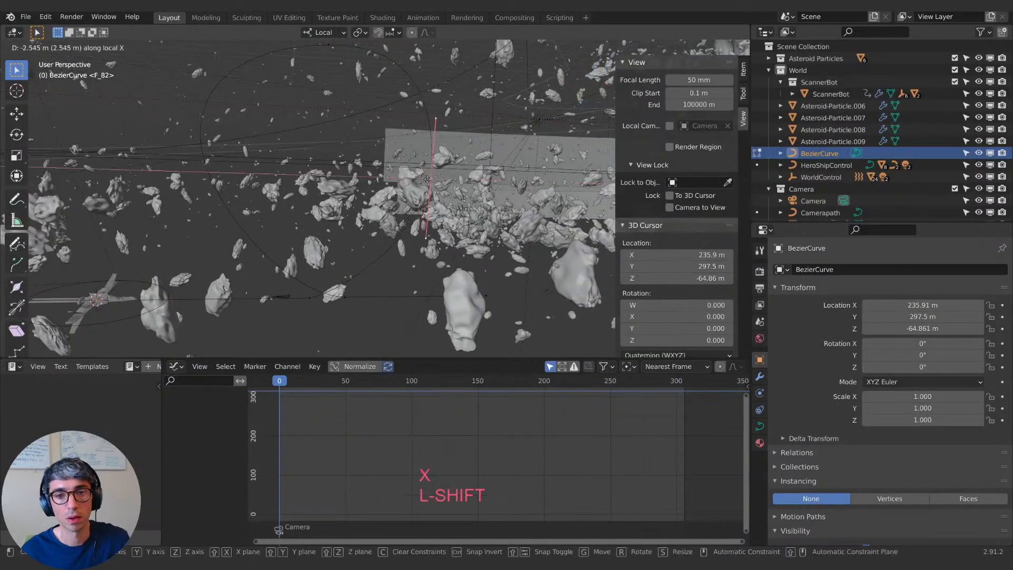
click(429, 180)
click(209, 167)
key(g)
key(x)
click(196, 168)
shift+middle_drag(245, 198, 333, 300)
Step: Lengthen the handles of the loop's bottom points, slightly shorten those of the ship-facing side point, and leave Edit Mode
key(Tab)
key(Tab)
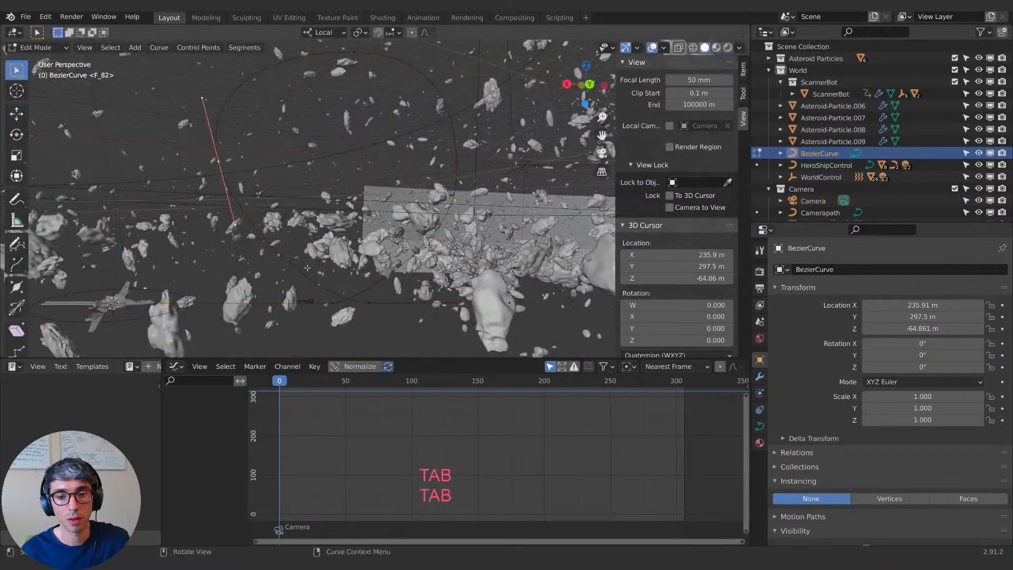
key(s)
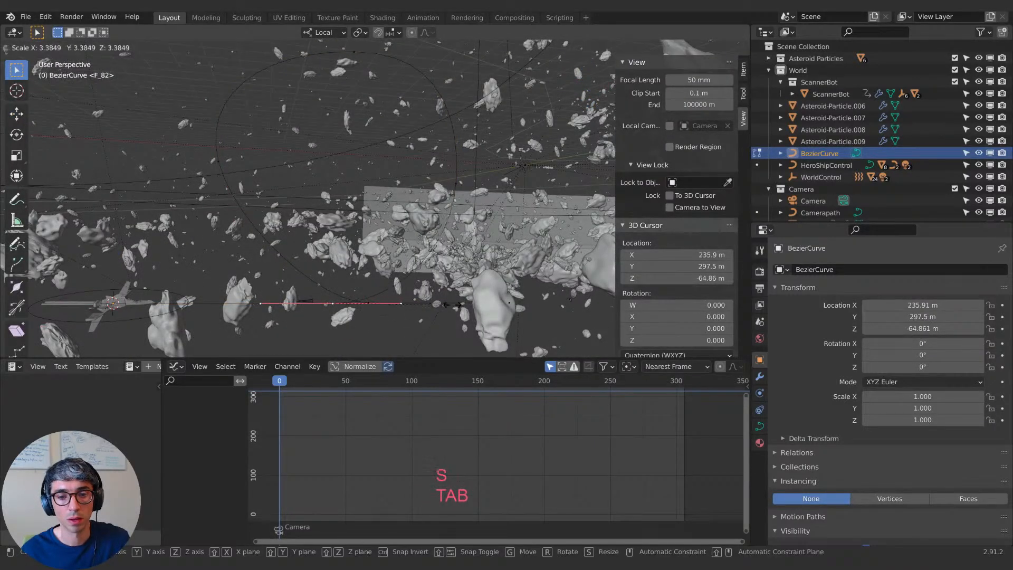
key(s)
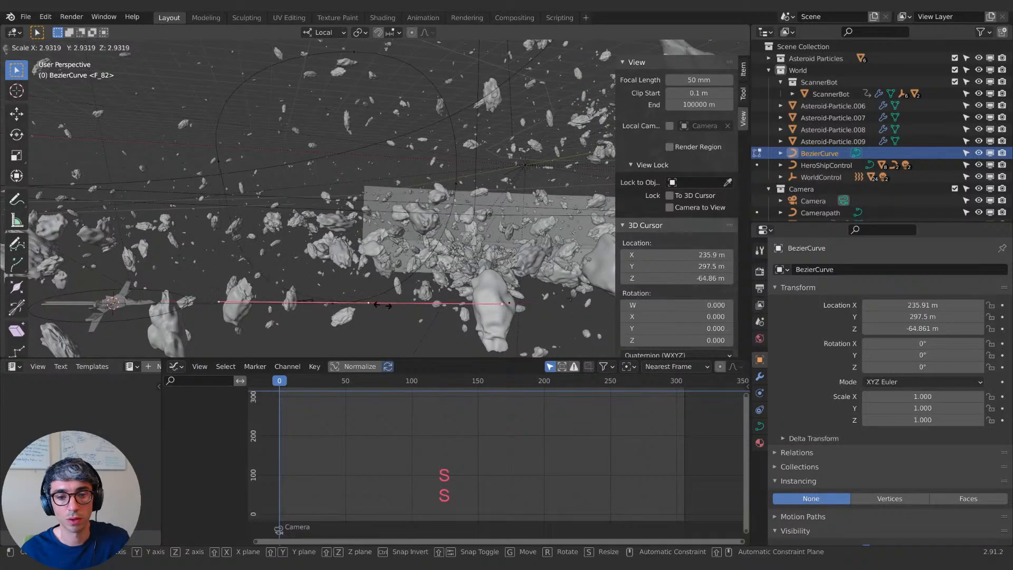
click(369, 288)
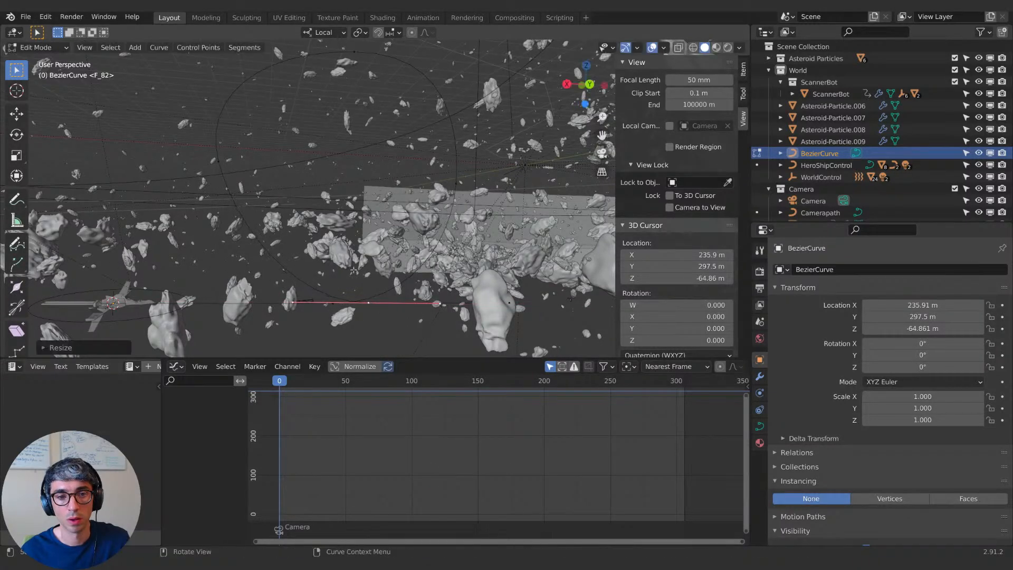
key(Tab)
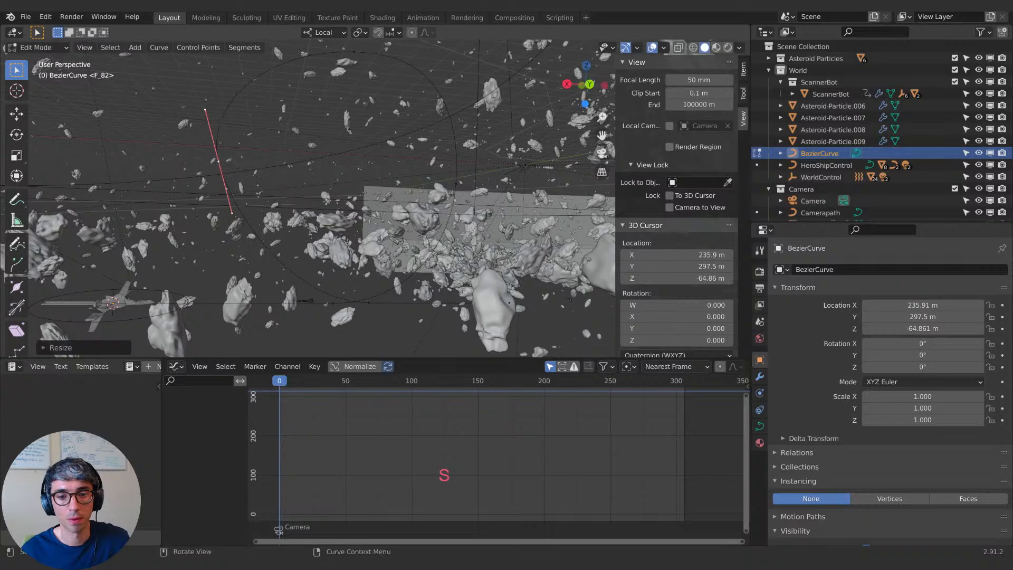
Step: Select HeroShipControl and add a Follow Path object constraint to it
shift+middle_drag(364, 221, 223, 261)
click(149, 250)
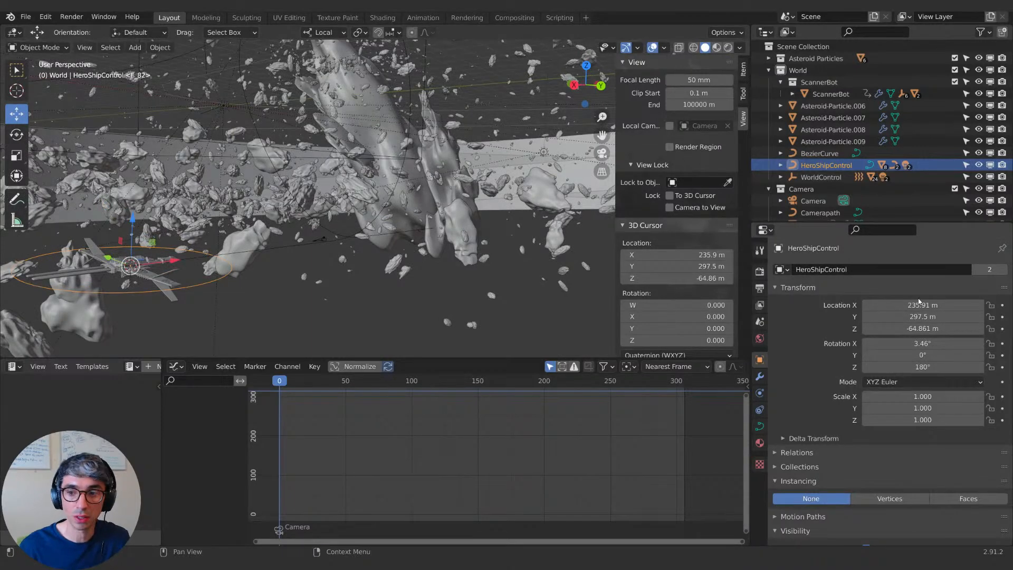
click(760, 410)
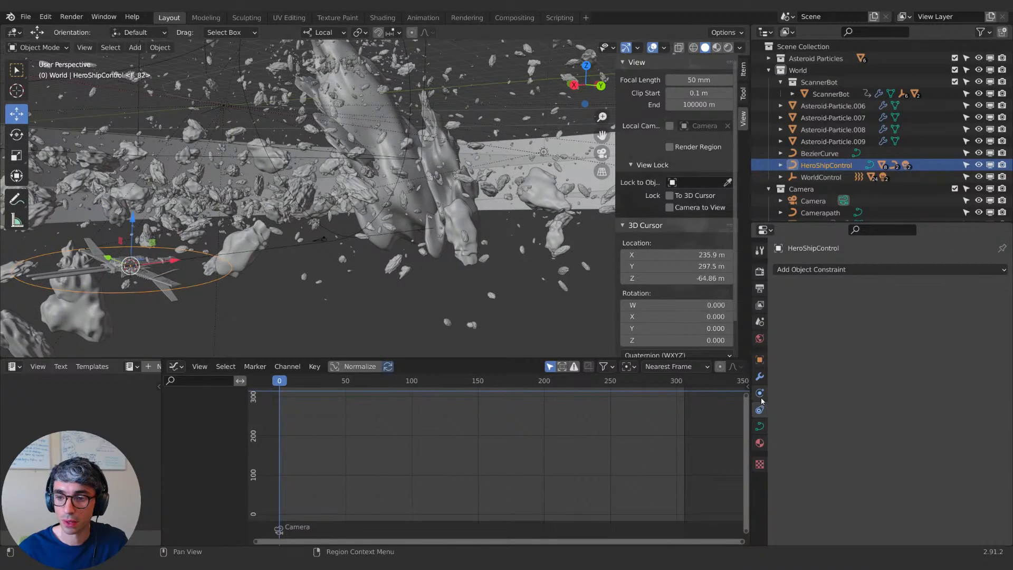
click(825, 271)
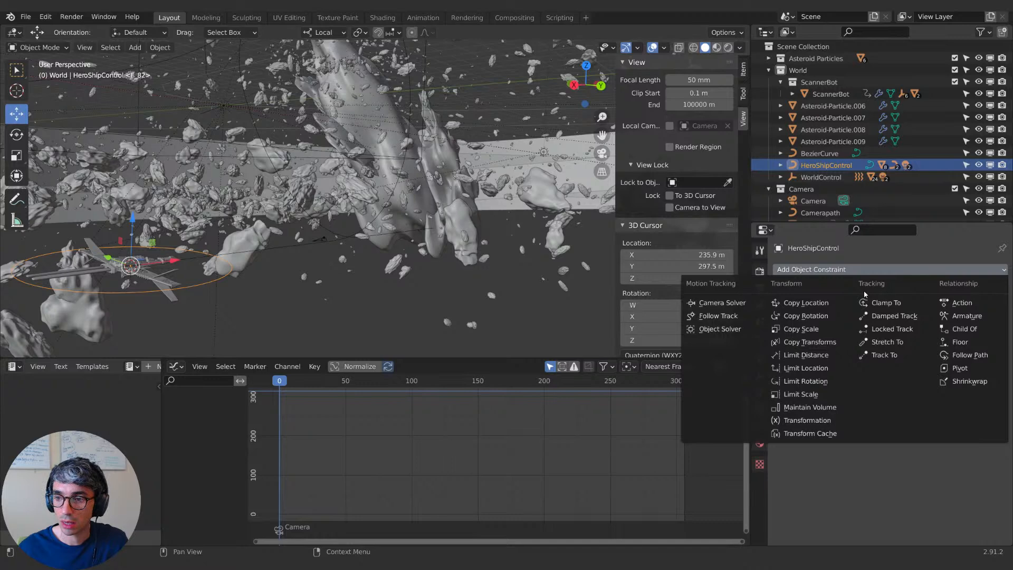
click(970, 355)
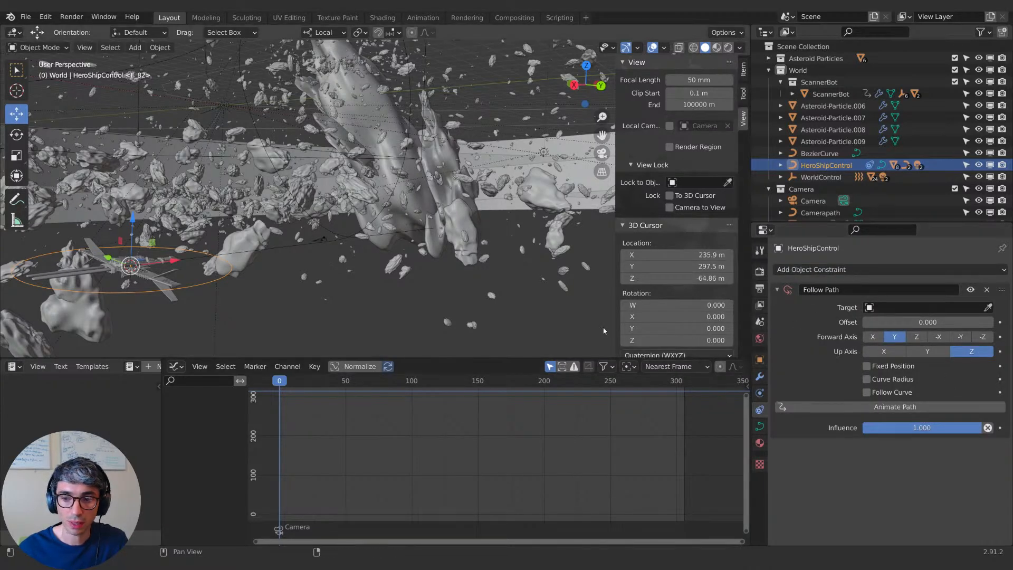
Step: Set HeroShipControl's X, Y and Z location to 0 m and its X, Y and Z rotation to 0°
click(760, 359)
click(908, 308)
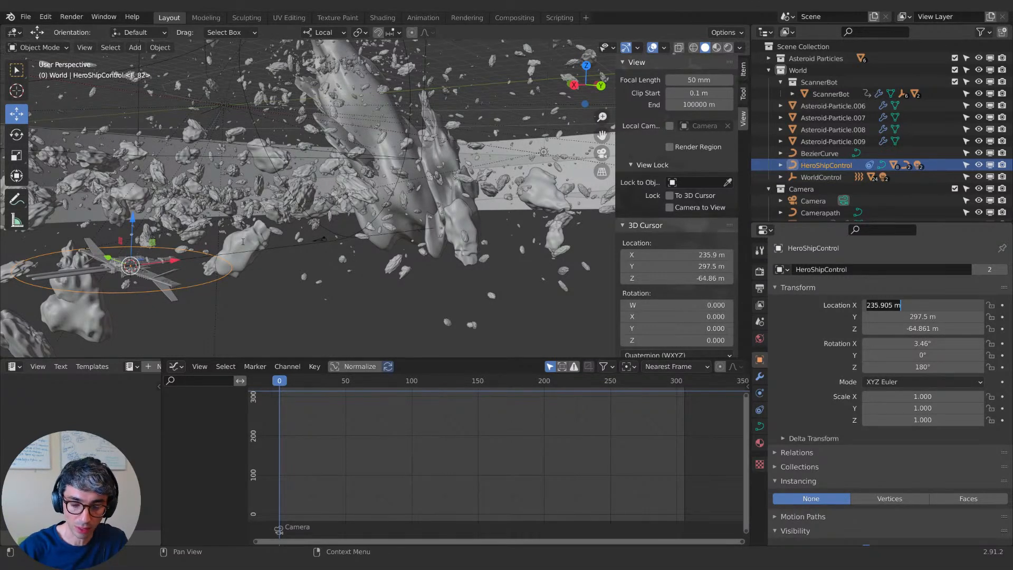
key(Tab)
text(0)
key(Tab)
text(0)
key(Tab)
text(0)
key(Tab)
text(00)
key(Return)
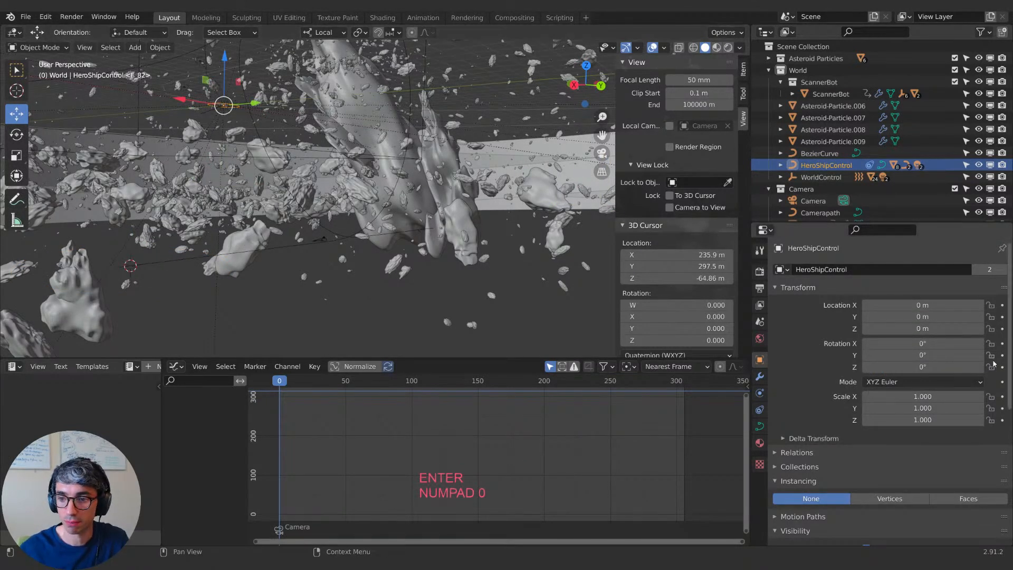
Step: Set BezierCurve as the target of HeroShipControl's Follow Path constraint and inspect the ship's placement on the curve
click(760, 409)
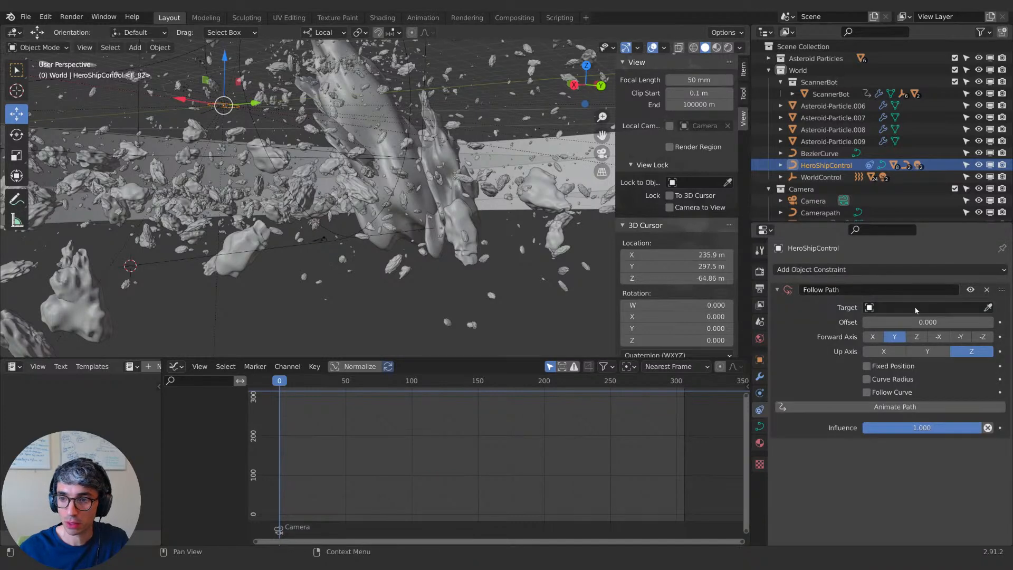
click(981, 307)
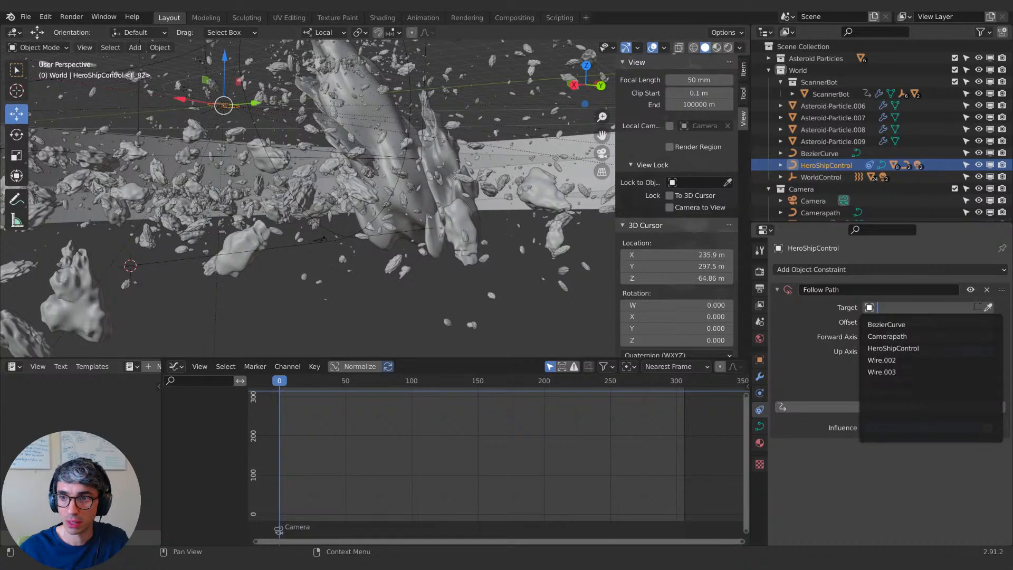
click(899, 325)
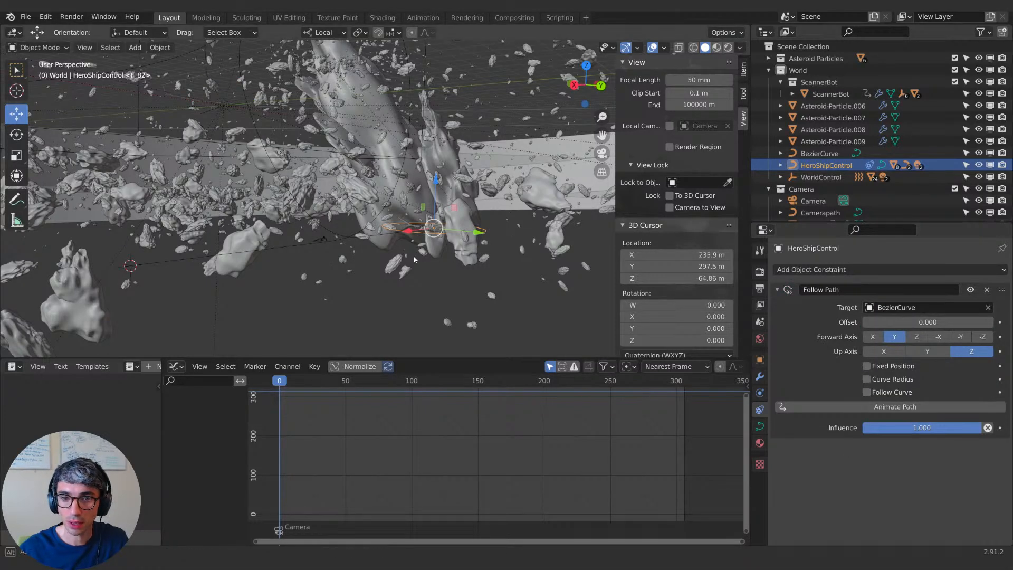
middle_drag(414, 252, 375, 290)
shift+middle_drag(528, 194, 435, 206)
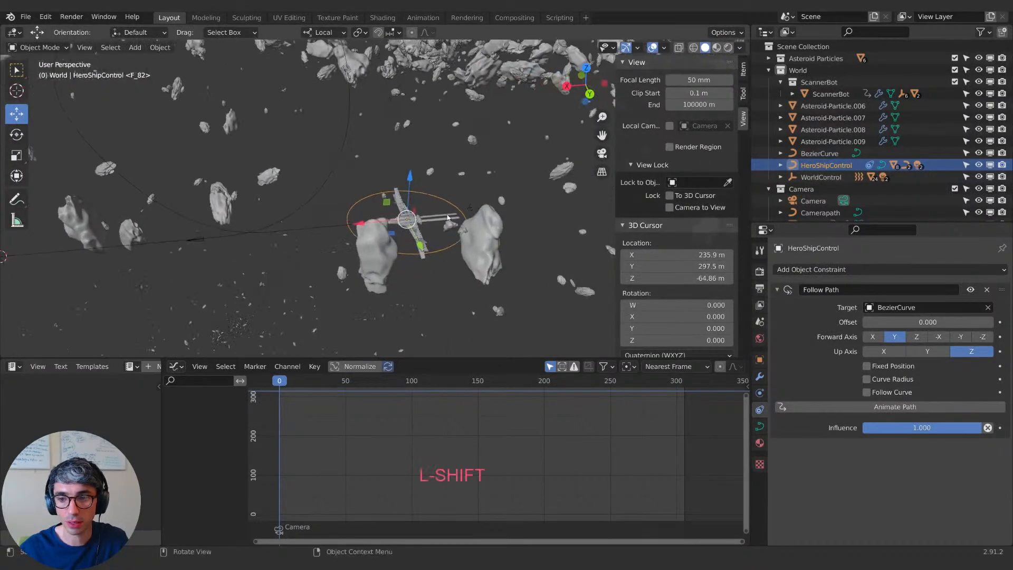
Step: Try -Z as the Follow Path forward axis, return it to Y, and inspect the ship's orientation up close
click(982, 337)
click(897, 337)
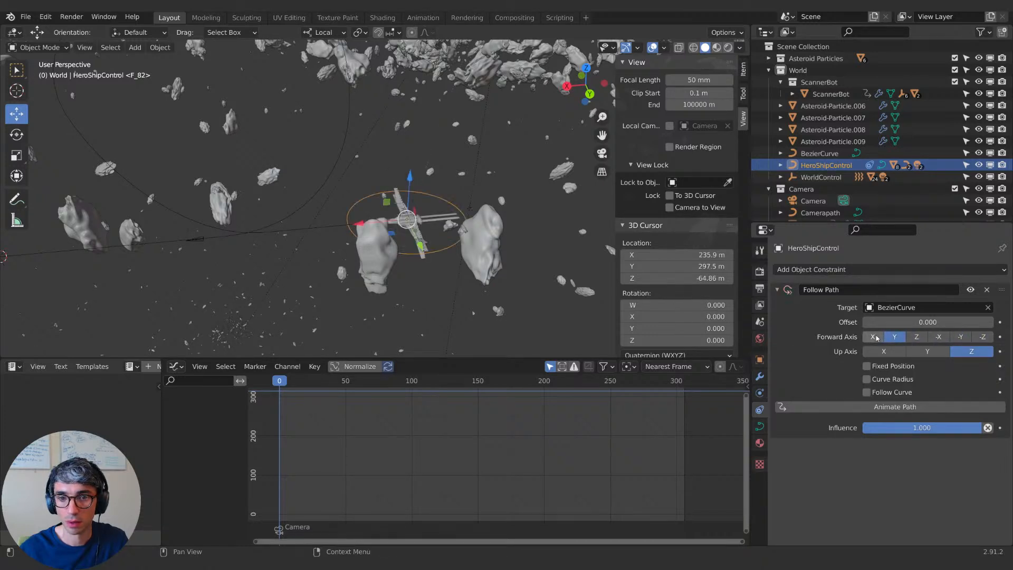
shift+middle_drag(491, 211, 403, 214)
scroll(397, 203, up, 4)
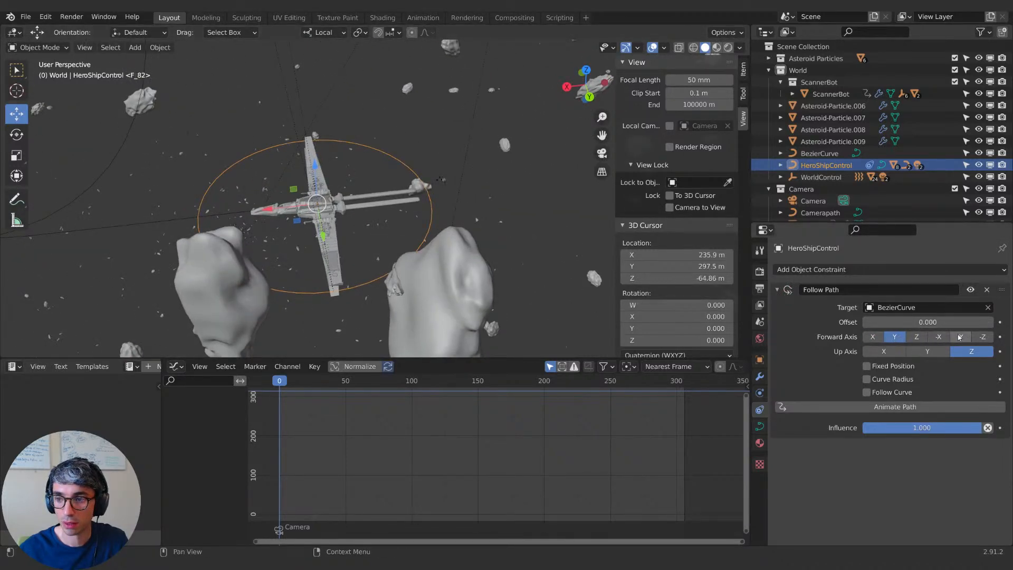
Step: Enable Follow Curve on HeroShipControl's Follow Path constraint, set its forward axis to -X, and vary the offset to check the ship's heading
middle_drag(254, 164, 424, 145)
mouse_move(979, 427)
mouse_down()
mouse_move(962, 427)
mouse_move(981, 428)
mouse_up()
drag(928, 322, 899, 322)
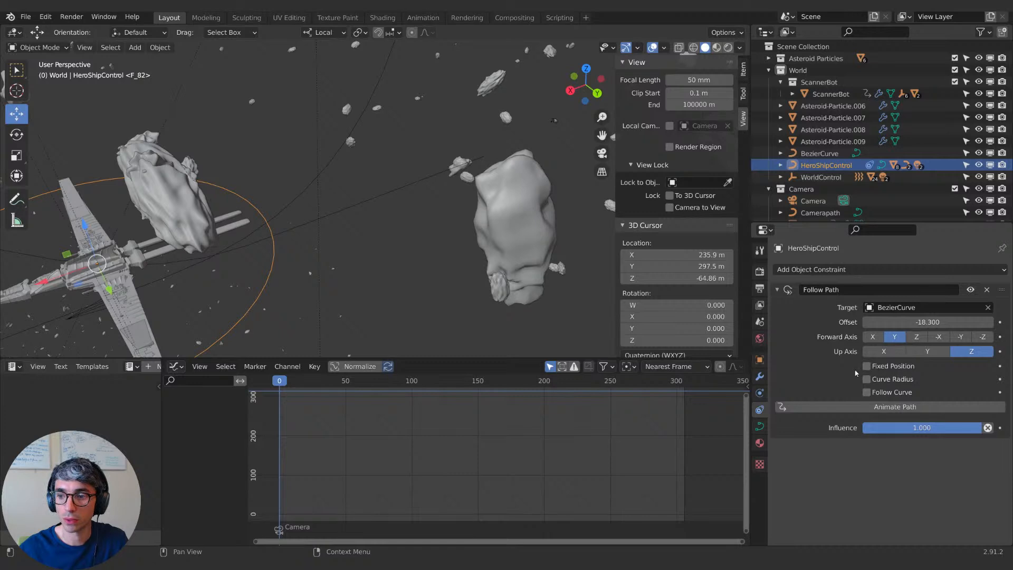
click(866, 392)
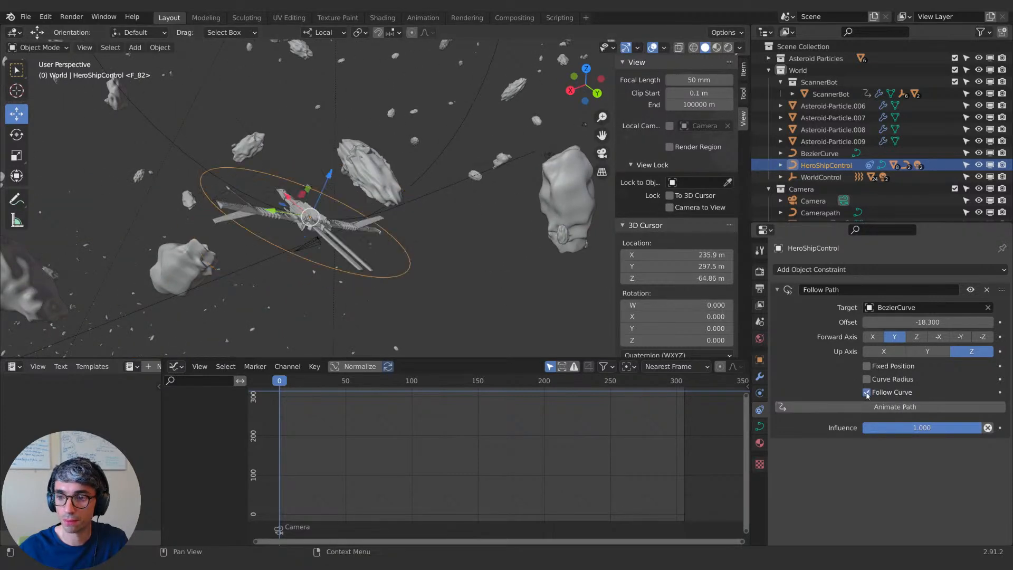
drag(893, 322, 921, 322)
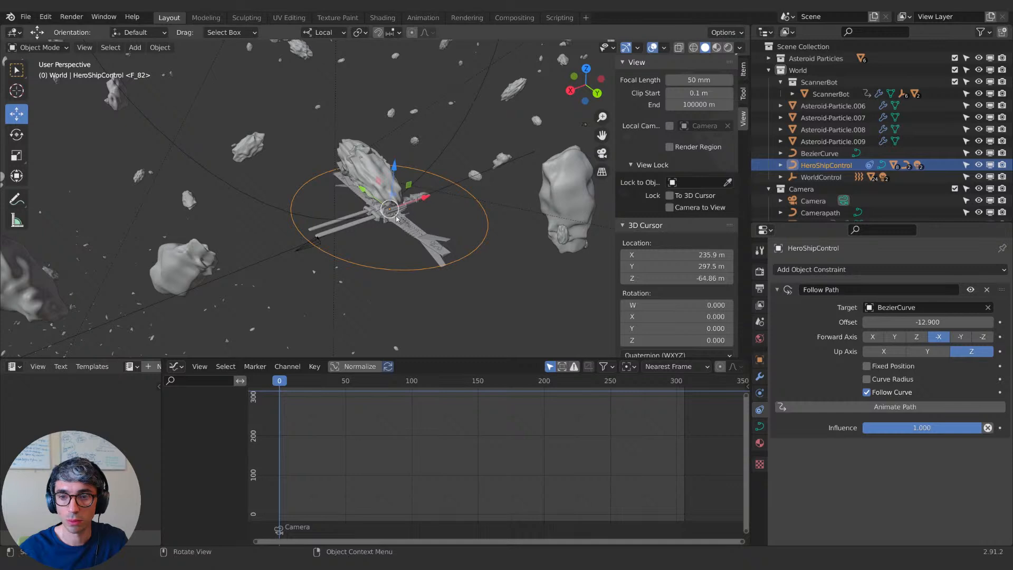
drag(928, 322, 871, 322)
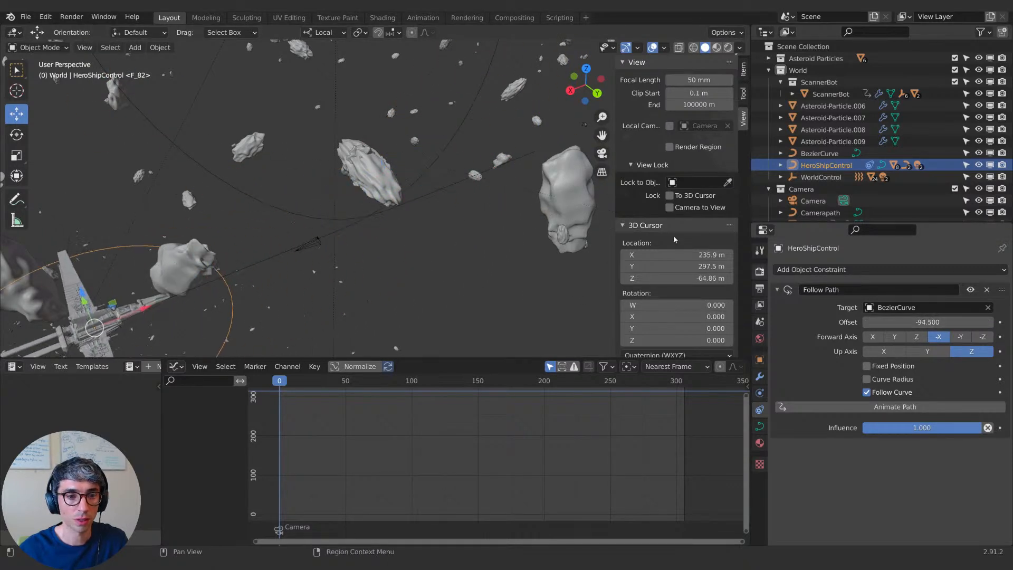
Step: Enable Fixed Position on the Follow Path constraint and keyframe its Offset Factor at 1.000 on frame 0
scroll(353, 168, down, 3)
scroll(353, 167, down, 2)
middle_drag(353, 168, 374, 160)
scroll(403, 158, up, 2)
scroll(372, 161, up, 3)
scroll(373, 164, down, 3)
drag(904, 322, 905, 321)
shift+middle_drag(452, 223, 401, 338)
scroll(413, 294, down, 4)
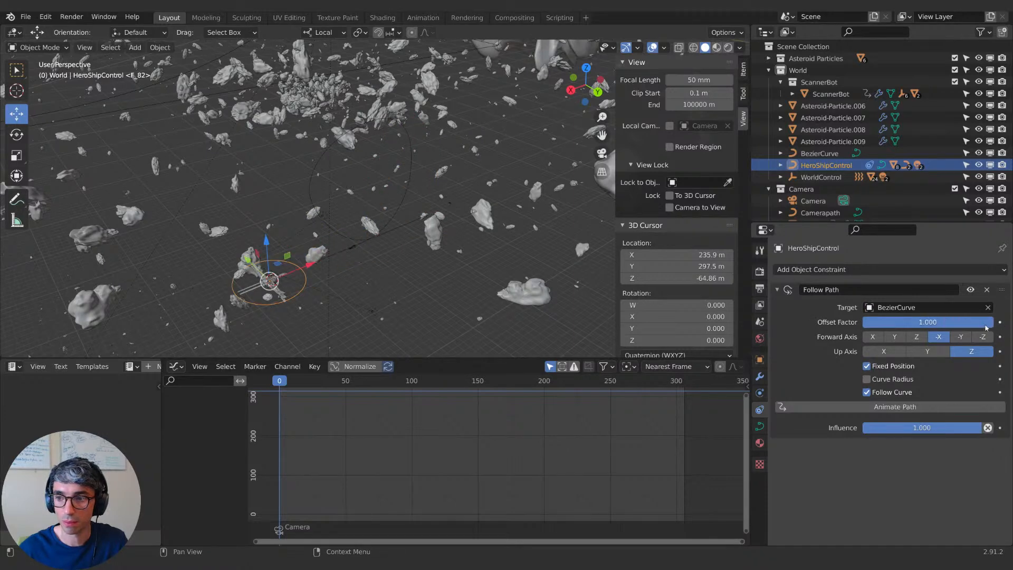
key(i)
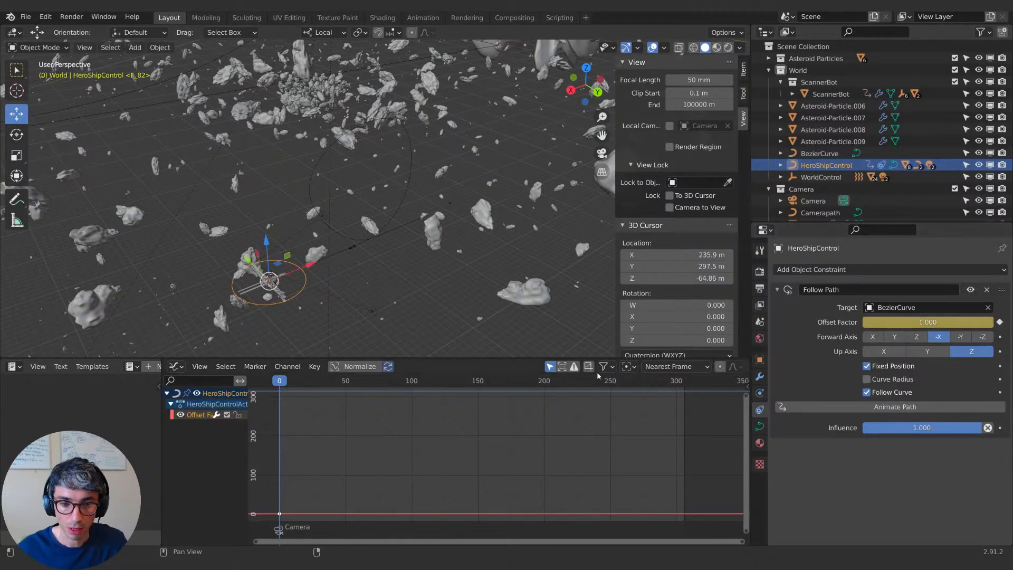
Step: Display the Timeline, go to the end frame 306, and keyframe the Follow Path Offset Factor at 0.000
drag(328, 385, 676, 382)
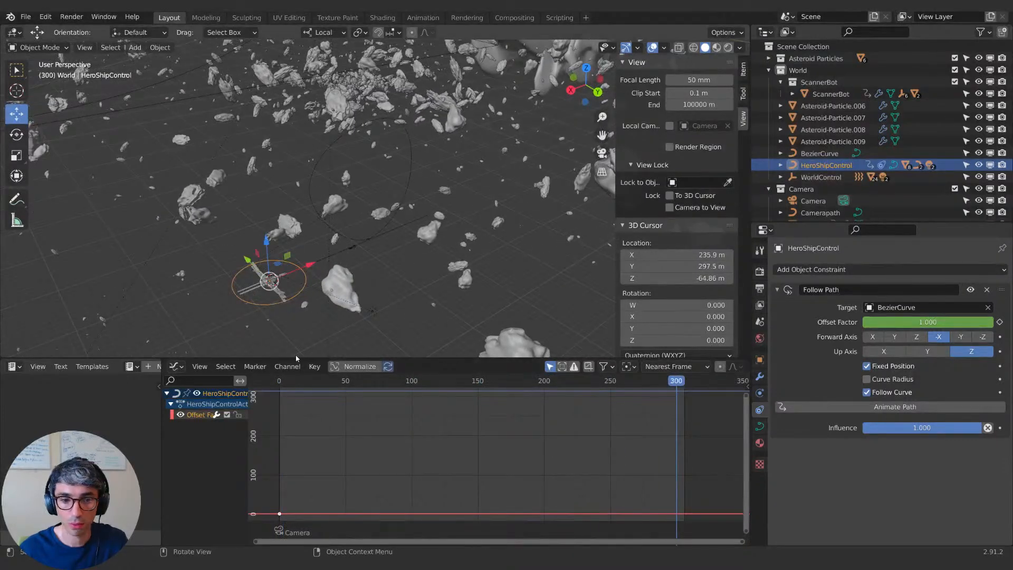
click(175, 366)
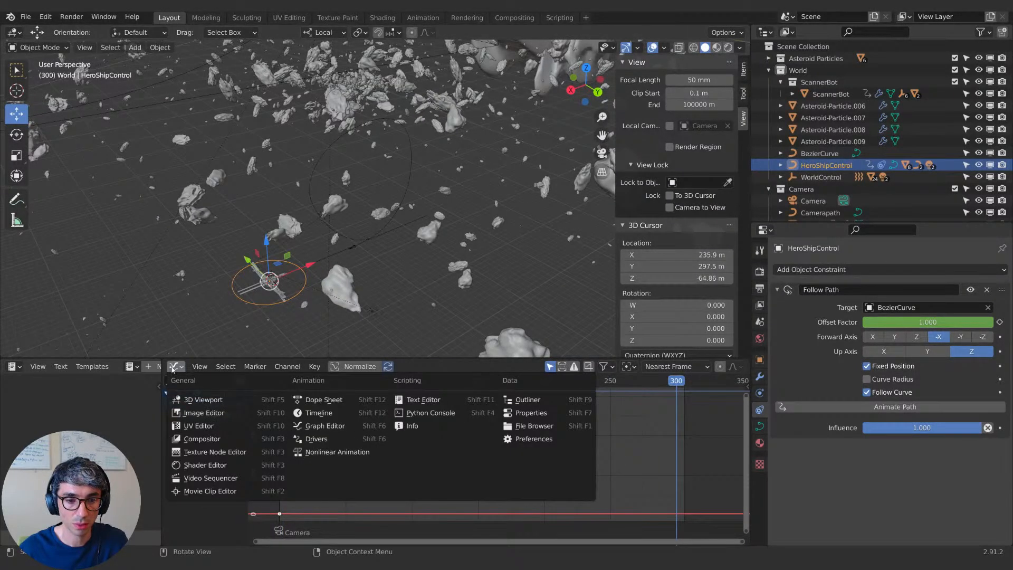
click(320, 413)
click(492, 366)
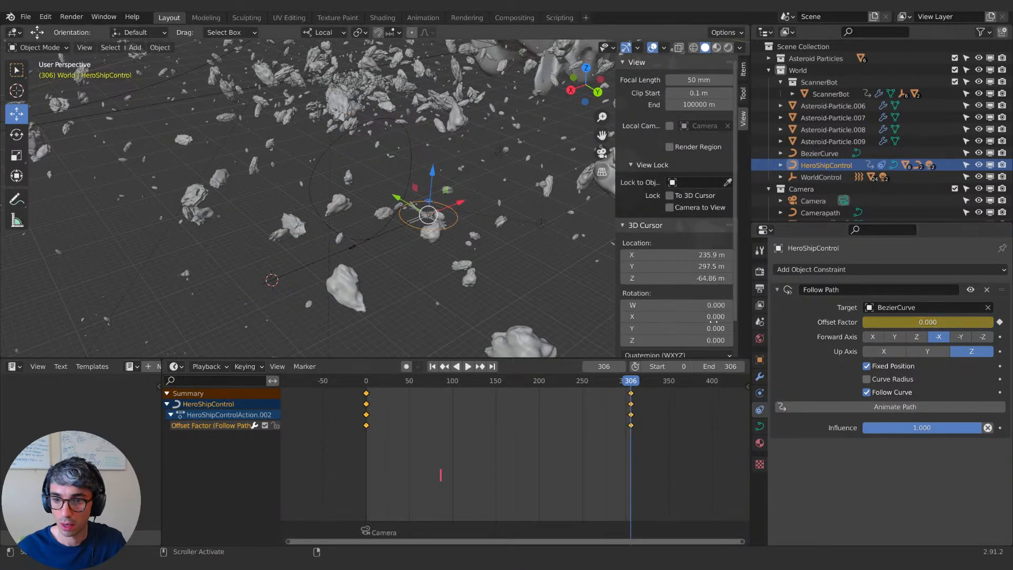
Step: Play the animation from the first frame and examine how the ship travels along the looping curve
drag(631, 380, 356, 390)
key(space)
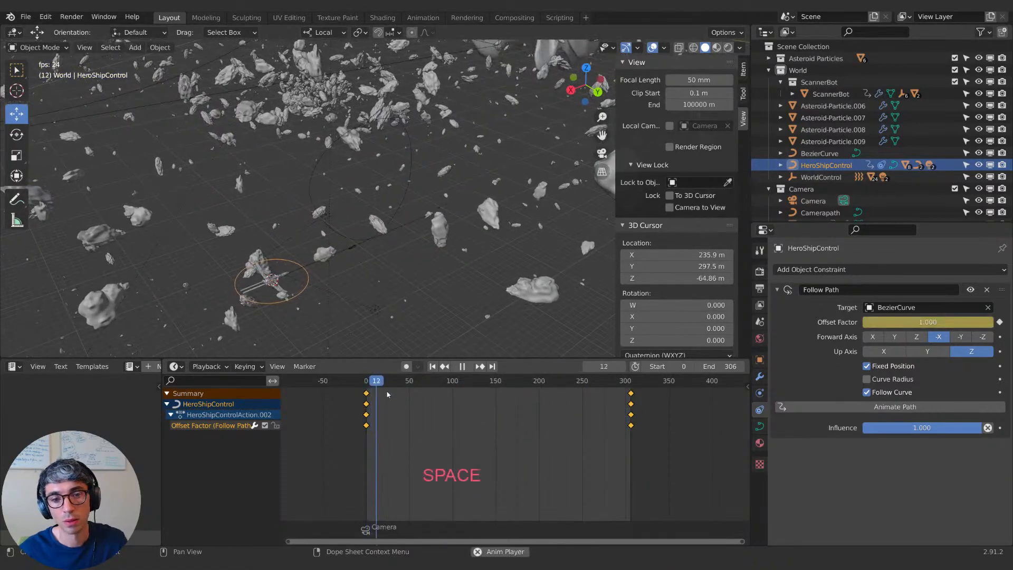
scroll(354, 222, up, 4)
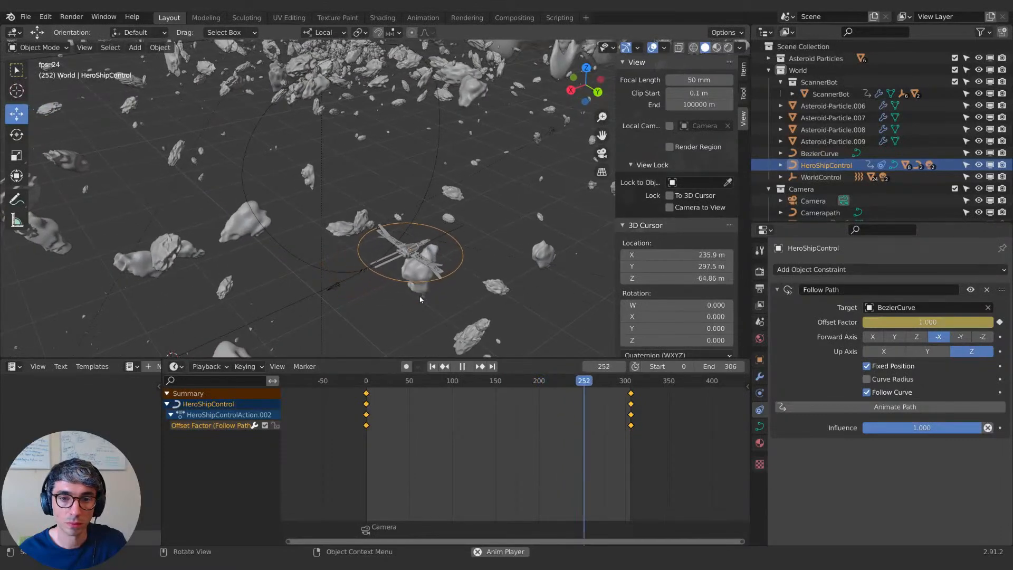
key(space)
shift+middle_drag(418, 227, 428, 233)
Step: Display the Offset Factor F-curve in the Graph Editor, frame the whole curve, and enlarge the editor
click(171, 367)
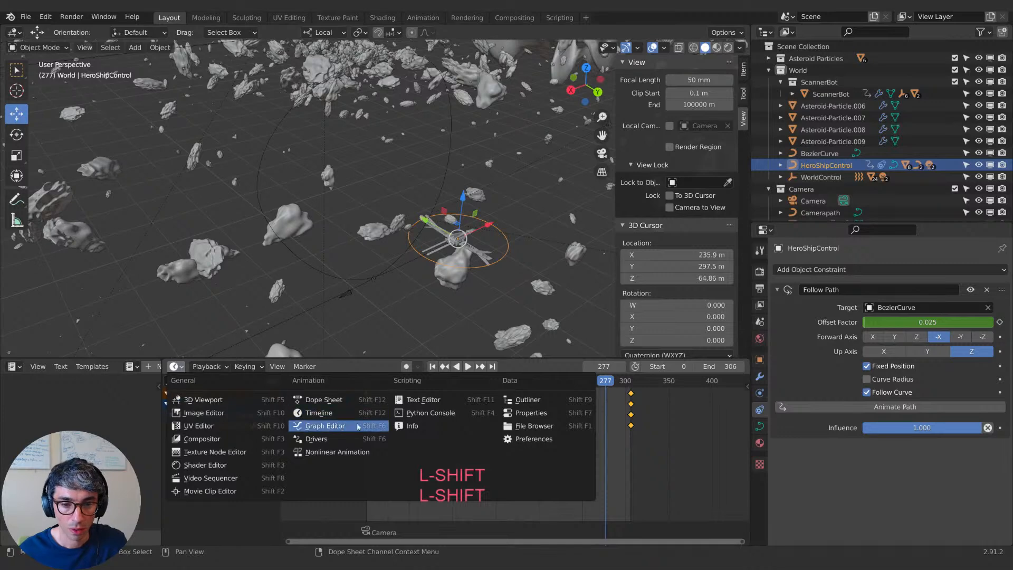
click(340, 426)
mouse_move(494, 432)
middle_down()
mouse_move(415, 422)
mouse_move(525, 444)
mouse_move(494, 440)
mouse_move(511, 439)
middle_up()
scroll(448, 442, down, 3)
key(Home)
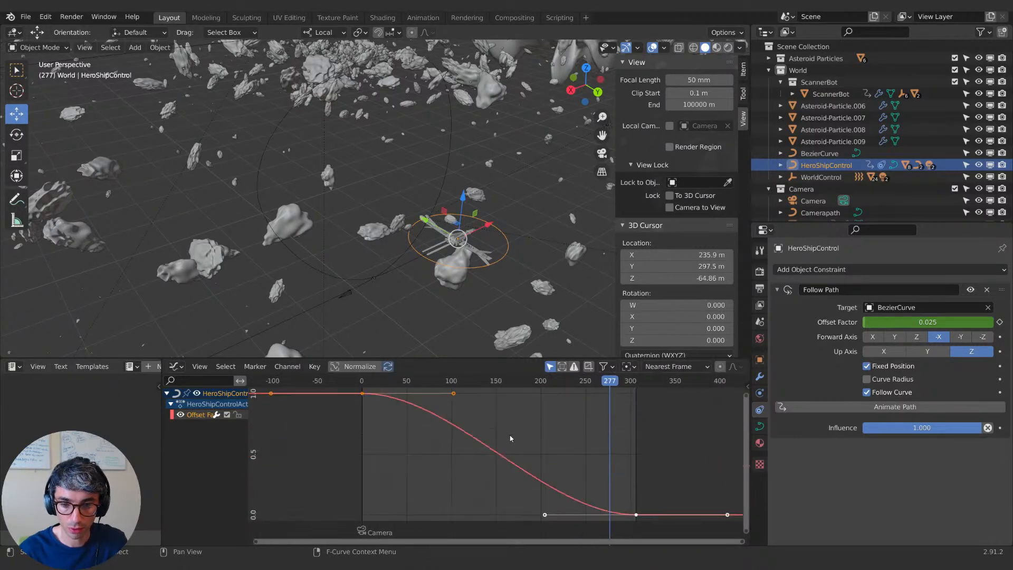
drag(491, 358, 491, 269)
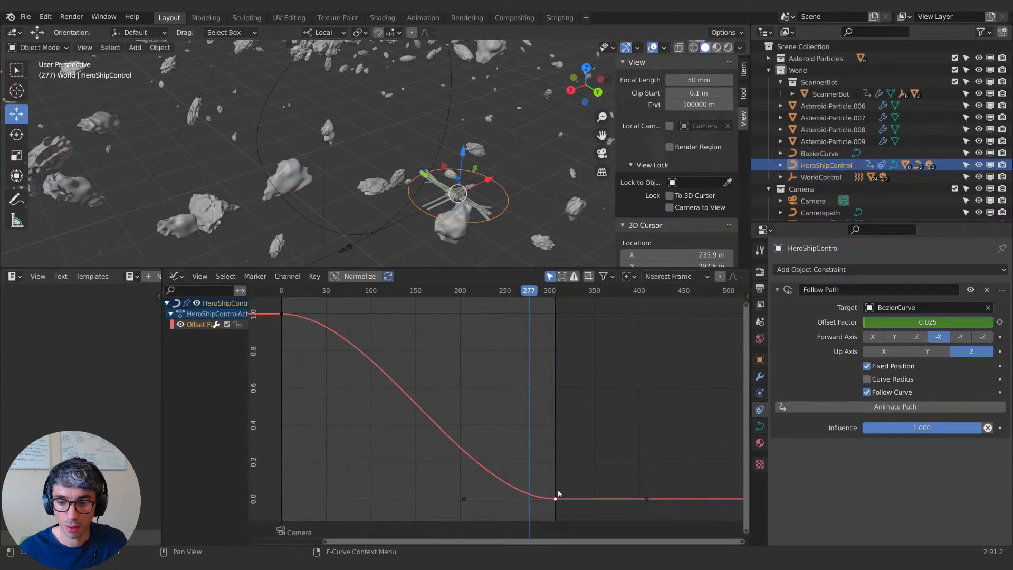
Step: Lengthen the handles of the Offset Factor's end keyframe by scaling them about 3.1 times along X
middle_drag(569, 482, 578, 485)
key(x)
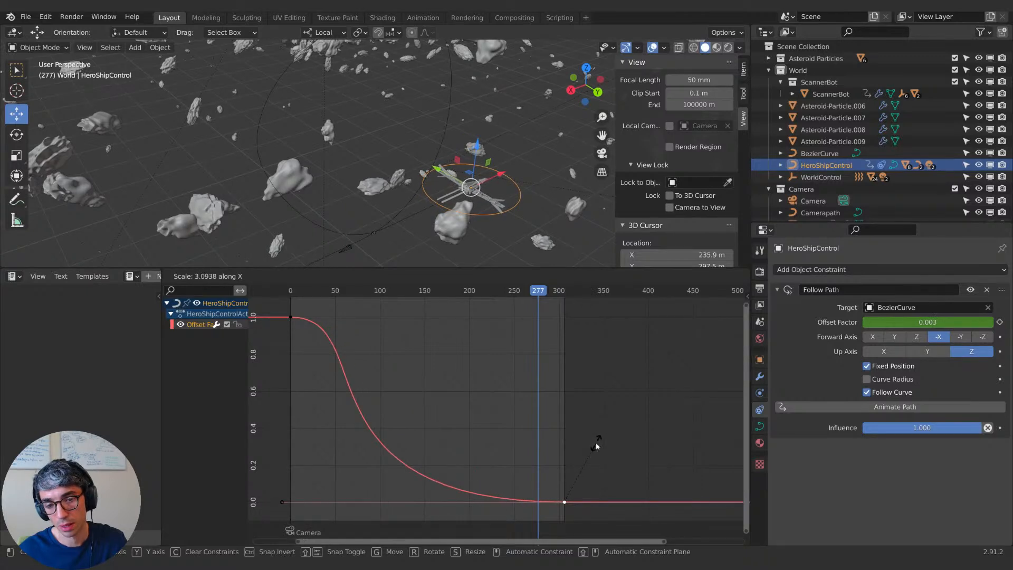
click(597, 444)
Step: Shrink the handles of the Offset Factor keyframe at frame 0 to almost nothing and play back the ship's motion
shift+middle_drag(406, 422, 448, 423)
click(320, 291)
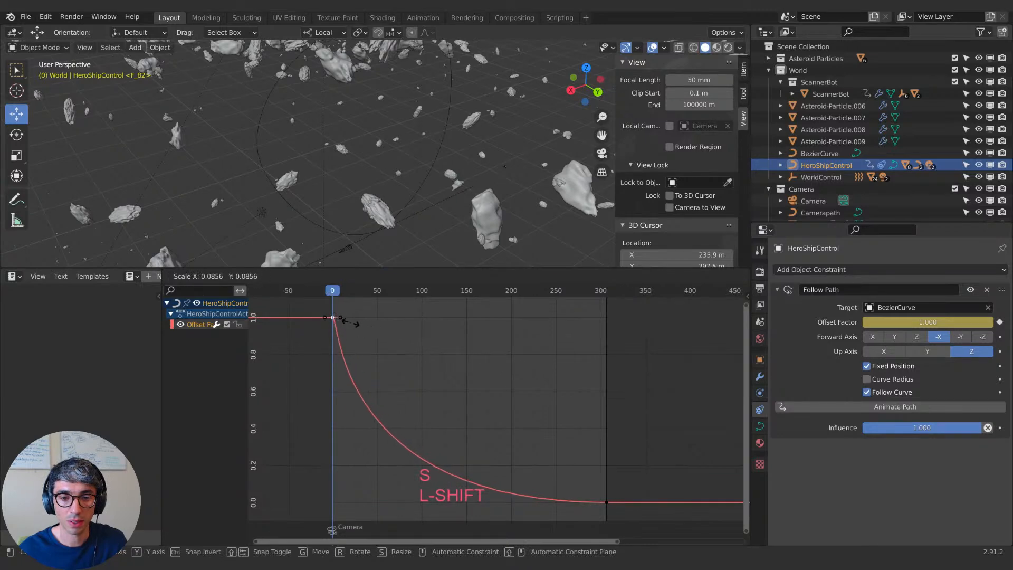
click(332, 317)
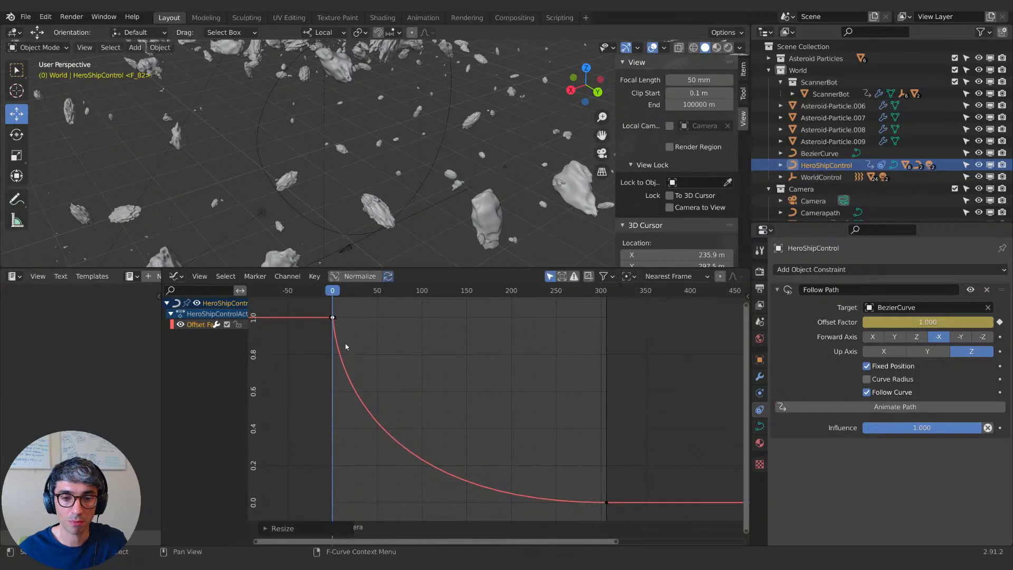
key(space)
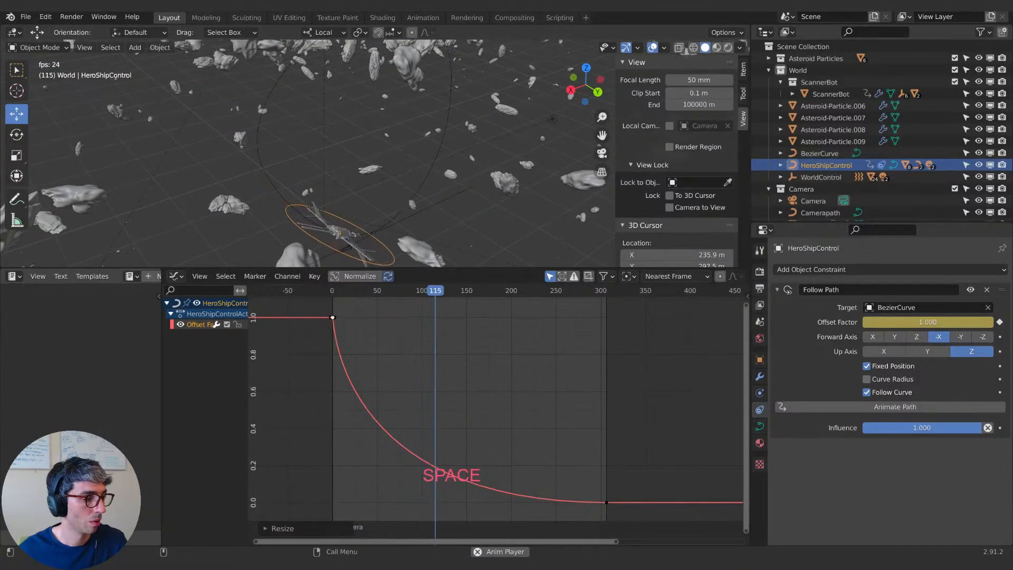
click(544, 318)
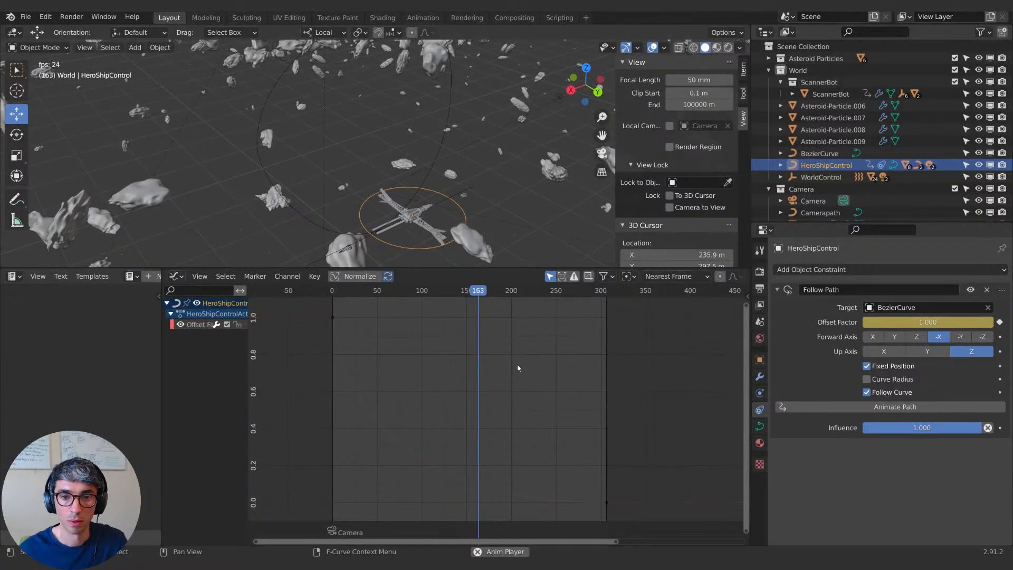
Step: Shorten the end keyframe's handles so the incoming one starts near frame 125, and replay from the first frame
key(space)
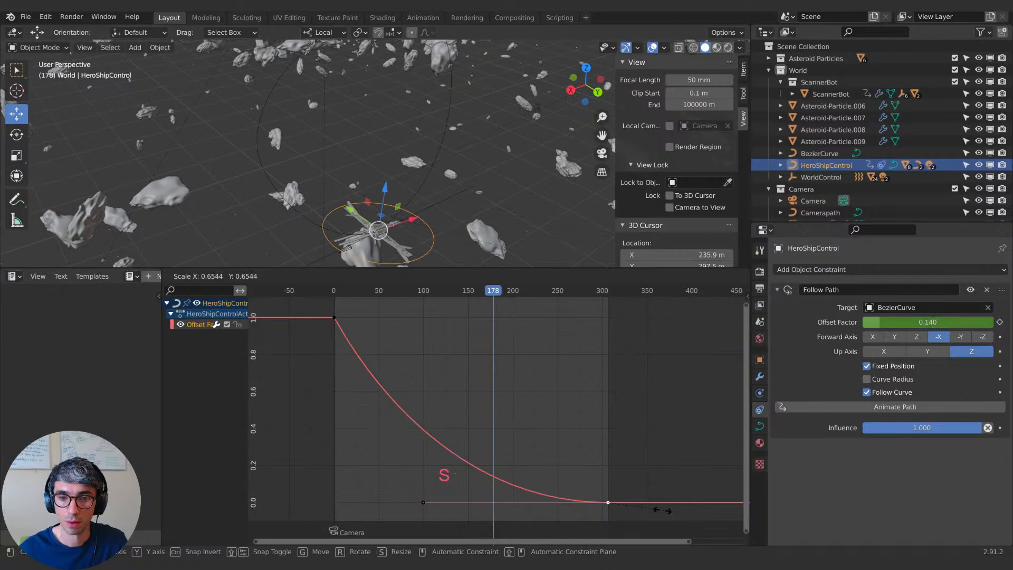
key(shift+Left)
key(space)
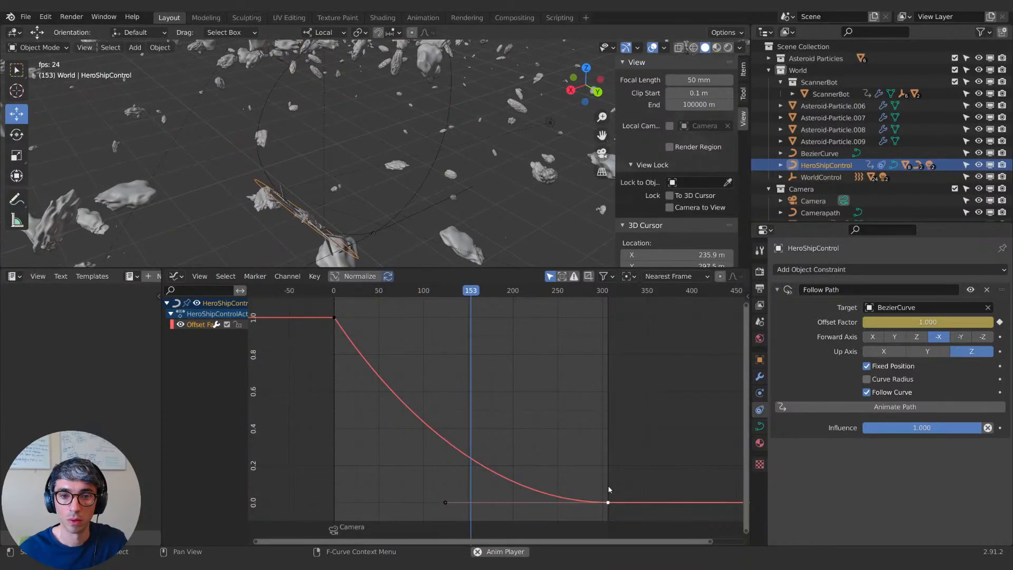
key(space)
Step: Move the Offset Factor's end keyframe along X to about frame 196 and replay the animation from the start
key(x)
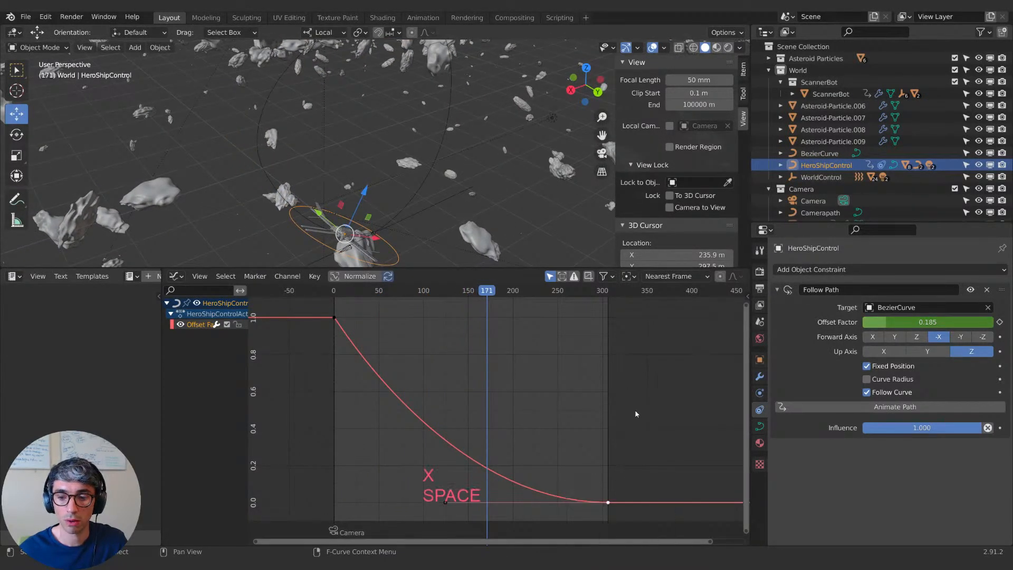
key(g)
key(x)
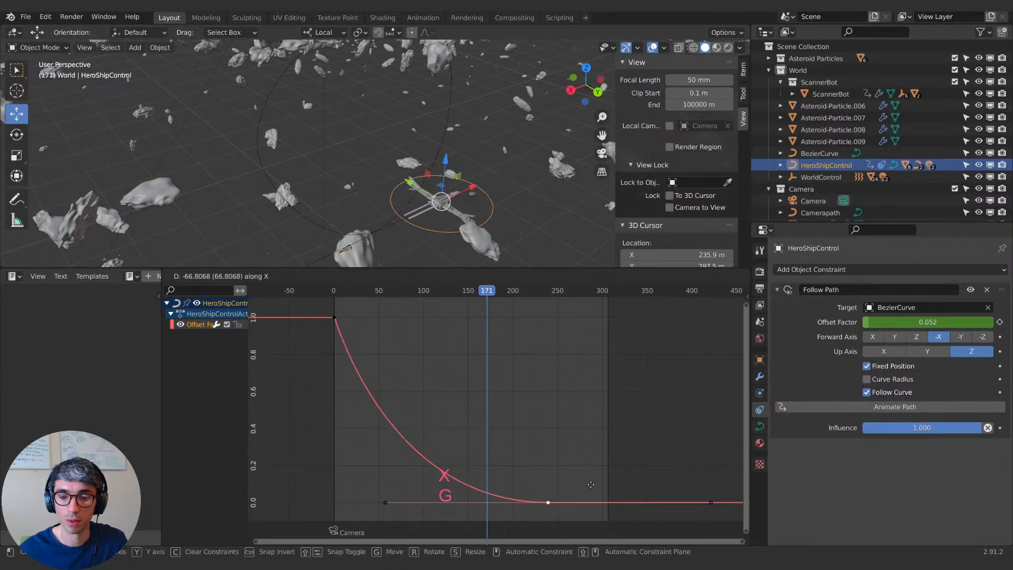
click(561, 488)
click(334, 292)
key(space)
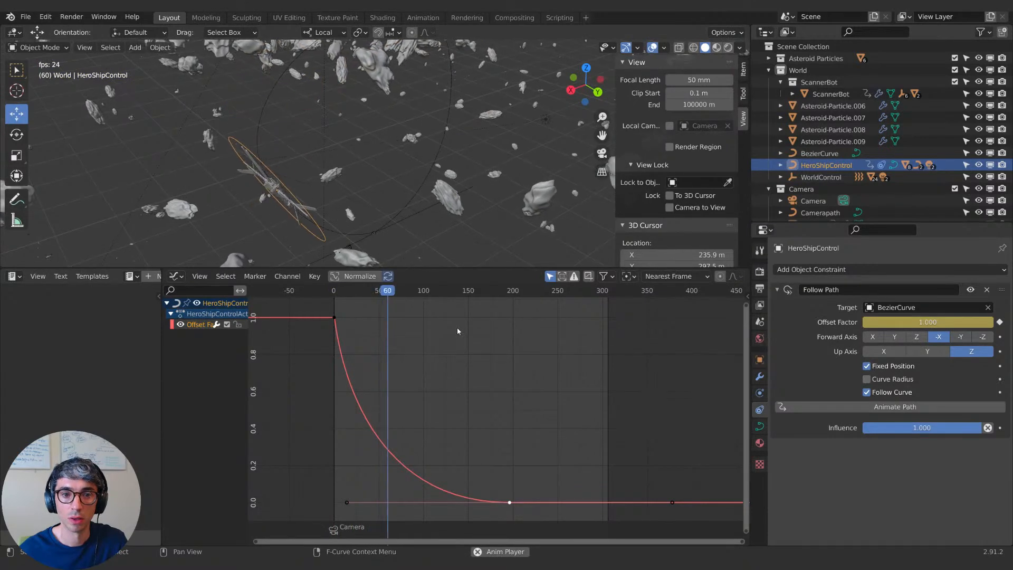
key(space)
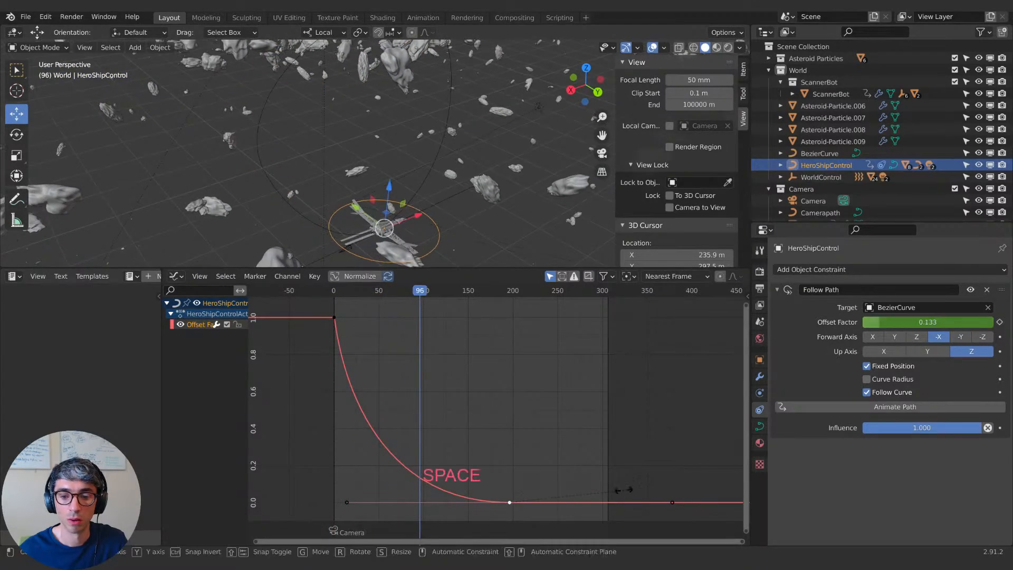
Step: Scale the end keyframe's handles down along X to roughly half their length and replay the loop
key(s)
key(x)
click(567, 497)
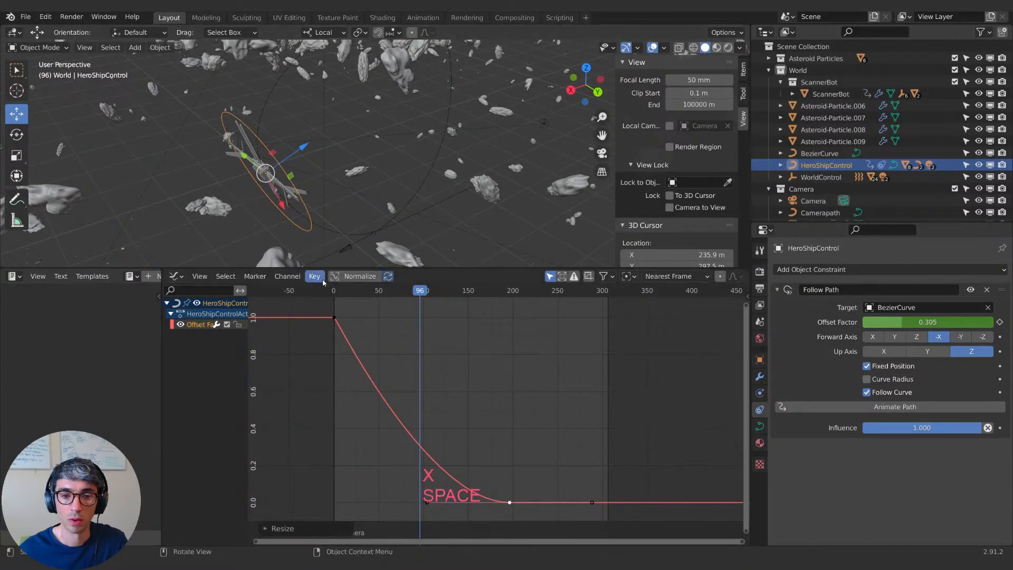
key(space)
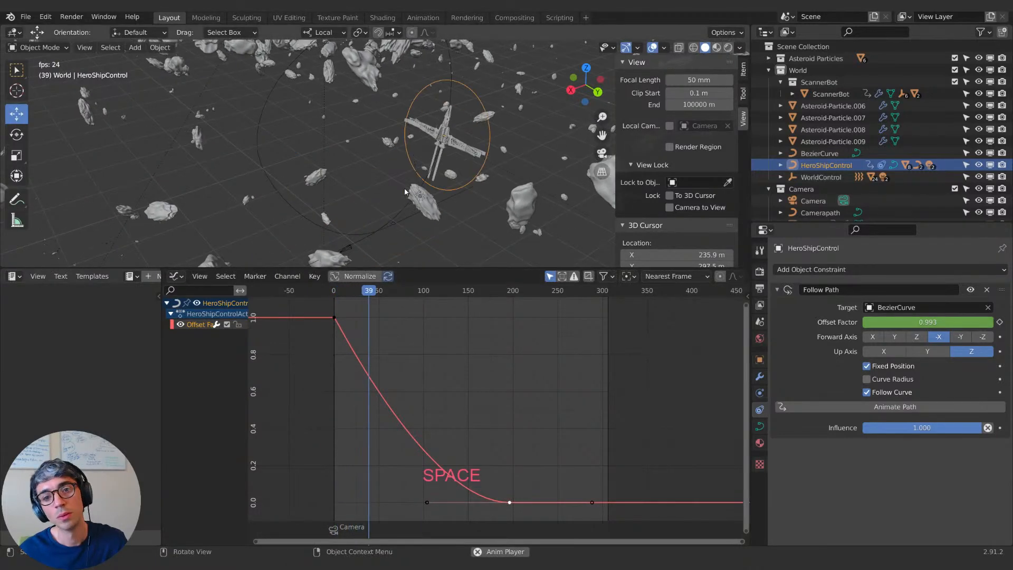
key(space)
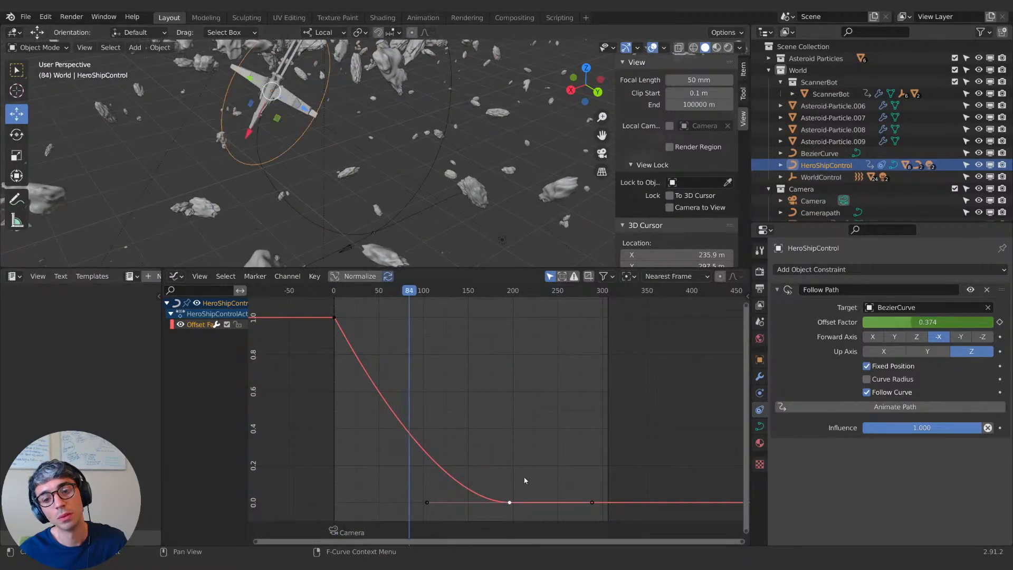
Step: Move the Offset Factor's end keyframe along X to about frame 157 and replay the faster loop
key(x)
click(487, 478)
click(337, 293)
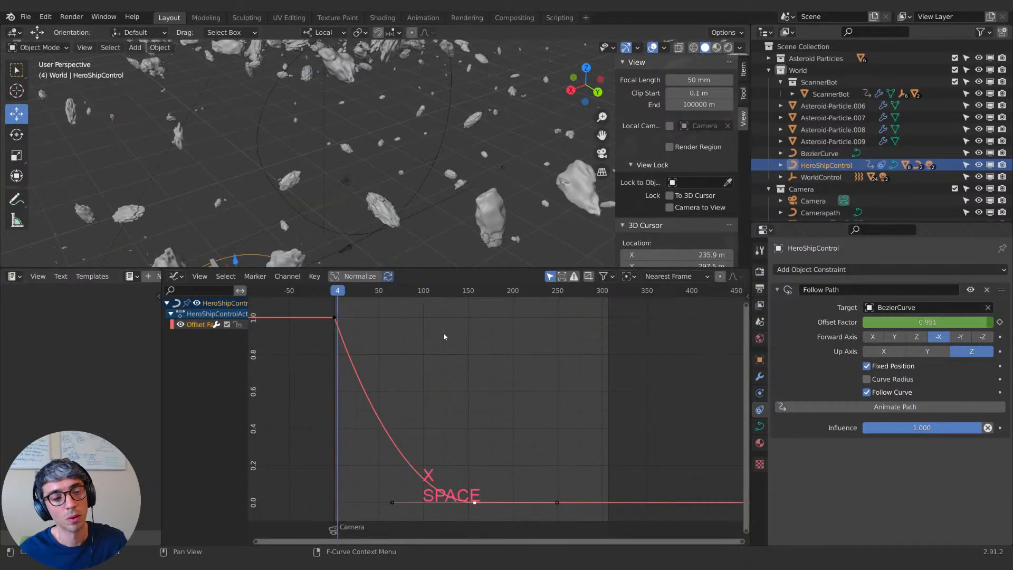
key(space)
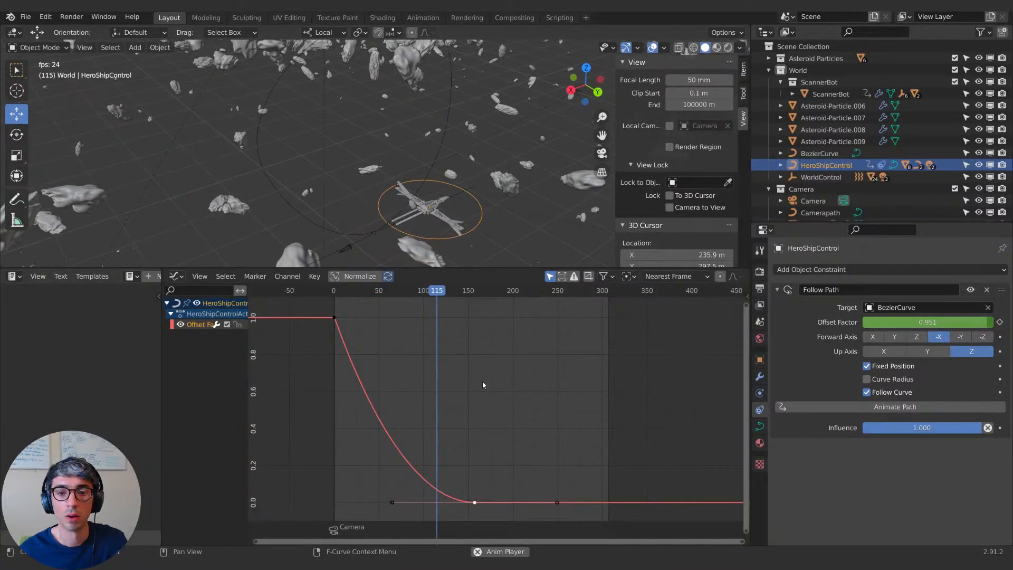
key(space)
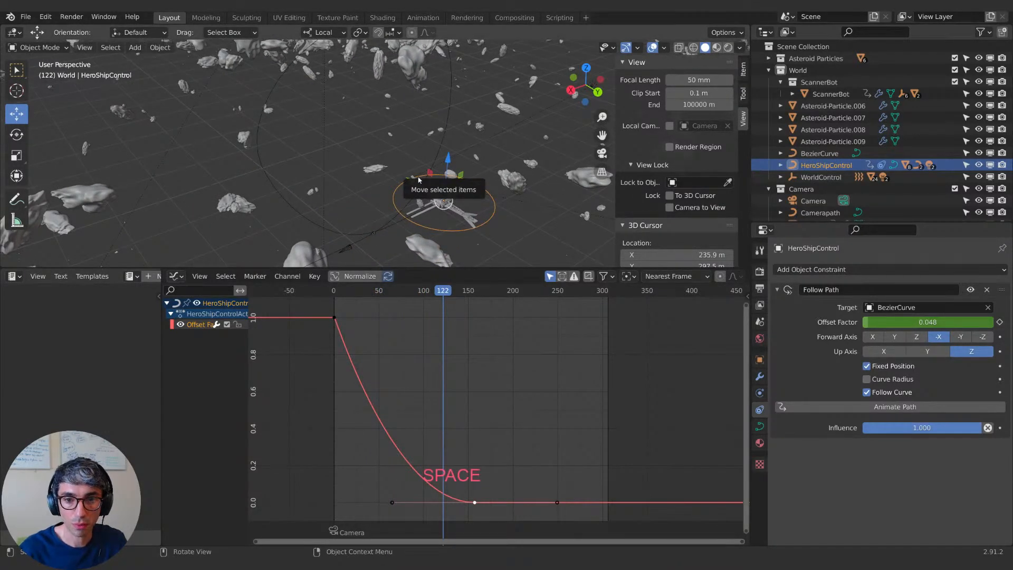
Step: Enlarge the 3D viewport and examine the shot through the camera while scrubbing back to about frame 43
drag(222, 268, 223, 369)
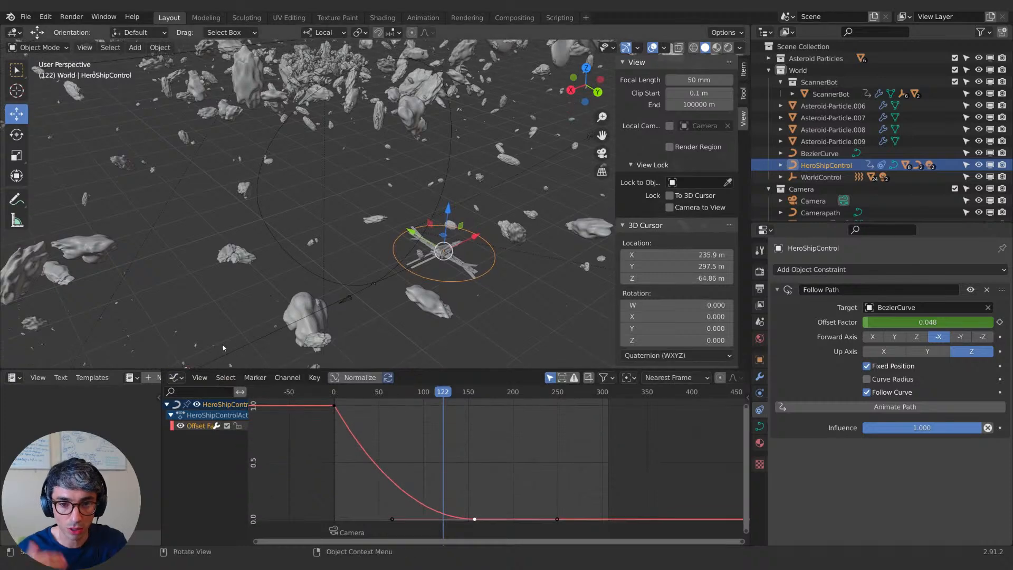
key(KP_0)
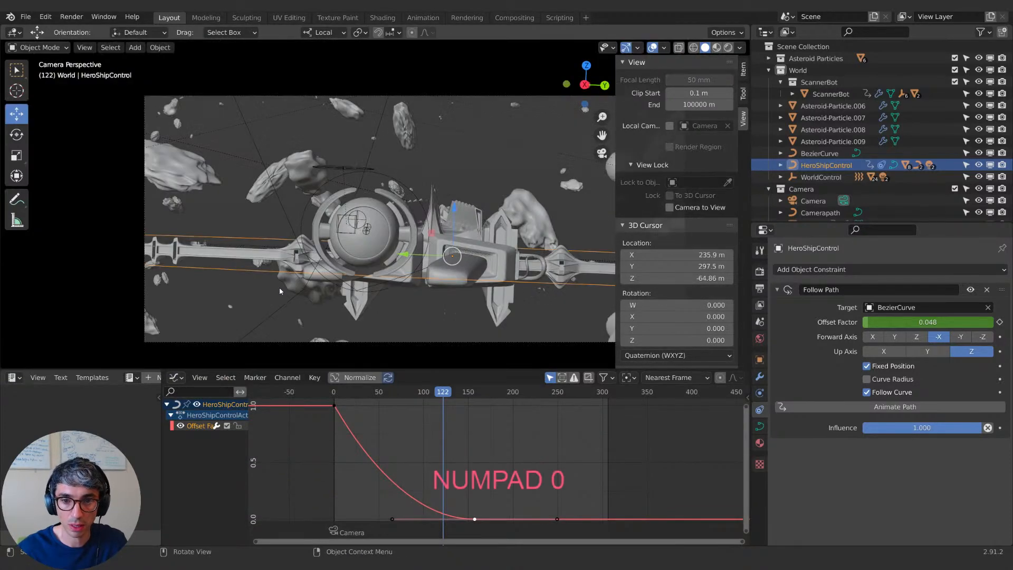
drag(446, 393, 373, 382)
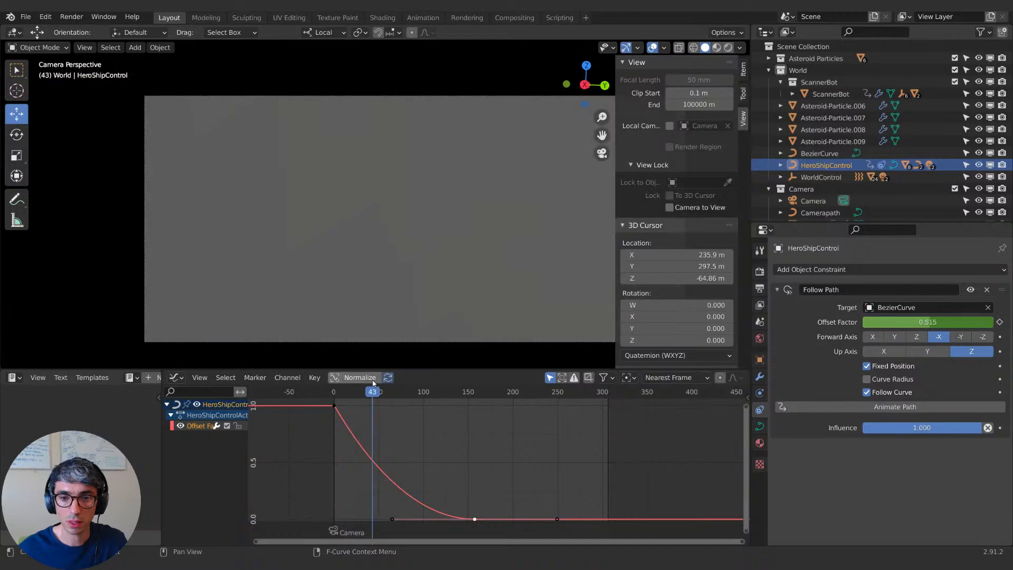
Step: Leave the camera view, frame the ScannerBot, and scrub to about frame 97 to examine where the hero ship passes it
middle_drag(370, 338, 280, 262)
click(311, 278)
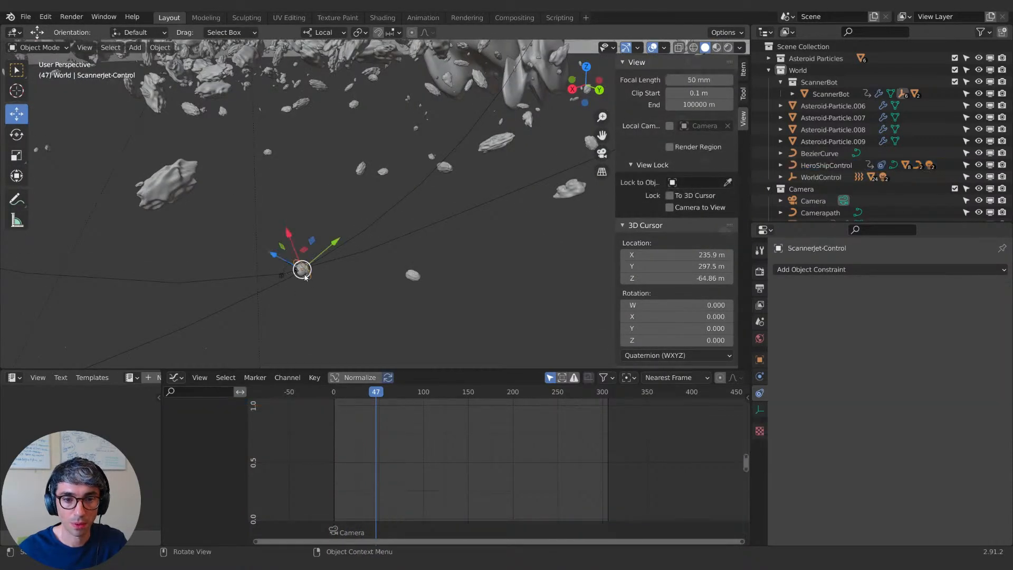
key(KP_Decimal)
scroll(315, 285, down, 15)
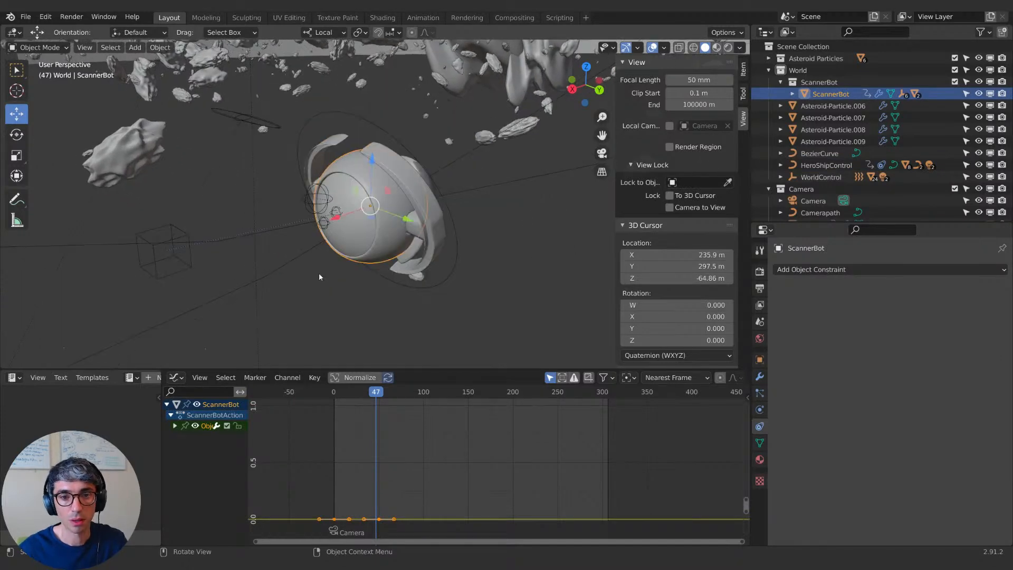
shift+middle_drag(396, 242, 344, 325)
scroll(348, 273, down, 6)
mouse_move(373, 395)
mouse_down()
mouse_move(335, 394)
mouse_move(371, 392)
mouse_up()
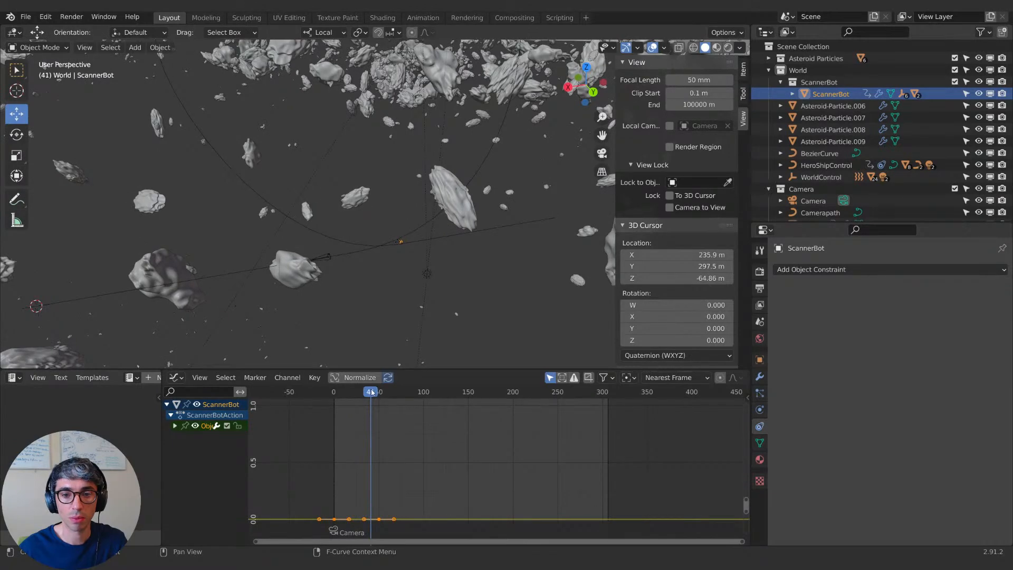
middle_drag(425, 253, 399, 306)
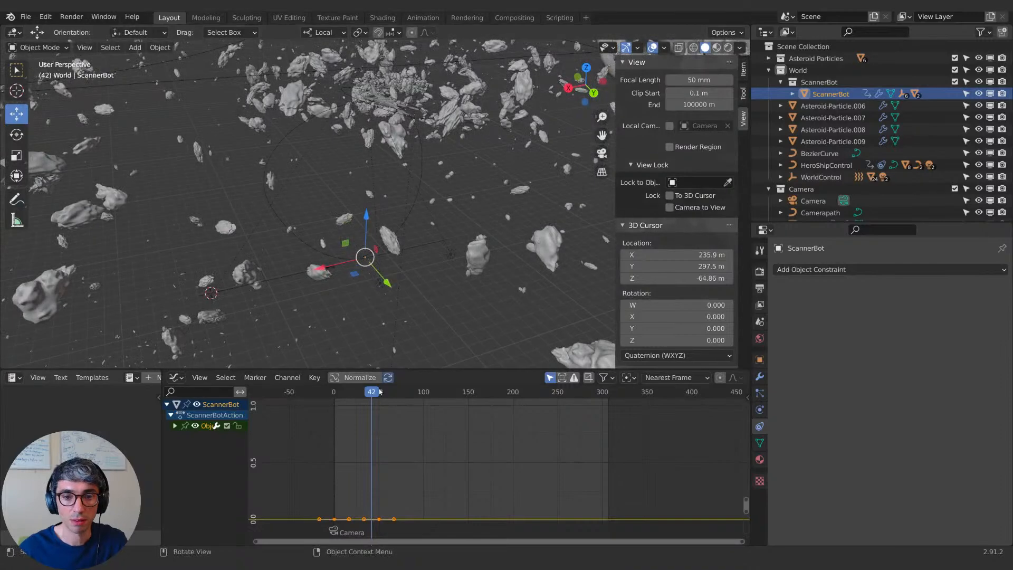
drag(374, 395, 419, 392)
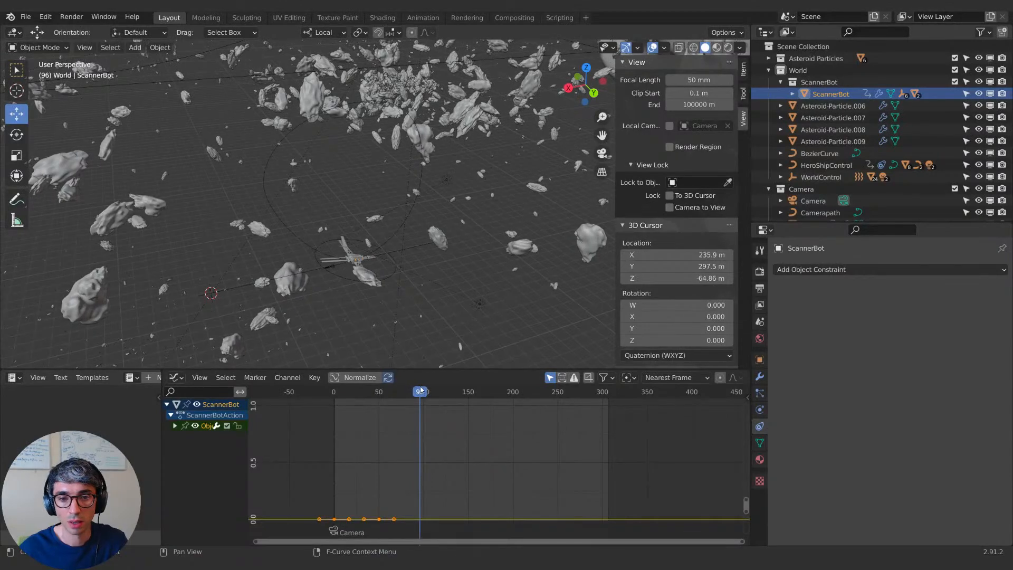
scroll(363, 288, up, 3)
middle_drag(382, 257, 358, 186)
scroll(378, 242, up, 2)
click(327, 150)
middle_drag(327, 150, 373, 133)
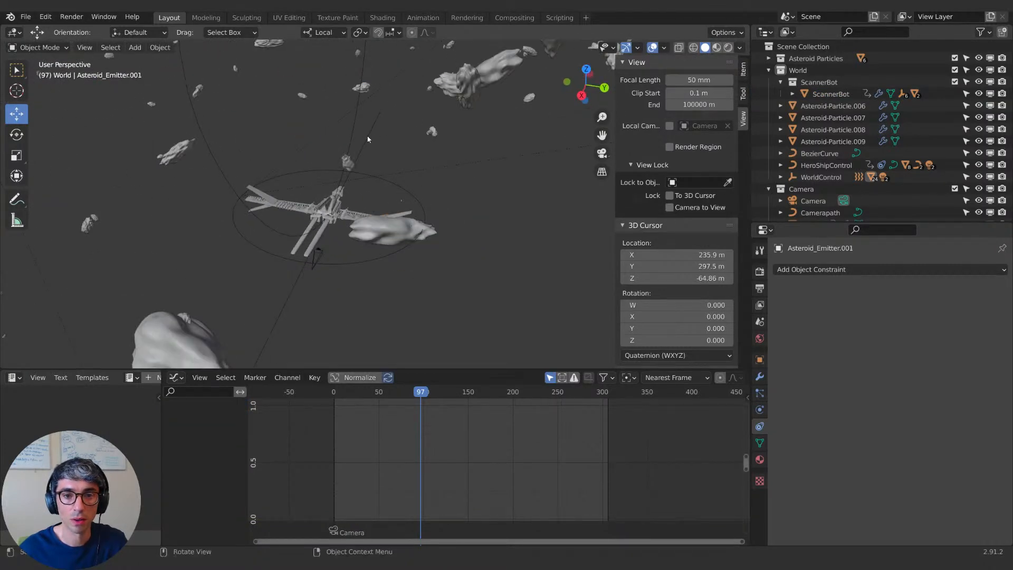
Step: Move the BezierCurve path along its local Y axis in two passes to shift the hero ship's position at frame 97
click(818, 153)
middle_drag(380, 190, 354, 167)
key(g)
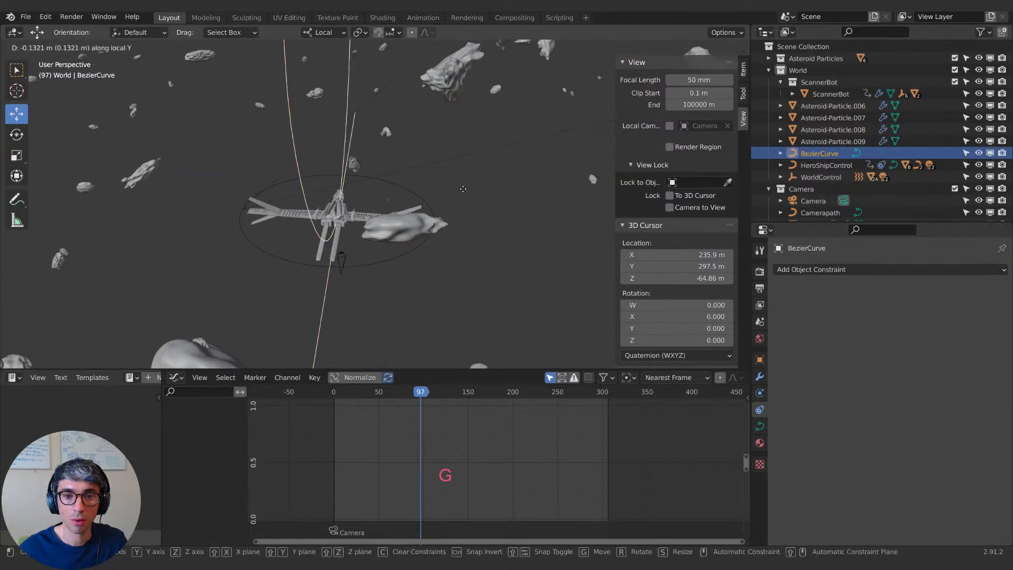
key(y)
click(475, 235)
middle_drag(475, 235, 488, 224)
key(g)
key(y)
click(499, 280)
mouse_move(499, 280)
middle_down()
mouse_move(433, 275)
mouse_move(417, 260)
mouse_move(487, 265)
middle_up()
Step: Locate the asteroid emitters in the outliner and make Asteroid_Emitter through Asteroid_Emitter.003 unselectable in the viewport
click(431, 262)
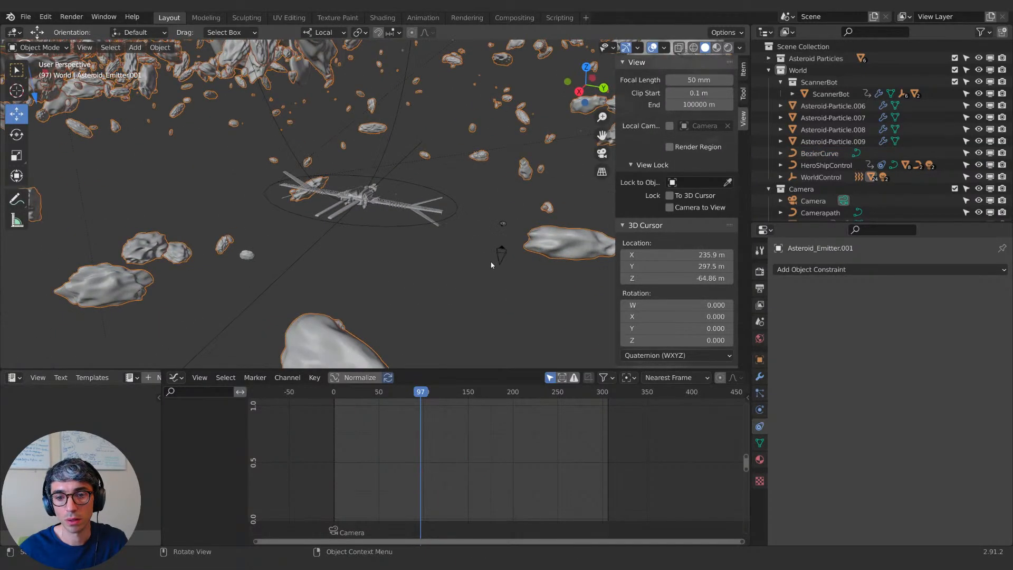
middle_drag(453, 225, 382, 248)
scroll(382, 249, up, 4)
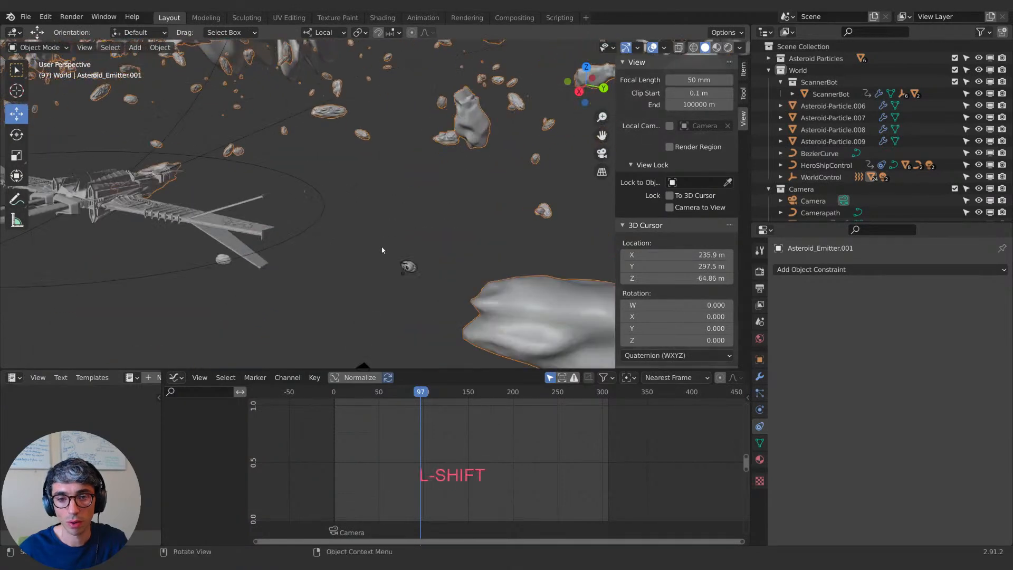
scroll(479, 293, down, 4)
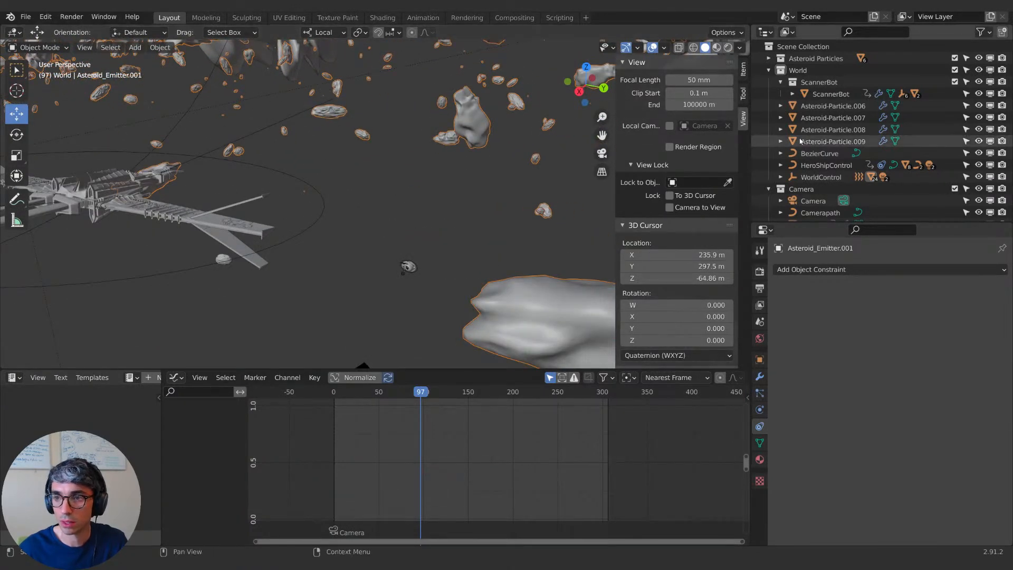
key(period)
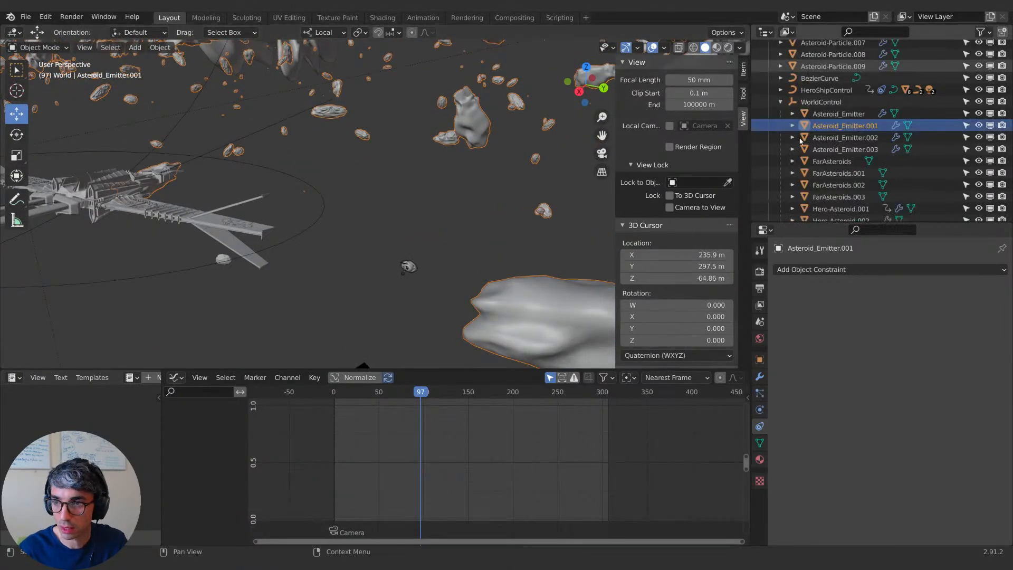
click(967, 114)
drag(967, 137, 967, 149)
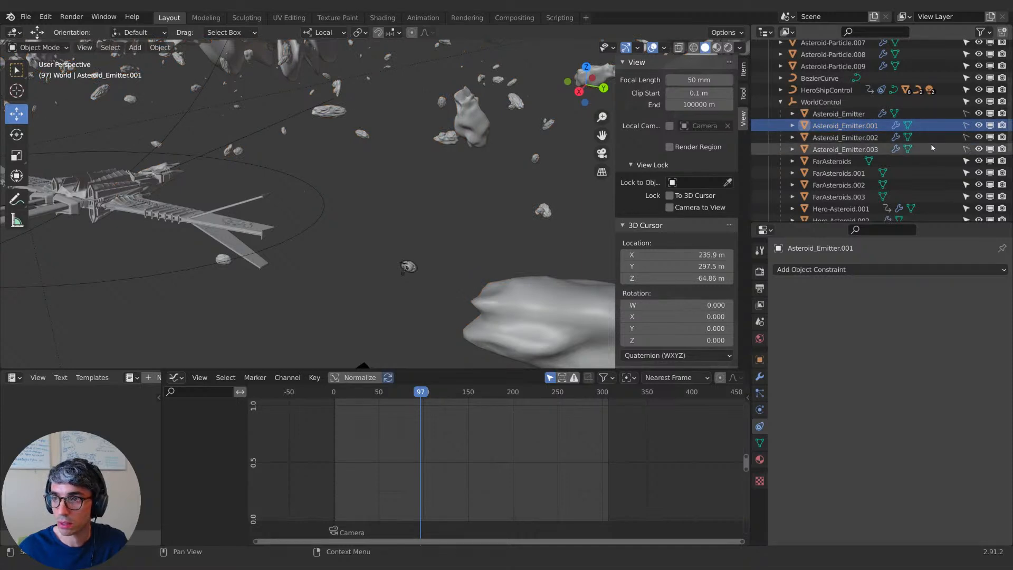
Step: Try to move the ScannerBot beside the hero ship's wing at frame 97, checking its transform values while scrubbing the timeline
shift+middle_drag(426, 281, 428, 256)
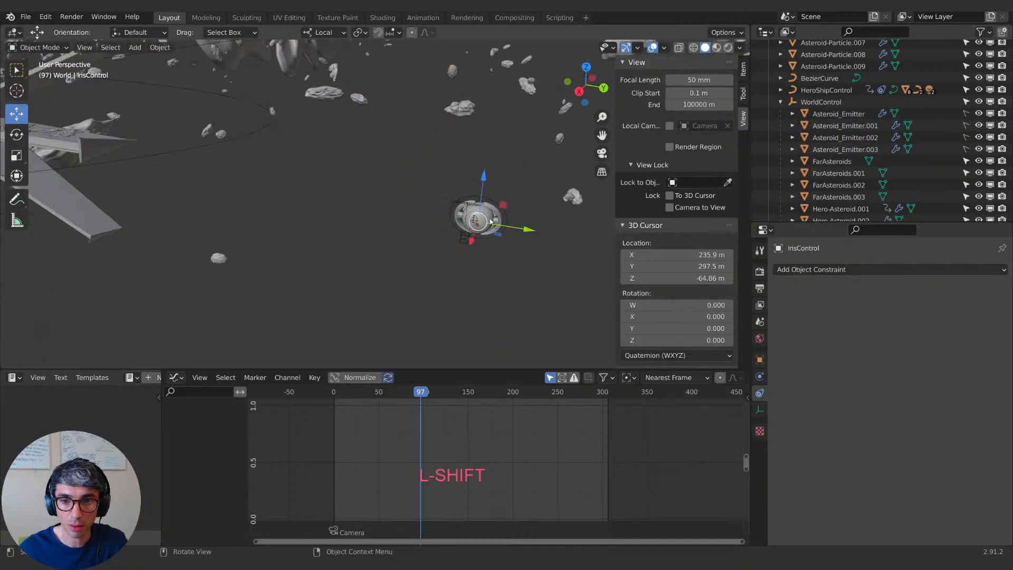
mouse_move(504, 230)
shift+middle_down()
mouse_move(290, 223)
mouse_move(278, 199)
mouse_move(433, 208)
mouse_move(467, 240)
mouse_move(506, 249)
shift+middle_up()
scroll(280, 203, down, 2)
key(g)
click(150, 218)
shift+middle_drag(185, 221, 153, 190)
click(760, 360)
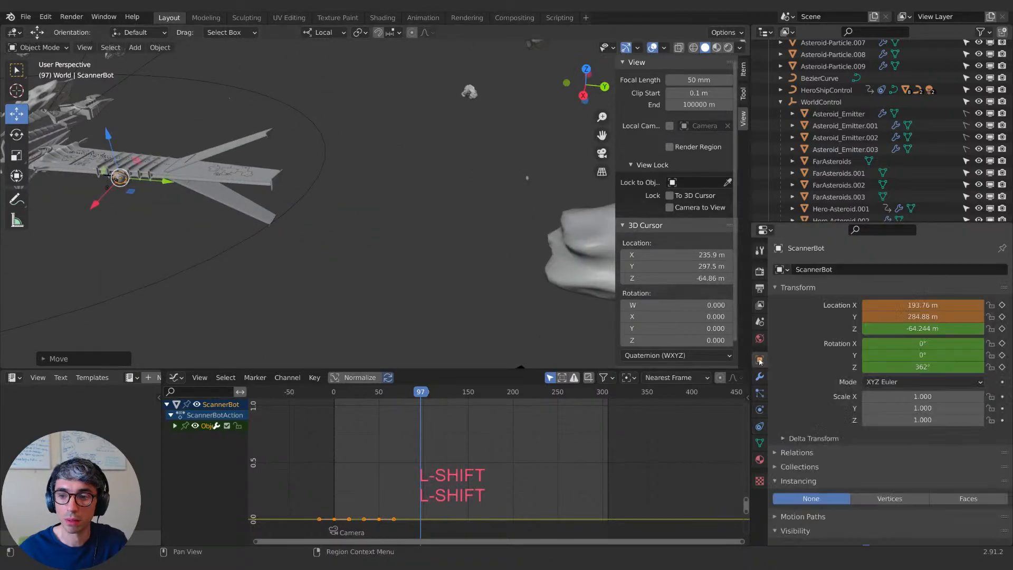
click(403, 393)
drag(402, 397, 339, 399)
drag(367, 399, 435, 399)
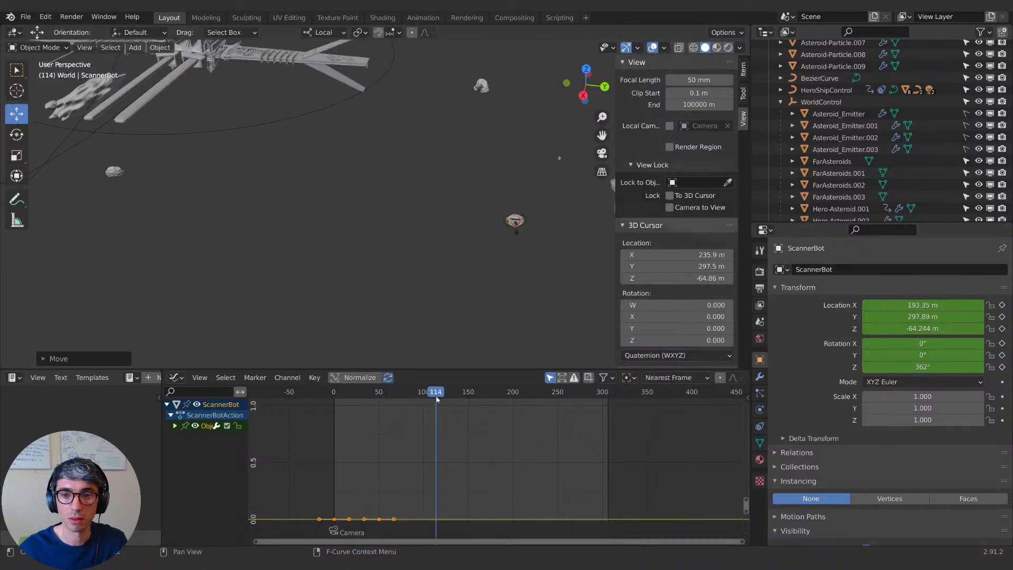
Step: Switch the graph editor area to the Dope Sheet and jump to the ScannerBot's keyframe at frame 50
click(176, 377)
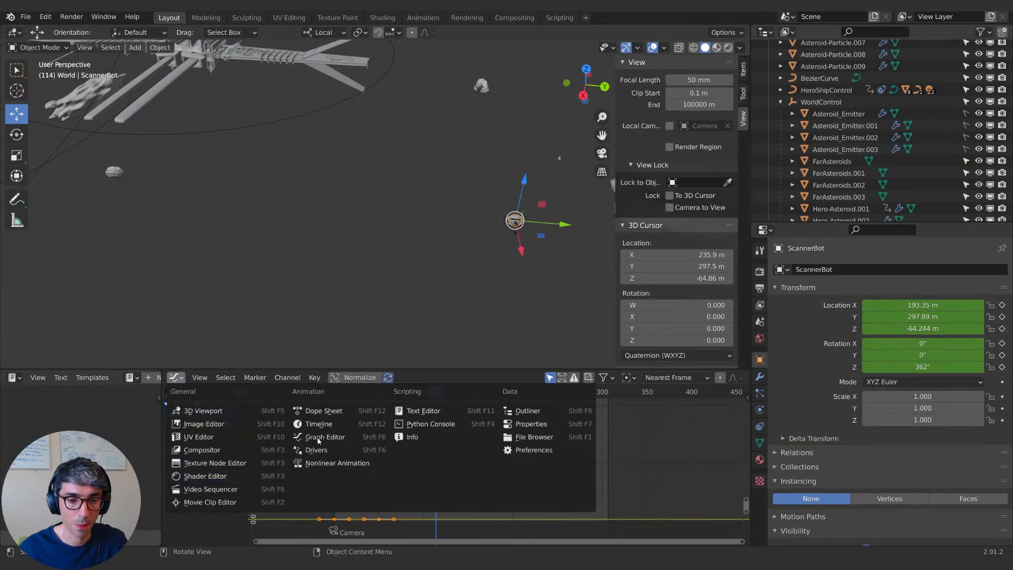
click(323, 410)
key(Down)
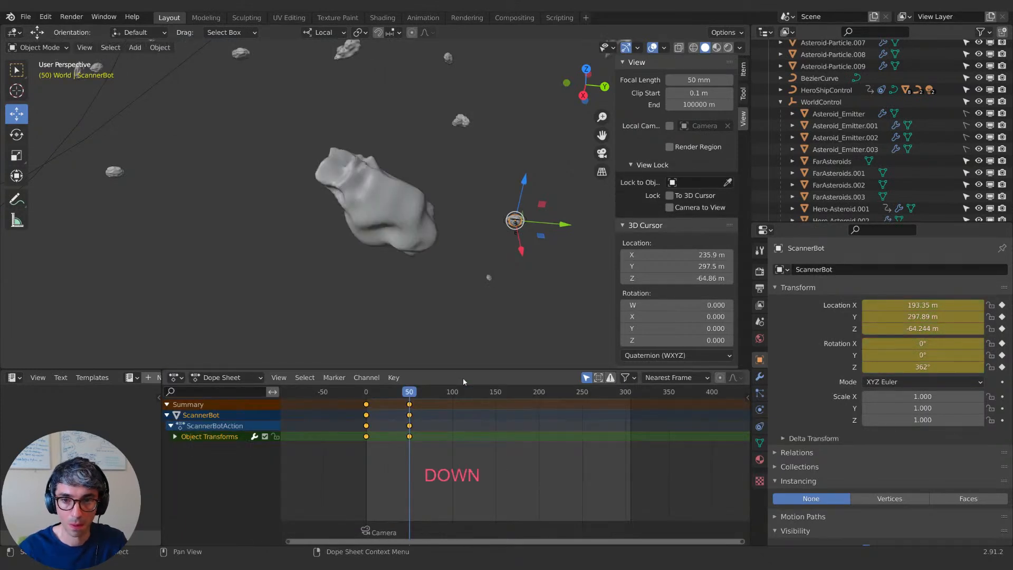
Step: Delete the ScannerBot's location and rotation keyframes at frame 50
right_click(909, 306)
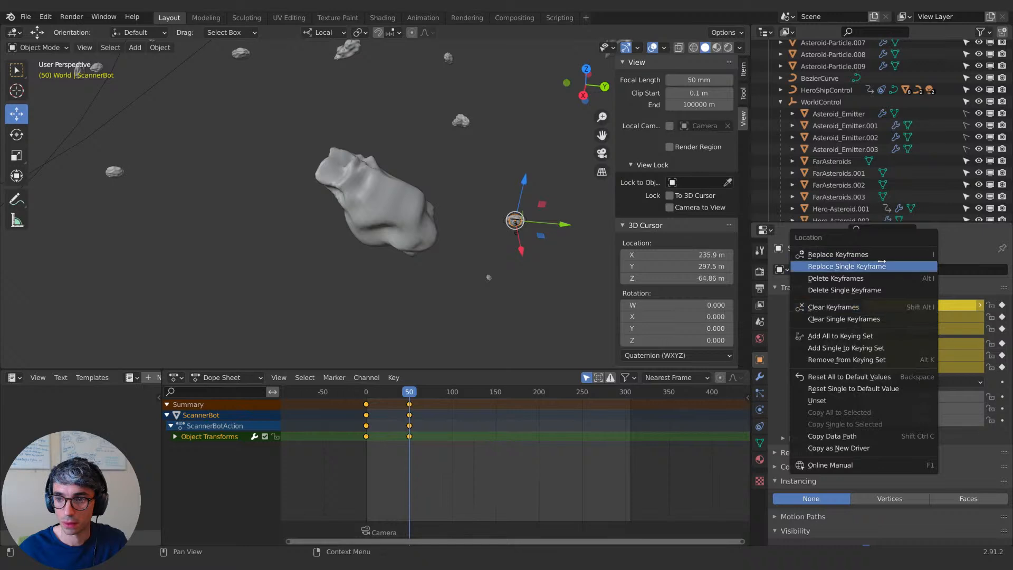
click(886, 277)
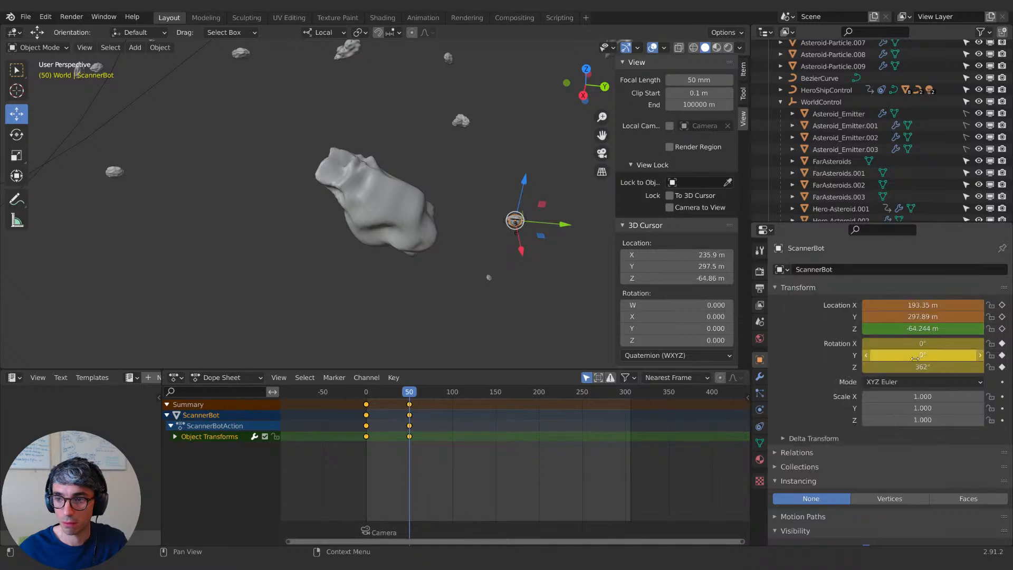
right_click(914, 329)
key(Escape)
right_click(844, 343)
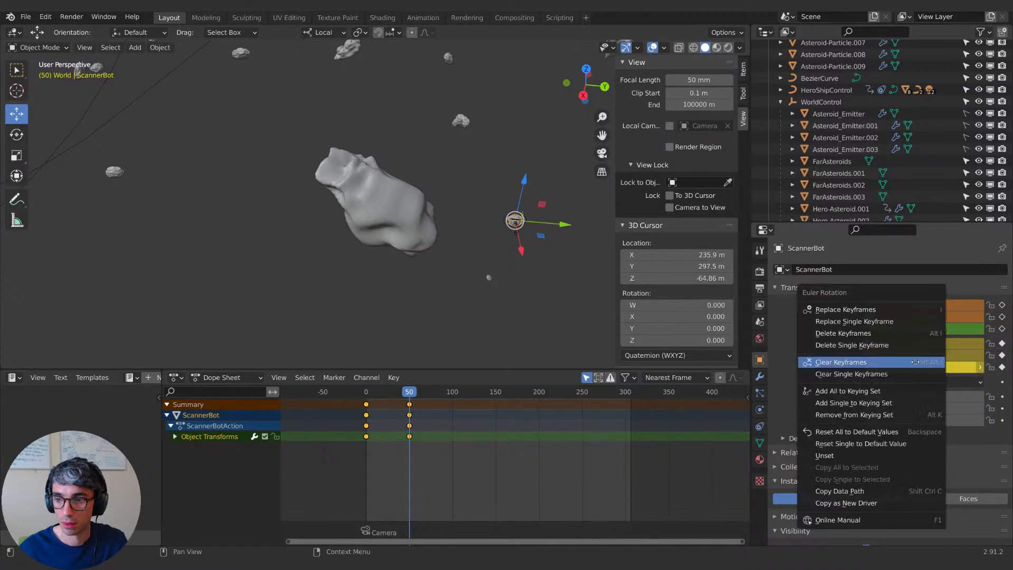
click(860, 339)
Step: Go to frame 18 and move the ScannerBot along local X, then freely to just behind the hero ship's wing
mouse_move(411, 392)
mouse_down()
mouse_move(370, 391)
mouse_move(403, 392)
mouse_up()
scroll(436, 222, down, 5)
mouse_move(401, 222)
shift+middle_down()
mouse_move(387, 251)
mouse_move(401, 240)
shift+middle_up()
drag(404, 392, 383, 404)
key(g)
key(x)
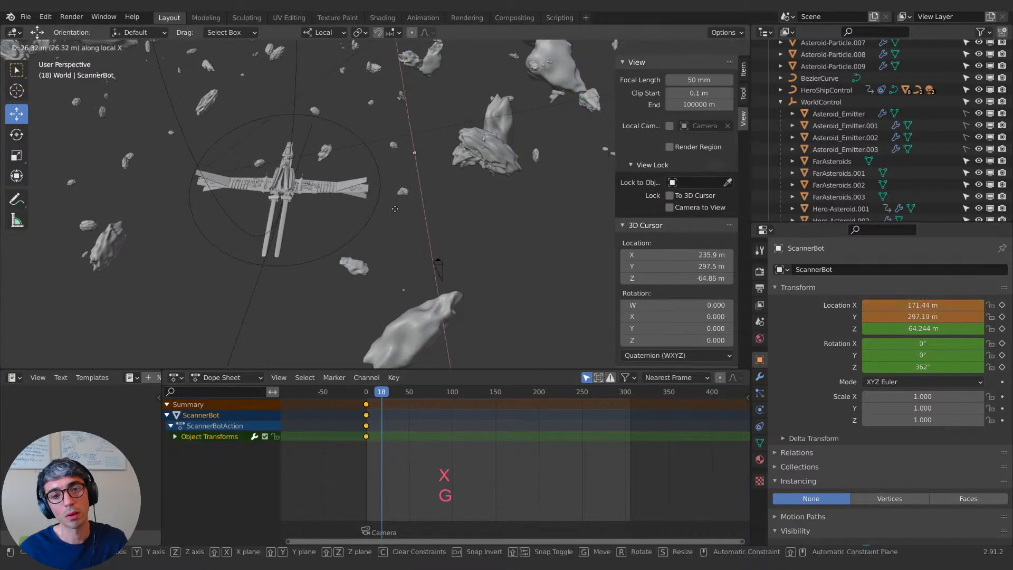
click(463, 246)
key(g)
click(364, 241)
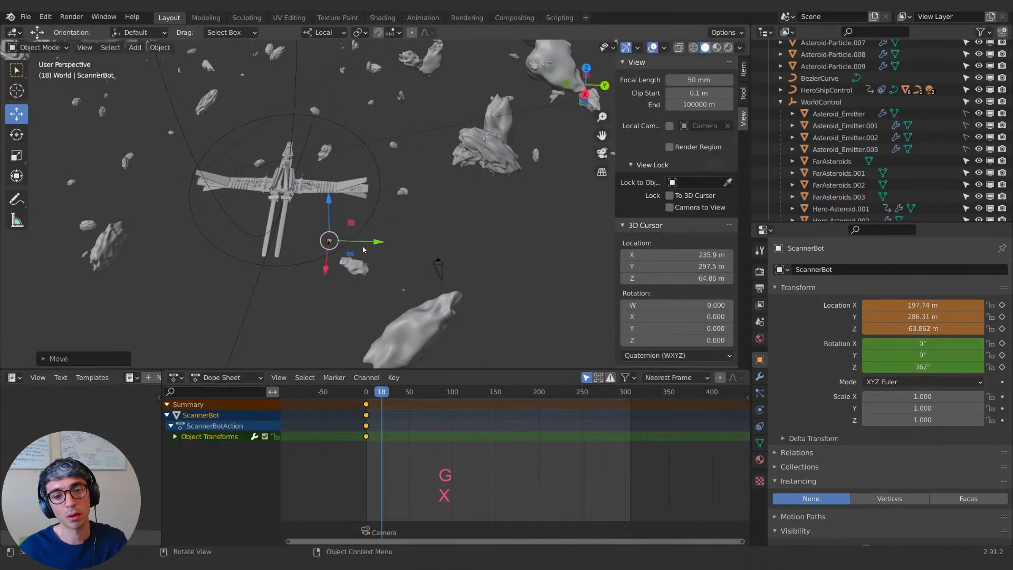
Step: Shift the ScannerBot along its local Y axis to a Y location of about 287.7 m
scroll(363, 240, up, 3)
shift+middle_drag(363, 240, 373, 162)
key(g)
key(y)
click(422, 182)
Step: Lower the ScannerBot along Z to about -67.292 m, below the hero ship, and keyframe its location at frame 18
shift+middle_drag(440, 186, 428, 142)
key(g)
key(z)
click(423, 190)
mouse_move(422, 193)
middle_down()
mouse_move(421, 175)
mouse_move(419, 186)
middle_up()
key(g)
key(z)
click(420, 159)
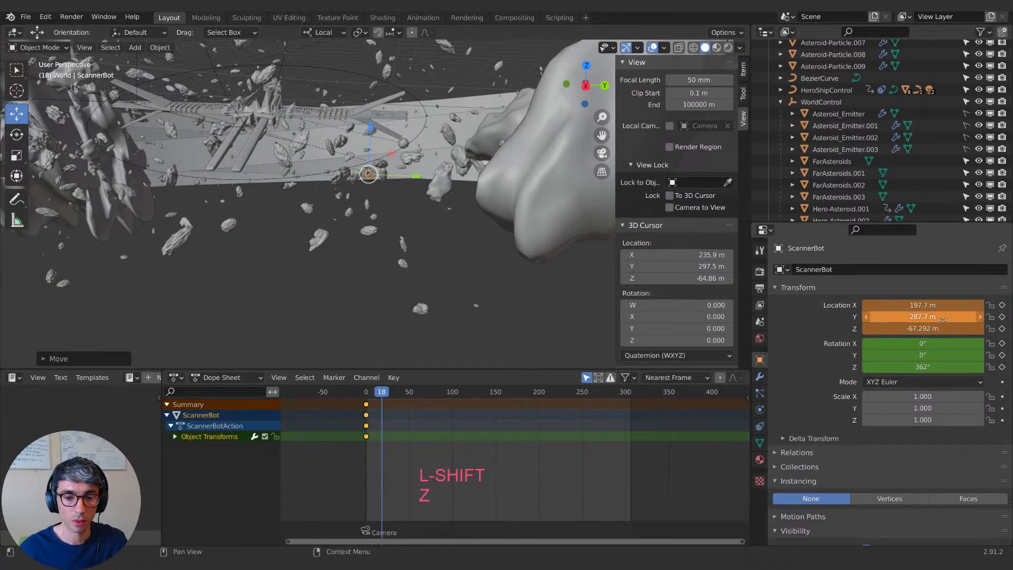
key(i)
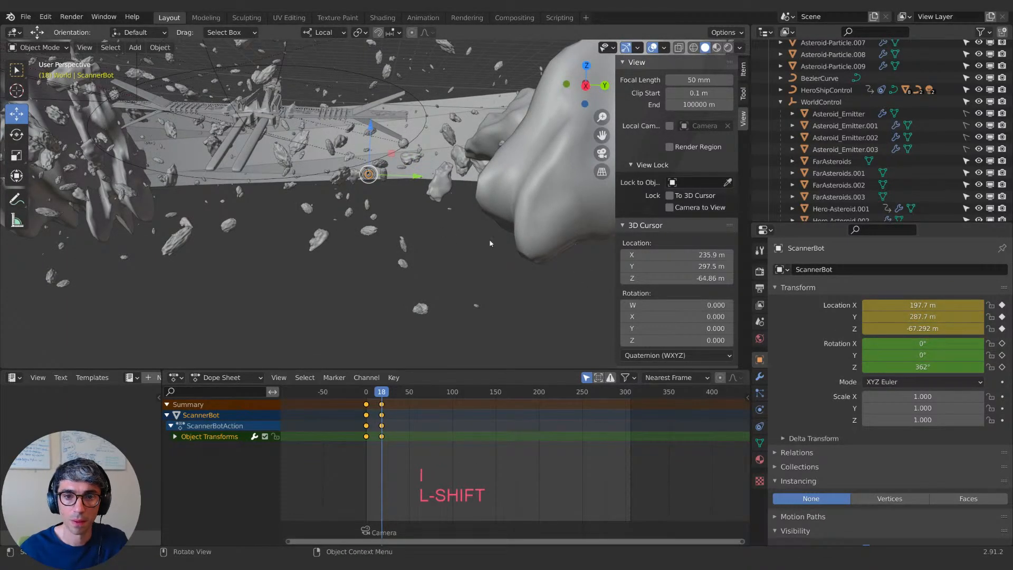
key(r)
key(z)
key(z)
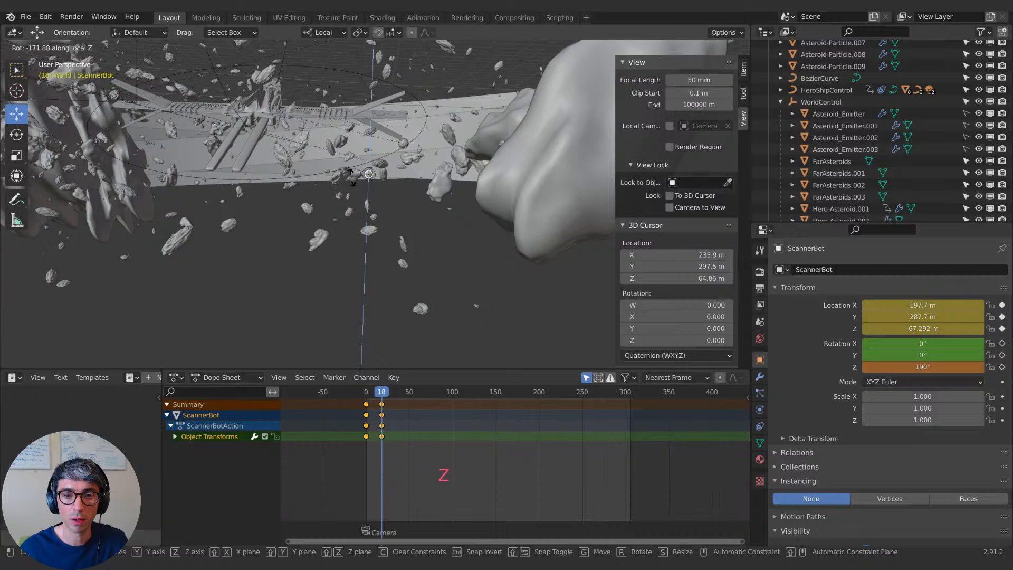
right_click(363, 174)
Step: Try to turn the ScannerBot around its local Z axis to about 561° without keyframing it, and scrub around frame 18
scroll(384, 180, up, 3)
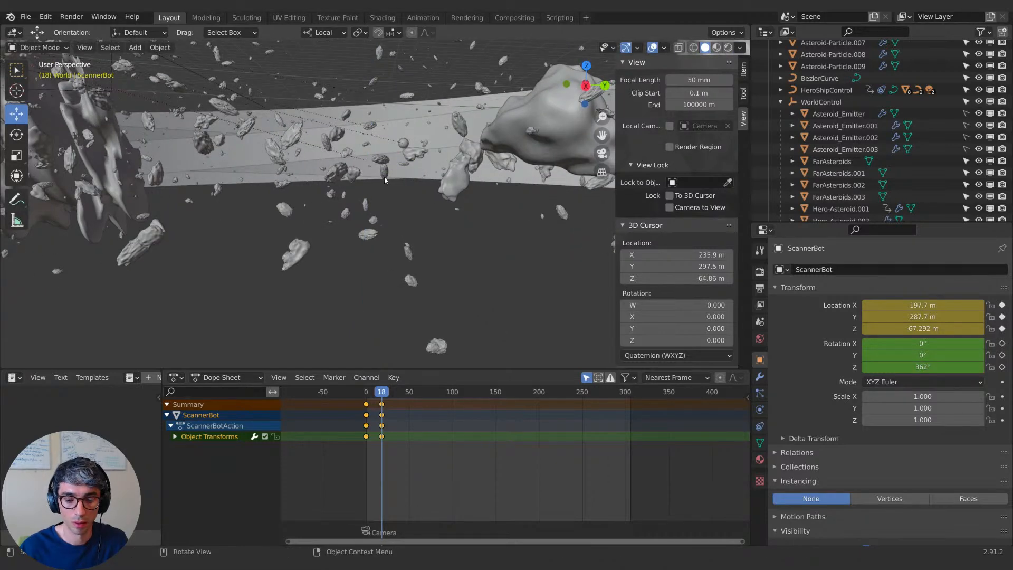
key(KP_Decimal)
scroll(384, 180, down, 5)
key(r)
key(z)
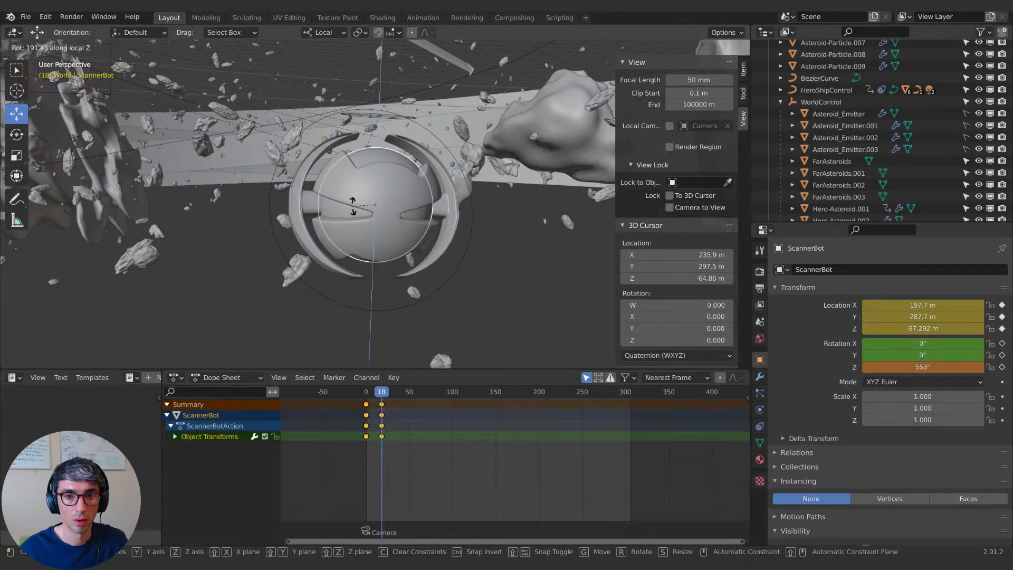
click(353, 210)
middle_drag(487, 247, 486, 270)
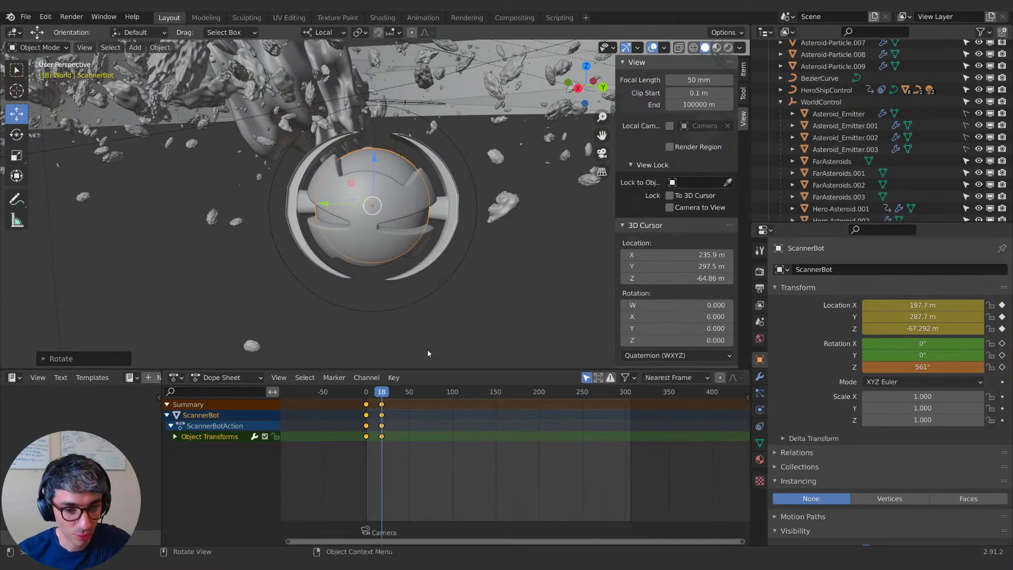
scroll(404, 434, up, 4)
middle_drag(428, 433, 510, 461)
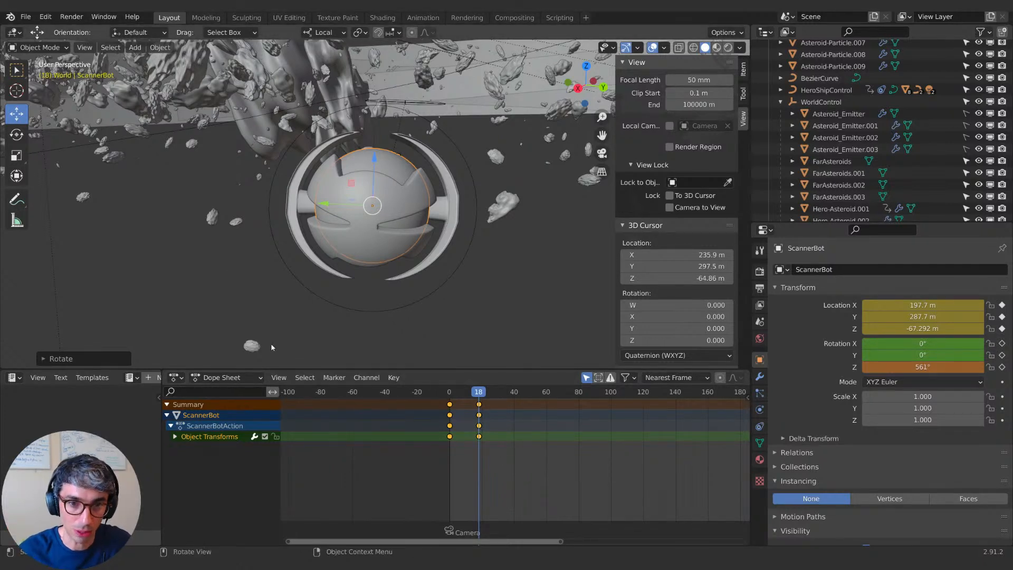
click(476, 393)
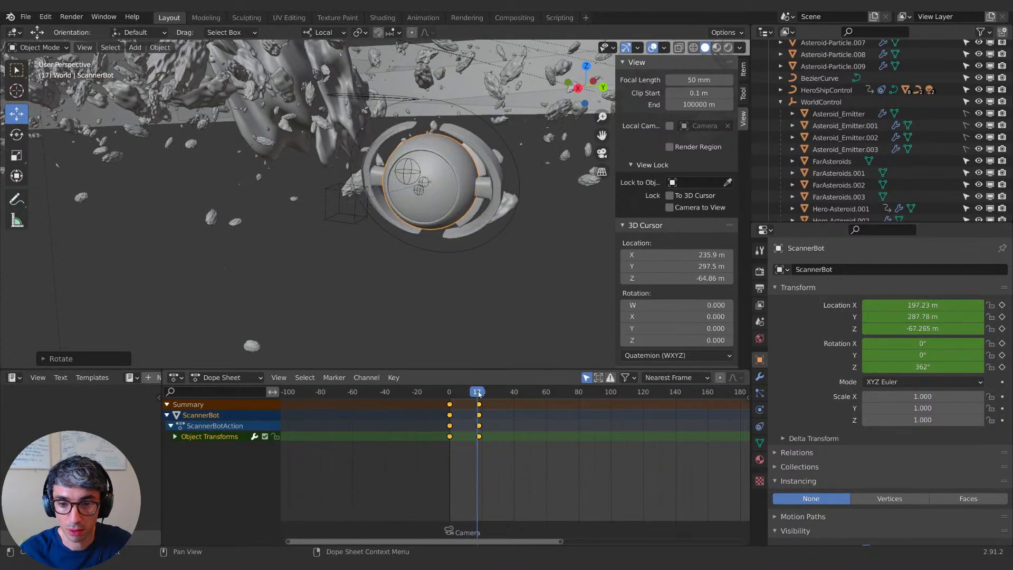
click(478, 393)
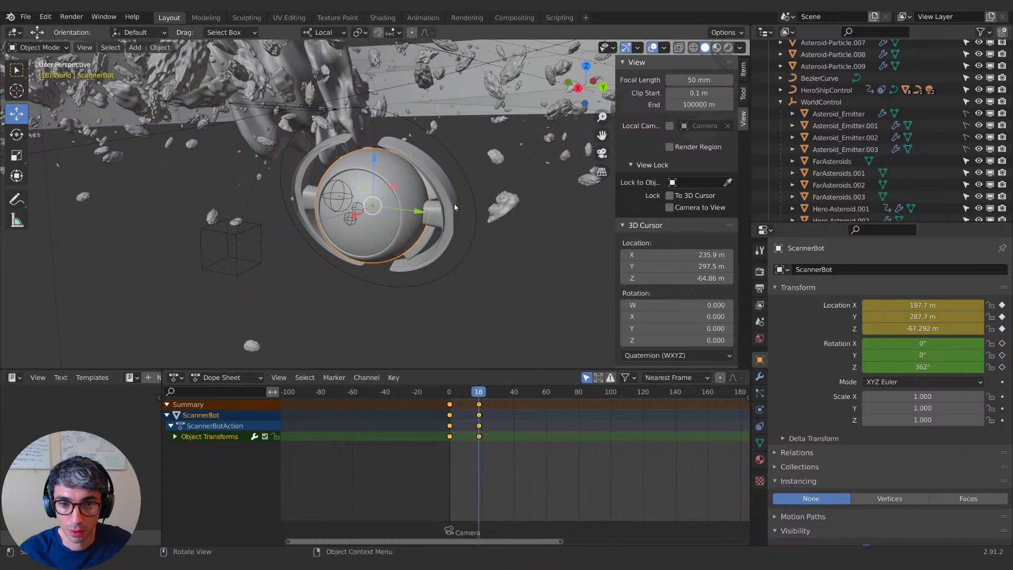
Step: Rotate the ScannerBot around its local Z axis to about 578° and keyframe its rotation at frame 18
key(r)
key(z)
click(346, 226)
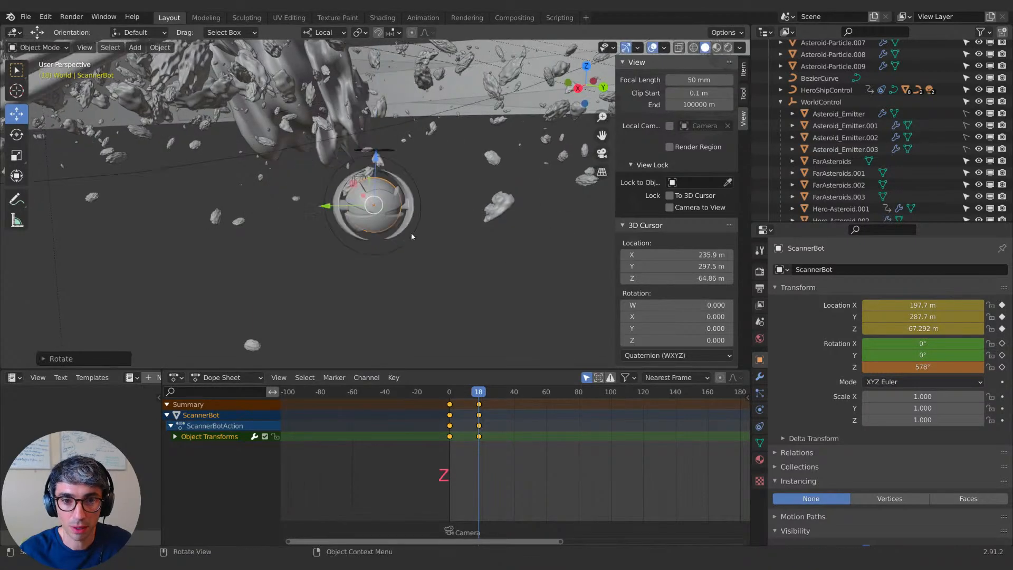
scroll(422, 248, down, 2)
key(r)
key(z)
click(392, 240)
mouse_move(392, 241)
middle_down()
mouse_move(406, 195)
mouse_move(396, 236)
middle_up()
key(ctrl+z)
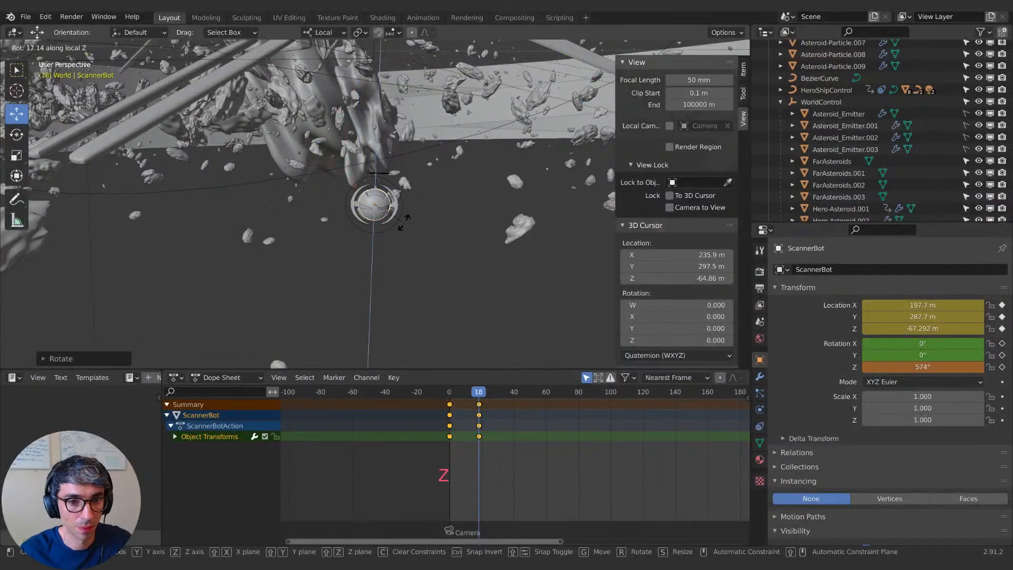
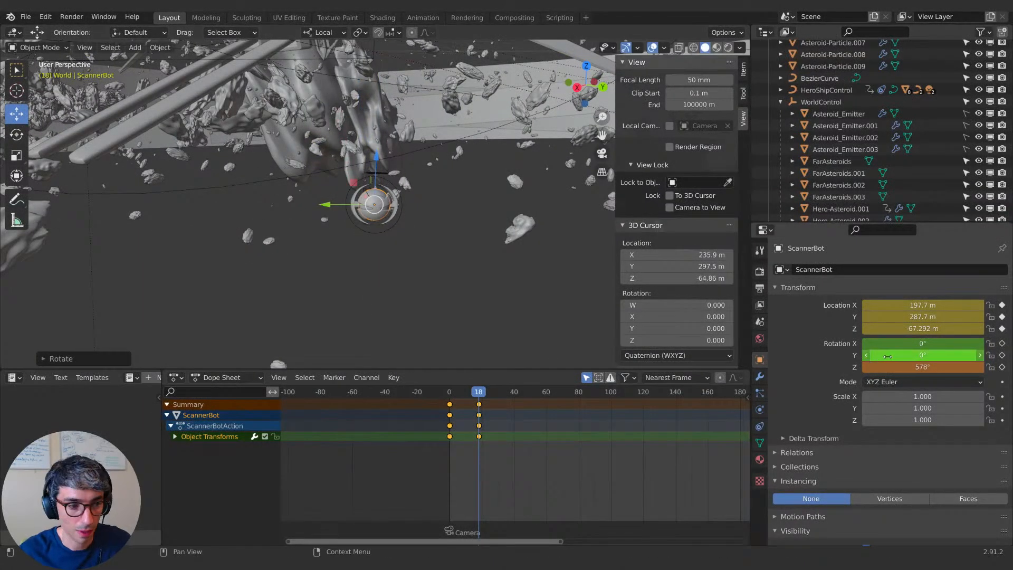
key(i)
Step: Examine how the hero ship passes the ScannerBot from frame 18 to frame 57, from several angles
shift+middle_drag(474, 279, 407, 293)
scroll(395, 290, down, 2)
scroll(413, 285, up, 1)
mouse_move(479, 391)
mouse_down()
mouse_move(452, 394)
mouse_move(481, 392)
mouse_up()
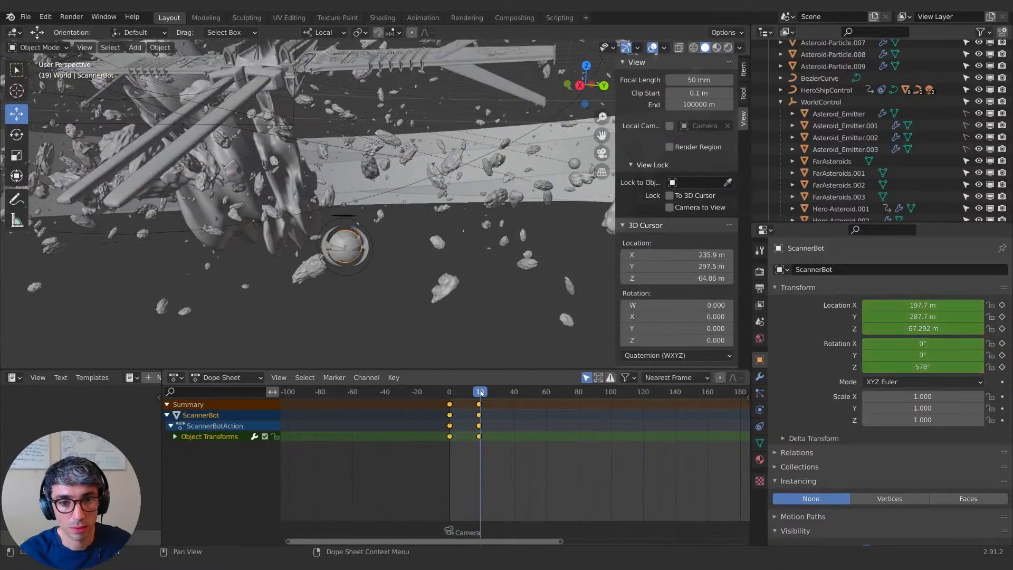
middle_drag(453, 265, 401, 315)
middle_drag(415, 303, 418, 266)
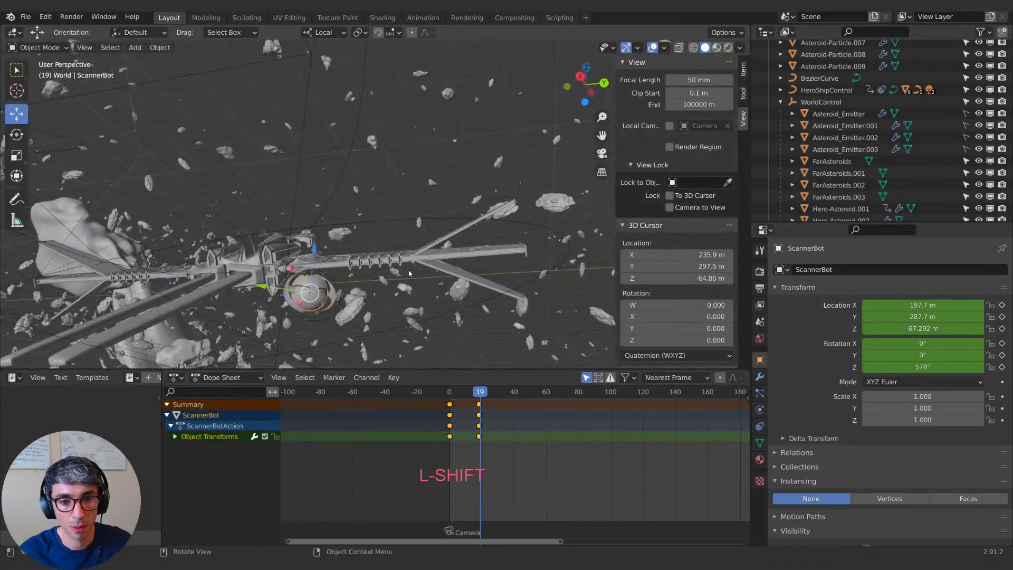
drag(480, 391, 497, 389)
shift+middle_drag(418, 224, 391, 235)
middle_drag(377, 287, 384, 241)
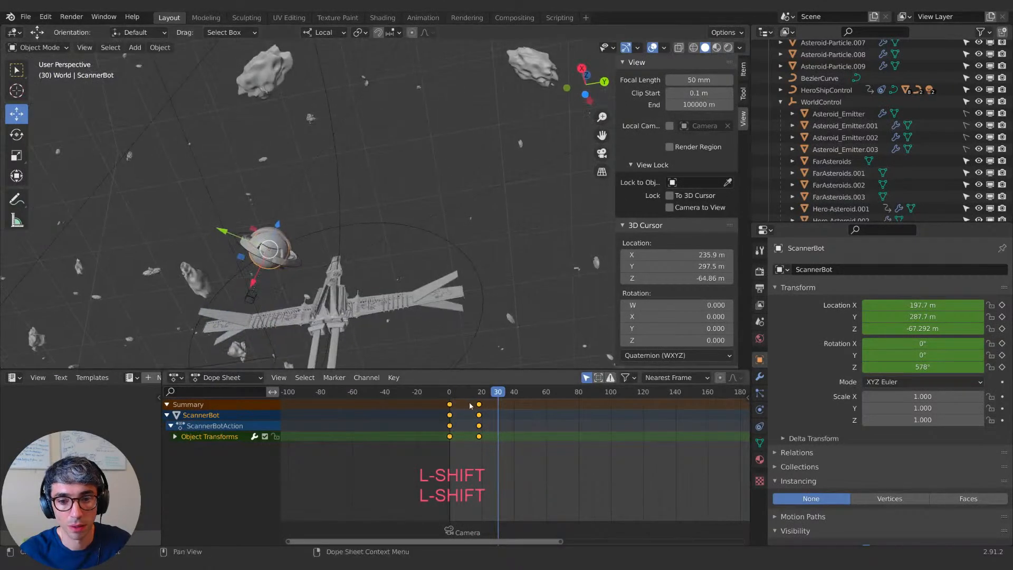
drag(502, 391, 541, 391)
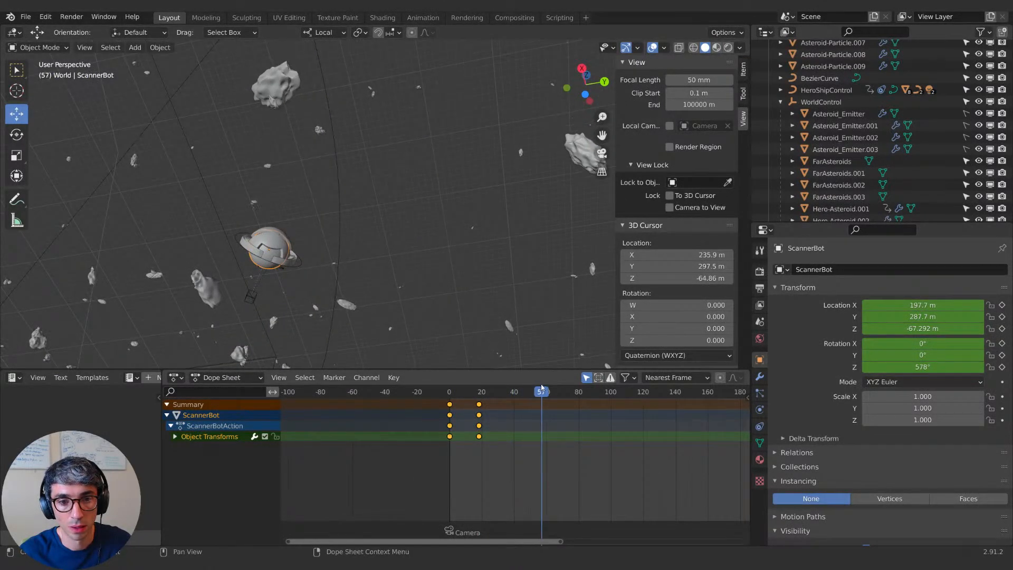
shift+middle_drag(395, 266, 395, 271)
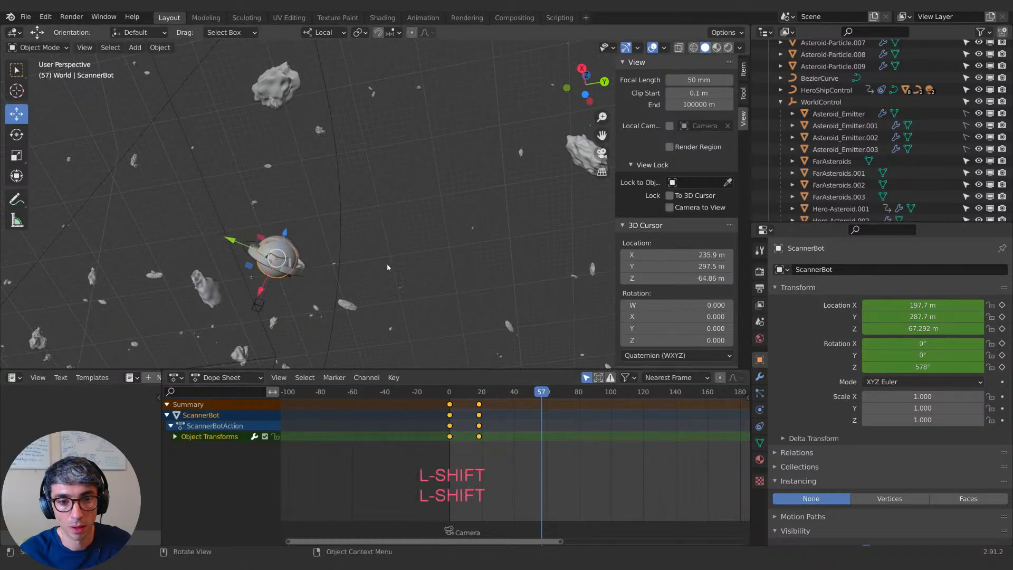
Step: Try to rotate the ScannerBot around its local Y axis at frame 57 without keyframing it
key(r)
key(y)
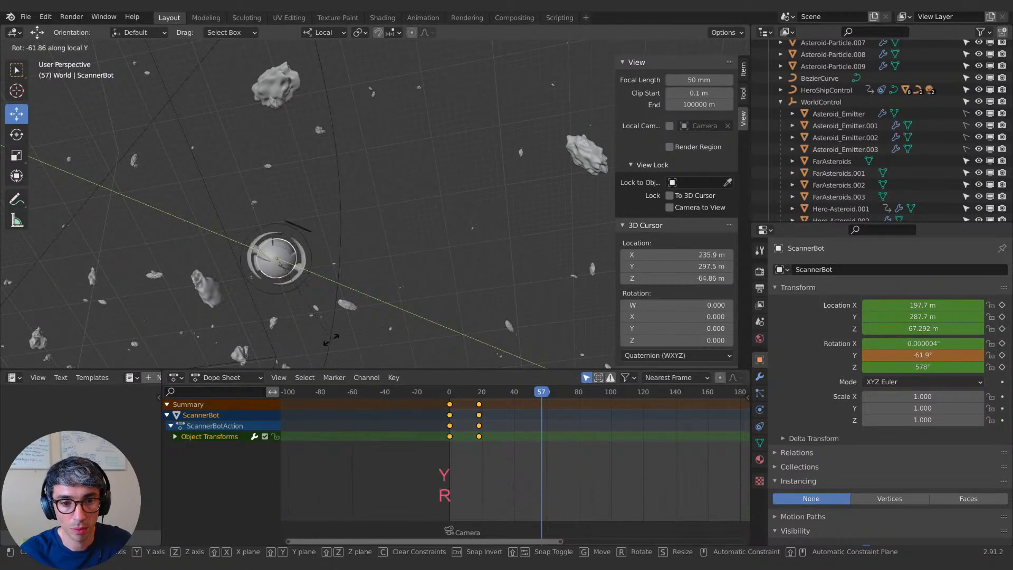
click(317, 360)
Step: Rotate the ScannerBot around its local Y axis to about -75° at frame 46 and keyframe its rotation
drag(544, 397, 523, 397)
key(r)
key(y)
click(327, 342)
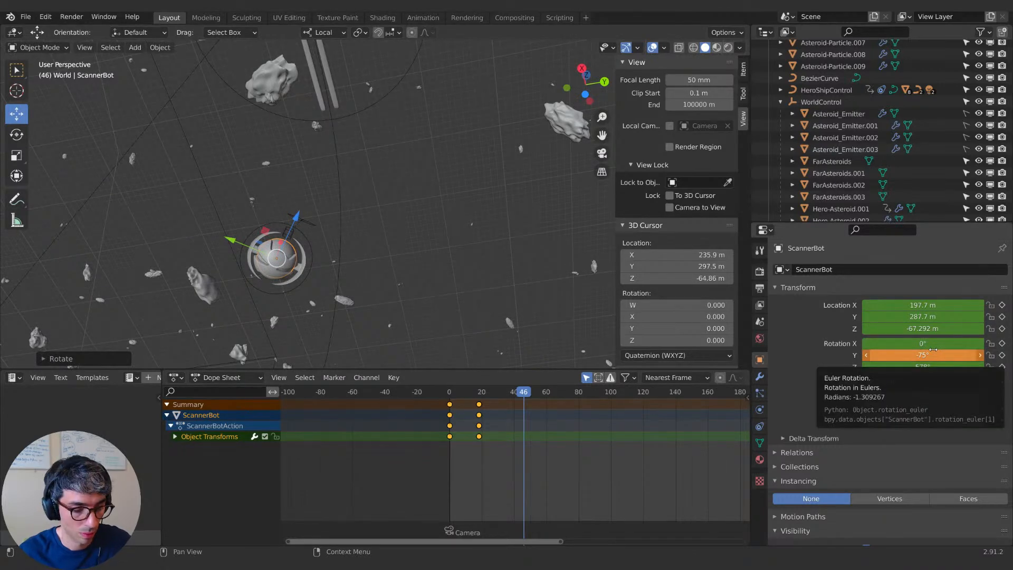
key(i)
Step: Nudge the ScannerBot to about X 197.93, Y 287.89, Z -67.212 m, tilt its X rotation to 35.4°, and keyframe location and rotation at frame 46
drag(296, 221, 307, 195)
key(r)
key(z)
key(Escape)
key(r)
key(x)
click(321, 234)
key(r)
key(x)
right_click(346, 233)
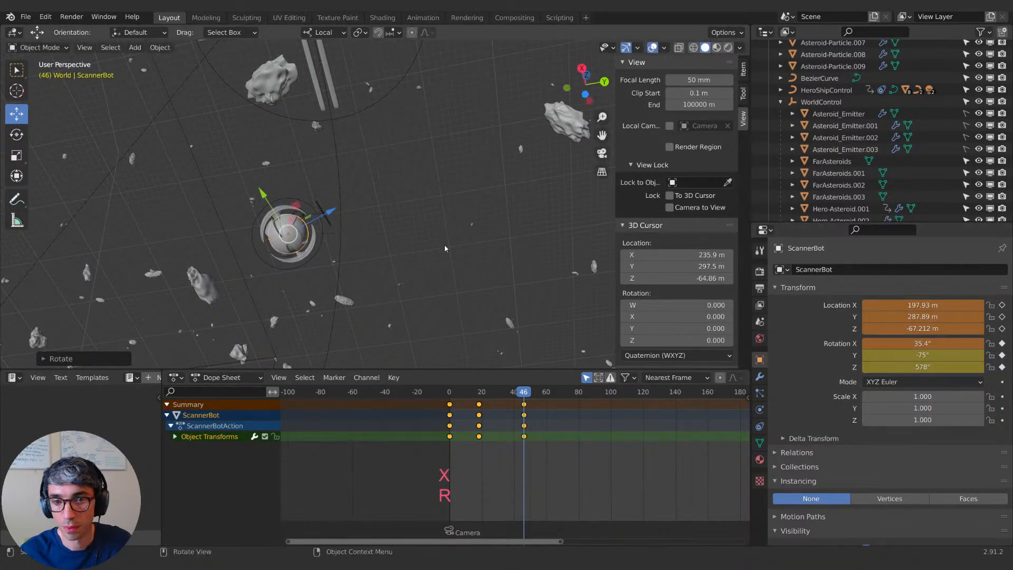
key(i)
key(i)
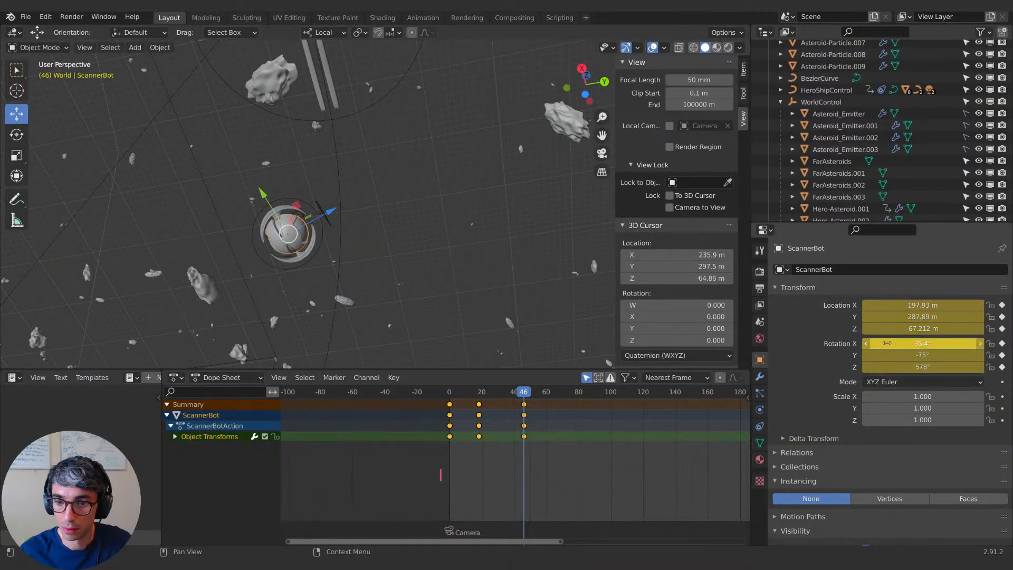
Step: At frame 72, turn the ScannerBot toward the hero ship with local rotations to about X 2.39°, Y 8.66°, Z 555°
drag(536, 391, 557, 395)
middle_drag(465, 222, 328, 184)
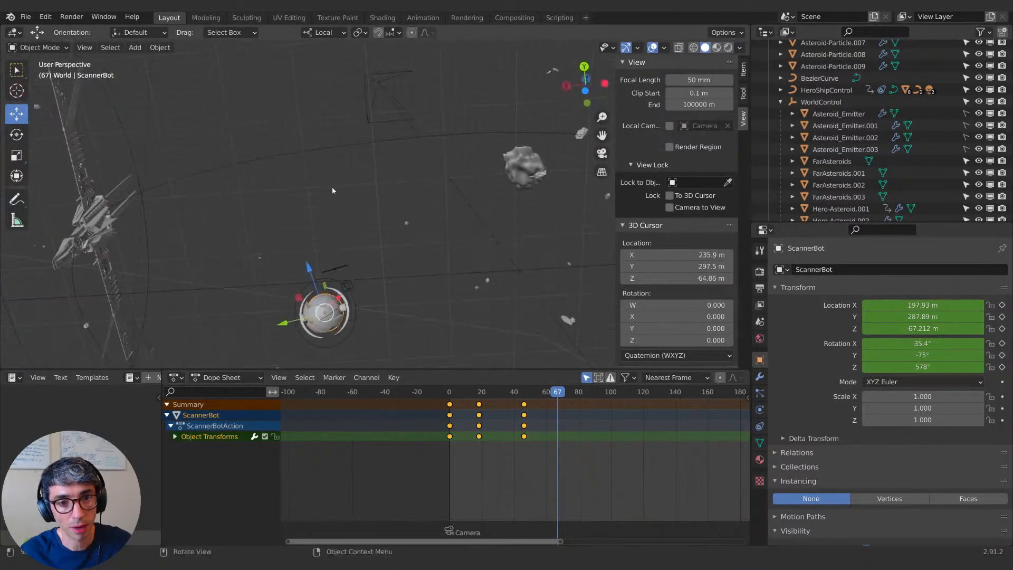
drag(557, 393, 565, 395)
middle_drag(437, 224, 380, 293)
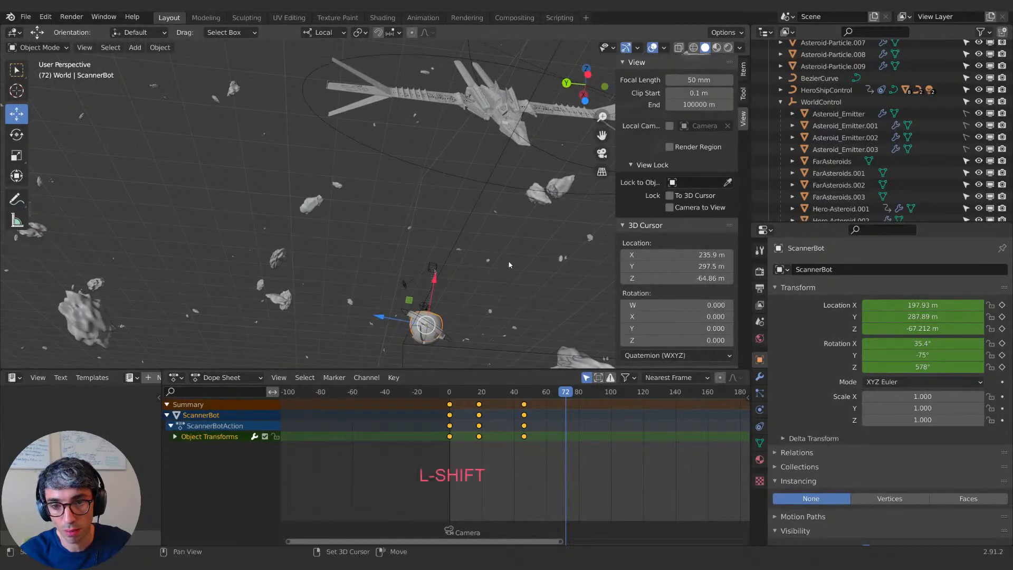
shift+middle_drag(508, 261, 416, 246)
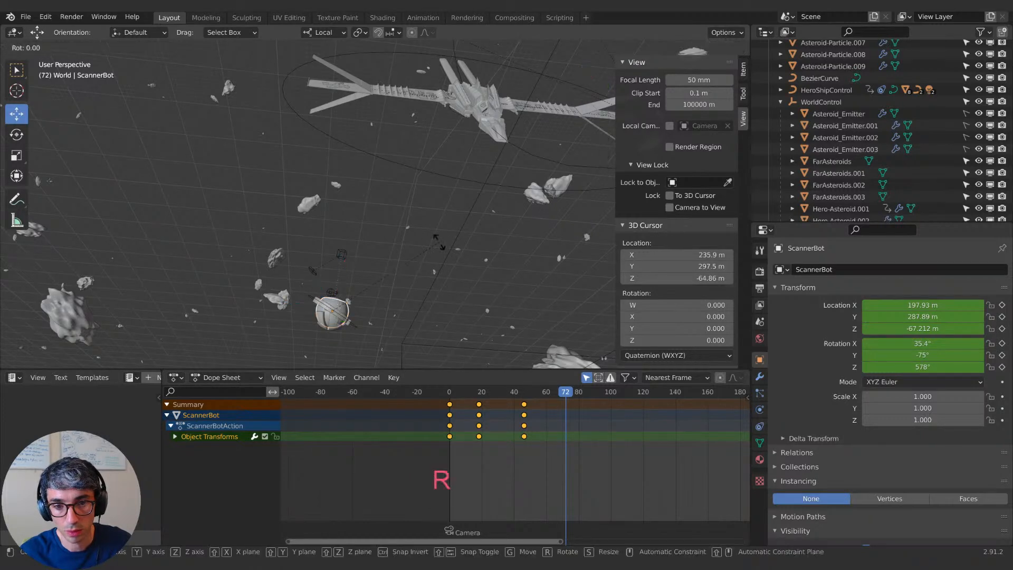
click(380, 364)
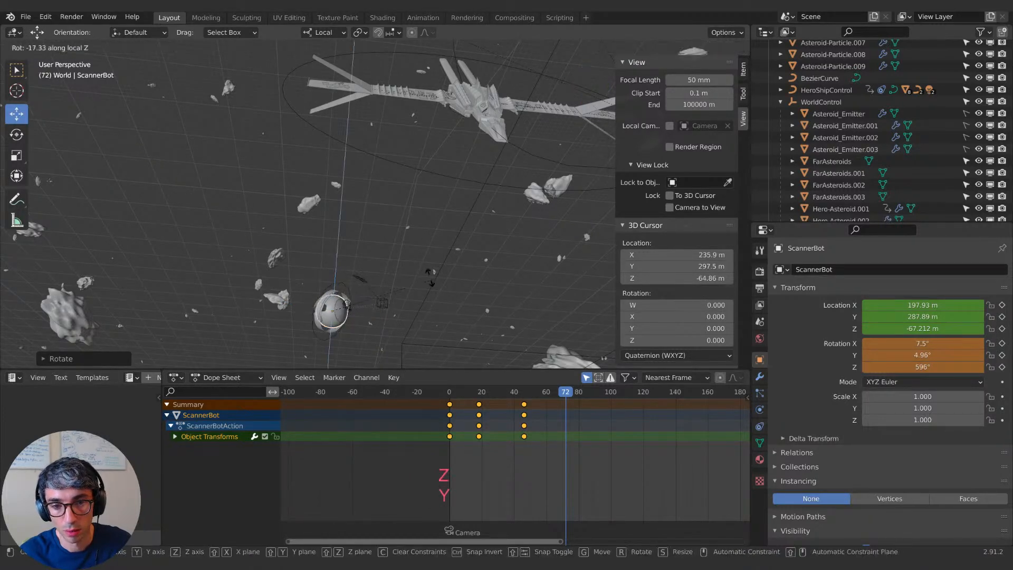
click(371, 250)
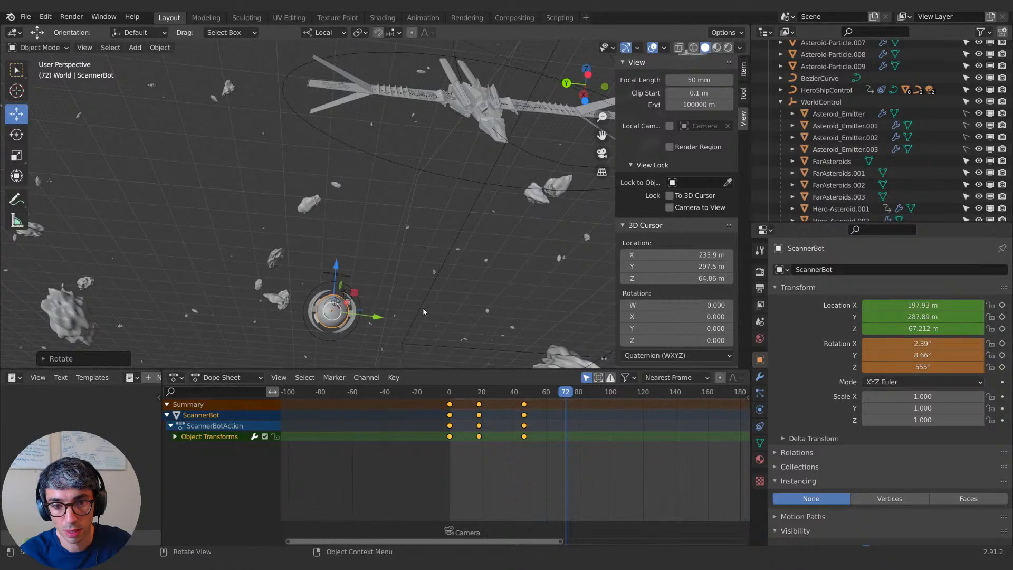
Step: Move the ScannerBot to about X 196.59, Y 287.53, Z -67.424 m and keyframe its location and rotation at frame 72
drag(354, 305, 364, 294)
click(387, 275)
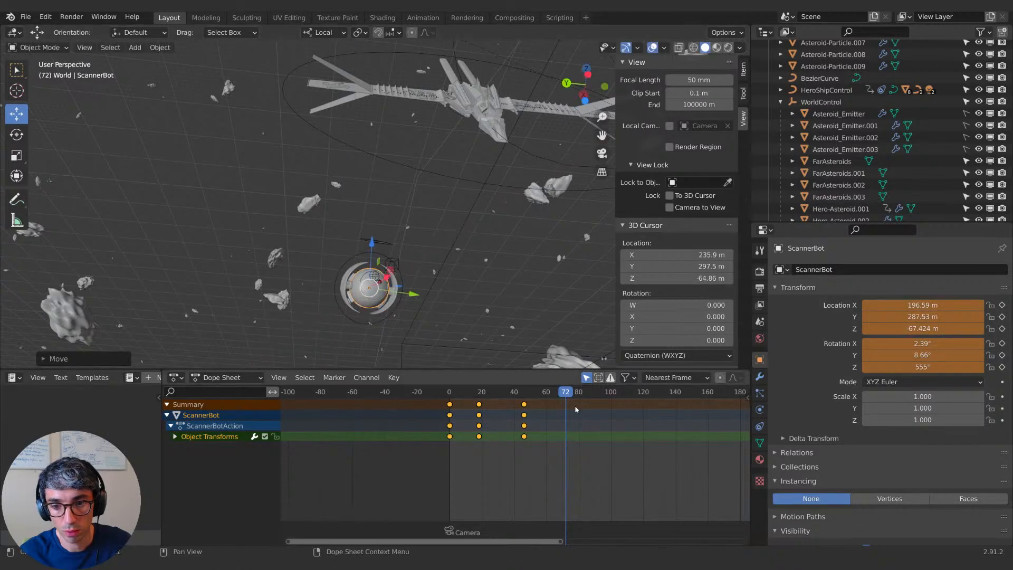
key(i)
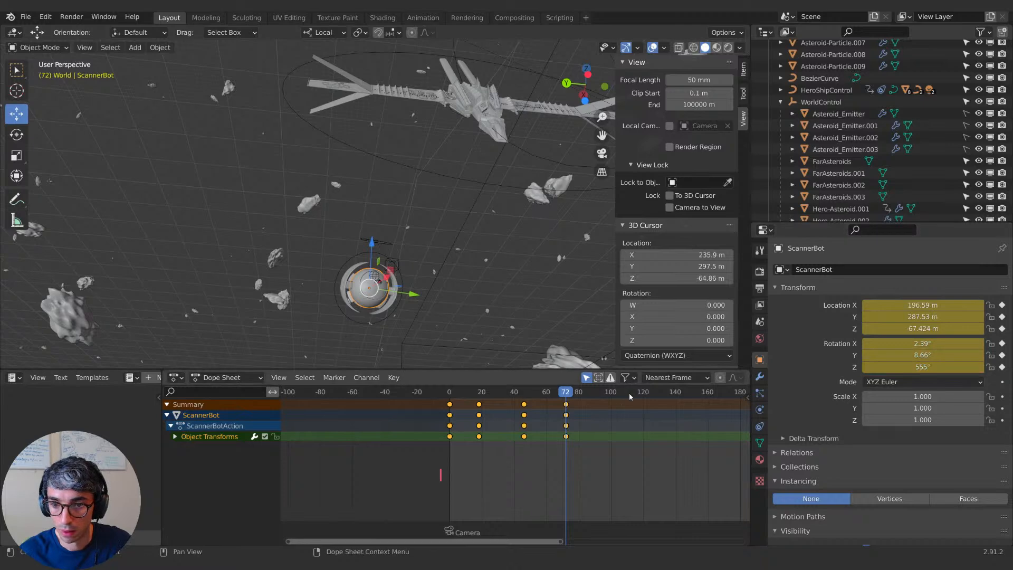
Step: At frame 94, move the ScannerBot along its local axes toward the hero ship, to about X 192.64, Y 280.96, Z -64.902 m
drag(566, 396, 602, 392)
shift+middle_drag(509, 226, 437, 262)
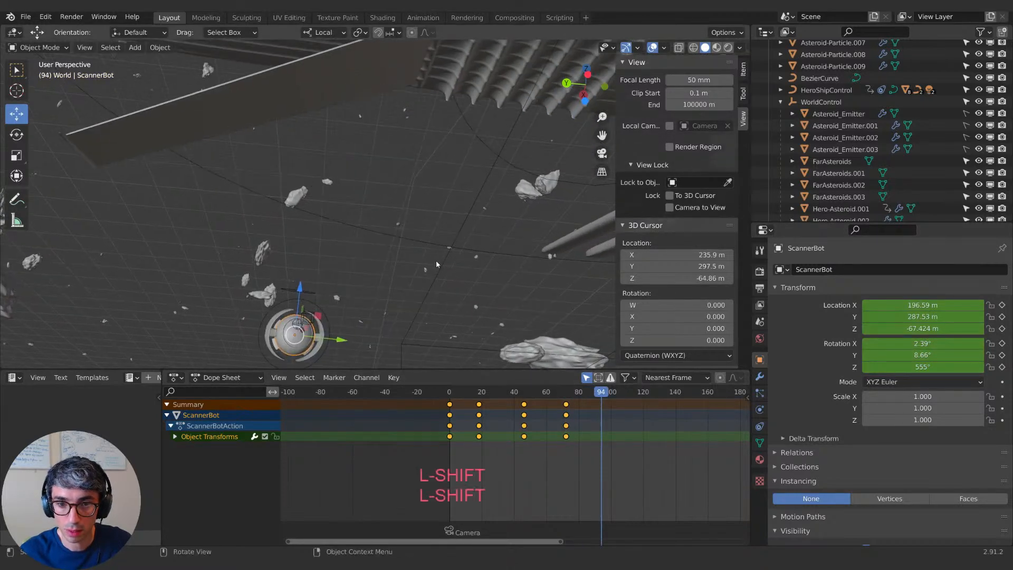
scroll(448, 218, down, 5)
middle_drag(448, 218, 382, 234)
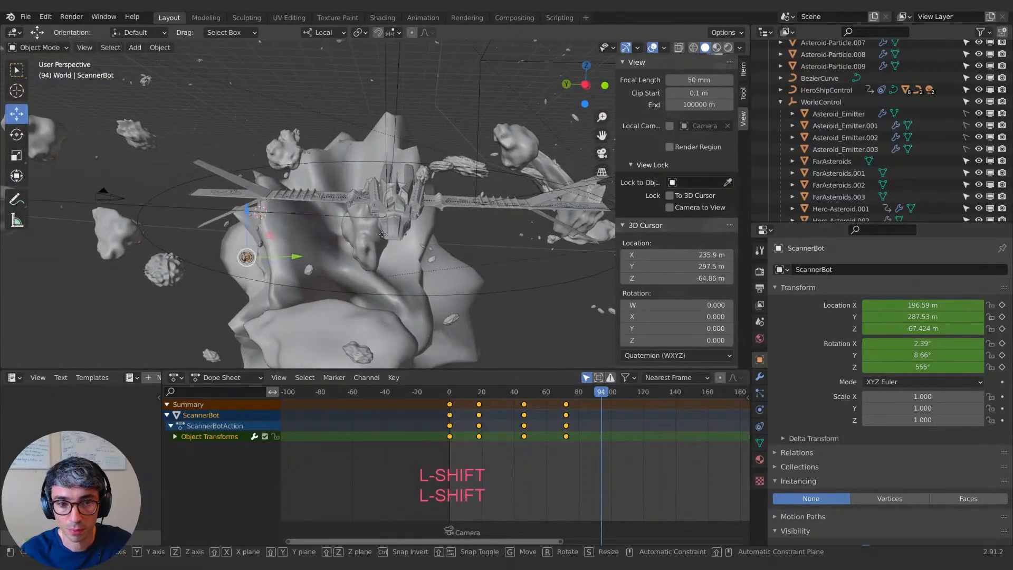
key(g)
key(z)
click(385, 185)
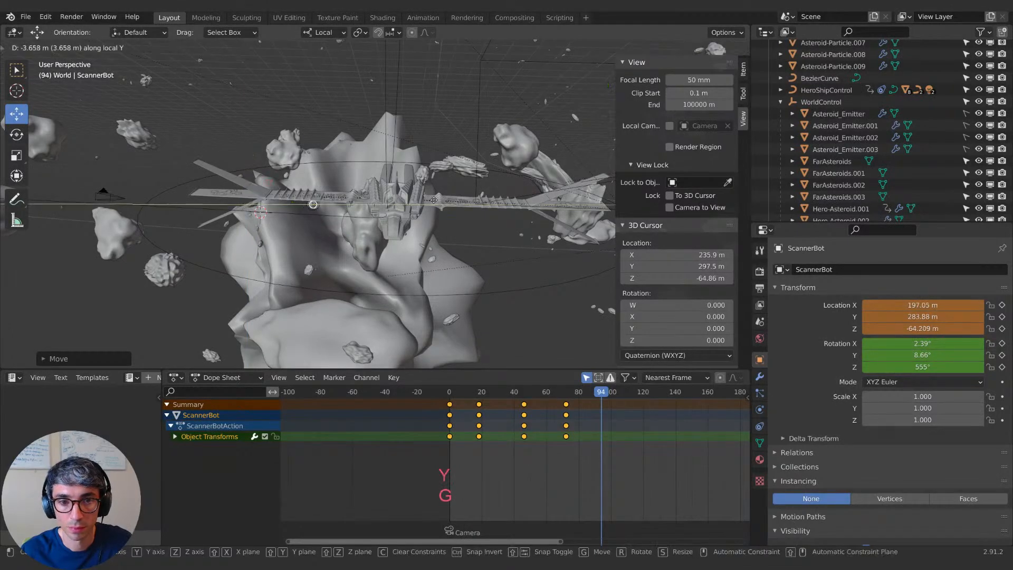
click(422, 196)
middle_drag(422, 196, 443, 221)
click(501, 246)
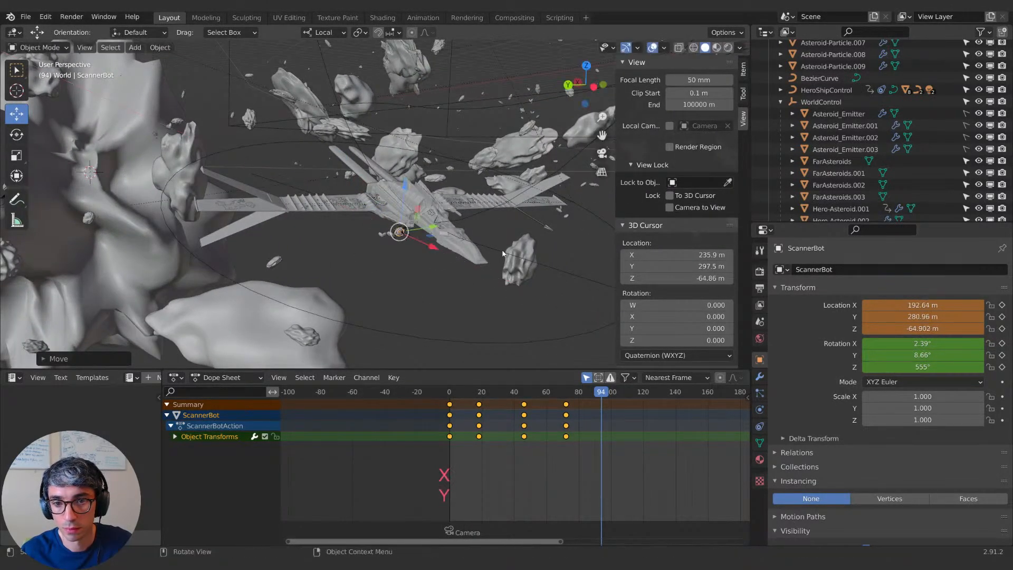
Step: Raise the ScannerBot to about Z -62.904 m, tilt its X rotation to about -18.4°, and keyframe location and rotation at frame 94
middle_drag(502, 245, 478, 238)
key(g)
middle_drag(478, 191, 460, 199)
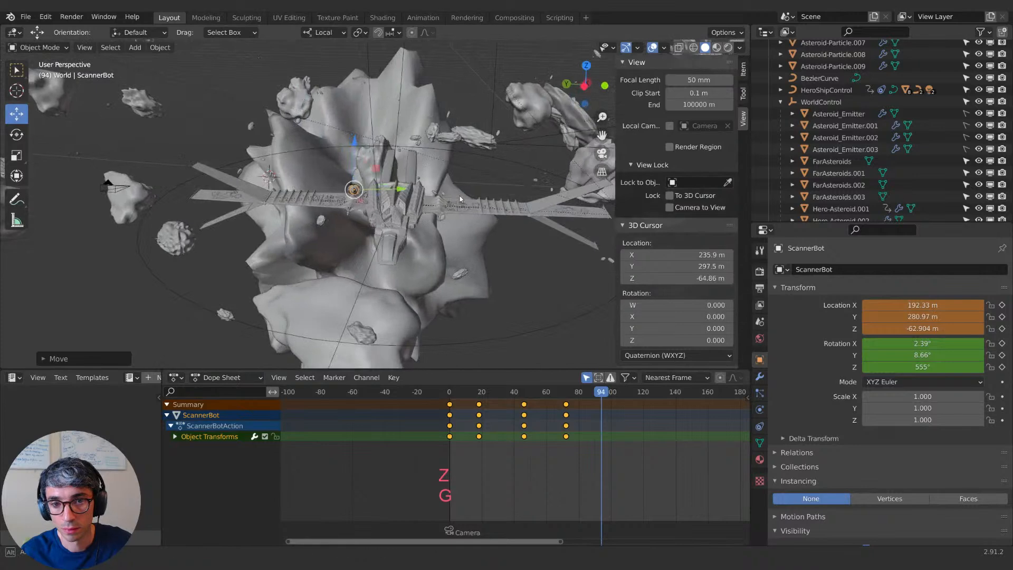
click(455, 232)
scroll(392, 228, up, 3)
shift+middle_drag(392, 228, 330, 267)
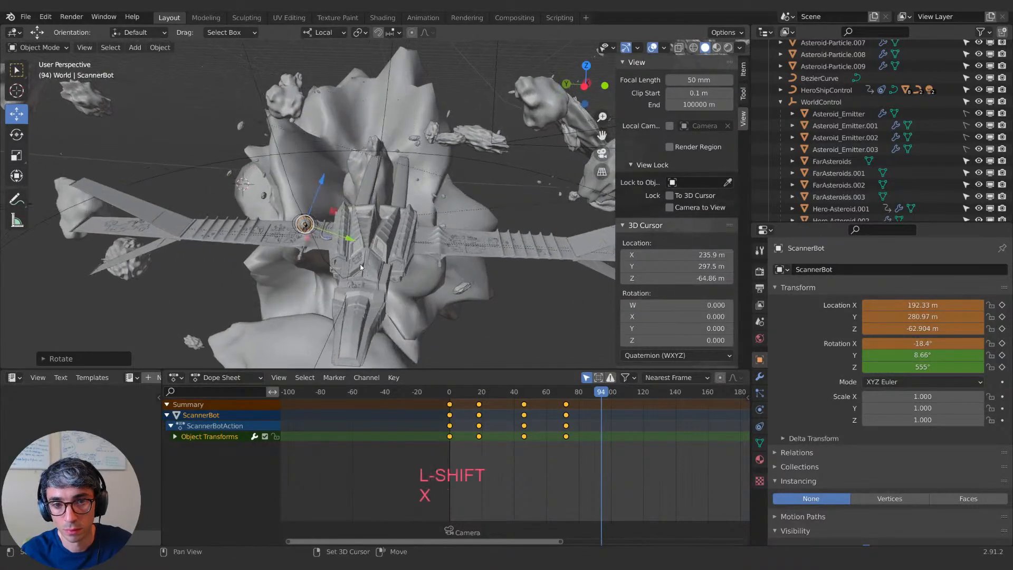
key(i)
Step: At frame 112, move the ScannerBot along its local X and Y axes to about X 177.68, Y 278.52, Z -64.683 m
scroll(496, 231, down, 2)
drag(611, 393, 630, 395)
scroll(370, 206, down, 2)
middle_drag(384, 217, 359, 142)
key(g)
key(x)
click(452, 237)
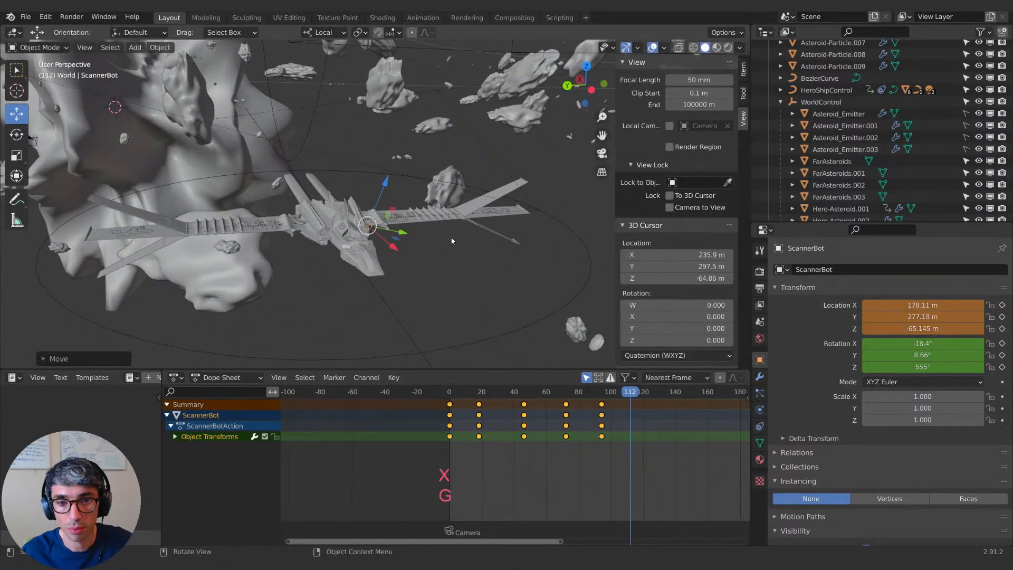
middle_drag(452, 237, 448, 232)
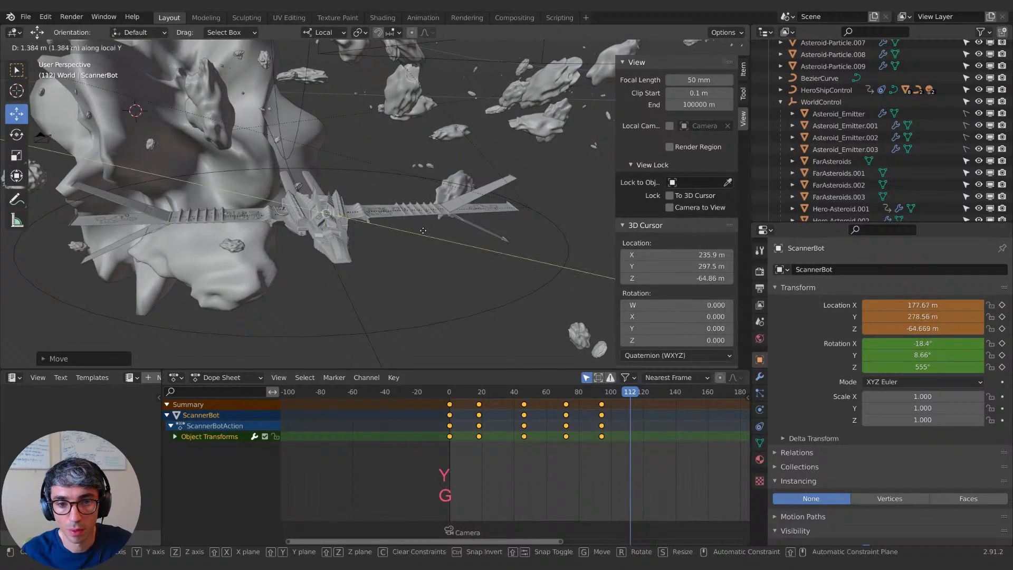
click(406, 238)
Step: Raise the ScannerBot along its local Z axis above the hero ship's body, to a Z location of about -62.962 m
key(KP_Decimal)
scroll(410, 242, down, 6)
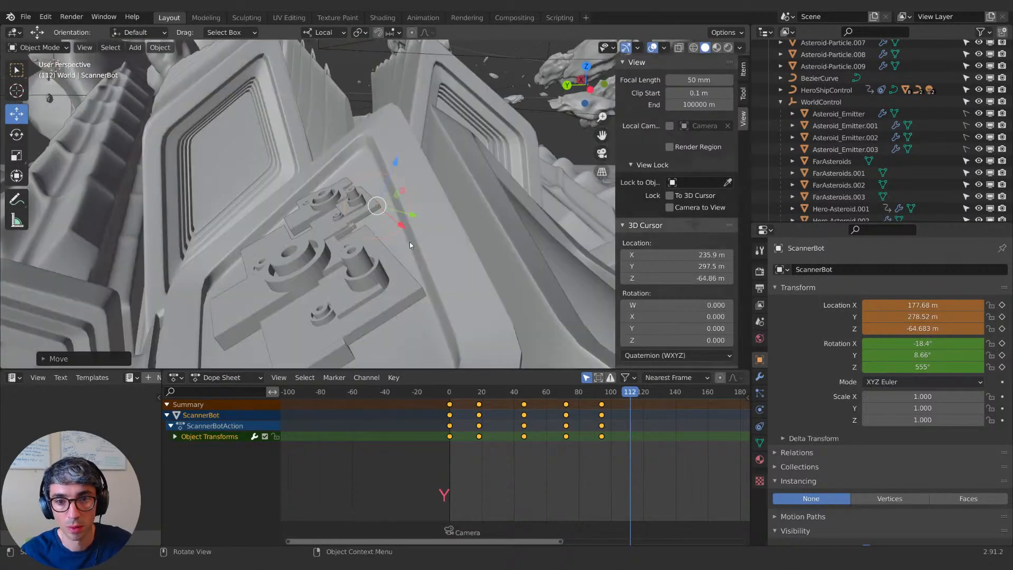
middle_drag(406, 250, 400, 261)
key(g)
key(z)
key(g)
click(370, 154)
mouse_move(369, 154)
middle_down()
mouse_move(407, 180)
mouse_move(364, 158)
middle_up()
Step: Switch the transform orientation to Global and move the ScannerBot just above the hero ship's front, to about X 174.31, Y 279.02, Z -63.984 m
click(323, 32)
click(296, 70)
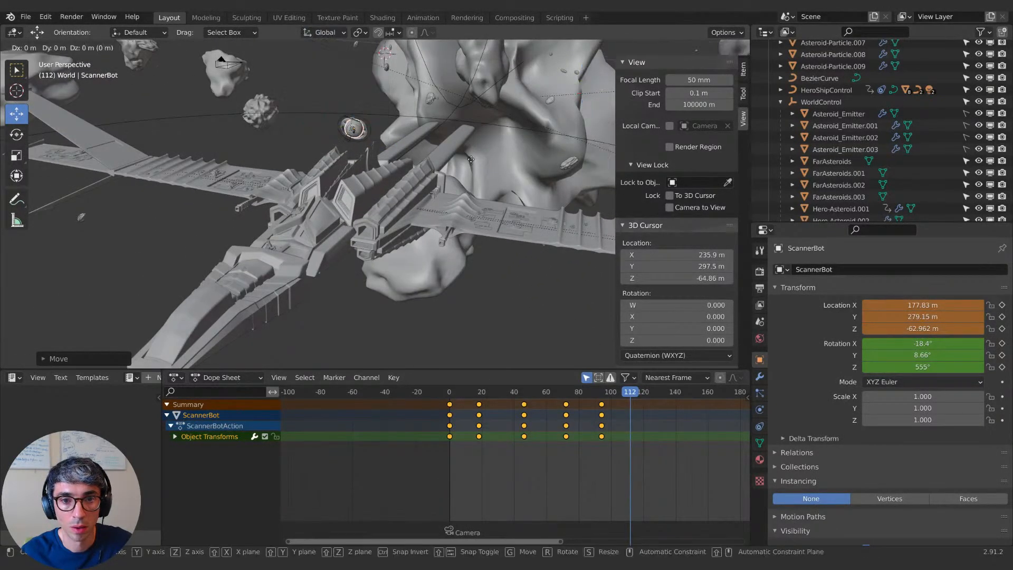
middle_drag(376, 222, 333, 196)
key(z)
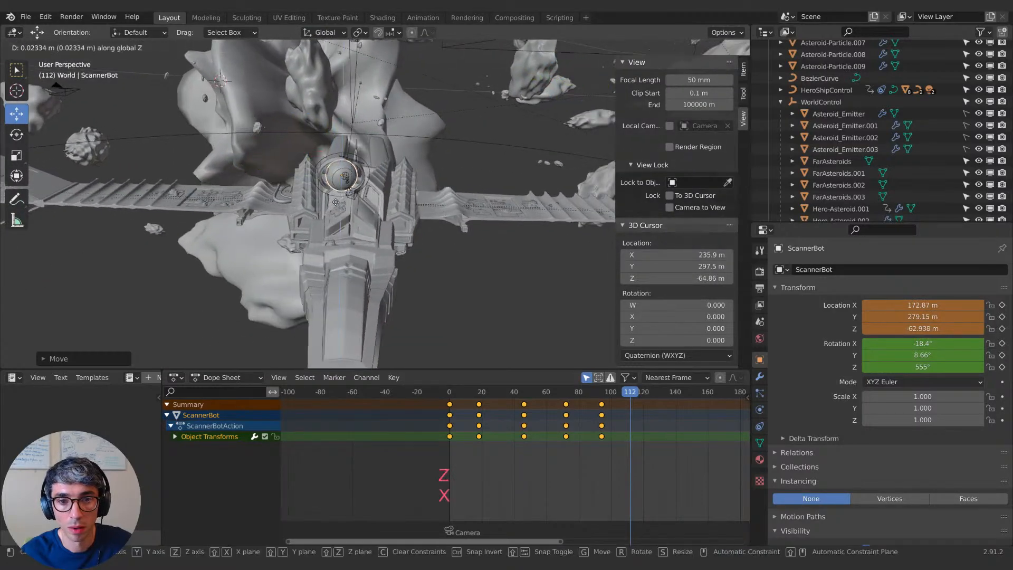
click(340, 243)
middle_drag(340, 243, 566, 176)
key(g)
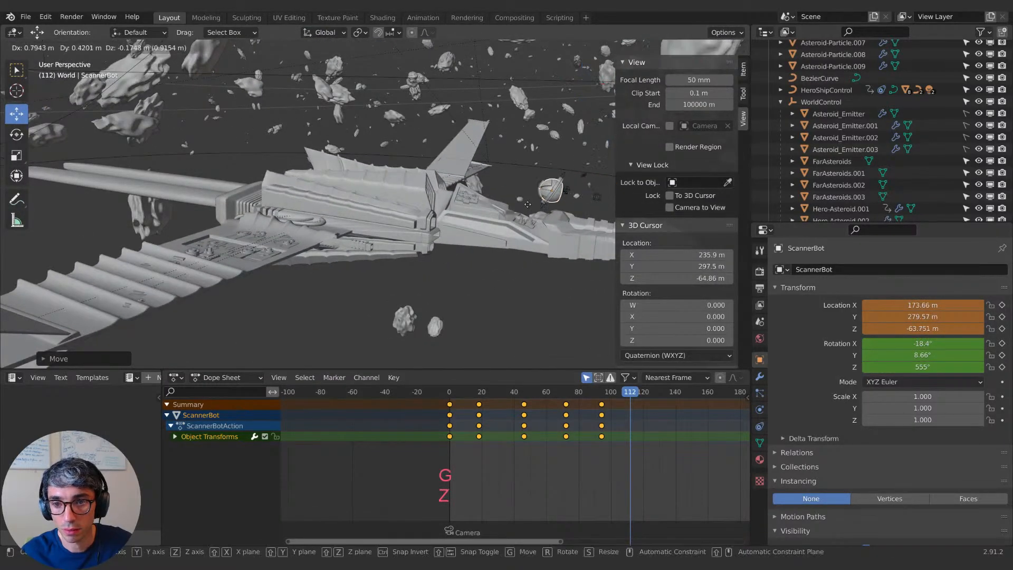
click(498, 210)
middle_drag(498, 210, 464, 244)
key(g)
Step: Rotate the ScannerBot around the global Z axis to about 541° and keyframe its location and rotation at frame 112
key(r)
key(z)
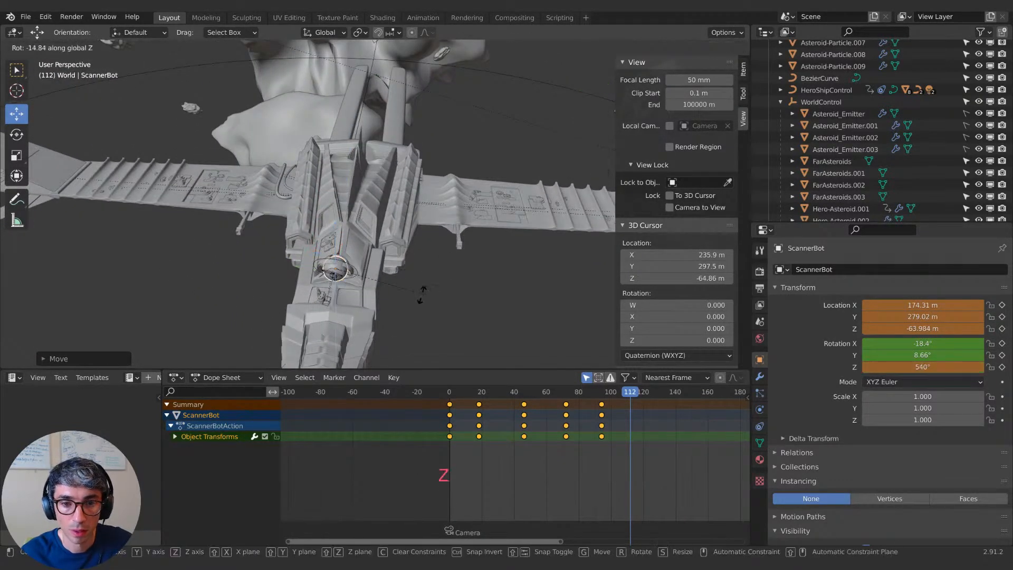
click(414, 290)
middle_drag(415, 290, 502, 249)
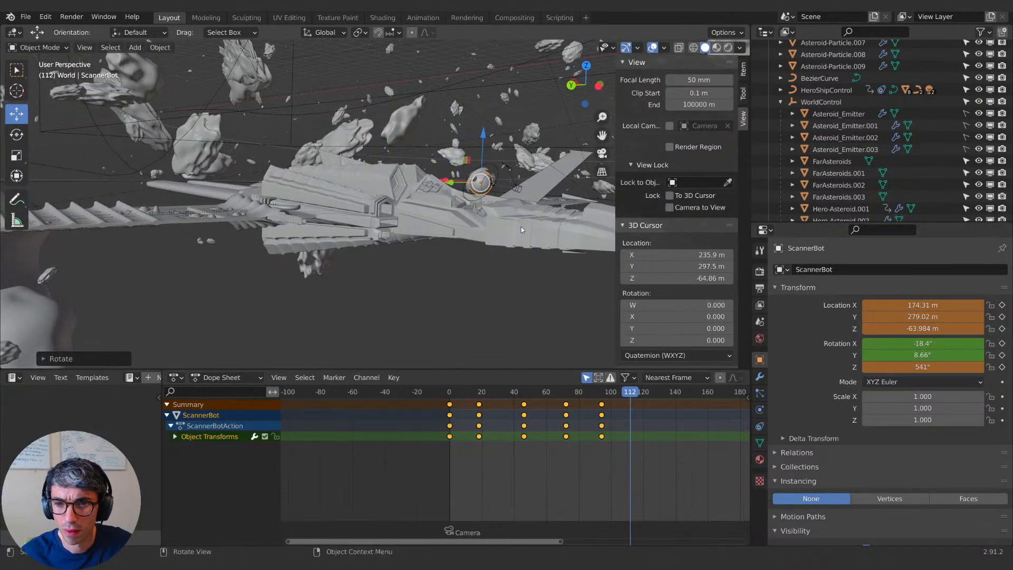
shift+middle_drag(538, 203, 445, 209)
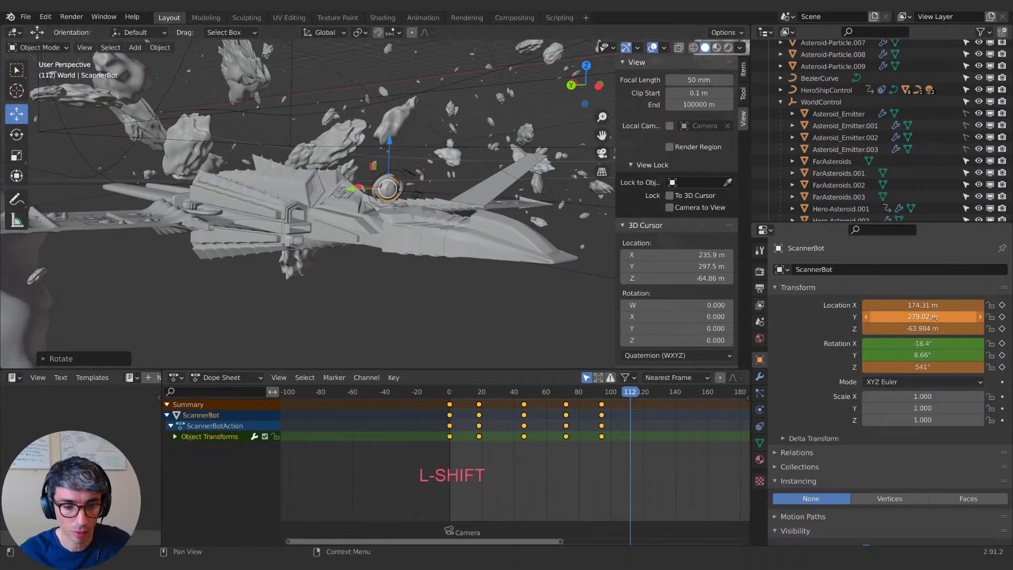
key(i)
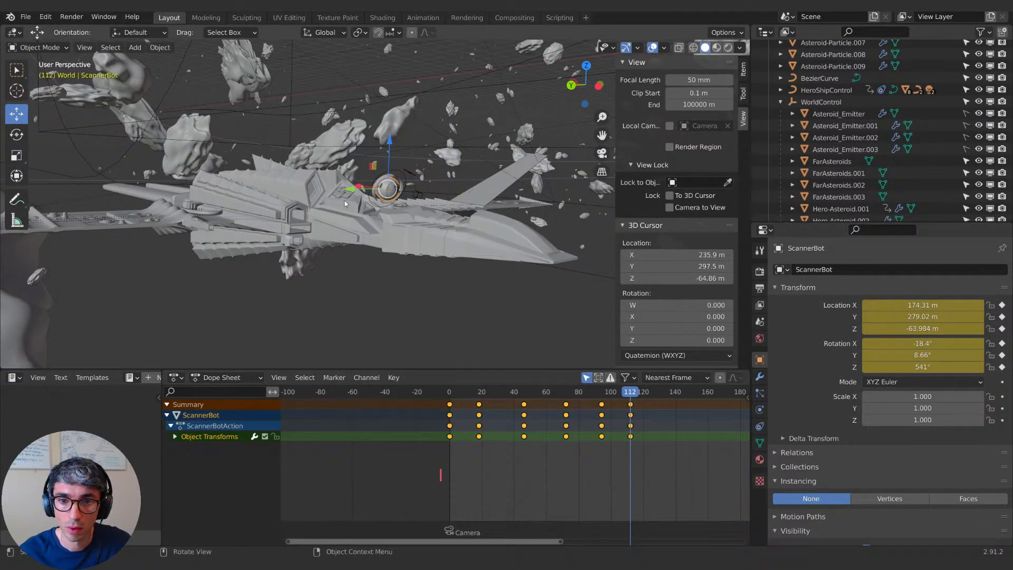
Step: At frame 142, move the ScannerBot along global X to about 158.49 m to follow the hero ship, and keyframe its location and rotation
scroll(467, 284, down, 2)
middle_drag(467, 256, 520, 327)
drag(631, 392, 678, 392)
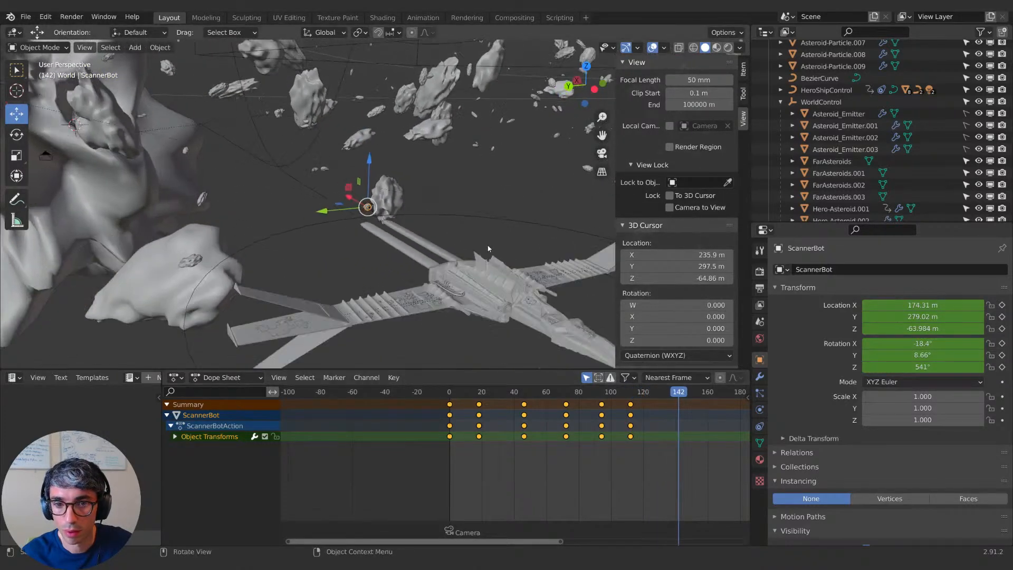
key(g)
key(x)
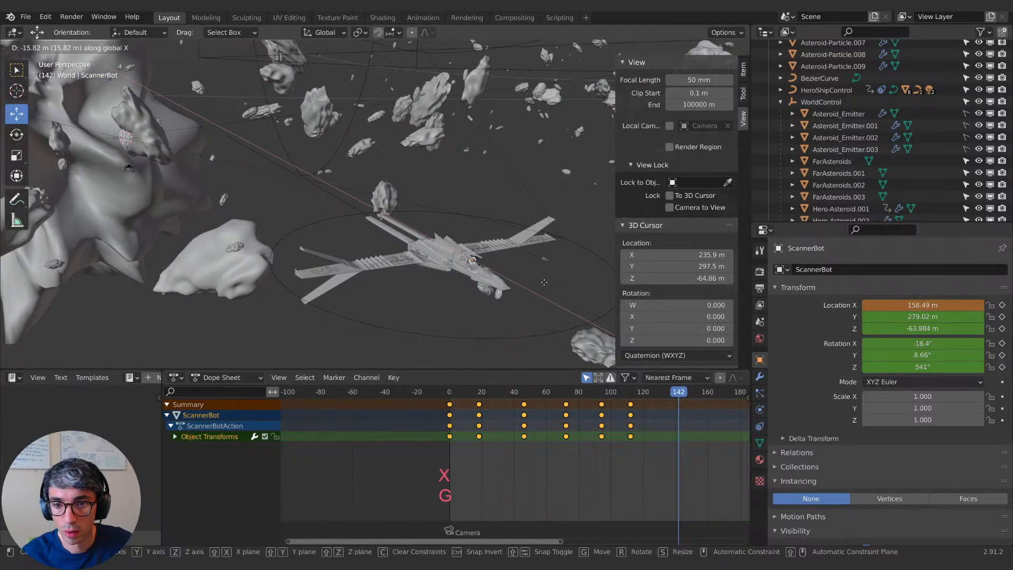
click(544, 282)
key(i)
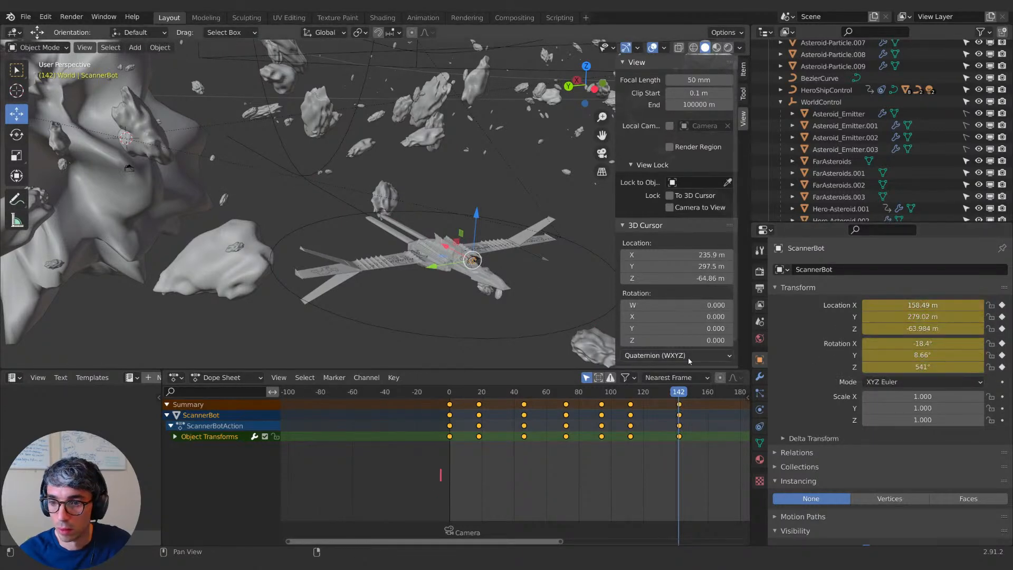
Step: Return to frame 0 and switch the viewport to the scene camera's view
click(648, 392)
drag(648, 395, 449, 369)
key(KP_0)
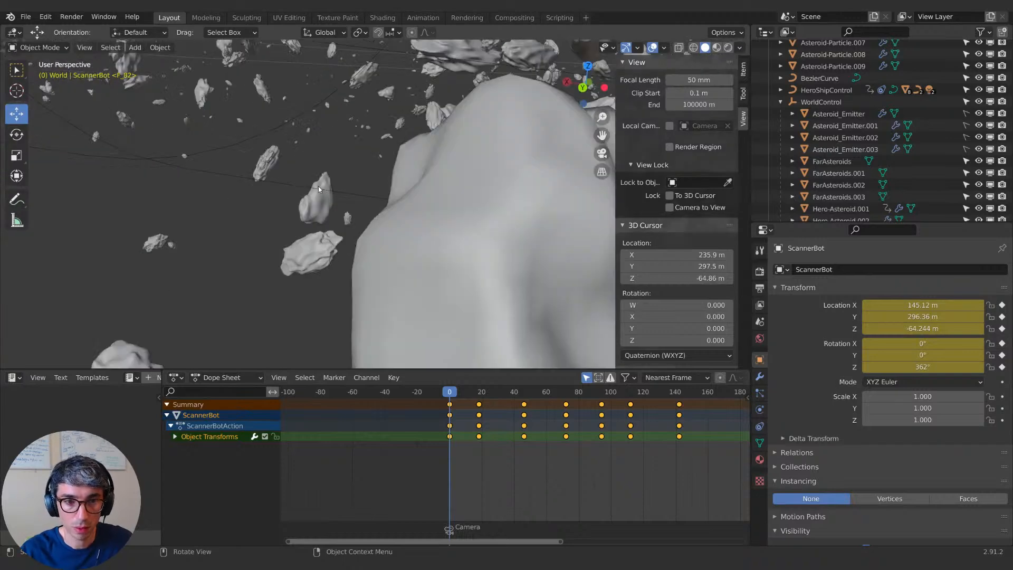
click(459, 395)
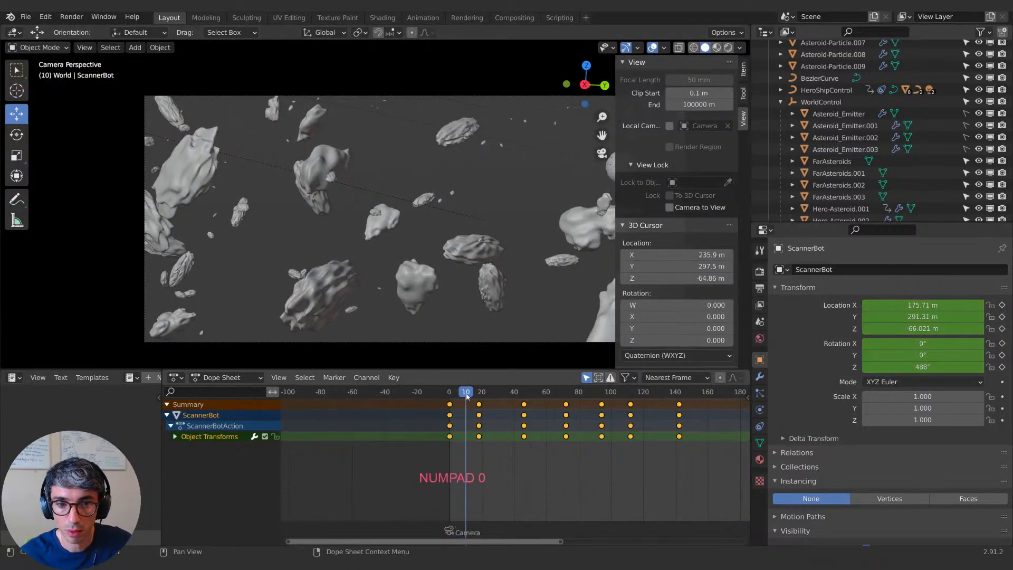
drag(471, 394, 450, 394)
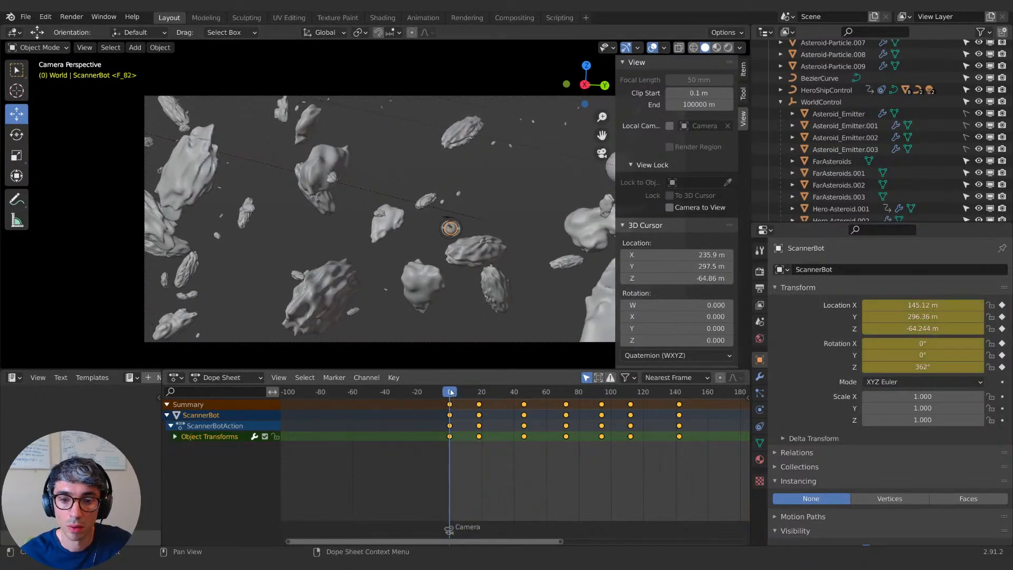
Step: Lock the camera to the view and move it behind the hero ship, looking towards the ScannerBot at frame 0
scroll(378, 231, down, 6)
shift+middle_drag(368, 226, 420, 219)
mouse_move(450, 391)
mouse_down()
mouse_move(478, 392)
mouse_move(457, 392)
mouse_up()
scroll(445, 255, down, 3)
scroll(443, 259, up, 5)
scroll(444, 258, up, 1)
shift+middle_drag(461, 277, 498, 255)
mouse_move(463, 392)
mouse_down()
mouse_move(477, 395)
mouse_move(450, 396)
mouse_up()
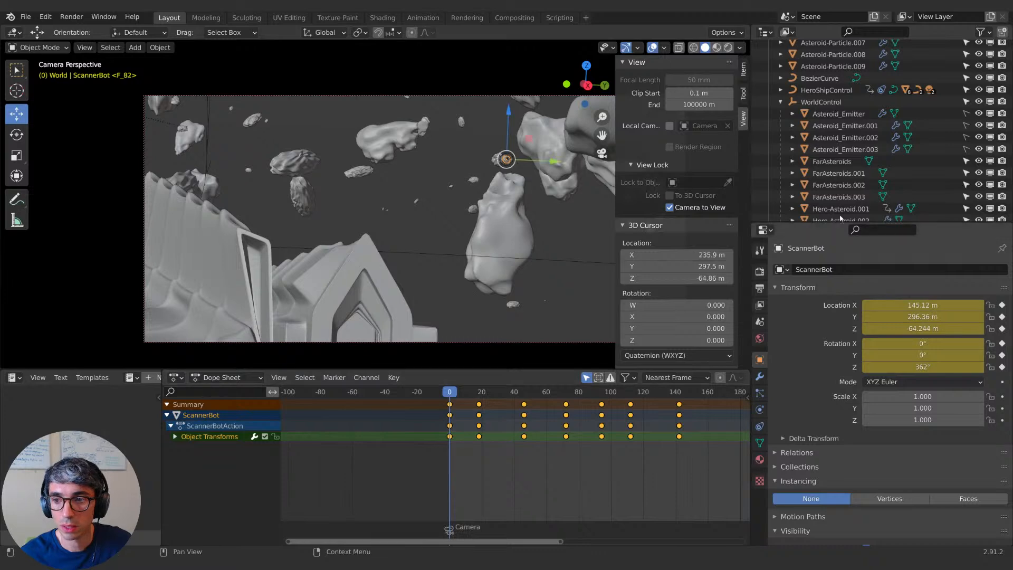
Step: Shift the camera to about X 245.88, Y 287.19, Z -63.108 m and keyframe its location and rotation at frame 0
scroll(809, 110, down, 7)
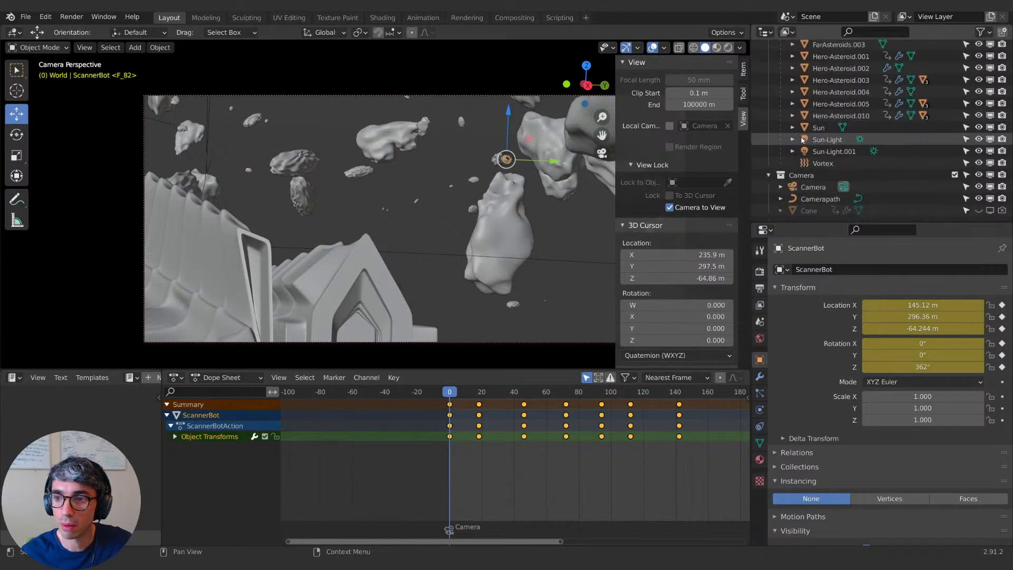
click(807, 187)
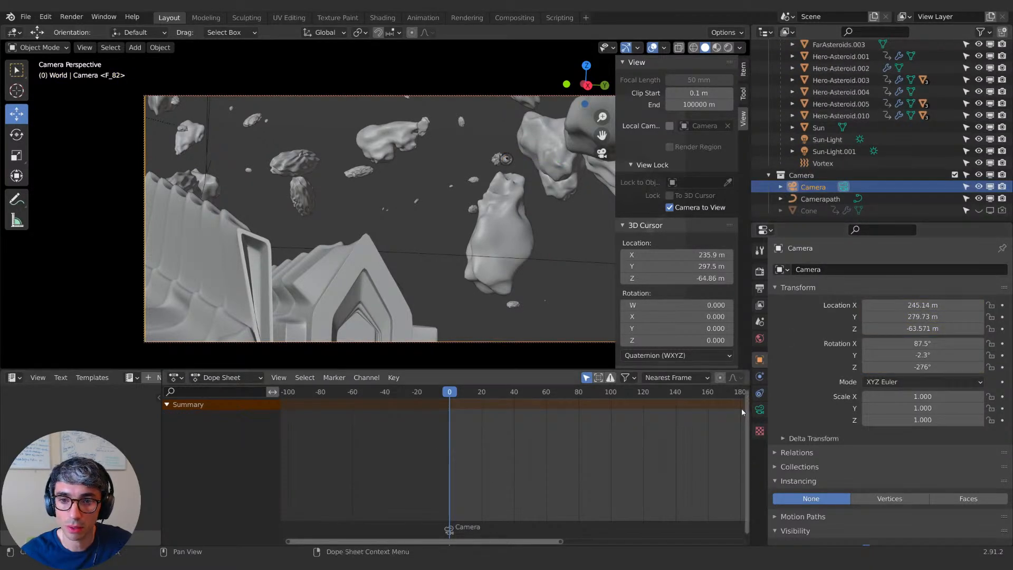
shift+middle_drag(506, 238, 438, 254)
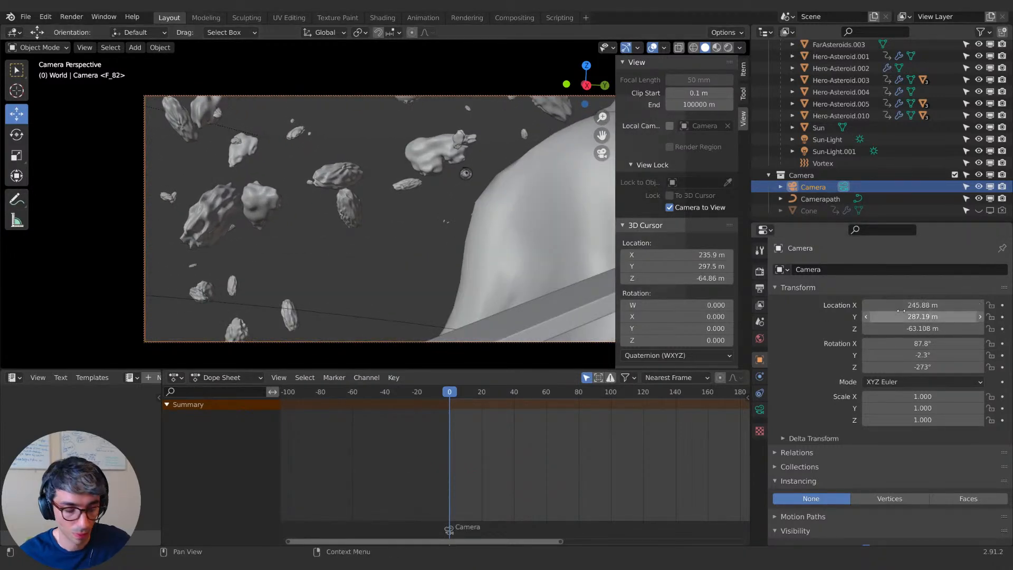
key(i)
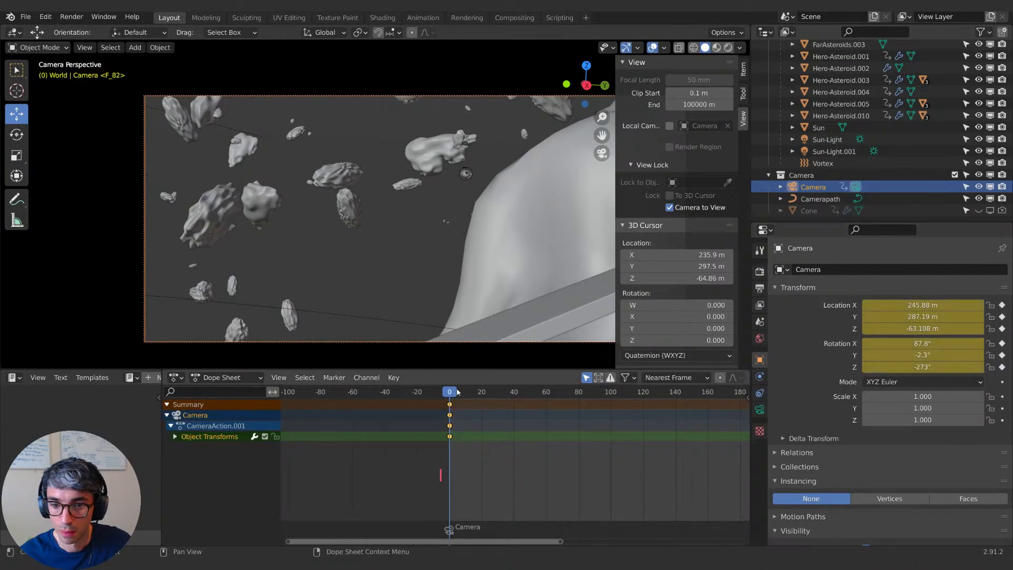
Step: At frame 20, move the camera below the hero ship to about X 221.76, Y 295.58, Z -75.768 m and keyframe its location and rotation
click(483, 391)
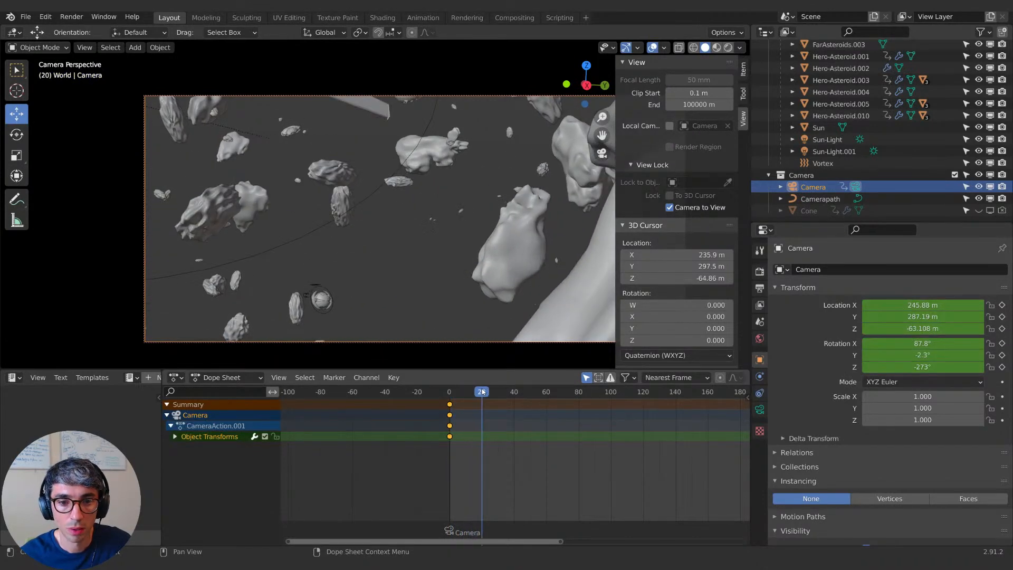
middle_drag(366, 296, 504, 297)
scroll(426, 342, up, 3)
shift+middle_drag(419, 251, 430, 289)
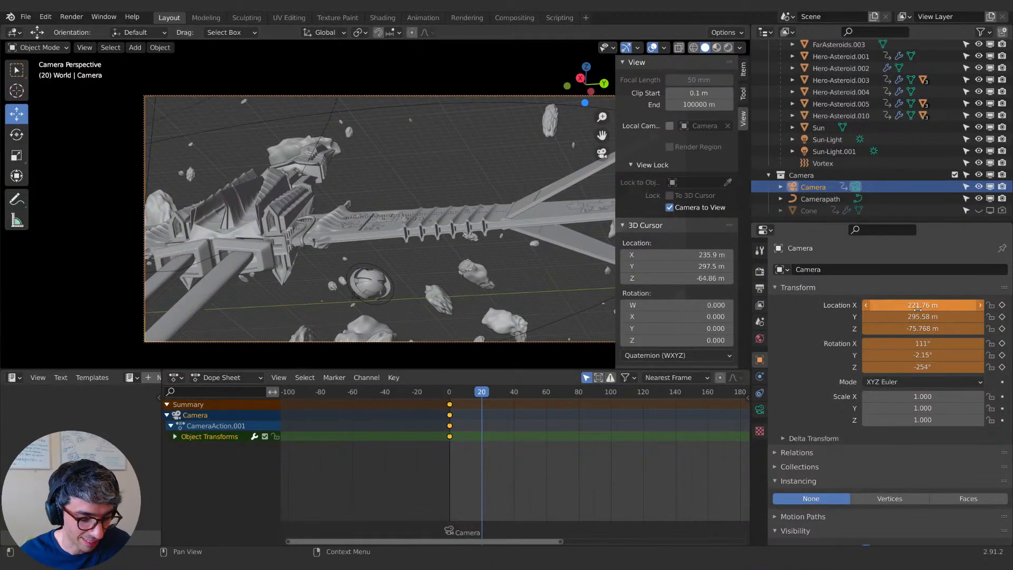
key(i)
Step: At frame 39, frame the ScannerBot from below with the camera near X 201.15, Y 289.94, Z -75.645 m and keyframe its location and rotation
drag(482, 393, 513, 395)
middle_drag(449, 258, 460, 291)
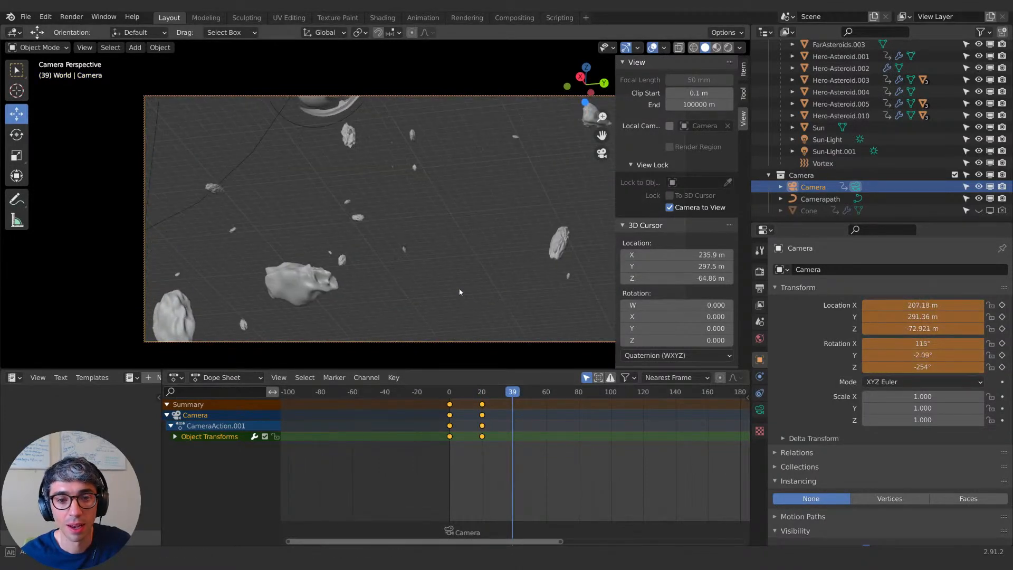
click(310, 104)
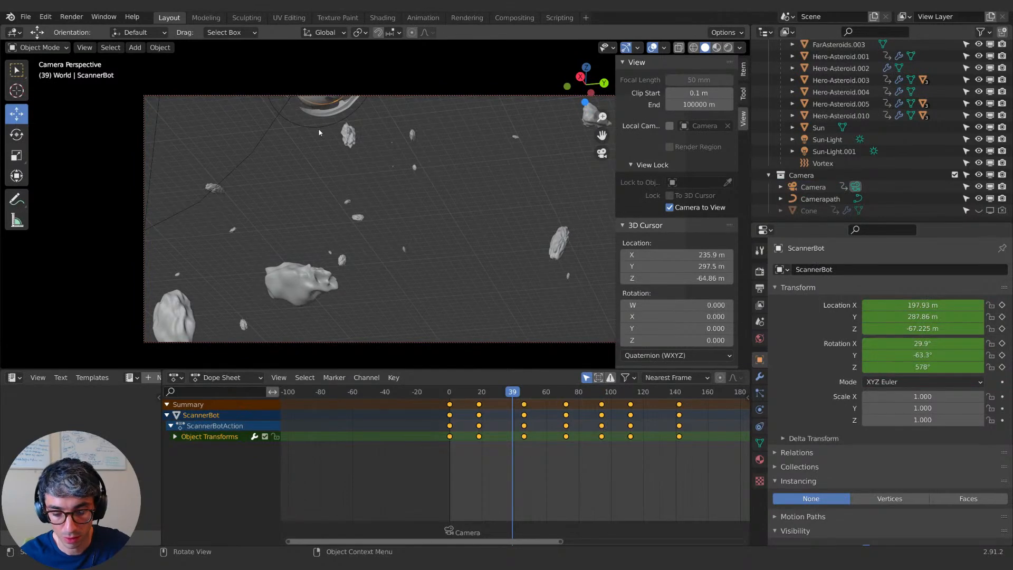
key(KP_Decimal)
middle_drag(503, 232, 465, 227)
scroll(451, 235, down, 3)
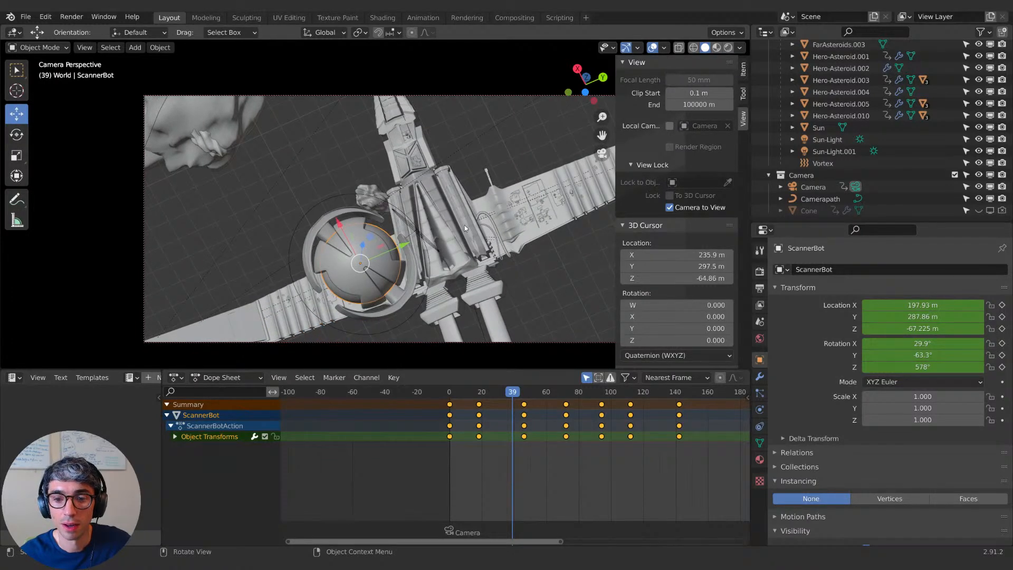
click(813, 187)
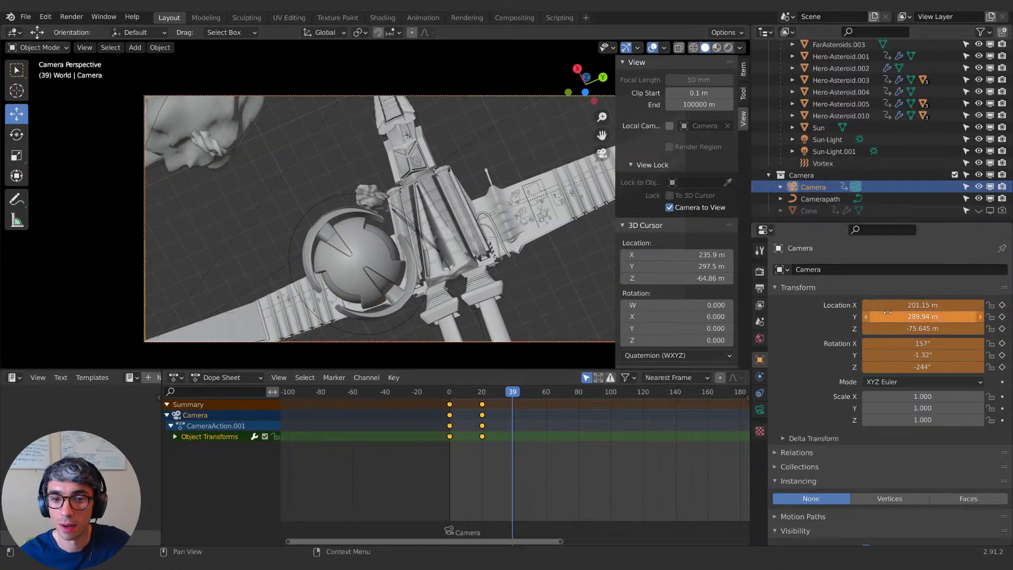
key(i)
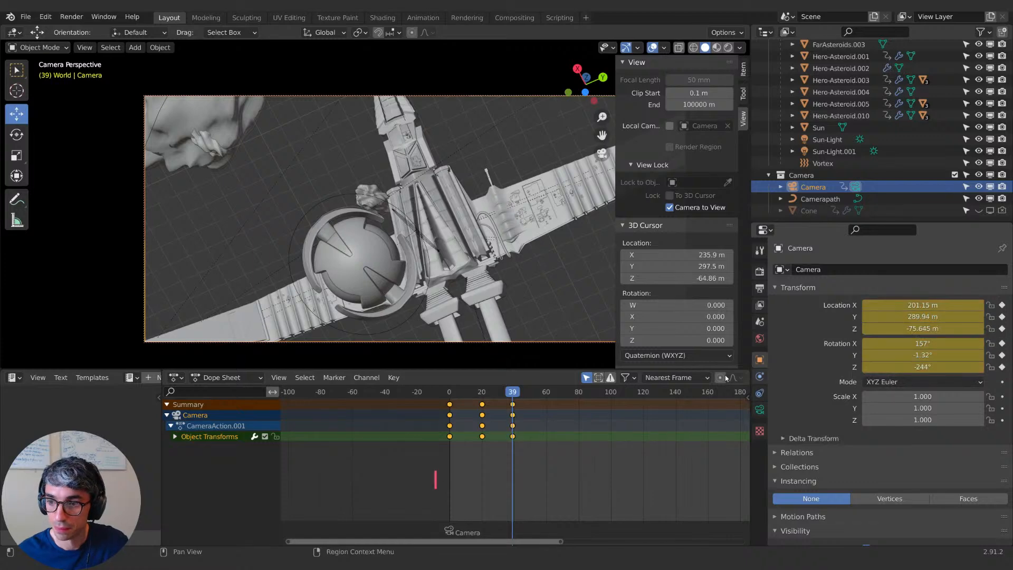
Step: At frame 56, orbit the camera around the ScannerBot to about 150°, -1.42°, -121° and keyframe its location and rotation
drag(511, 396, 540, 393)
middle_drag(534, 299, 419, 289)
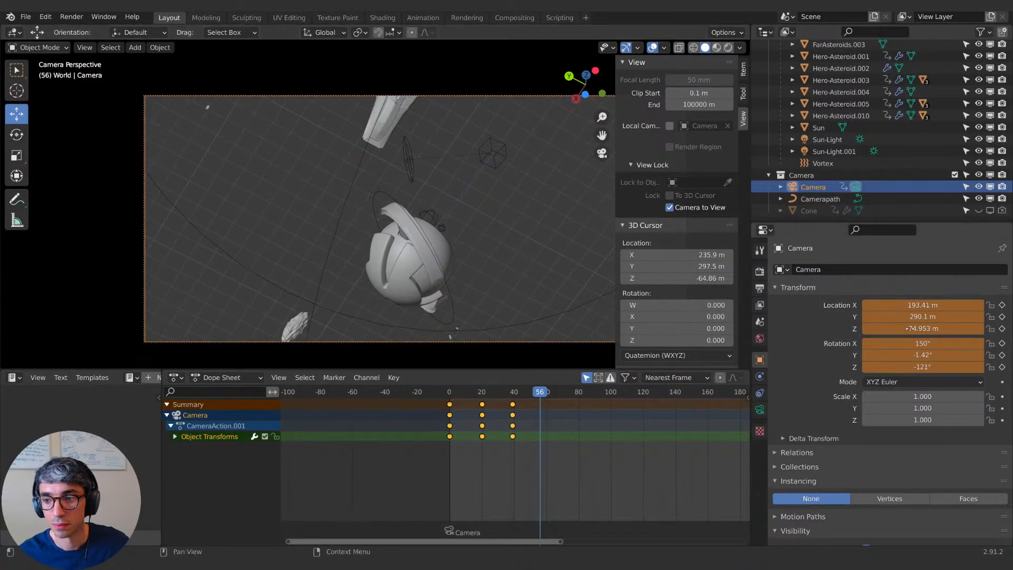
key(i)
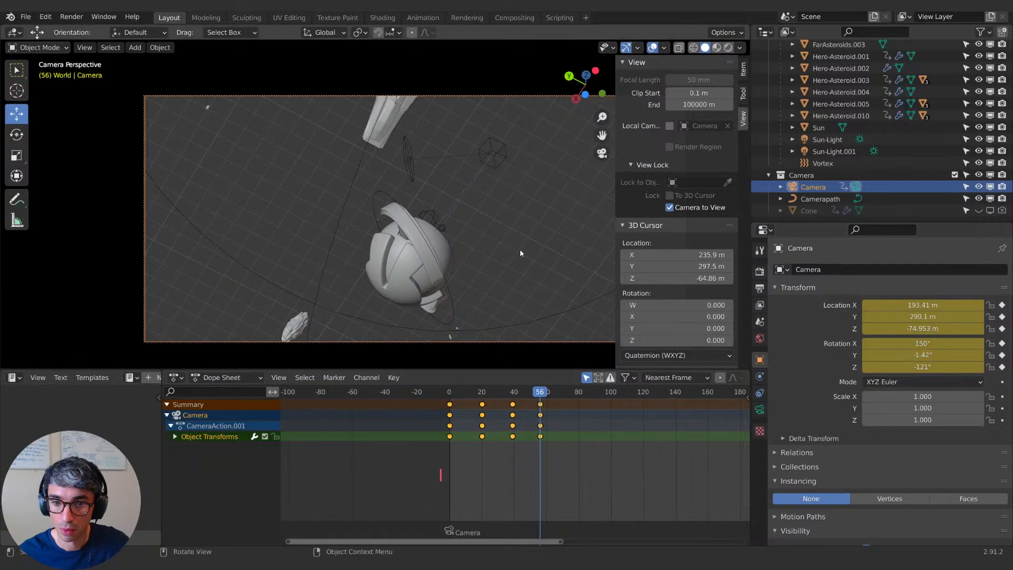
Step: At frame 72, pull the camera back to about X 181.14, Y 292.35, Z -81.817 m to frame ship and ScannerBot, and keyframe location and rotation
click(563, 394)
drag(563, 397, 565, 396)
middle_drag(577, 254, 528, 302)
scroll(528, 302, up, 2)
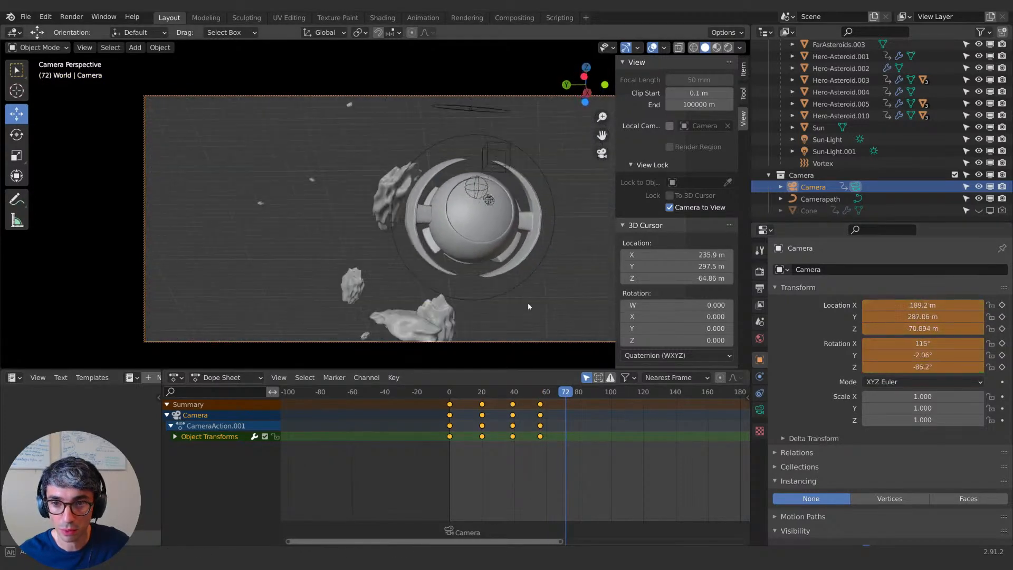
scroll(531, 268, down, 6)
shift+middle_drag(506, 248, 441, 275)
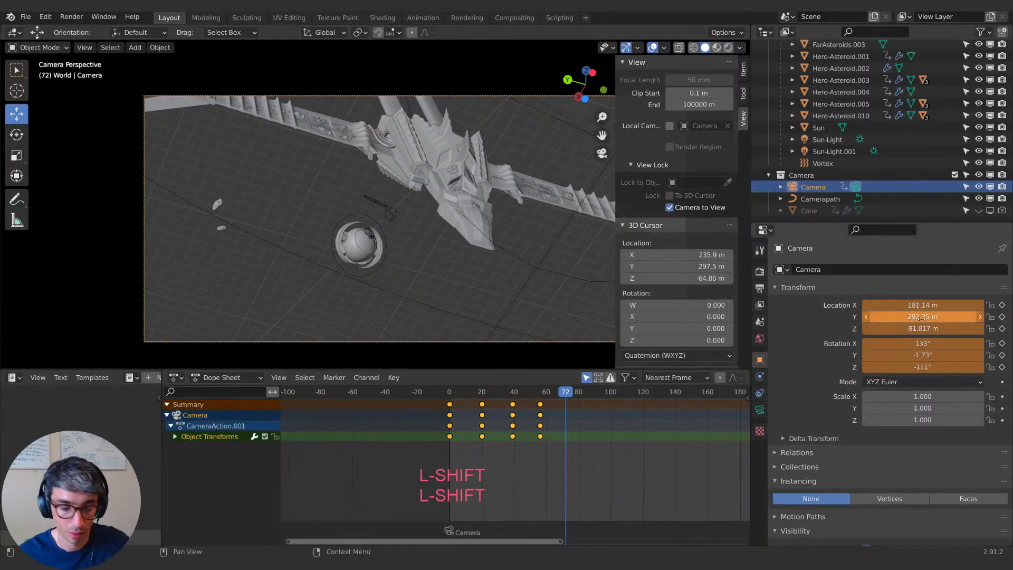
key(i)
Step: At frame 91, move the camera to about X 173.55, Y 282.51, Z -72.513 m in front of the ship and keyframe its location and rotation
key(shift+space)
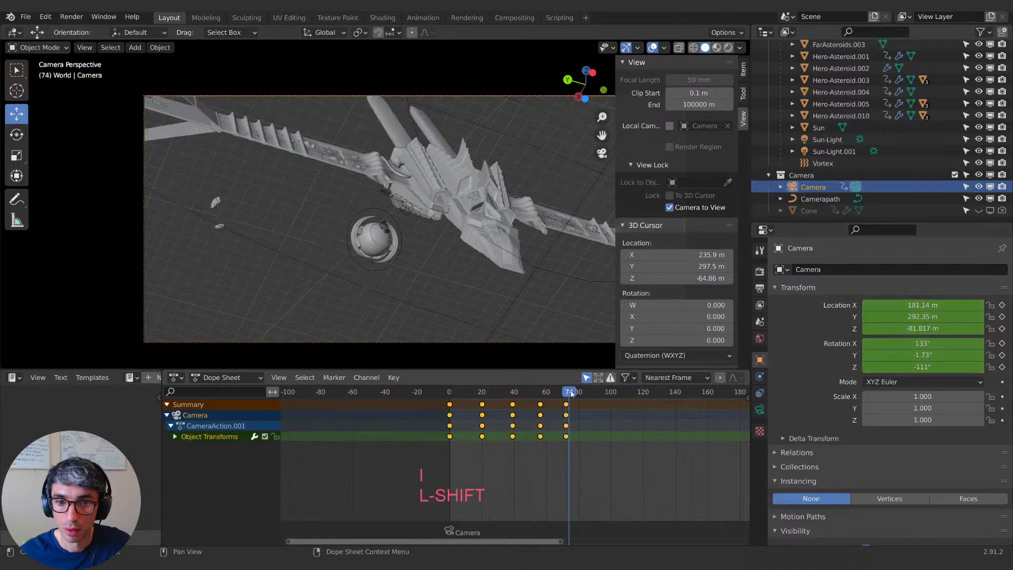
scroll(564, 279, down, 2)
shift+middle_drag(572, 259, 513, 251)
scroll(527, 232, down, 3)
shift+middle_drag(539, 214, 443, 274)
scroll(520, 261, up, 5)
scroll(508, 271, up, 1)
shift+middle_drag(508, 271, 483, 285)
scroll(426, 241, up, 2)
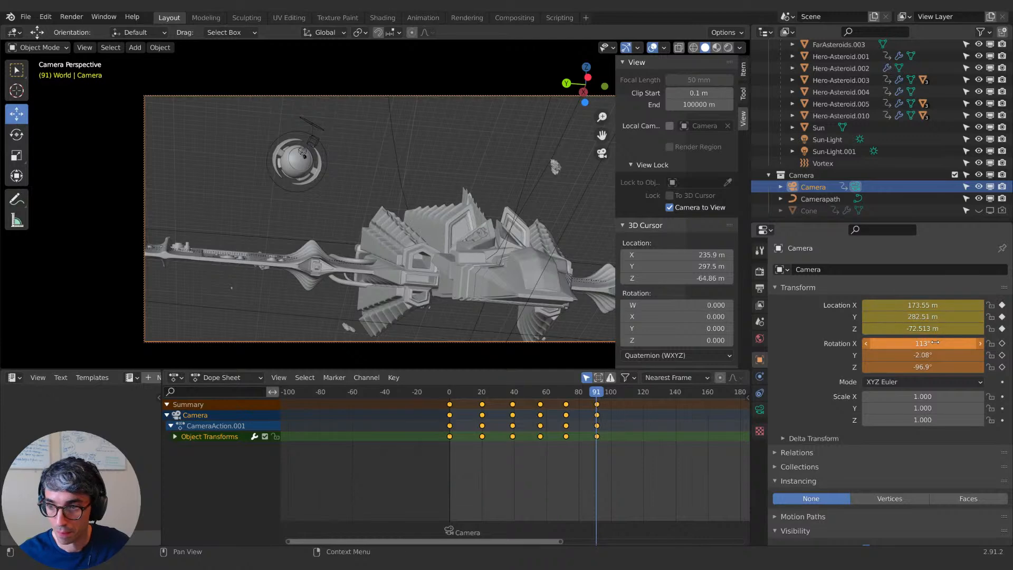
Step: At frame 104, face the hero ship head-on from about X 161.5, Y 278.95, Z -64.066 m and keyframe the camera's location and rotation
drag(602, 394, 617, 393)
middle_drag(560, 273, 488, 283)
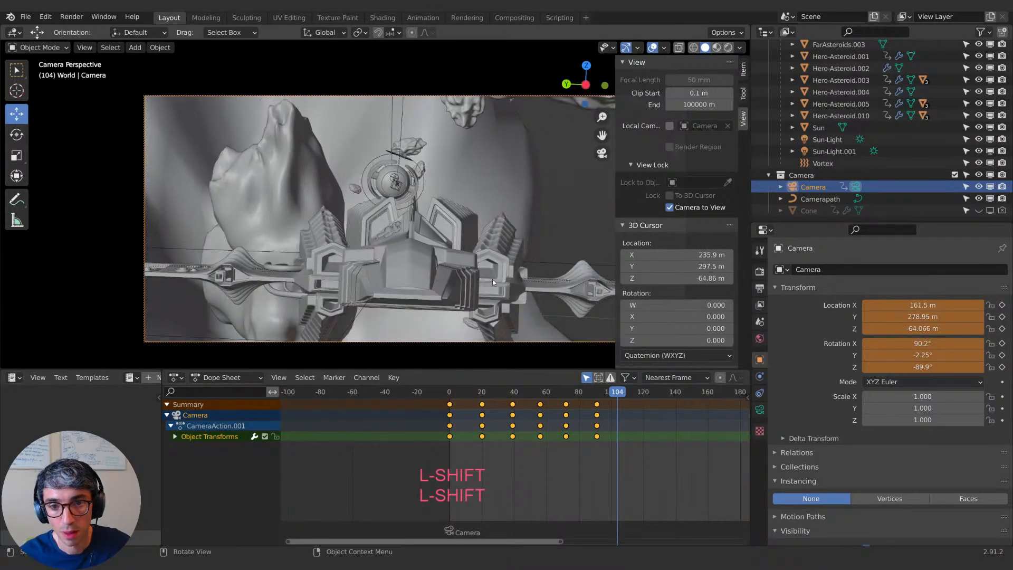
scroll(492, 279, down, 2)
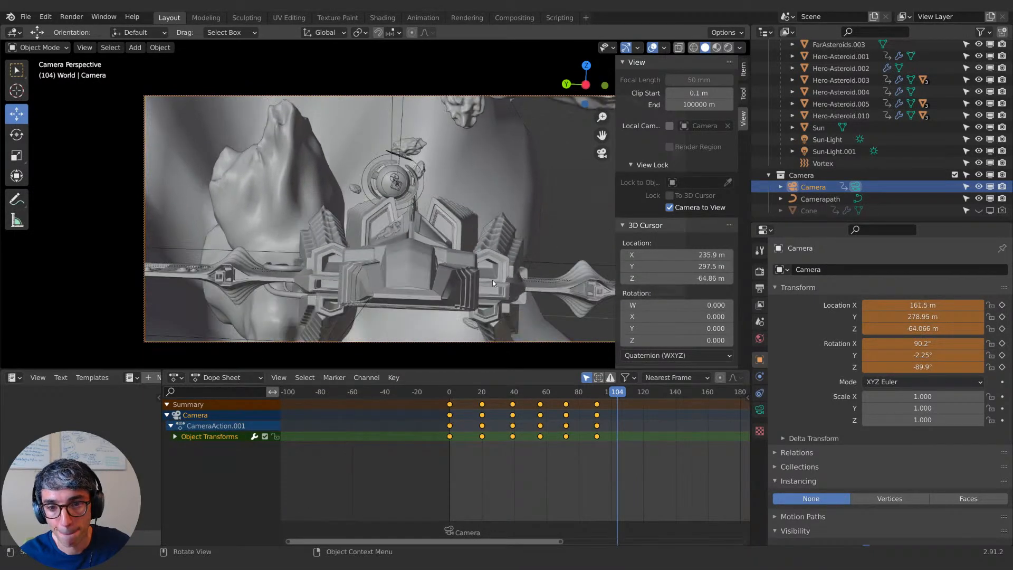
key(i)
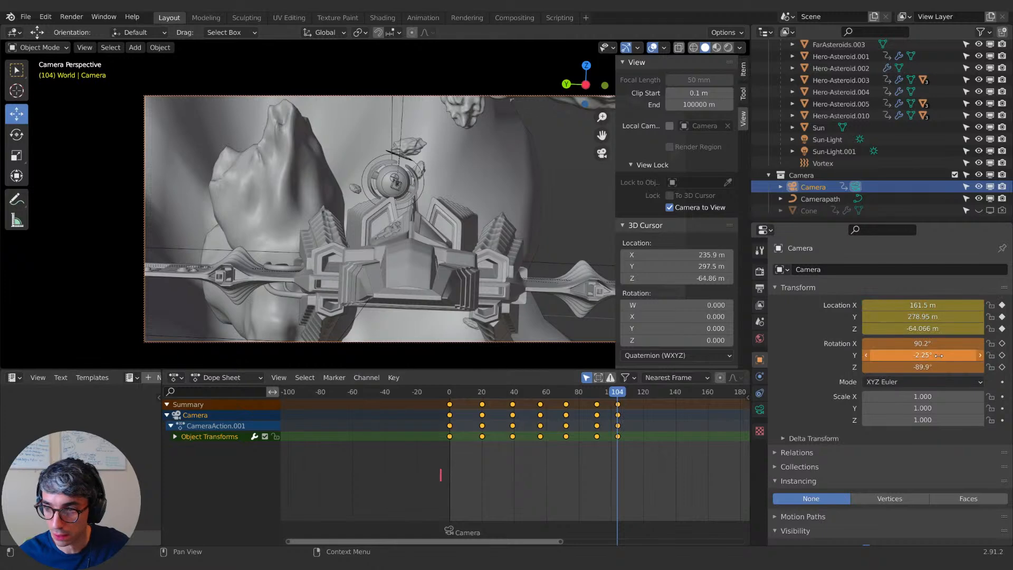
Step: At frame 118, move the camera to about X 154.88, Y 278.96, Z -62.821 m and keyframe its location and rotation
click(636, 393)
drag(635, 394, 640, 394)
scroll(507, 290, down, 2)
shift+middle_drag(508, 289, 532, 172)
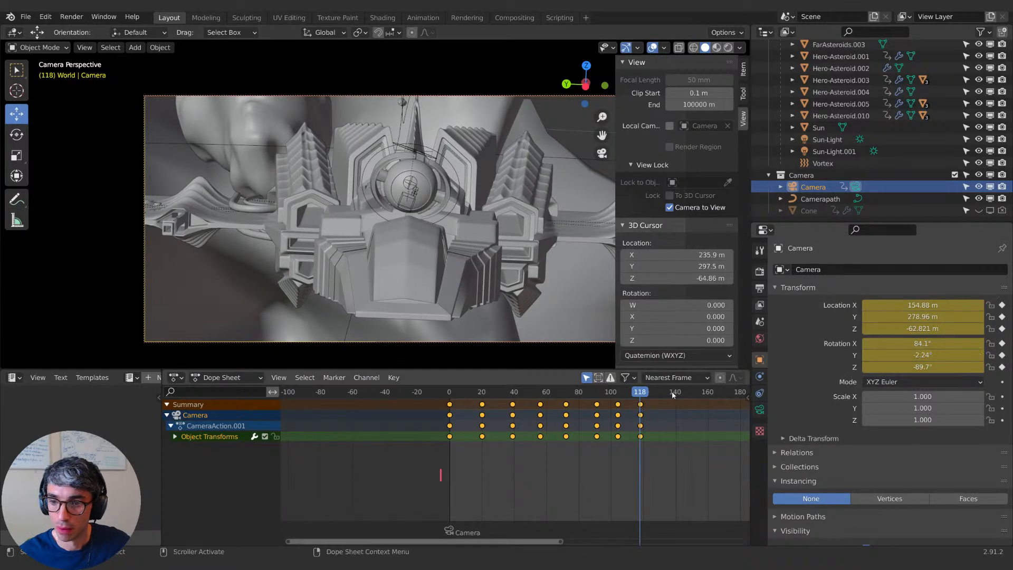
Step: At frame 142, pull the camera ahead of the ship to about X 137.39, Y 278.93, Z -62.611 m and keyframe its location and rotation
drag(642, 393, 678, 394)
scroll(483, 272, down, 2)
middle_drag(483, 269, 484, 273)
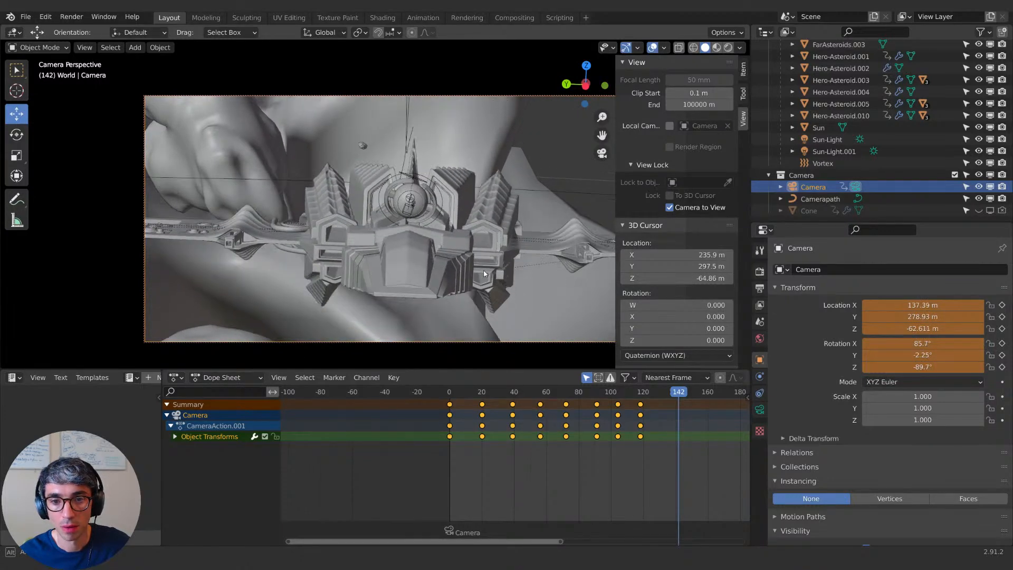
key(i)
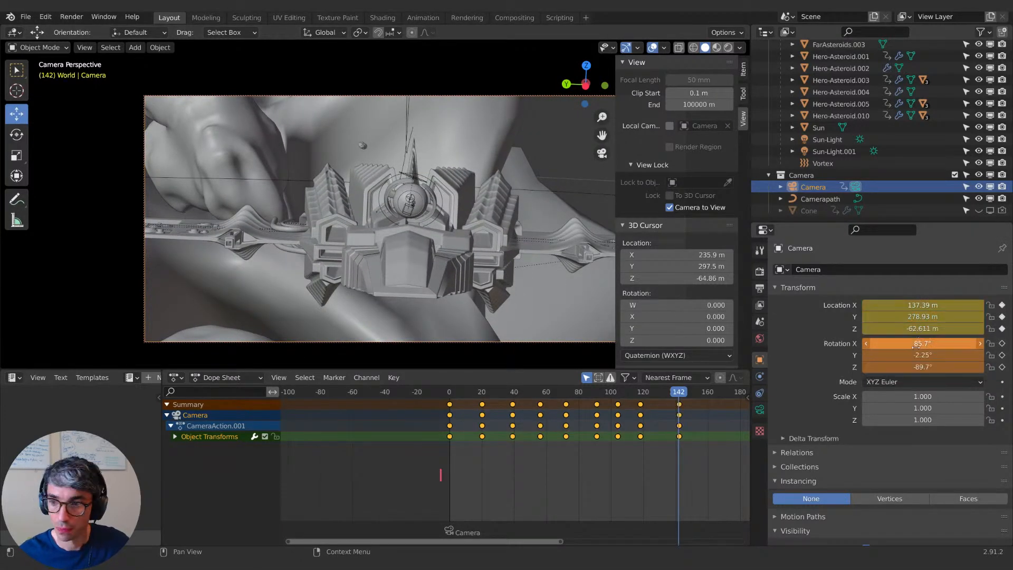
Step: Scrub back through the camera animation to frame 19 and add a Damped Track constraint to the camera, targeting the ScannerBot
drag(673, 395, 554, 393)
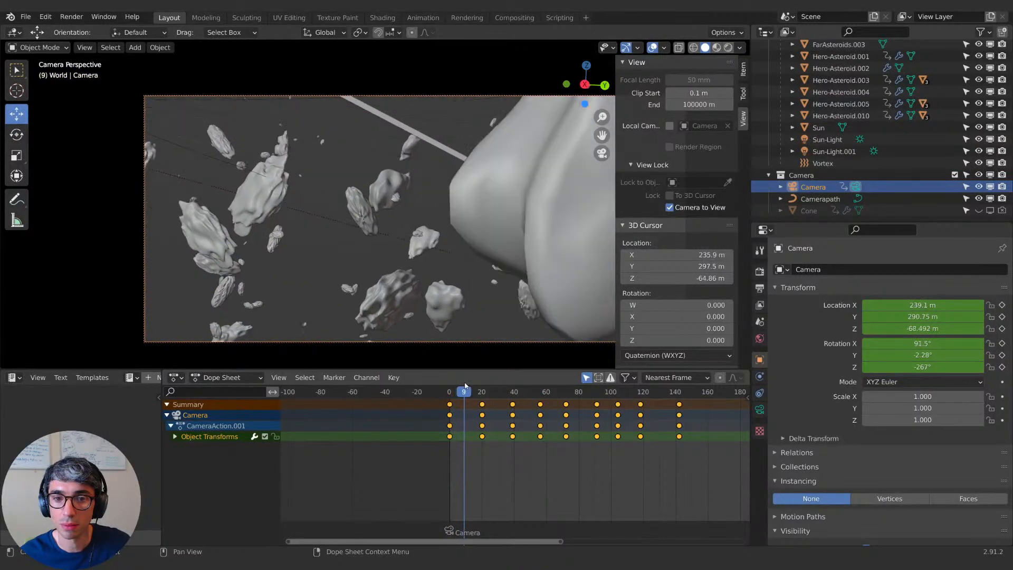
mouse_move(481, 387)
mouse_down()
mouse_move(621, 386)
mouse_move(481, 391)
mouse_up()
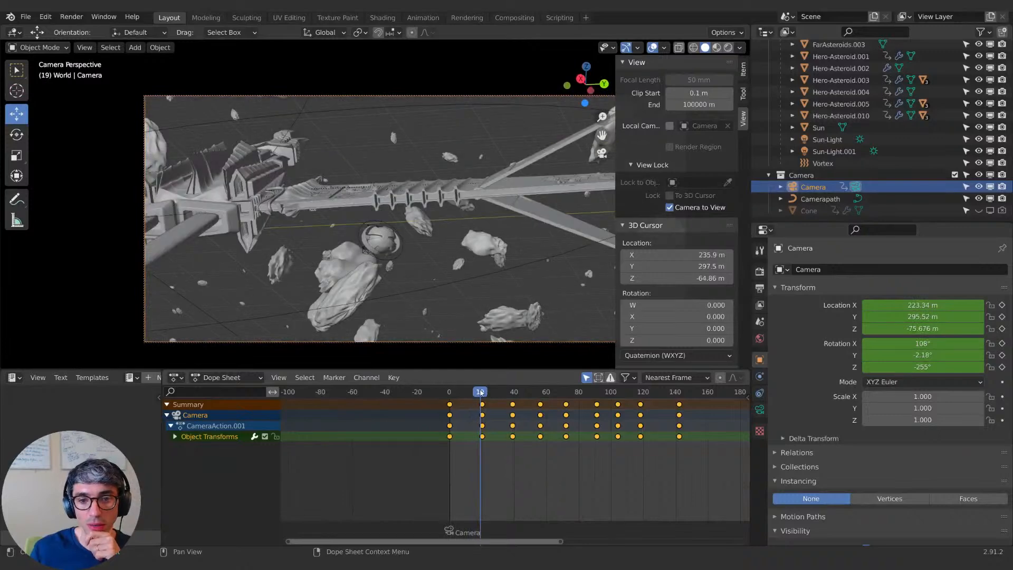
click(760, 393)
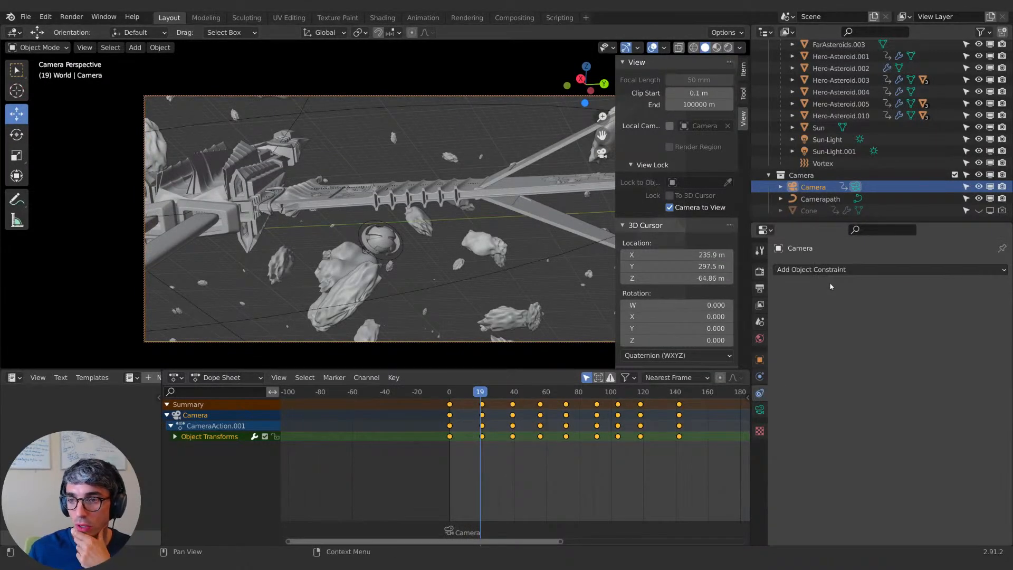
click(832, 270)
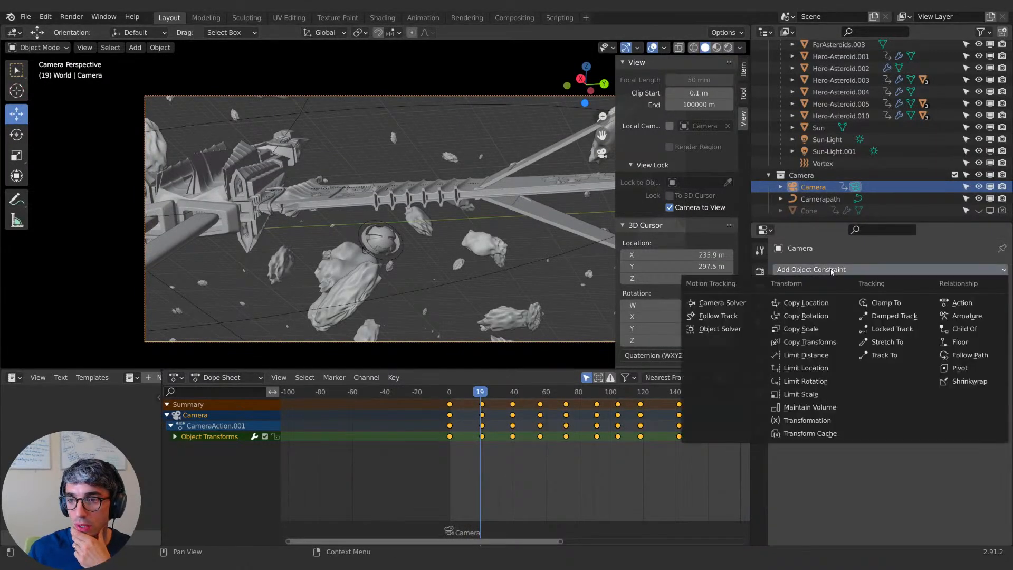
click(895, 316)
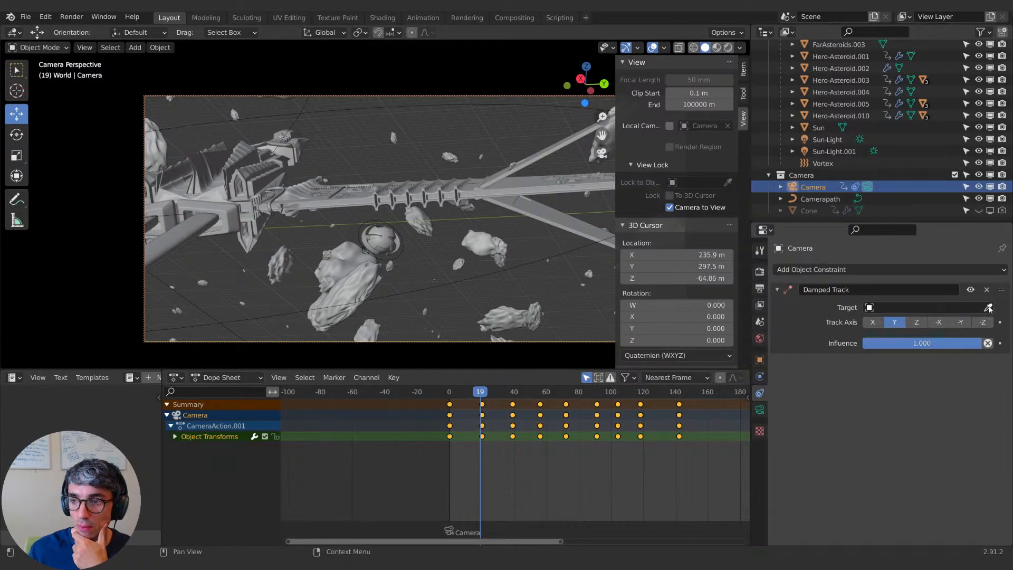
click(386, 237)
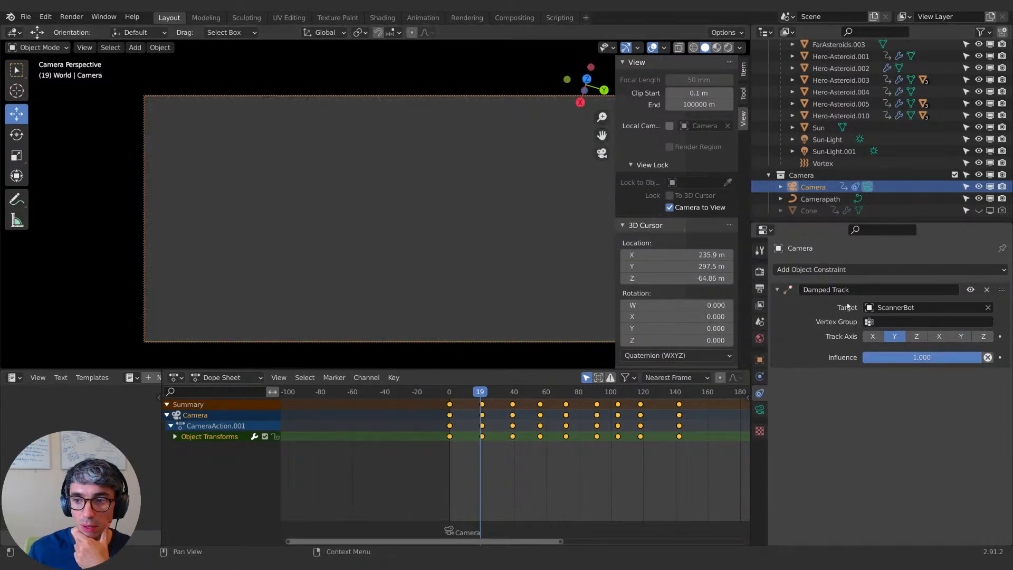
Step: Set the camera's Damped Track axis to -Z so it points at the ScannerBot
click(873, 337)
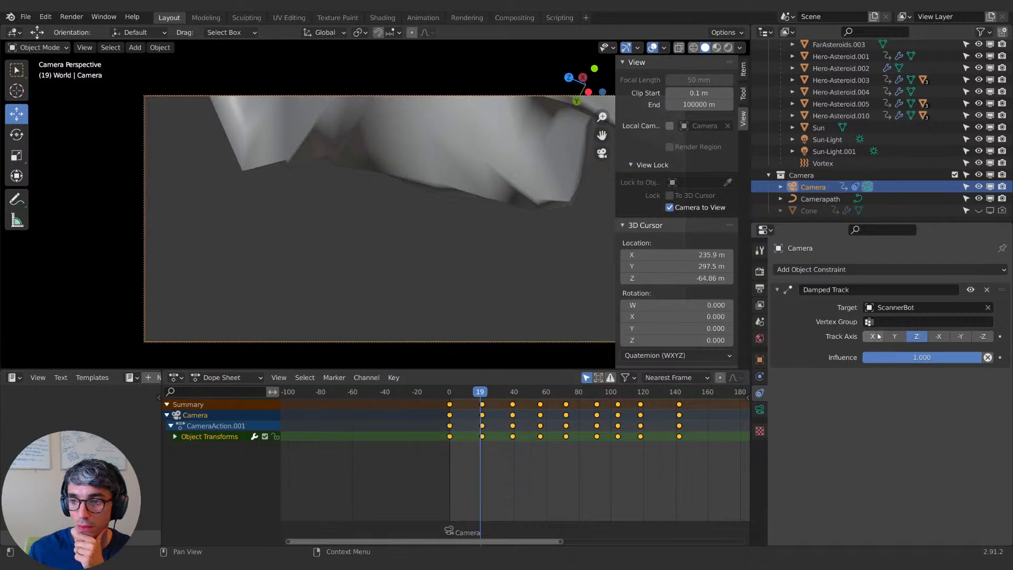
click(916, 336)
click(939, 336)
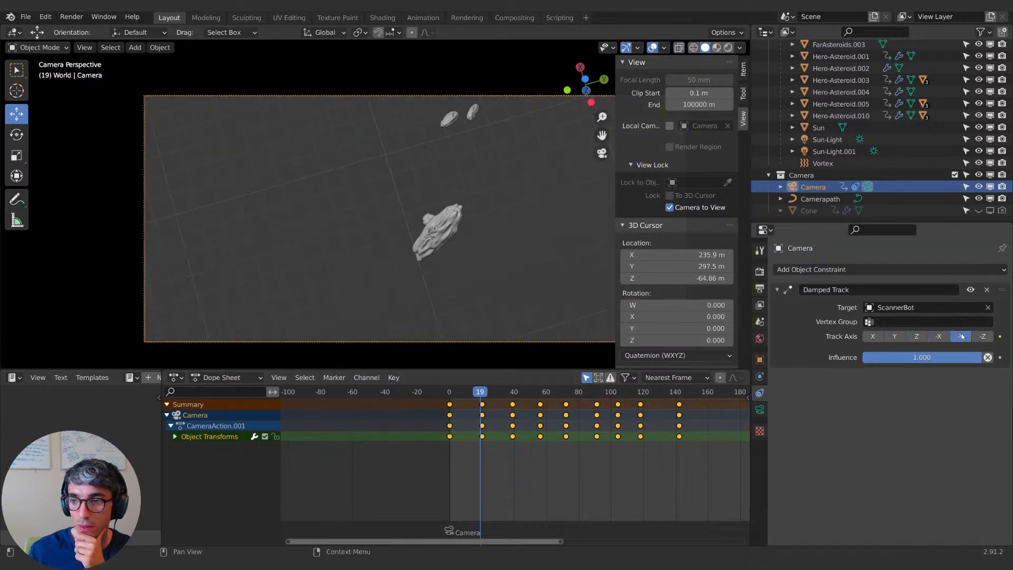
click(982, 336)
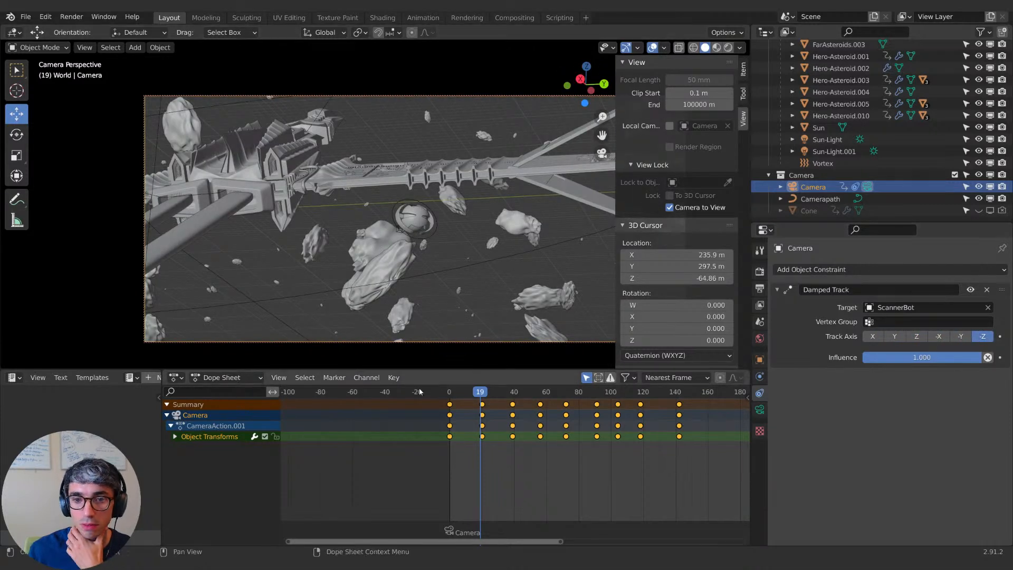
Step: Compare the framing around frames 19 to 22 and set the Damped Track influence to 0.861
mouse_move(477, 389)
mouse_down()
mouse_move(464, 391)
mouse_move(482, 400)
mouse_up()
drag(981, 357, 905, 359)
mouse_move(484, 393)
mouse_down()
mouse_move(462, 394)
mouse_move(485, 394)
mouse_up()
drag(904, 357, 965, 358)
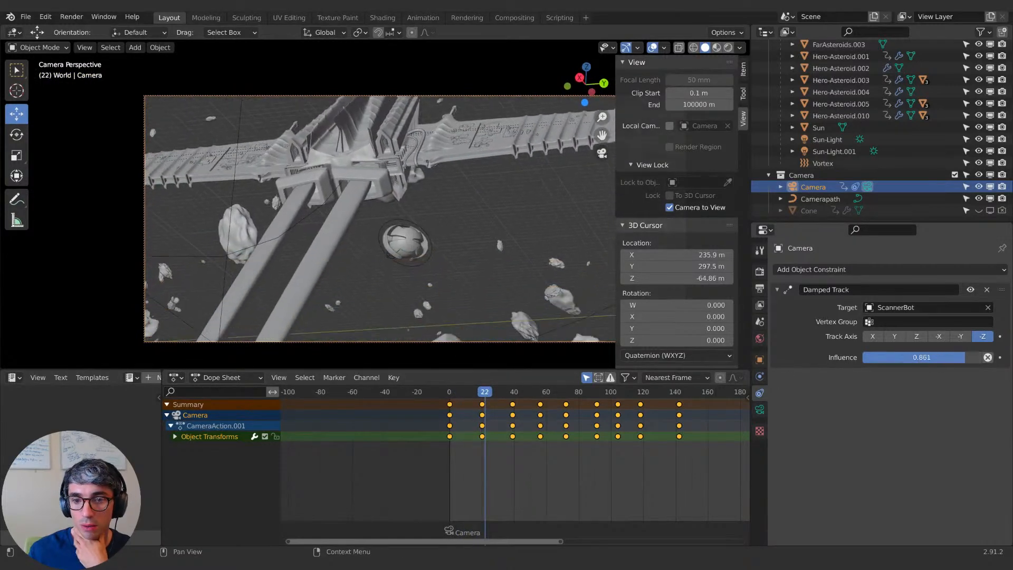
Step: Scrub through the tracked camera shot, and play it from frame 0 to about frame 161 to check the framing
drag(486, 394, 507, 393)
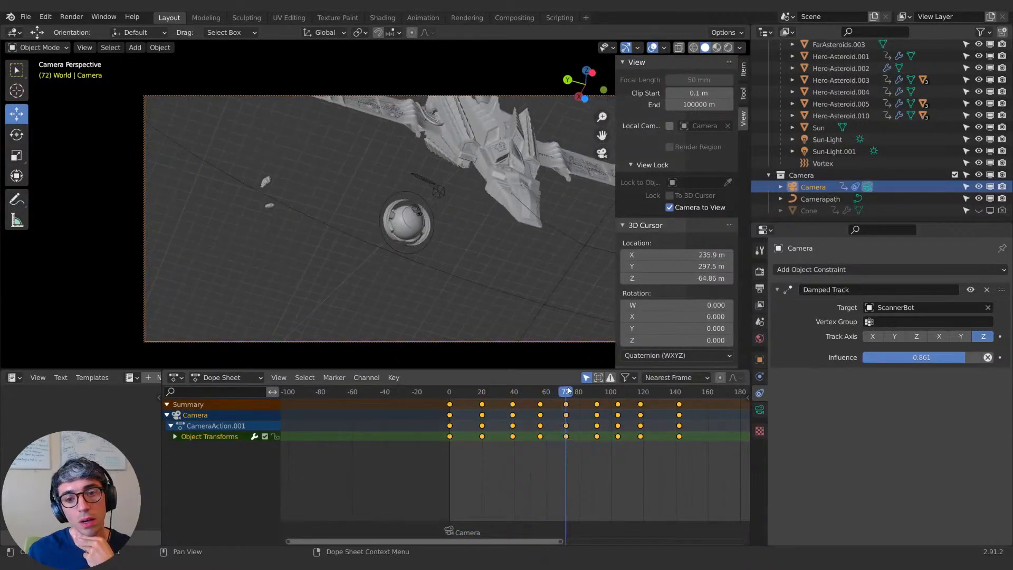
mouse_move(600, 391)
mouse_down()
mouse_move(635, 390)
mouse_move(612, 391)
mouse_up()
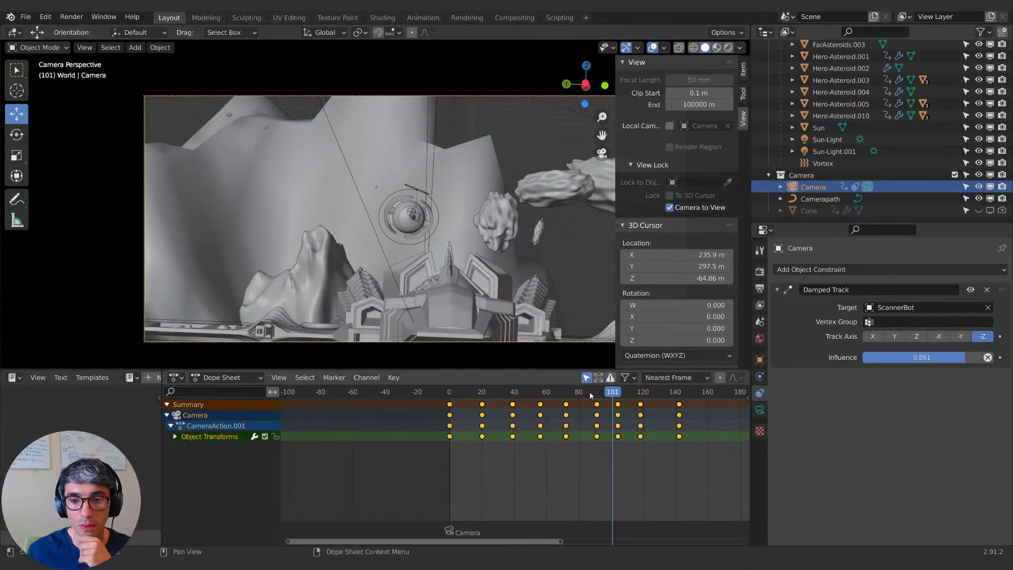
drag(611, 393, 438, 392)
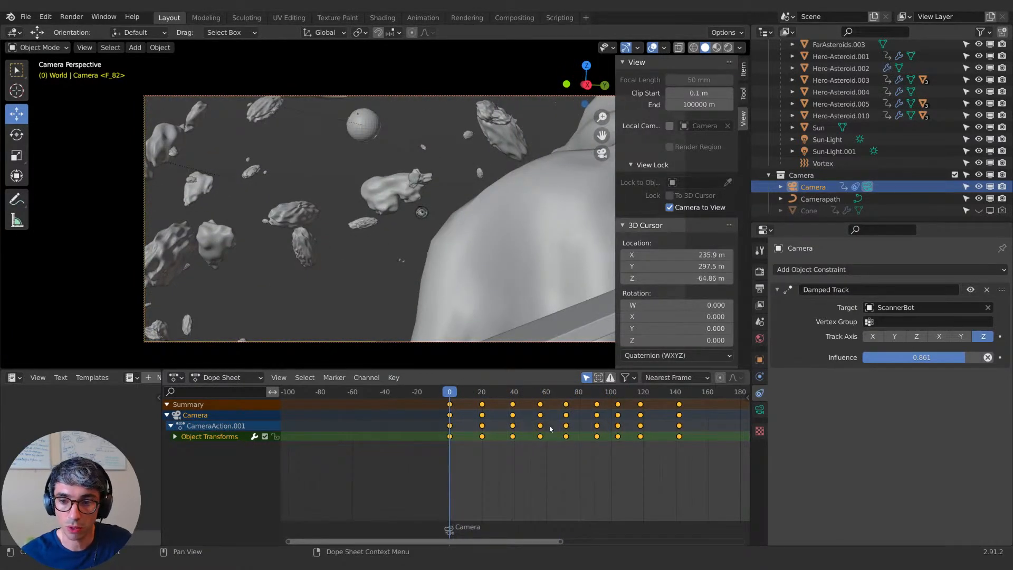
ctrl+scroll(528, 418, right, 5)
key(space)
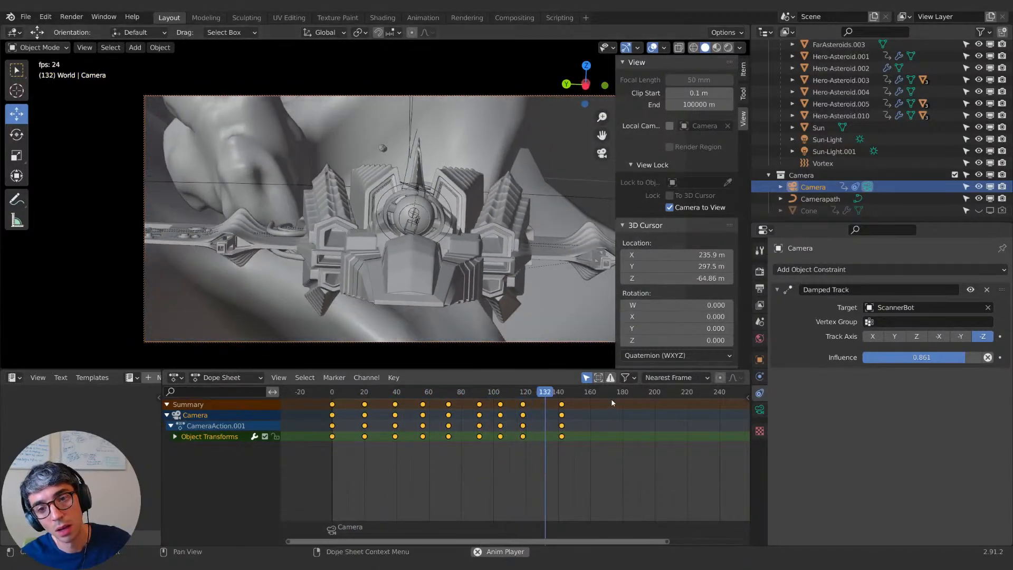
key(space)
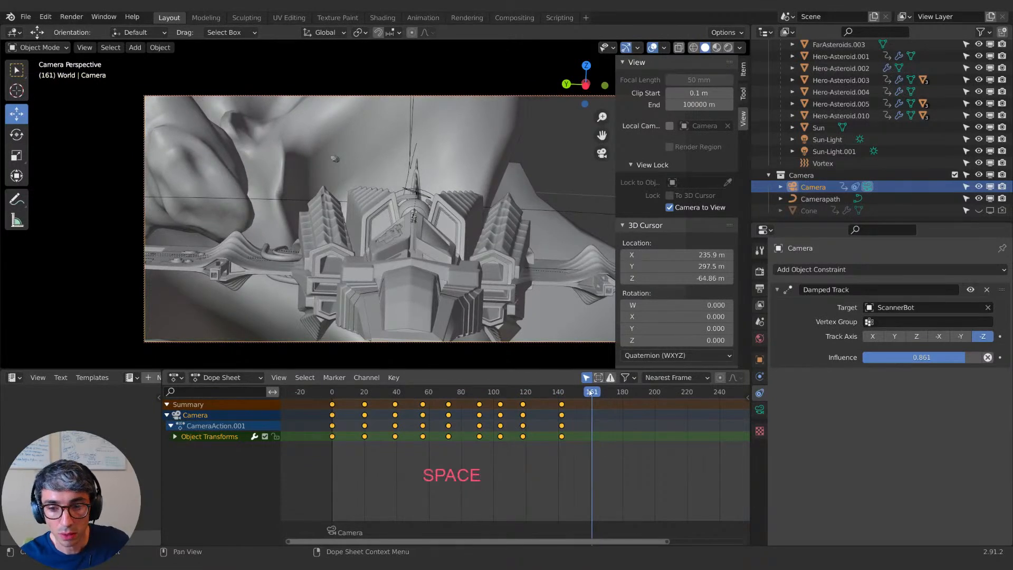
Step: Return to the start and replay the camera move up to about frame 112 to judge how it follows the ScannerBot
drag(593, 393, 363, 366)
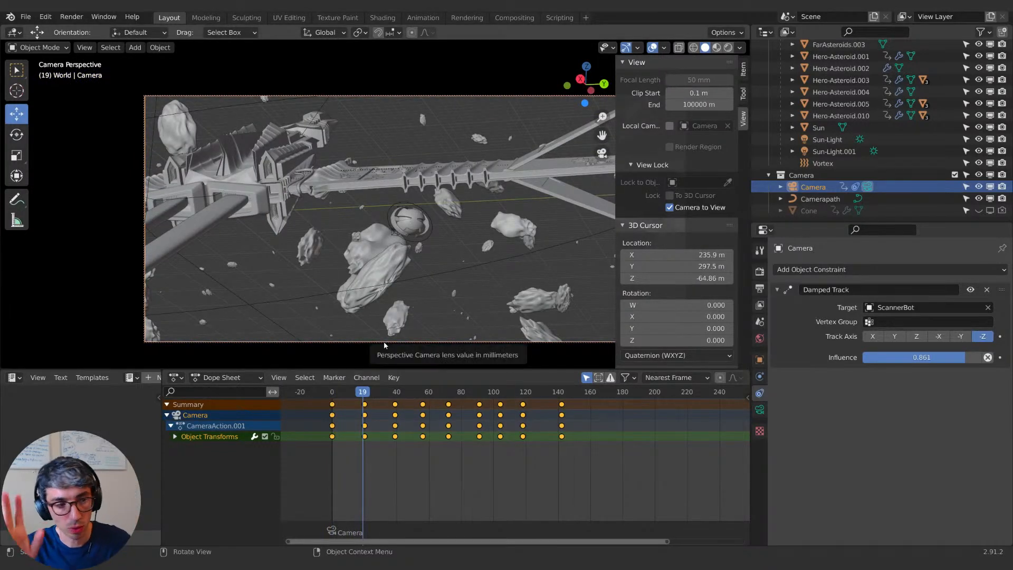
key(space)
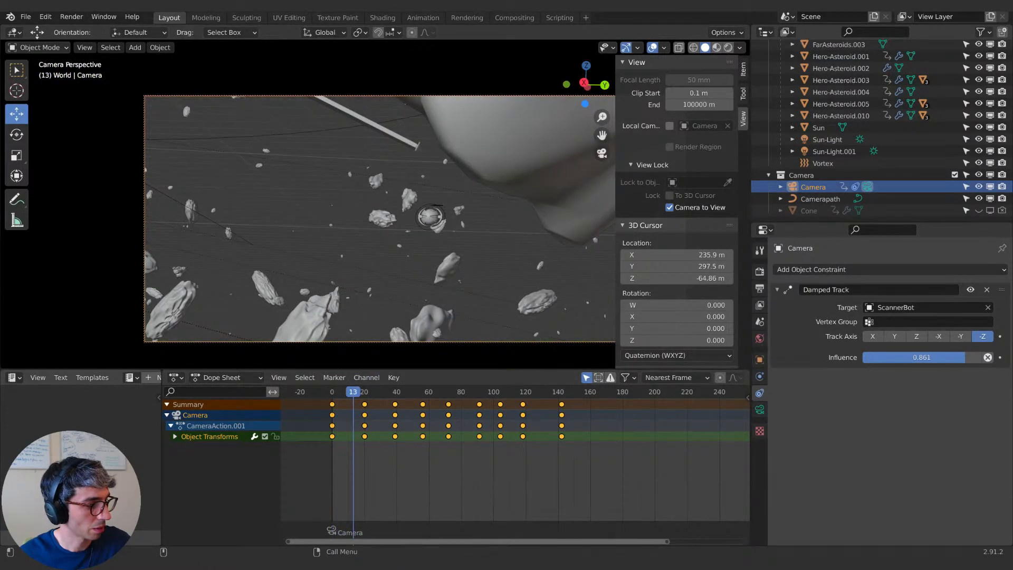
click(338, 496)
key(space)
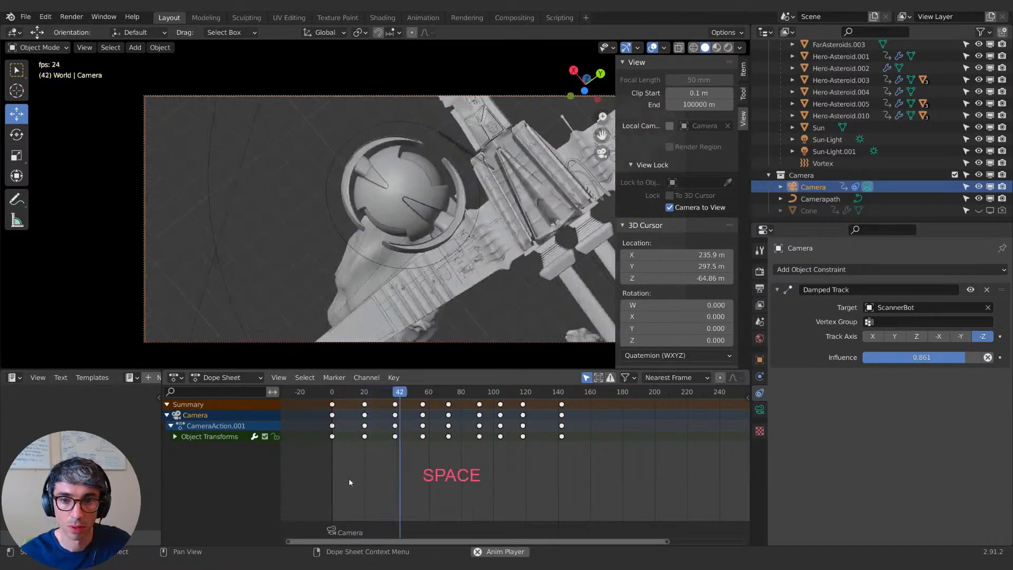
key(space)
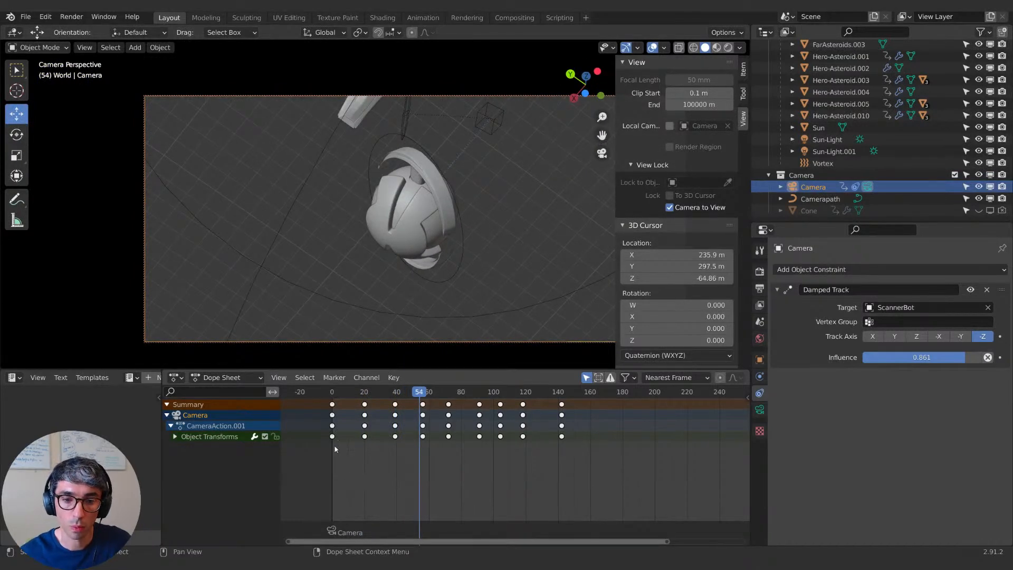
click(331, 395)
key(space)
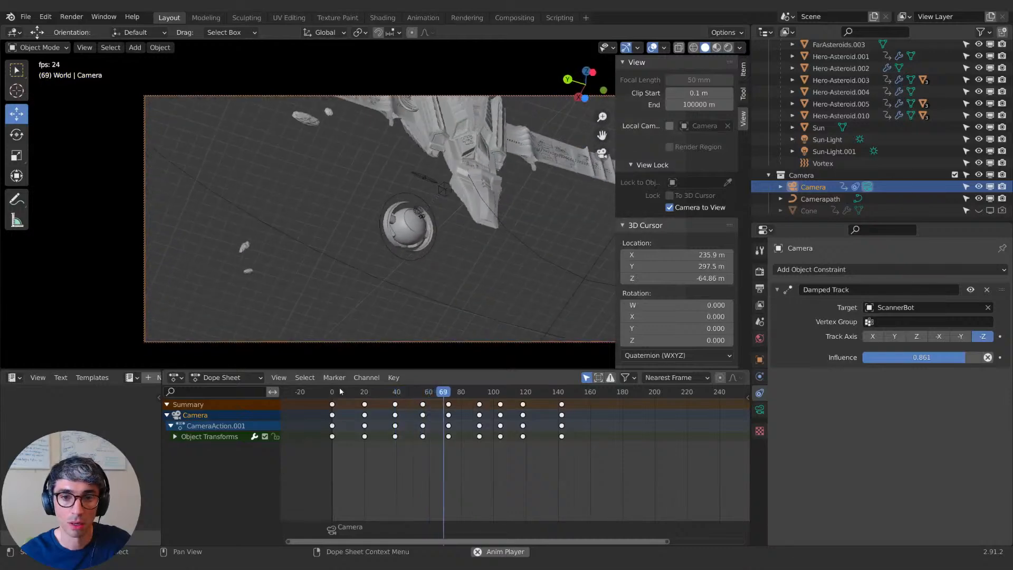
key(space)
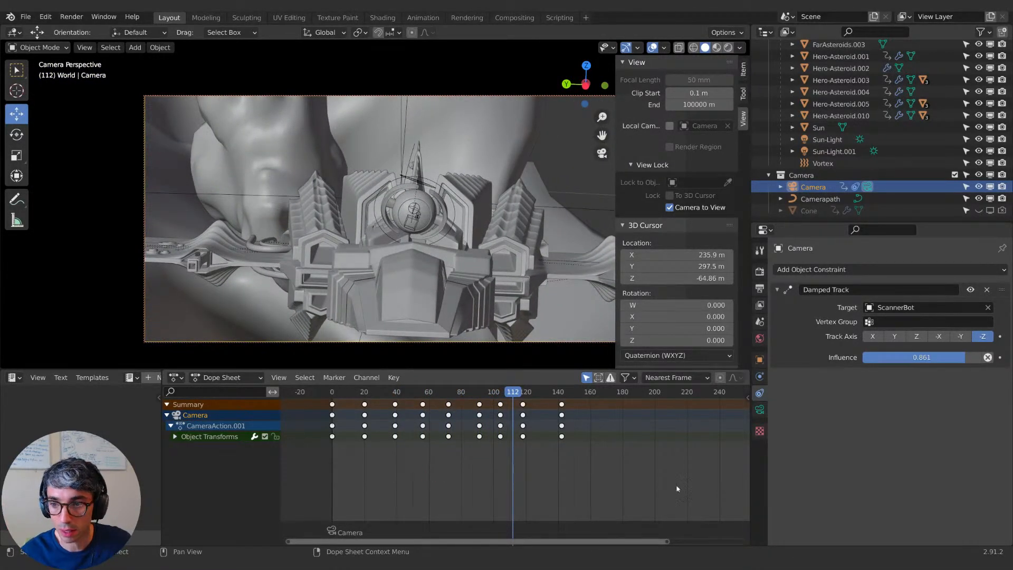
Step: Set the camera's focal length to 80 mm
click(759, 409)
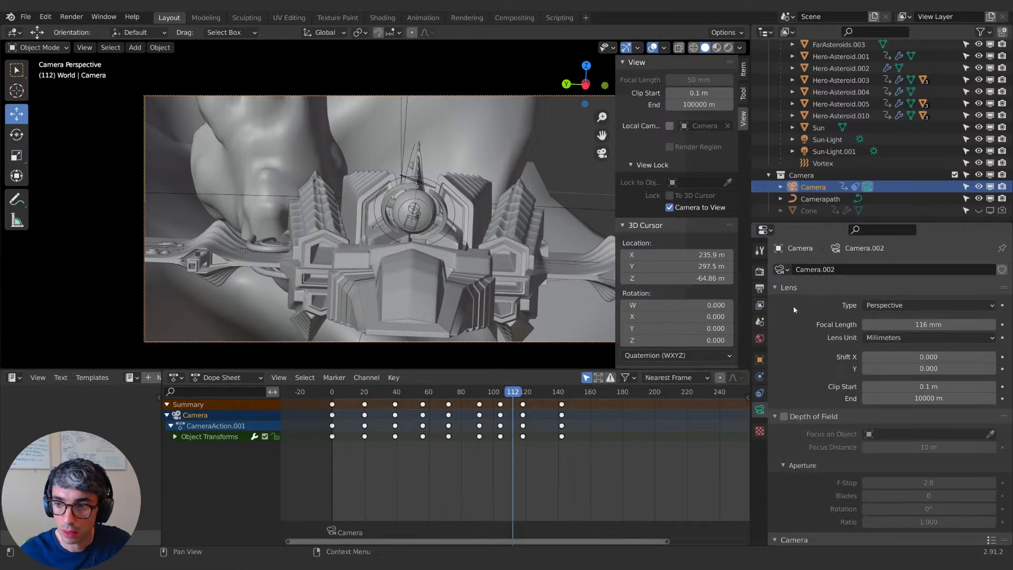
drag(928, 325, 881, 324)
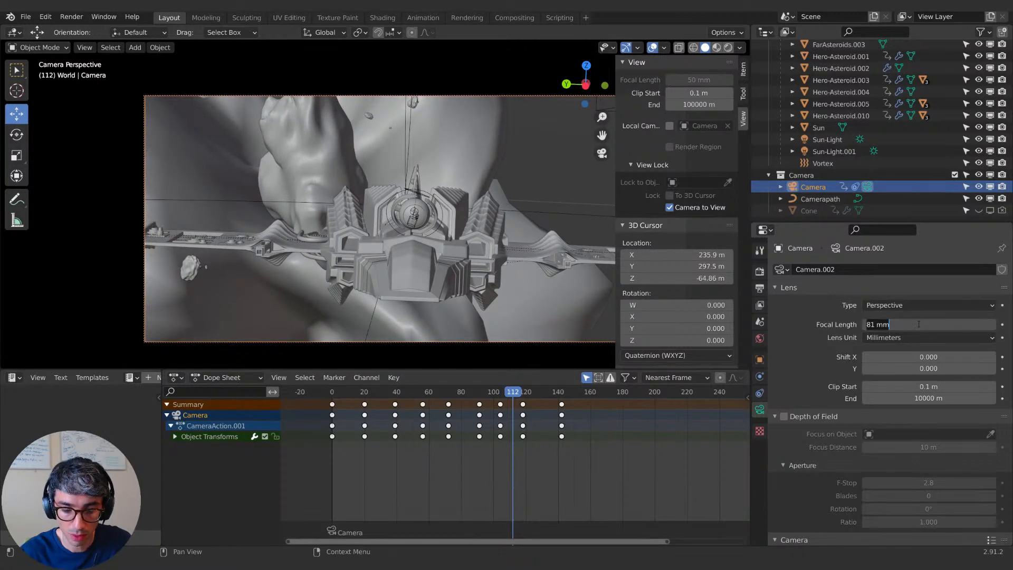
key(Return)
Step: Play back the shot with the wider lens and scrub around frames 20 to 40 to review the ScannerBot's motion
key(space)
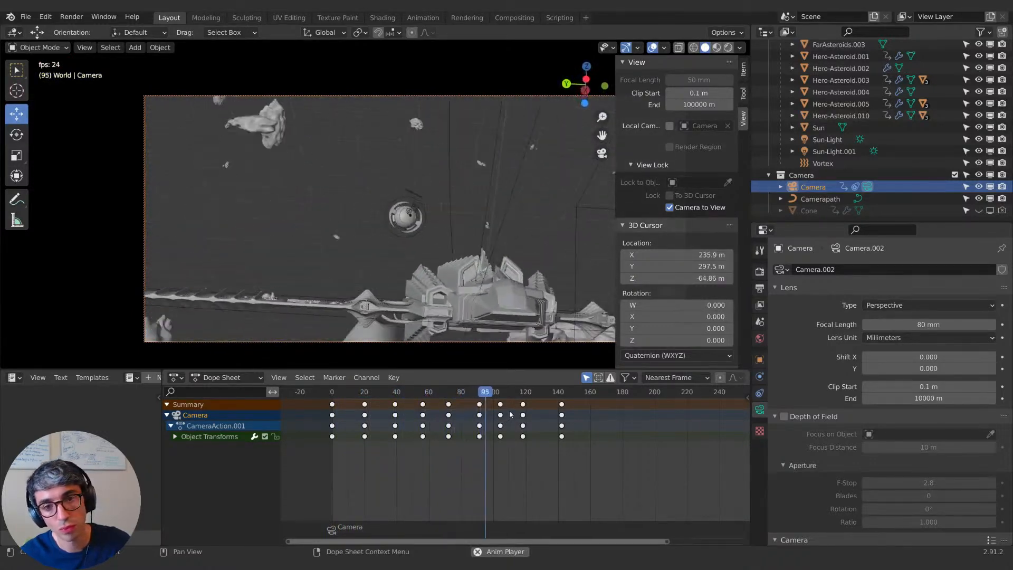
key(space)
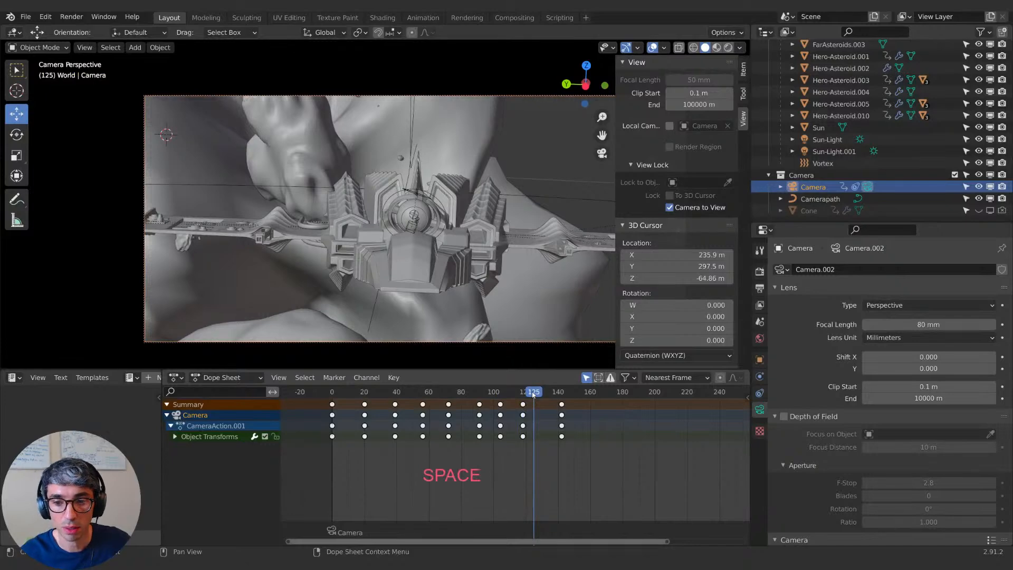
drag(534, 394, 337, 397)
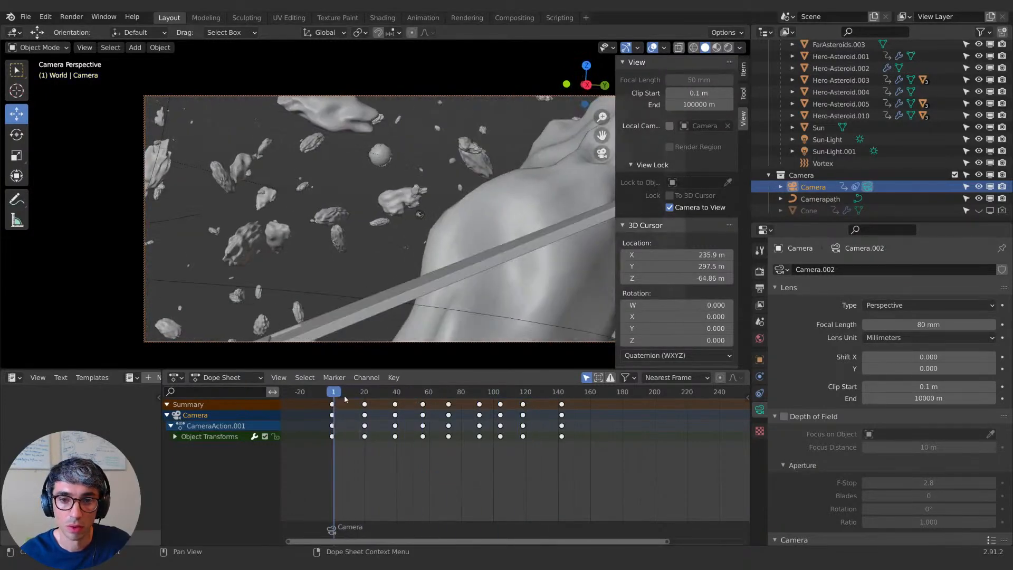
key(space)
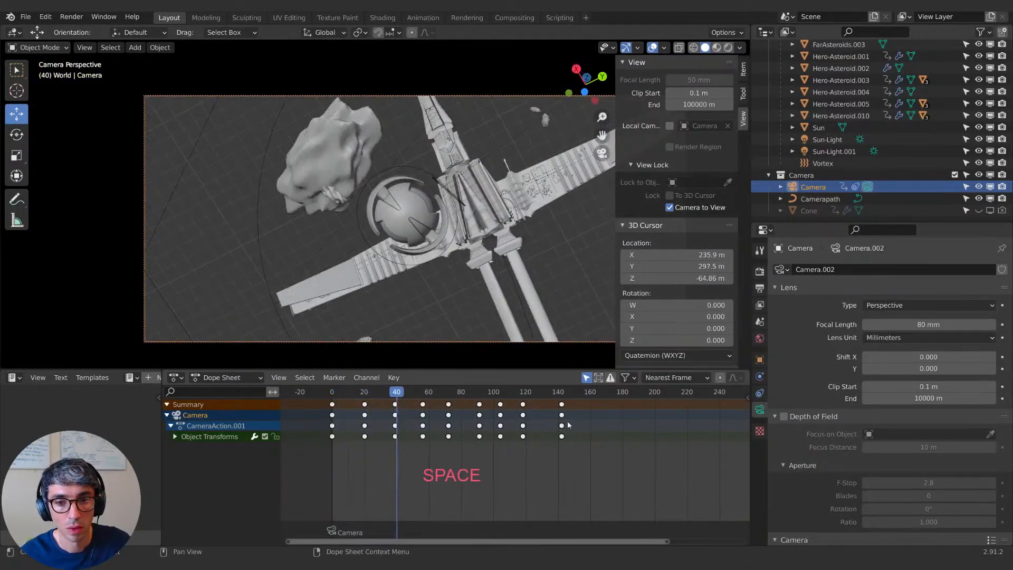
drag(383, 395, 368, 394)
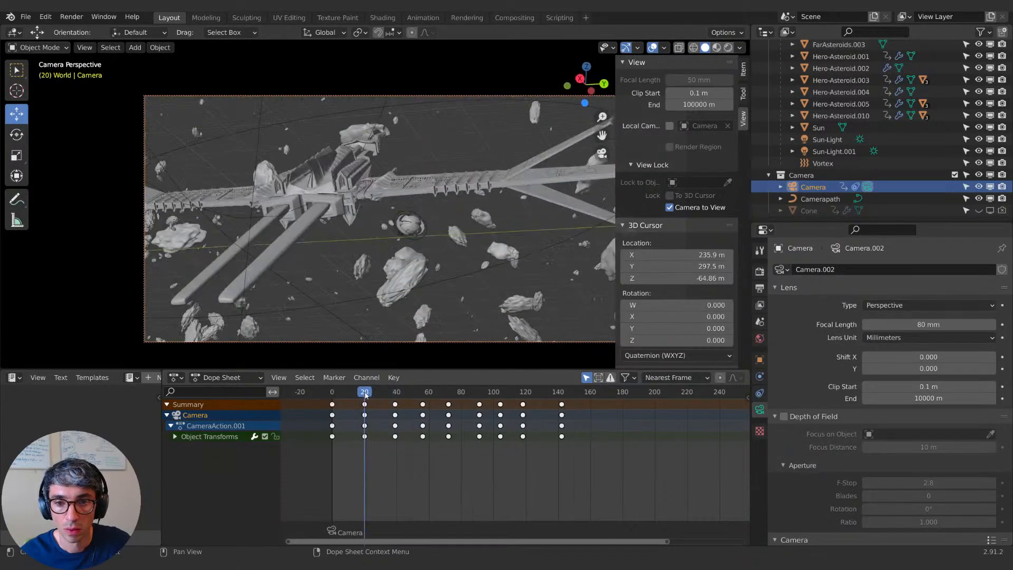
Step: Duplicate the ScannerBot's first two Z Euler Rotation keyframes and place the copies at about frames 22 and 40
click(410, 245)
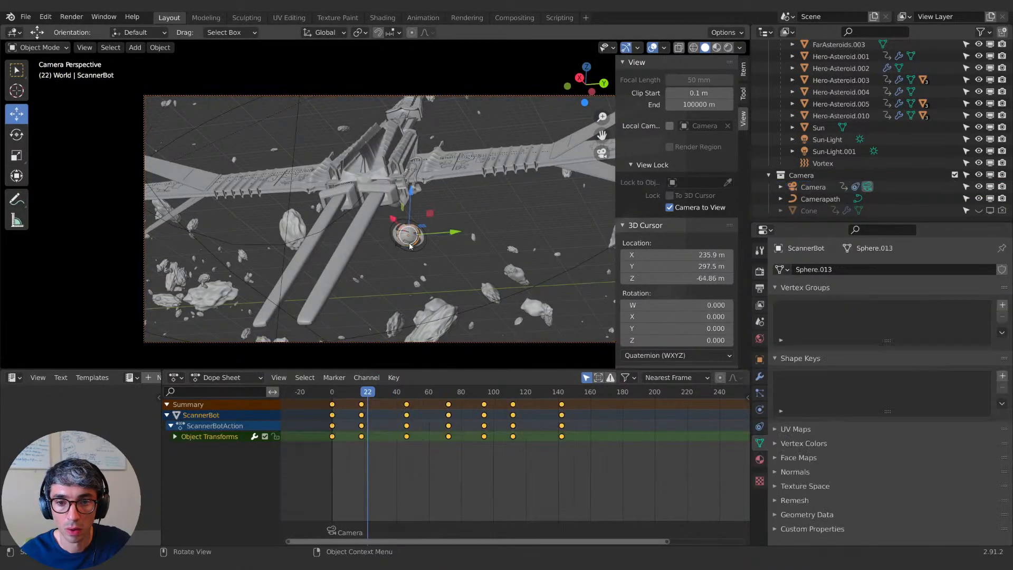
click(411, 255)
click(411, 255)
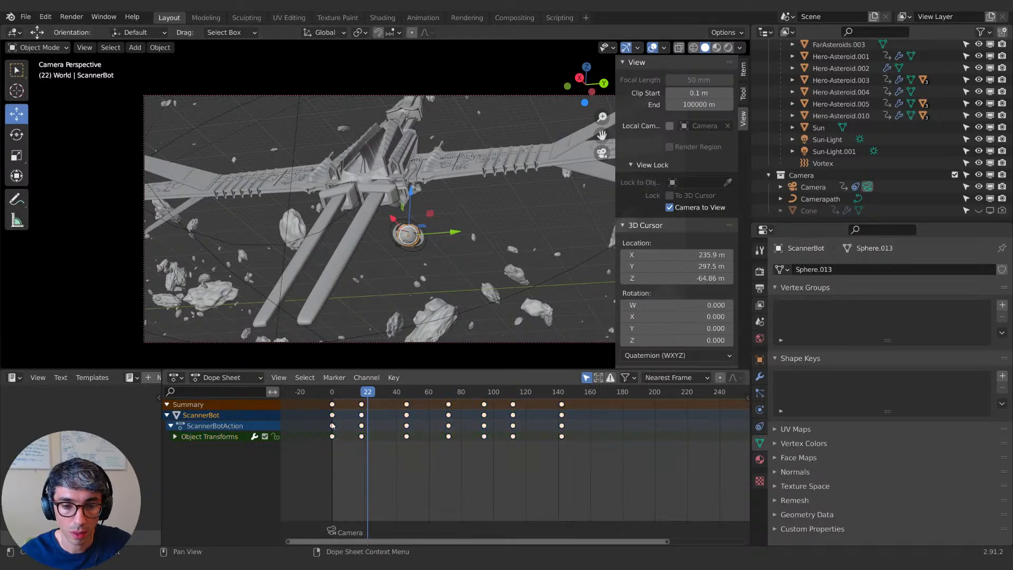
click(175, 437)
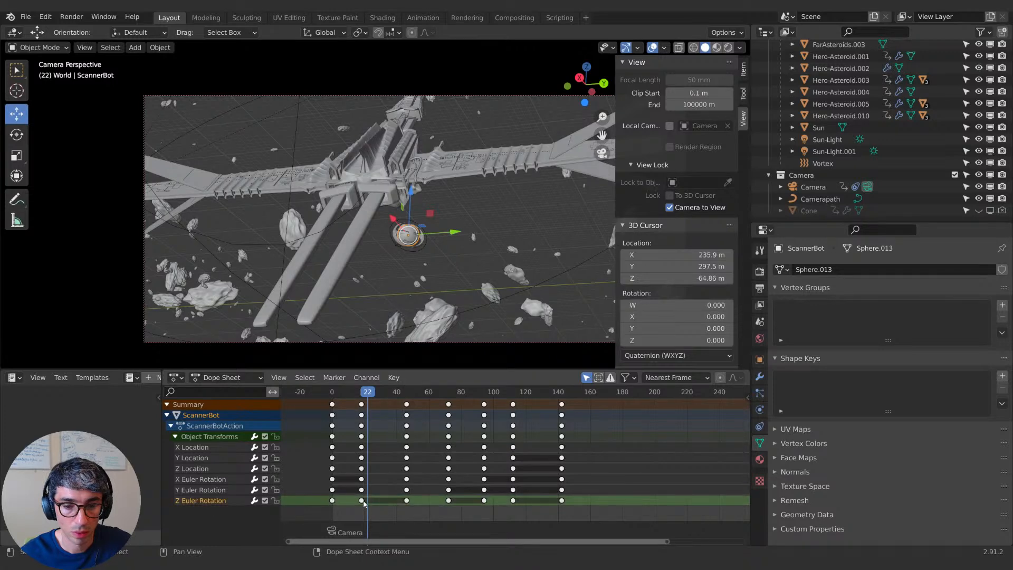
key(g)
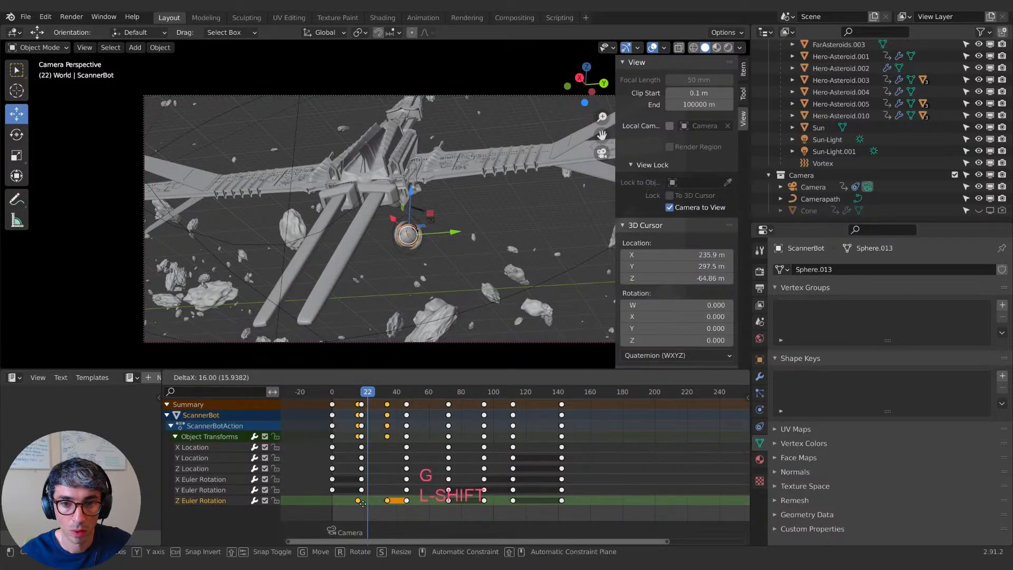
click(371, 502)
Step: Collapse the ScannerBot's transform channels and, at frame 72, stretch its keyframes from there onward in time
drag(368, 391, 476, 390)
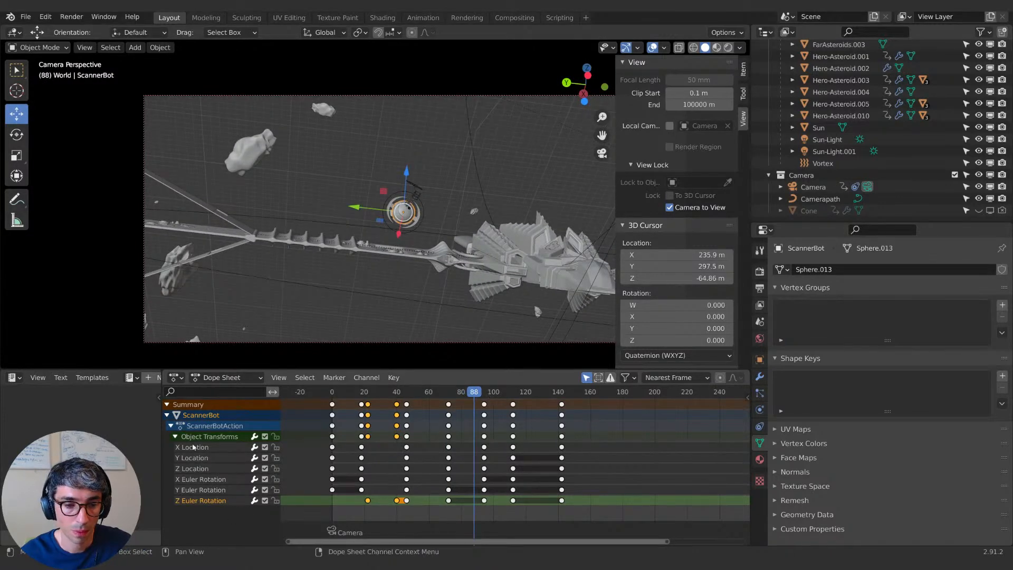
click(175, 436)
drag(477, 400, 450, 396)
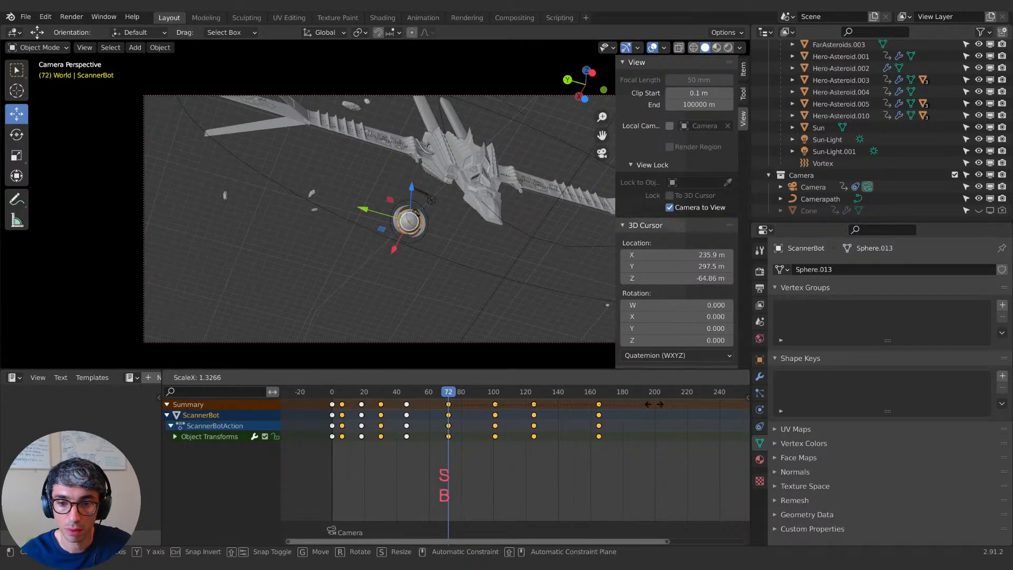
key(Escape)
drag(580, 410, 587, 410)
key(s)
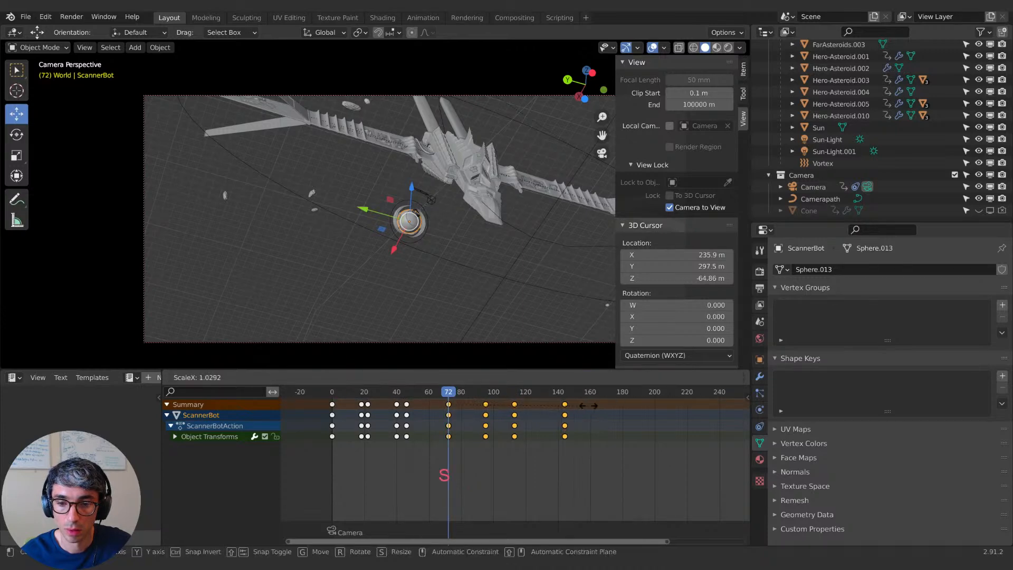
click(624, 407)
Step: Compress the ScannerBot's selected later keyframes in time and shift them to run from about frame 61 to 110
mouse_move(449, 394)
mouse_down()
mouse_move(480, 396)
mouse_move(414, 392)
mouse_move(460, 396)
mouse_up()
key(s)
click(578, 415)
key(s)
click(535, 420)
key(g)
click(446, 408)
Step: Try shifting the selected ScannerBot keyframes to start at about frame 77, and undo the shifts
key(g)
click(461, 397)
key(g)
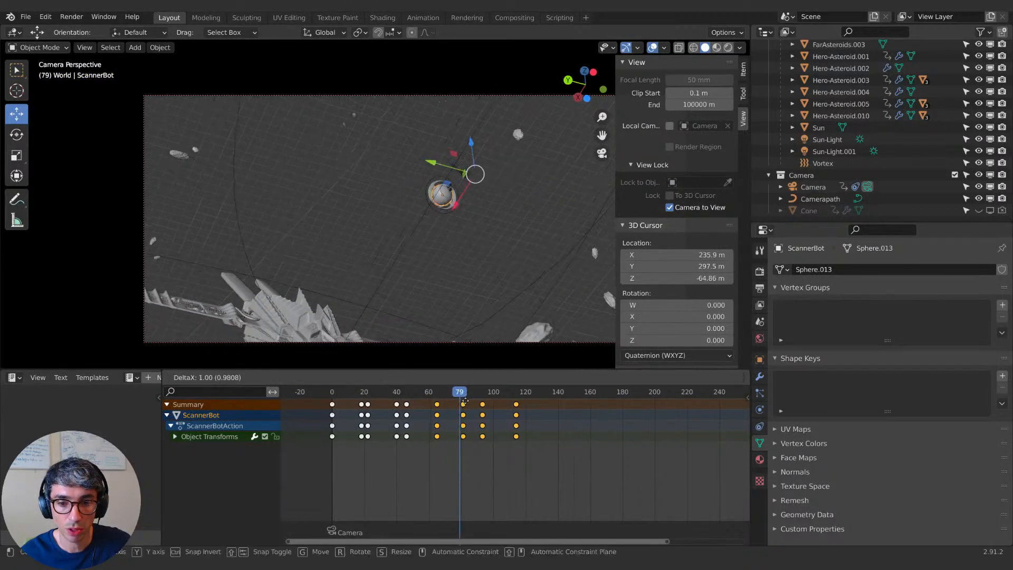
click(472, 401)
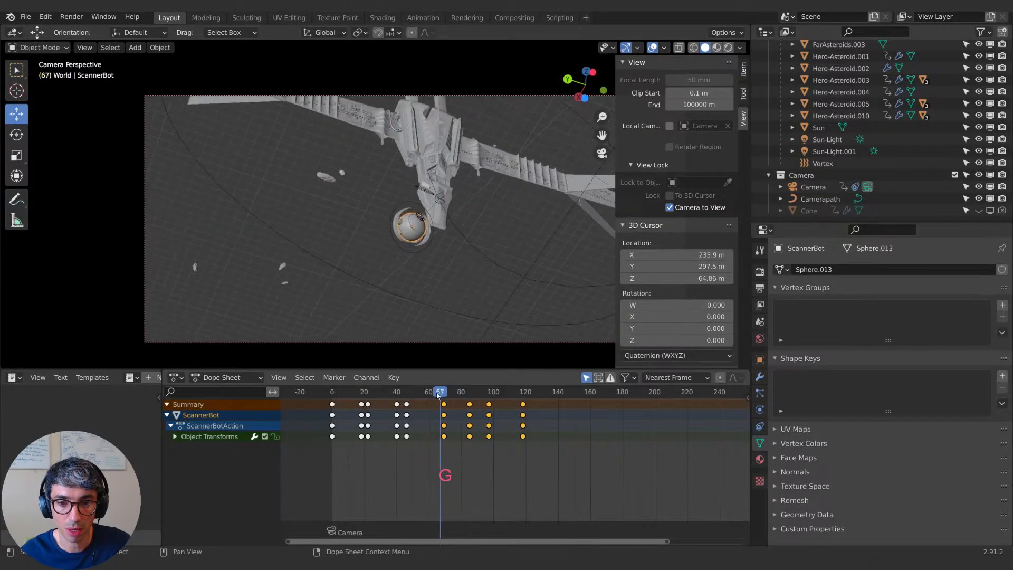
drag(452, 395, 459, 395)
key(g)
drag(454, 393, 468, 394)
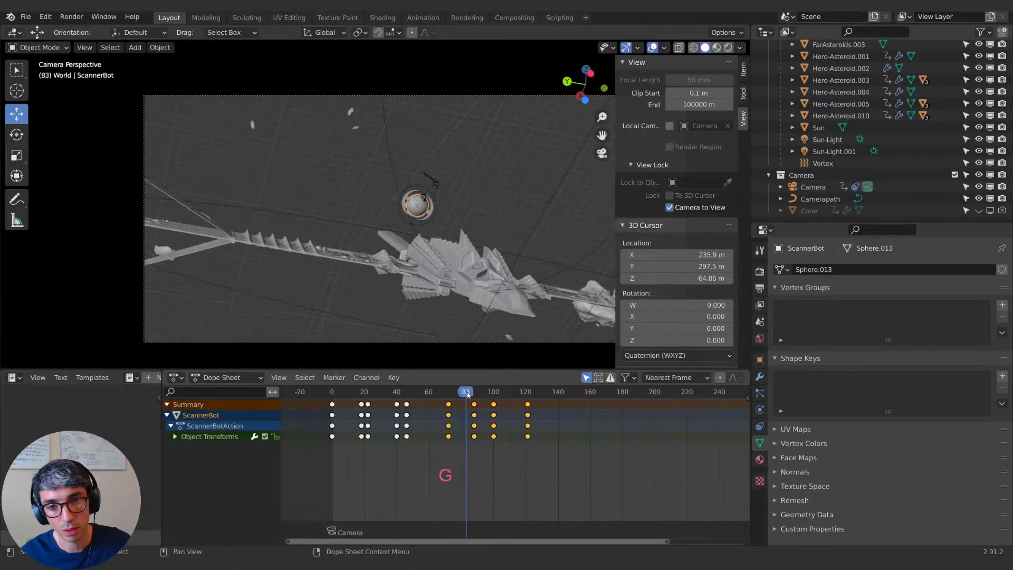
key(g)
click(501, 393)
drag(501, 393, 471, 395)
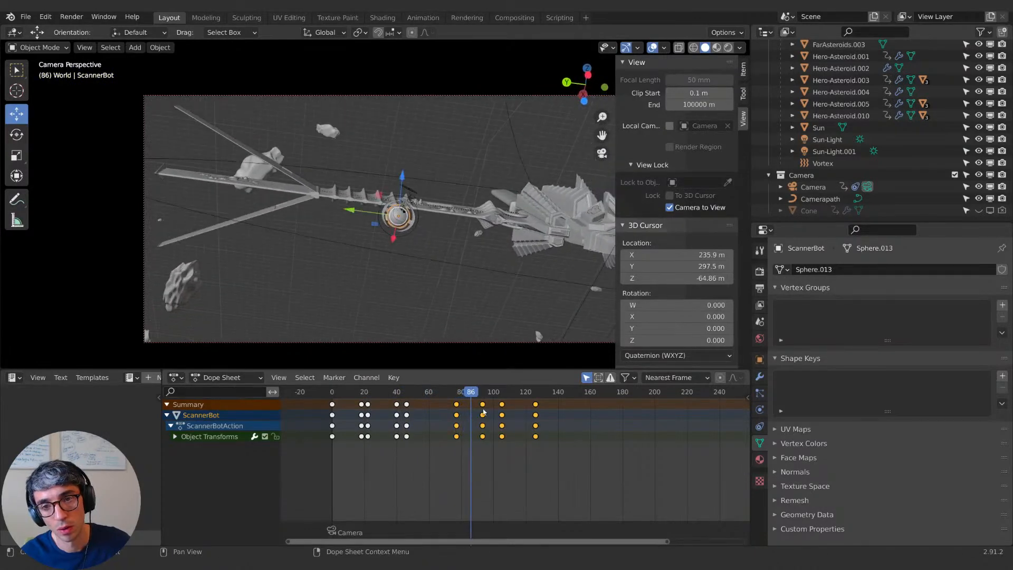
key(ctrl+z)
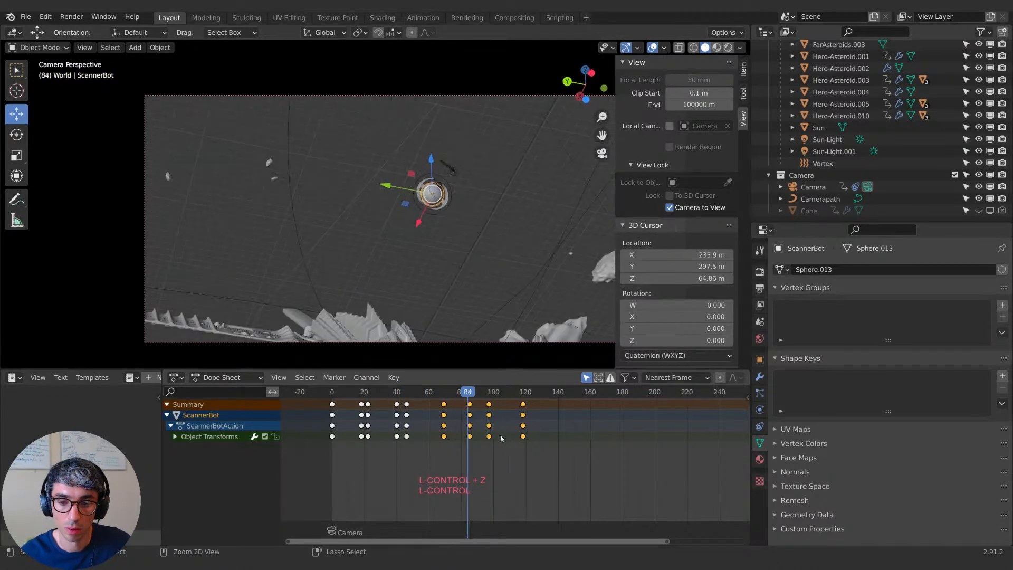
key(ctrl+z)
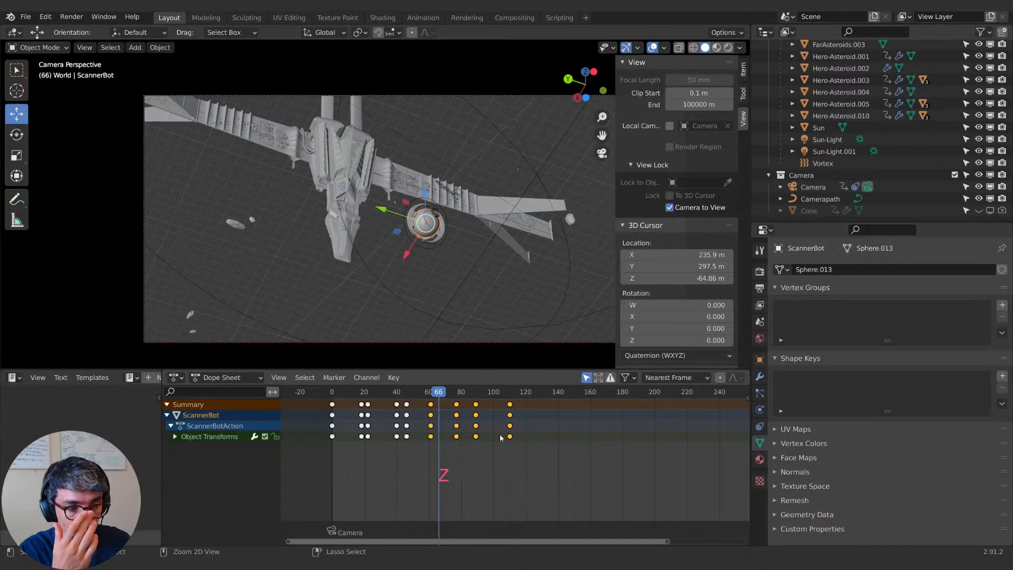
Step: Undo the last compression and shift of the ScannerBot's later keyframes and play back the restored timing
key(ctrl+z)
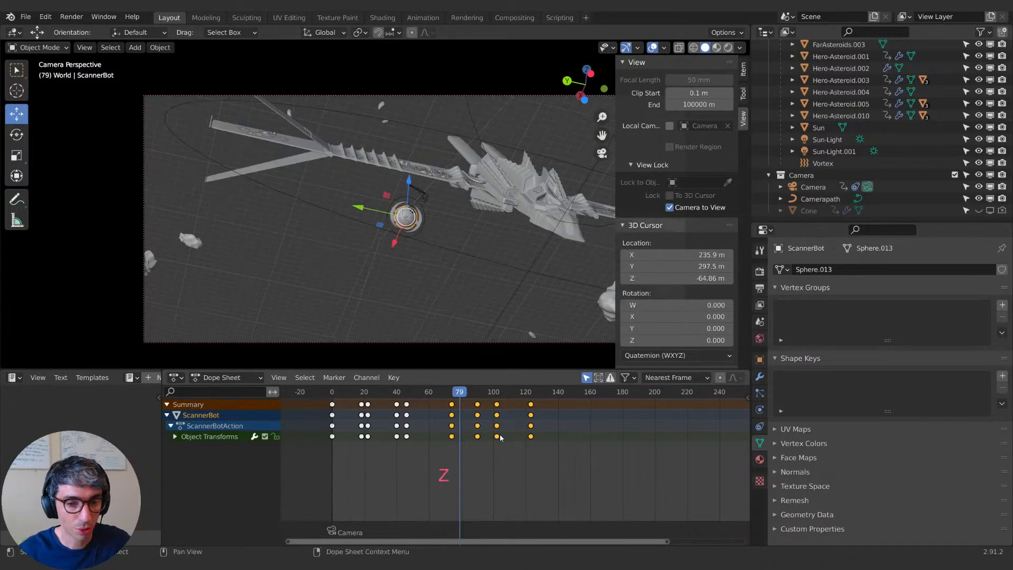
key(ctrl+z)
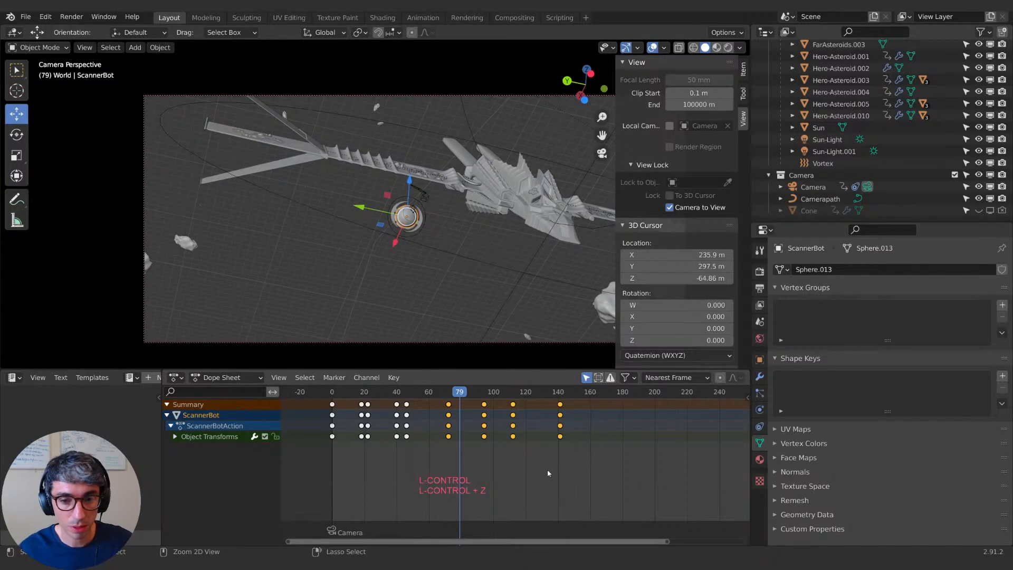
drag(453, 389, 472, 405)
key(space)
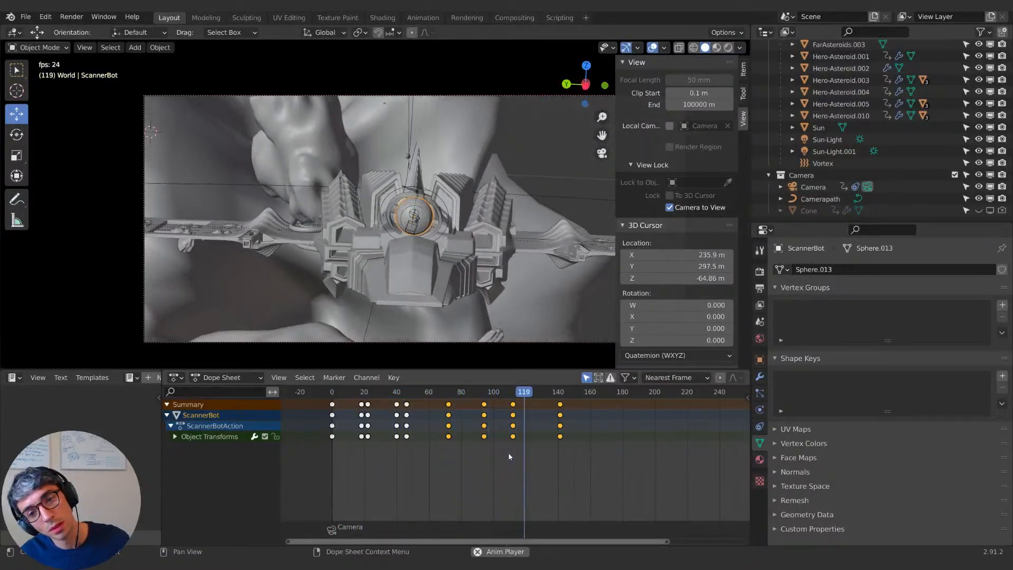
key(space)
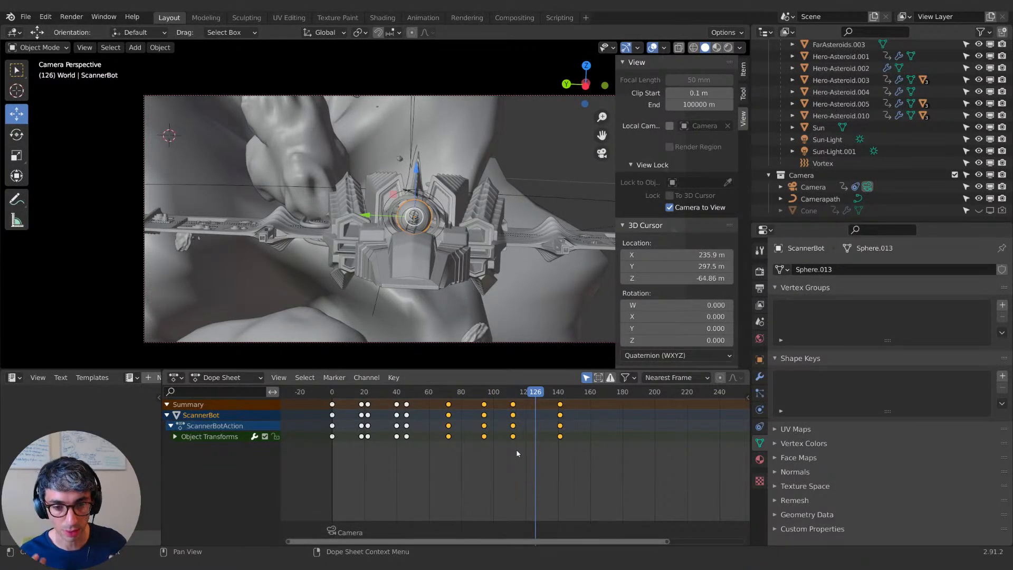
drag(560, 393, 361, 394)
key(space)
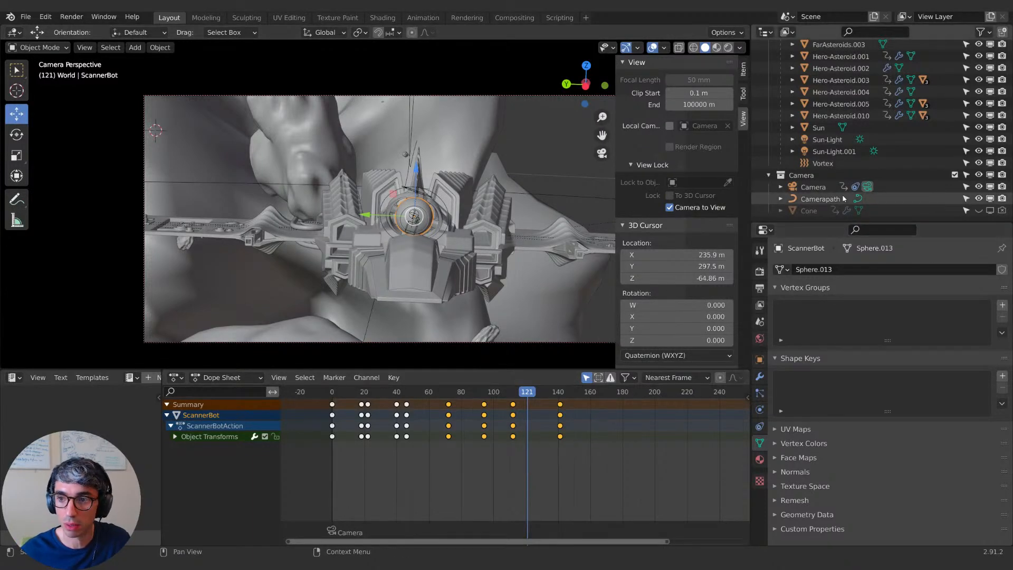
Step: Show the camera's animation curves in an enlarged Graph Editor, framed to fit the view
click(803, 187)
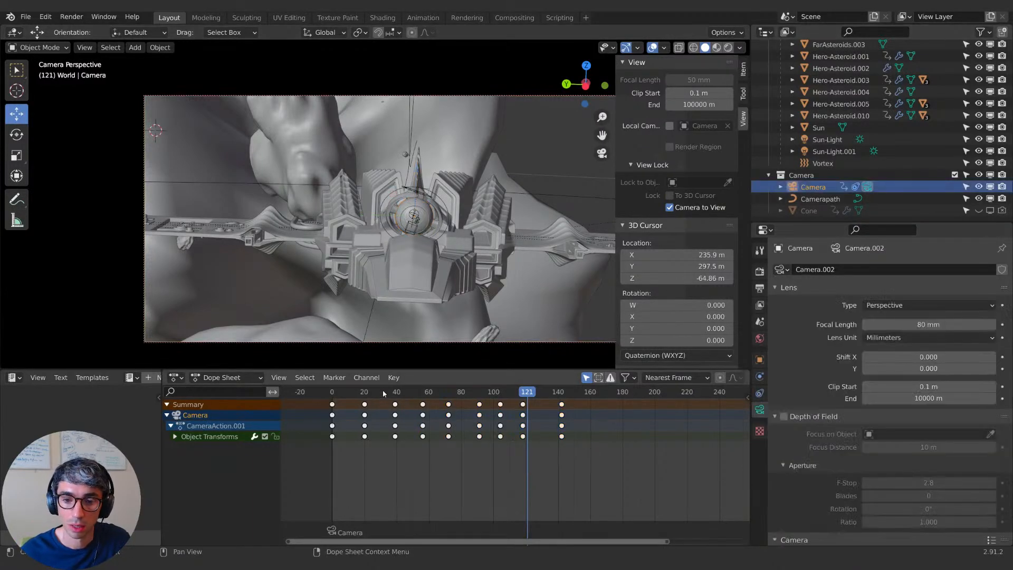
click(174, 377)
click(313, 437)
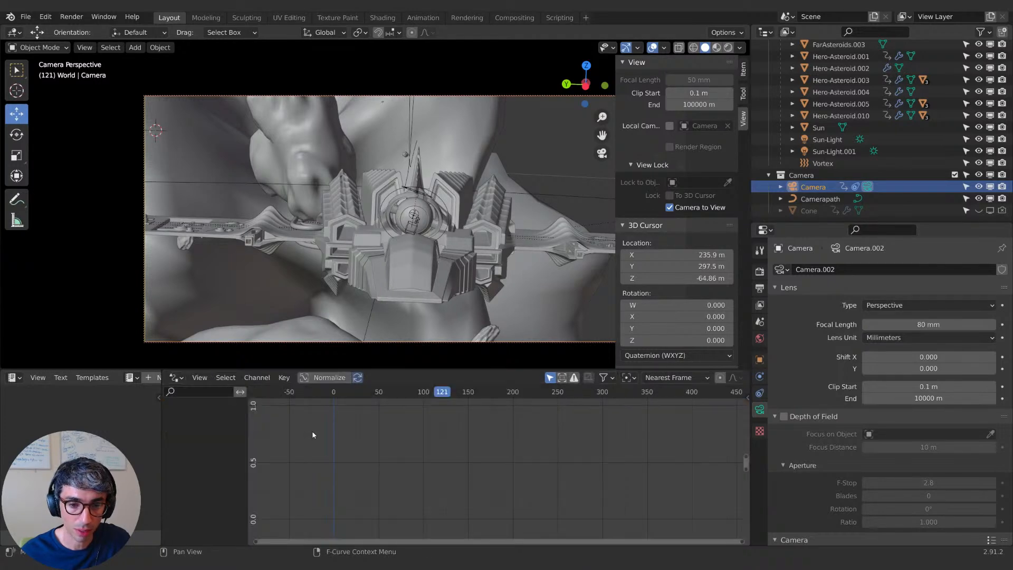
click(176, 377)
click(317, 437)
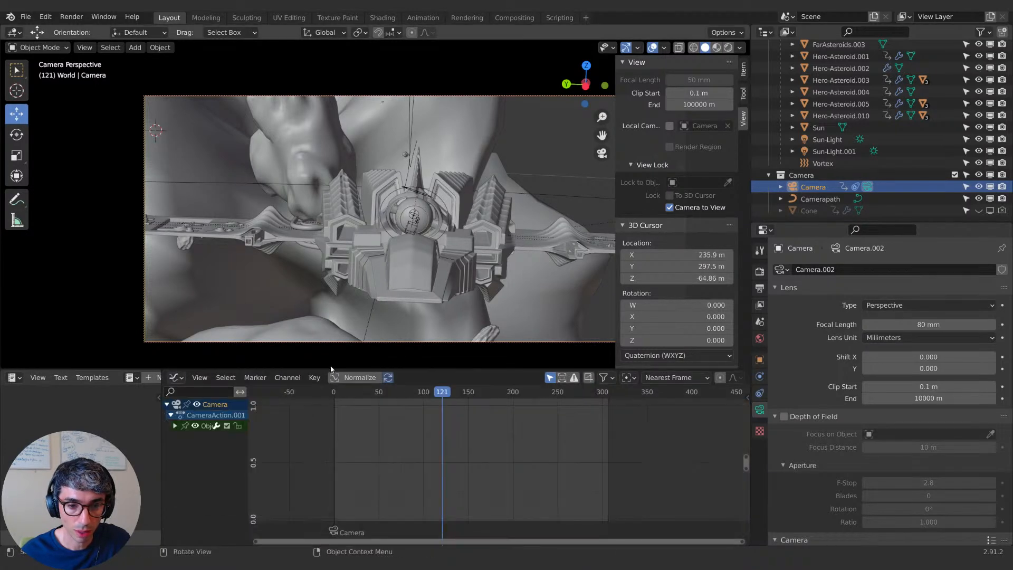
drag(330, 368, 330, 216)
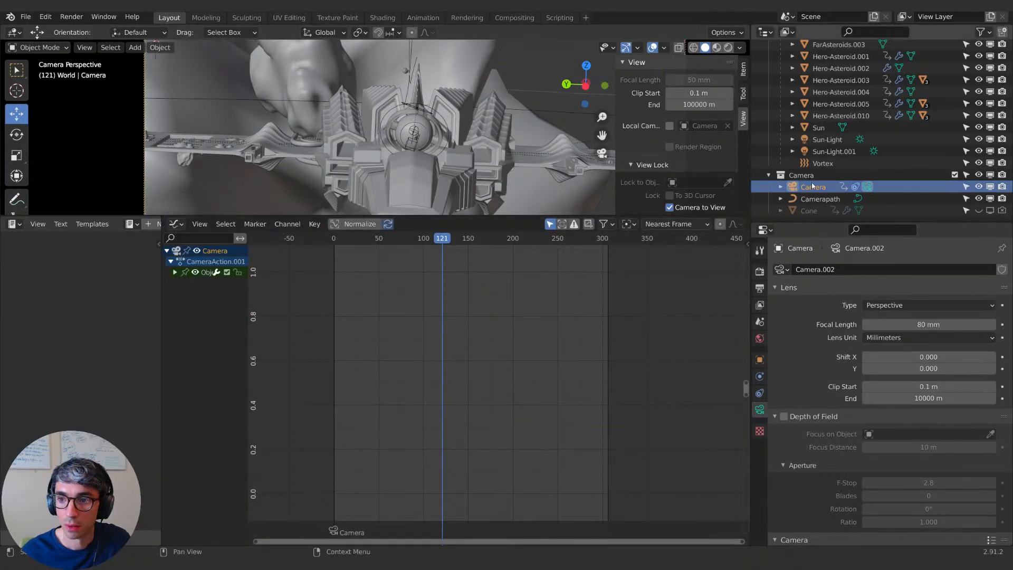
key(Home)
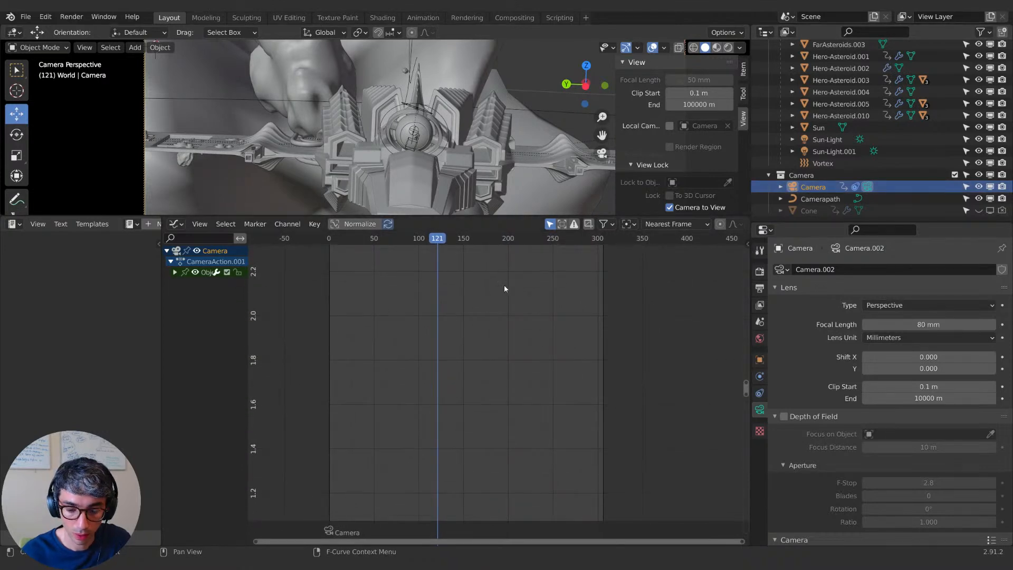
key(Home)
Step: Examine the camera's animation curves while scrubbing between about frames 64 and 110
click(553, 282)
middle_drag(603, 276, 574, 284)
drag(560, 242, 456, 250)
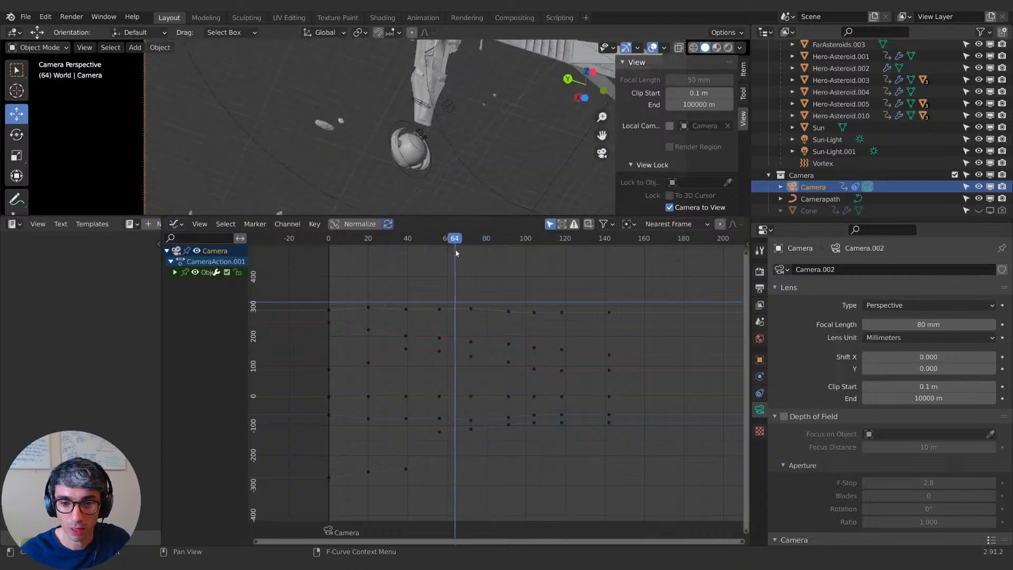
drag(320, 320, 637, 377)
key(KP_Decimal)
scroll(556, 380, down, 4)
click(553, 307)
shift+middle_drag(508, 365, 484, 345)
scroll(466, 370, down, 1)
scroll(466, 370, down, 2)
drag(468, 240, 546, 300)
Step: Restore the 3D viewport's height and set up a clean Rendered preview with overlays and the sidebar hidden
drag(198, 216, 200, 370)
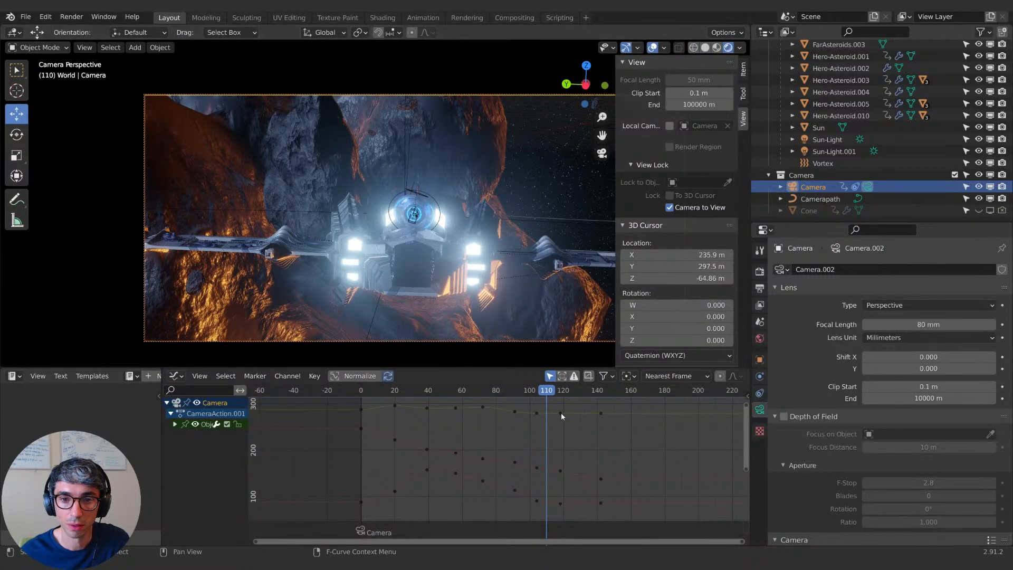
drag(548, 392, 502, 392)
key(Left)
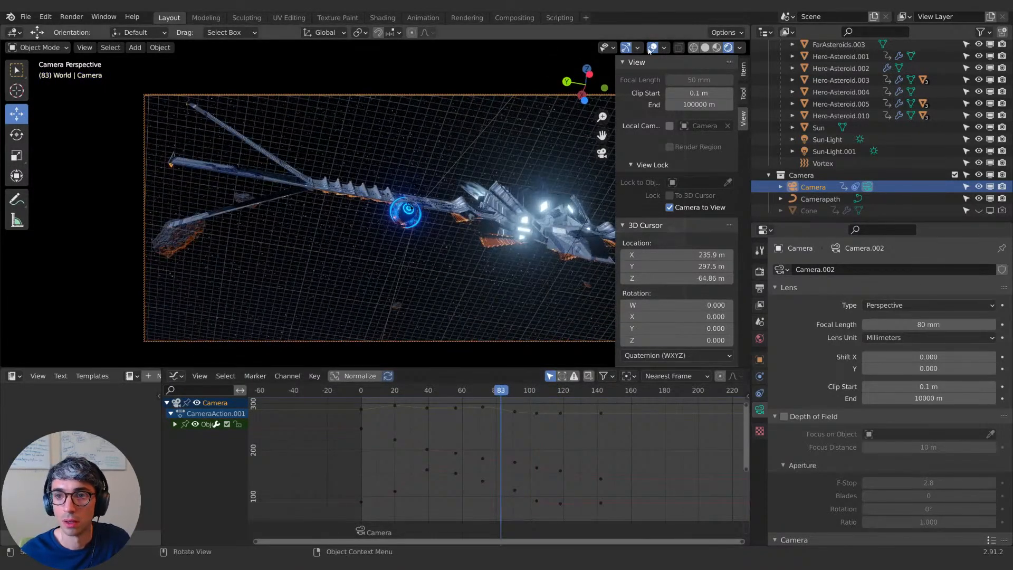
click(653, 48)
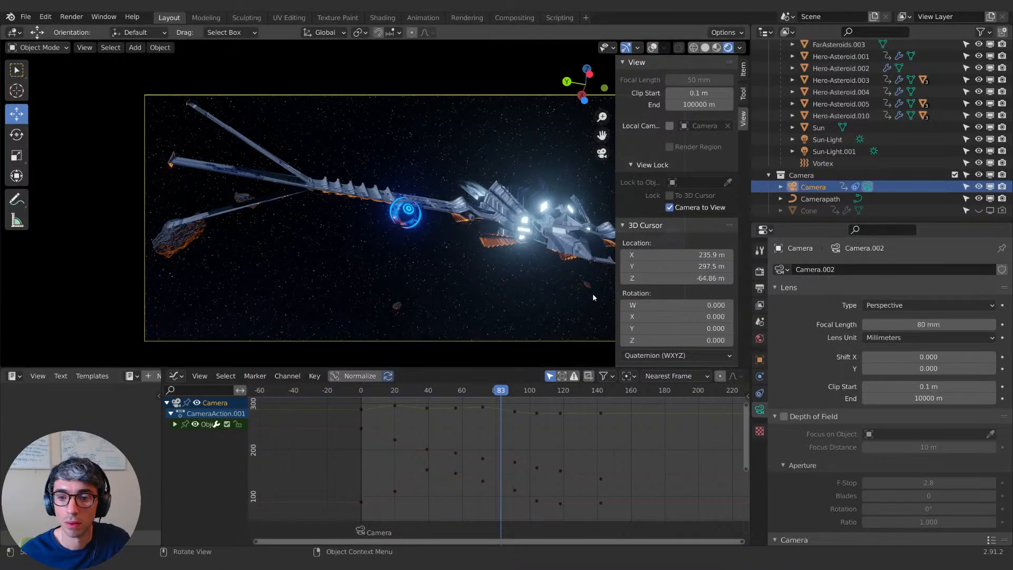
drag(616, 288, 1002, 276)
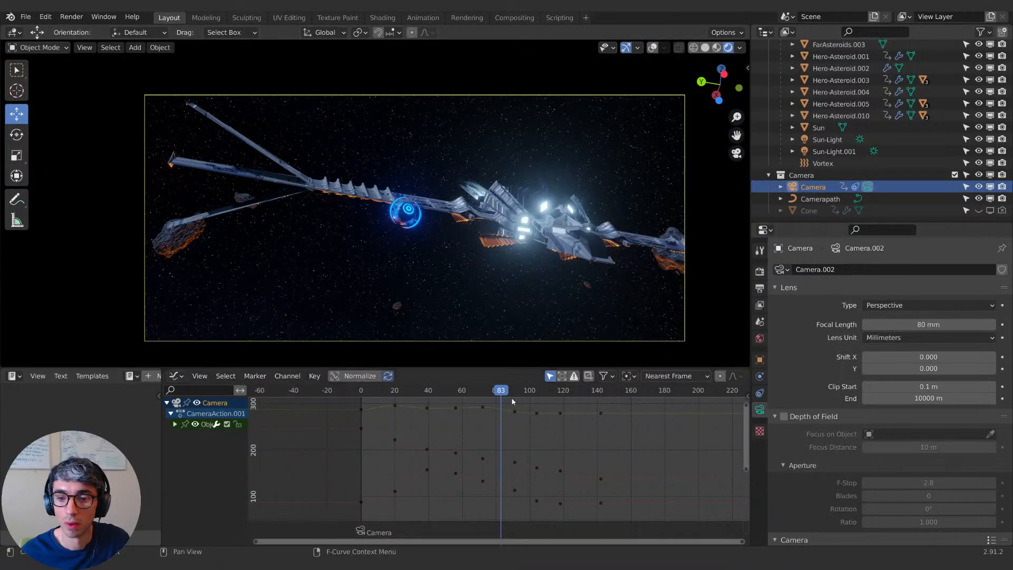
Step: Play back the rendered shot from about frame 8 and scrub back to frame 95
drag(497, 393, 374, 394)
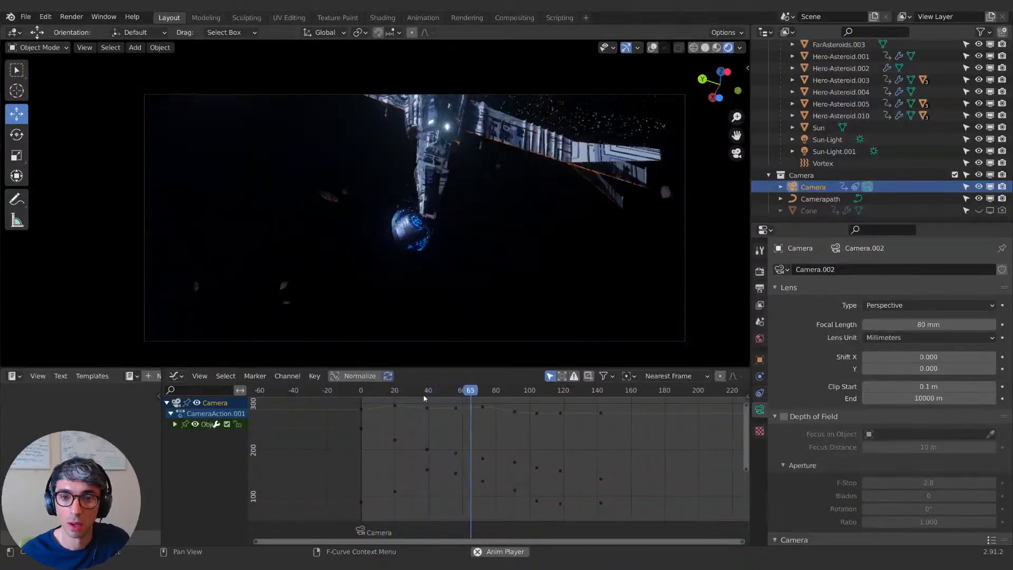
key(space)
drag(568, 395, 525, 401)
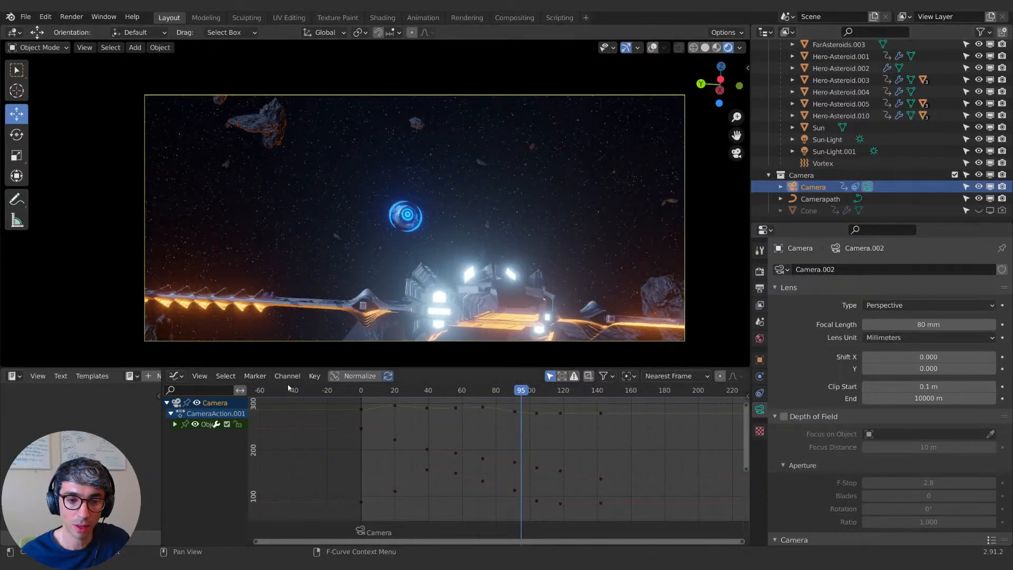
Step: Show the keyframes of the Camera, HeroShipControl and ScannerBot together in the Dope Sheet
click(182, 376)
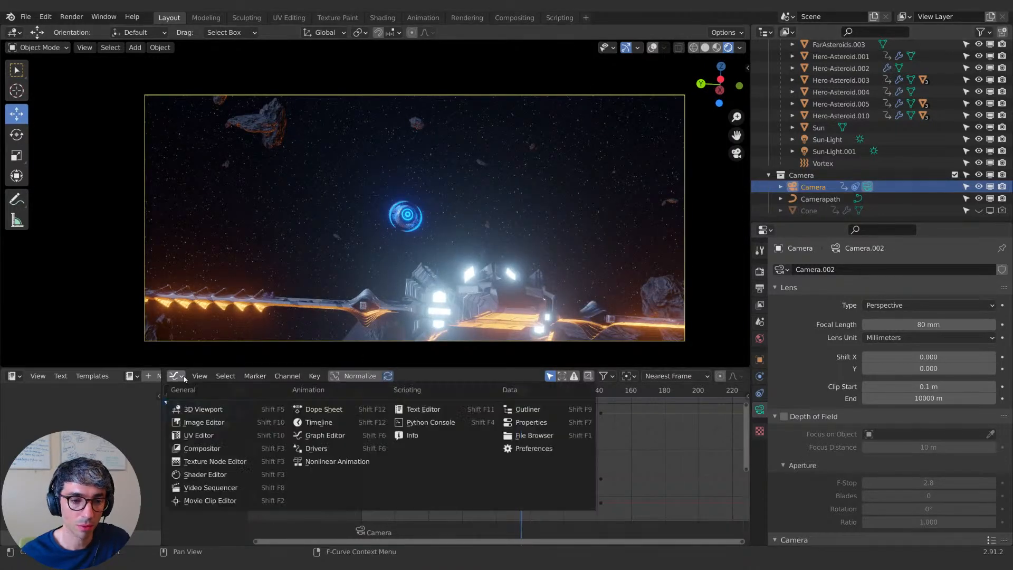
click(324, 409)
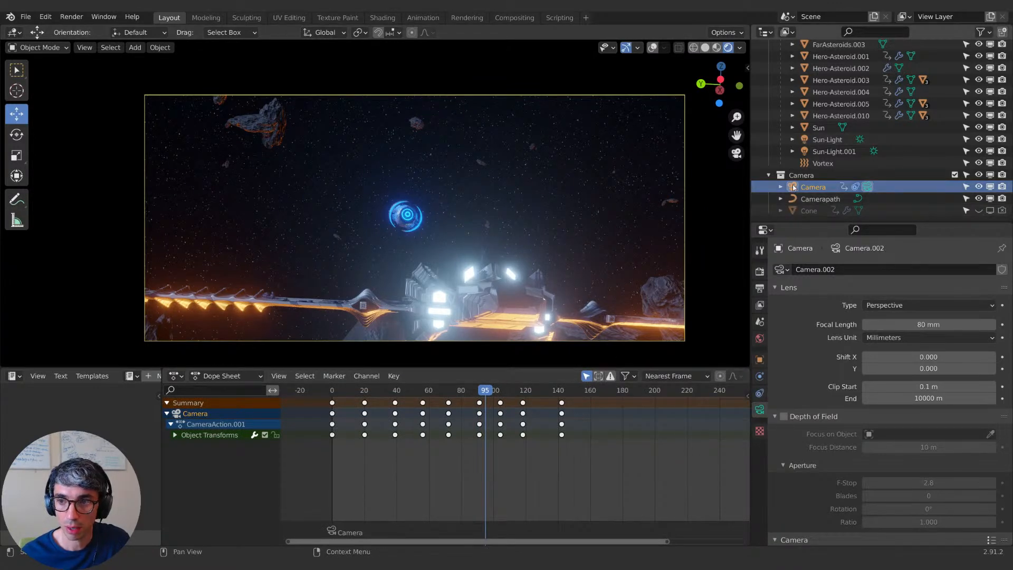
scroll(830, 163, up, 8)
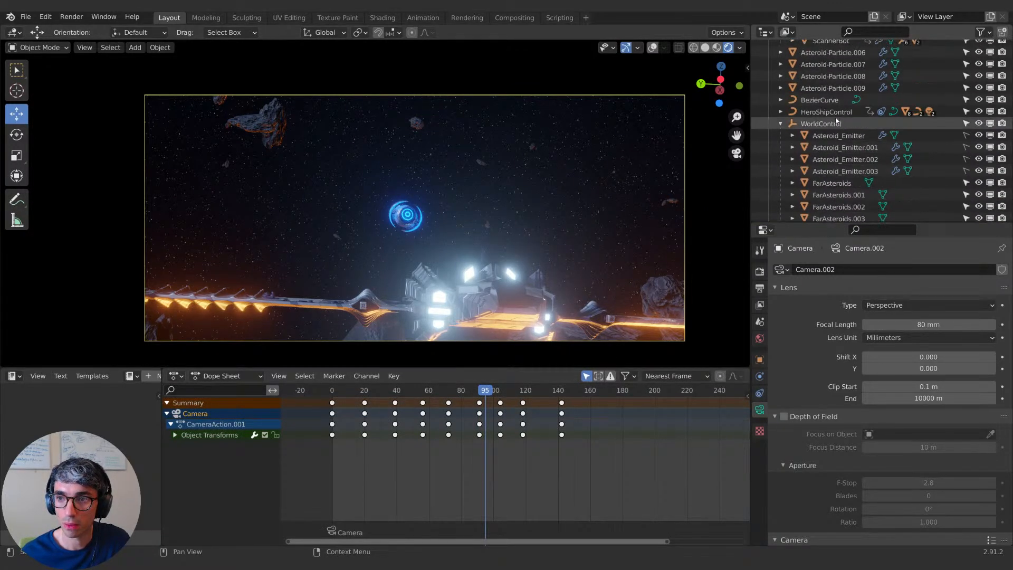
shift+click(820, 113)
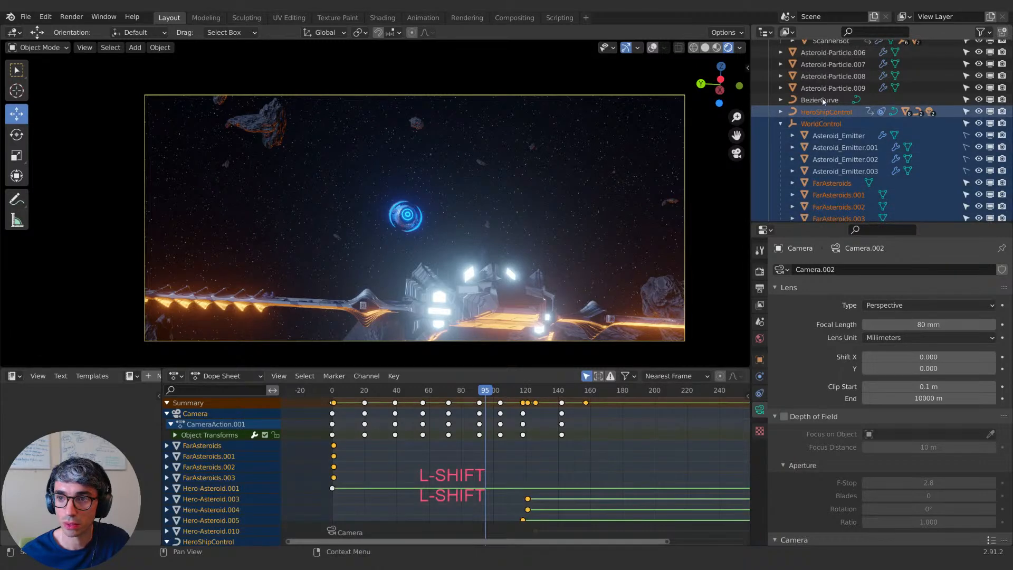
click(799, 112)
scroll(809, 146, down, 5)
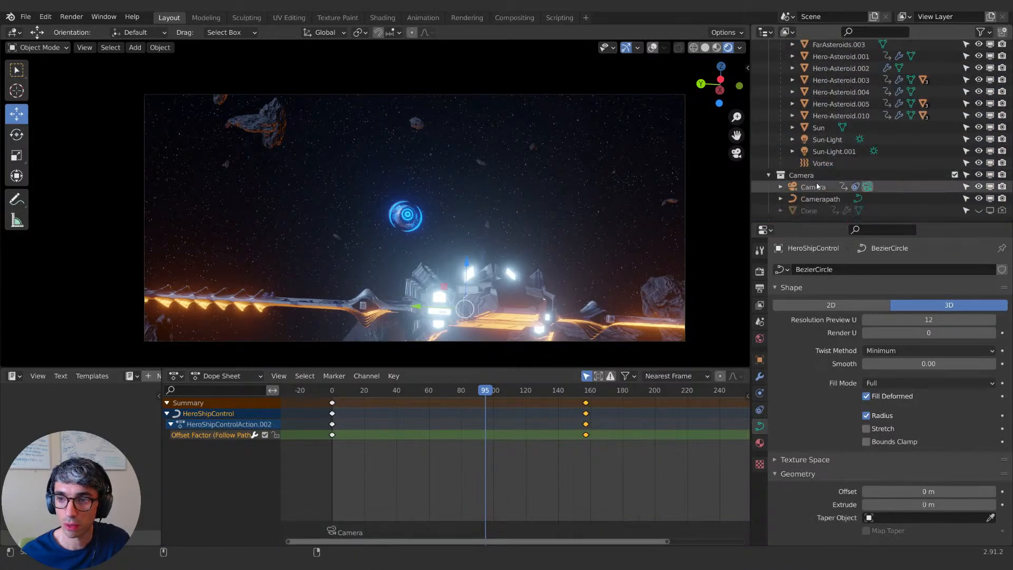
ctrl+click(819, 182)
scroll(834, 137, up, 4)
scroll(838, 140, up, 6)
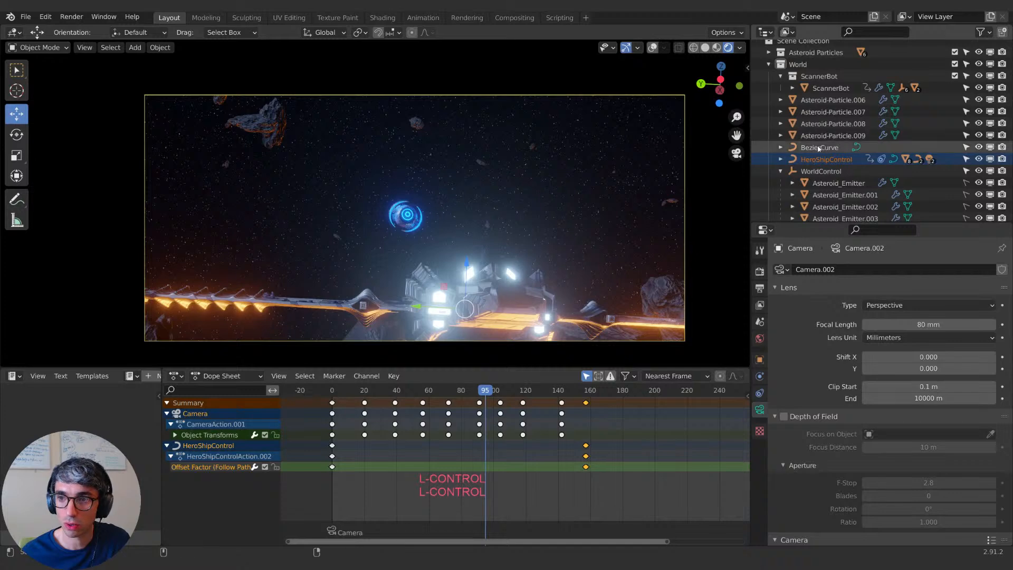
ctrl+click(821, 89)
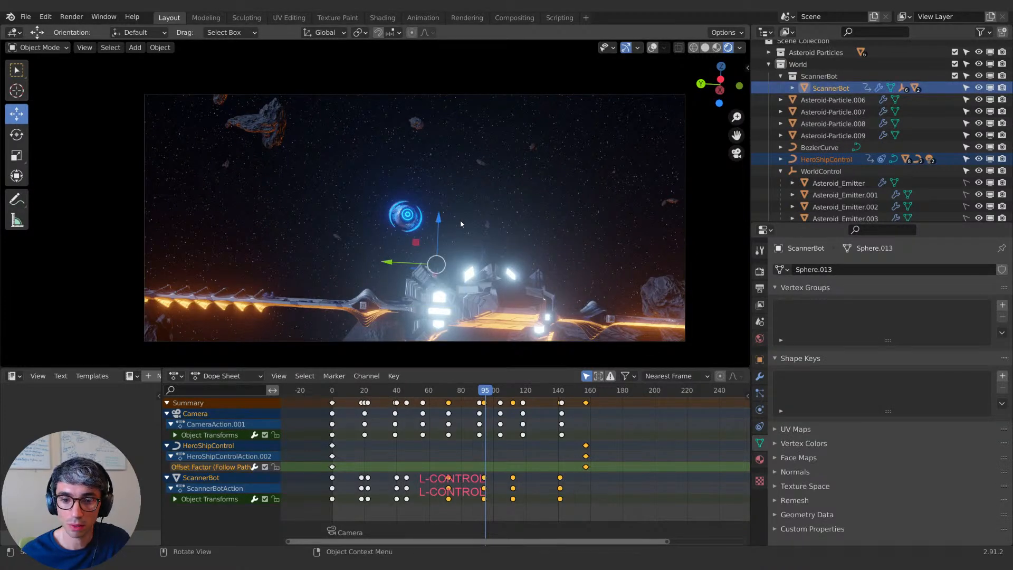
Step: Stretch all Camera, HeroShipControl and ScannerBot keyframes from frame 0 so the last one lands at about frame 302
click(332, 392)
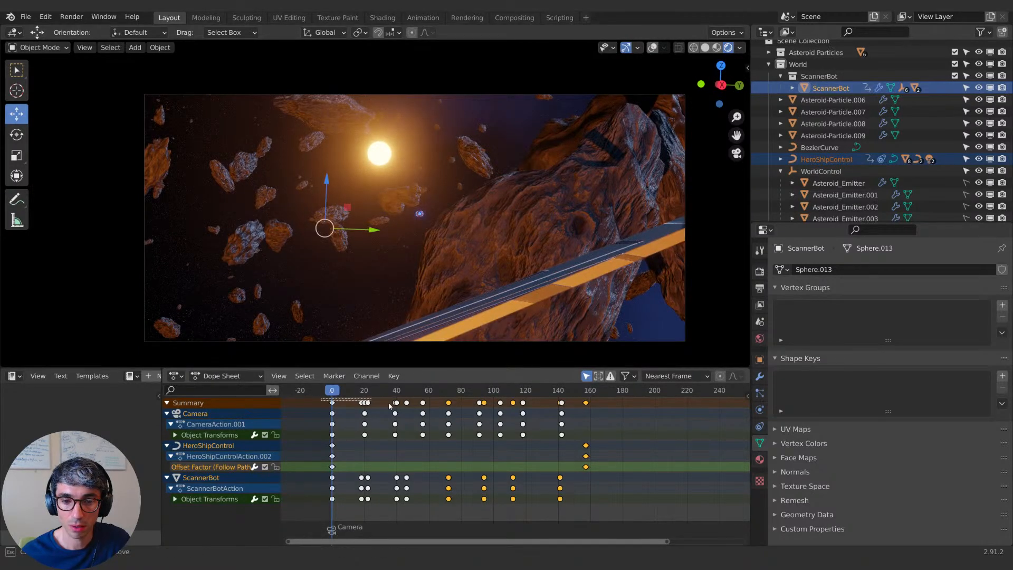
drag(628, 401, 626, 404)
key(s)
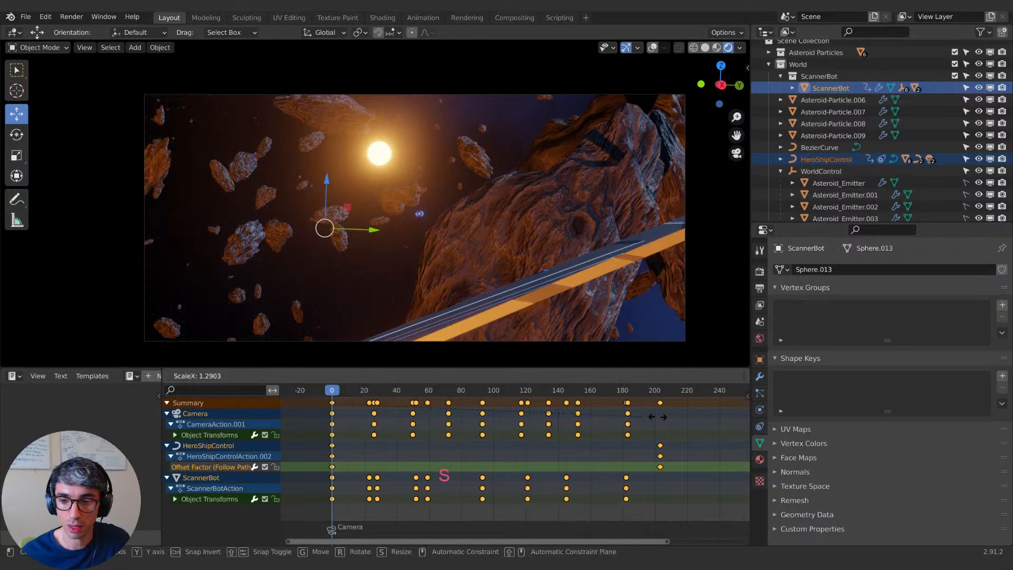
click(739, 414)
middle_drag(739, 414, 552, 420)
scroll(552, 421, up, 1)
key(s)
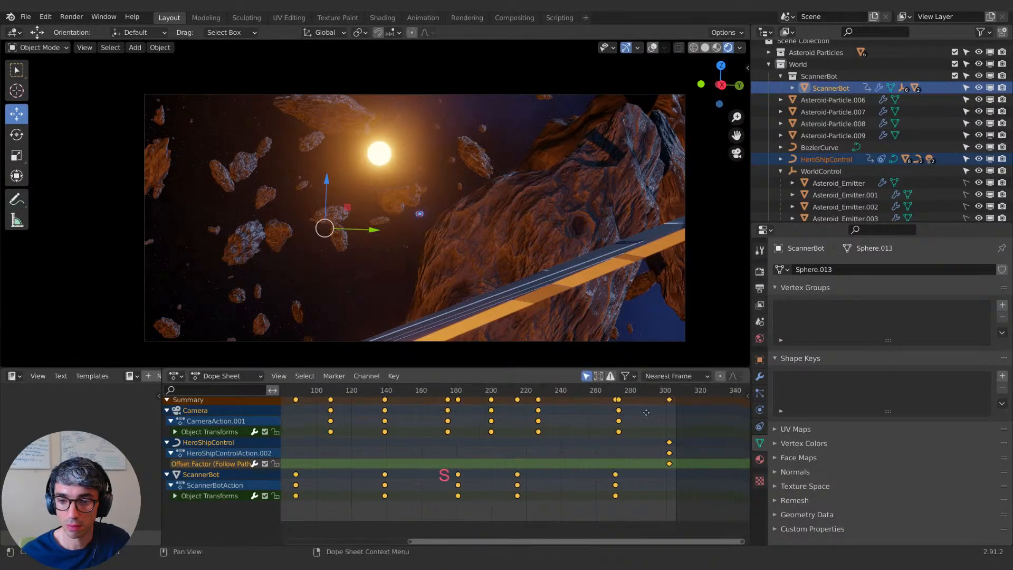
Step: Play back the stretched animation, undo the last stretch, and scrub through the timing again
key(space)
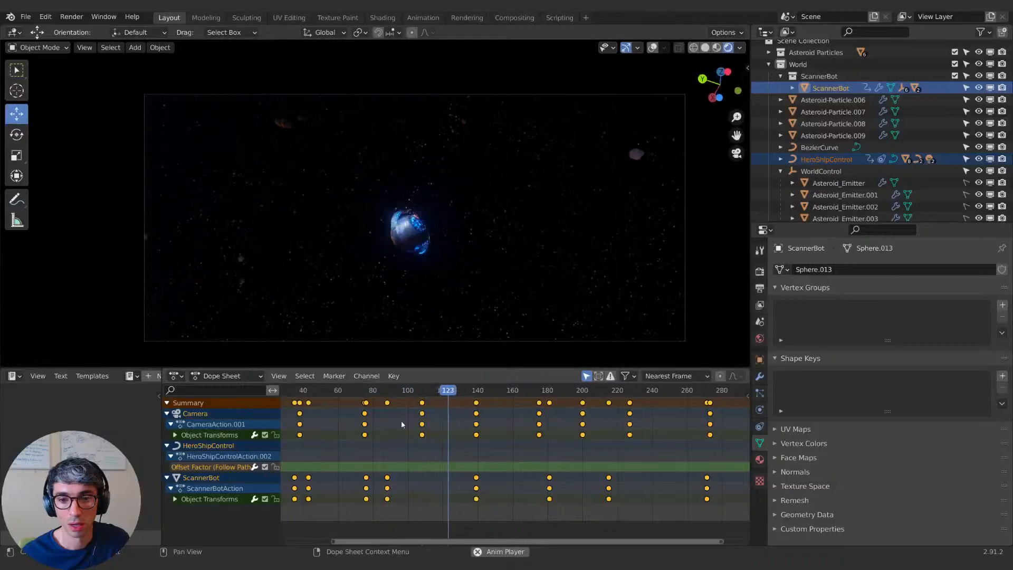
key(space)
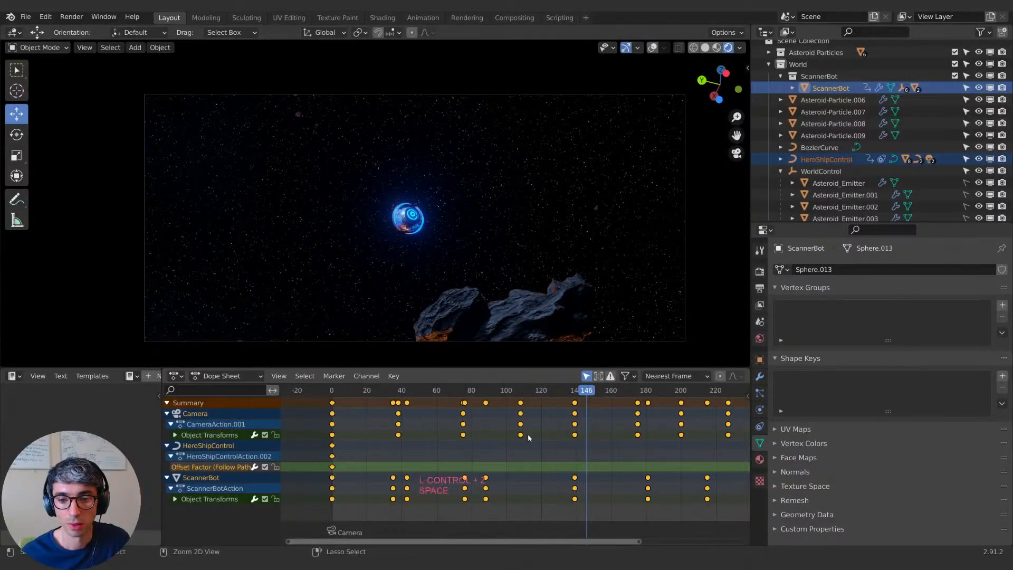
middle_drag(528, 434, 494, 444)
key(z)
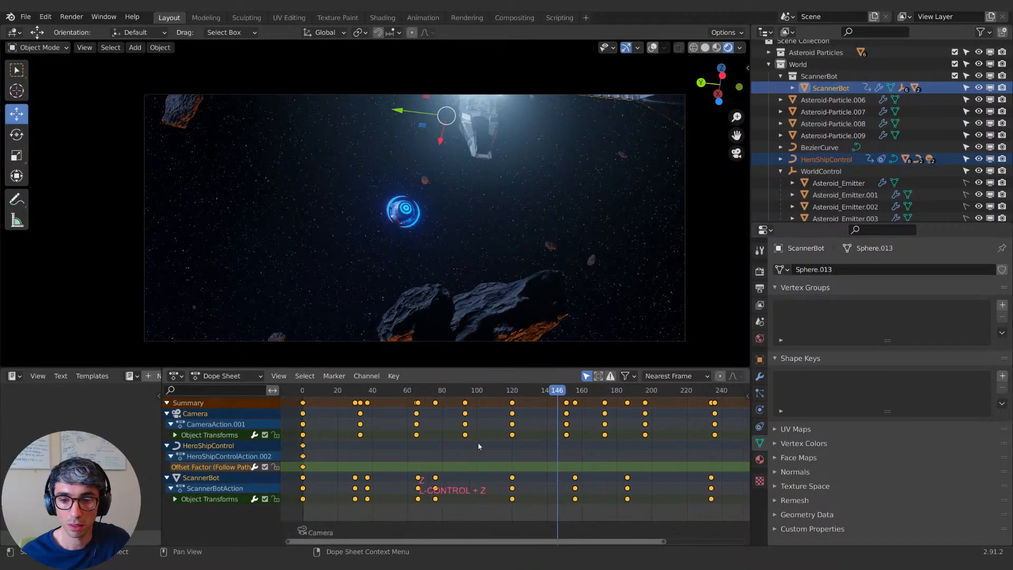
middle_drag(533, 407, 518, 402)
drag(499, 395, 432, 396)
Step: Move HeroShipControl's last Offset Factor keyframe to about frame 210 and play back the ship's faster flight
middle_drag(544, 435, 586, 457)
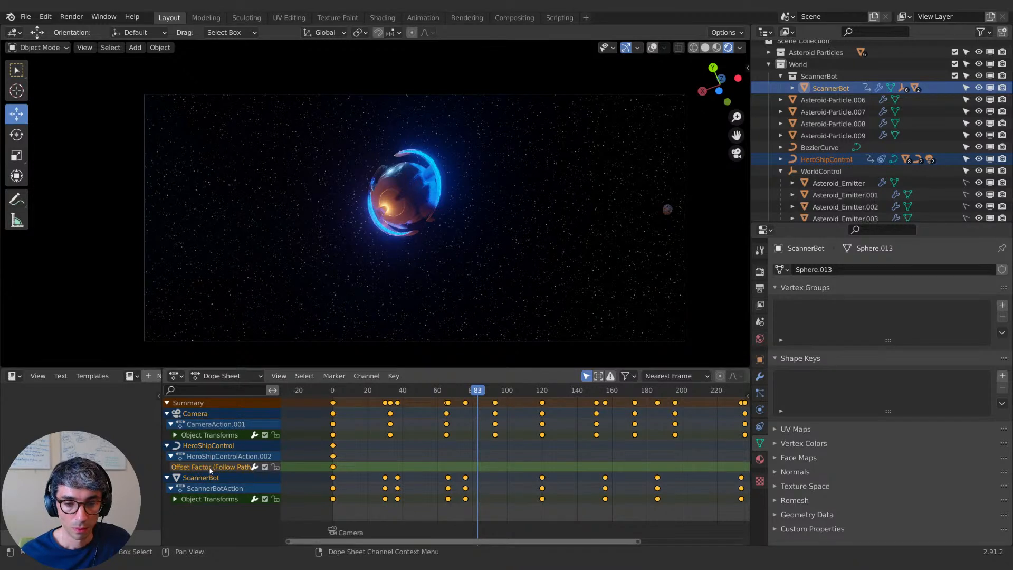
middle_drag(453, 464, 282, 479)
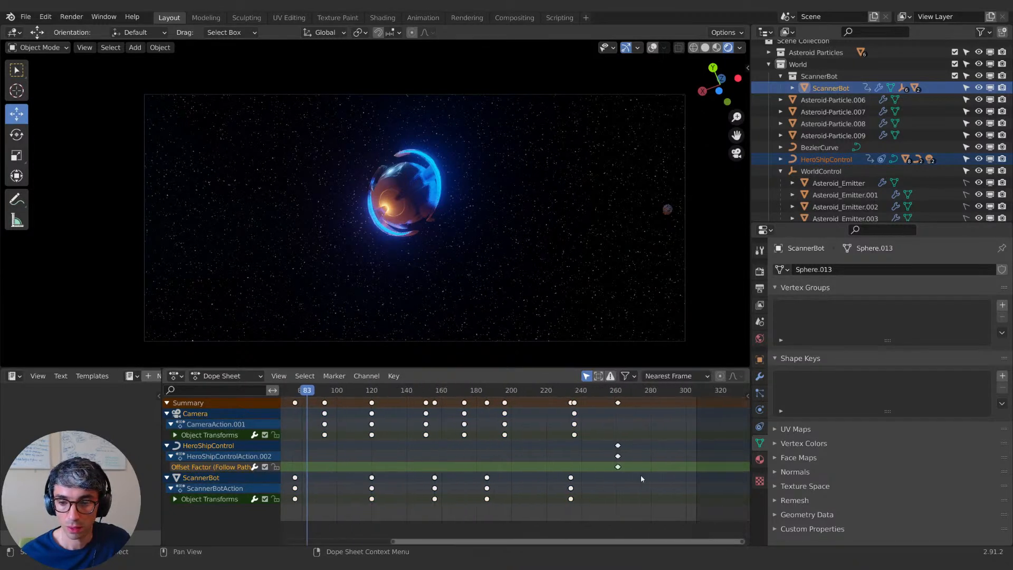
middle_drag(618, 468, 597, 468)
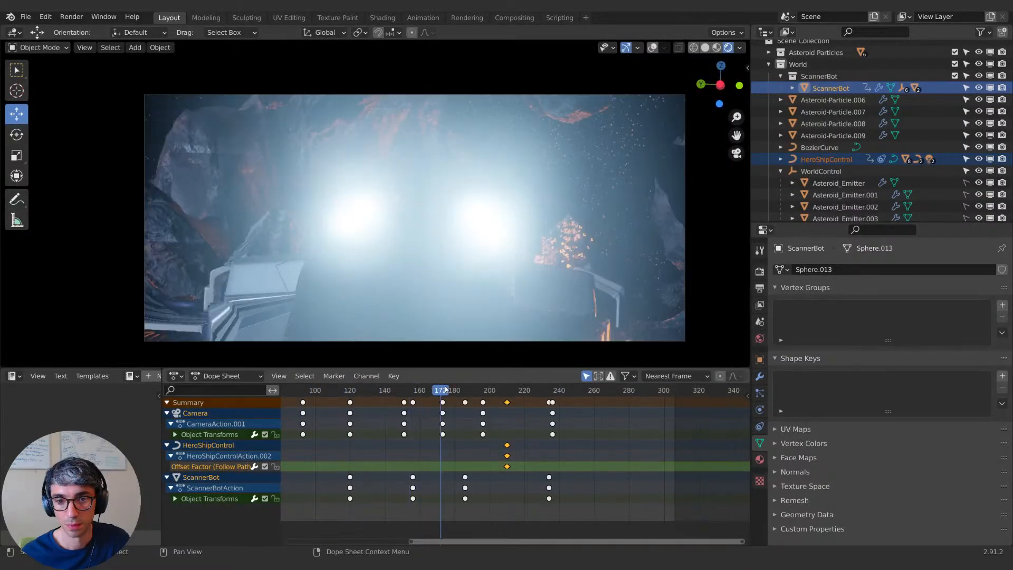
click(321, 391)
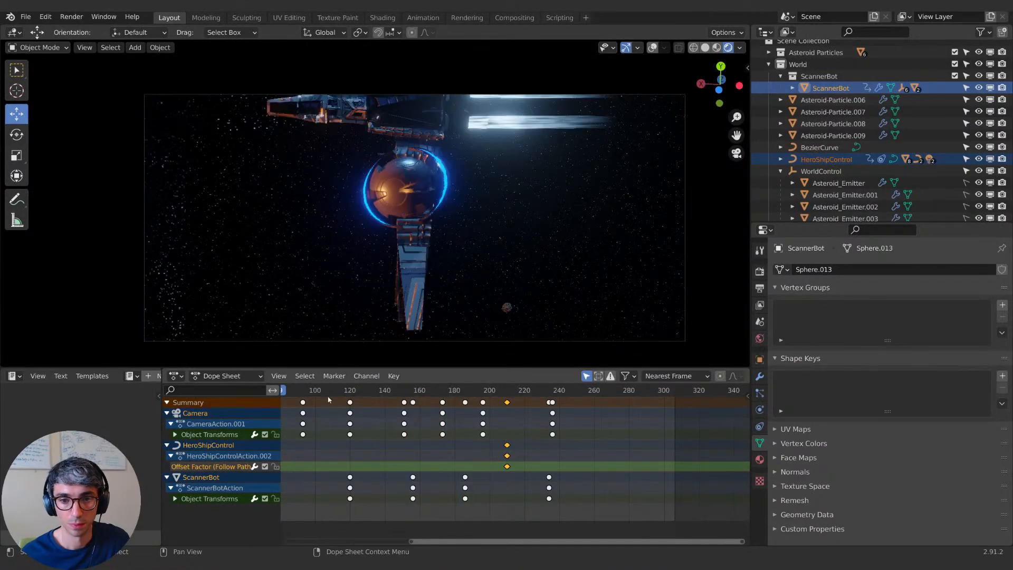
key(space)
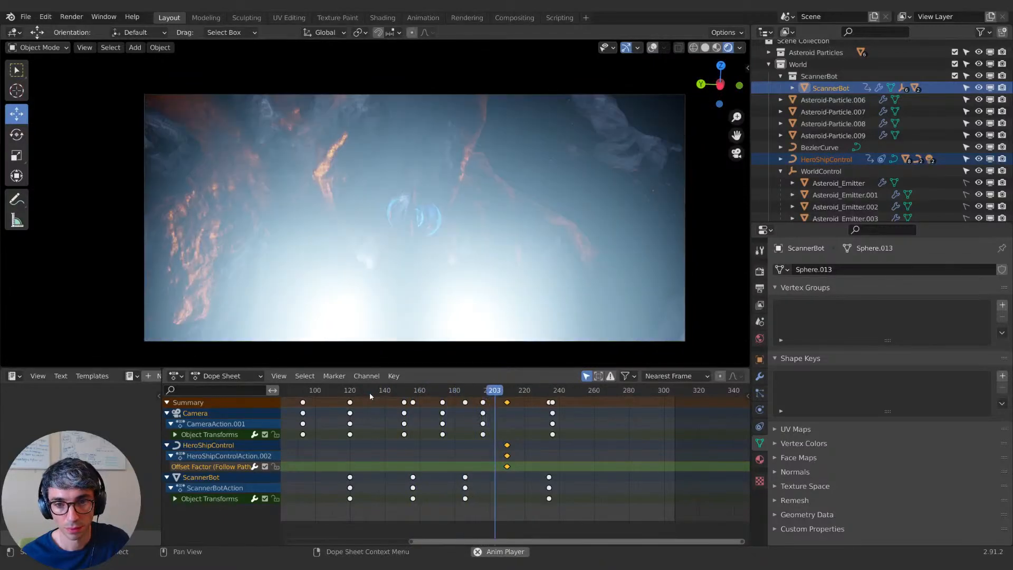
Step: Stop the playback, split the 3D viewport into two side-by-side areas and make one a Shader Editor
key(space)
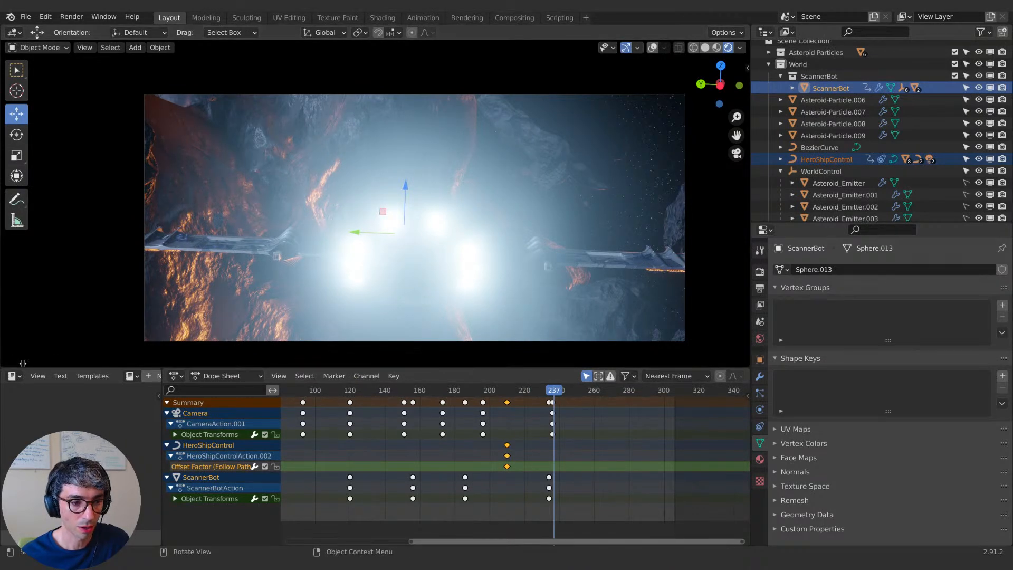
drag(7, 364, 347, 356)
click(14, 33)
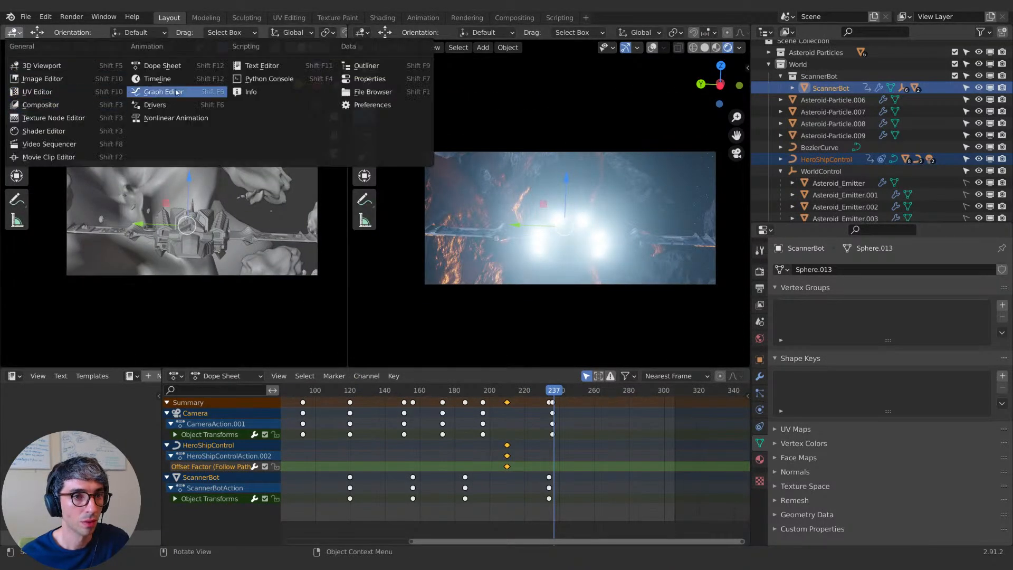
click(49, 131)
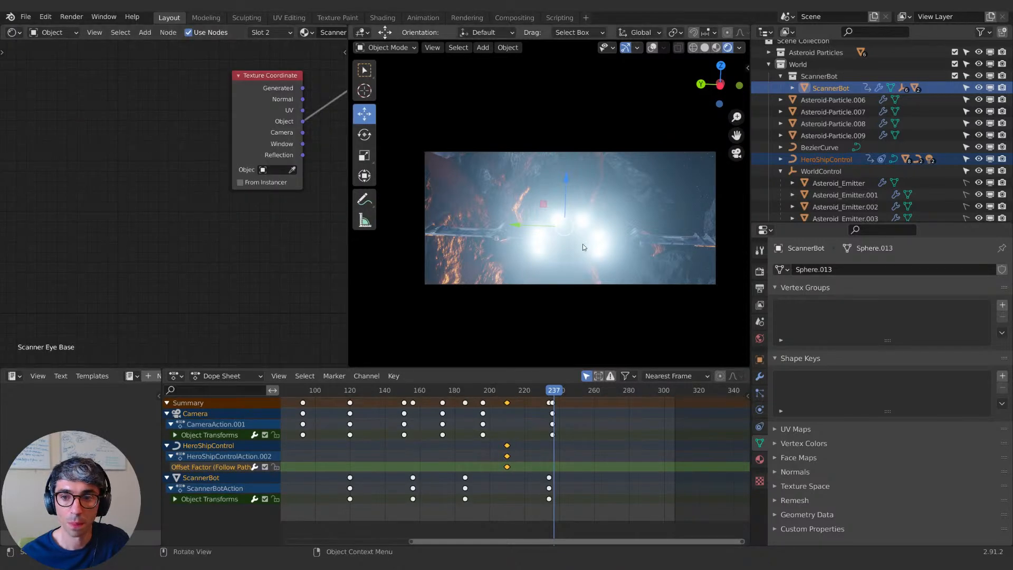
Step: Select the HeroShip and clear the keyframes on the Emission Strength of its Jets.001 material
click(596, 247)
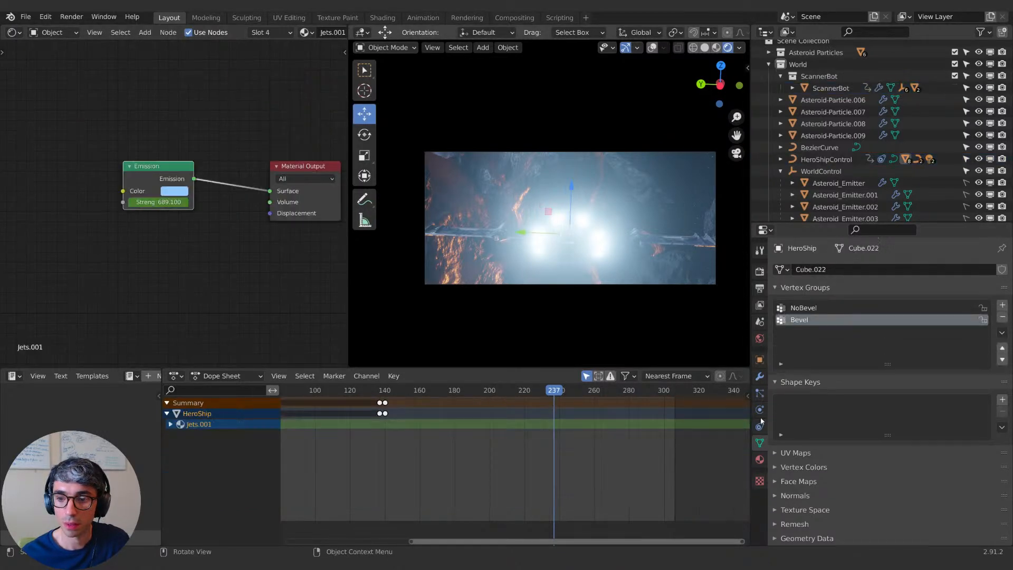
click(760, 459)
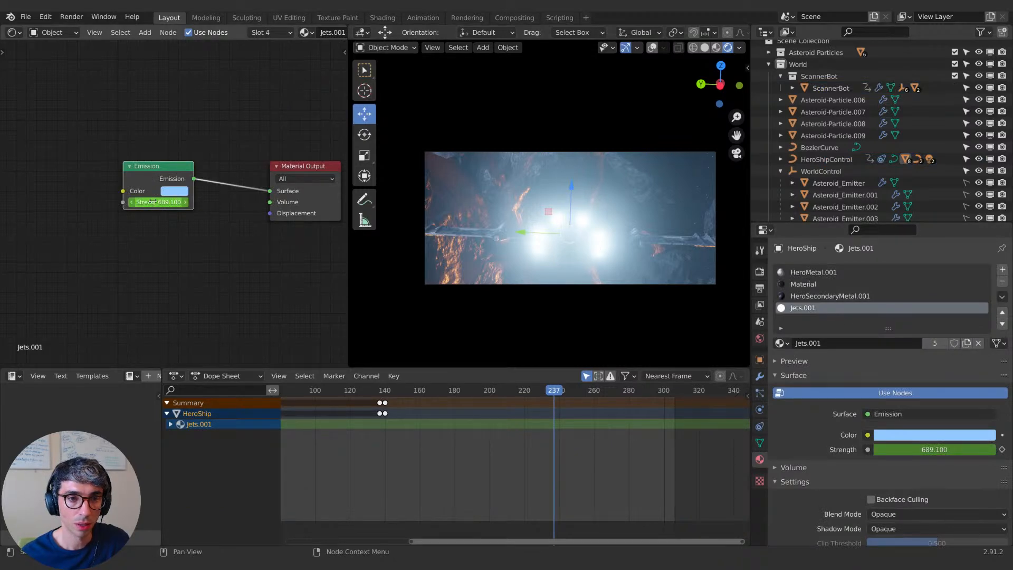
right_click(153, 202)
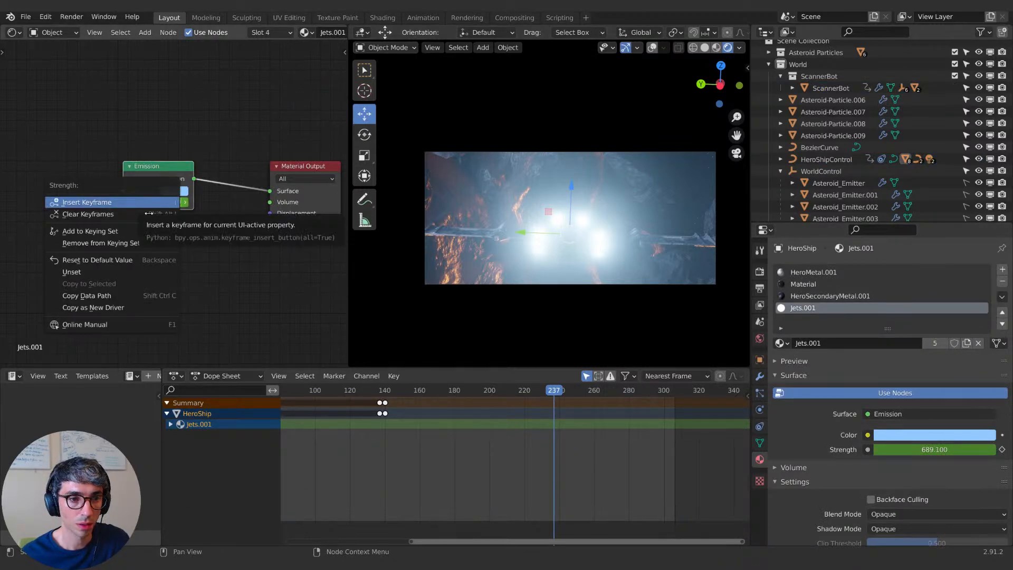
click(148, 213)
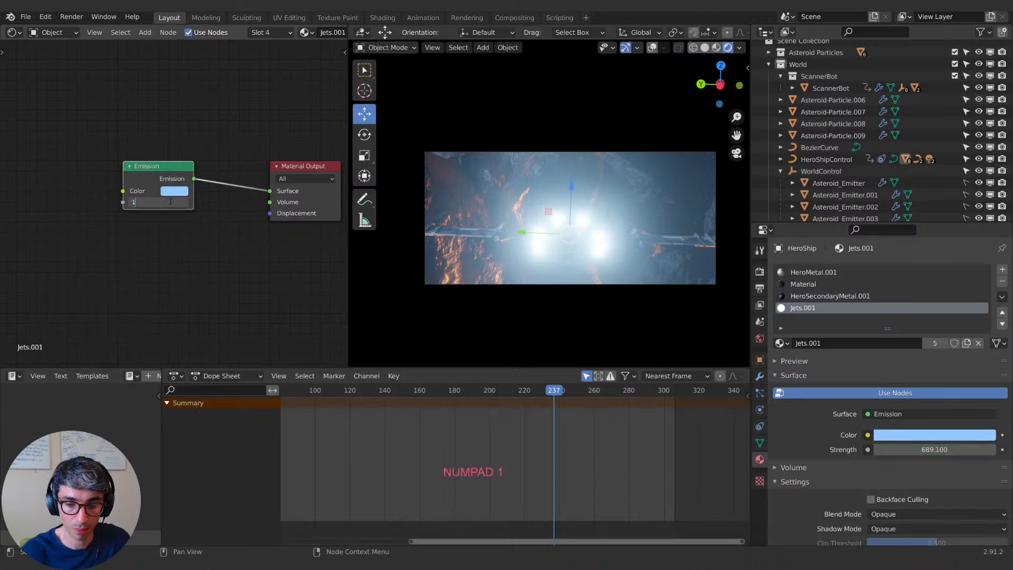
Step: Set the Jets.001 emission strength to 50 and extend the 3D viewport over the shader editor area
key(Return)
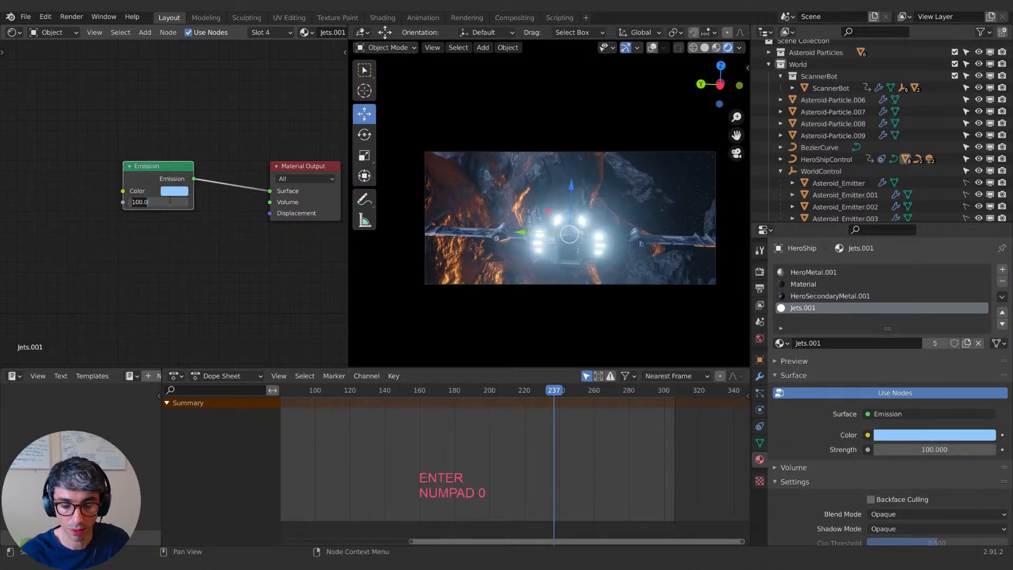
key(Return)
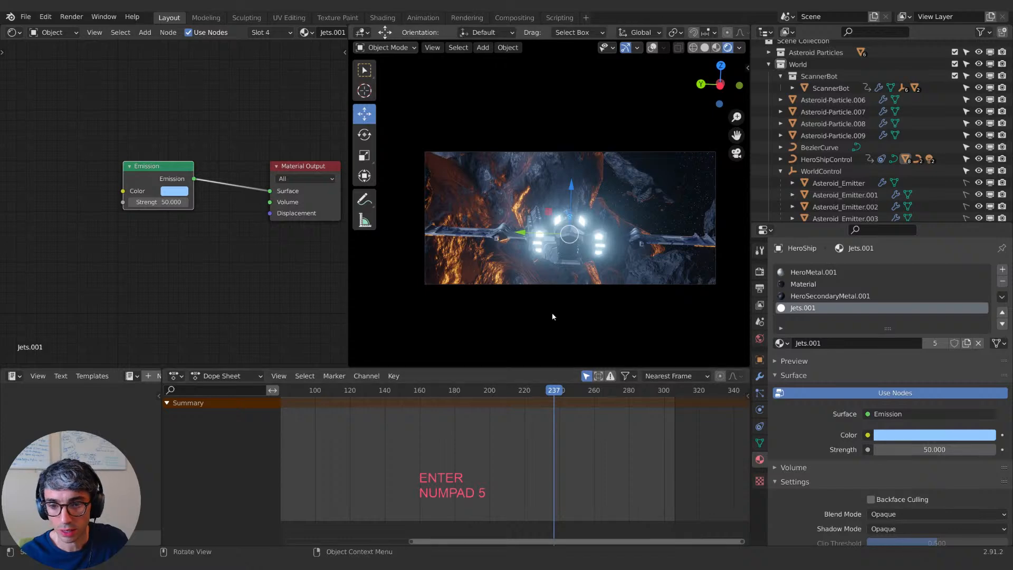
scroll(539, 238, up, 3)
drag(352, 365, 311, 361)
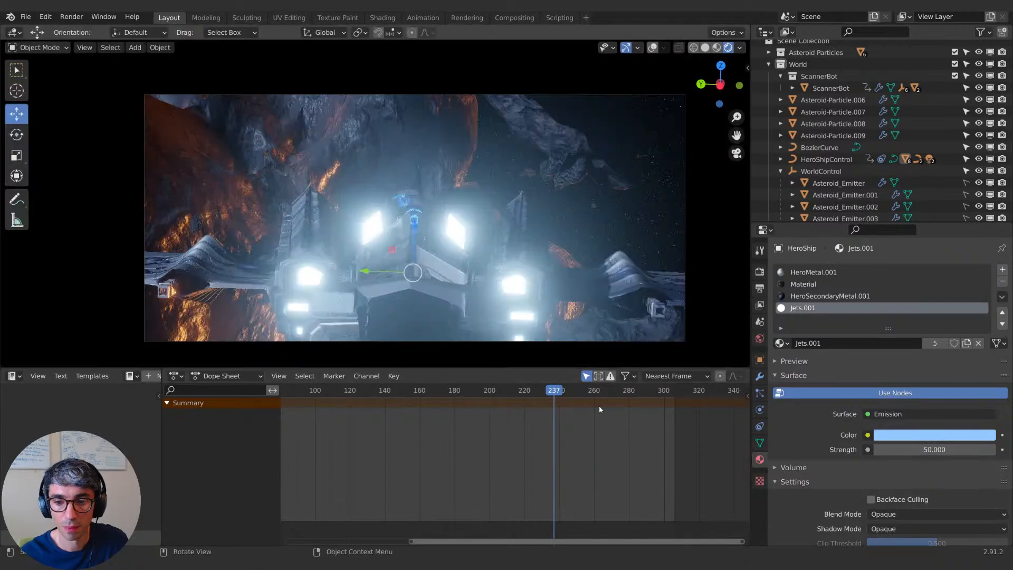
Step: Play the animation from near its end and again from frame 0 to review the ship's jet glow and the camera motion
drag(554, 393, 690, 381)
key(space)
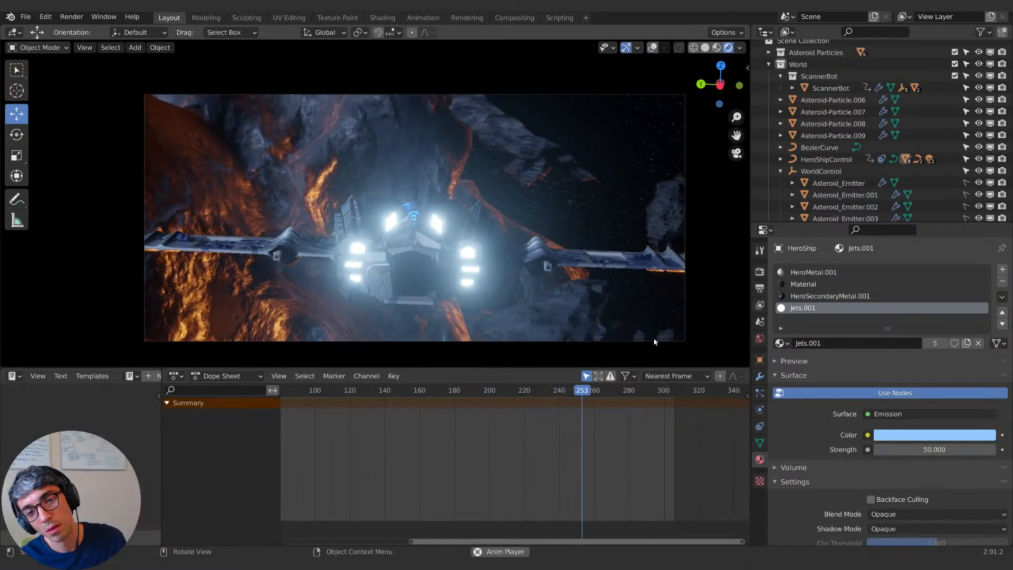
key(space)
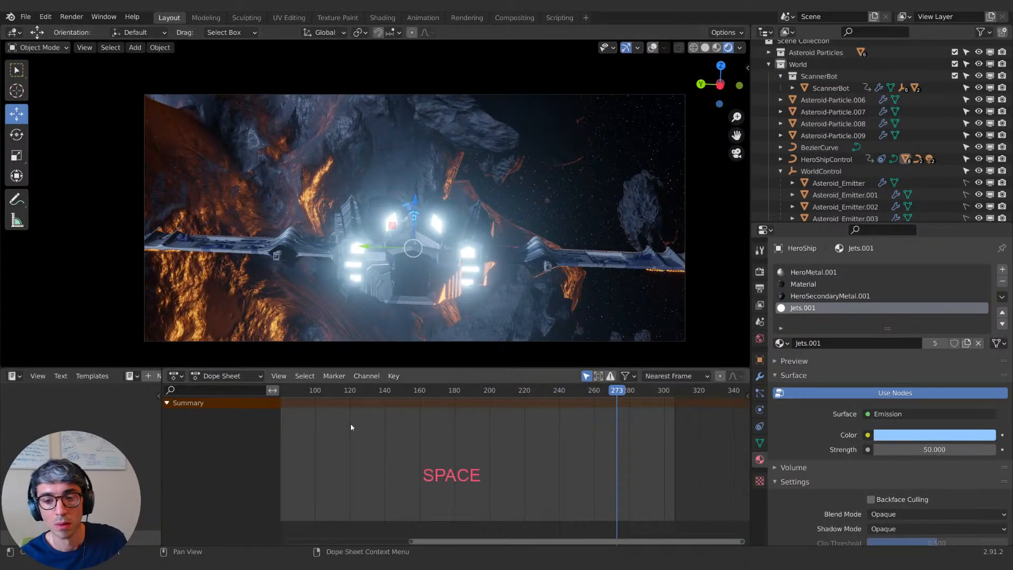
click(306, 402)
key(Home)
click(308, 393)
key(space)
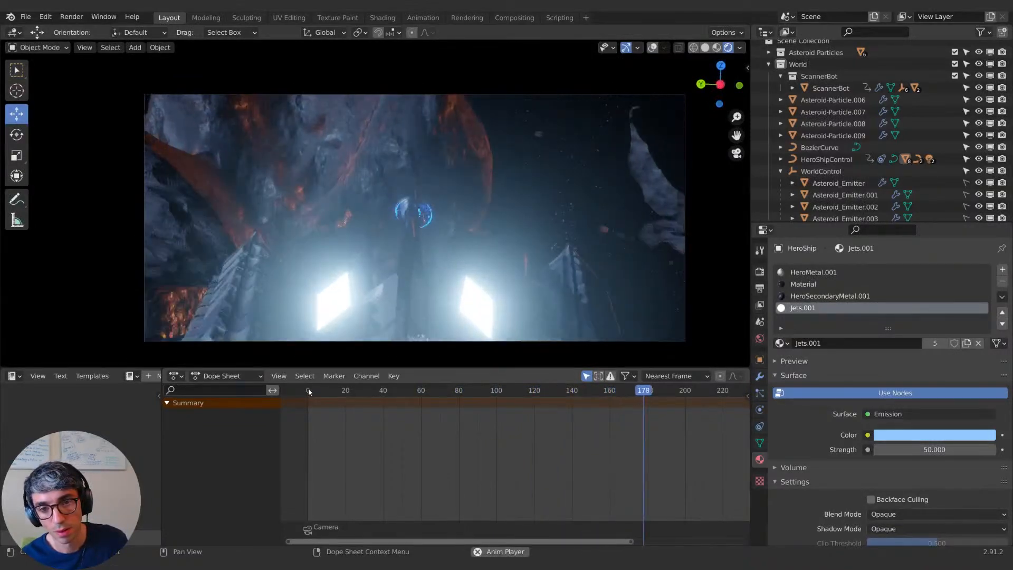
key(space)
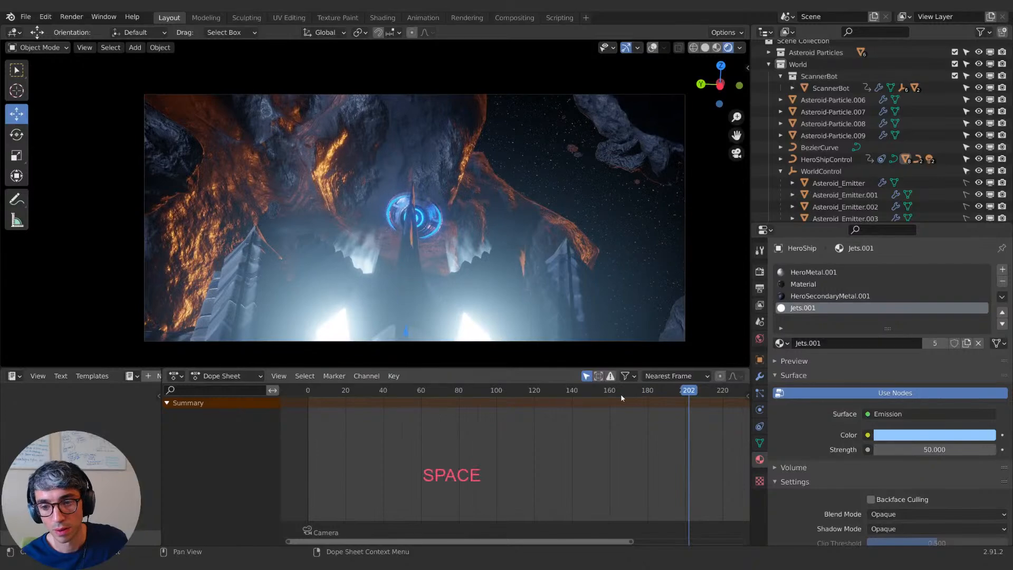
Step: Replay the early part of the shot up to about frame 115 to examine how the camera follows the ship
drag(696, 393, 446, 398)
key(space)
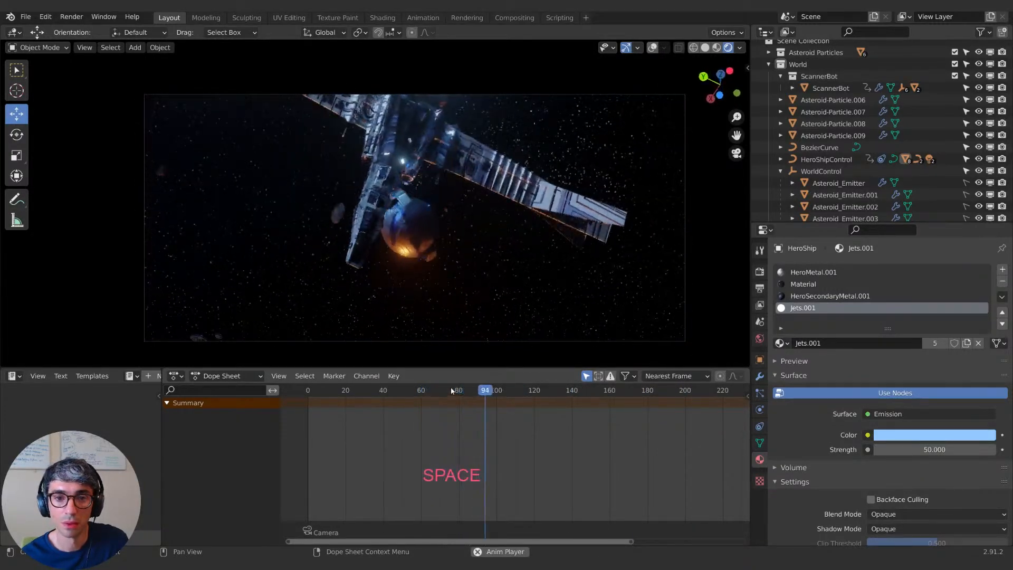
key(space)
click(314, 392)
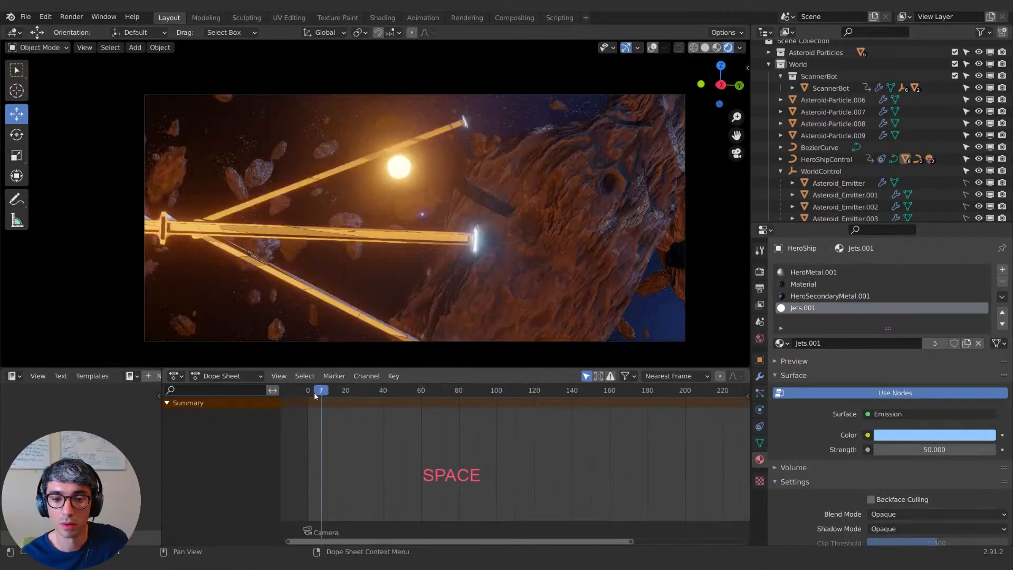
key(space)
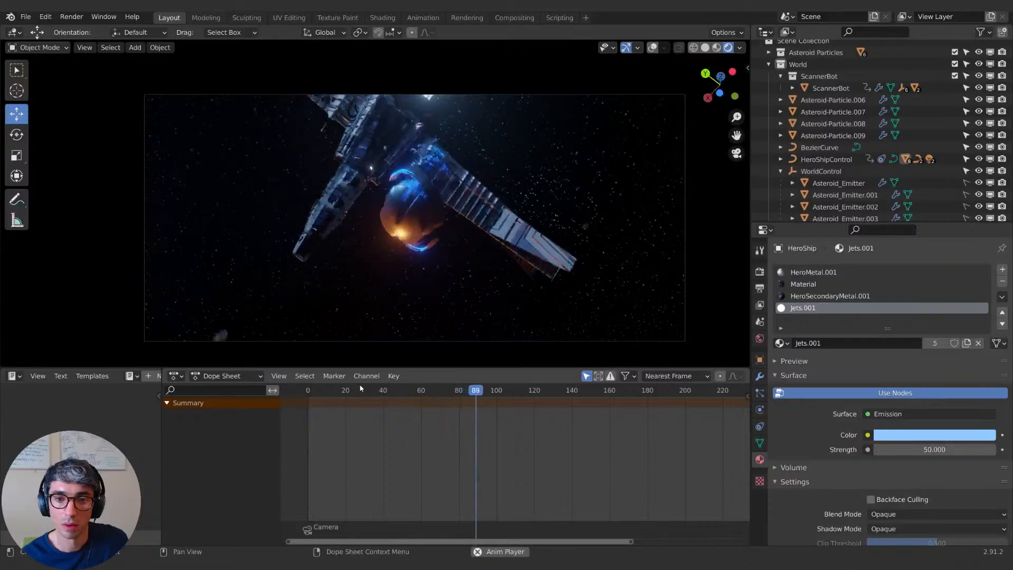
key(space)
key(space)
key(space)
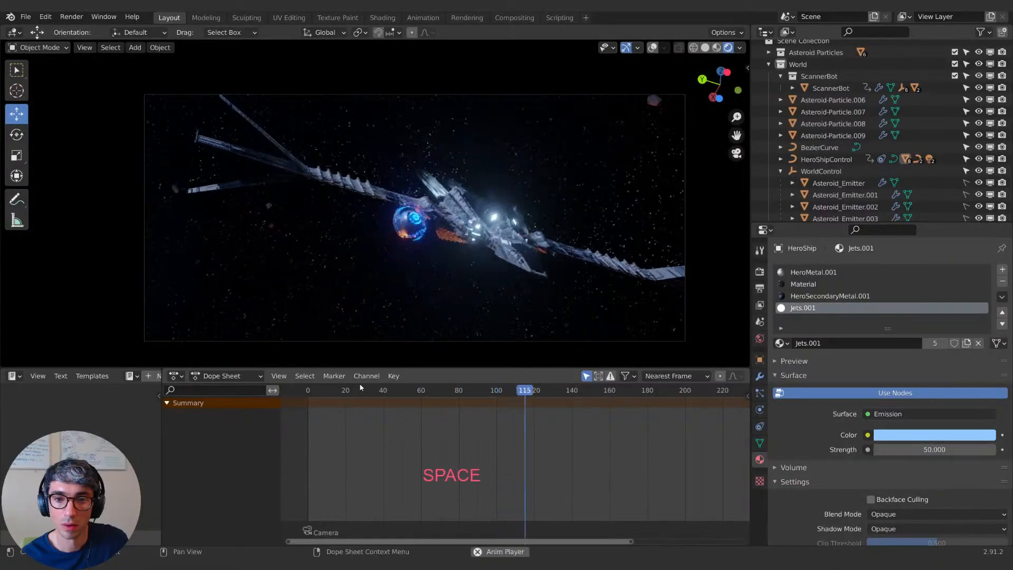
Step: Select the Camera object and switch the Dope Sheet area to the Graph Editor to display its animation curves
scroll(819, 199, down, 5)
scroll(819, 200, down, 5)
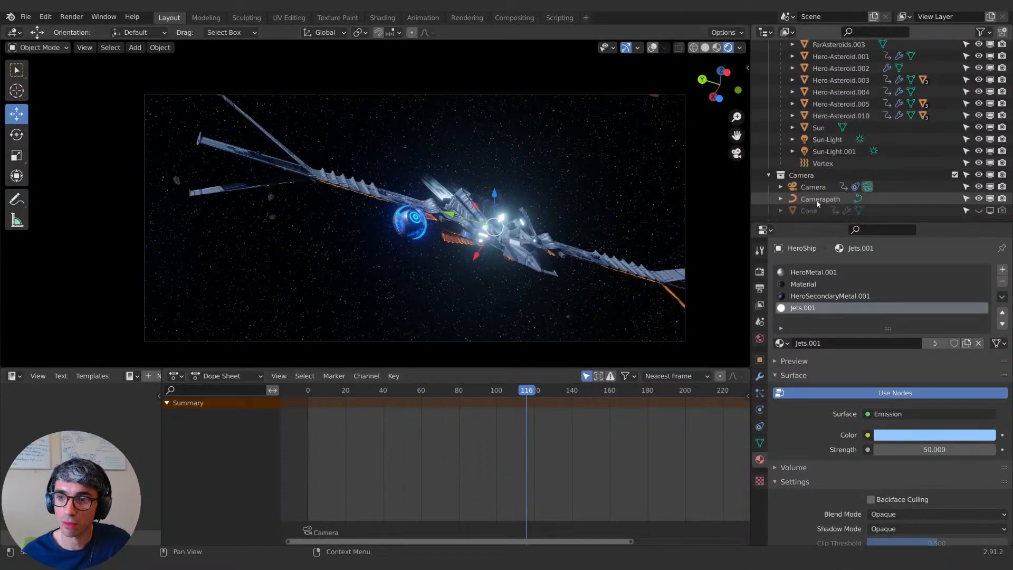
click(813, 187)
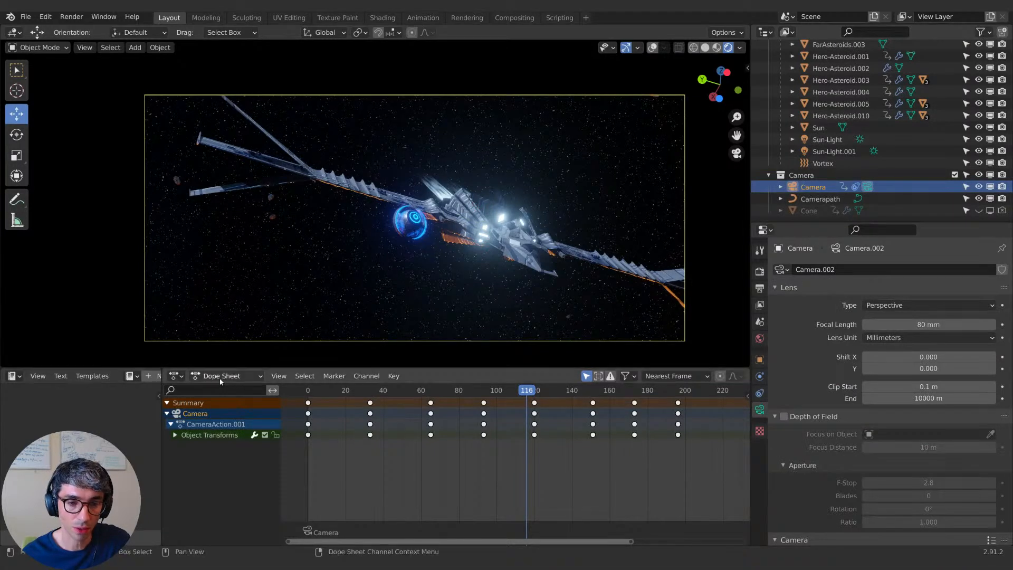
middle_drag(435, 453, 439, 453)
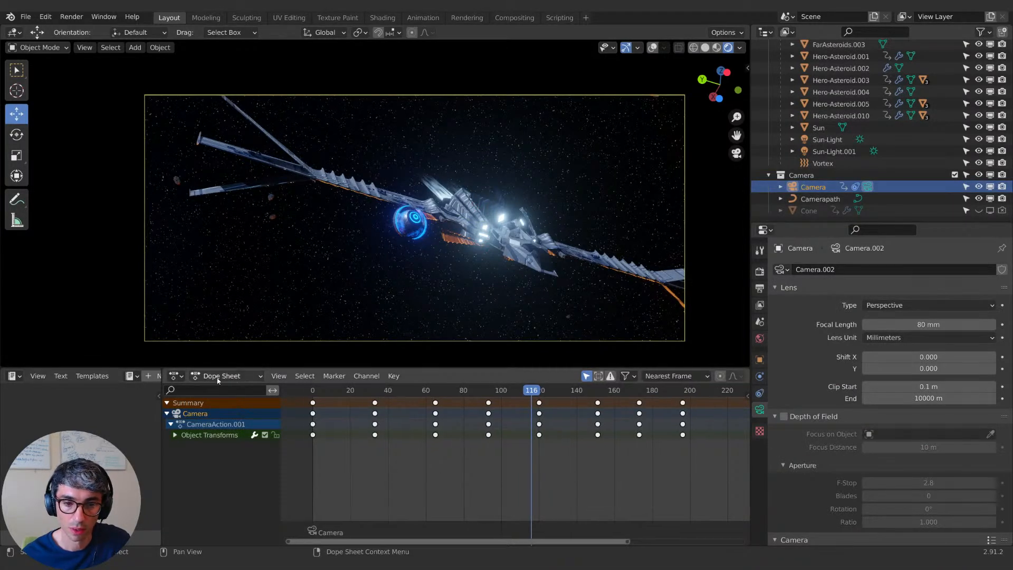
click(176, 376)
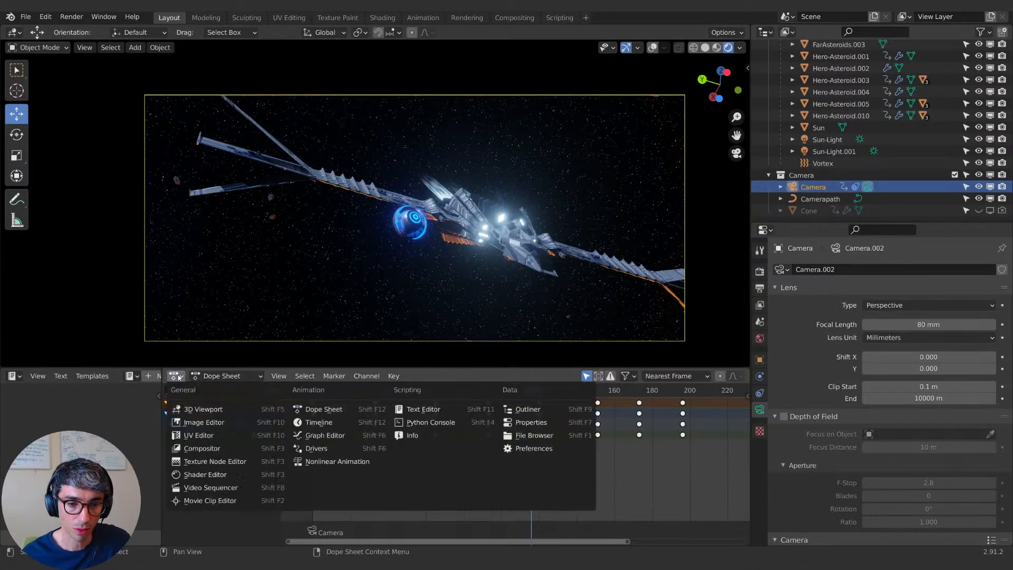
click(334, 435)
scroll(471, 449, down, 2)
middle_drag(521, 449, 457, 393)
scroll(471, 443, down, 6)
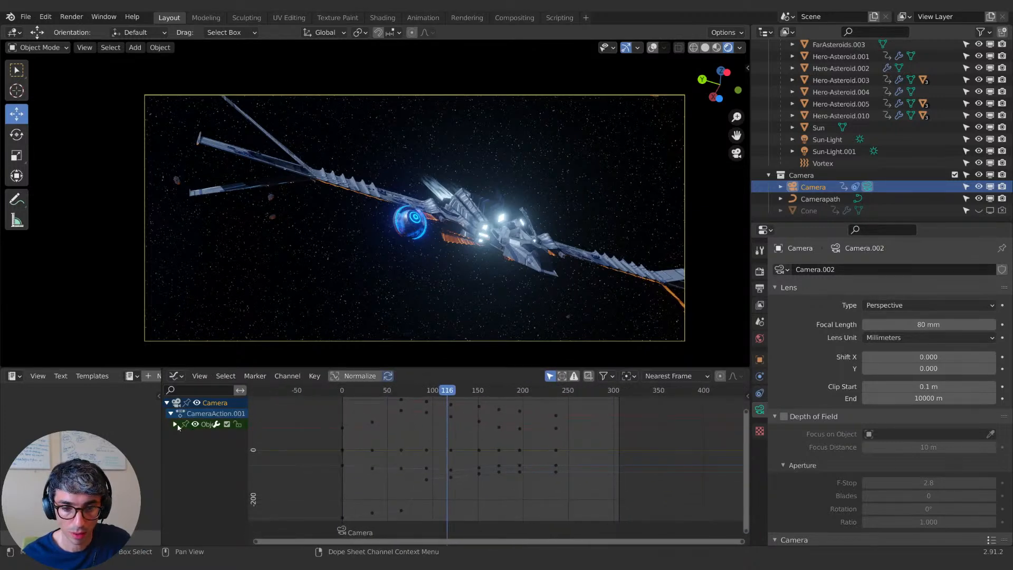
Step: Expand the camera's Object Transforms channels and enlarge the Graph Editor to fit all location and rotation keyframes
click(175, 424)
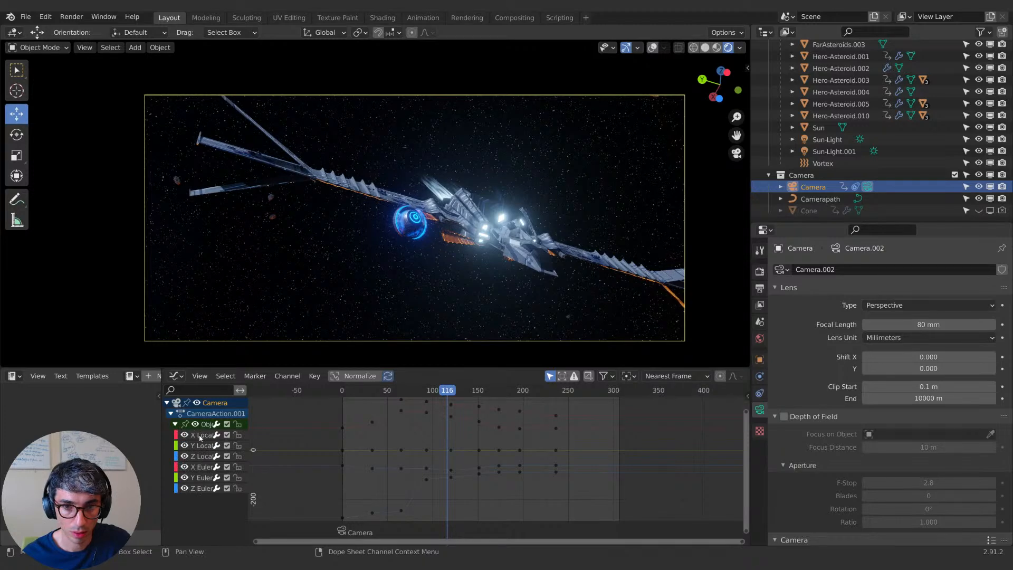
click(201, 468)
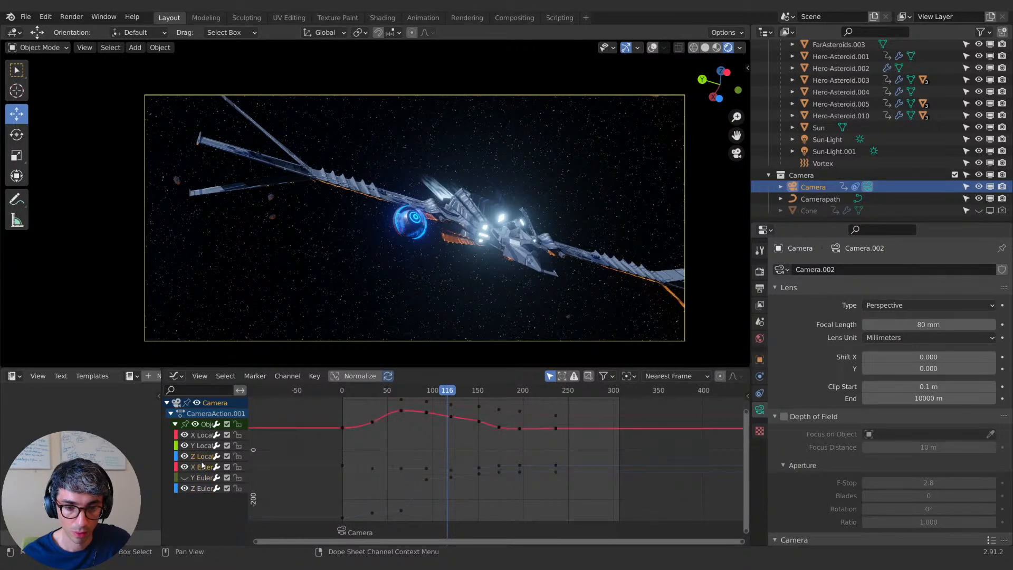
middle_drag(422, 458, 455, 437)
drag(458, 368, 464, 276)
middle_drag(495, 357, 459, 366)
scroll(469, 376, down, 2)
Step: Delete the camera keyframes on all channels near frames 33 and 120
key(b)
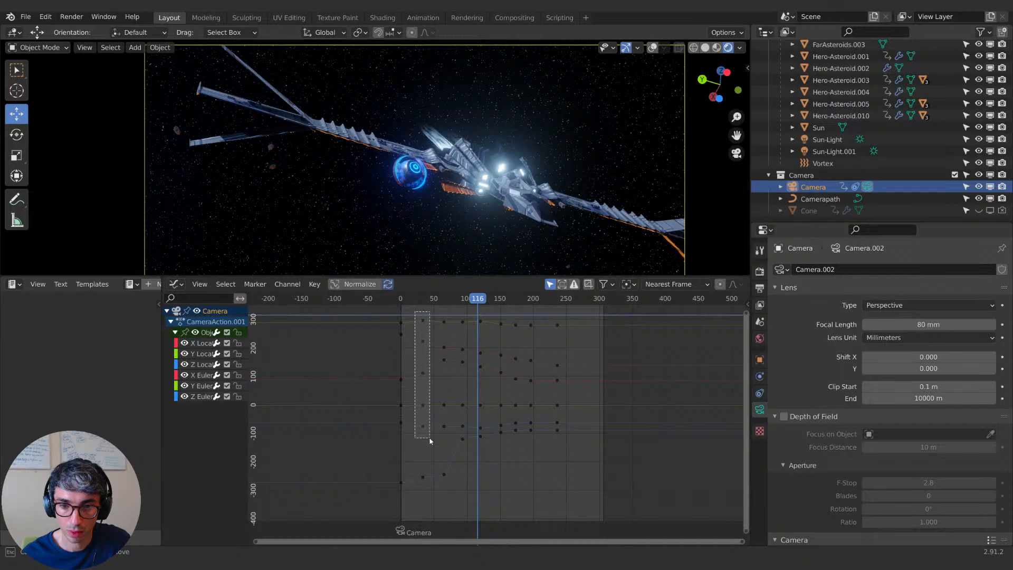
drag(426, 490, 425, 490)
key(x)
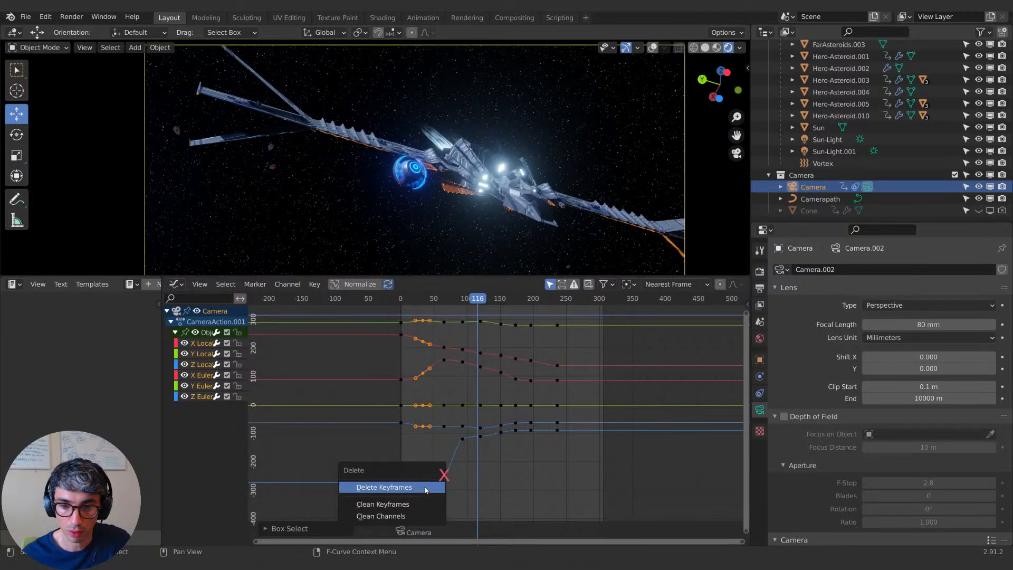
click(426, 489)
drag(457, 316, 473, 442)
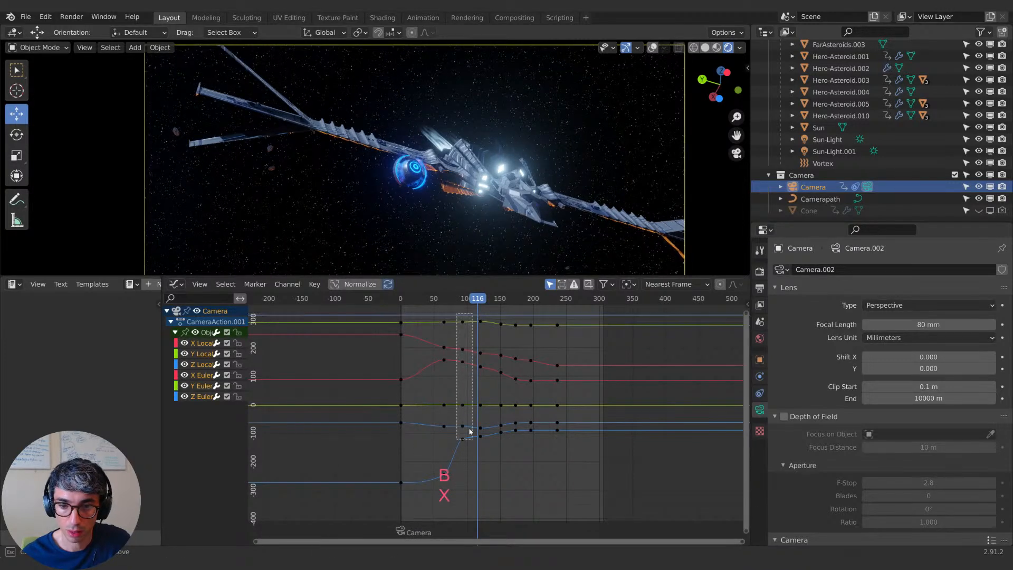
key(b)
drag(477, 311, 497, 504)
key(x)
click(487, 469)
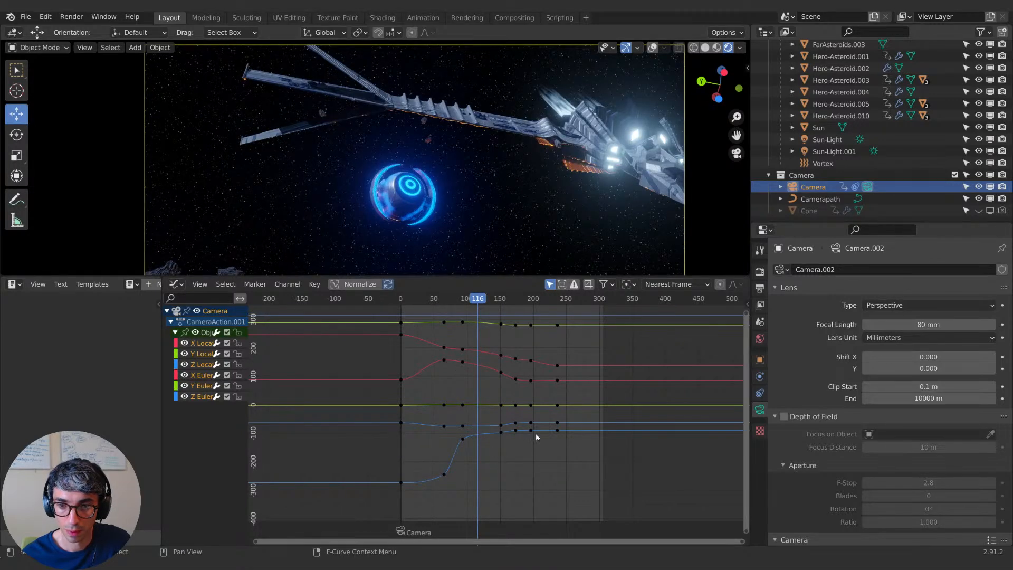
Step: Delete the camera keyframes on all channels near frames 173 and 196
drag(525, 464, 524, 463)
key(x)
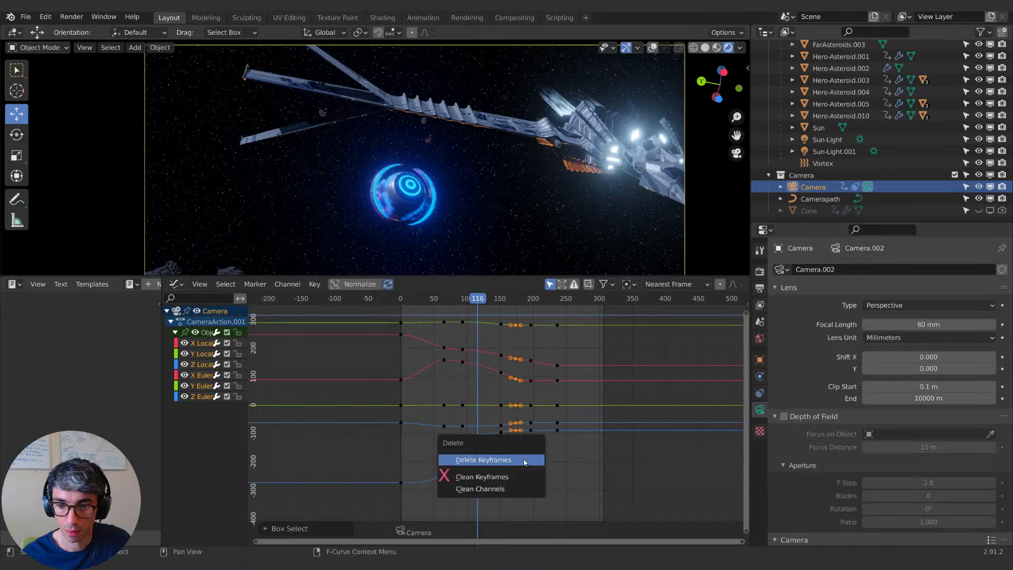
click(524, 463)
key(b)
drag(516, 315, 543, 460)
key(x)
click(543, 461)
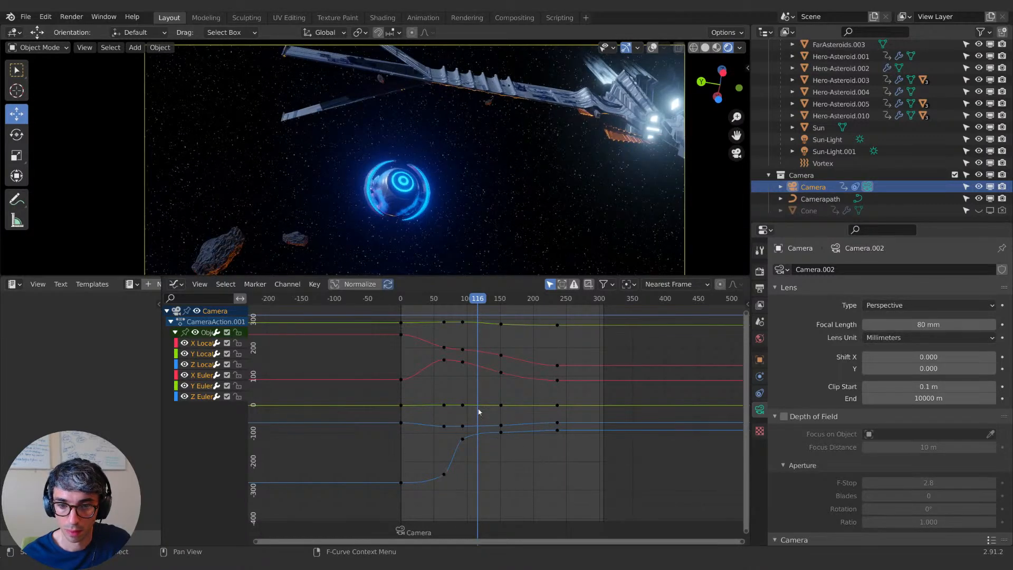
Step: Delete the camera keyframes near frame 93 and stretch the Z Euler key's incoming handle at frame 151 back to about frame 85
key(b)
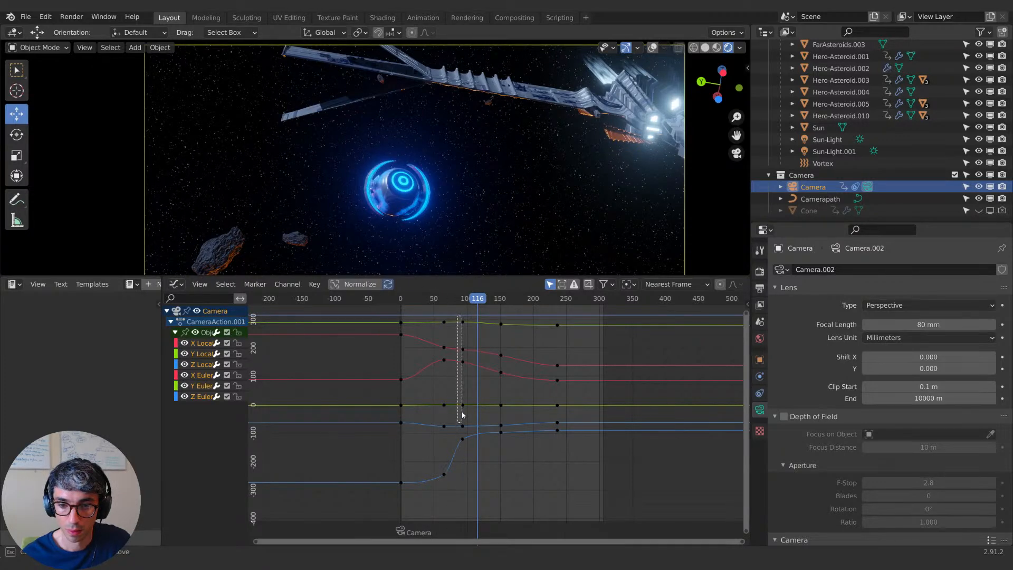
drag(467, 427, 467, 451)
key(Delete)
click(501, 432)
drag(480, 437, 456, 437)
Step: Play the edited camera animation from the start, enlarging the 3D viewport for a second playback
drag(478, 301, 404, 304)
key(space)
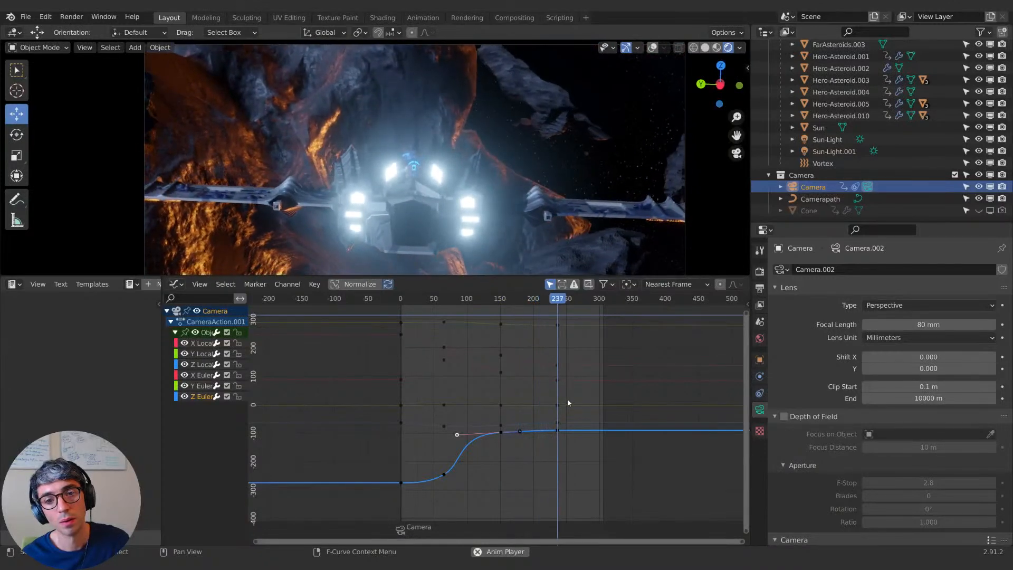
key(space)
drag(459, 276, 453, 423)
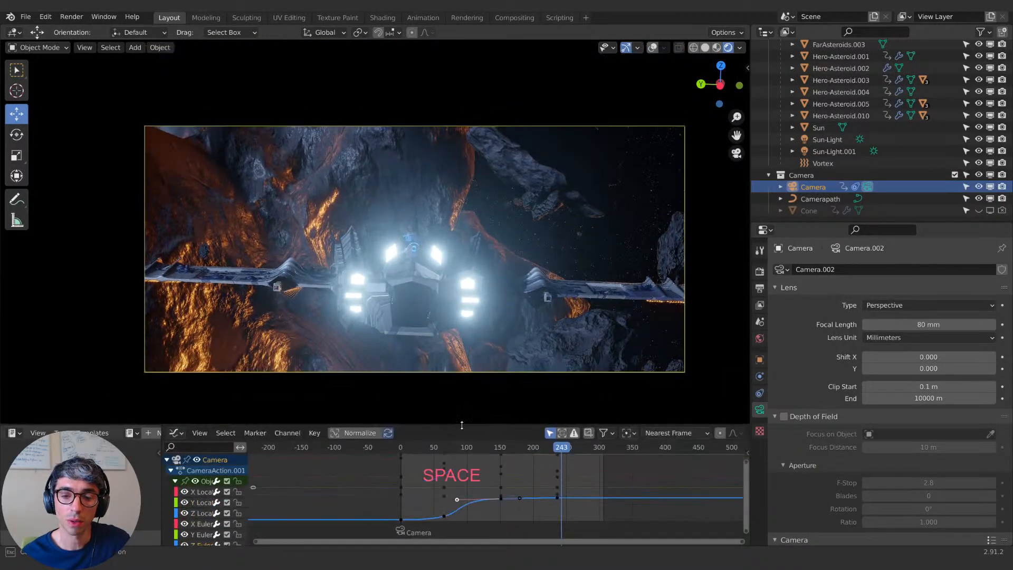
click(400, 450)
key(space)
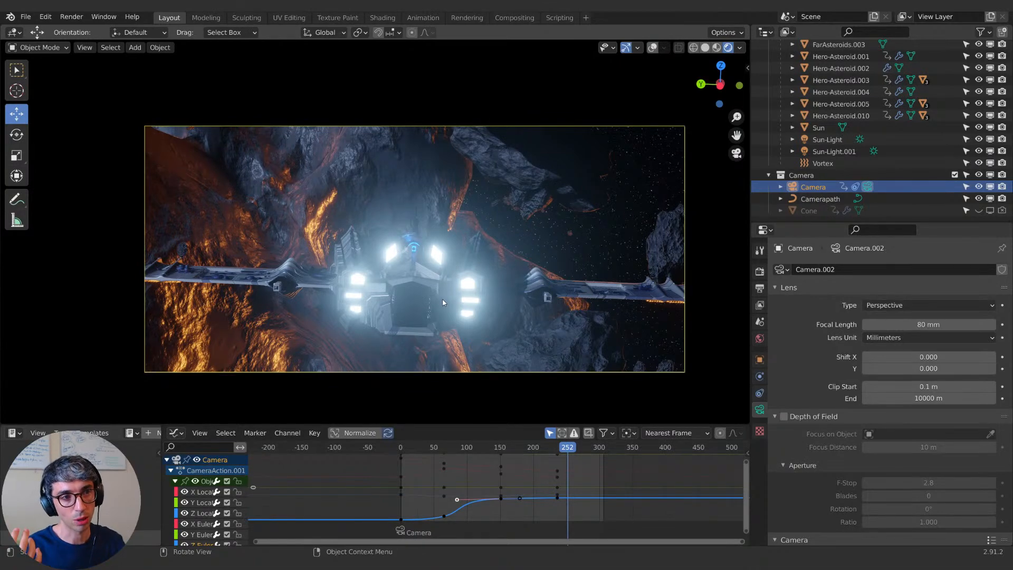
Step: Scrub back through the shot and replay it from about frame 15 to frame 143 to check the camera move
drag(552, 456, 516, 451)
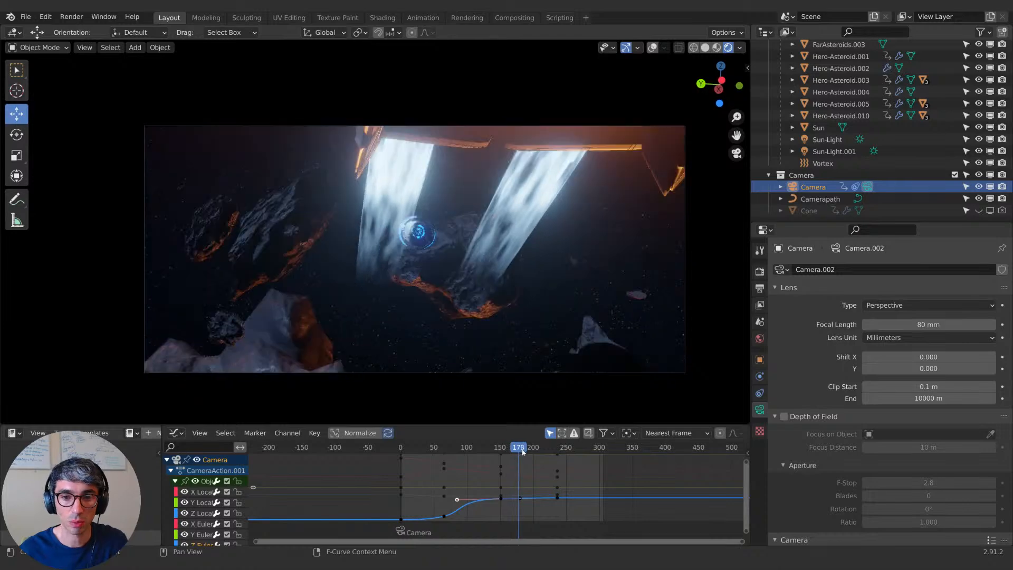
drag(508, 454, 411, 460)
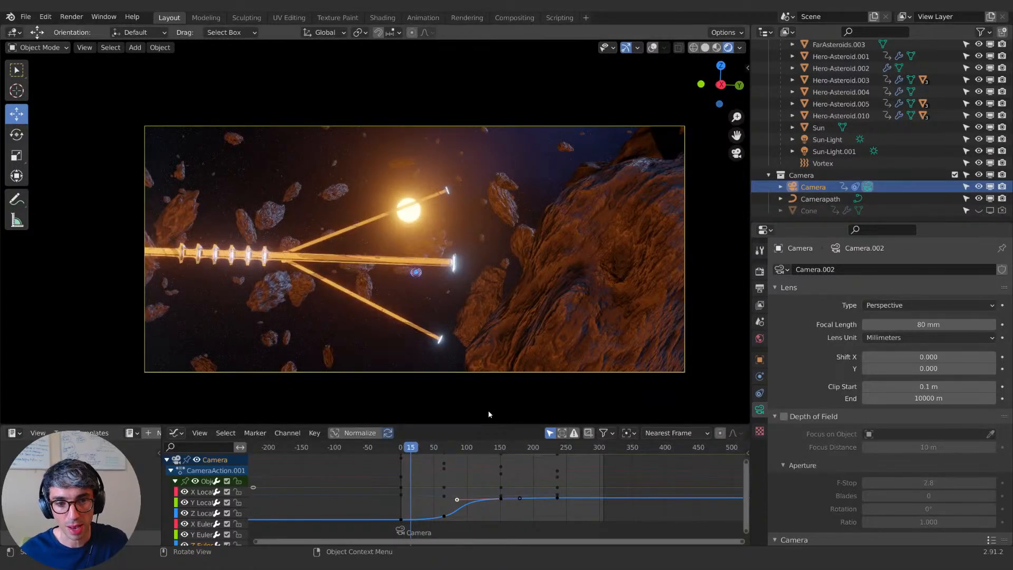
key(space)
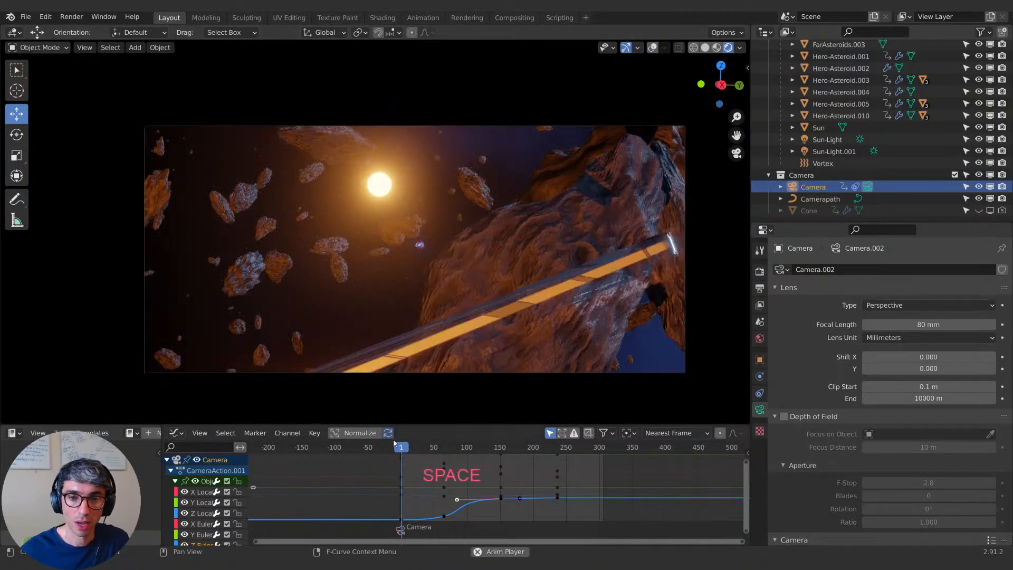
key(space)
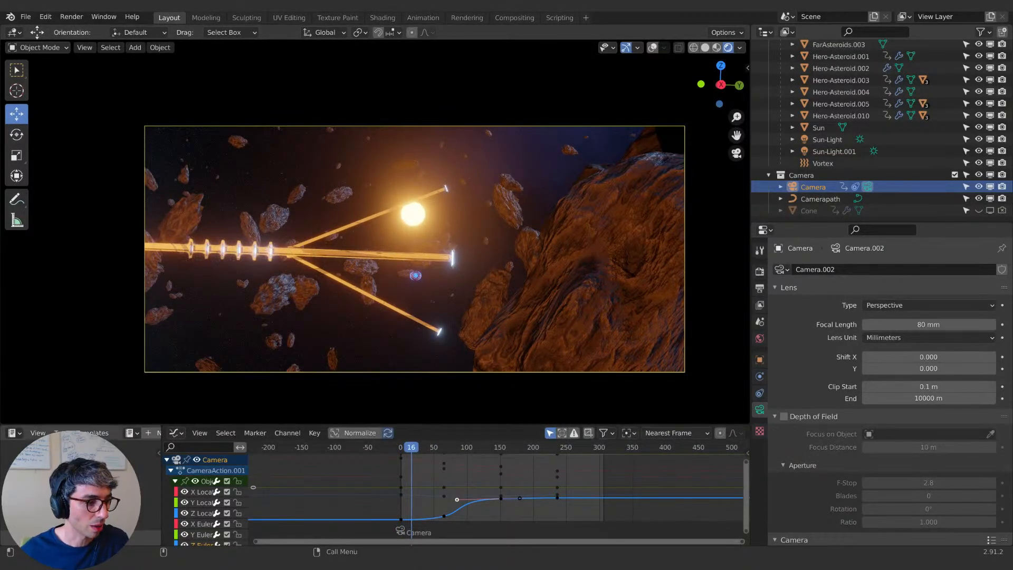
drag(412, 448, 434, 448)
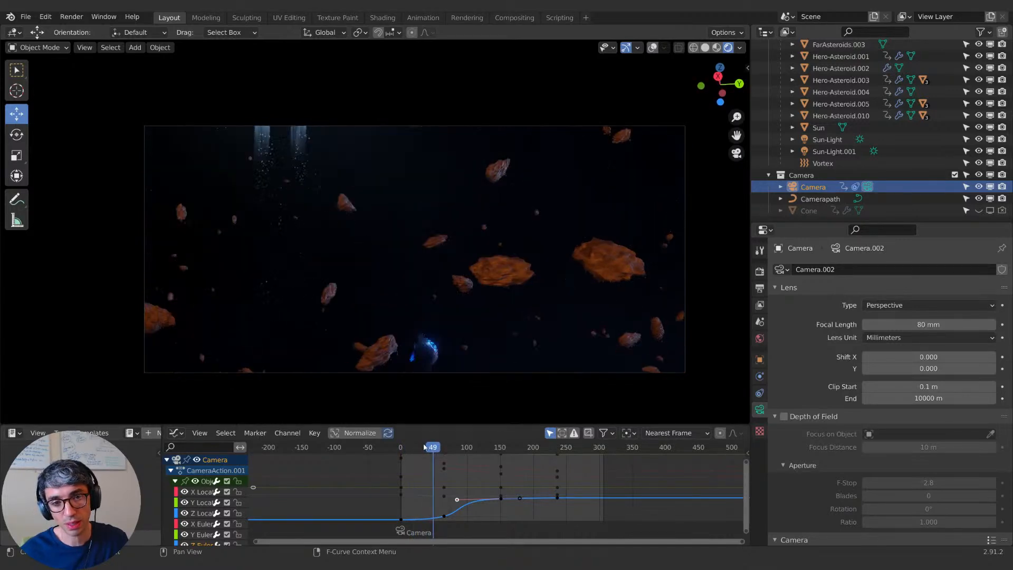
click(411, 448)
key(space)
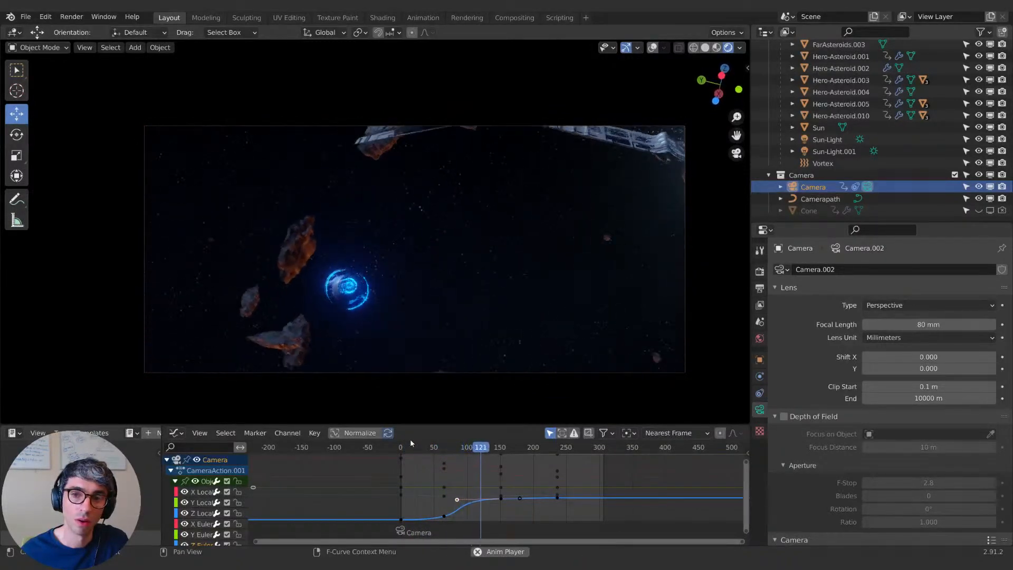
key(space)
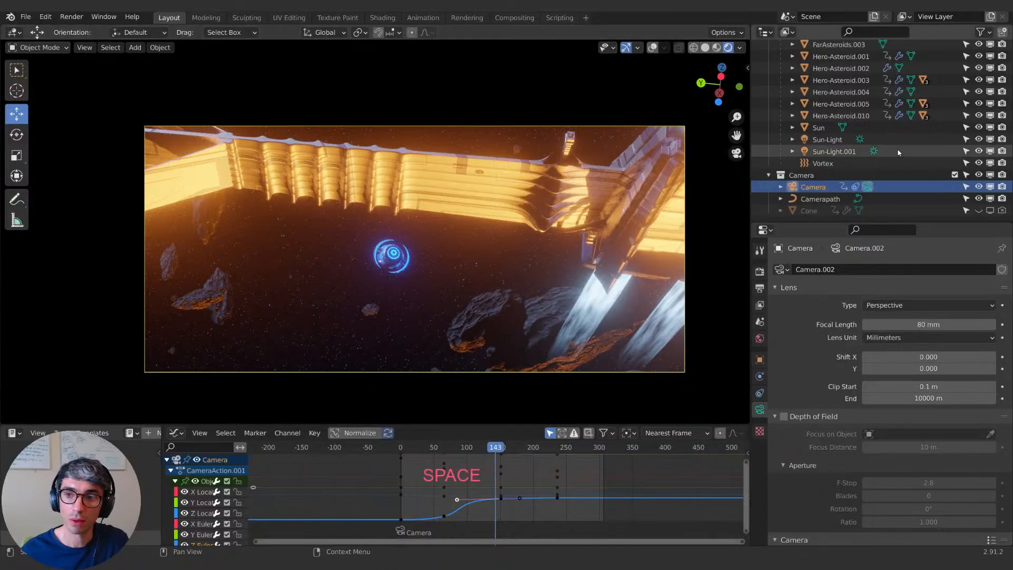
Step: Select the BezierCurve ship path and display the scene in solid shading with the viewport overlays turned on
scroll(824, 136, up, 5)
scroll(824, 136, up, 8)
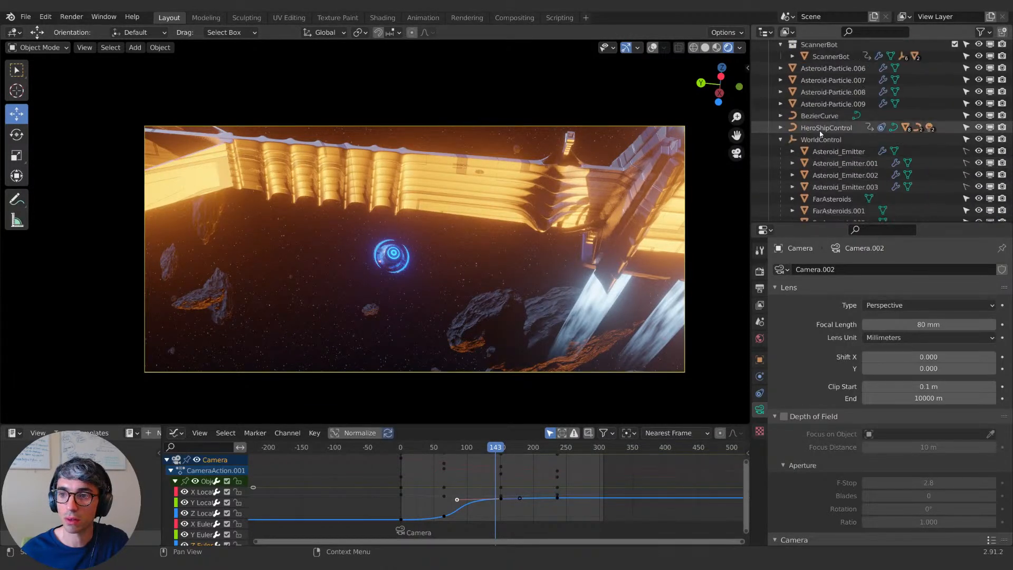
click(821, 128)
click(819, 117)
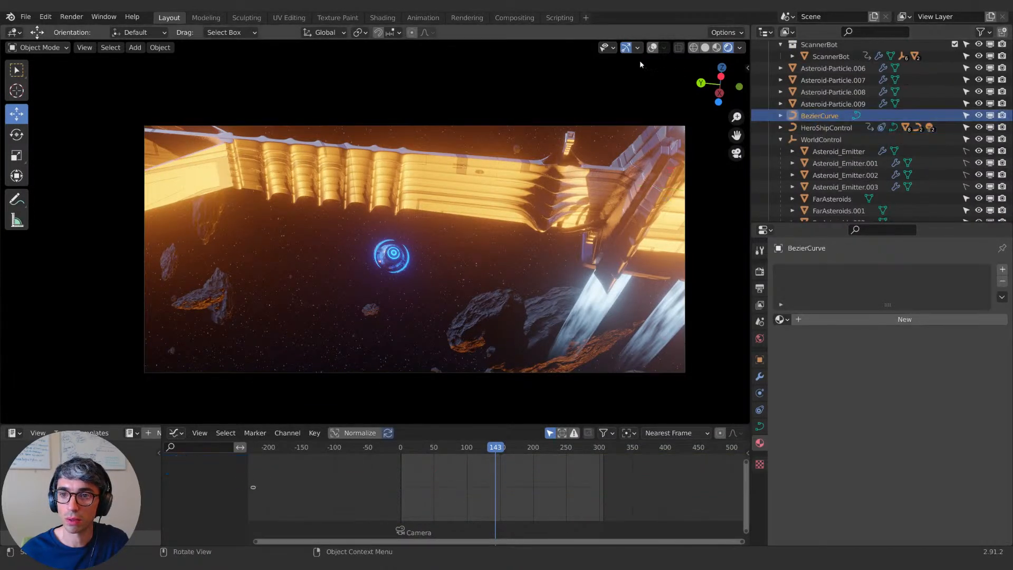
click(653, 48)
click(705, 48)
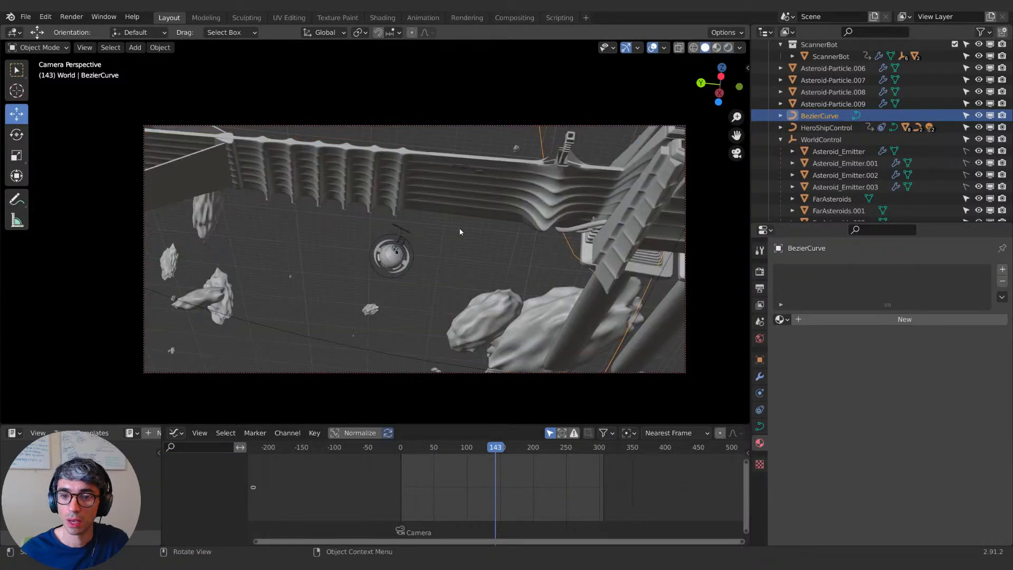
Step: Turn off locking the camera to the view and open the BezierCurve path for point editing from outside the camera
middle_drag(459, 229, 461, 232)
click(745, 65)
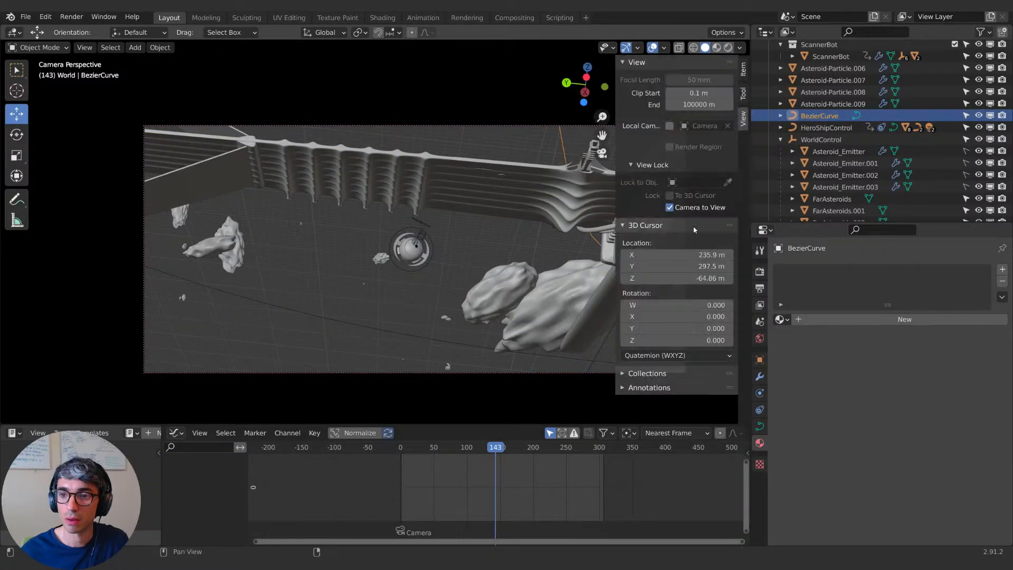
middle_drag(606, 222, 498, 259)
scroll(482, 234, down, 5)
key(Tab)
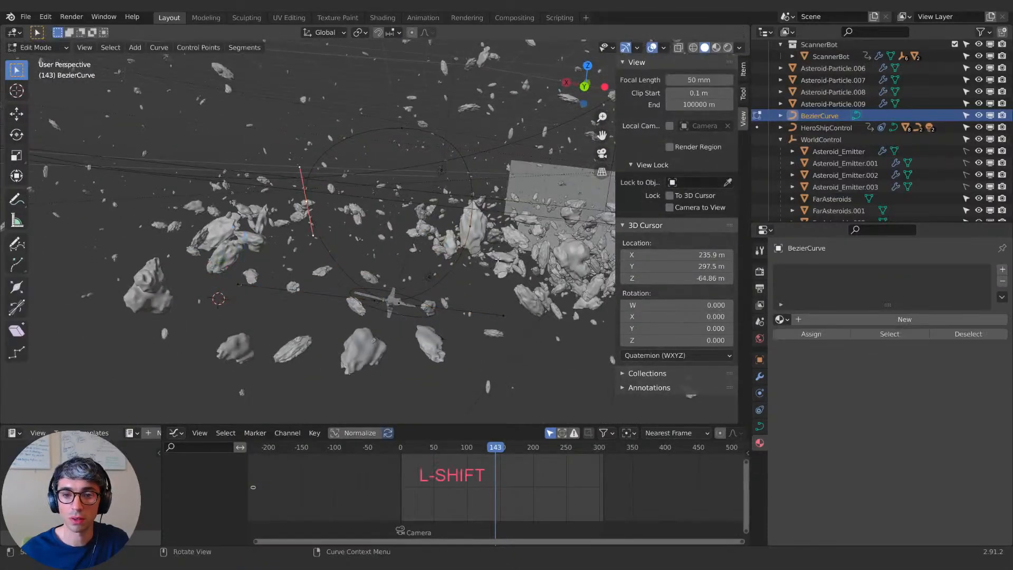
Step: Stretch the curve loop's two side control points apart along X
key(s)
key(x)
click(446, 218)
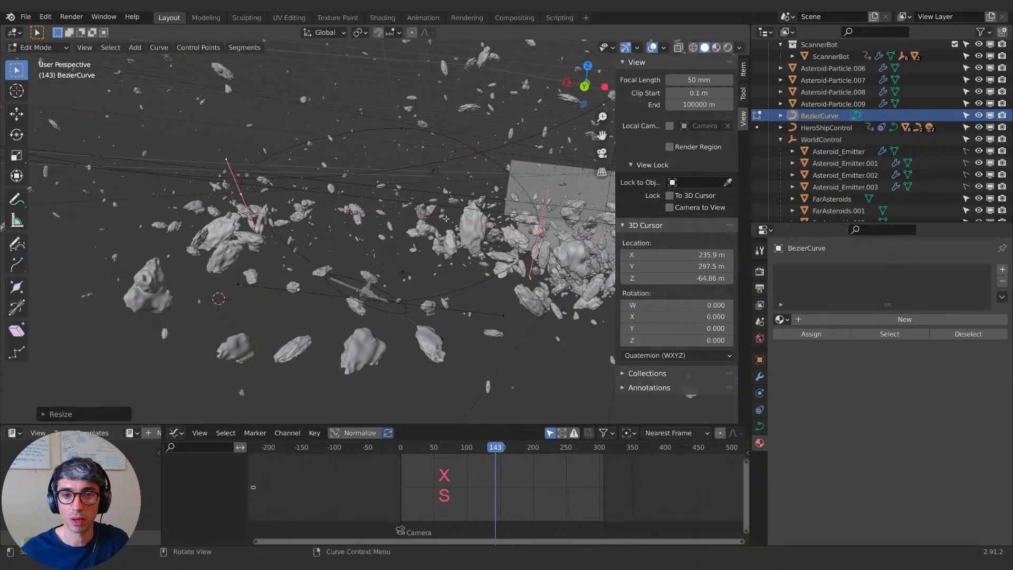
Step: Scale the handles of the loop's highest control point by about 2 and raise the point along Z
key(s)
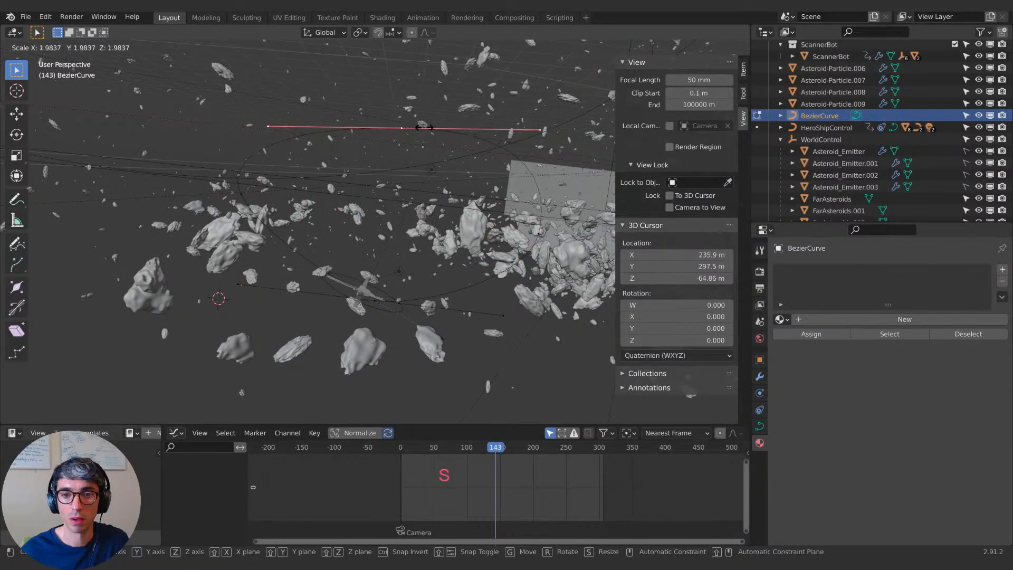
click(424, 127)
key(g)
key(z)
click(419, 82)
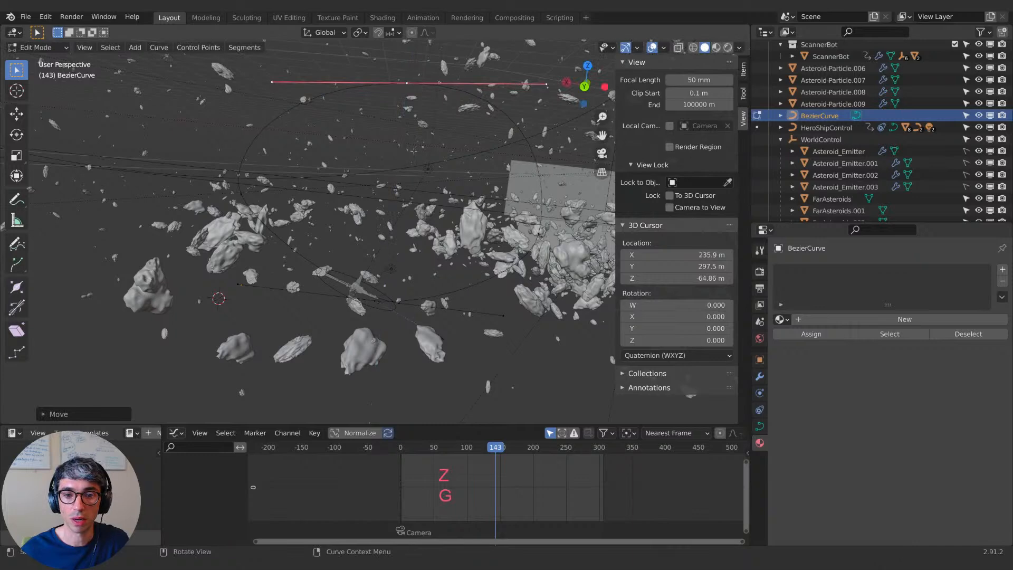
Step: Leave curve editing and play the shot twice through the camera, hiding the viewport sidebar, to check the ship's path
key(Tab)
key(KP_0)
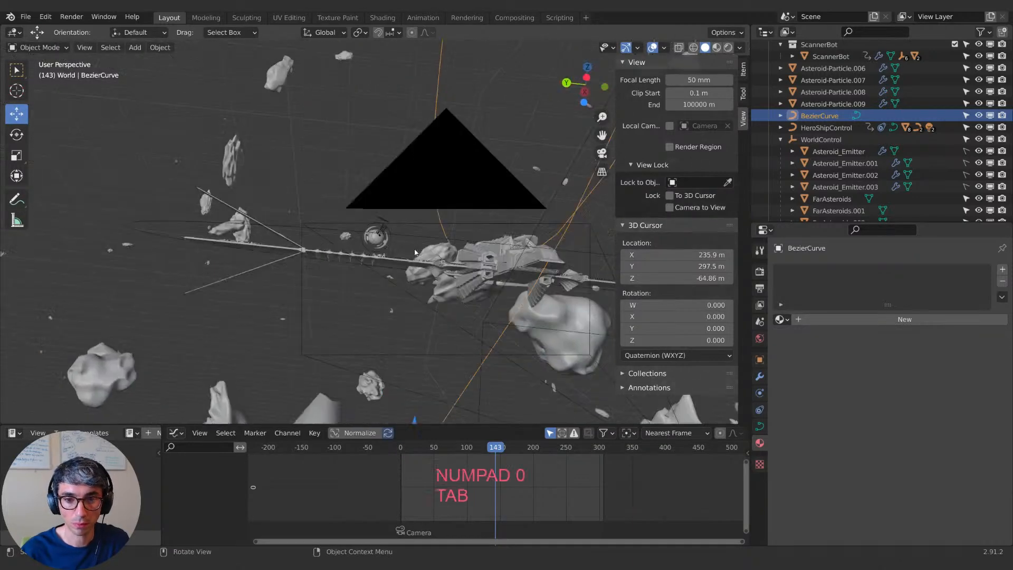
key(space)
drag(507, 460, 411, 438)
key(space)
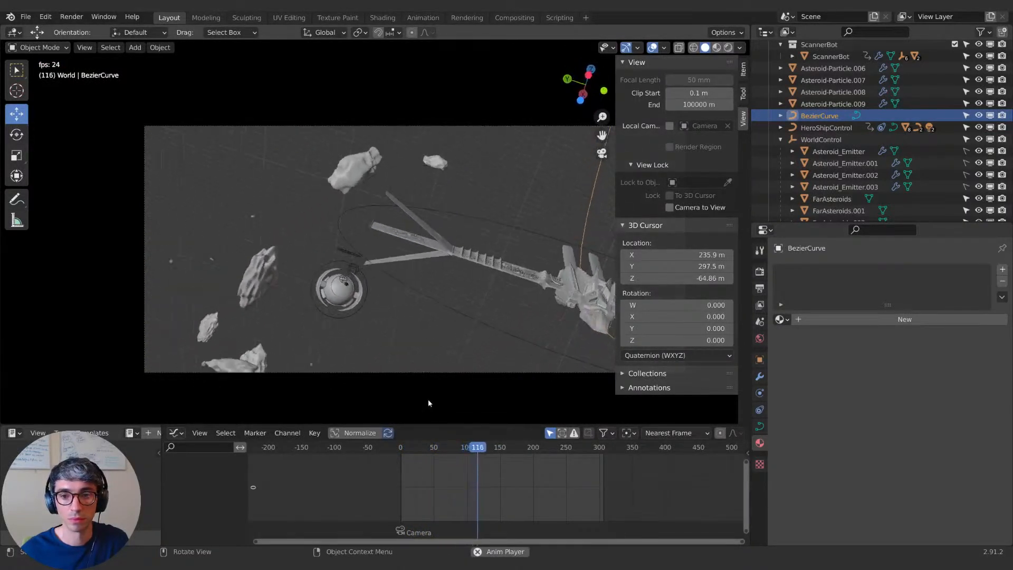
key(space)
drag(616, 297, 739, 297)
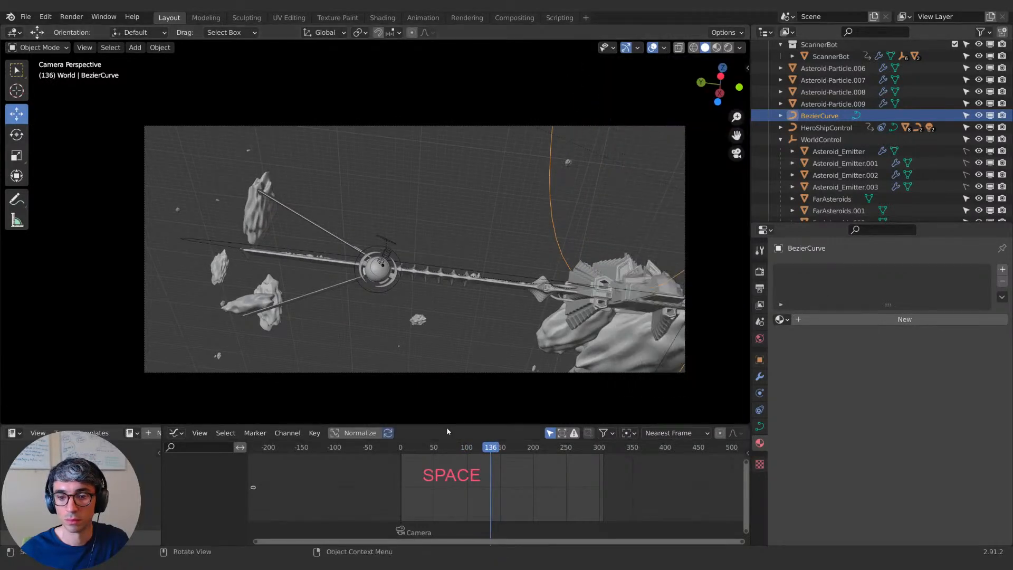
click(431, 449)
key(space)
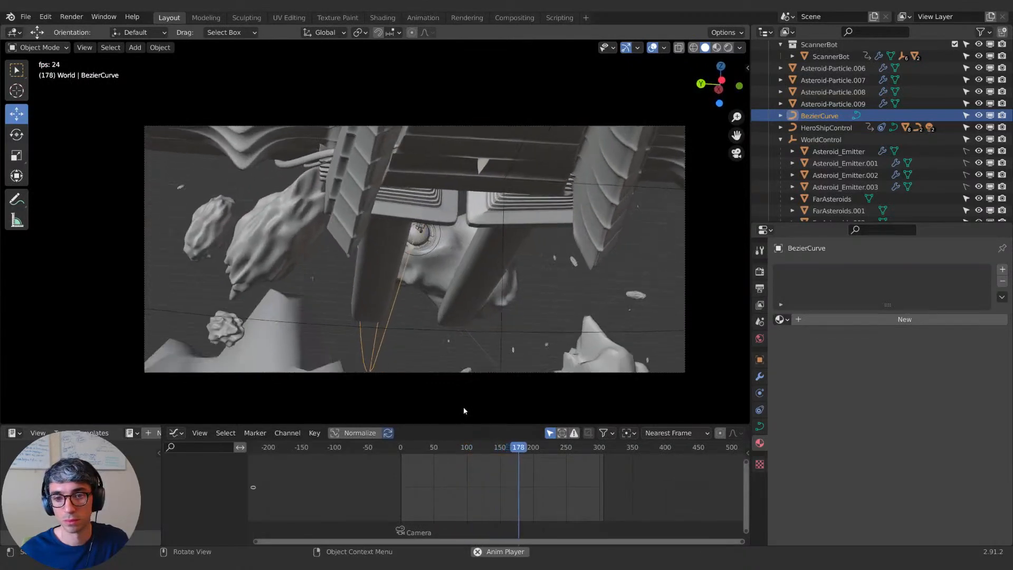
key(space)
Step: Go to frame 8 and move the path curve's end control point along Y towards the camera
drag(419, 448, 406, 450)
drag(408, 450, 406, 449)
middle_drag(354, 217, 244, 343)
key(Tab)
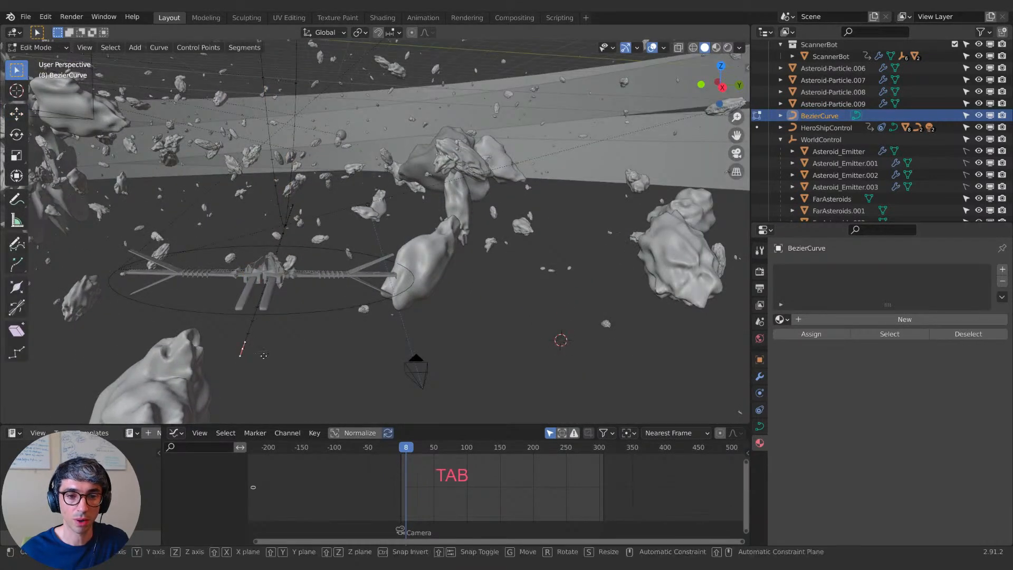
key(x)
key(Escape)
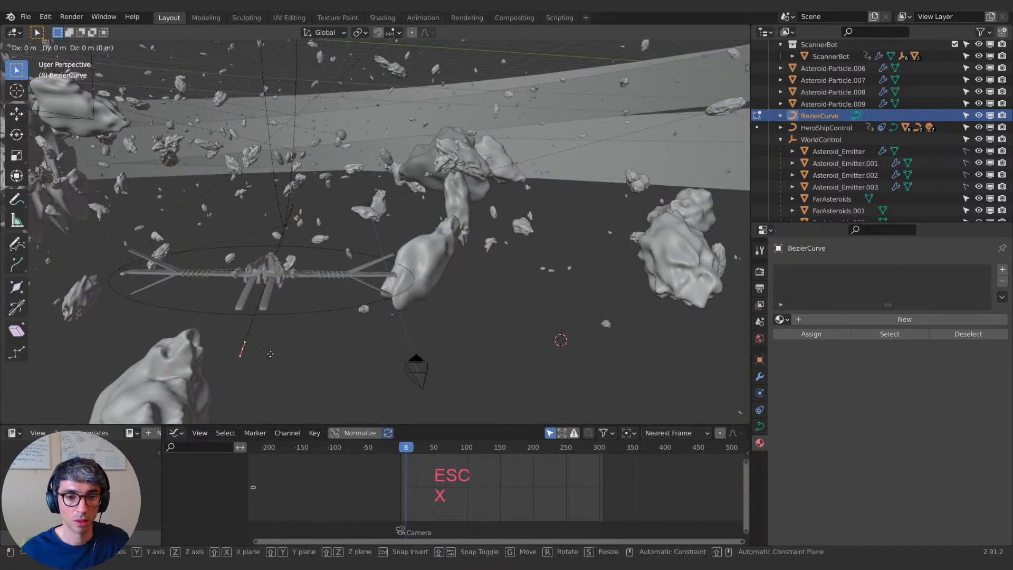
click(437, 358)
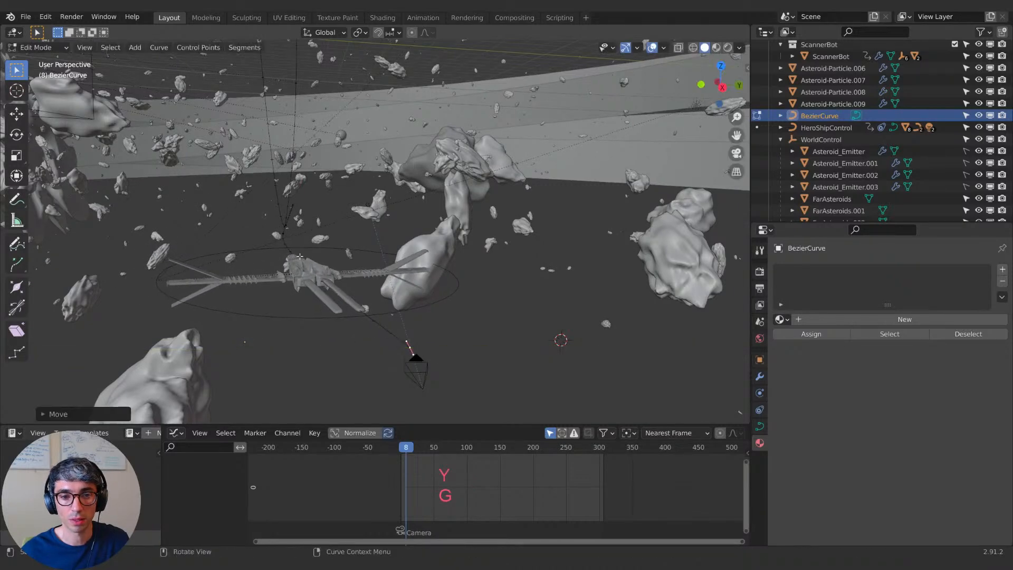
Step: Rotate the path's control point just ahead of the ship slightly about Z and move it along Y
key(r)
key(z)
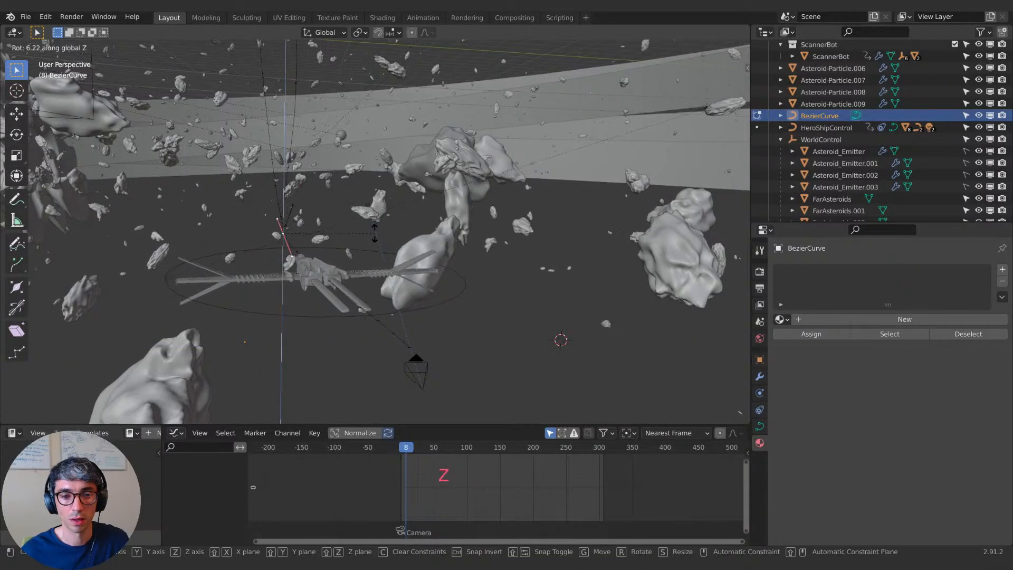
click(372, 237)
key(g)
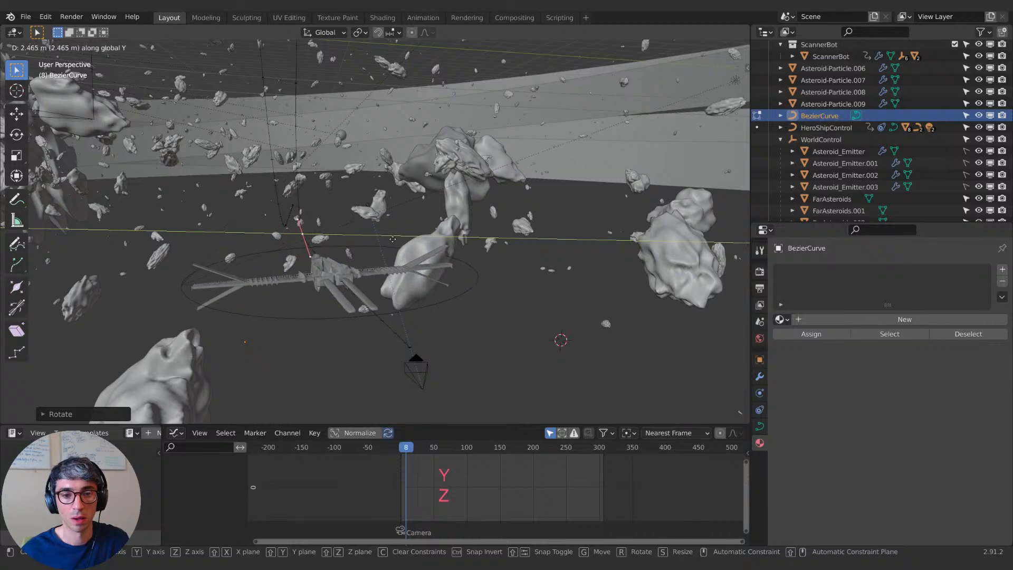
click(414, 236)
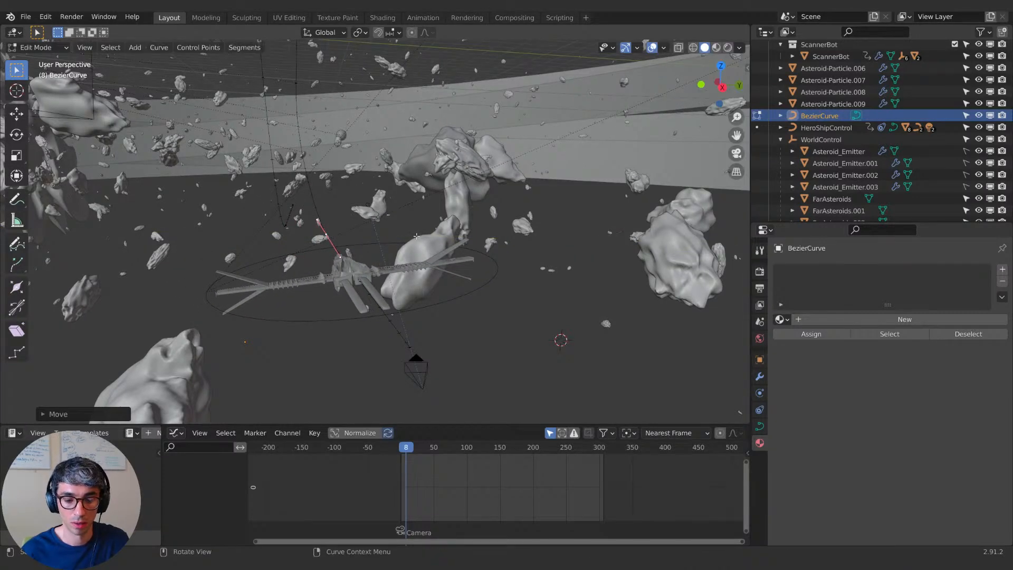
Step: Play the ship's edited path through the camera from frame 8, restart it, and stop at frame 28
key(KP_0)
key(space)
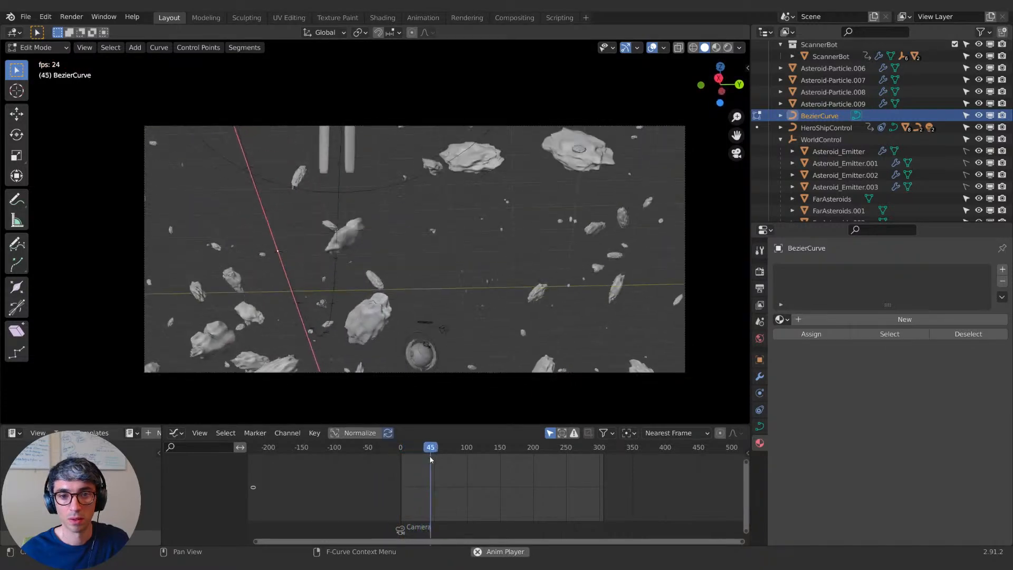
key(Tab)
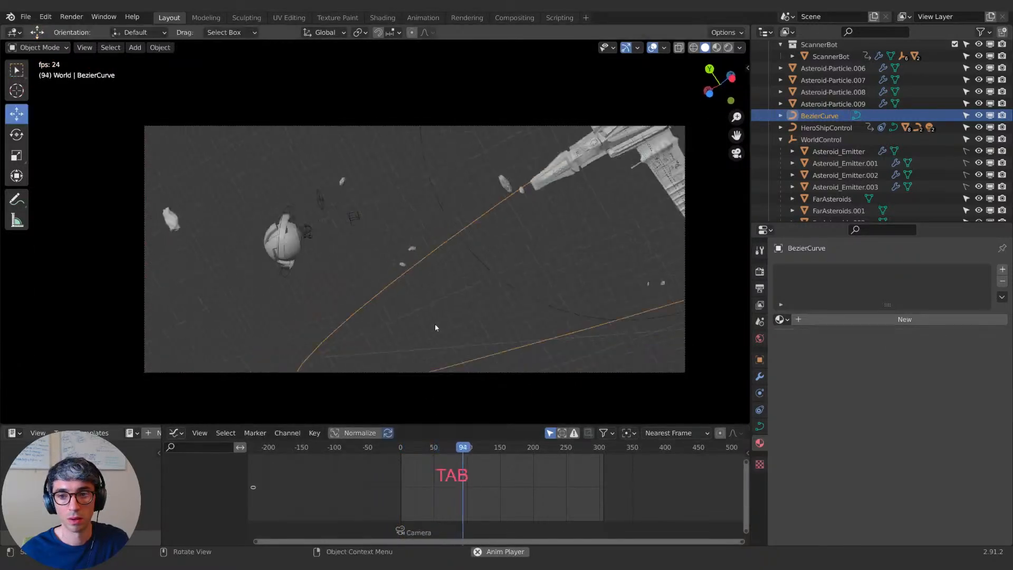
click(405, 447)
key(space)
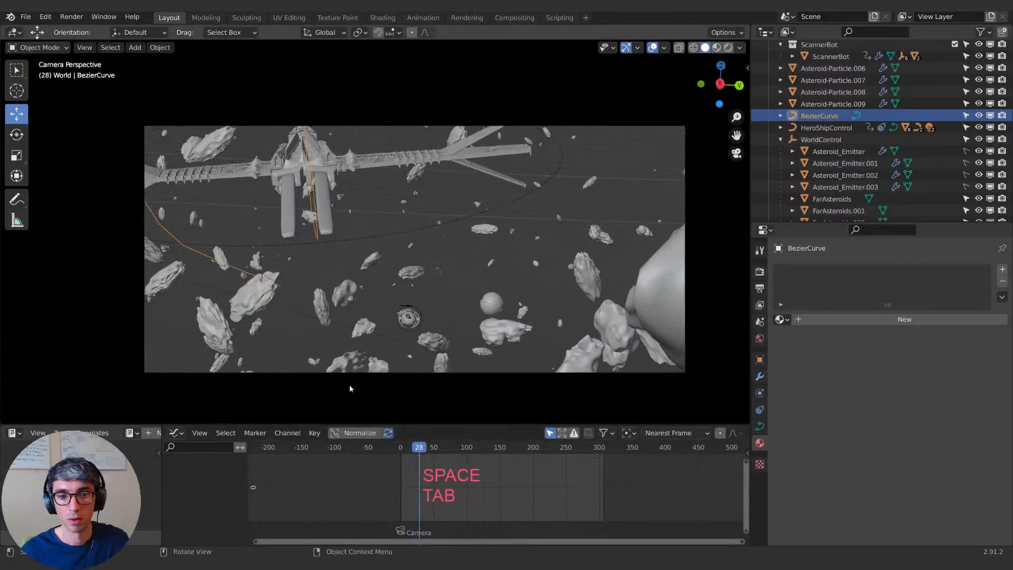
Step: Reopen the path curve for editing and scale the low control point's handles near the ship by about 2.1
key(Tab)
middle_drag(324, 265, 393, 268)
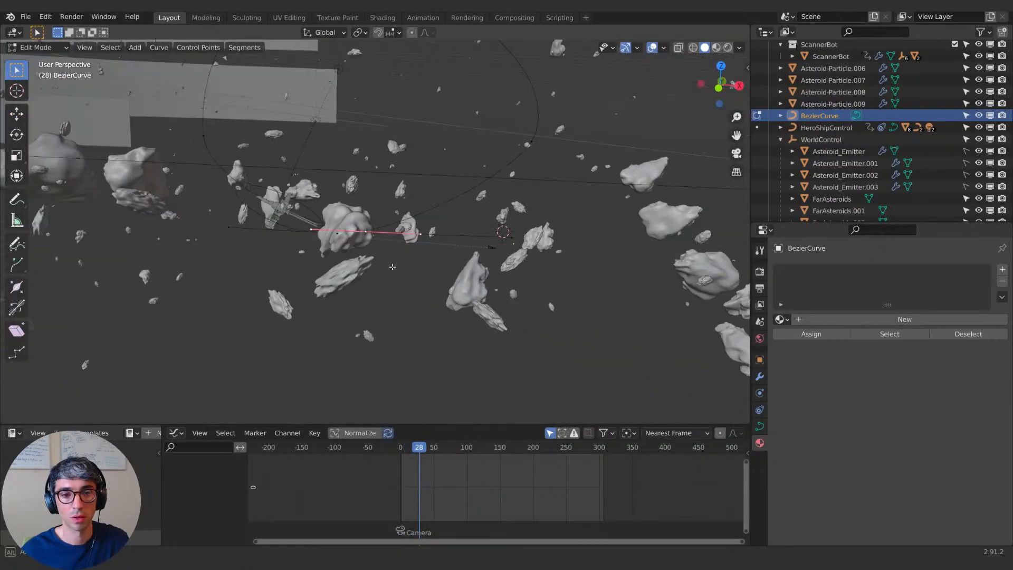
key(s)
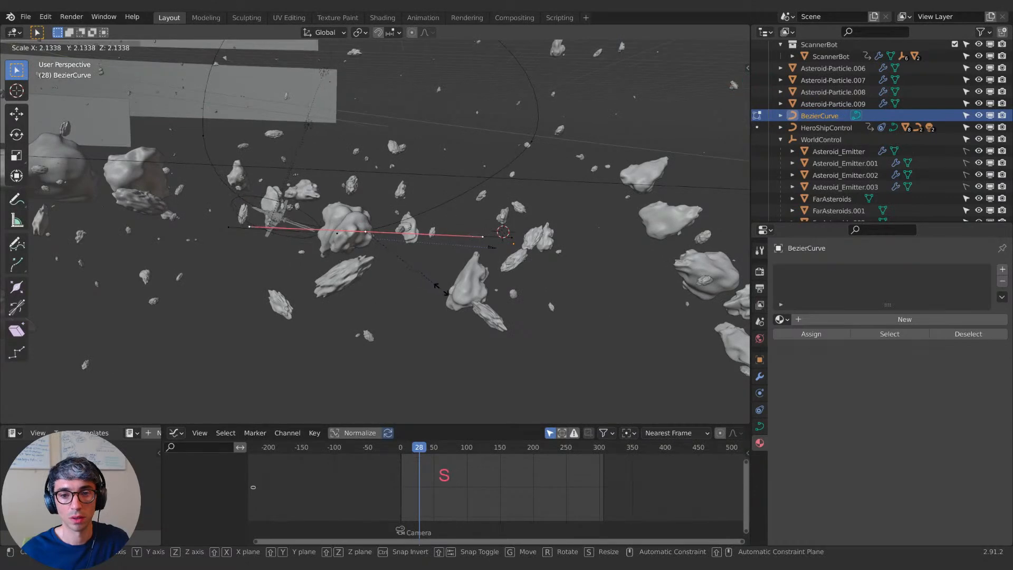
click(441, 289)
Step: Raise the loop's side control point along Z and lengthen its handles slightly
key(g)
key(z)
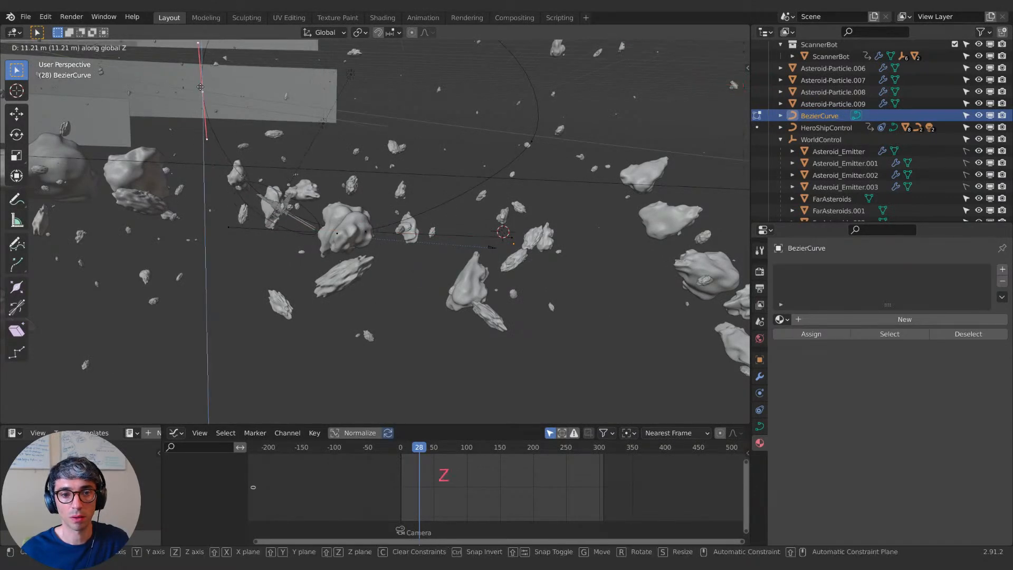
click(205, 81)
key(s)
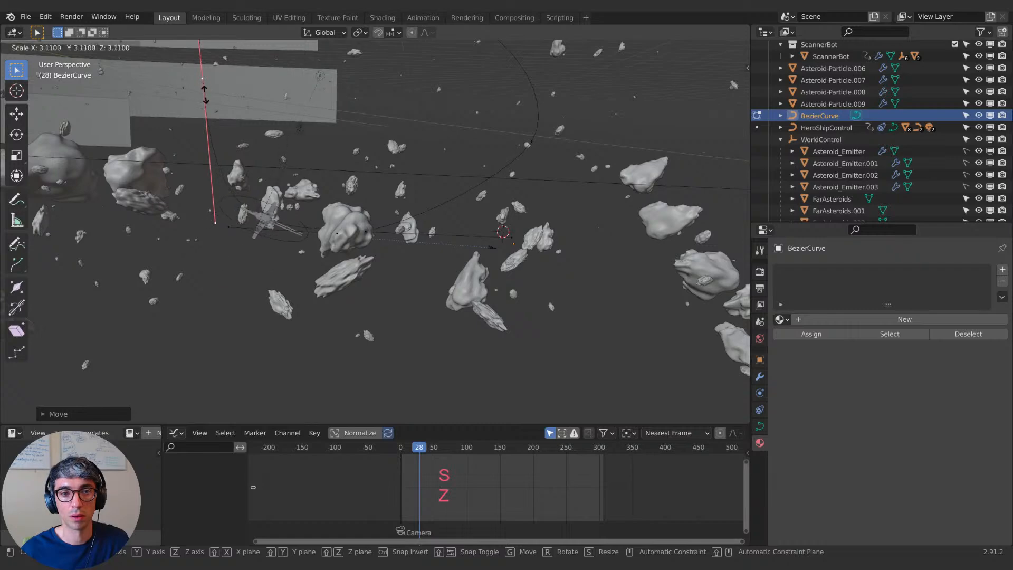
click(202, 86)
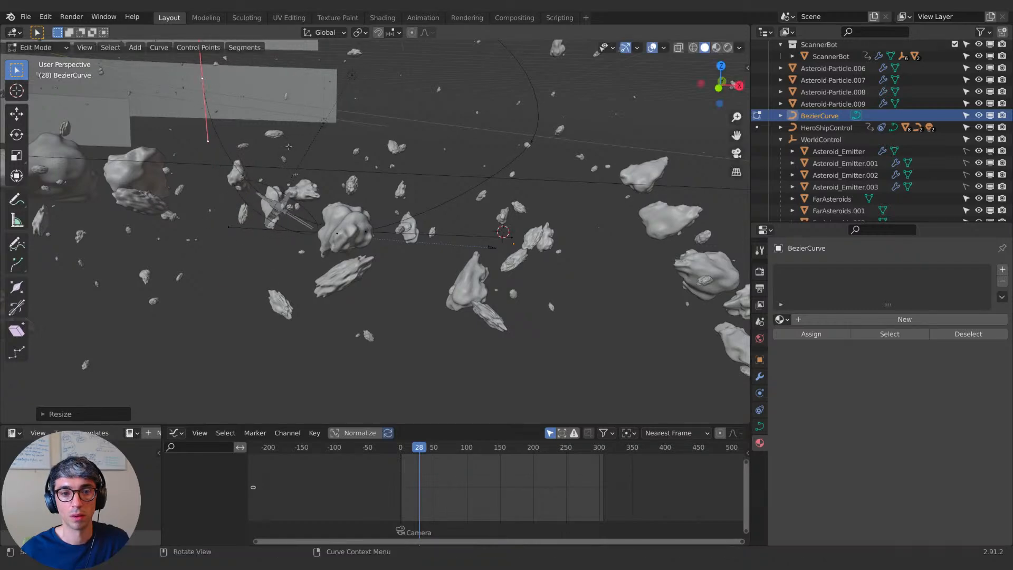
shift+middle_drag(301, 154, 282, 221)
key(g)
key(z)
click(279, 206)
Step: Select the neighbouring upper control point of the path, raise it along Z and reposition it freely
click(342, 62)
shift+middle_drag(346, 118, 284, 230)
key(g)
key(z)
click(285, 185)
key(g)
click(329, 175)
click(332, 151)
Step: Play the shot through the camera to check the reshaped path, leaving curve editing during playback
middle_drag(332, 151, 217, 205)
key(KP_0)
key(space)
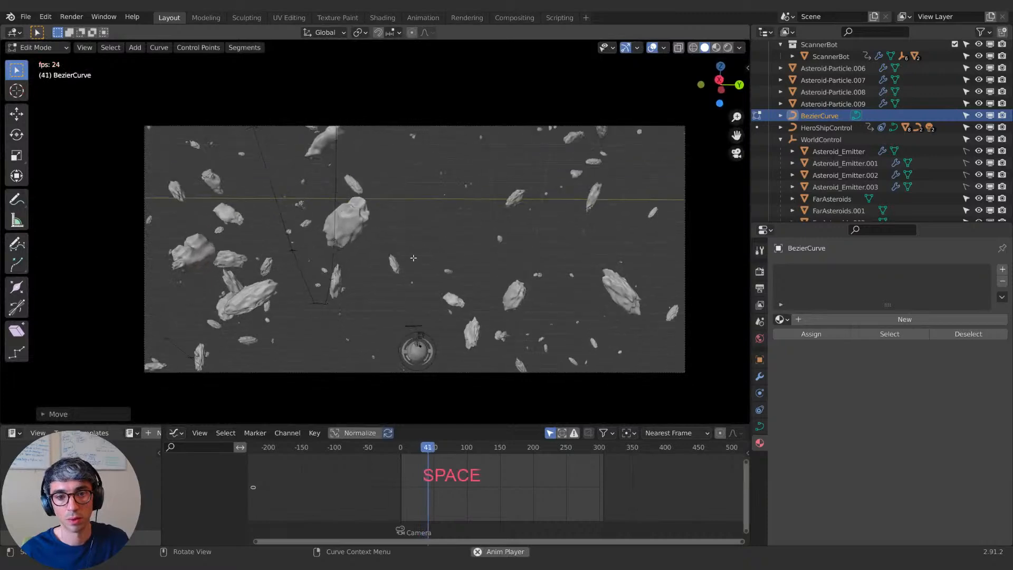
key(Tab)
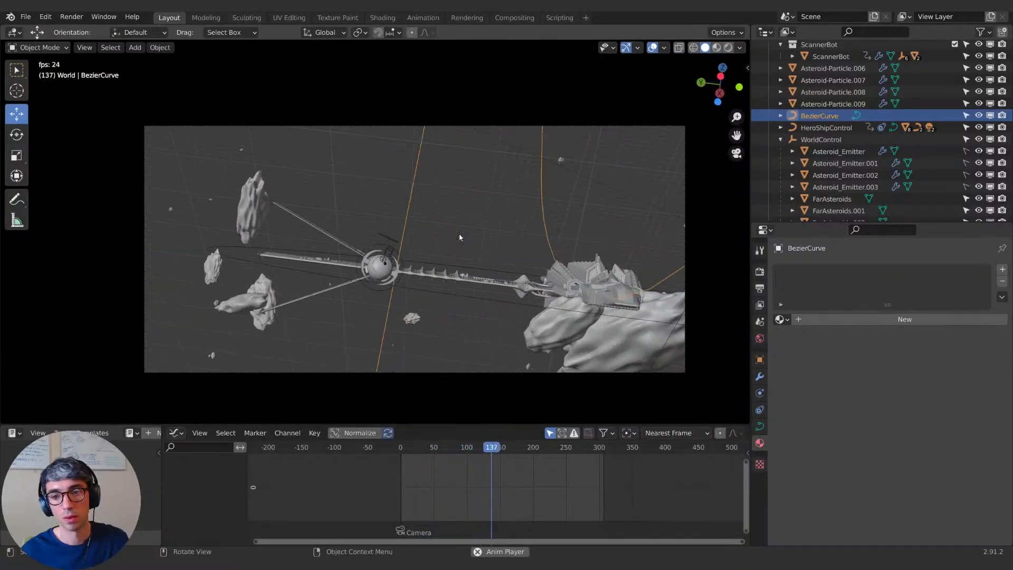
Step: Stop at frame 158 and scale the handles of the loop's side control point to more than double their length
key(Tab)
key(space)
middle_drag(498, 334, 501, 227)
scroll(502, 227, down, 3)
middle_drag(432, 237, 458, 252)
scroll(458, 252, down, 2)
key(s)
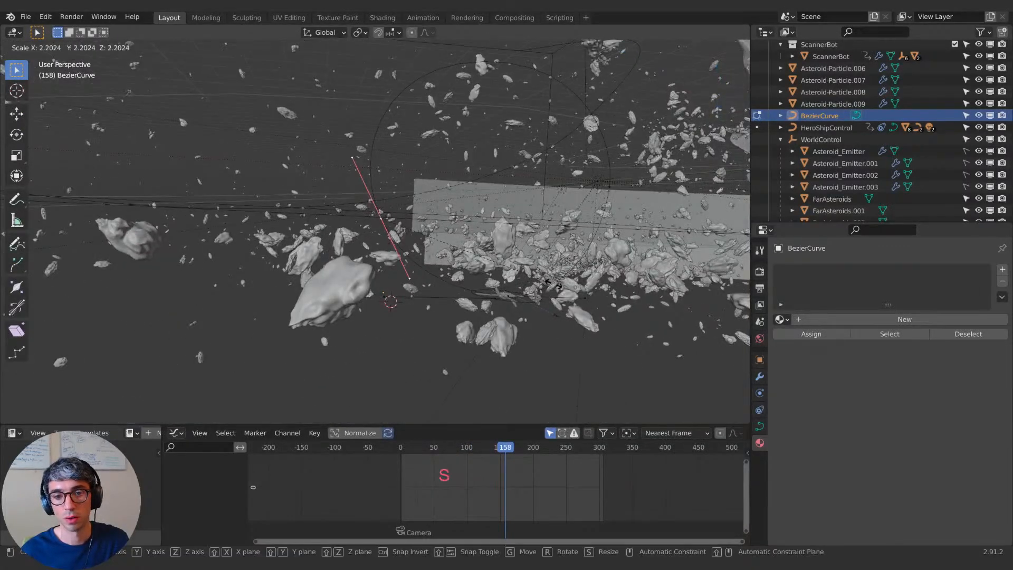
click(573, 288)
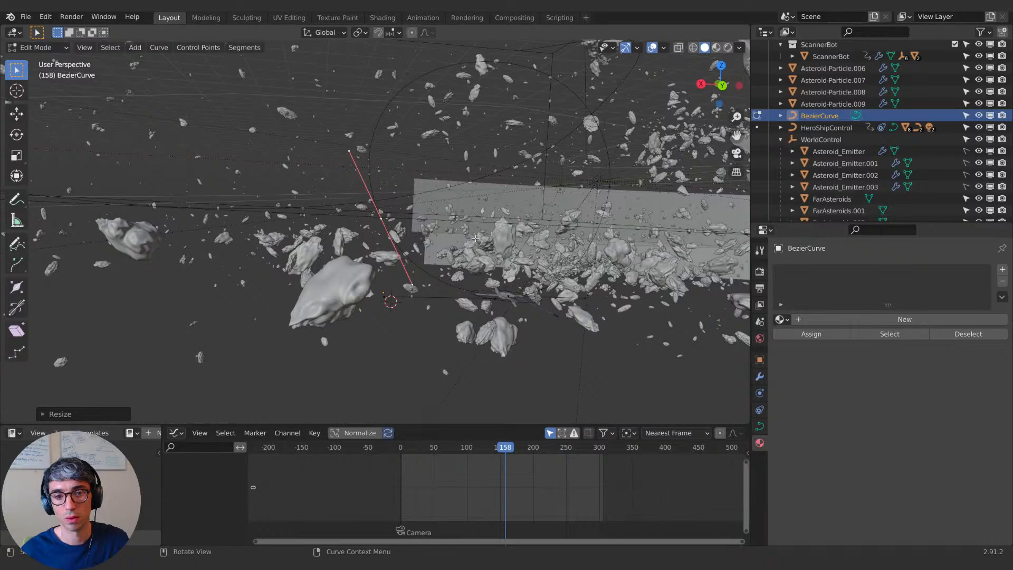
Step: Leave curve editing and play the shot from near its start through the camera up to frame 56
key(Tab)
key(KP_0)
key(space)
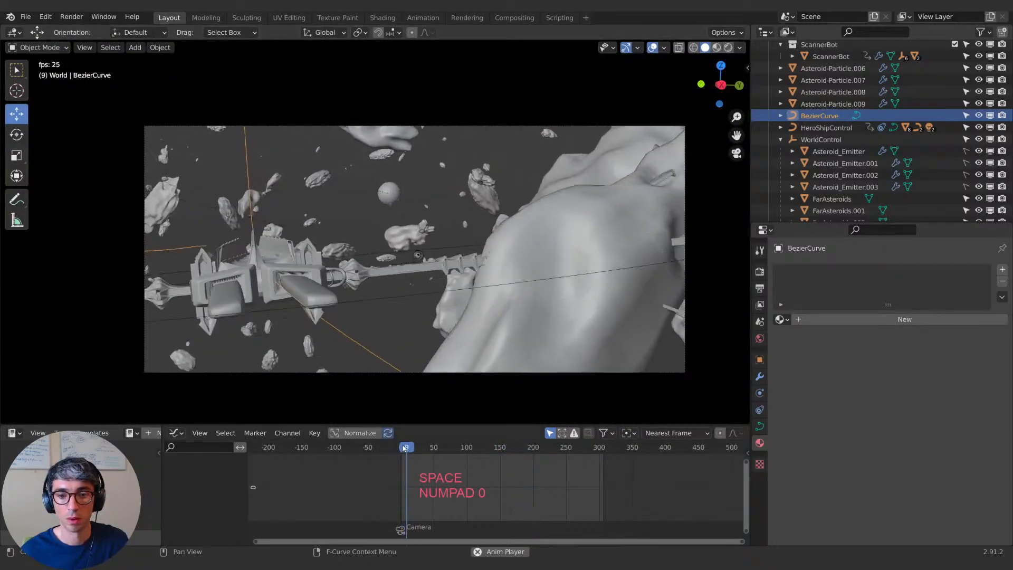
key(space)
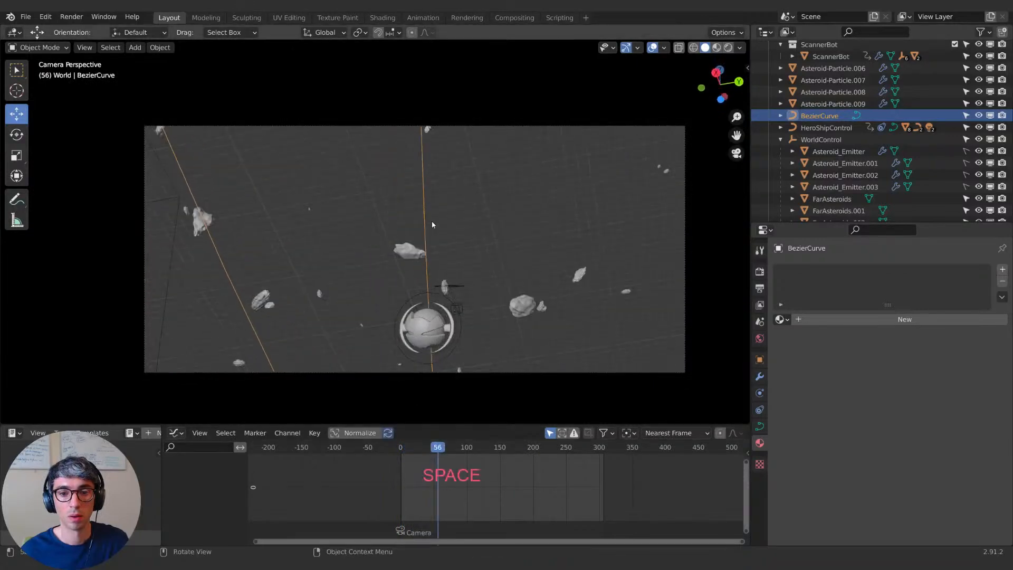
Step: Set the BezierCurve's preview resolution U to 37 in its shape settings
click(760, 424)
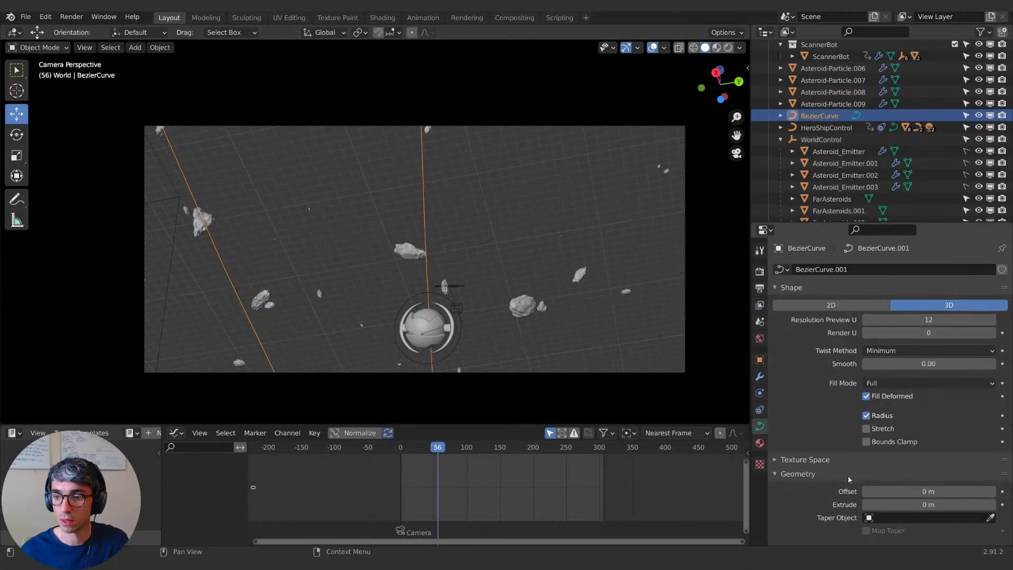
scroll(878, 478, down, 5)
scroll(836, 451, up, 5)
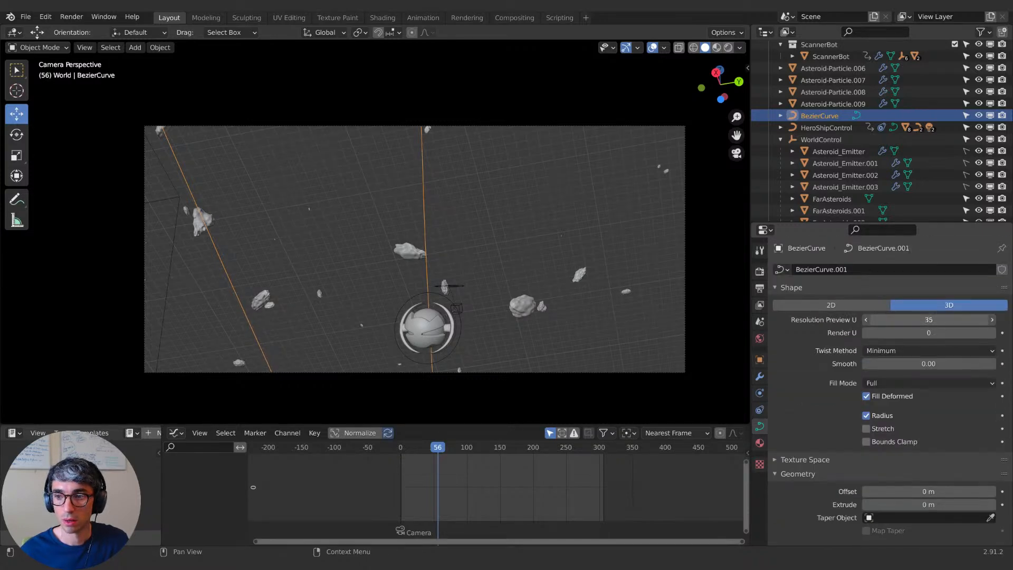
Step: Scrub back to around frame 28 and play the shot briefly to check the ship's motion on the finer curve
key(space)
drag(439, 449, 418, 455)
key(space)
key(space)
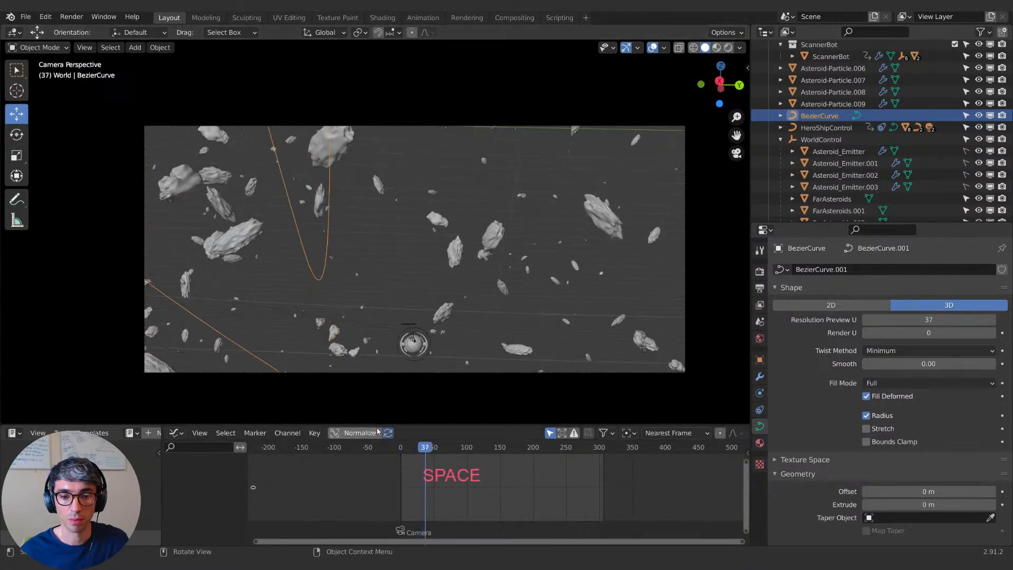
Step: Replay the opening of the shot from around frame 0 through the camera, stopping at frame 13
click(401, 448)
key(space)
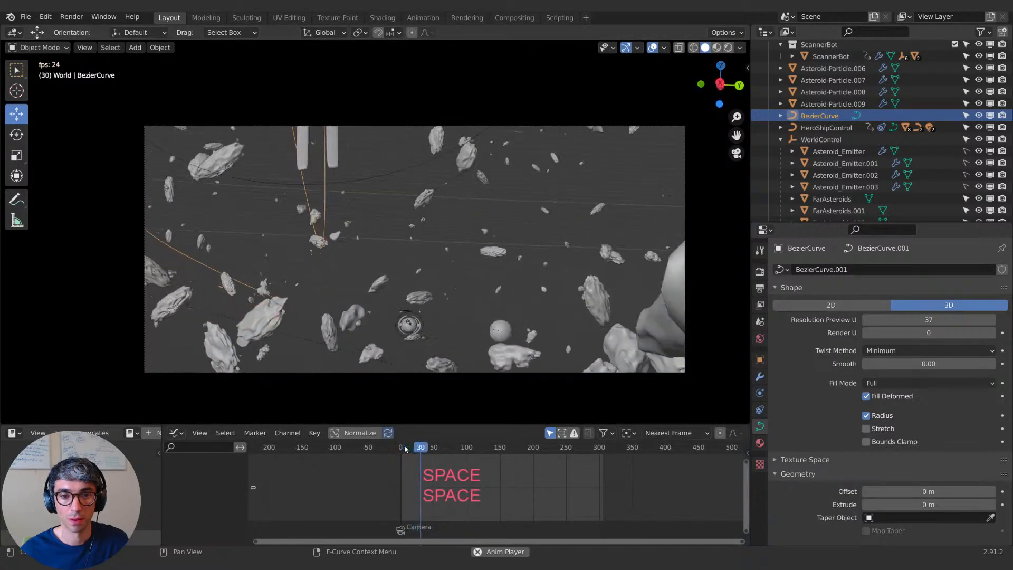
key(space)
drag(444, 450, 402, 449)
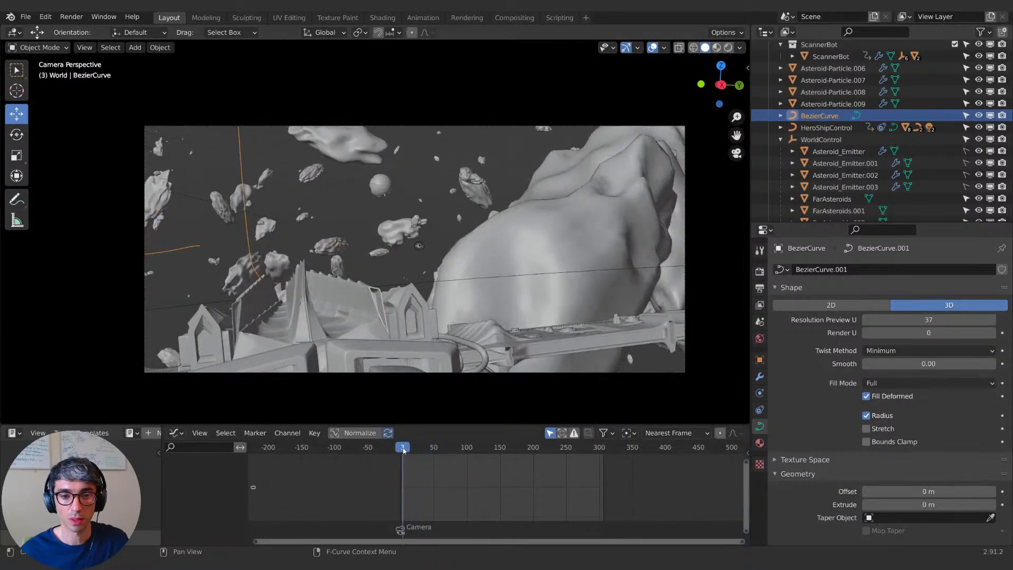
key(space)
key(space)
Step: In curve editing, lower the BezierCurve control point near the ship about 6.8 m along Z and rotate its handles
middle_drag(401, 267, 475, 224)
key(Tab)
click(542, 208)
middle_drag(542, 208, 451, 244)
scroll(412, 259, down, 4)
key(g)
key(z)
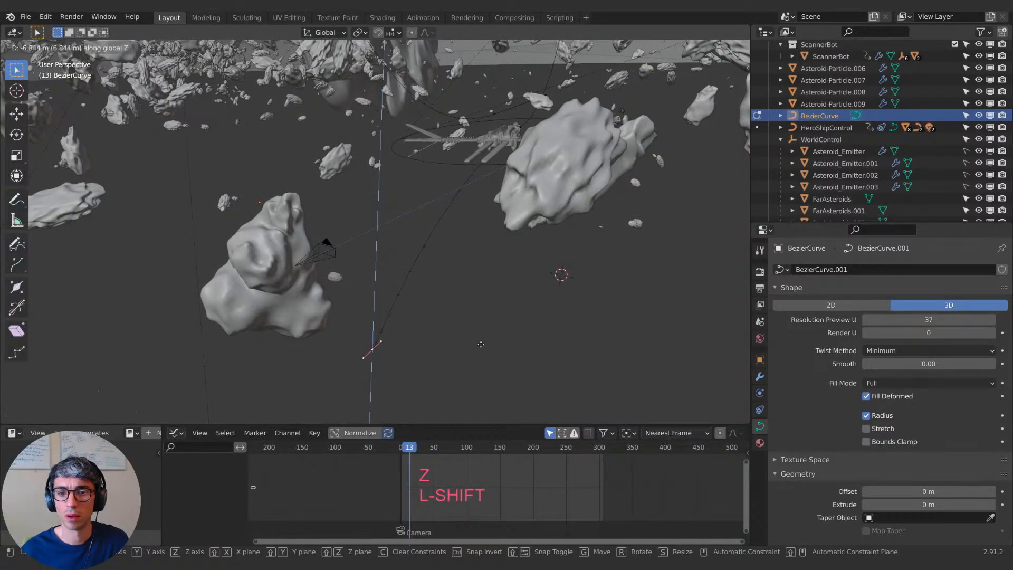
click(481, 344)
middle_drag(551, 146, 569, 204)
key(r)
click(668, 122)
Step: Return to the camera view and play the whole shot from frame 0 to check the reshaped path
key(KP_0)
key(Tab)
key(Tab)
click(402, 452)
key(space)
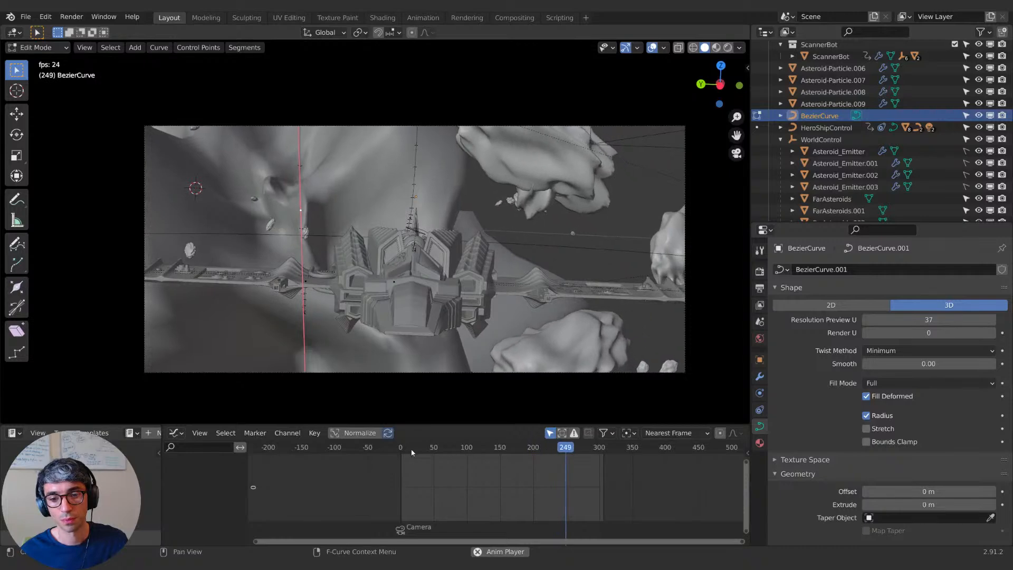
key(space)
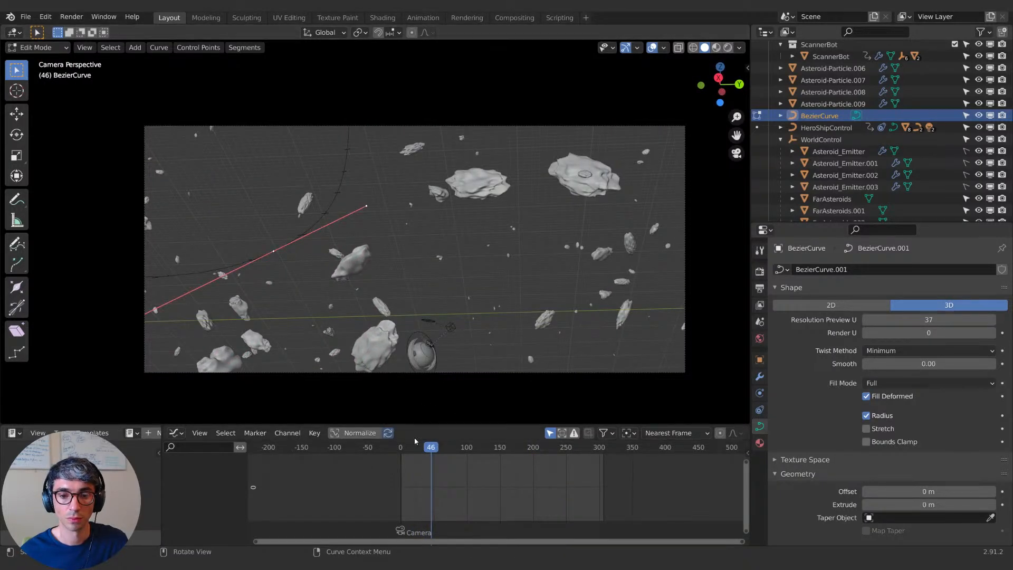
Step: Try moving HeroShipControl's second offset keyframe to about frame 346 and play the shot from the start to frame 108
click(816, 128)
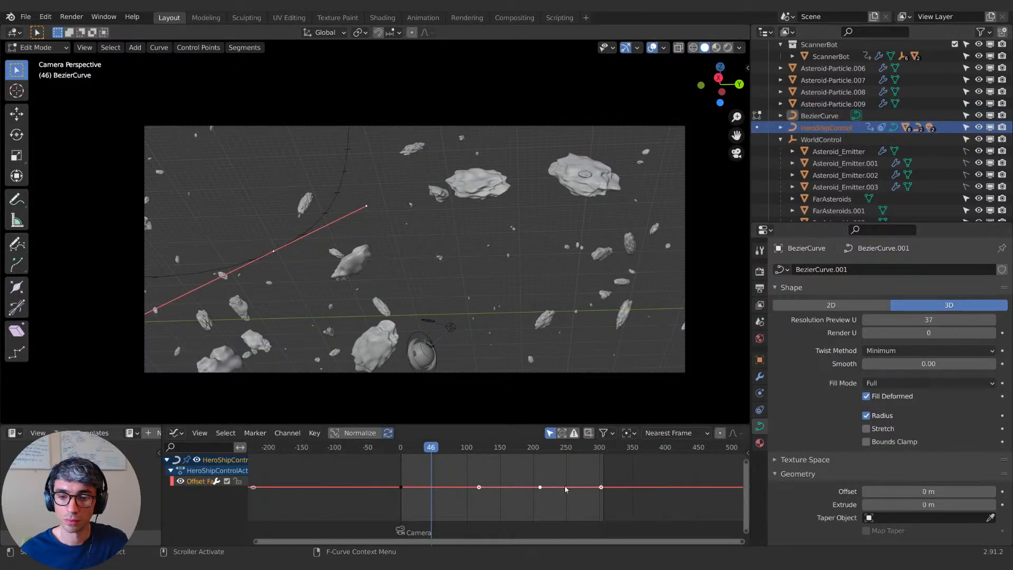
click(643, 485)
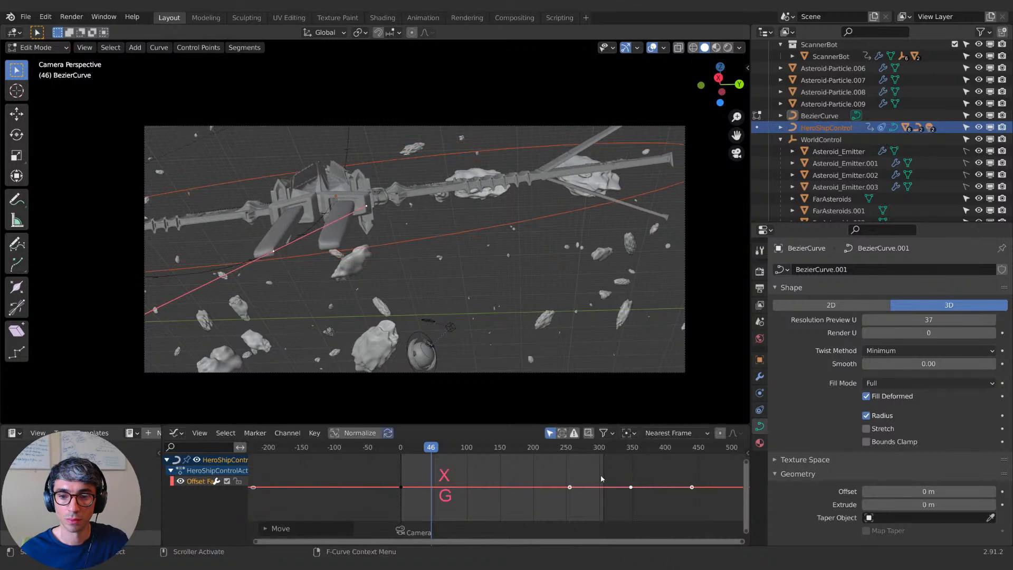
click(402, 452)
key(space)
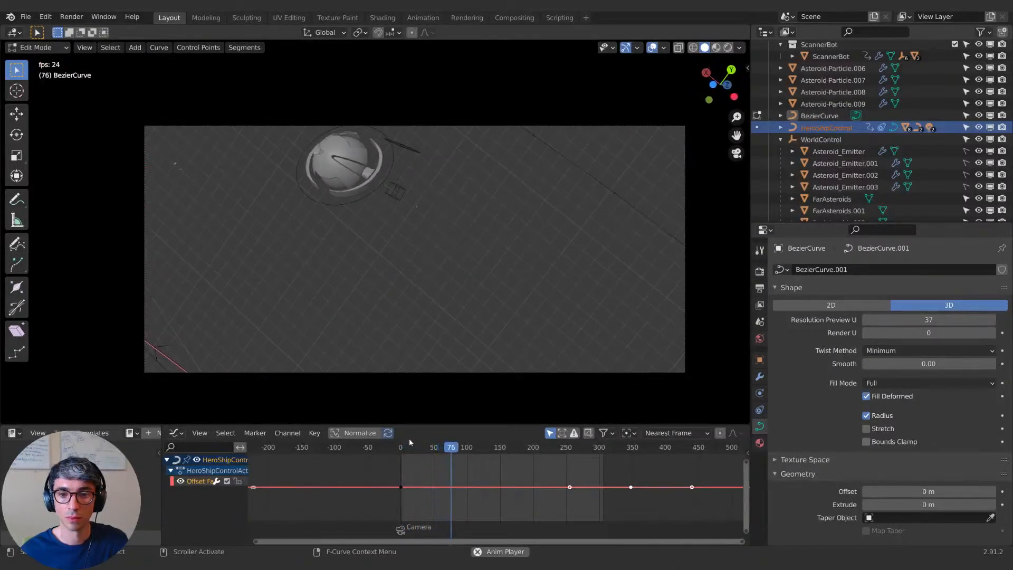
key(space)
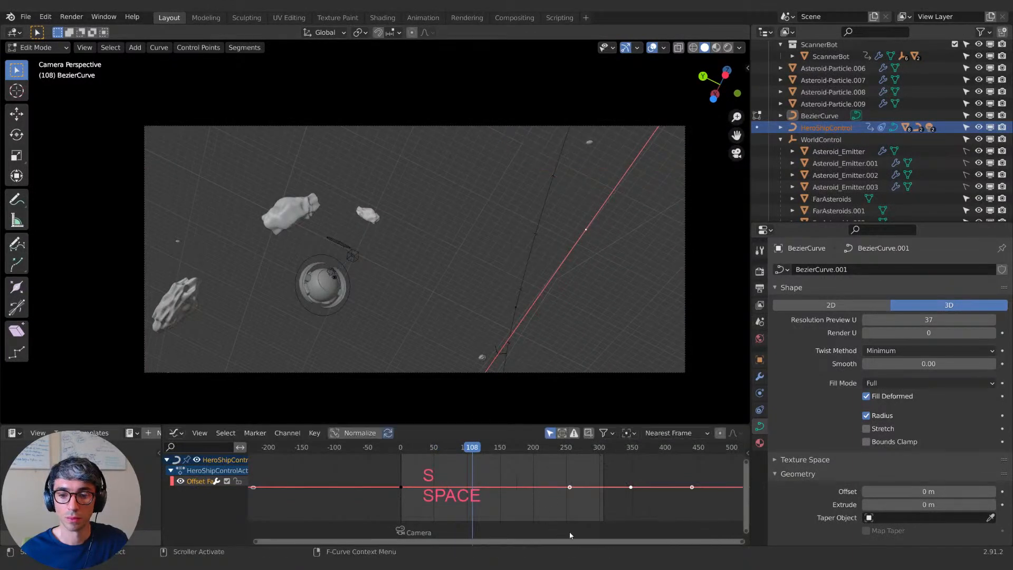
Step: Move HeroShipControl's offset keyframe back to about frame 208 and replay the shot, stopping at frame 176
click(529, 483)
key(space)
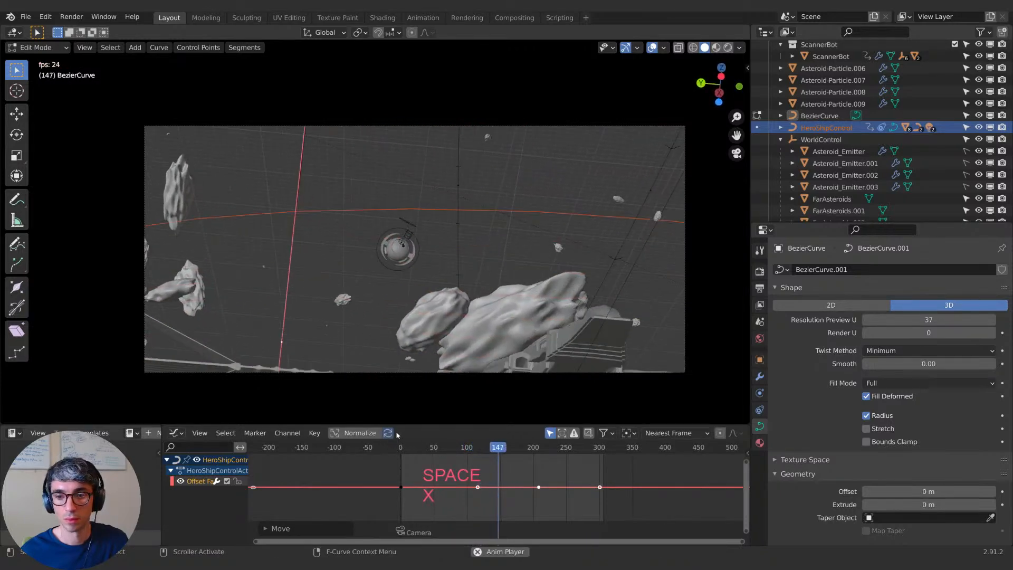
click(397, 451)
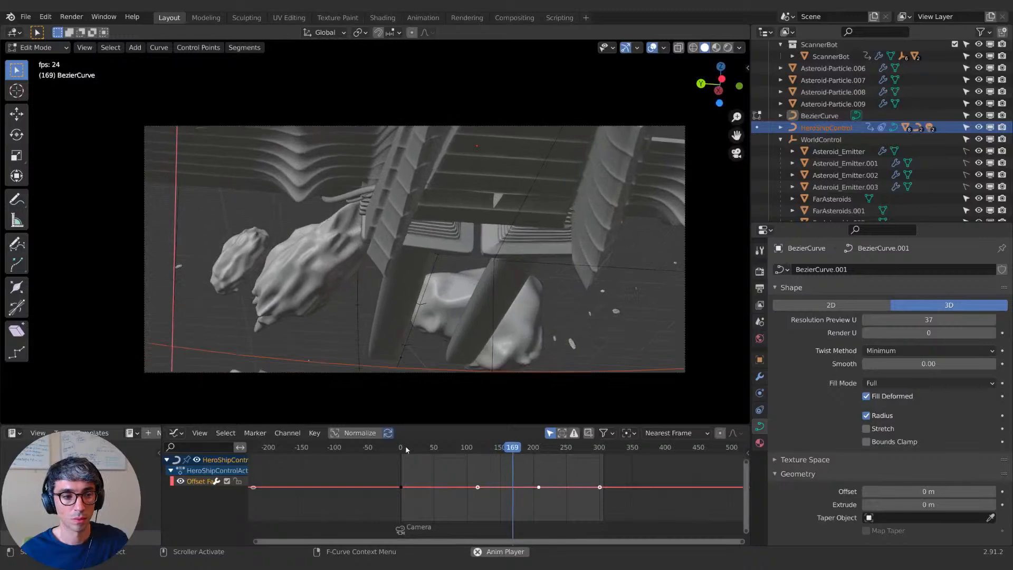
key(space)
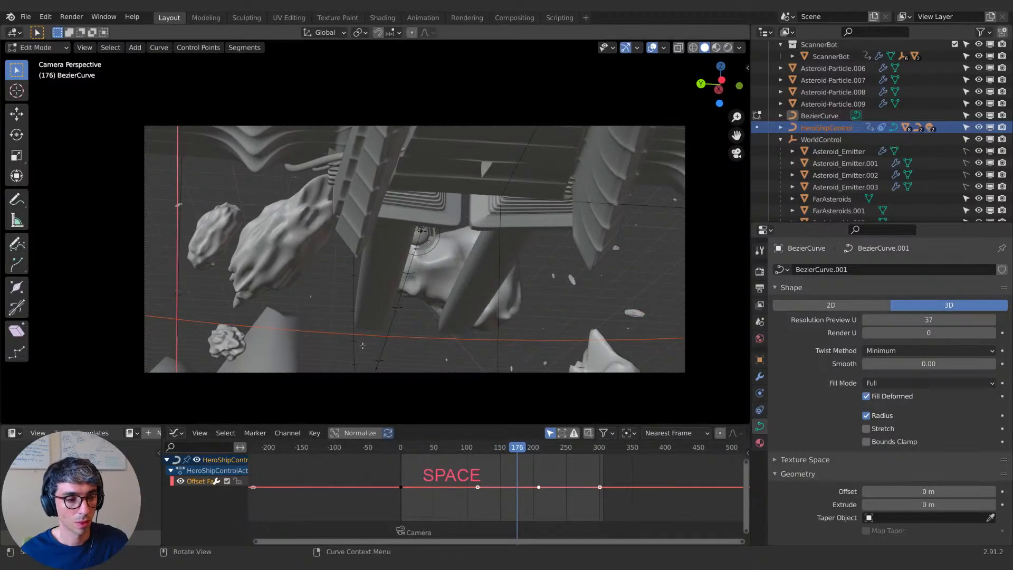
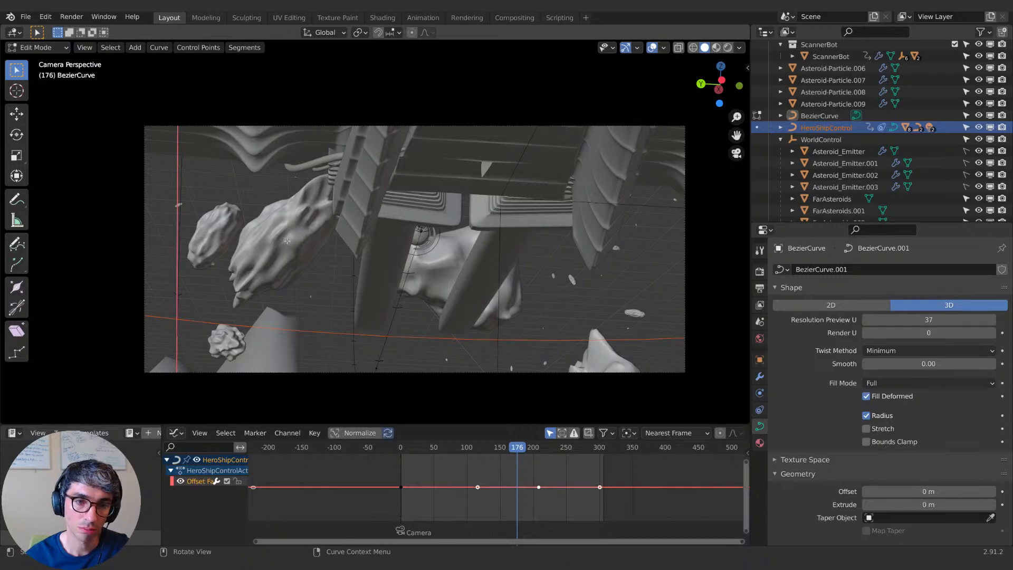
Step: Rewind to frame 0 and replay the ship's entrance through the camera up to frame 90
drag(519, 450, 400, 446)
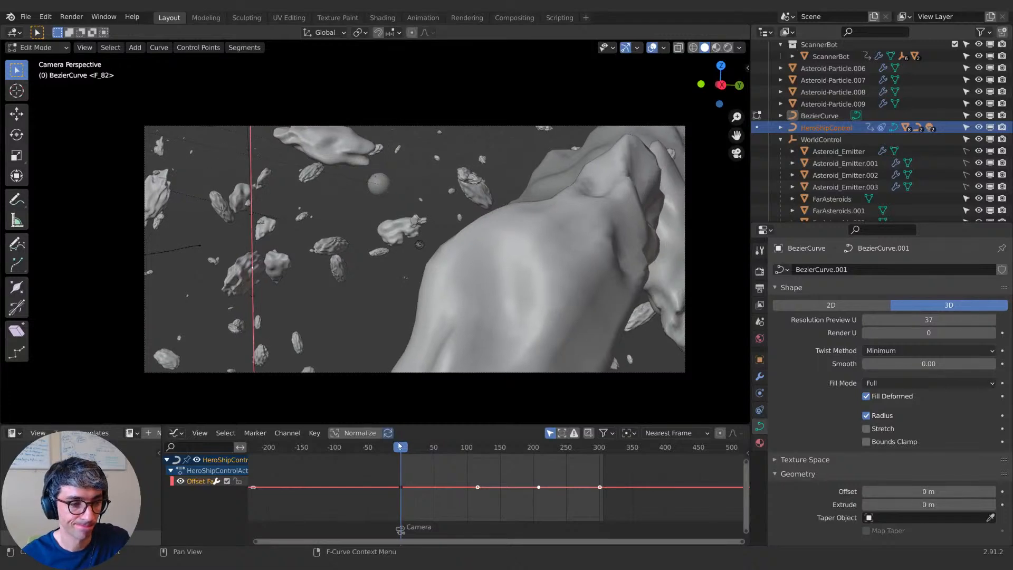
key(space)
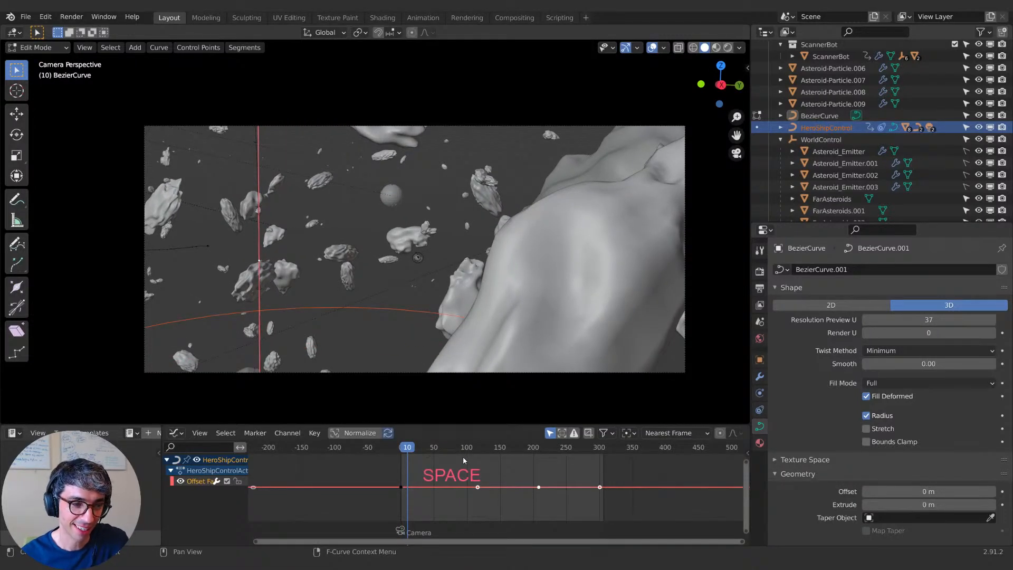
click(400, 446)
key(space)
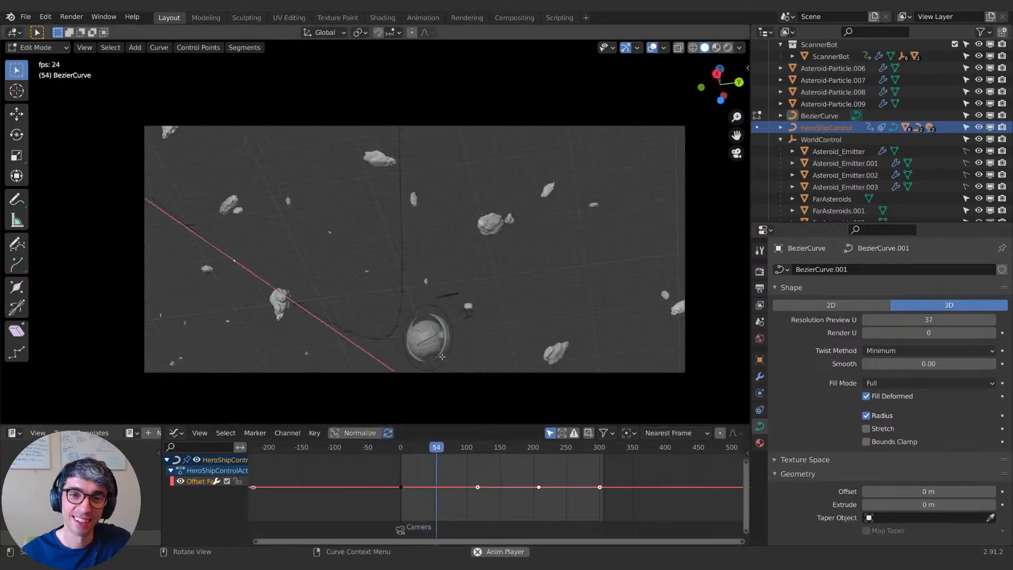
key(space)
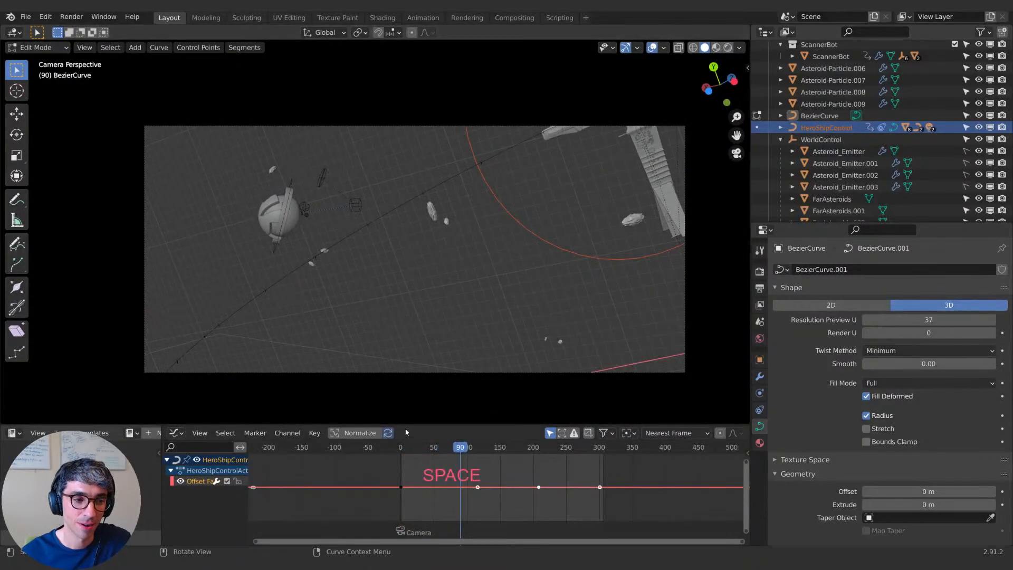
Step: Stop at frame 24, raise the selected path control point about 17.5 m along Z and rotate its handles
click(400, 447)
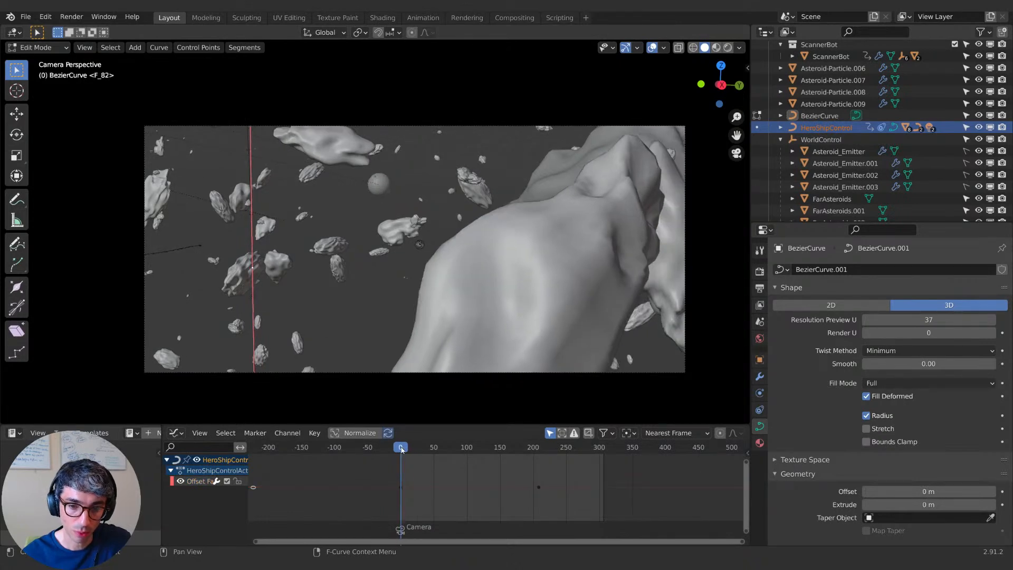
key(space)
key(space)
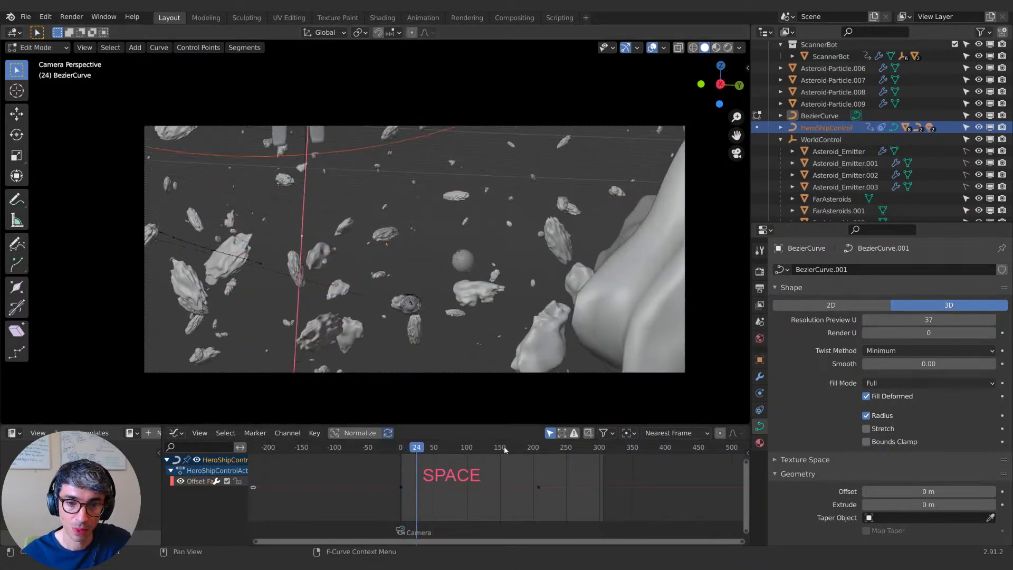
middle_drag(412, 210, 362, 271)
middle_drag(435, 273, 427, 247)
key(g)
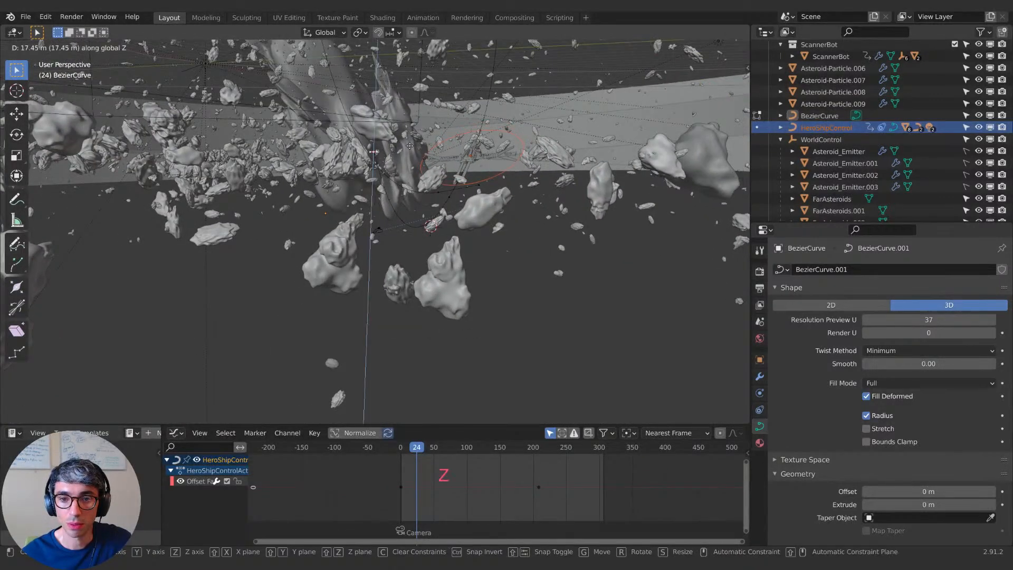
click(410, 145)
mouse_move(455, 201)
middle_down()
mouse_move(503, 235)
mouse_move(437, 232)
mouse_move(458, 204)
middle_up()
key(r)
click(382, 281)
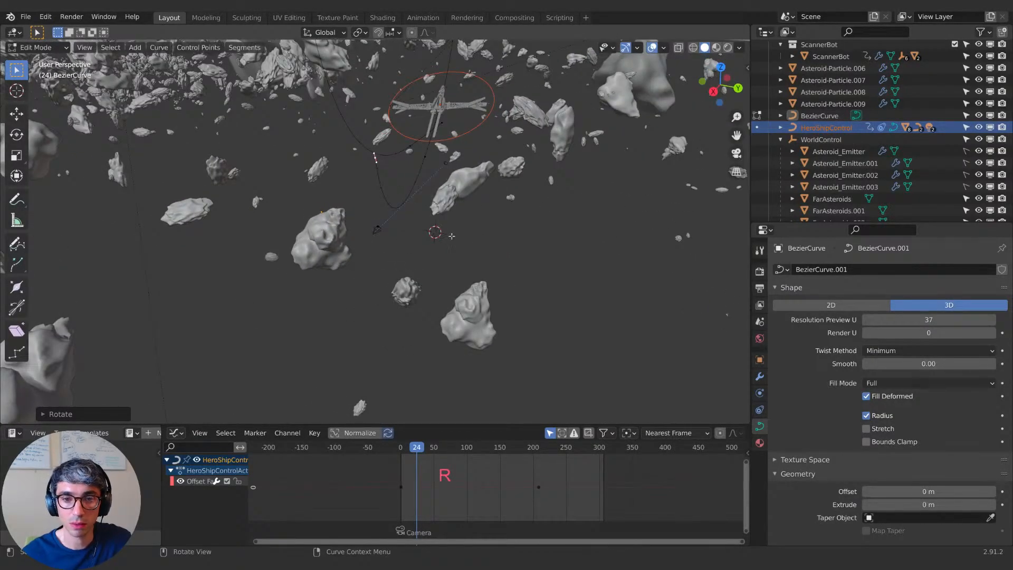
Step: Play the shot from frame 0 through the camera to frame 110 to check the raised control point
drag(416, 448, 401, 450)
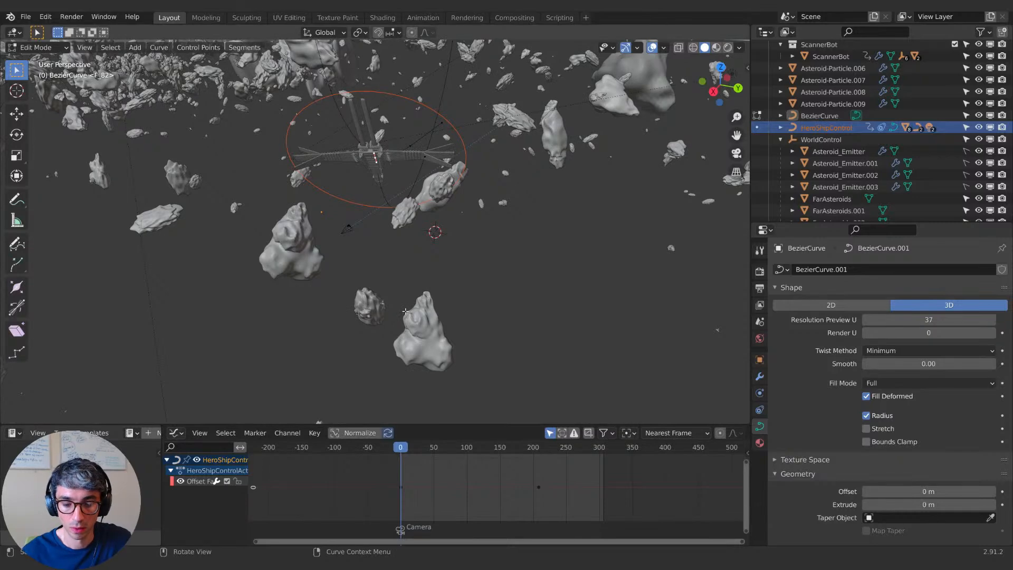
key(KP_0)
key(space)
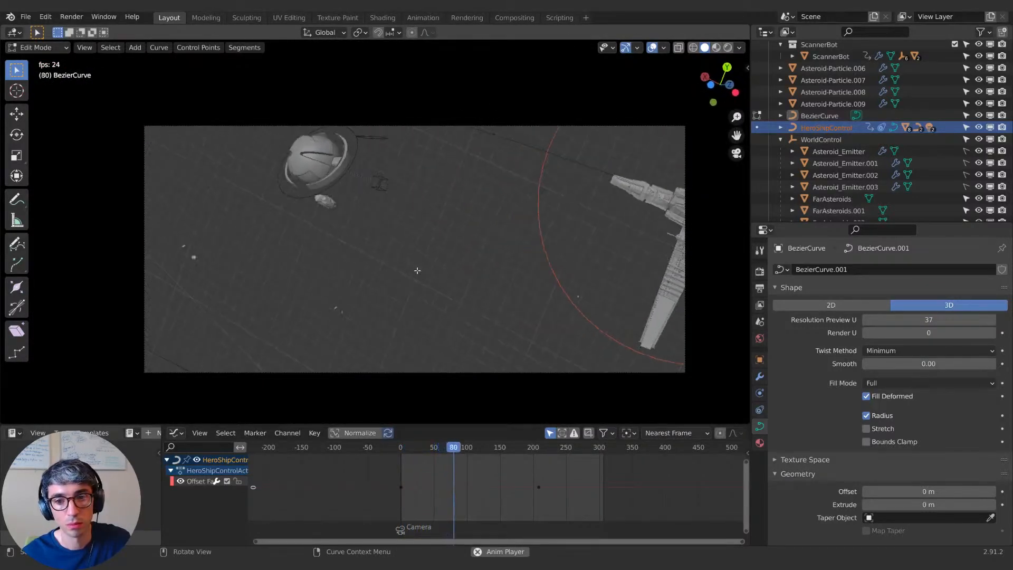
key(space)
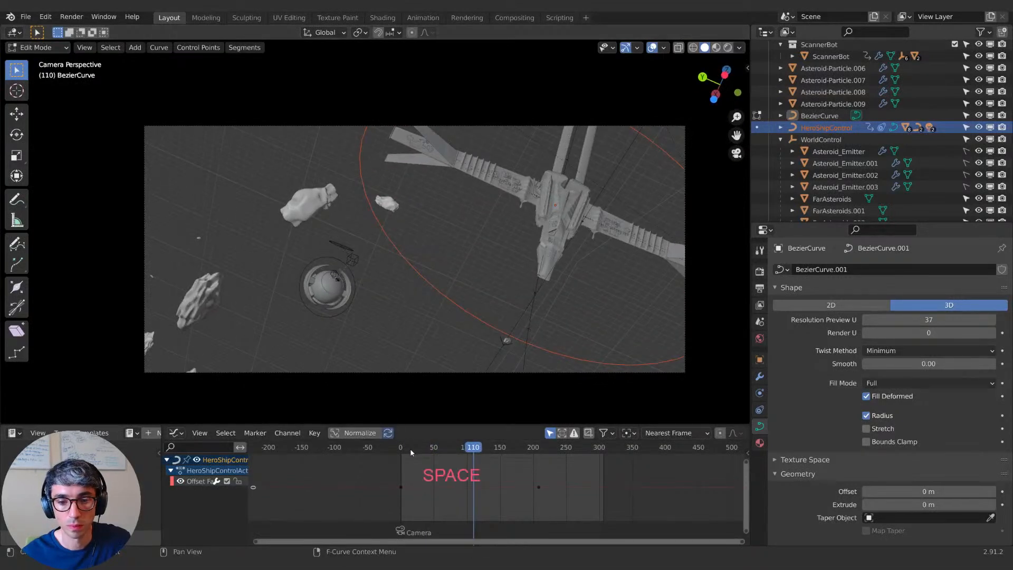
Step: At frame 7, rescale the selected control point's handles and rotate them about -19° around the global Y axis
drag(411, 448, 407, 451)
middle_drag(596, 248, 575, 236)
key(s)
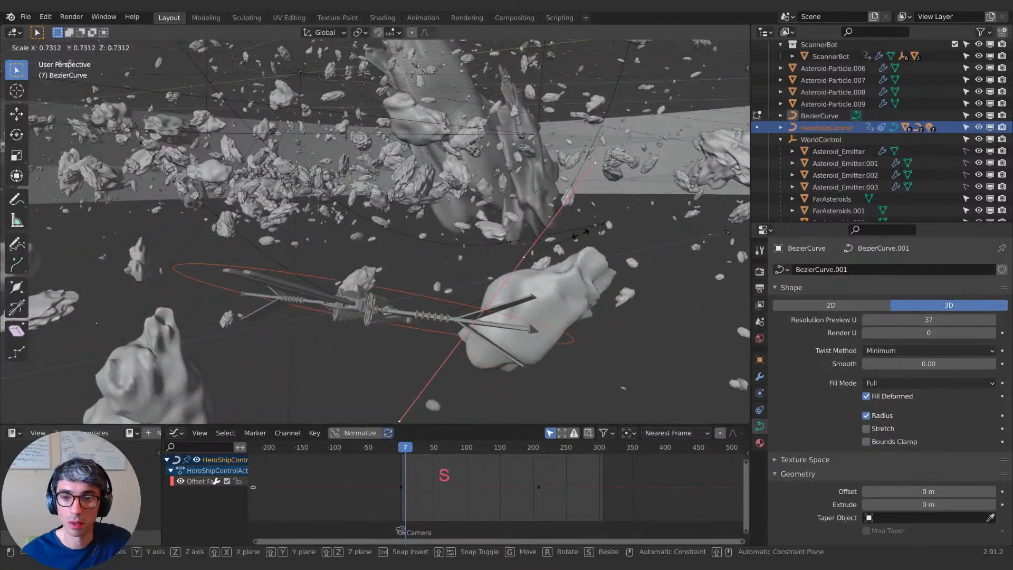
click(599, 224)
key(r)
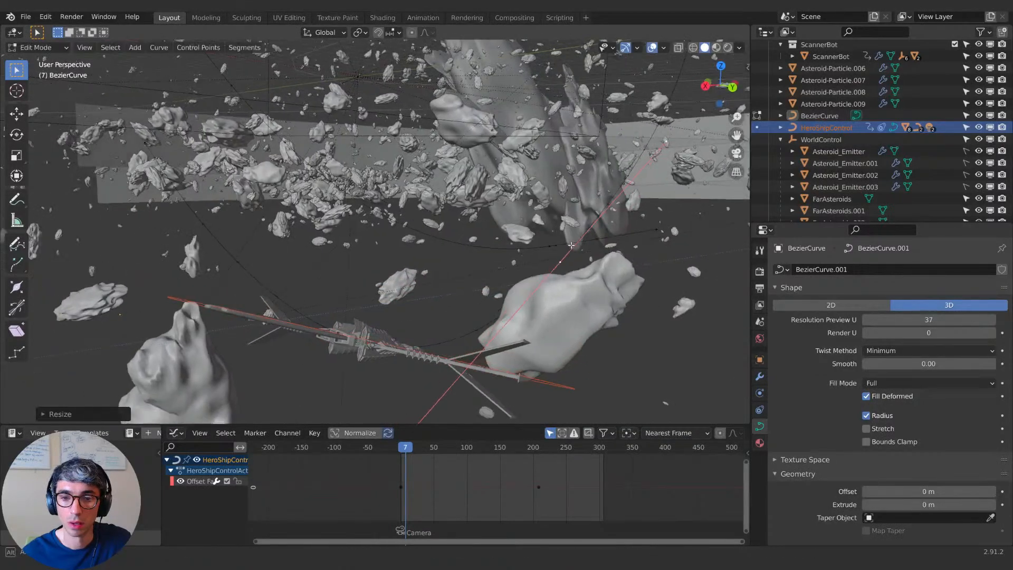
key(y)
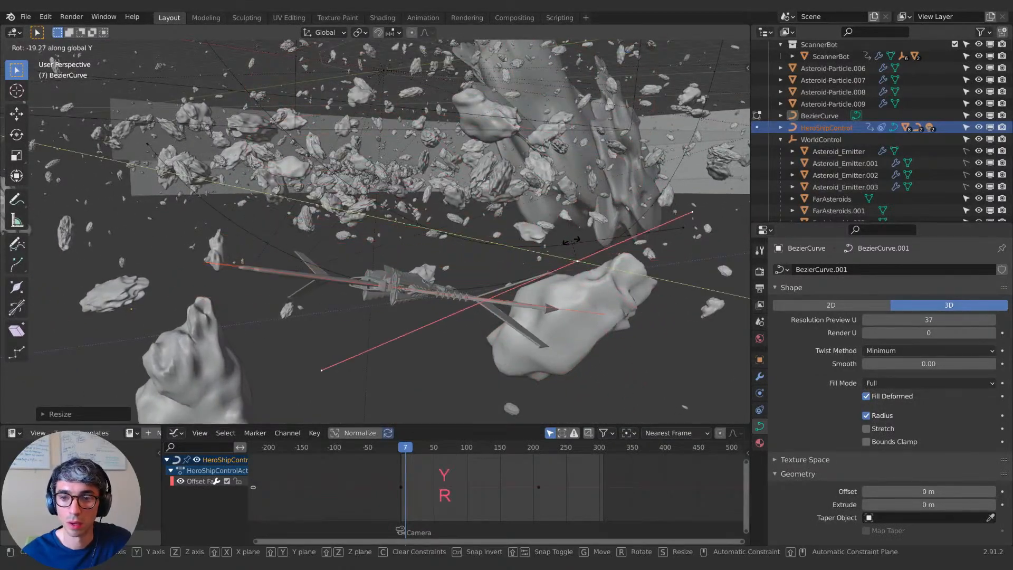
click(572, 241)
middle_drag(571, 240, 532, 235)
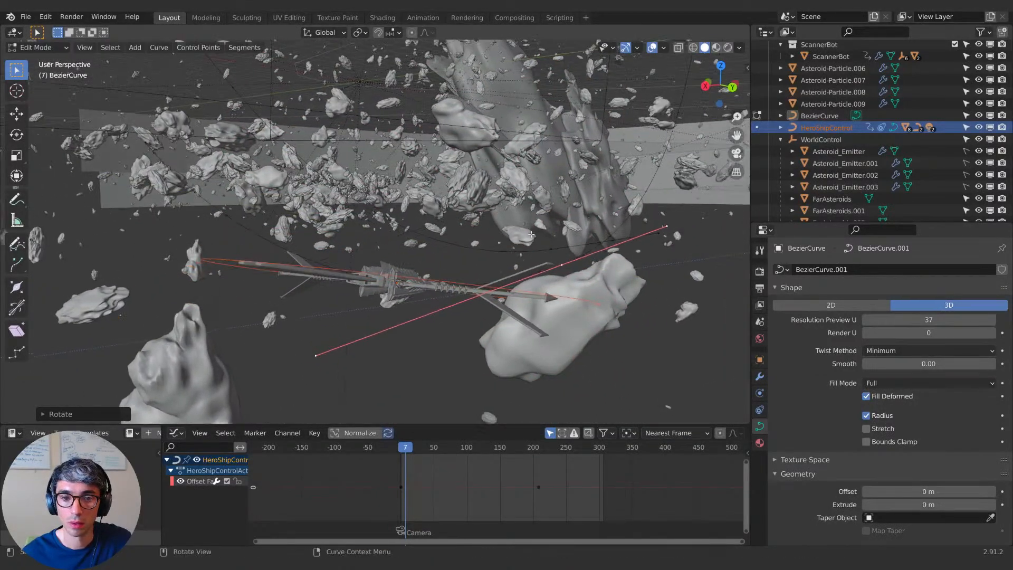
Step: Play the shot through the camera to frame 191 and scrub back to about frame 79 to review the ship's turn
key(KP_0)
key(space)
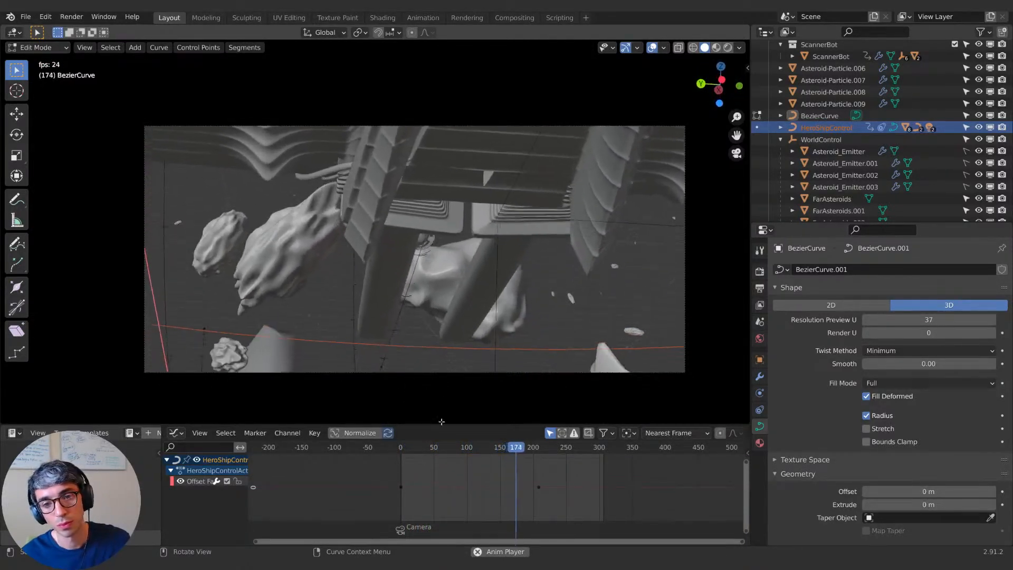
key(space)
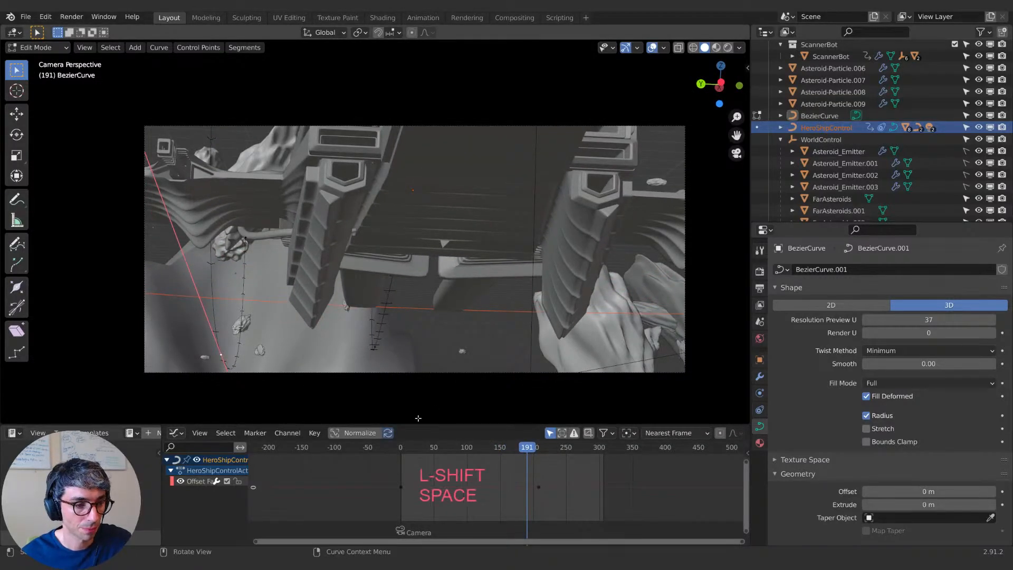
drag(499, 448, 452, 449)
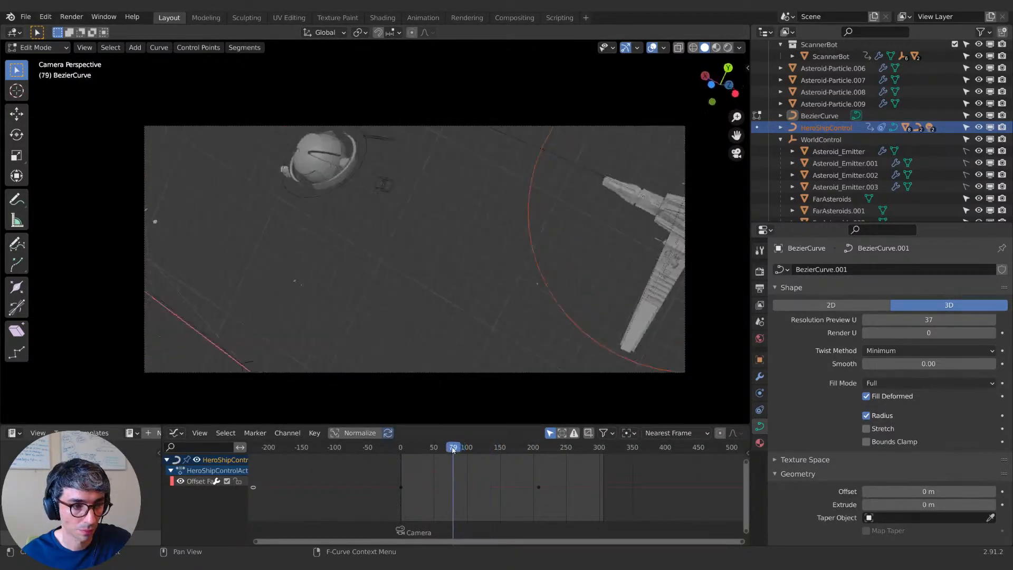
Step: Enable the Video Memory read-out in the status bar
right_click(955, 556)
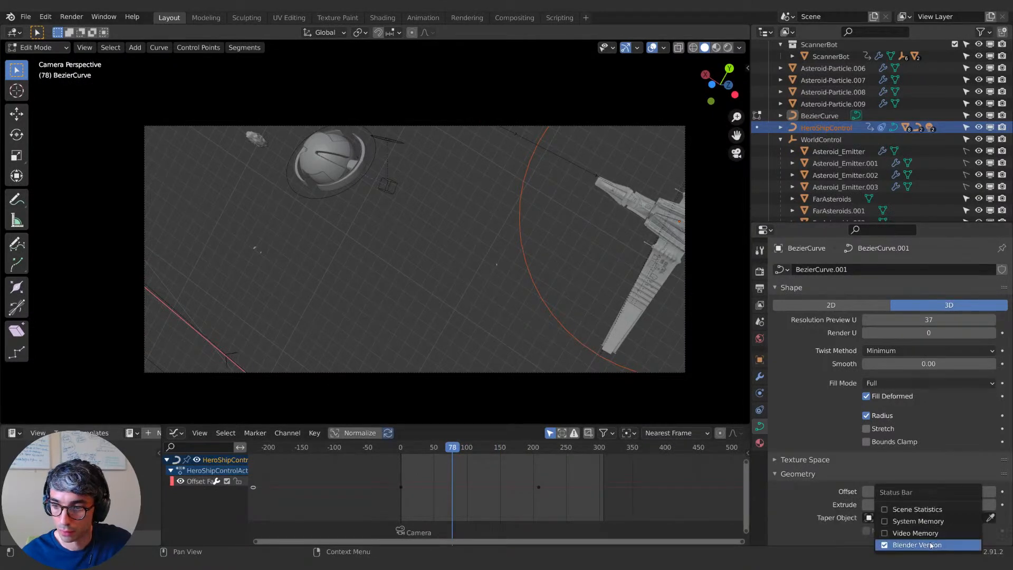
click(885, 534)
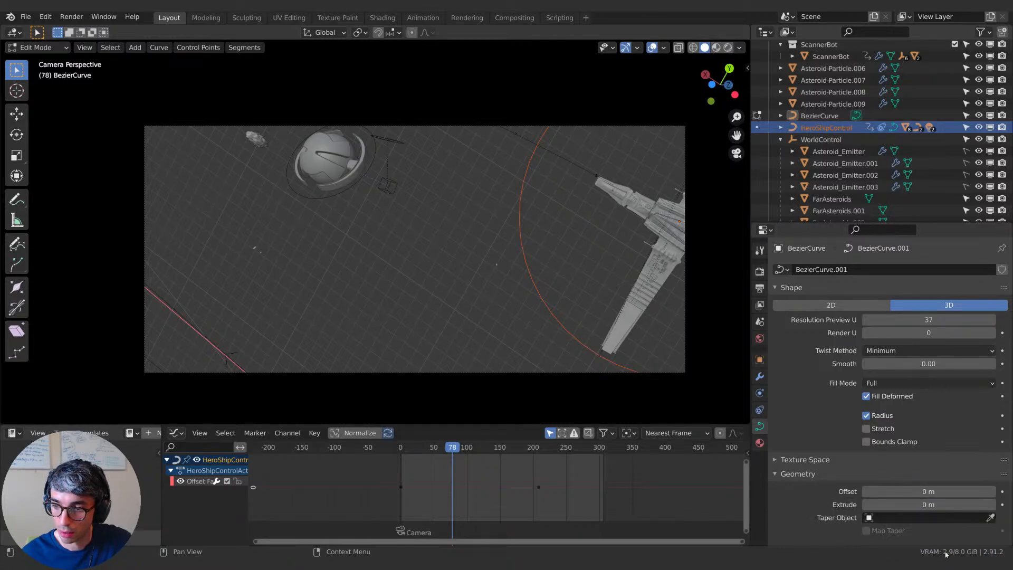
Step: Scrub and play through the middle of the shot around frame 119 to examine how the camera frames the ship
drag(453, 447, 496, 448)
key(space)
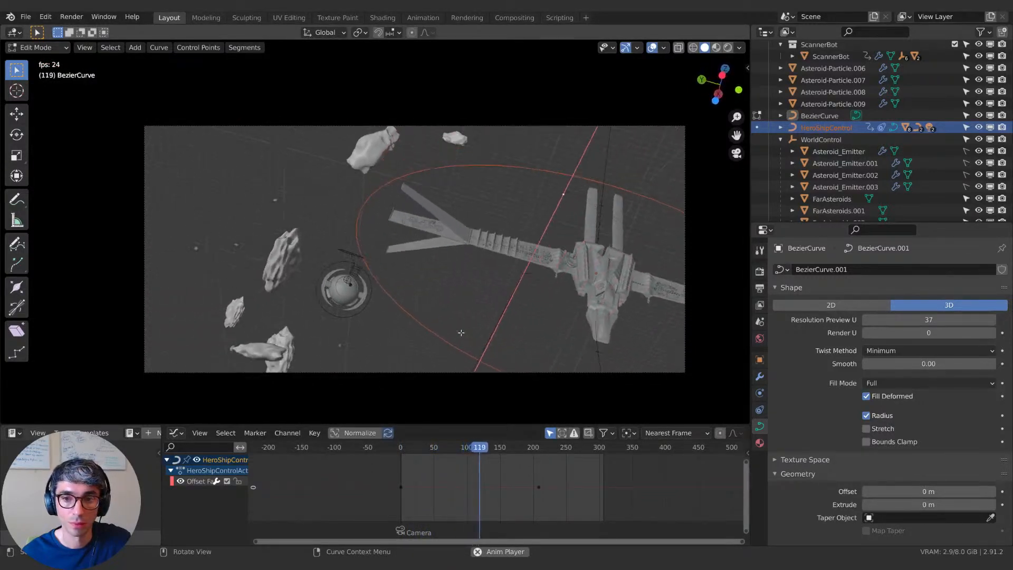
key(space)
drag(487, 449, 450, 449)
Step: Select the Camera object, scrub to frame 97 and show the object transform properties
scroll(821, 184, down, 5)
scroll(821, 184, down, 2)
click(818, 187)
click(444, 449)
drag(443, 449, 465, 446)
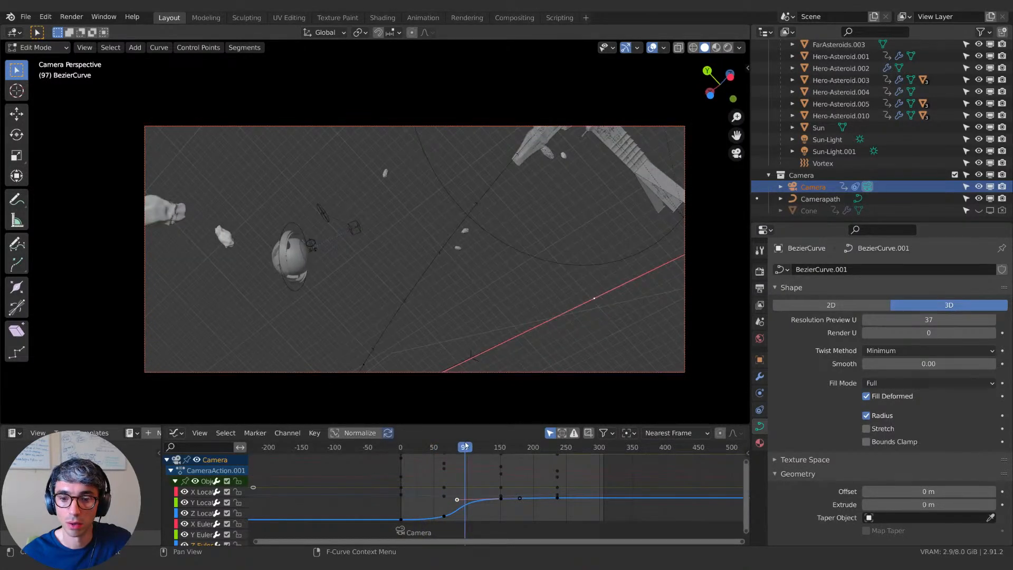
click(760, 360)
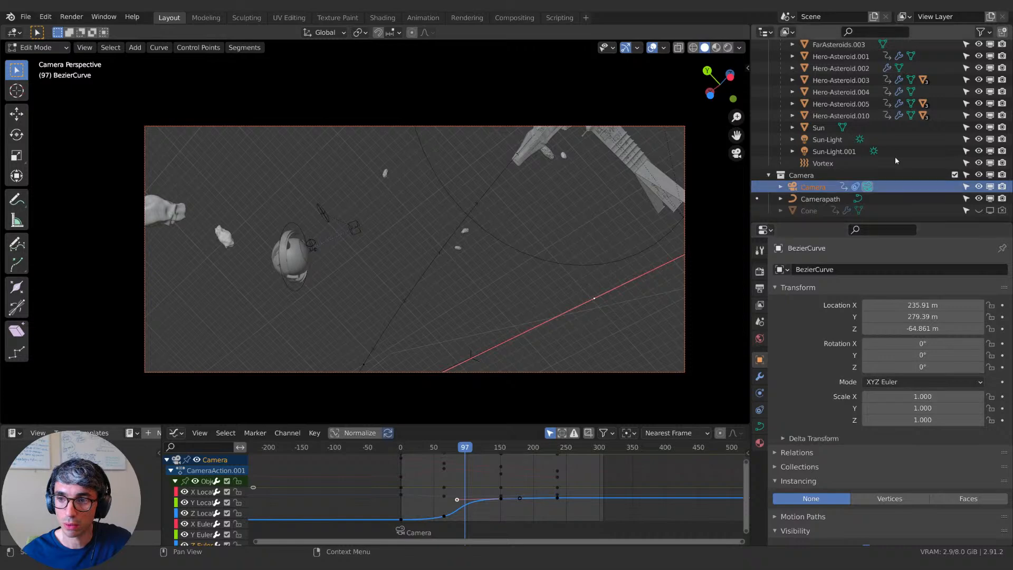
drag(922, 354, 930, 355)
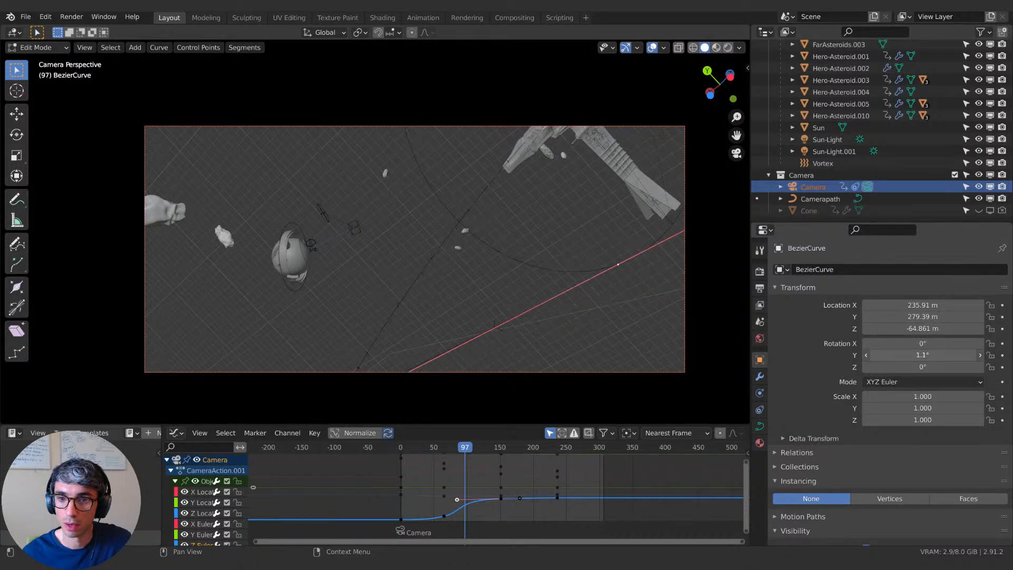
key(ctrl+z)
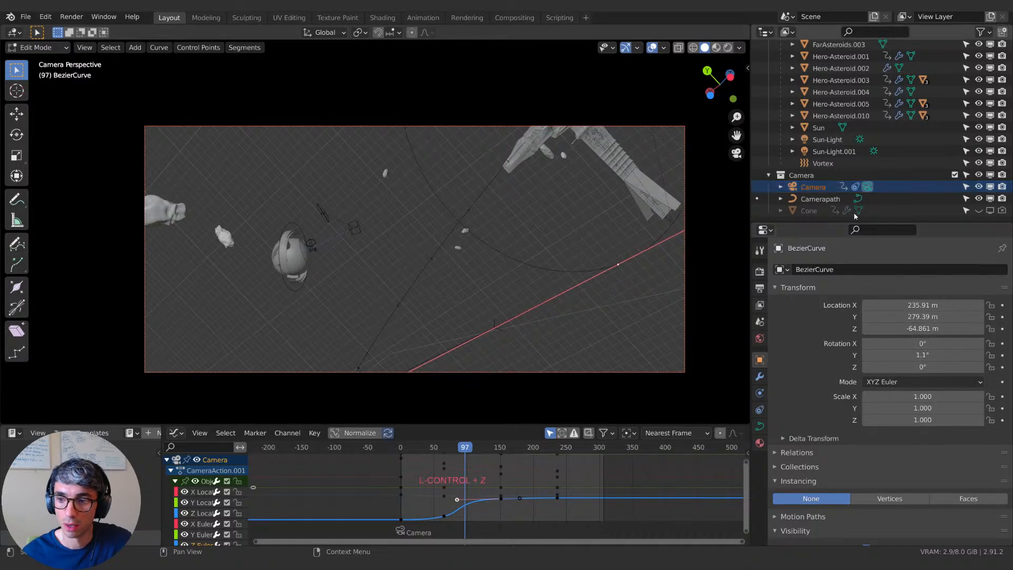
key(Return)
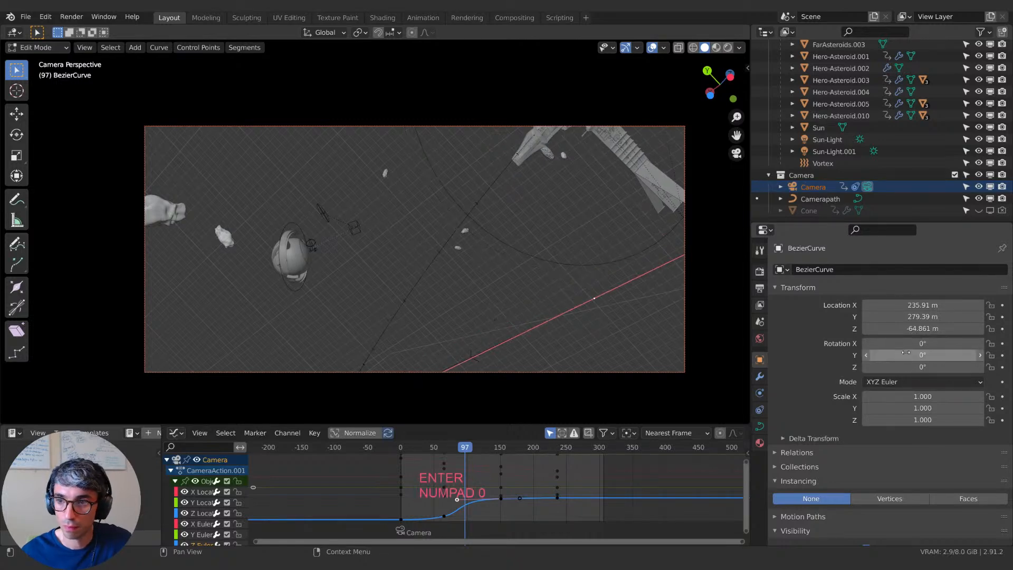
Step: Leave Edit Mode, make the Camera active and try rotating it to X 174°, Y -0.112°, Z -152° at frame 97
key(Tab)
click(831, 188)
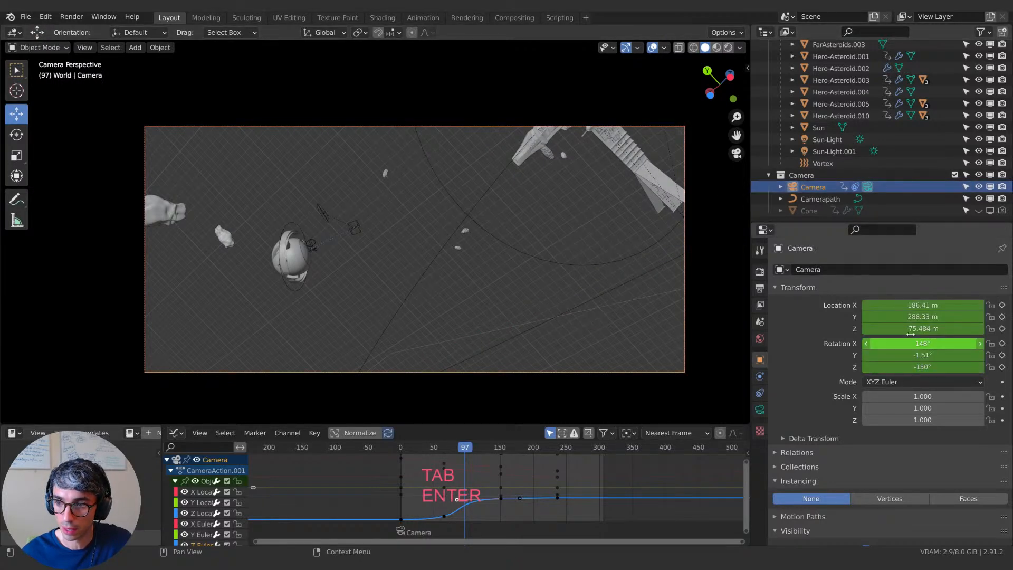
drag(923, 355, 998, 343)
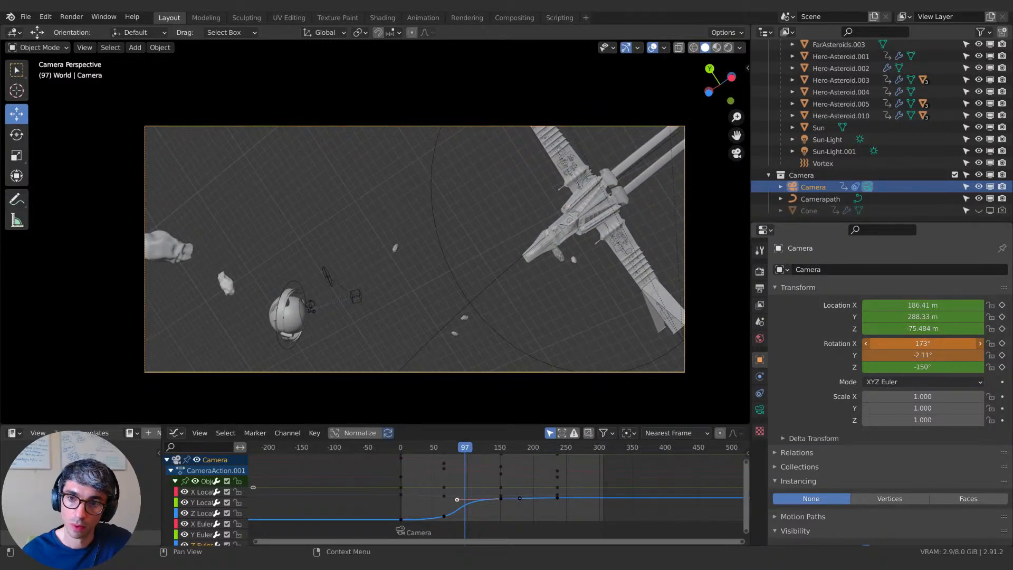
mouse_move(923, 356)
mouse_down()
mouse_move(933, 356)
mouse_move(920, 344)
mouse_move(942, 367)
mouse_move(908, 367)
mouse_up()
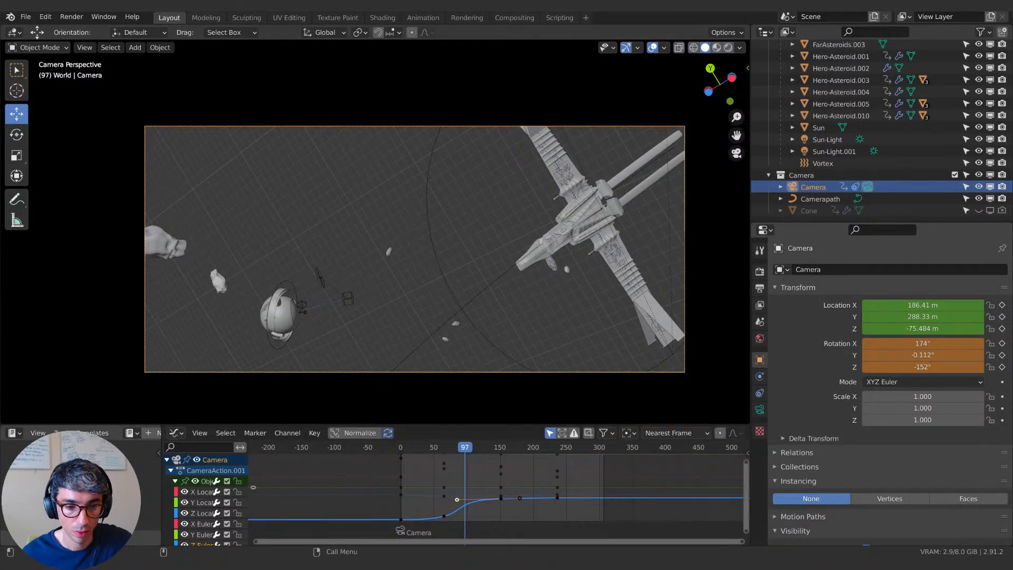
Step: Shrink the handles of the Camera's Z Euler rotation key near frame 151, then scrub to frame 155 to check the framing
scroll(209, 488, down, 2)
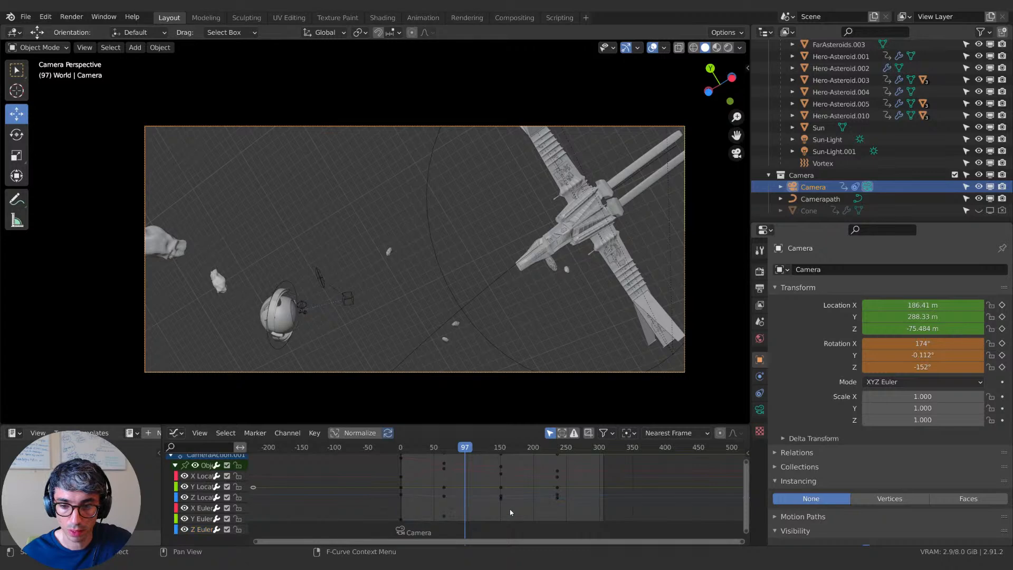
middle_drag(502, 494, 506, 480)
drag(470, 447, 471, 449)
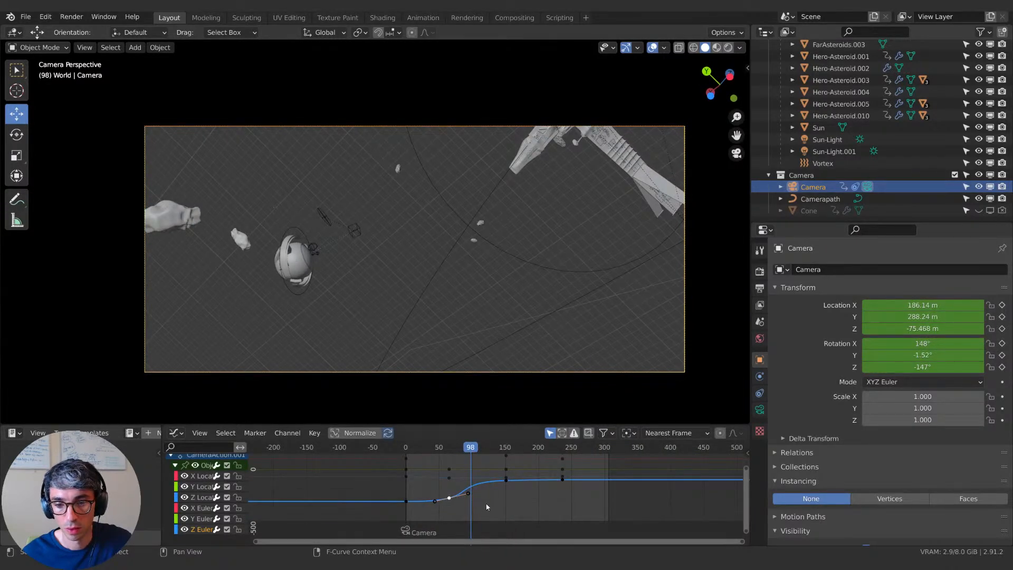
key(s)
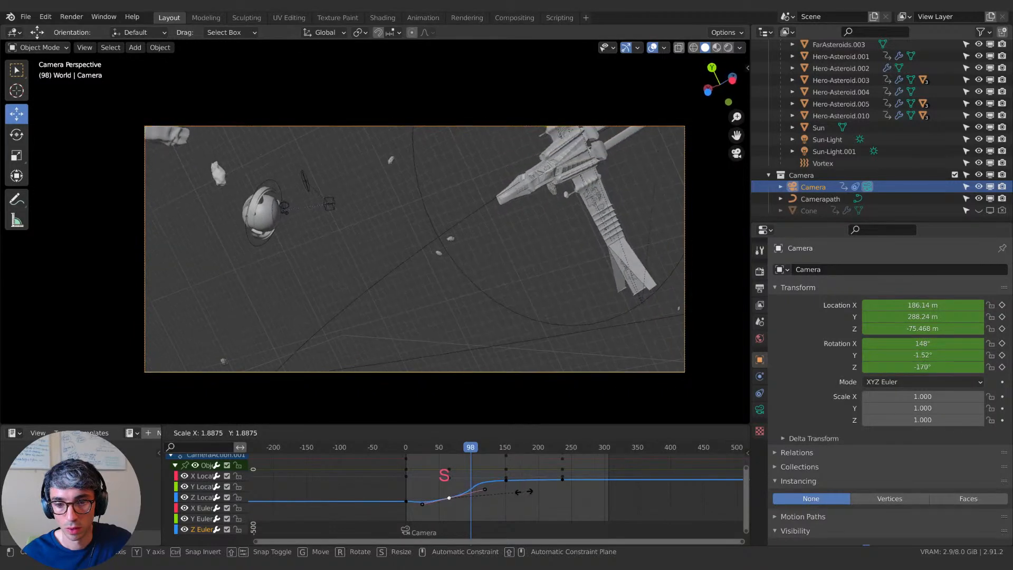
key(Escape)
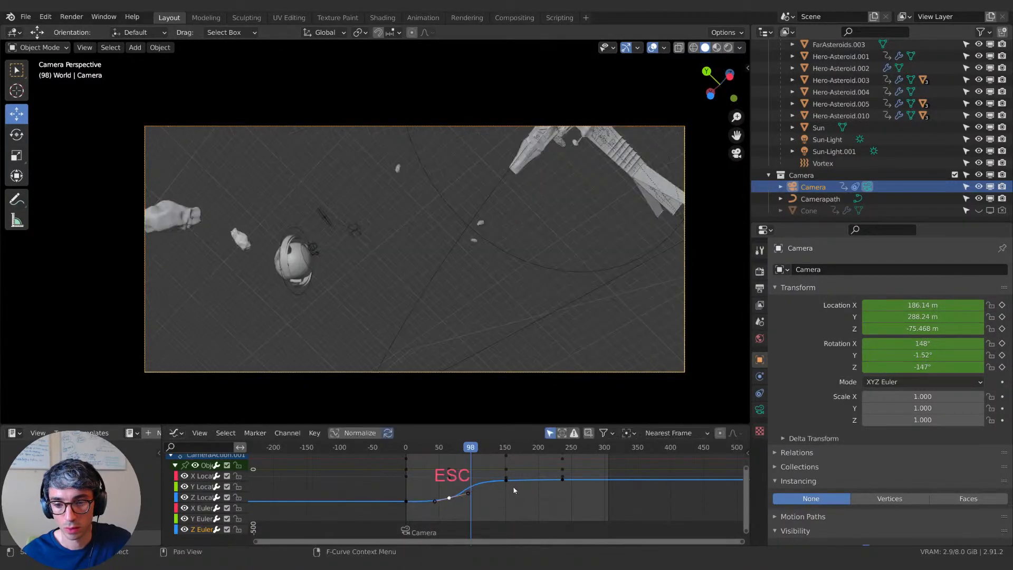
key(s)
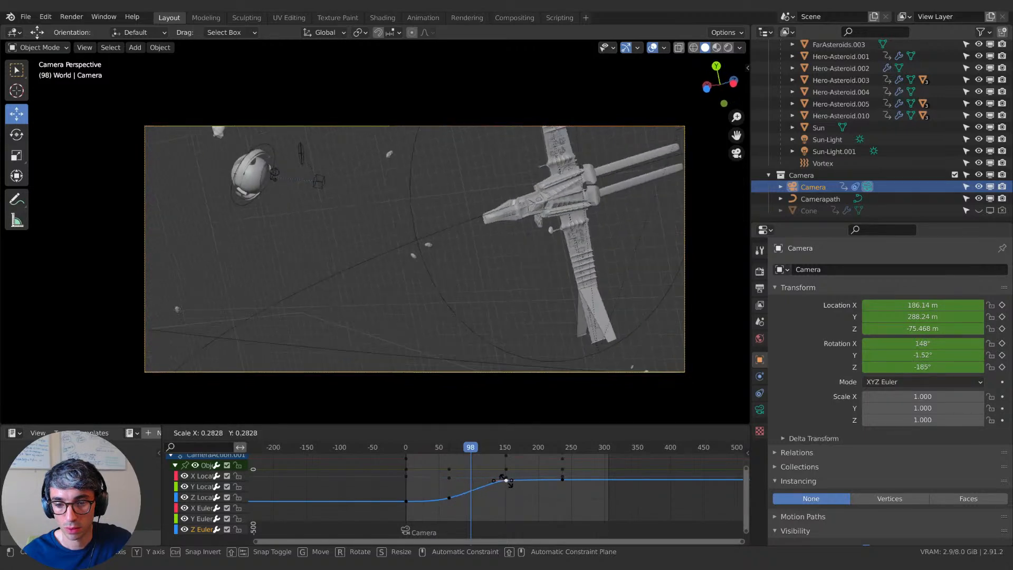
click(504, 483)
drag(469, 451, 510, 453)
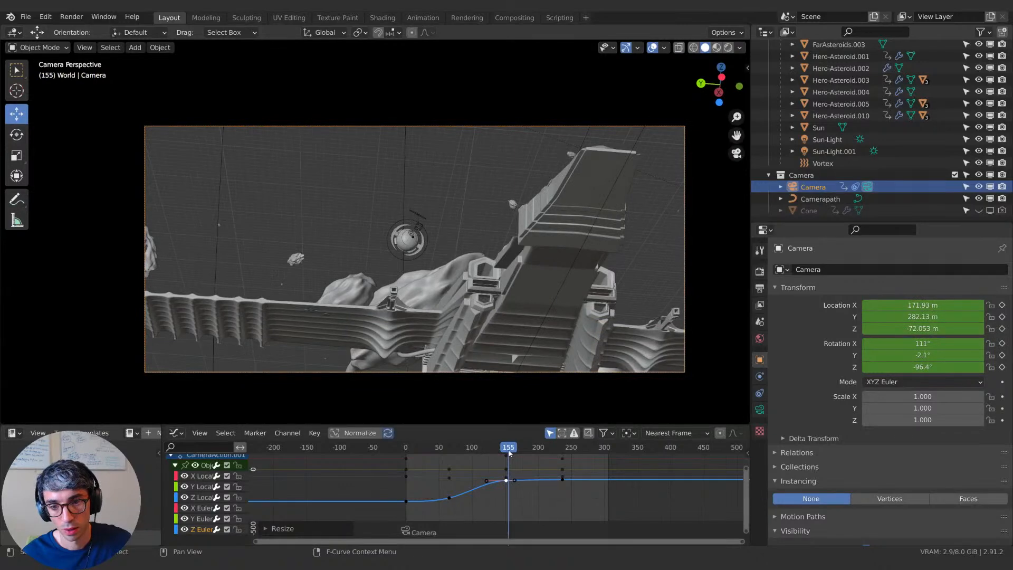
Step: Frame the Camera's Z Location curve in an enlarged Graph Editor and go to frame 162
click(205, 497)
middle_drag(531, 474, 492, 489)
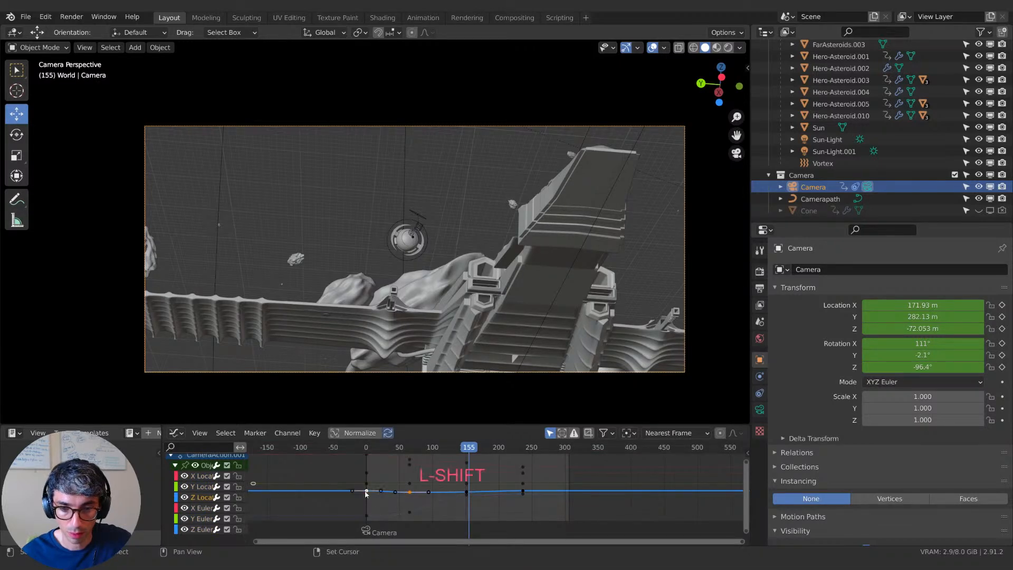
key(KP_Decimal)
scroll(364, 488, down, 11)
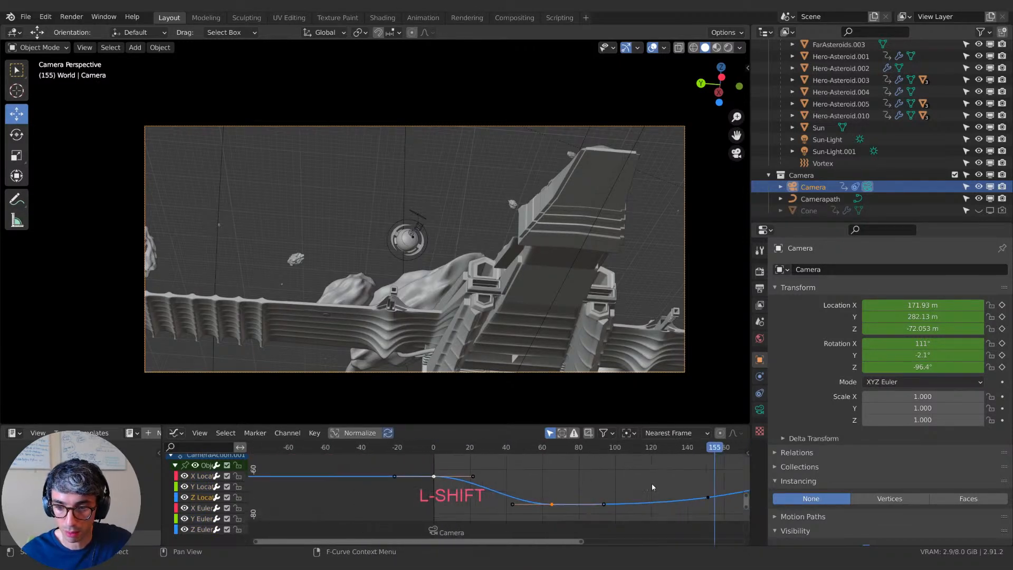
middle_drag(642, 486, 466, 487)
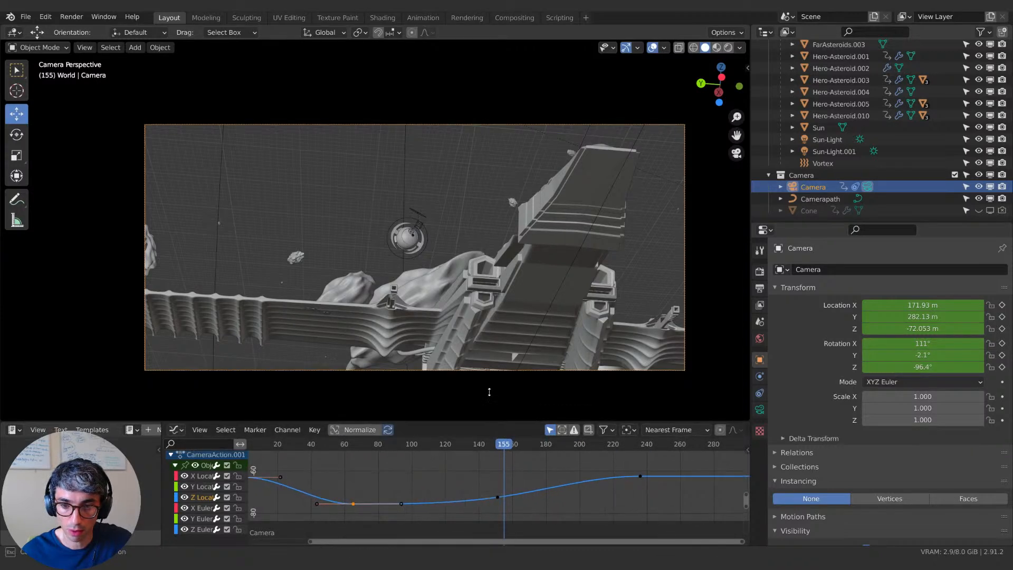
drag(486, 426, 528, 346)
middle_drag(483, 439, 545, 443)
drag(566, 366, 580, 436)
middle_drag(564, 471, 527, 474)
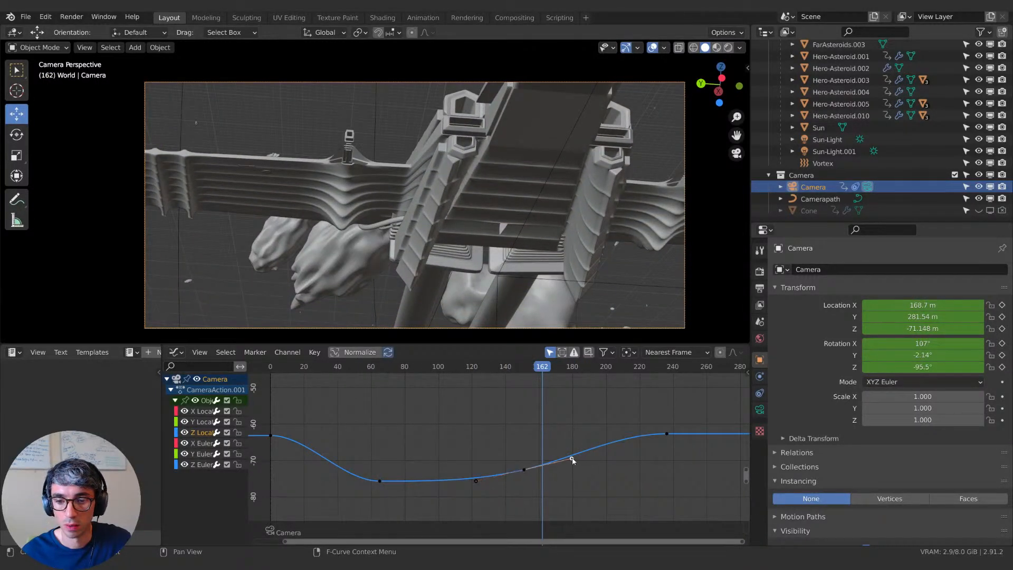
Step: Delete the Camera's Z Location keyframe near frame 151
key(g)
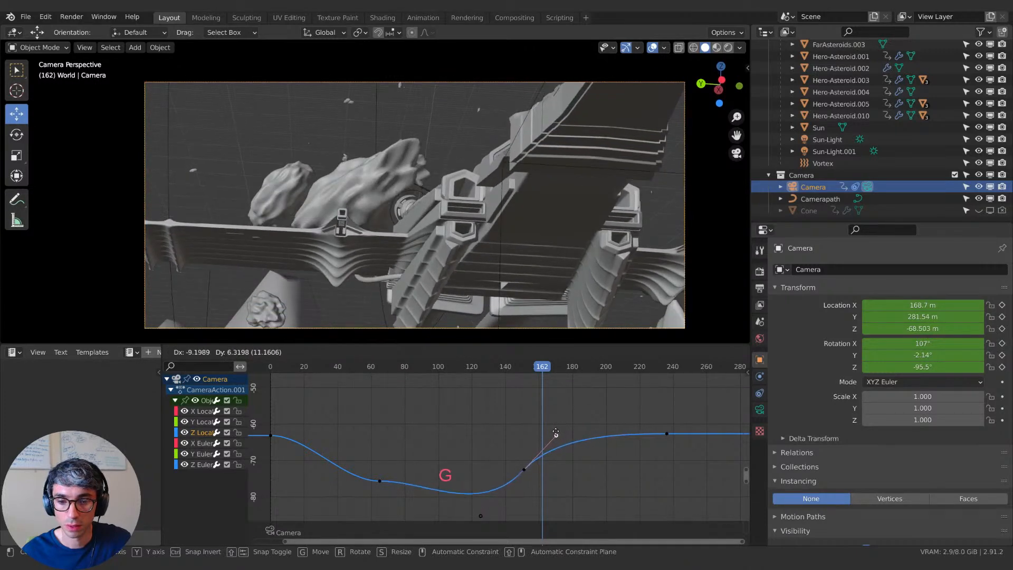
key(Escape)
right_click(524, 471)
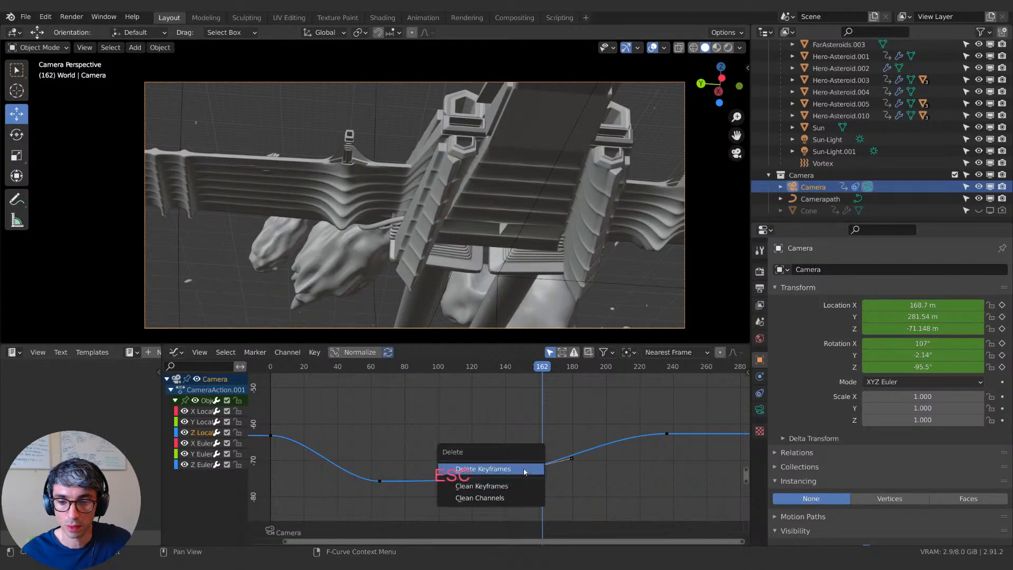
click(501, 475)
Step: Extend the Z Location handles between the two remaining dip and end keys to about frames 148 and 127 to smooth the camera's rise
click(379, 481)
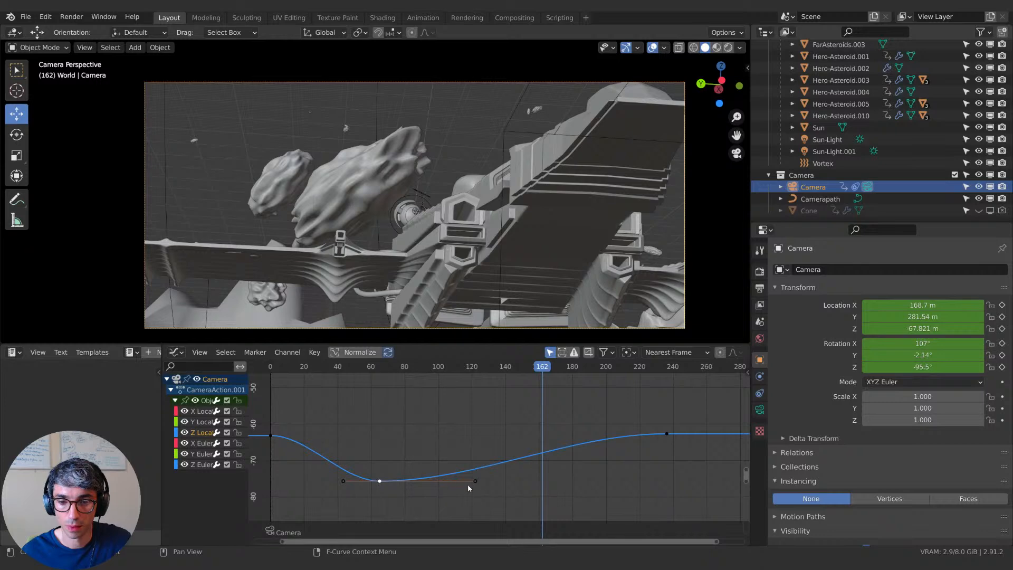
drag(477, 483, 518, 486)
click(473, 374)
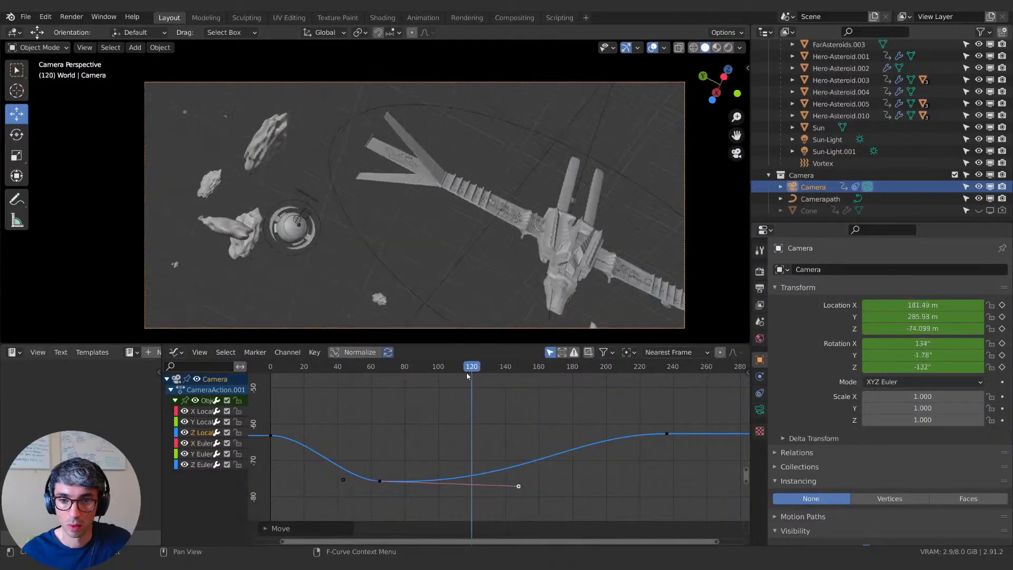
drag(385, 376, 562, 392)
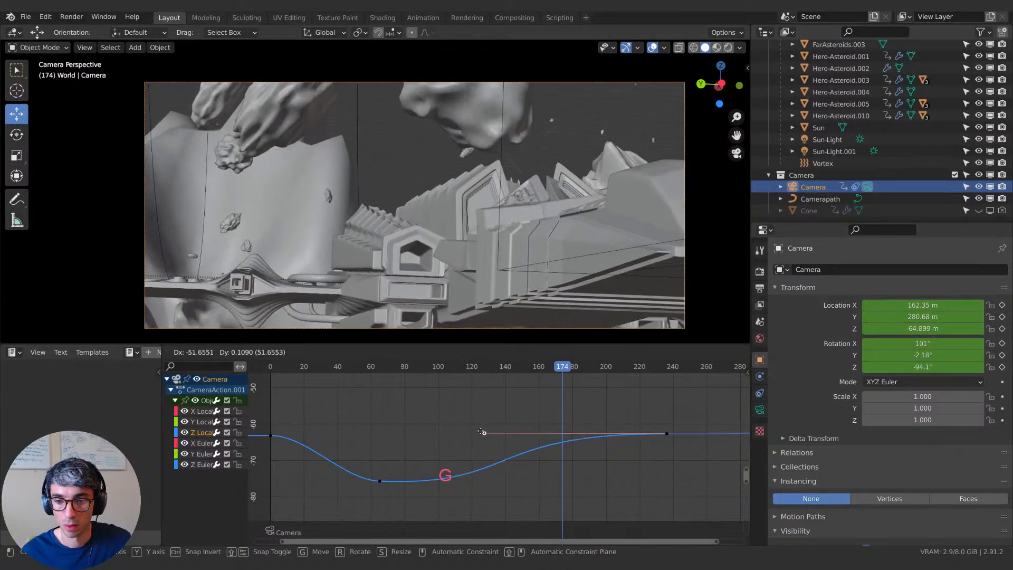
click(482, 432)
Step: Play the shot repeatedly from about frame 106 through the camera to review its smoothed rise over the ship
drag(562, 370, 449, 374)
key(space)
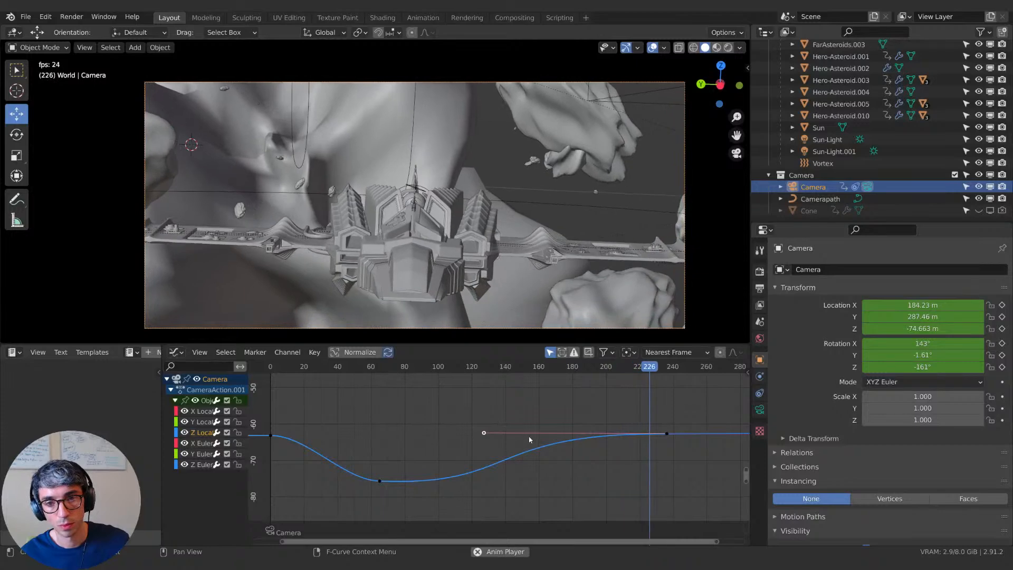
key(space)
drag(658, 373, 452, 376)
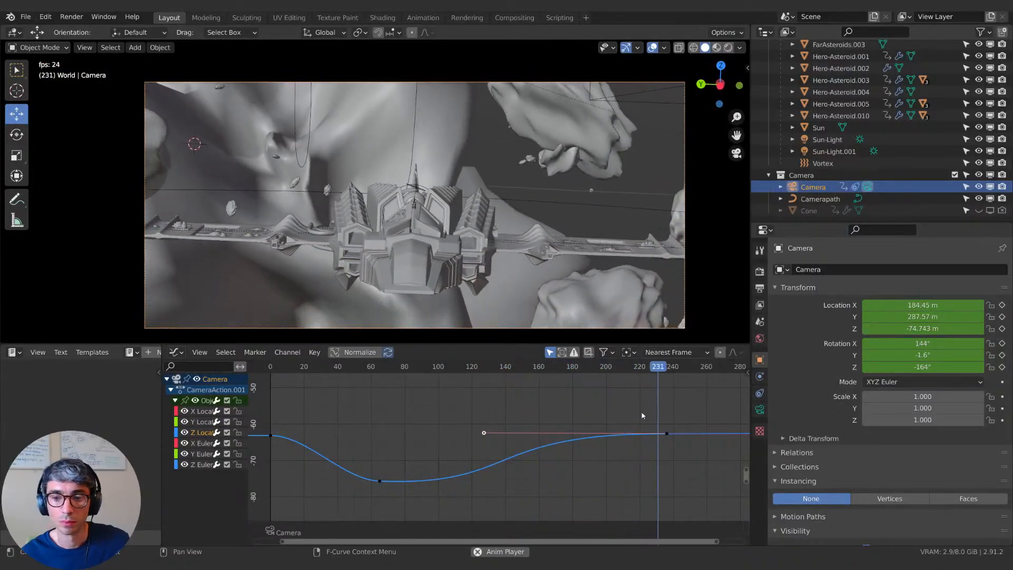
key(space)
middle_drag(593, 414, 508, 418)
key(space)
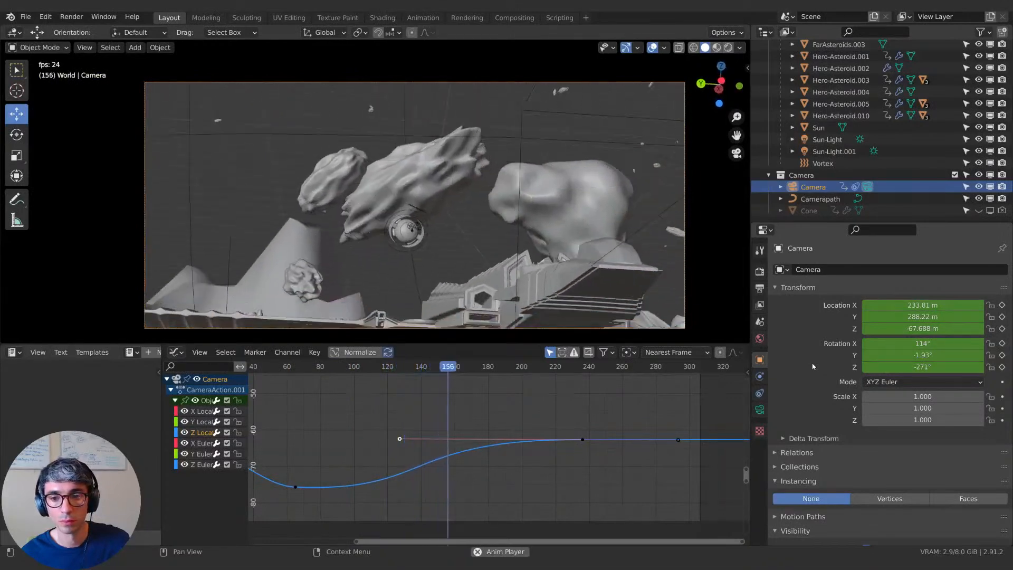
key(space)
Step: Select the ScannerBot, fit all its animation curves in the Graph Editor and scrub to frame 188 to examine its motion
click(408, 207)
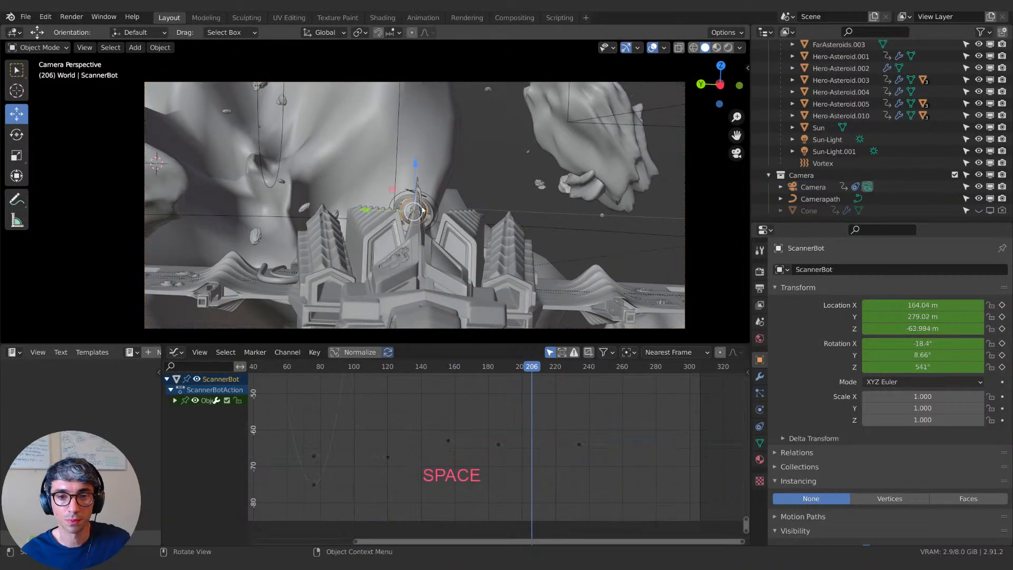
middle_drag(439, 407, 423, 435)
click(465, 368)
drag(464, 369, 389, 368)
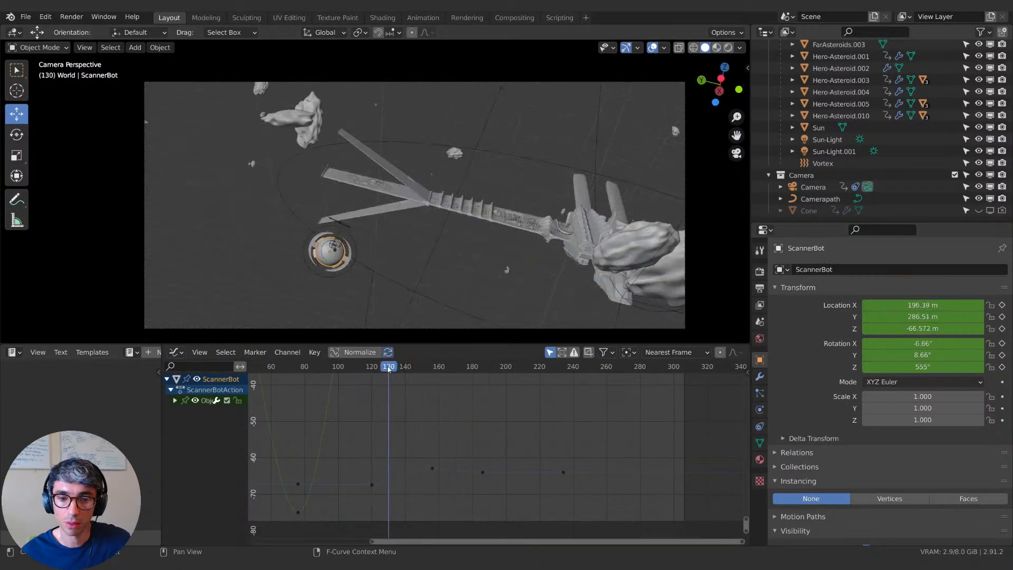
key(Home)
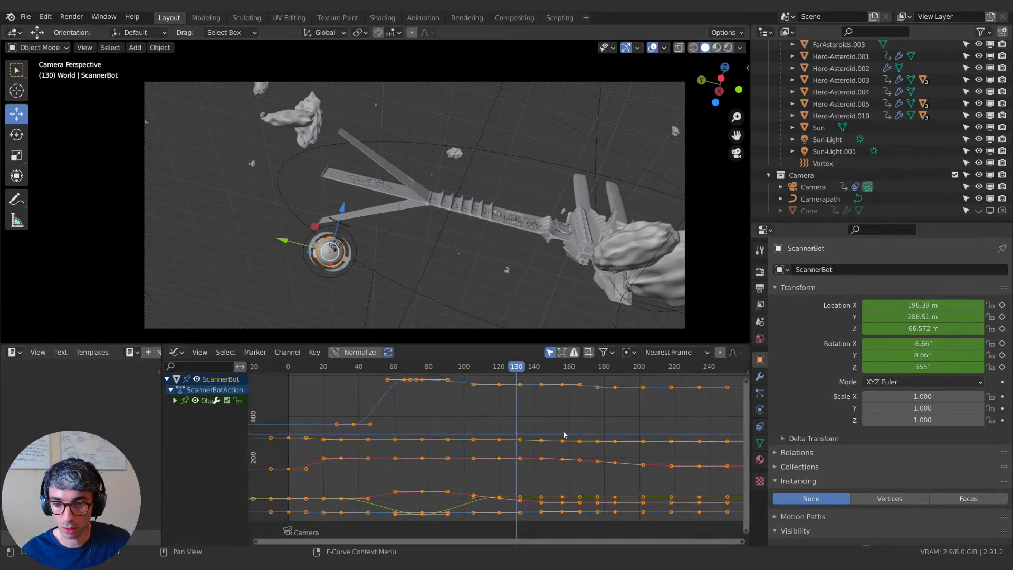
drag(408, 365, 509, 375)
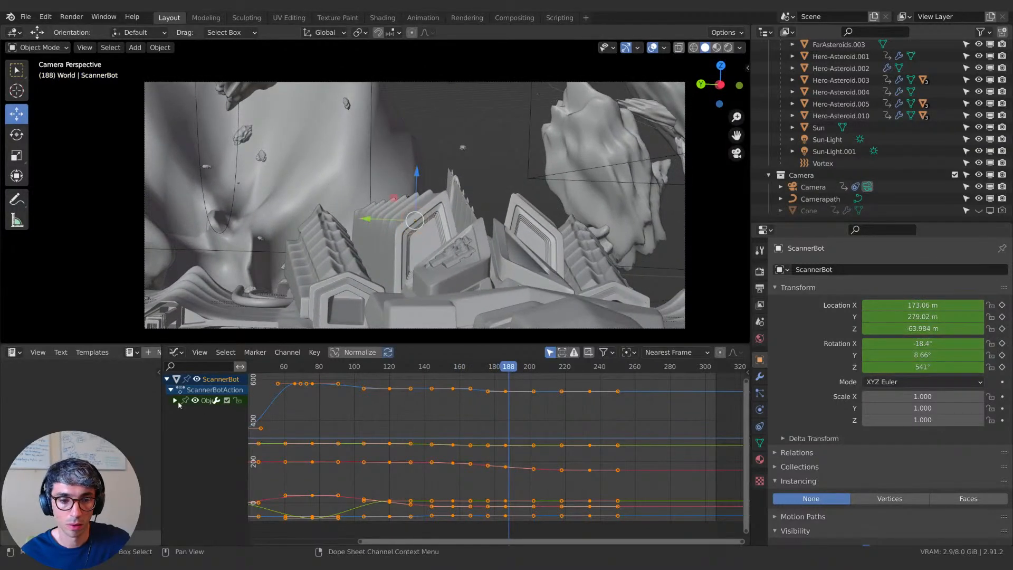
Step: Shift ScannerBot's X Location keys earlier in time, the one near frame 187 to about frame 173 and the last to about frame 208
middle_drag(512, 407, 445, 413)
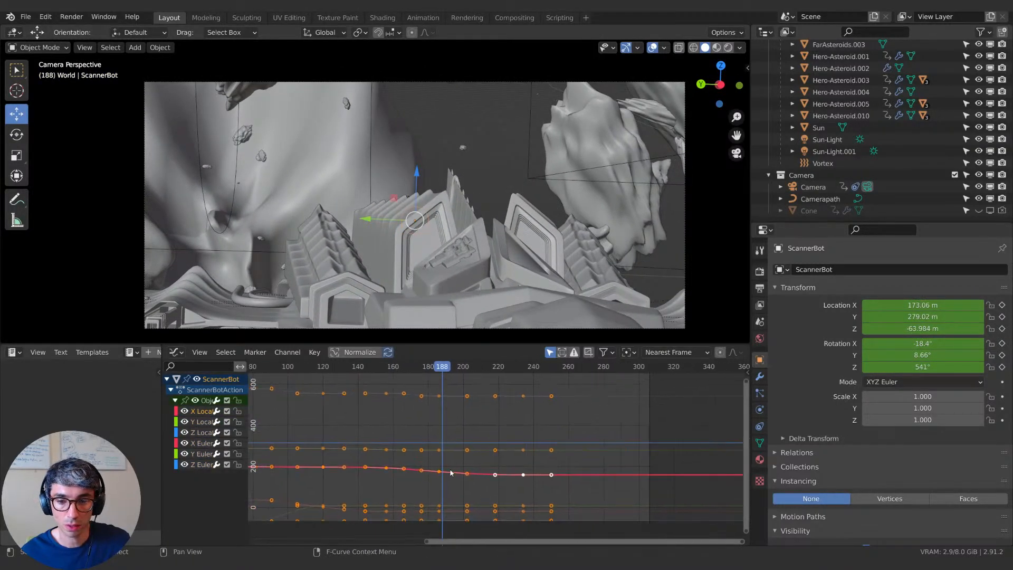
middle_drag(454, 471, 456, 474)
click(526, 480)
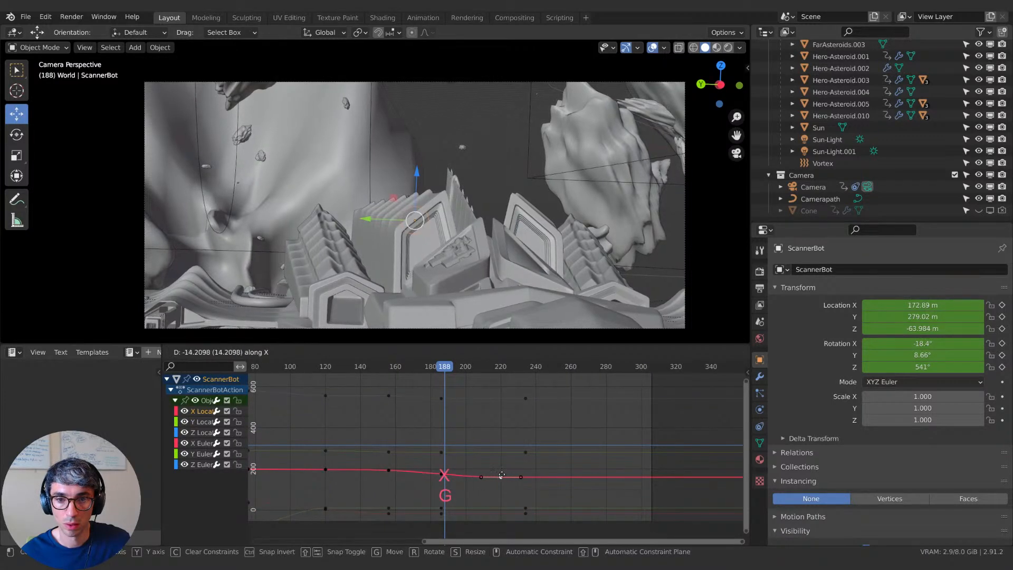
click(494, 475)
key(g)
key(x)
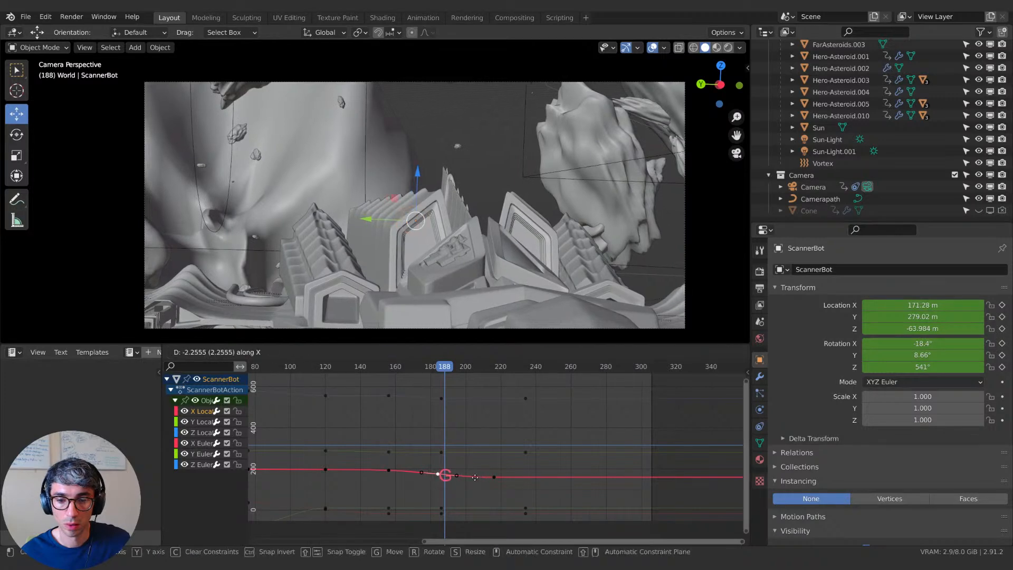
click(457, 477)
key(x)
click(480, 477)
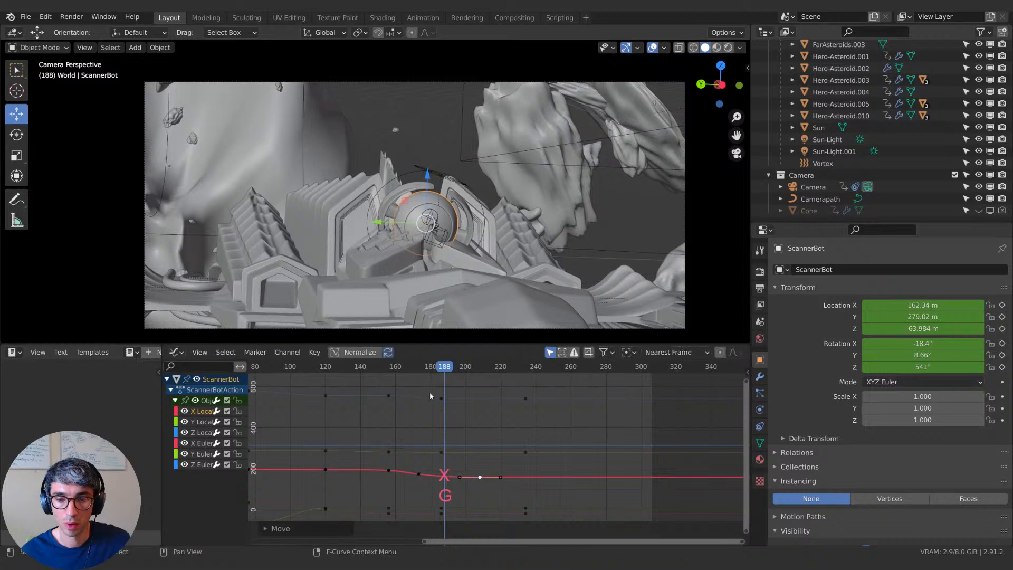
Step: Raise the ScannerBot's Z Location key near frame 187 to about -63.2 m and tilt its handles for a smoother descent
middle_drag(442, 523, 450, 463)
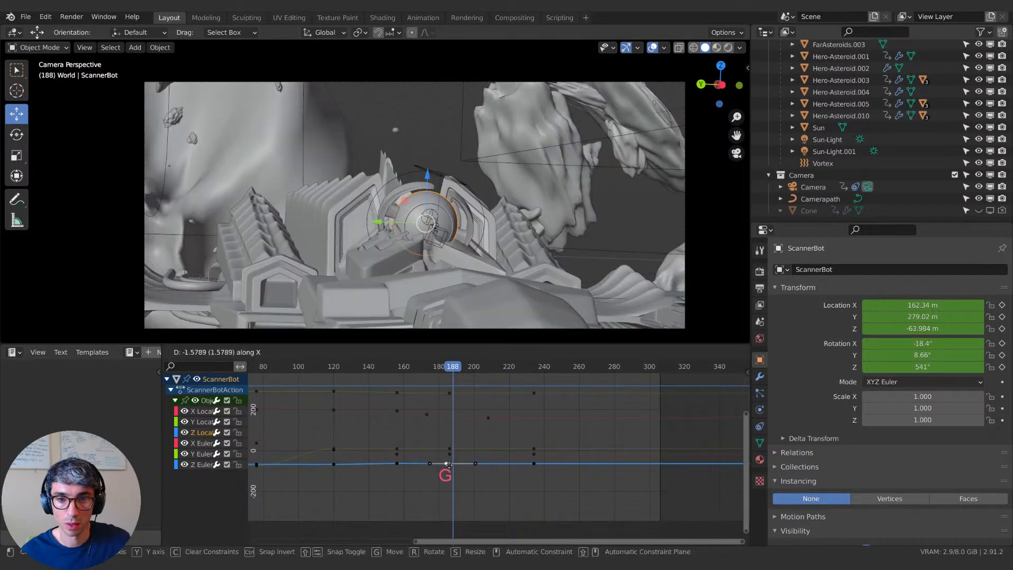
key(g)
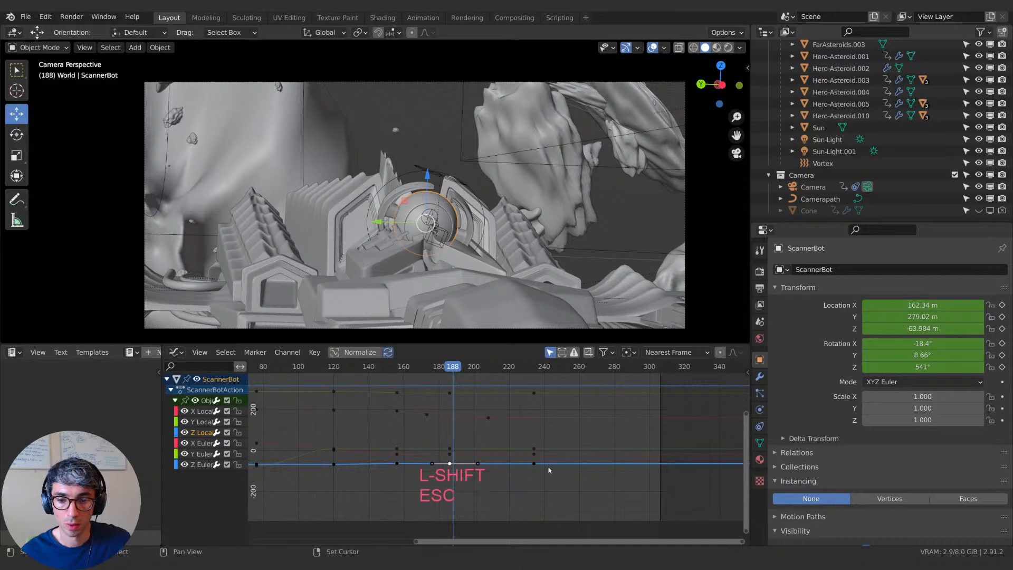
key(KP_Decimal)
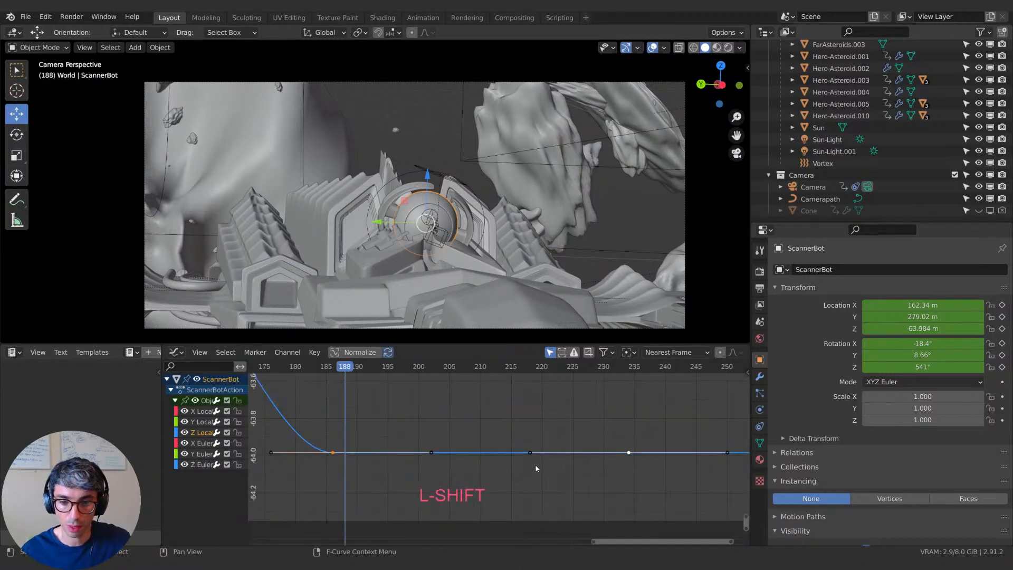
scroll(536, 453, down, 3)
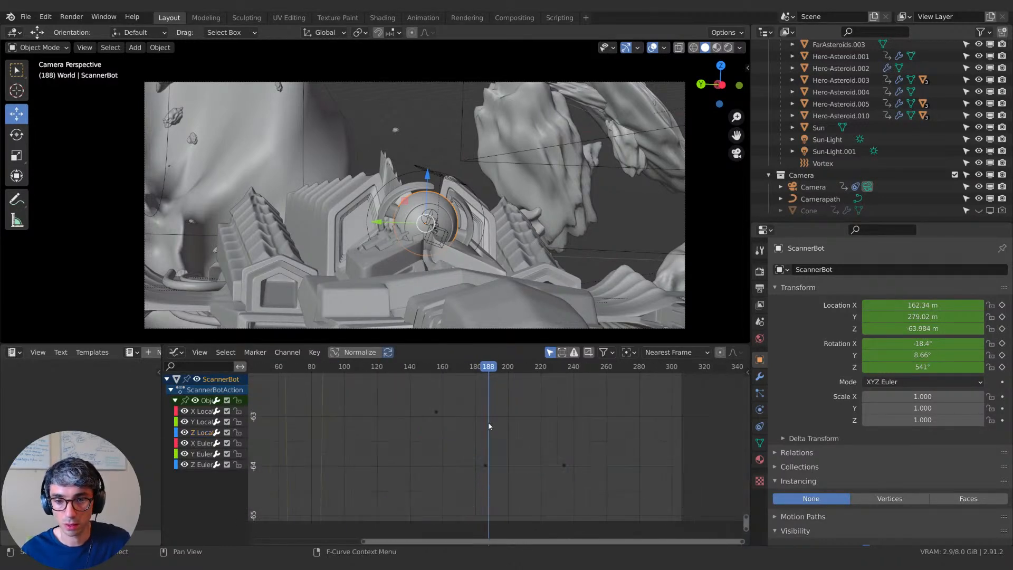
key(g)
key(z)
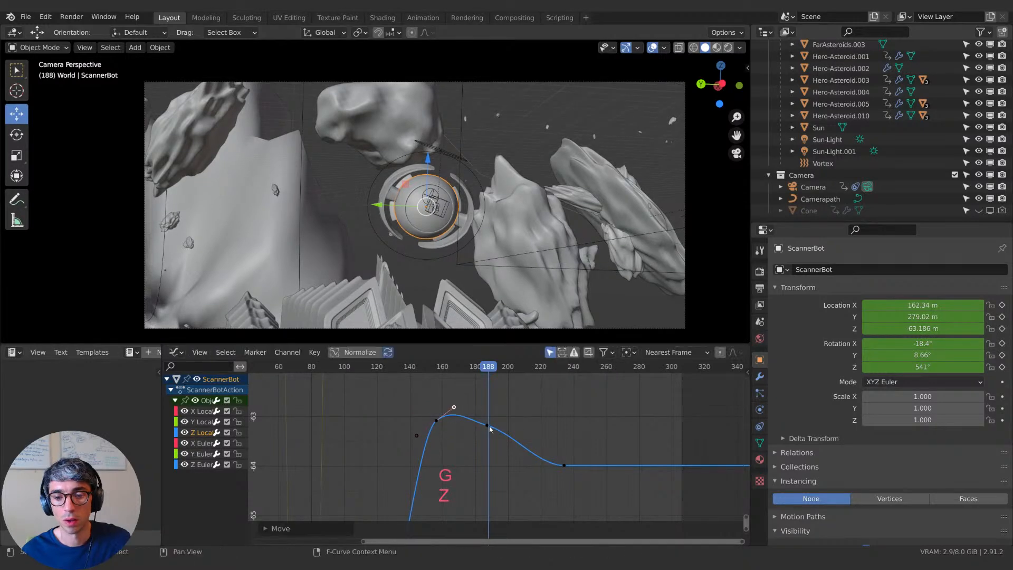
key(r)
Step: Move ScannerBot's Z Location key near frame 156 to about frame 162 and -64.6 m, and rotate its handles to follow the climb
drag(488, 368, 402, 372)
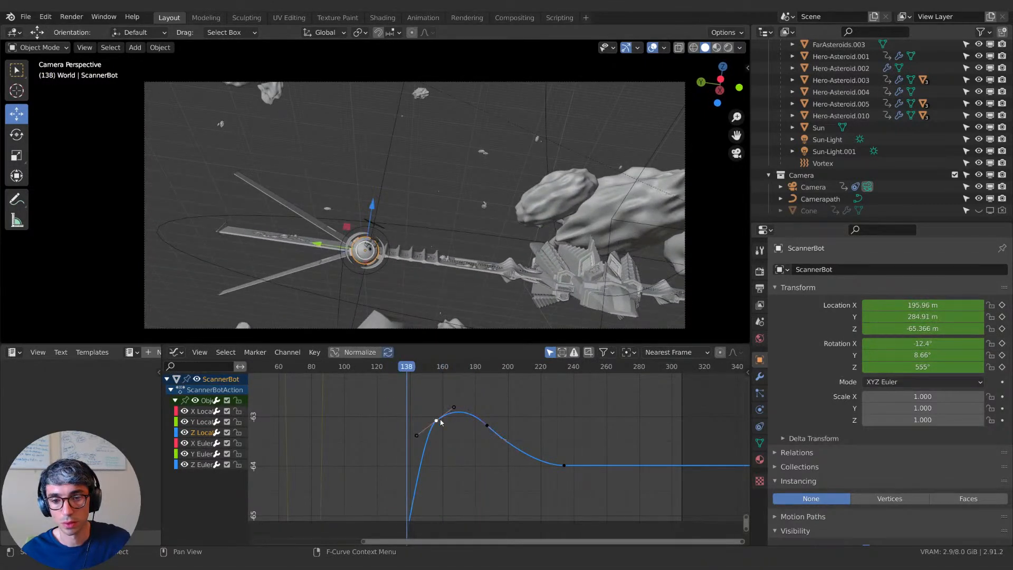
drag(443, 444, 453, 502)
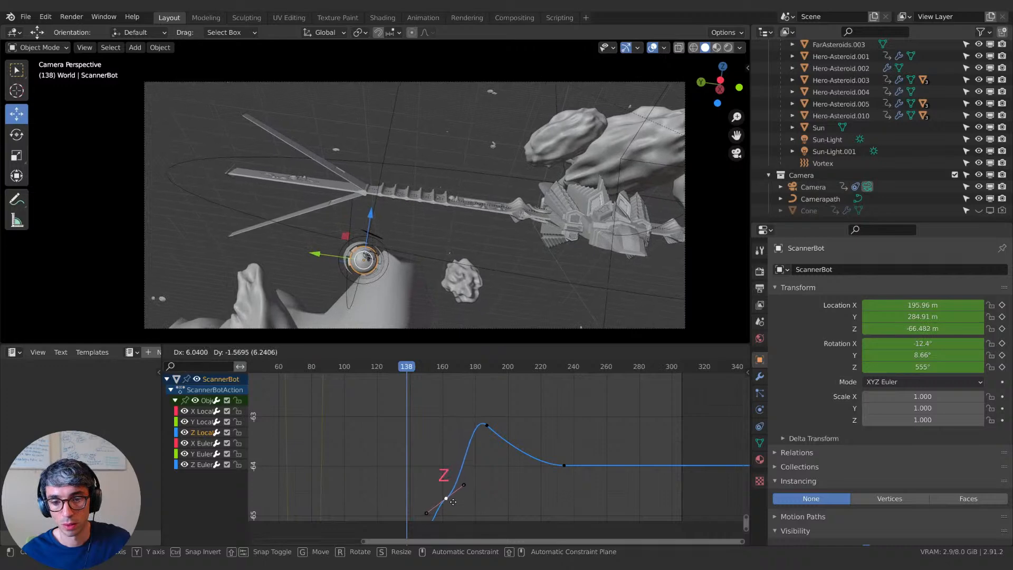
middle_drag(471, 490, 445, 407)
key(r)
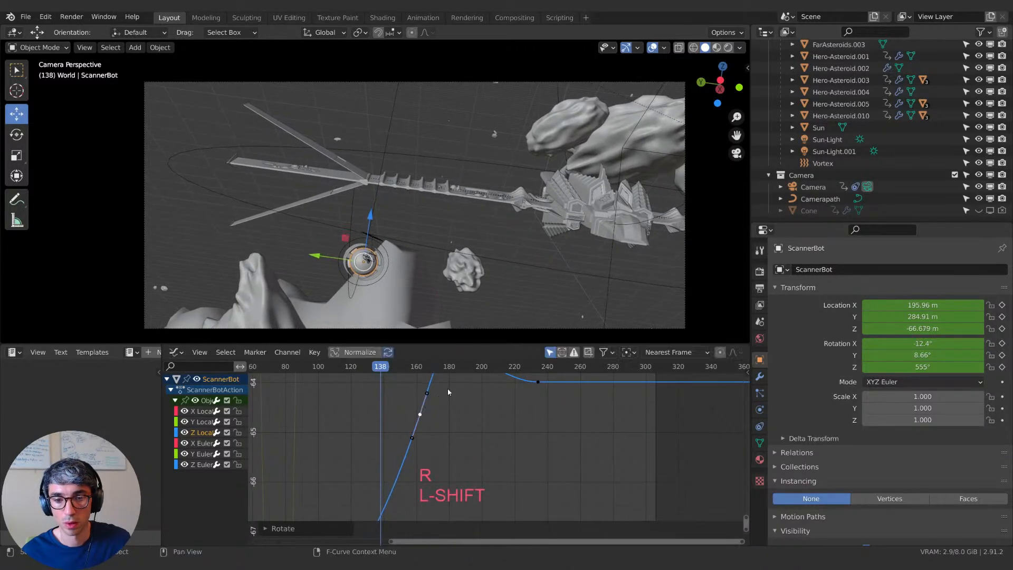
Step: Switch the animation editor to the Dope Sheet and move the ScannerBot along X to about 155.3 m at frame 234
drag(383, 371, 537, 387)
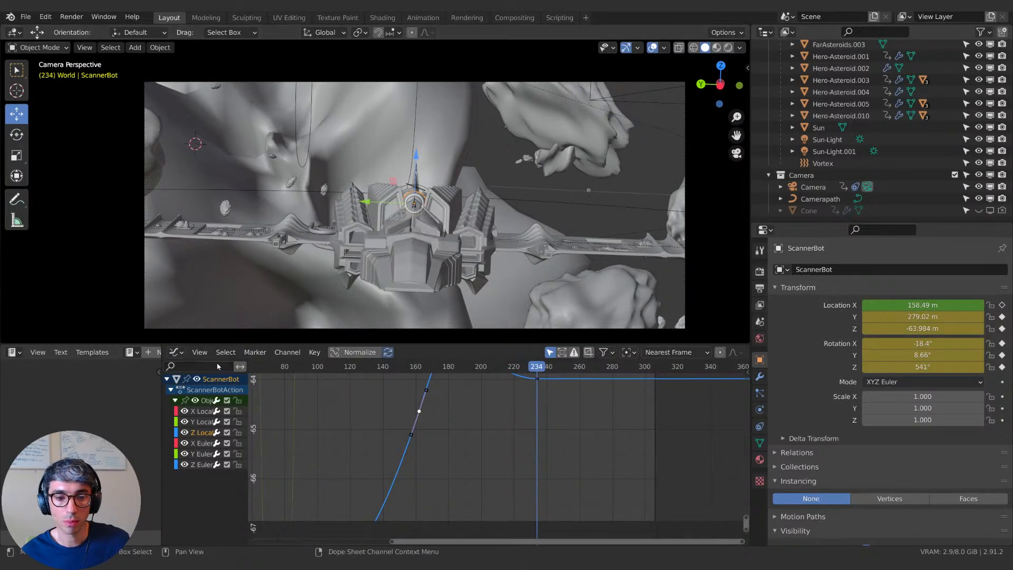
click(176, 352)
click(323, 385)
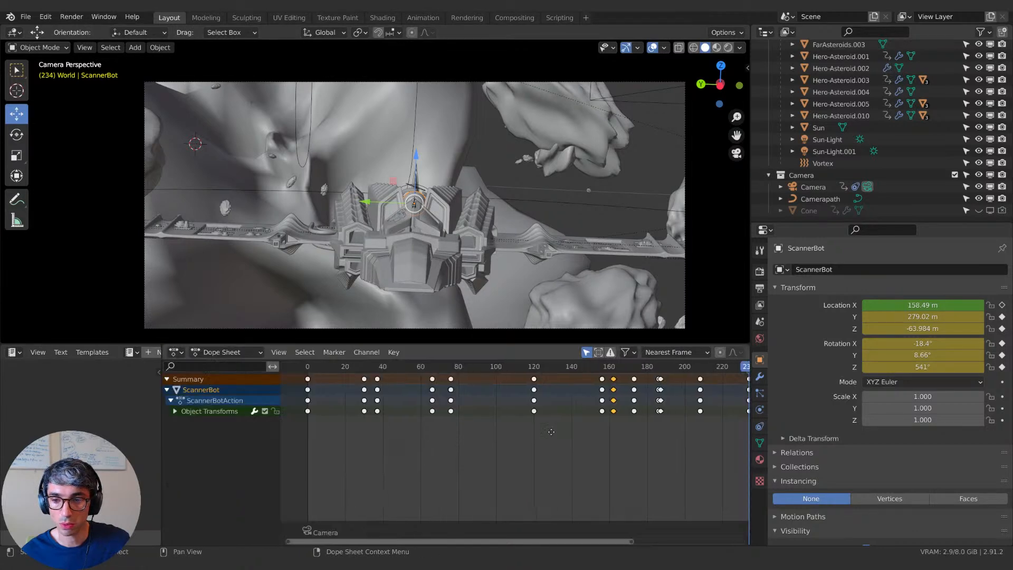
middle_drag(582, 427, 721, 483)
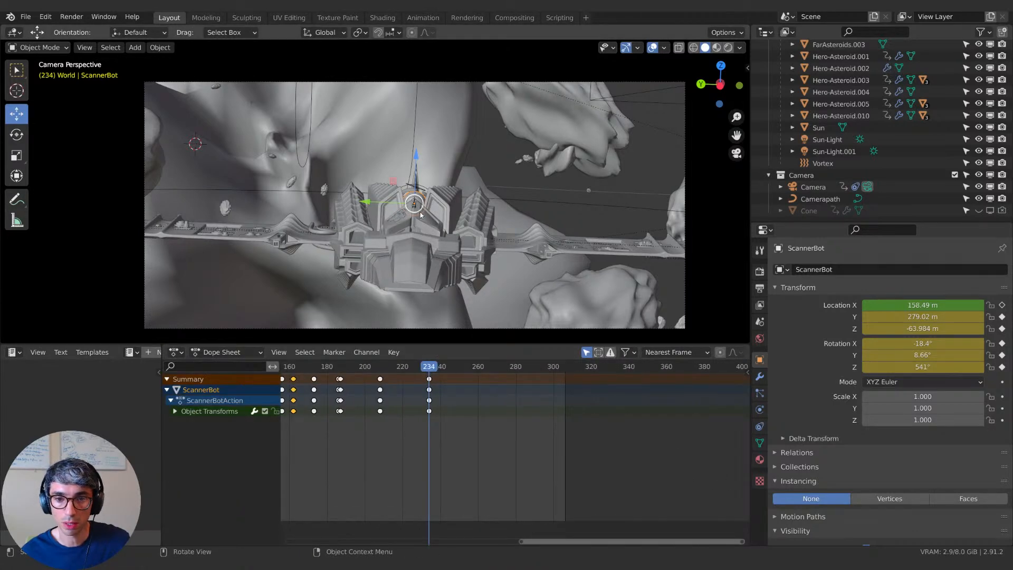
key(g)
key(x)
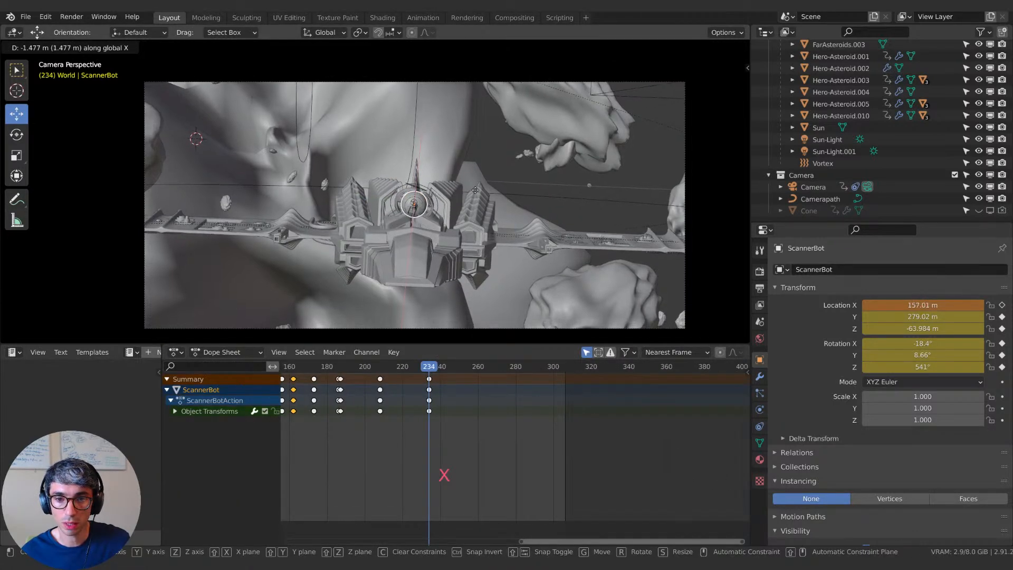
click(481, 191)
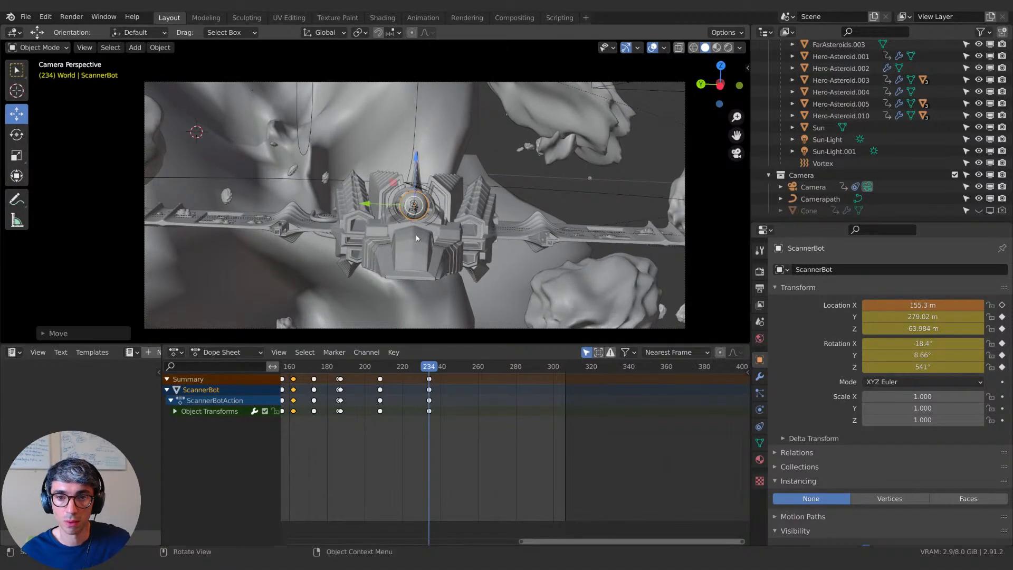
Step: Inspect the ScannerBot up close from the side and slide it back along X to about 156.5 m on the ship's nose
middle_drag(423, 240, 440, 241)
key(KP_Decimal)
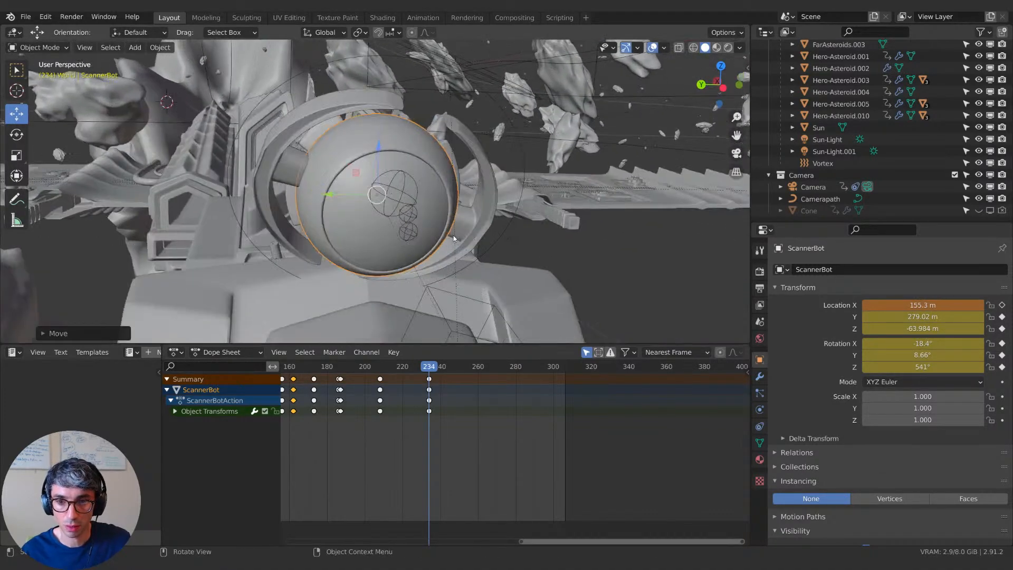
middle_drag(346, 189, 486, 221)
key(shift)
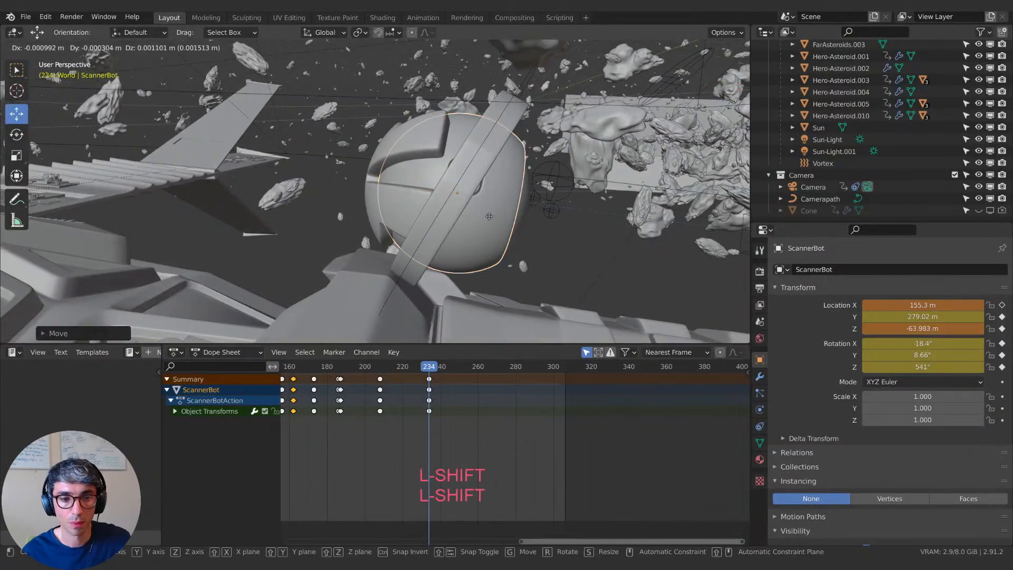
key(g)
key(x)
click(197, 193)
shift+middle_drag(197, 193, 400, 197)
key(g)
key(x)
click(312, 201)
Step: Rotate the ScannerBot about the global X axis until its X rotation is about 0.4°, levelling it over the ship
middle_drag(311, 201, 393, 232)
key(r)
key(x)
click(410, 237)
key(r)
key(x)
middle_drag(501, 254, 528, 216)
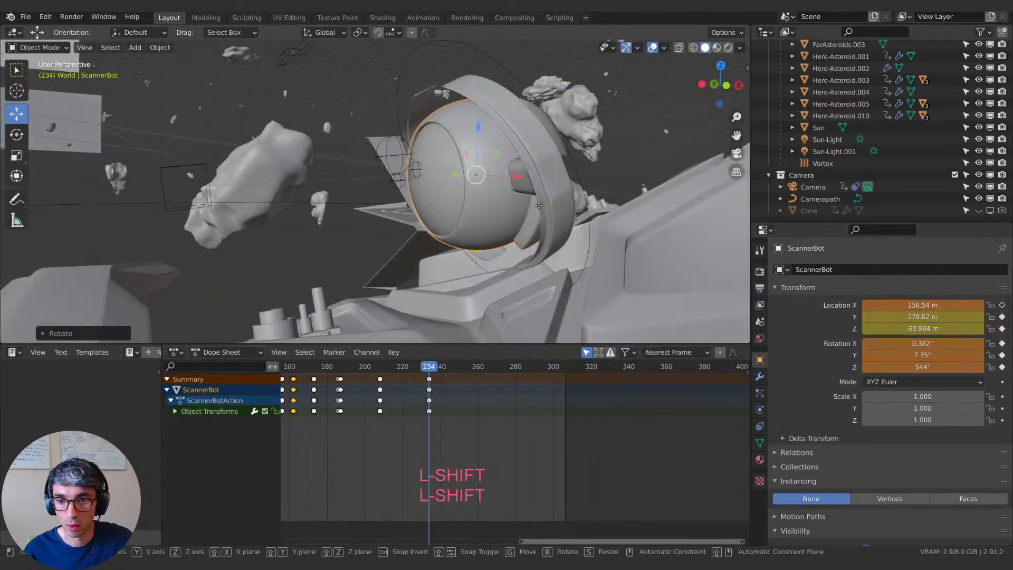
Step: Lower the ScannerBot along Z to about -64.16 m and fine-tune its X location to about 156.49 m so it sits in the hull
key(g)
key(z)
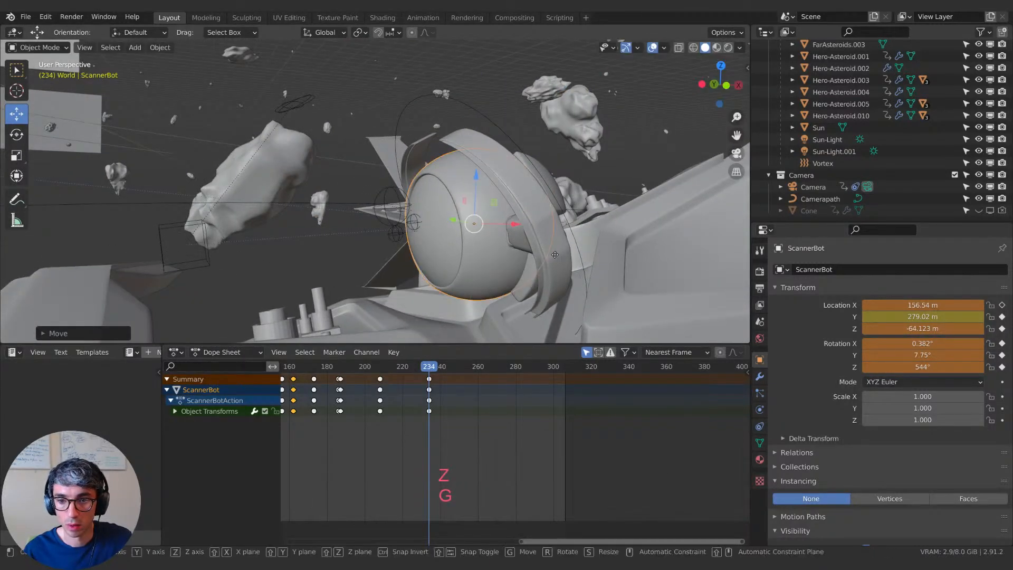
key(z)
click(554, 256)
middle_drag(554, 257, 406, 328)
key(g)
key(x)
click(508, 248)
Step: Rotate the ScannerBot about global Z to about 541° and keyframe its location and rotation at frame 234
key(z)
key(r)
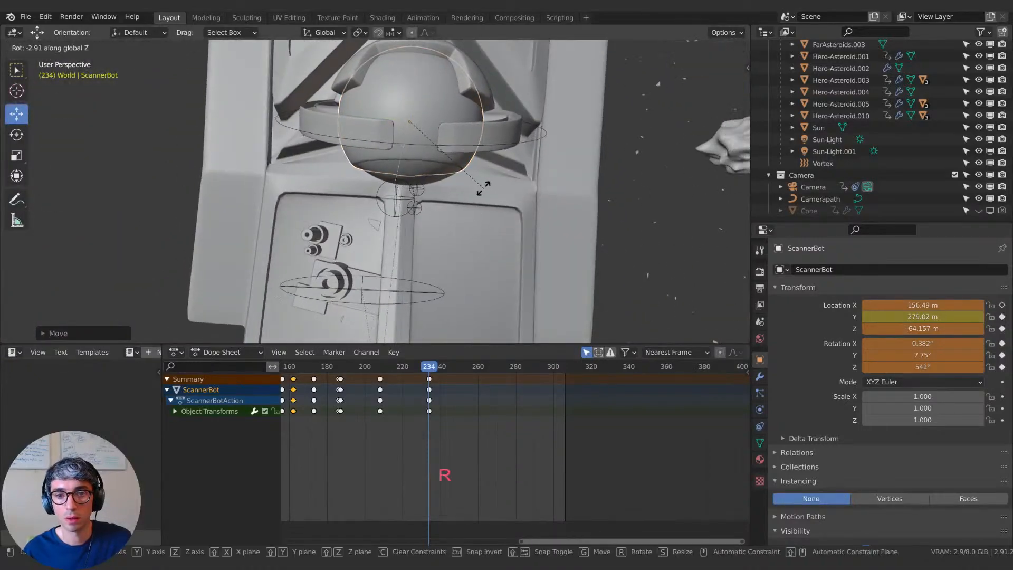
click(483, 191)
middle_drag(483, 191, 398, 225)
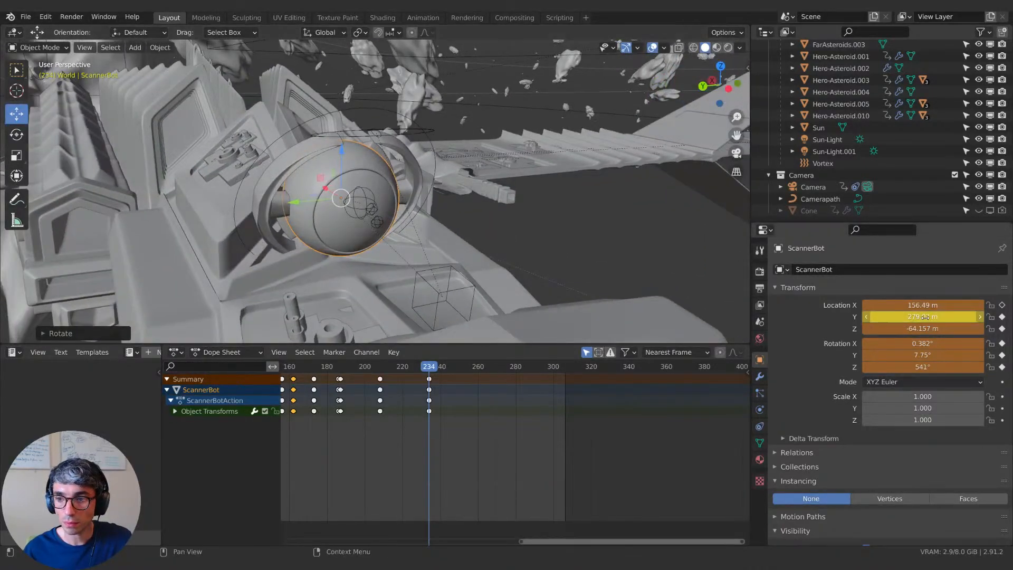
middle_drag(481, 273, 446, 344)
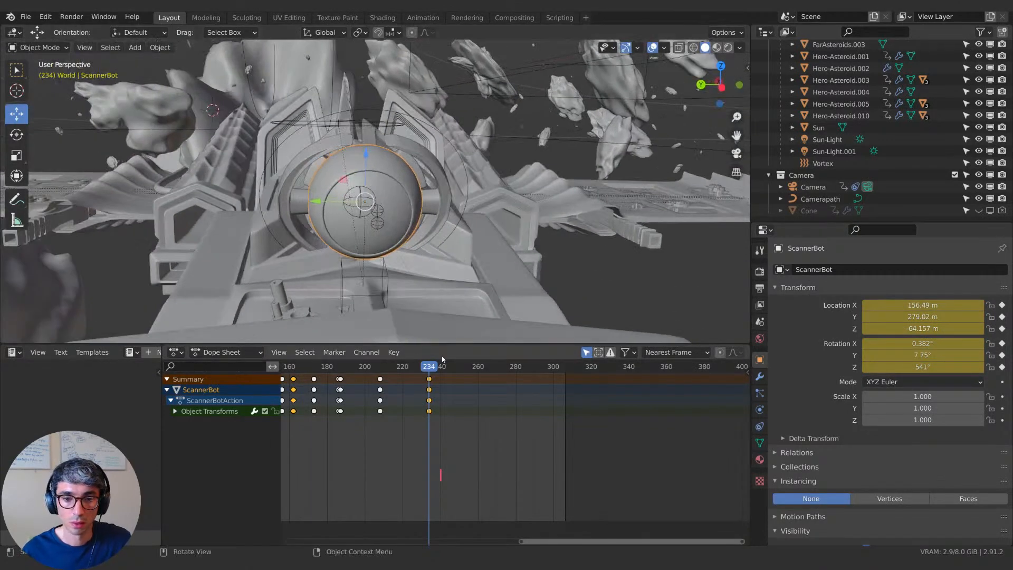
Step: At frame 223, raise the ScannerBot along Z to about -63.55 m above the hull and keyframe its location
drag(432, 373, 410, 366)
key(z)
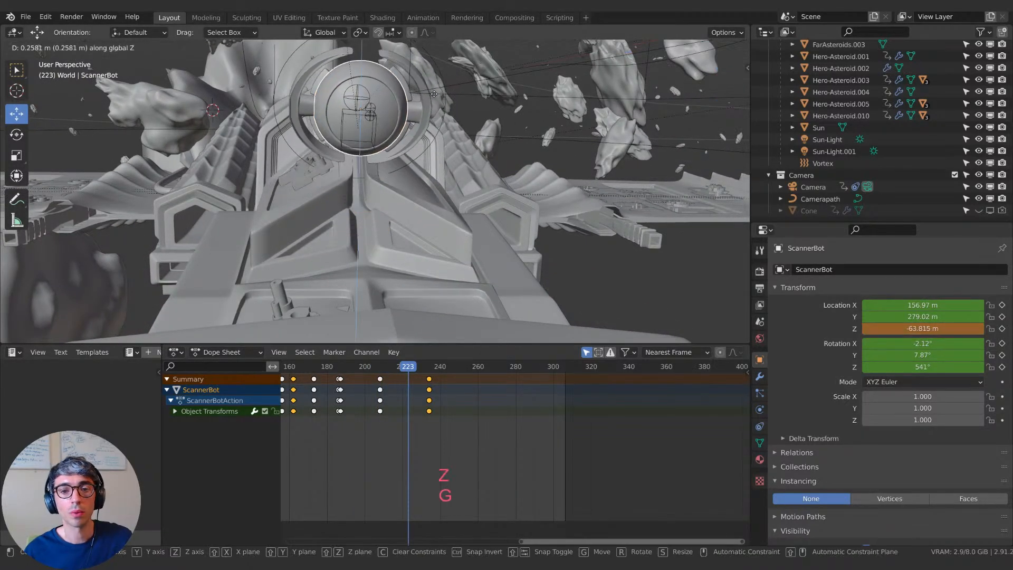
click(438, 46)
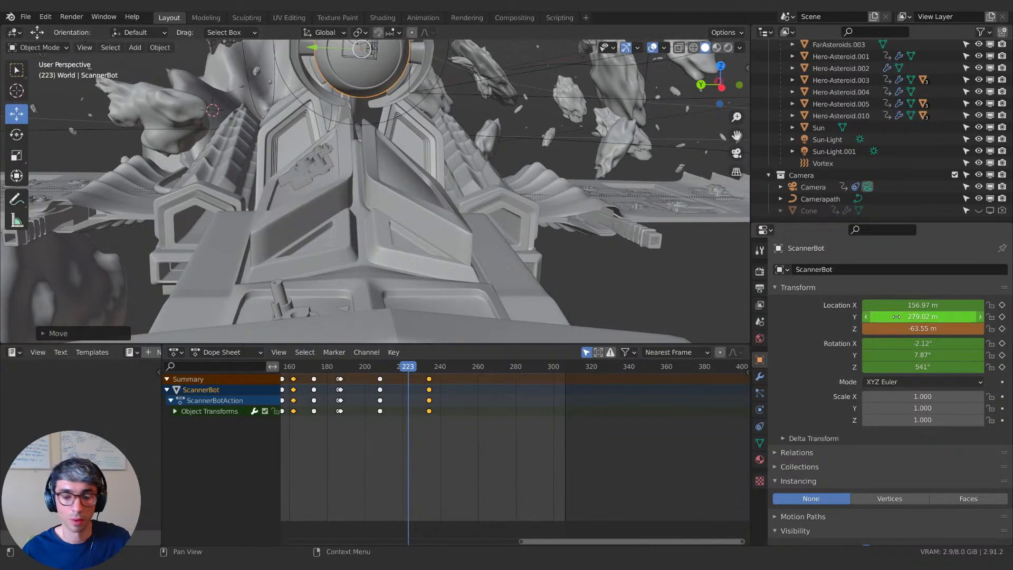
key(i)
Step: Move the ScannerBot's final keys to about frame 246 and play the shot through the camera to review its docking
mouse_move(410, 367)
mouse_down()
mouse_move(362, 370)
mouse_move(426, 375)
mouse_up()
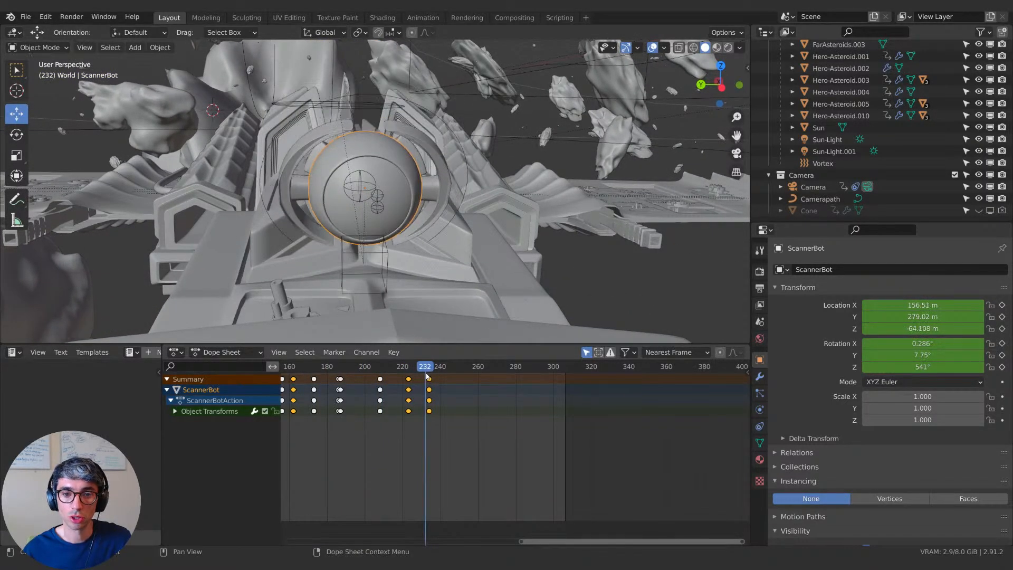
key(g)
click(452, 380)
drag(425, 368, 449, 368)
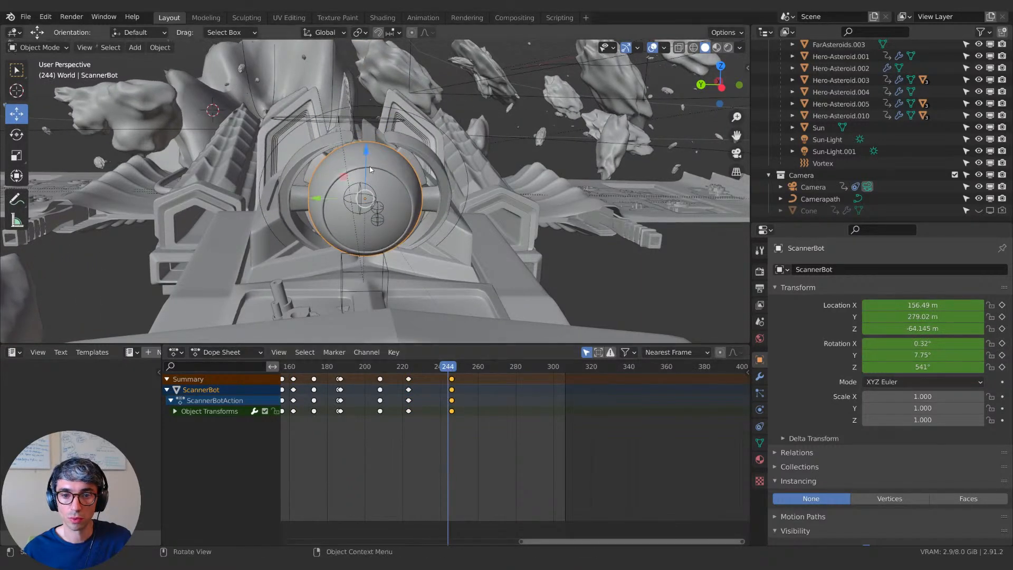
key(KP_0)
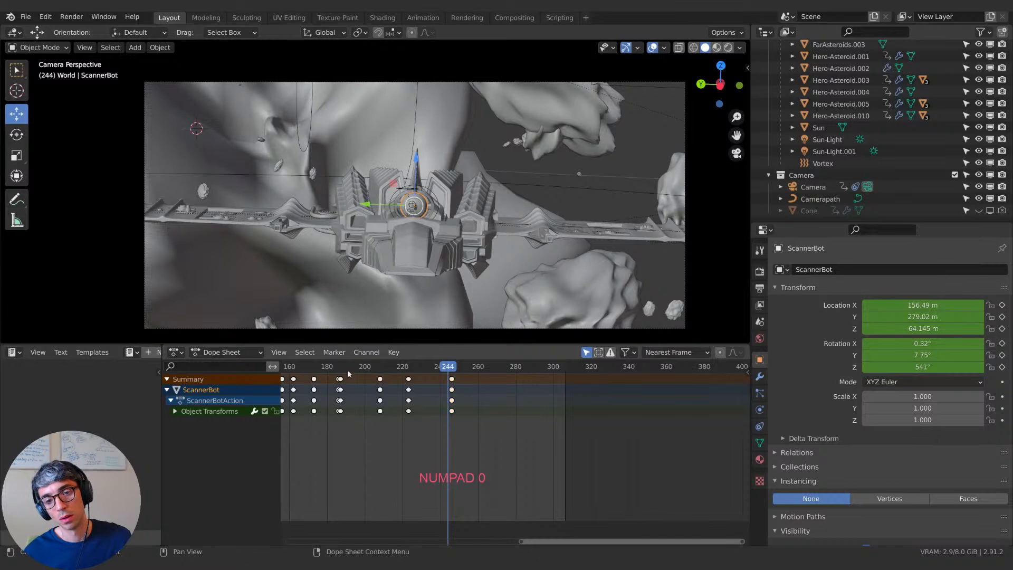
key(space)
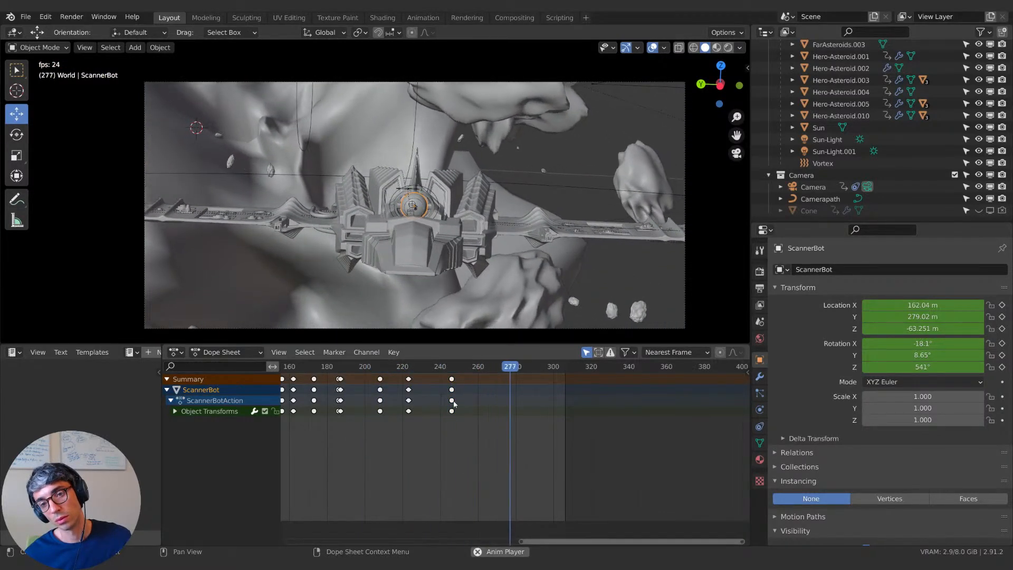
key(space)
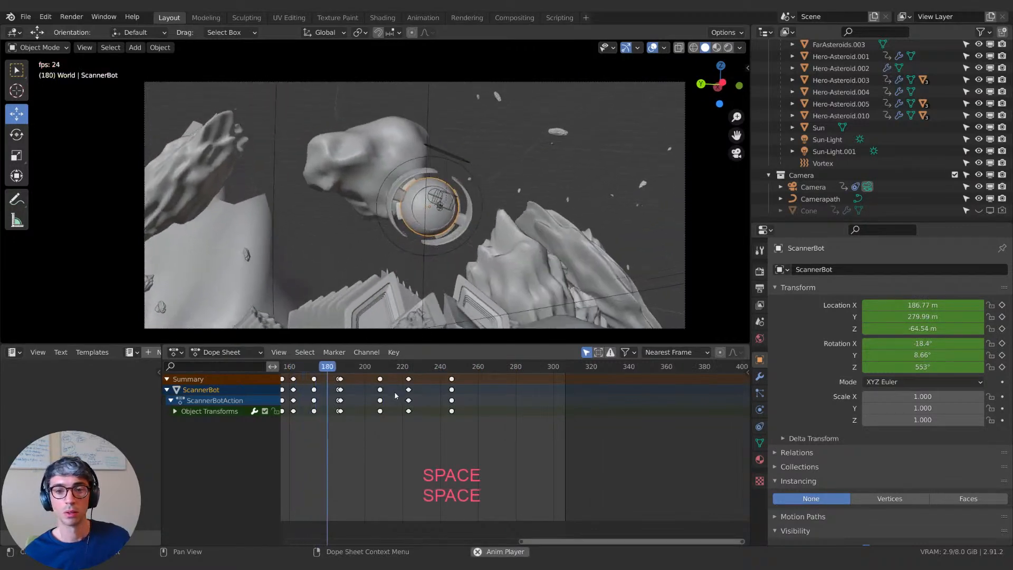
key(space)
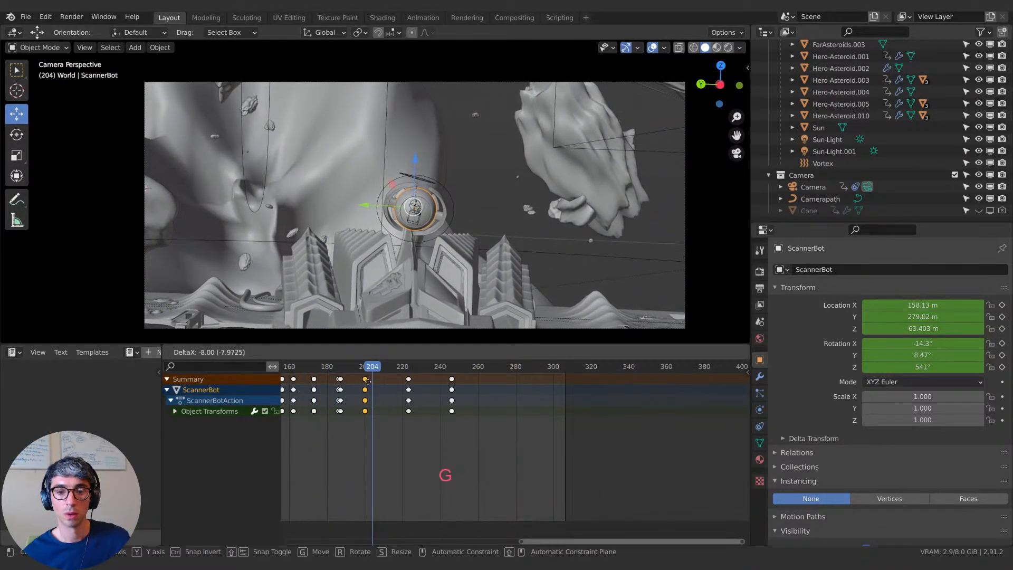
Step: Shift the ScannerBot's last three key columns earlier, to about frames 198, 209 and 224
click(368, 380)
key(g)
click(409, 384)
key(g)
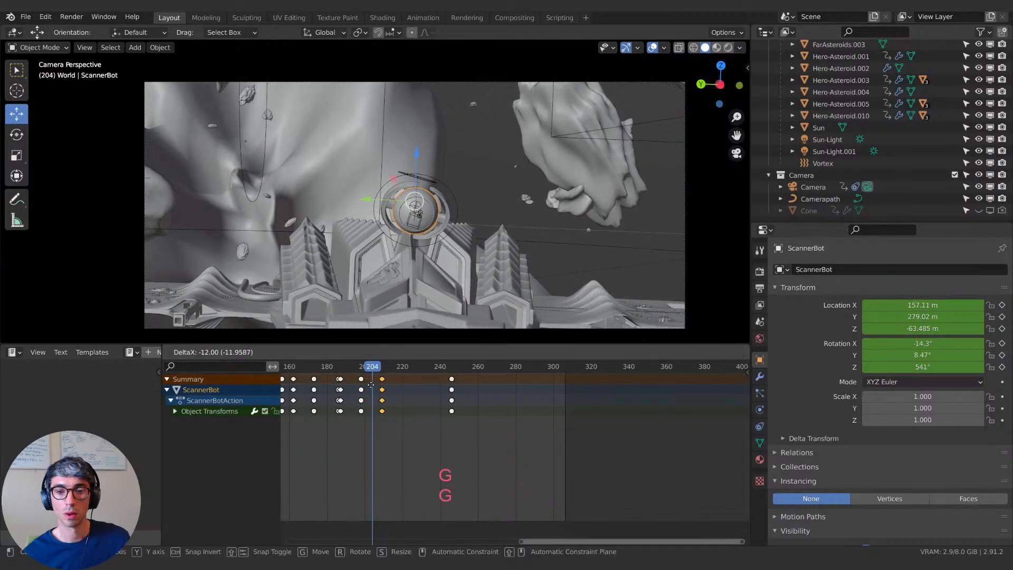
key(g)
key(Escape)
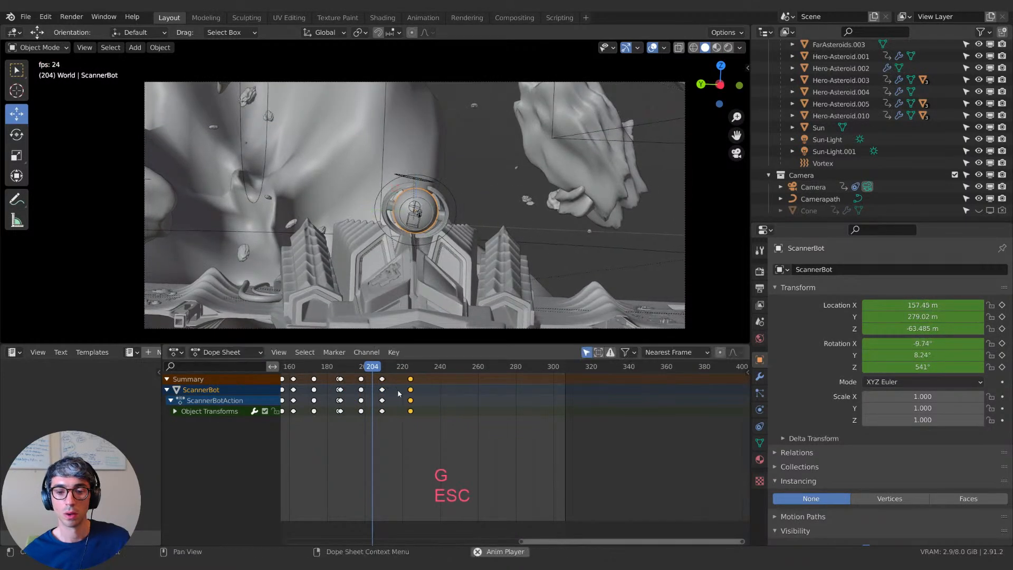
Step: Move the ScannerBot's final keys out to about frame 250 and replay the shot to review the slower docking
key(space)
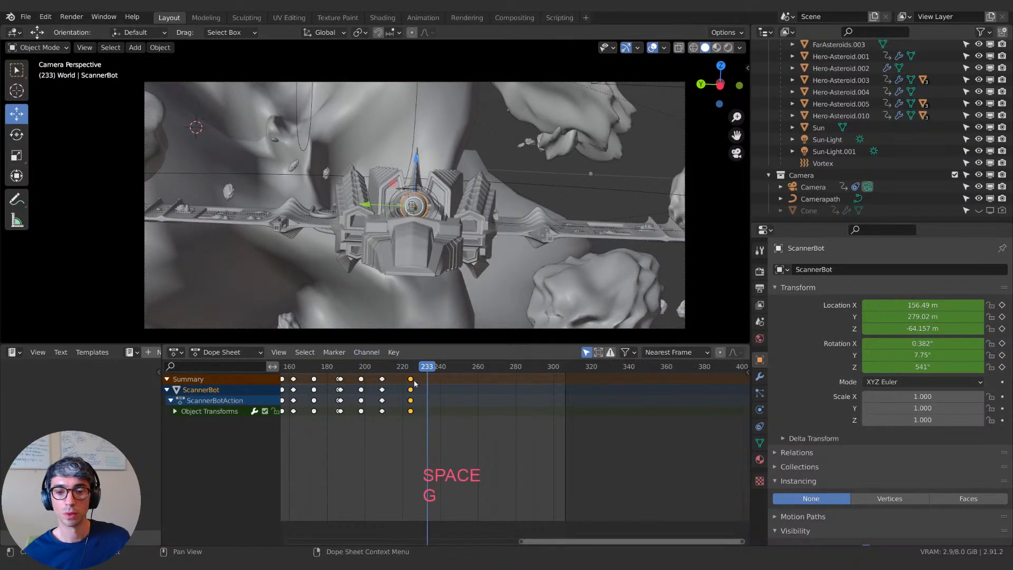
key(g)
key(space)
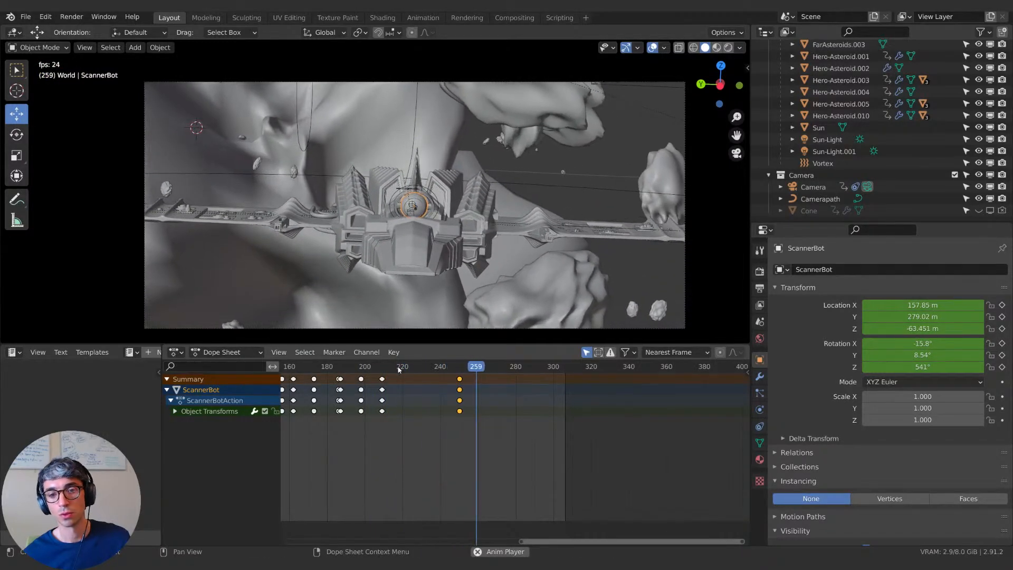
key(space)
key(space)
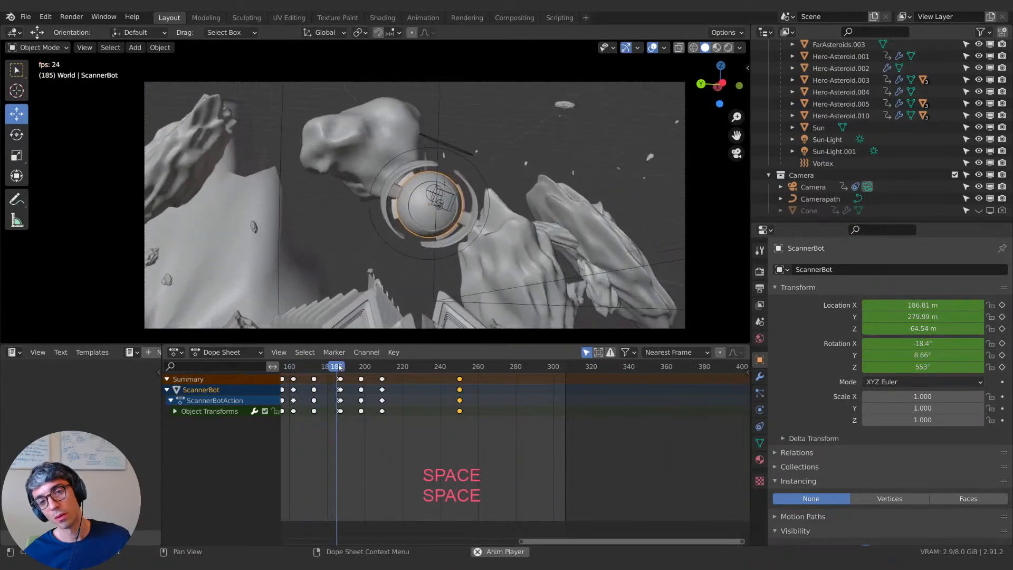
key(space)
Step: At frame 198, rotate the ScannerBot about global X to about 13.7° and keyframe its rotation
mouse_move(381, 366)
mouse_down()
mouse_move(325, 367)
mouse_move(362, 366)
mouse_up()
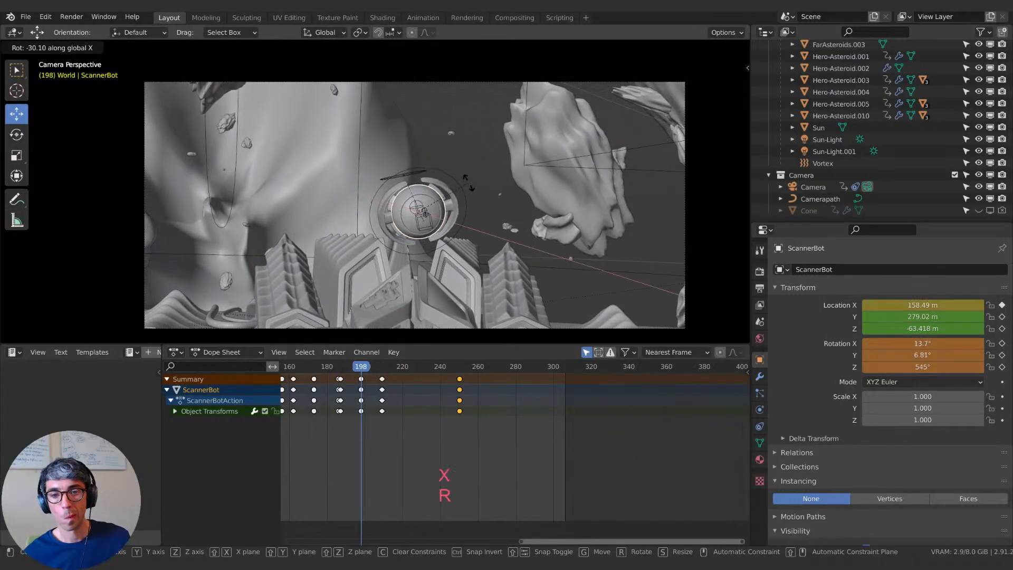
click(467, 182)
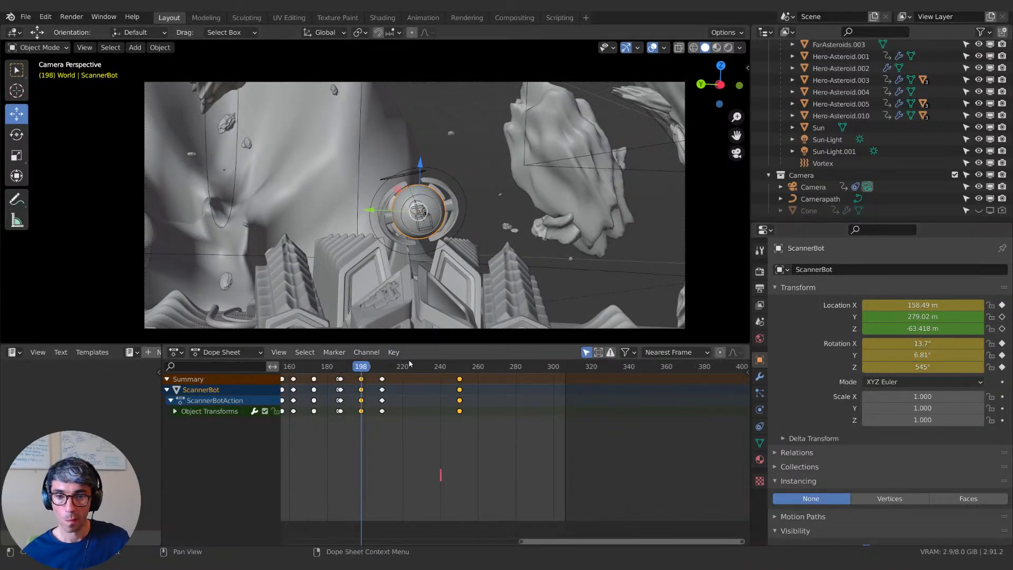
Step: Replay the docking through the camera and undo the ScannerBot's rotation keyframe at frame 198
drag(368, 369, 294, 369)
key(space)
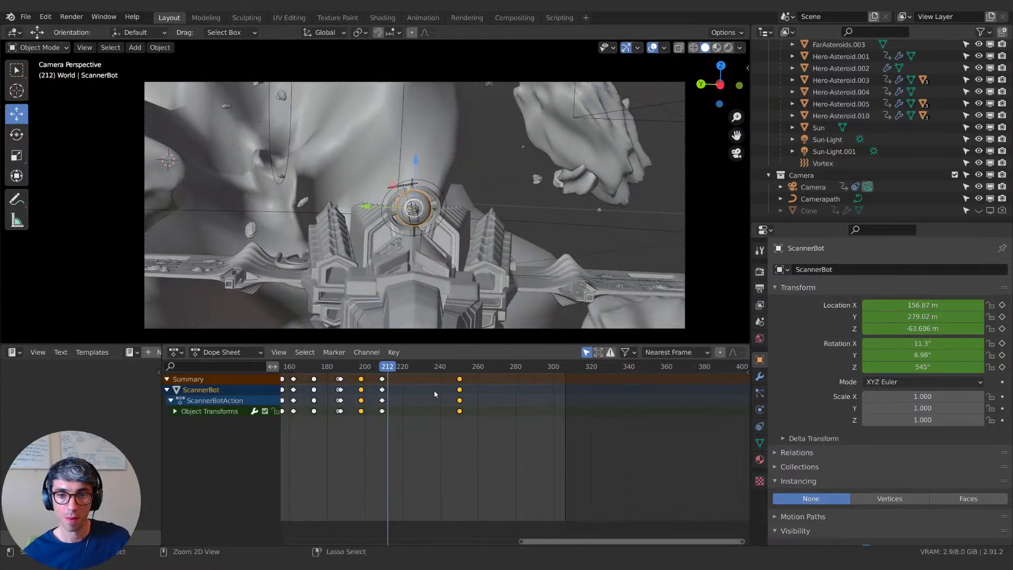
key(ctrl+z)
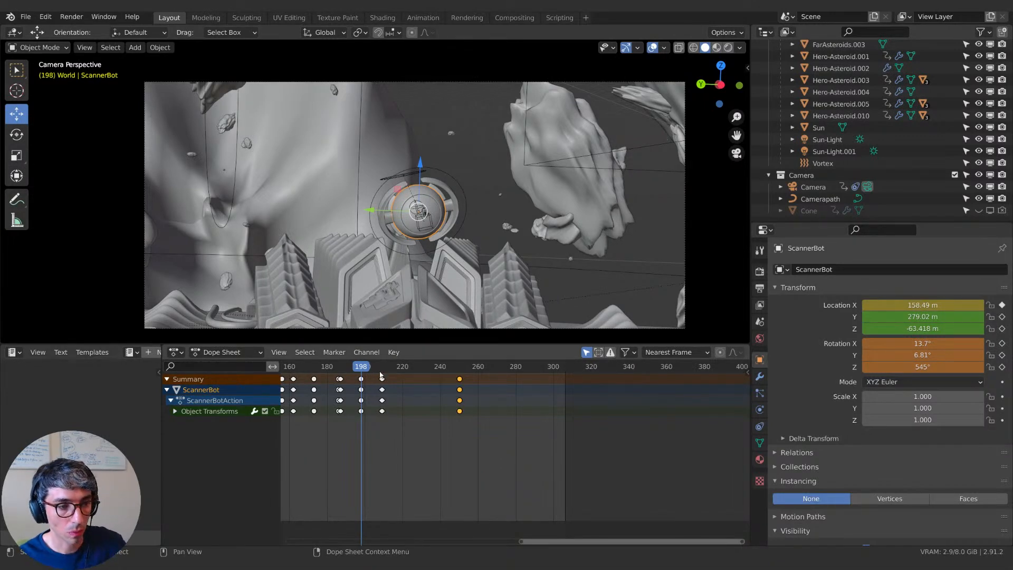
Step: Select the Camera, display its Damped Track constraint and replay the docking section from about frame 162
drag(358, 368, 299, 368)
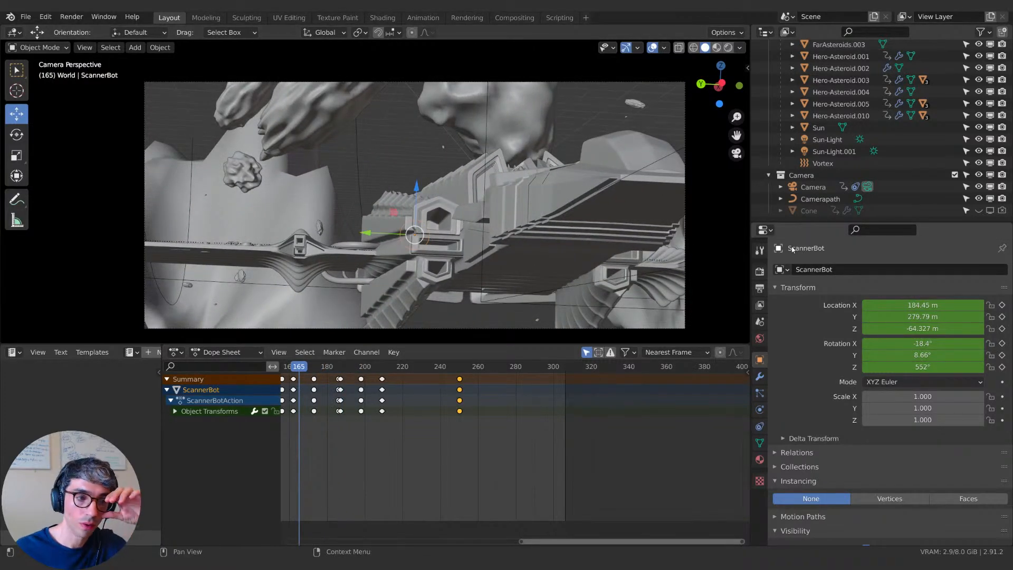
click(802, 186)
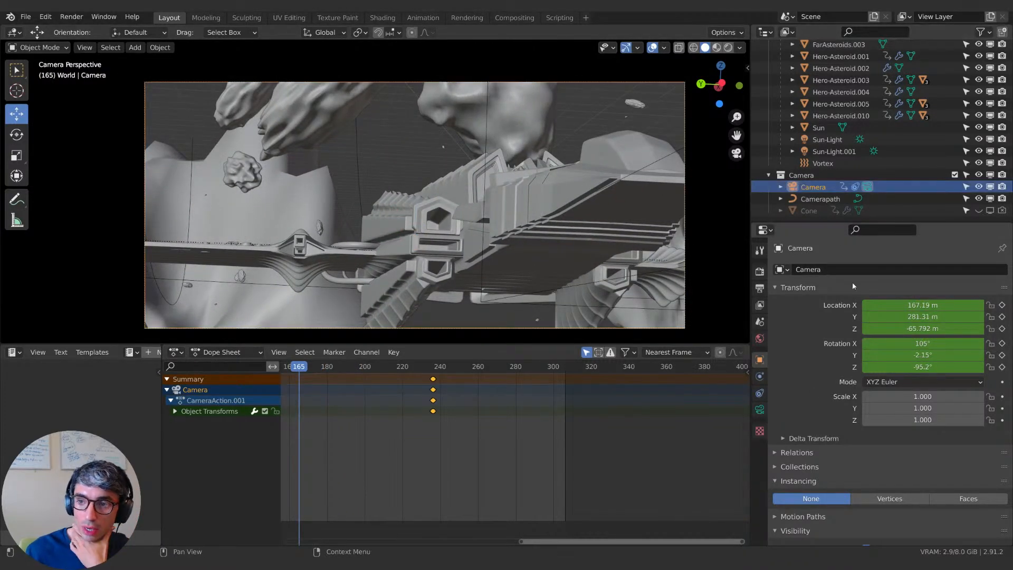
click(759, 394)
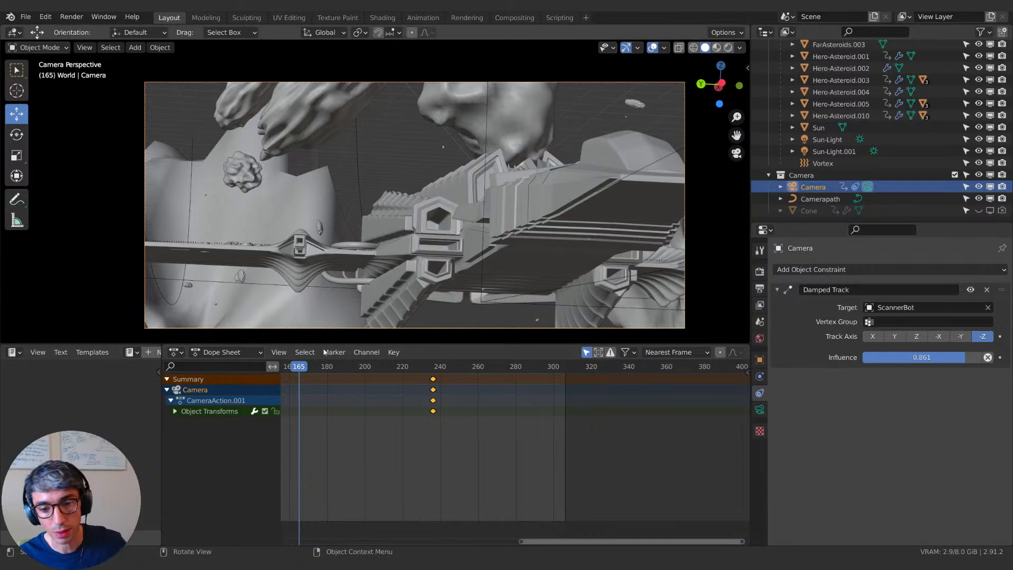
drag(297, 363, 410, 377)
key(space)
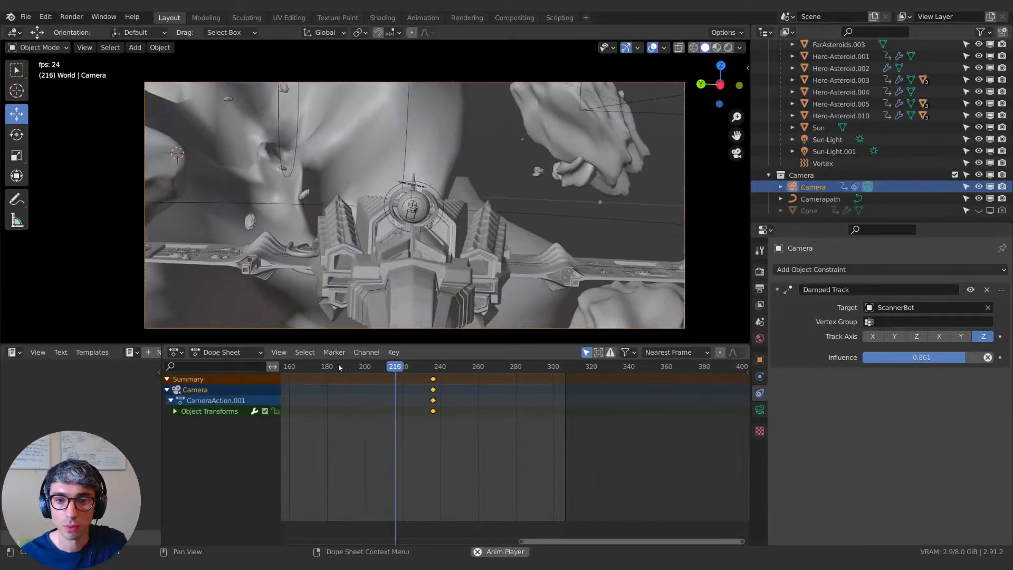
key(space)
key(space)
click(285, 368)
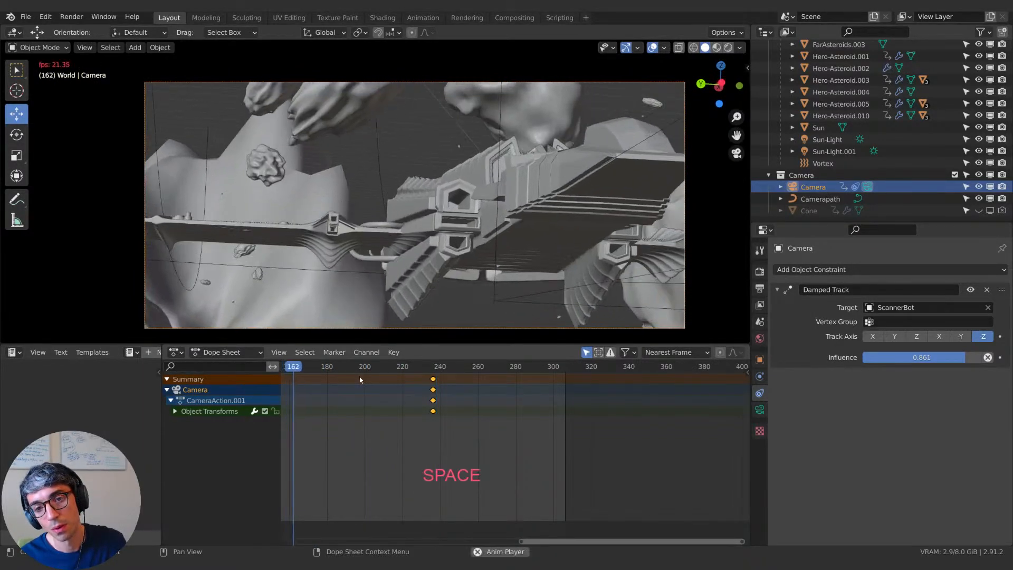
key(space)
Step: Play and scrub through frames 137 to about 203 to check how the camera follows the ScannerBot's approach
middle_drag(359, 375, 535, 379)
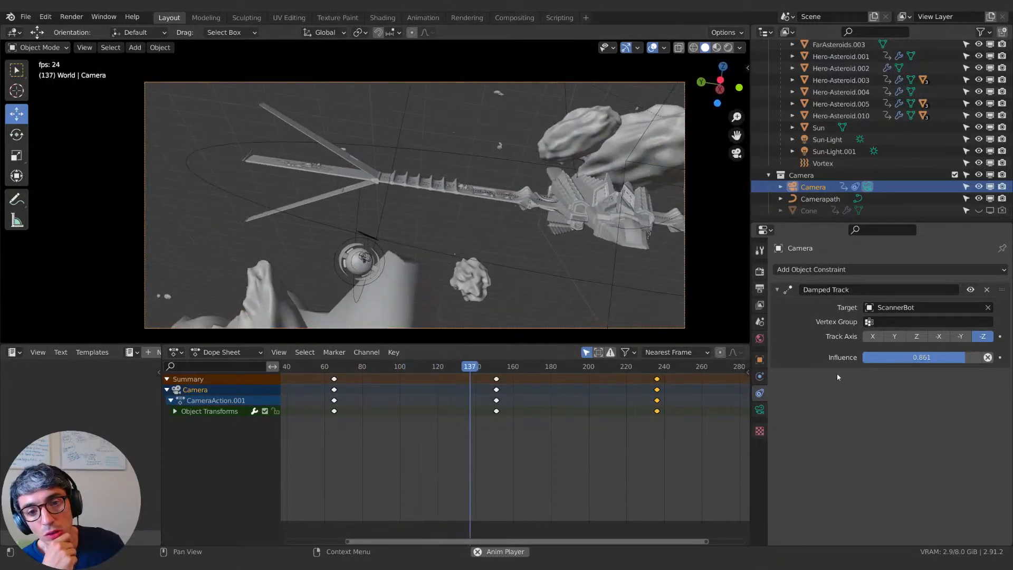
key(space)
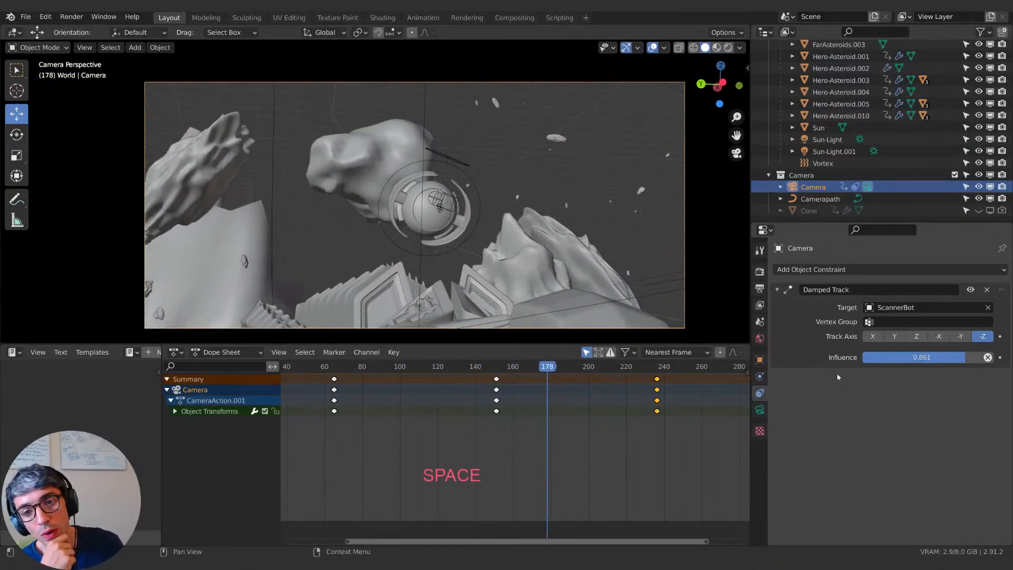
mouse_move(546, 370)
mouse_down()
mouse_move(523, 370)
mouse_move(549, 370)
mouse_up()
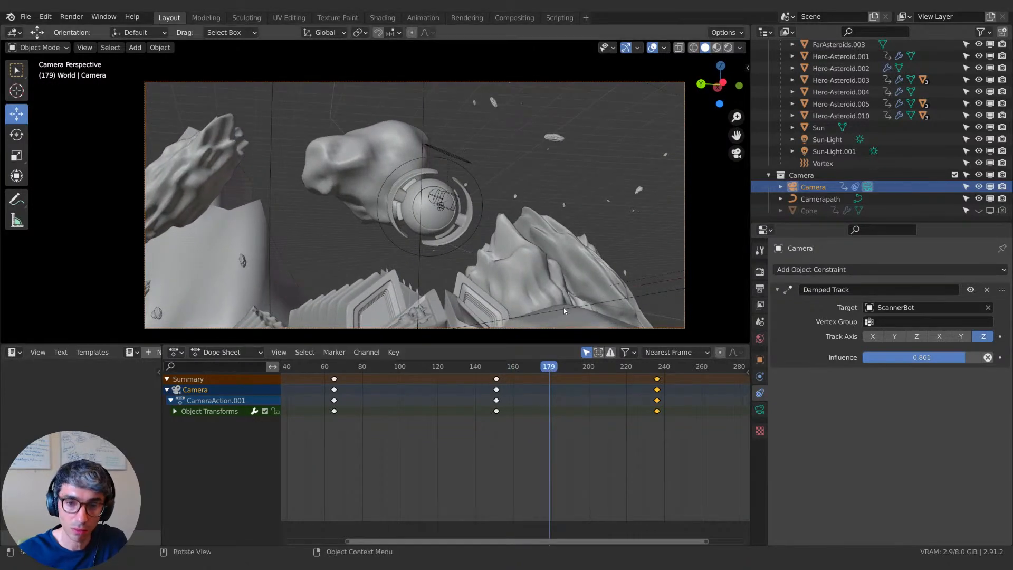
drag(552, 369, 597, 364)
key(space)
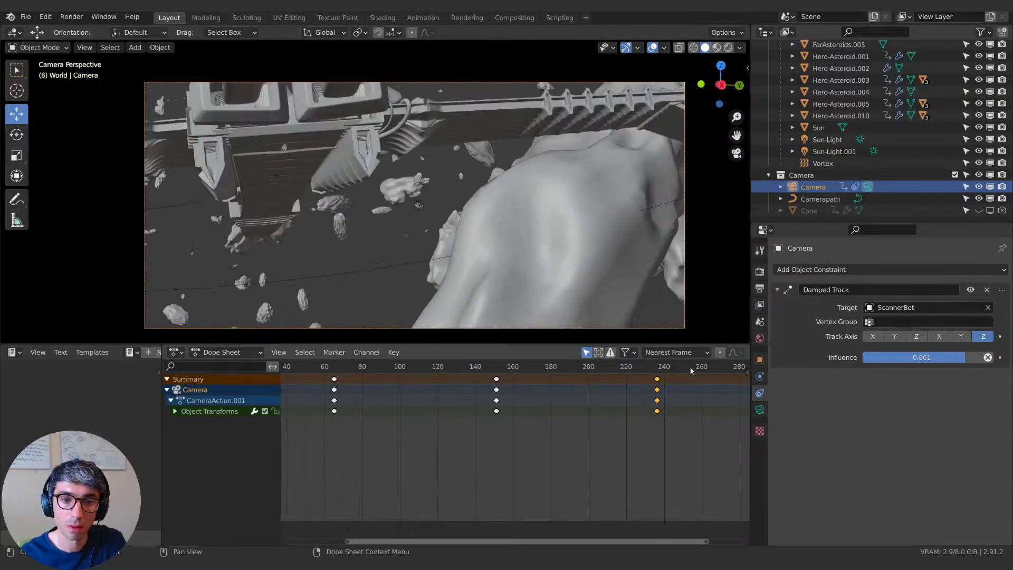
Step: Play the whole shot from frame 0 through the camera to review its overall timing
middle_drag(383, 429, 534, 429)
drag(372, 364, 364, 365)
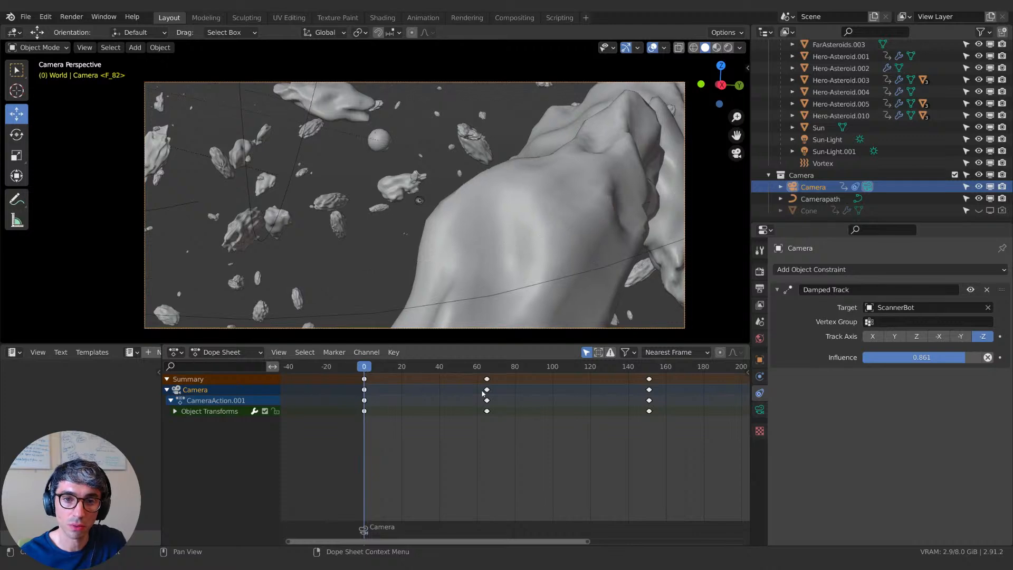
key(space)
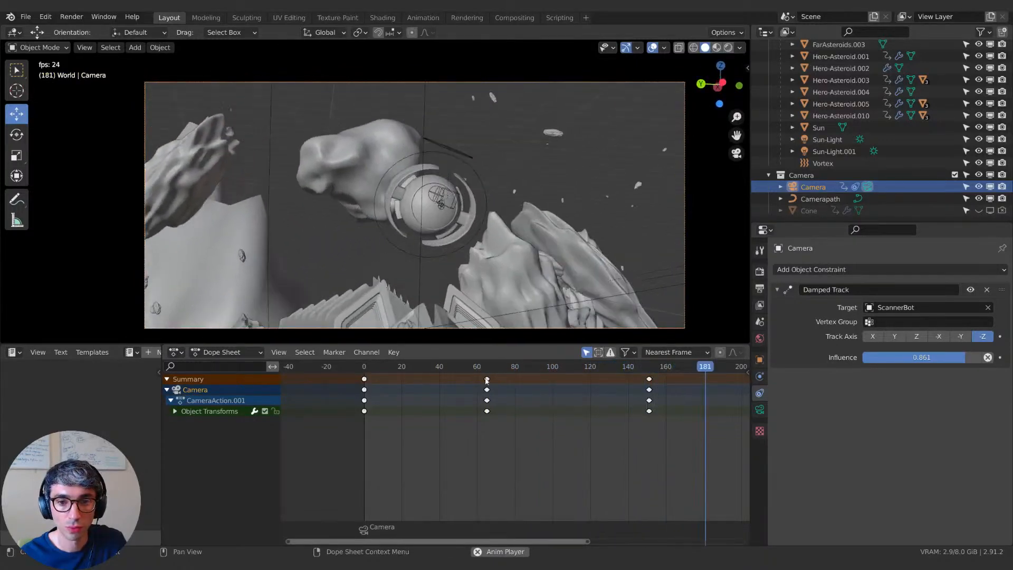
key(space)
key(space)
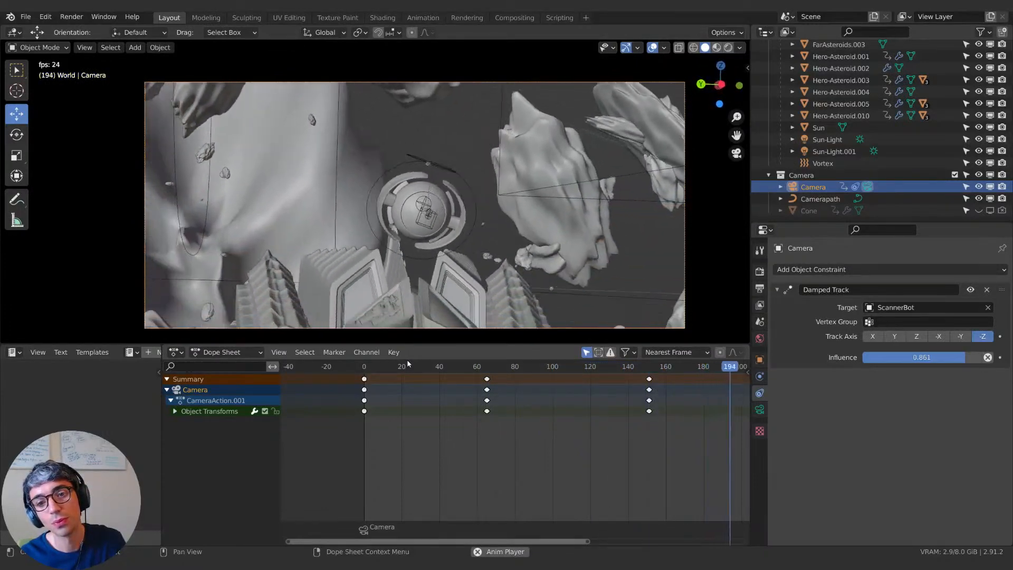
key(space)
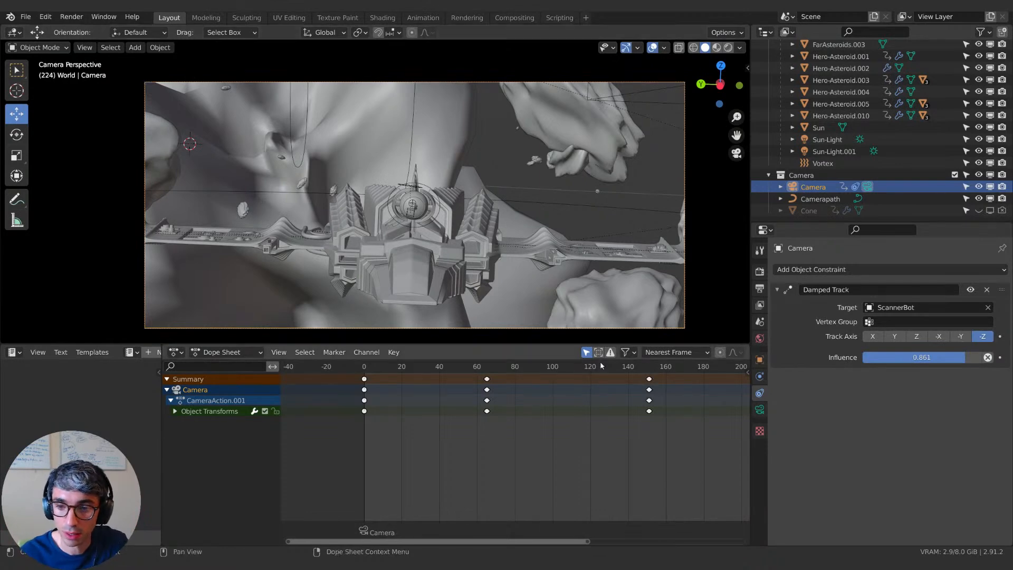
middle_drag(574, 374, 624, 382)
drag(550, 370, 398, 368)
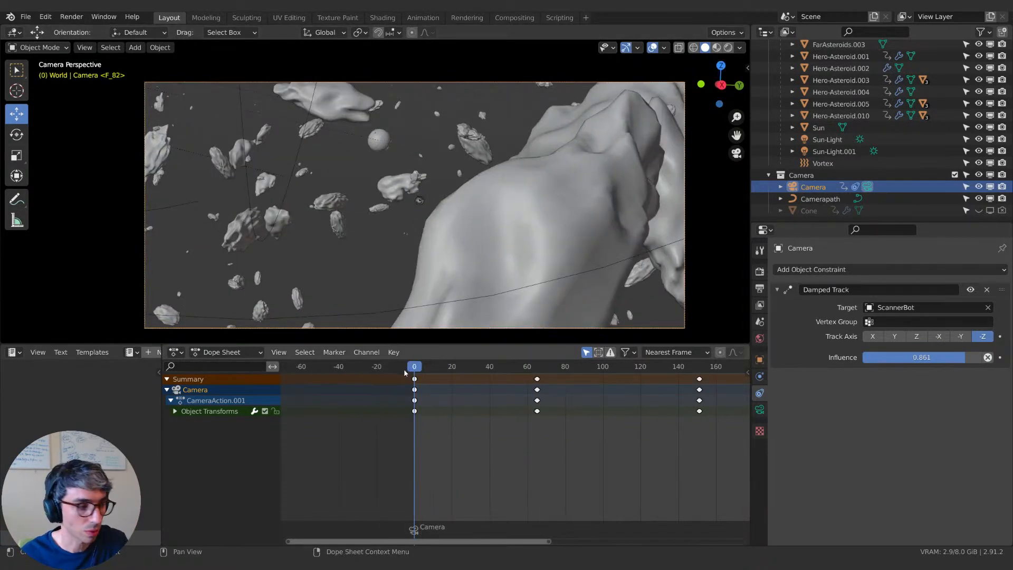
key(space)
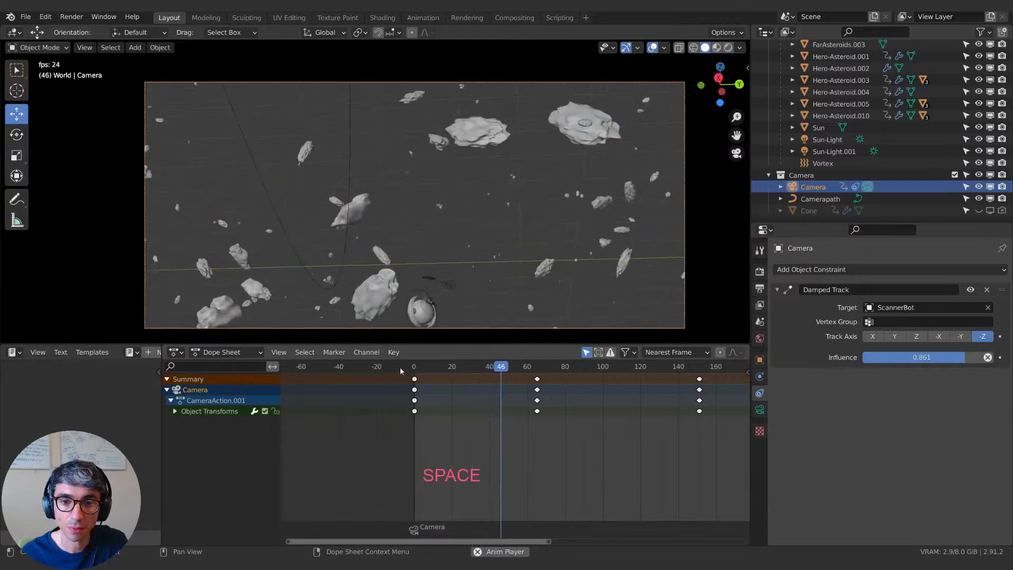
key(space)
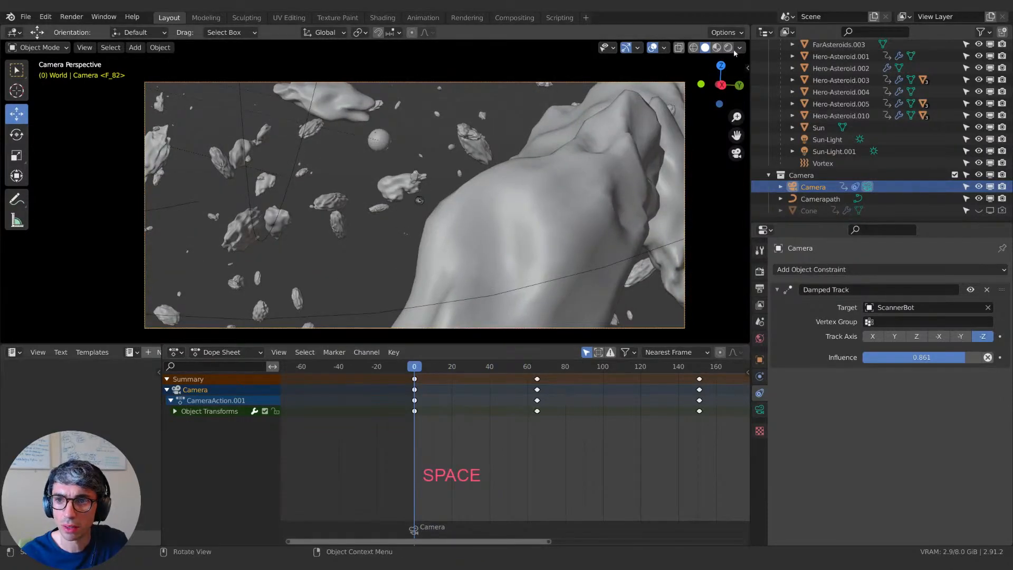
Step: Switch the viewport to rendered shading and scrub from frame 0 to frame 189 to examine the lit shot
click(728, 47)
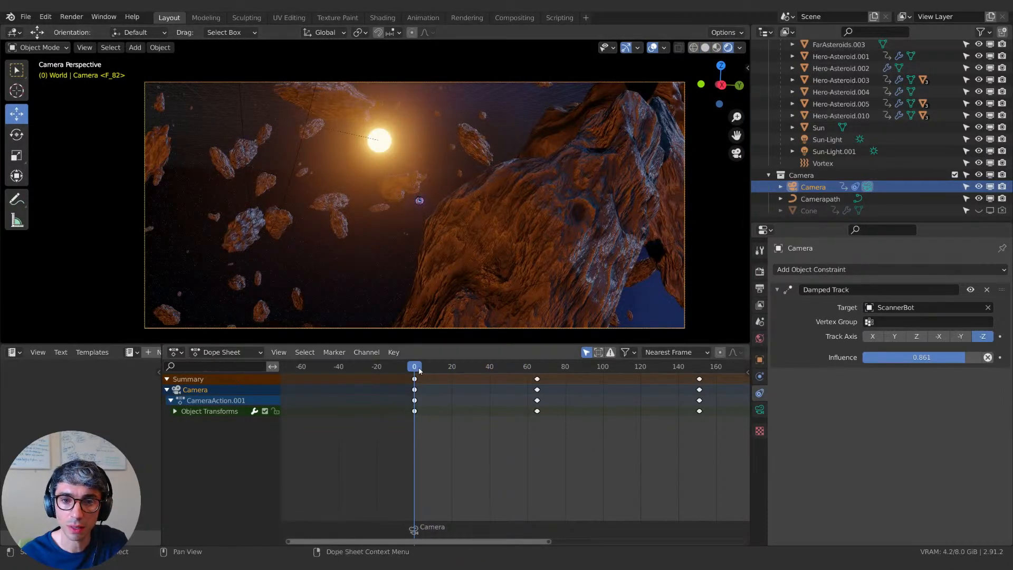
drag(436, 367, 629, 371)
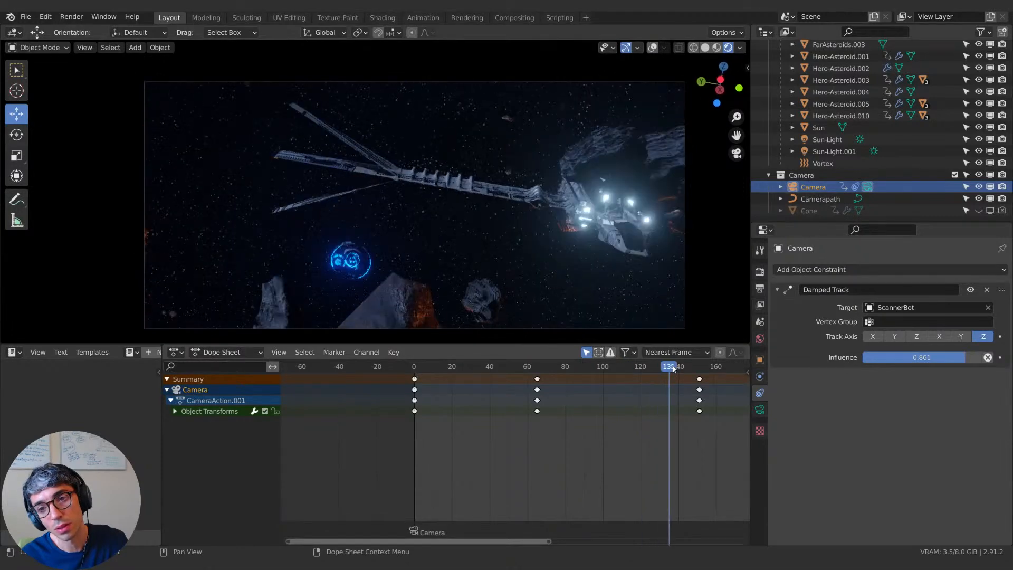
drag(684, 369, 694, 370)
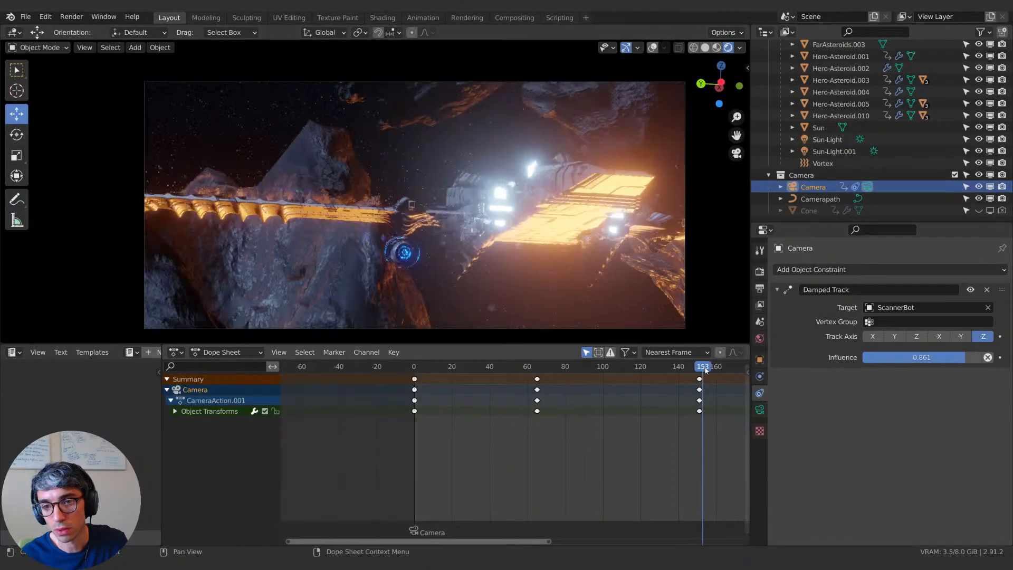
drag(720, 369, 752, 367)
middle_drag(687, 390, 479, 414)
mouse_move(531, 370)
mouse_down()
mouse_move(561, 366)
mouse_move(542, 376)
mouse_up()
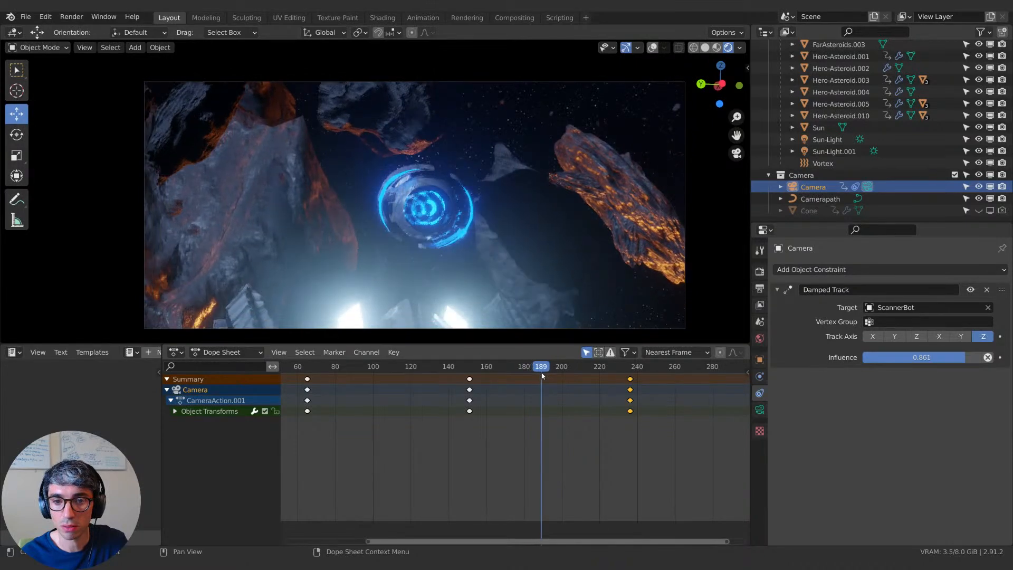
mouse_move(528, 404)
middle_down()
mouse_move(545, 392)
mouse_move(526, 421)
middle_up()
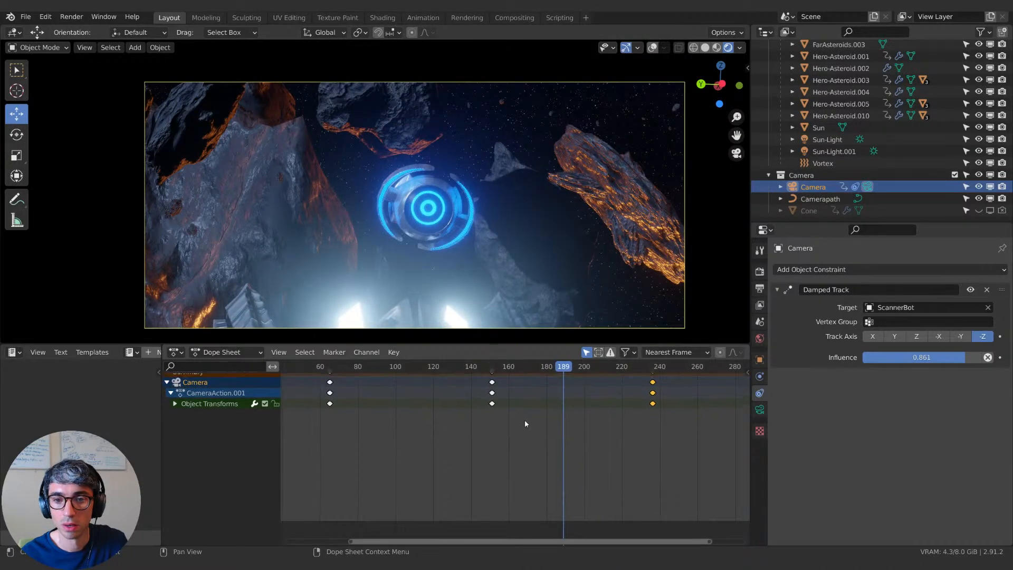
mouse_move(560, 368)
mouse_down()
mouse_move(515, 369)
mouse_move(547, 368)
mouse_up()
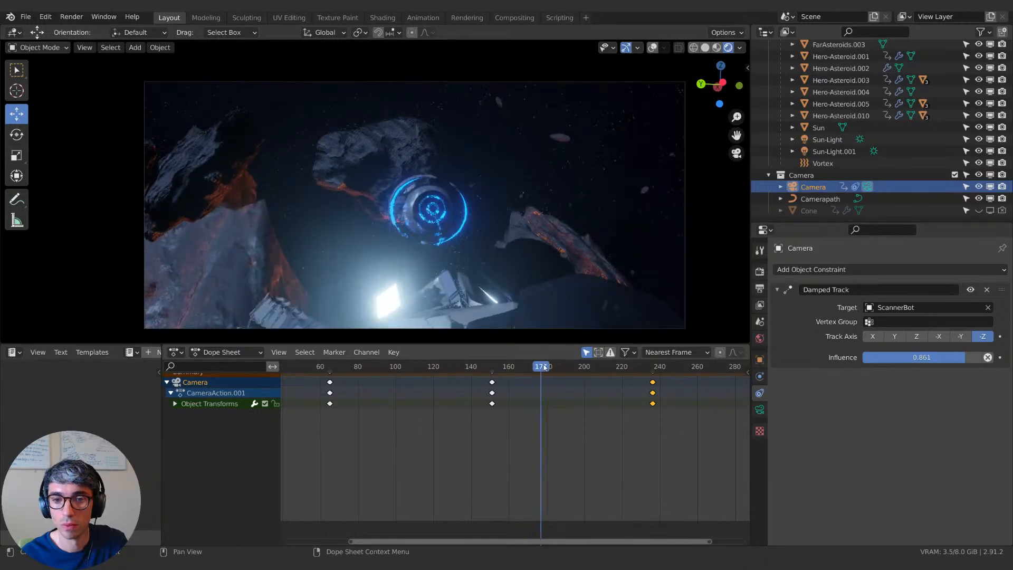
Step: Deselect everything and return the viewport to solid shading with overlays shown
key(alt+a)
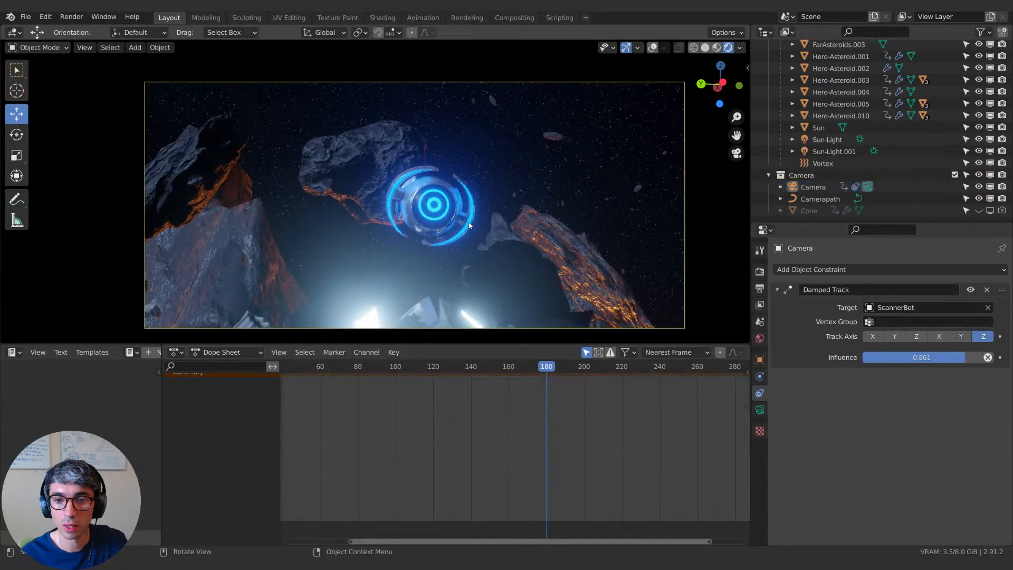
scroll(819, 105, up, 2)
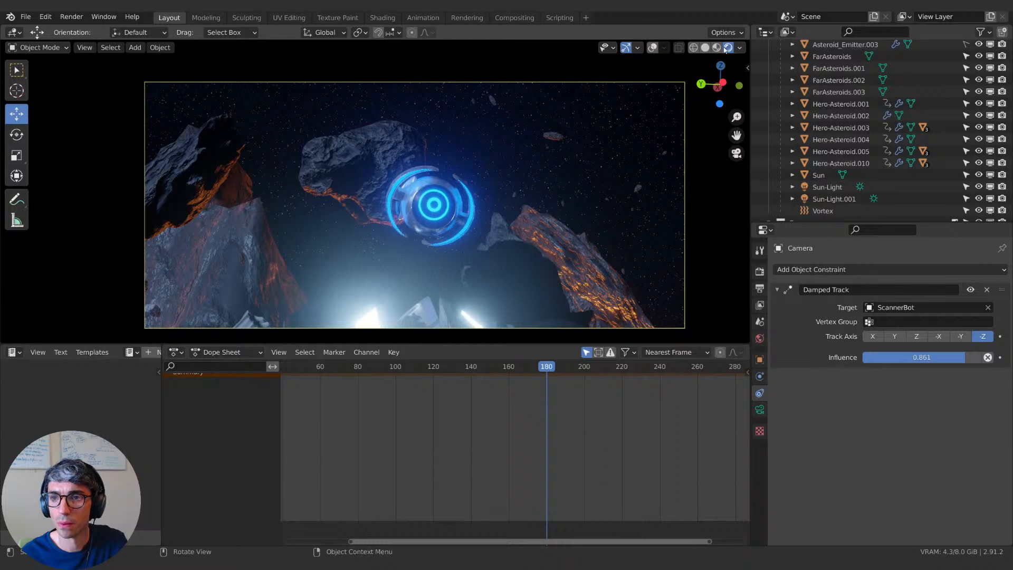
click(705, 47)
scroll(845, 177, up, 2)
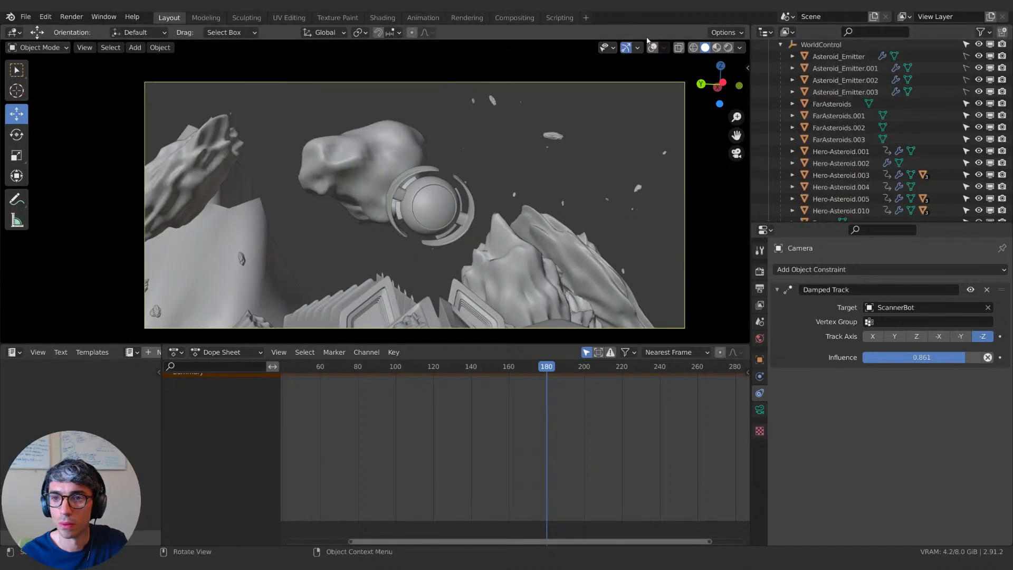
click(653, 48)
scroll(825, 148, up, 5)
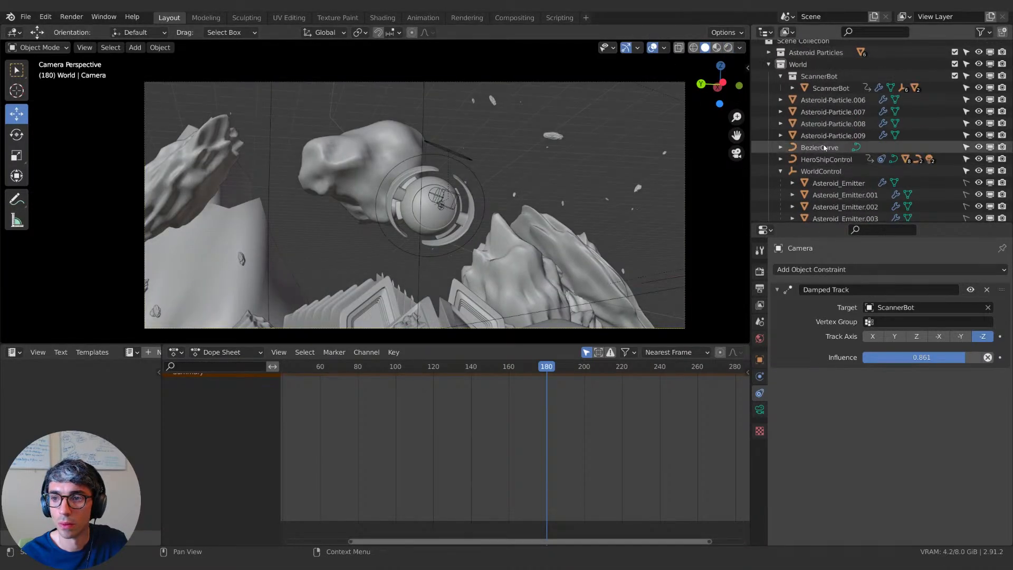
Step: Select the ScannerJet-Control empty around the ScannerBot and keyframe its rotation at frame 27
click(830, 88)
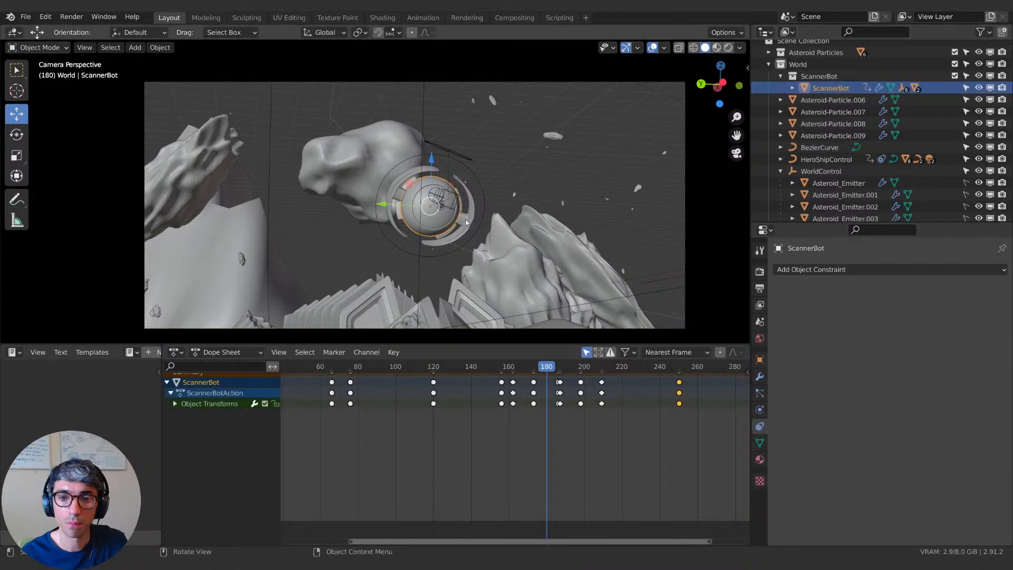
click(458, 200)
click(477, 232)
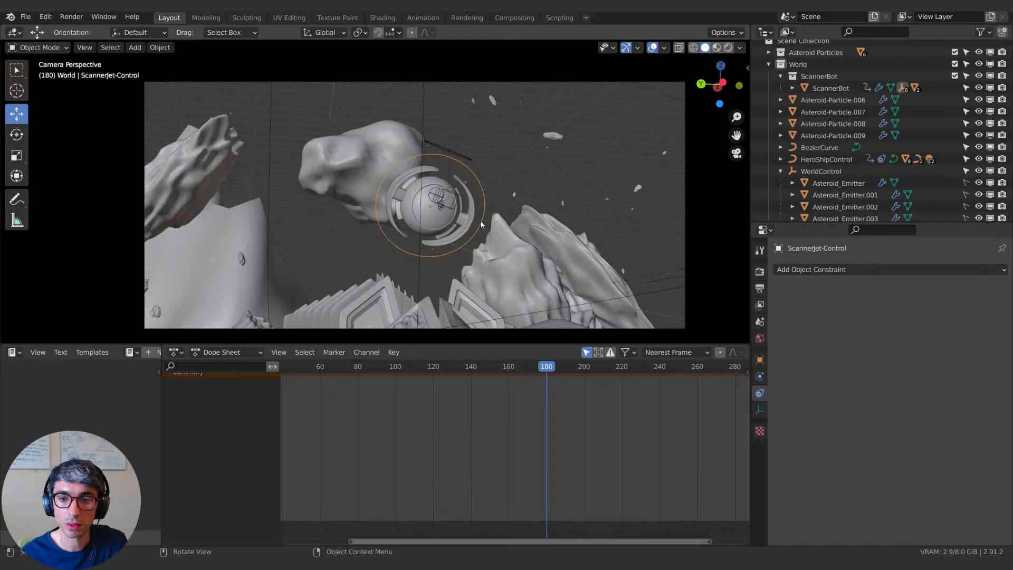
drag(548, 369, 233, 370)
key(space)
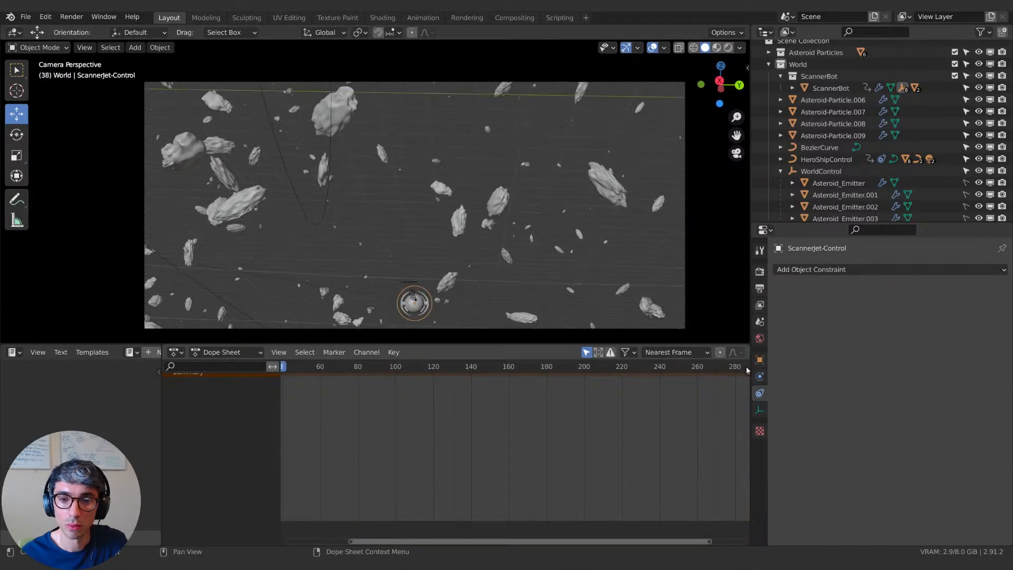
key(Escape)
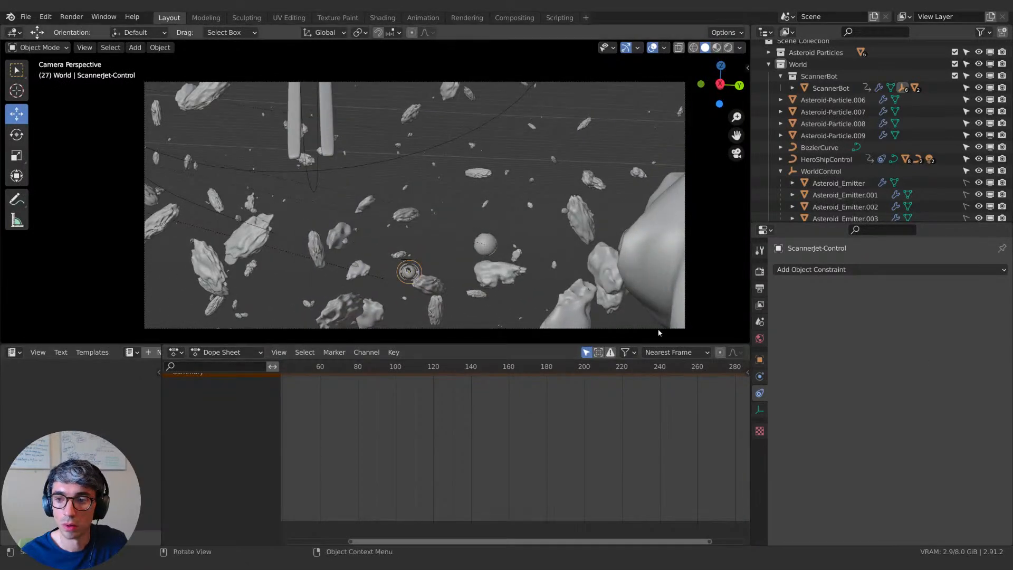
click(760, 360)
key(i)
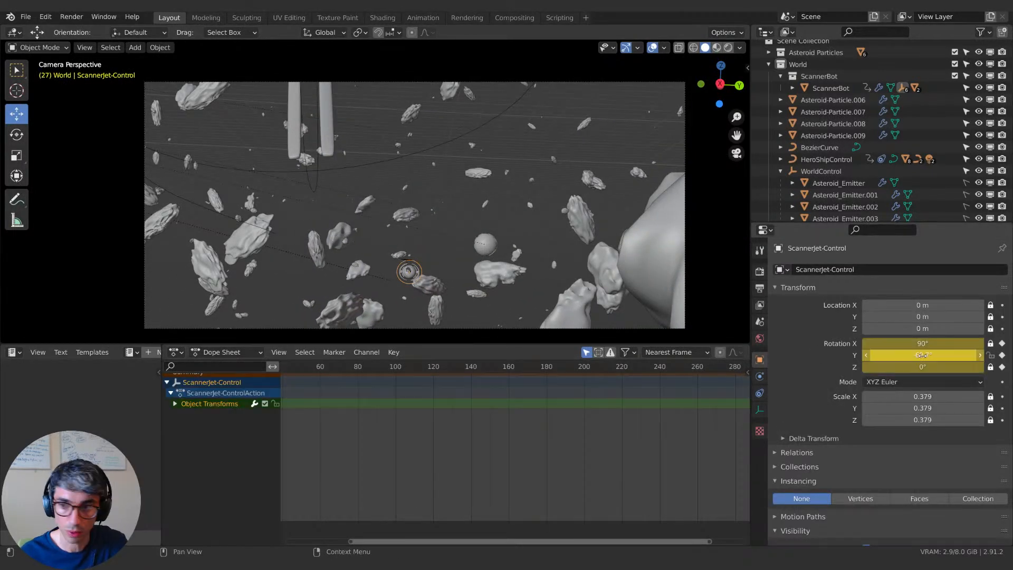
Step: Adjust the Y rotation of ScannerJet-Control and keyframe its rotation at frames 53 and 75
key(Home)
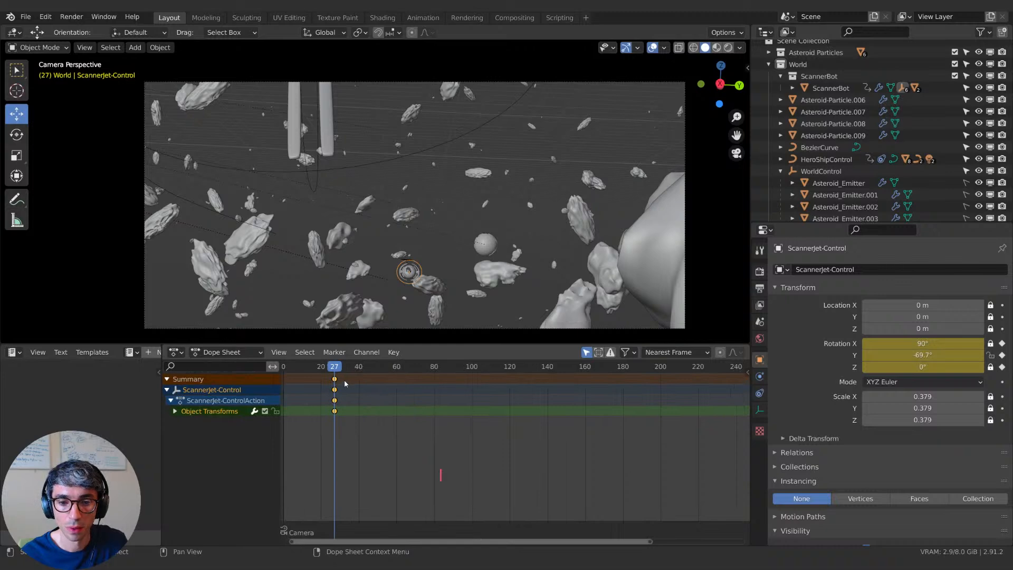
key(space)
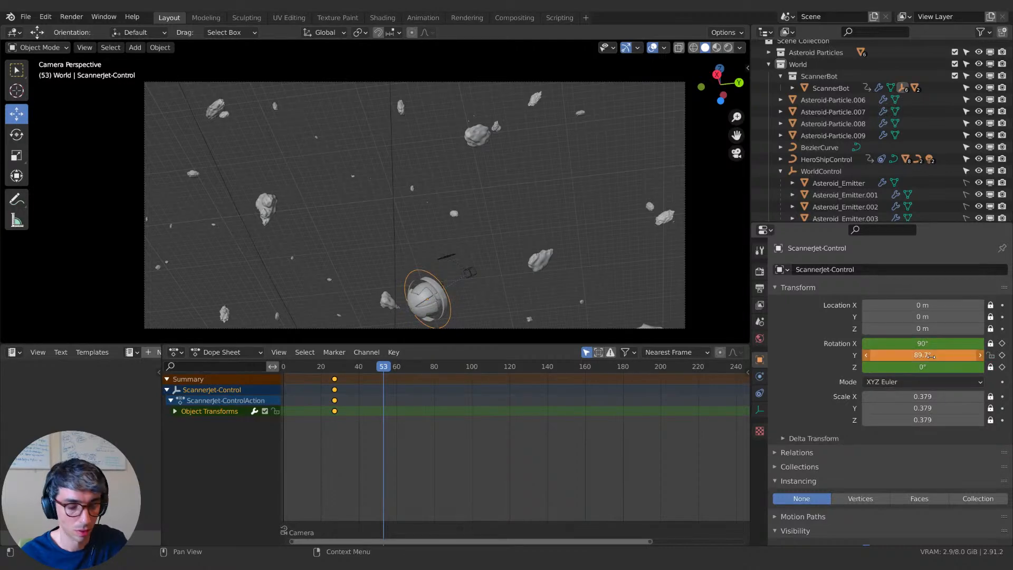
drag(384, 368, 428, 371)
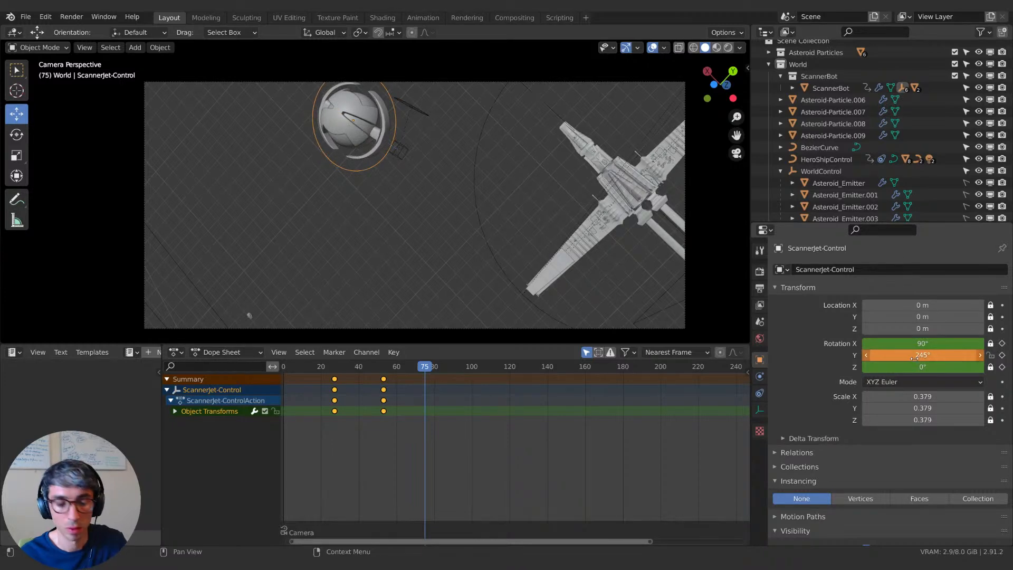
key(i)
Step: Keyframe adjusted Y rotations for ScannerJet-Control at frames 108, 145 and 181, using about 56° at frame 145 and 146° at frame 181
drag(427, 368, 488, 370)
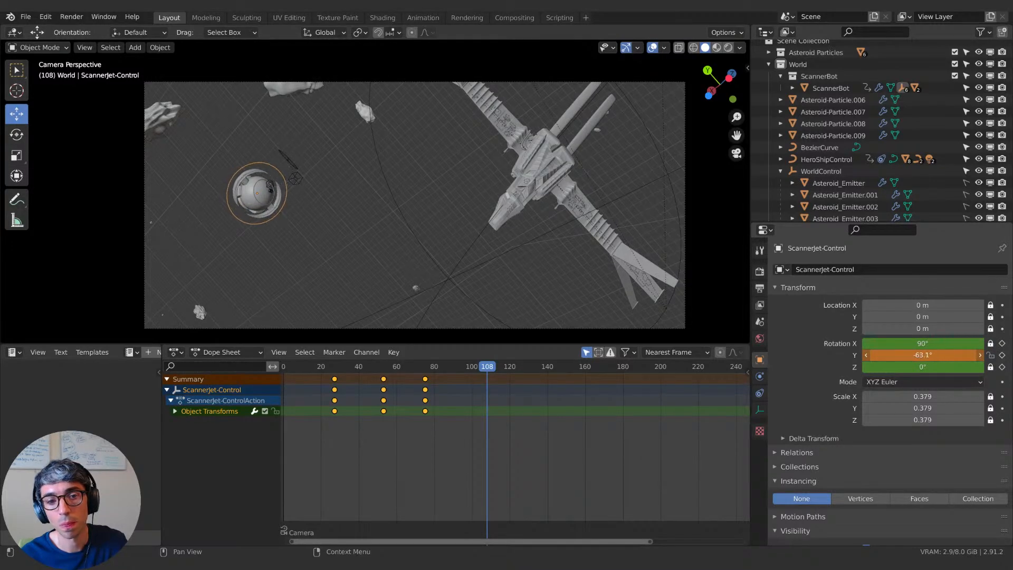
drag(487, 370, 560, 372)
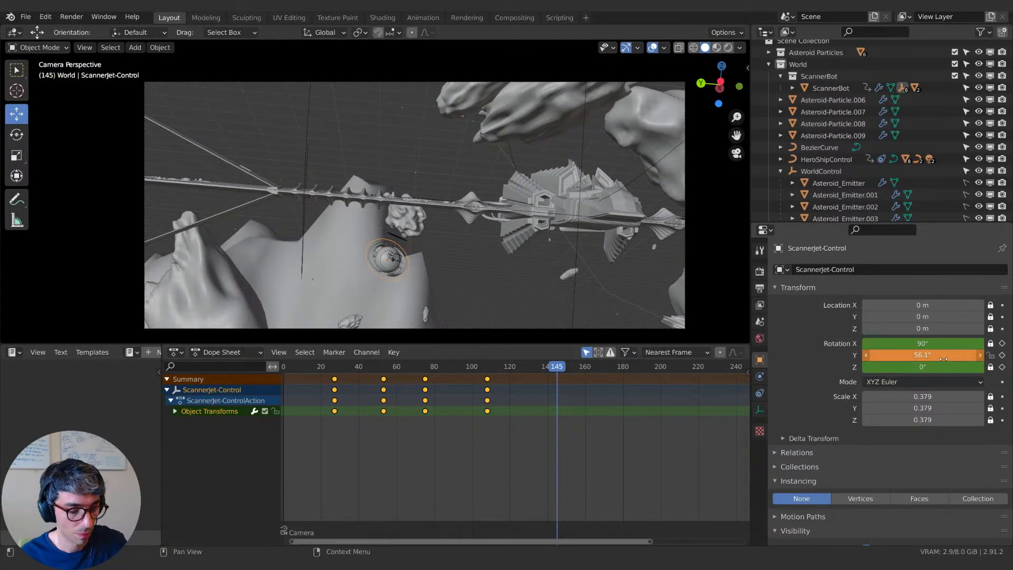
drag(559, 369, 627, 370)
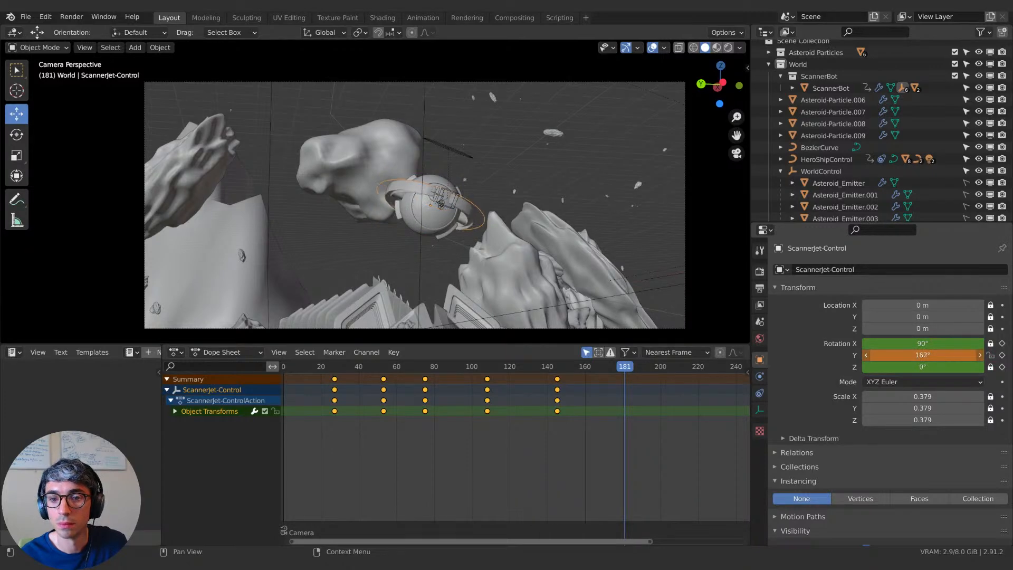
key(i)
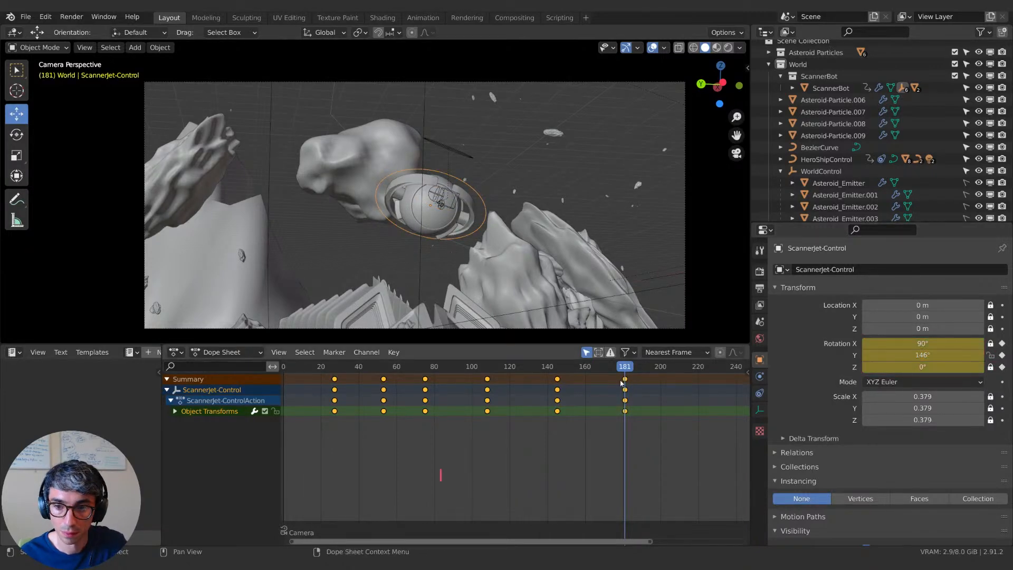
Step: Set ScannerJet-Control's Y rotation to 281° at frame 207 and keyframe the rotation
drag(628, 371, 676, 369)
drag(923, 355, 944, 355)
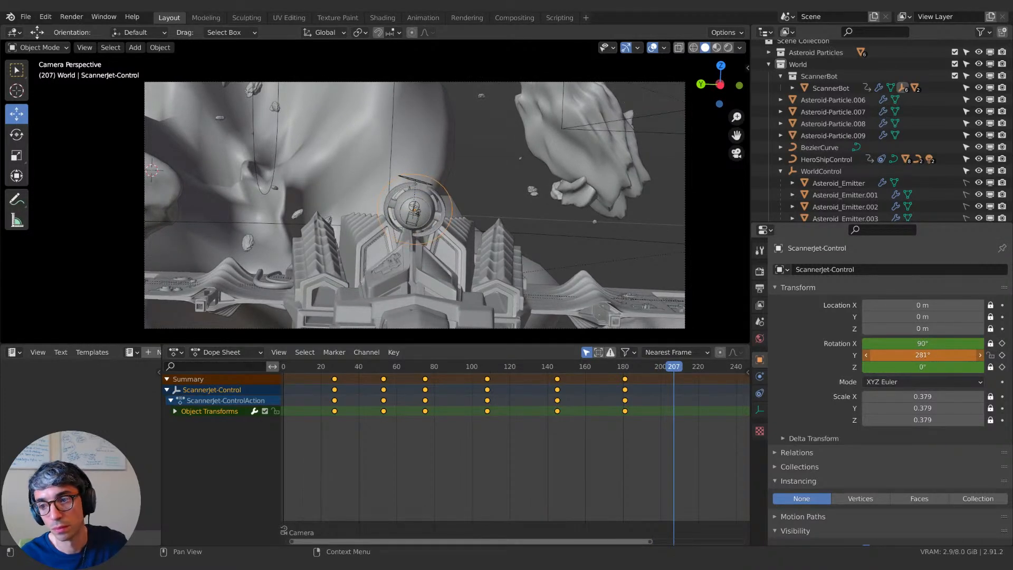
key(i)
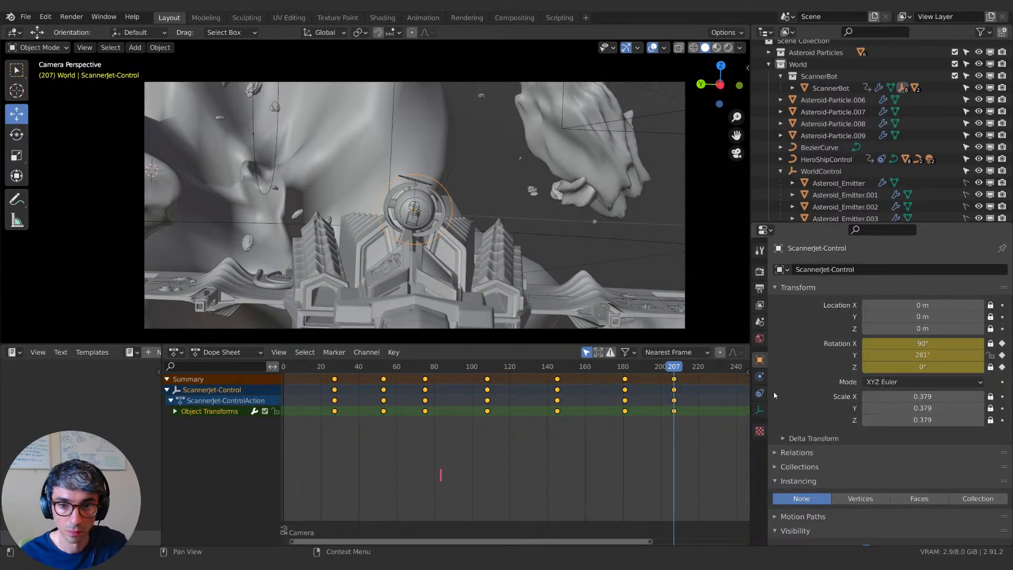
Step: Play the animation through the camera to review the ScannerJet-Control's rotation against the ScannerBot's flight
click(643, 368)
key(space)
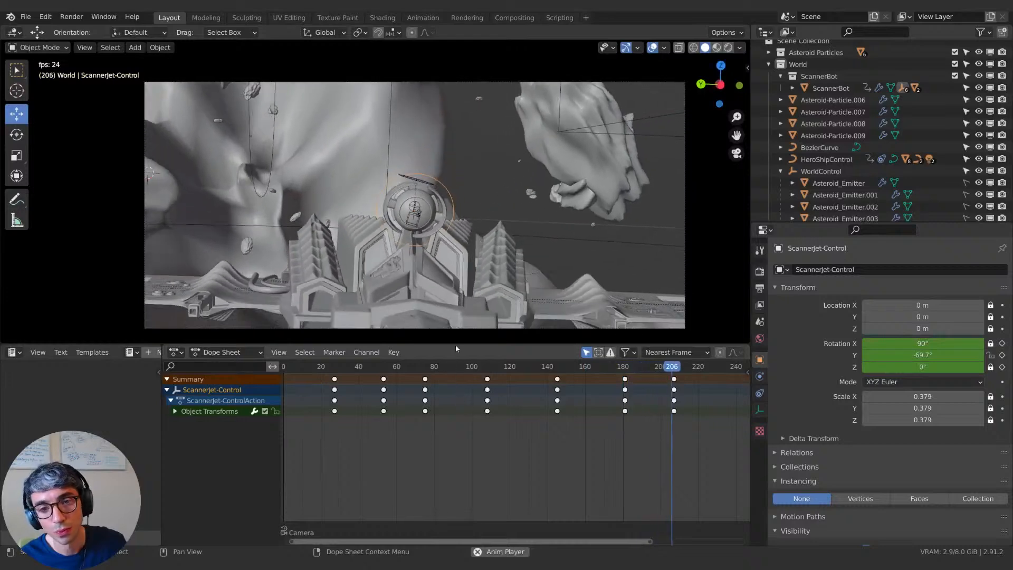
key(space)
Step: Select LookControl, keyframe its location at frame 29, raise it along Z at frame 43 and keyframe it there
drag(669, 369, 339, 376)
click(341, 135)
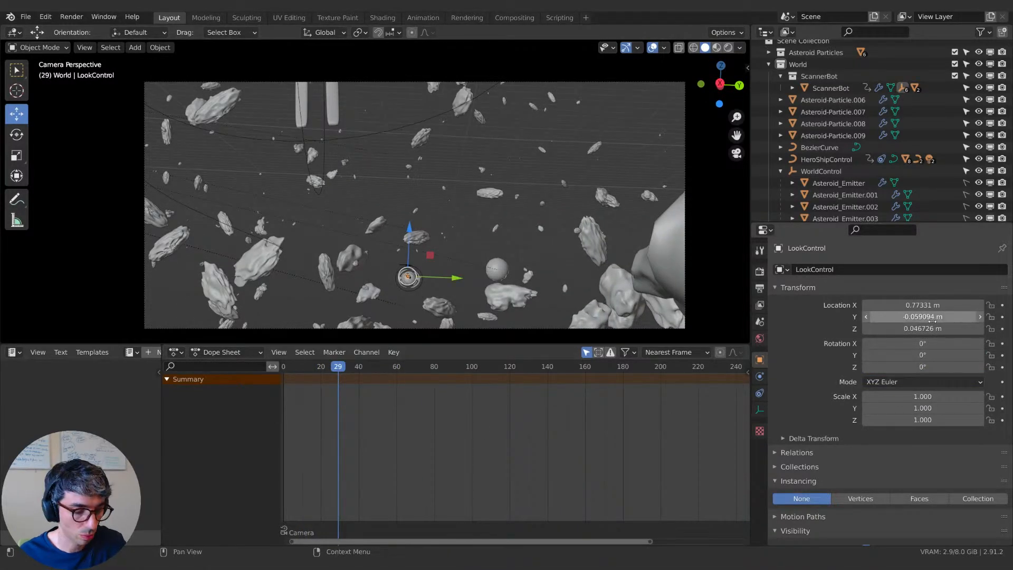
key(i)
drag(340, 373, 365, 373)
key(z)
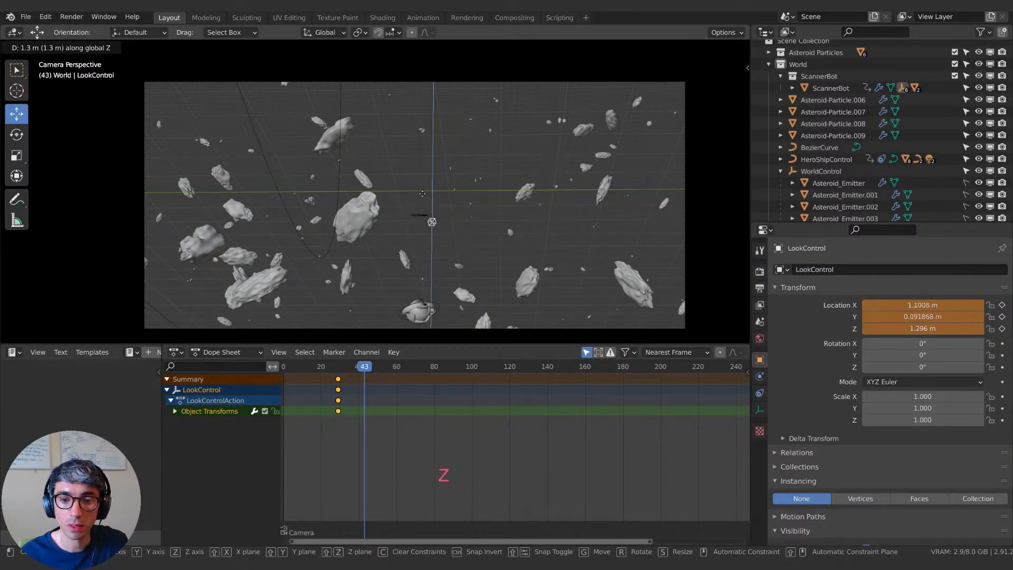
click(422, 194)
key(i)
Step: Move LookControl to about X 1.53, Y 0.39, Z -0.04 m at frame 56, just above the ScannerBot, and keyframe its location
drag(366, 368, 389, 368)
key(g)
key(z)
click(465, 272)
key(g)
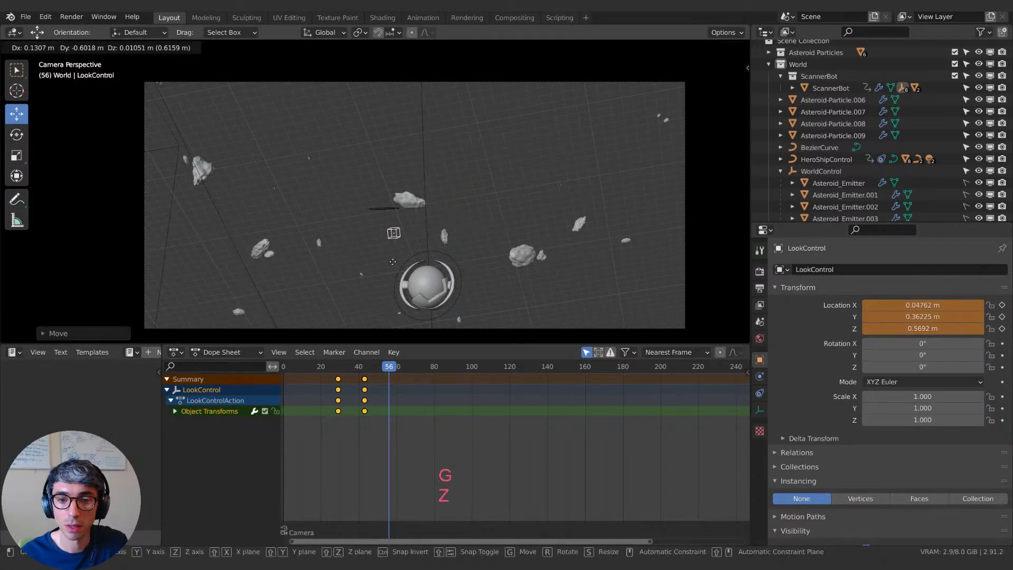
click(428, 309)
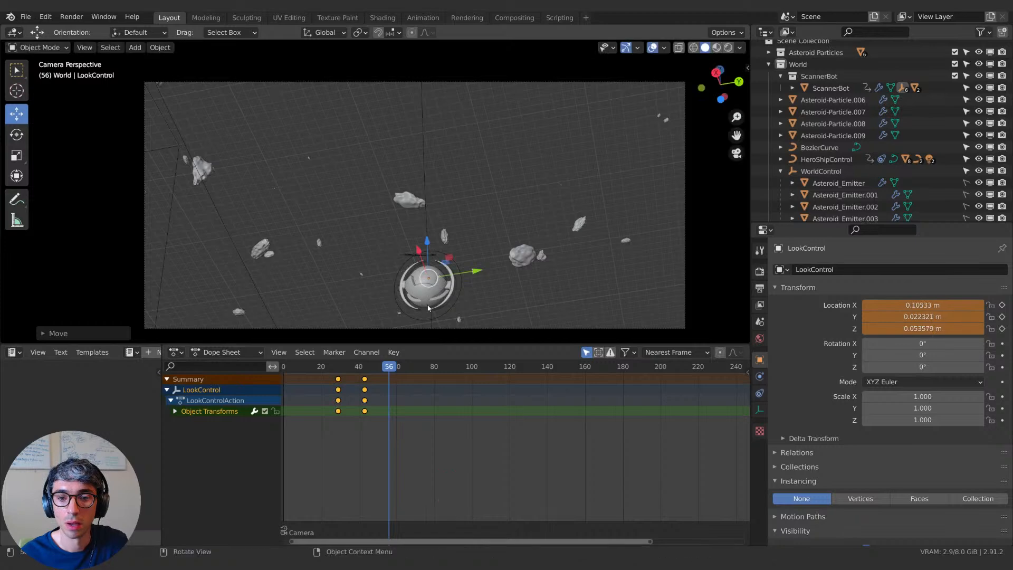
key(g)
click(440, 179)
key(g)
key(x)
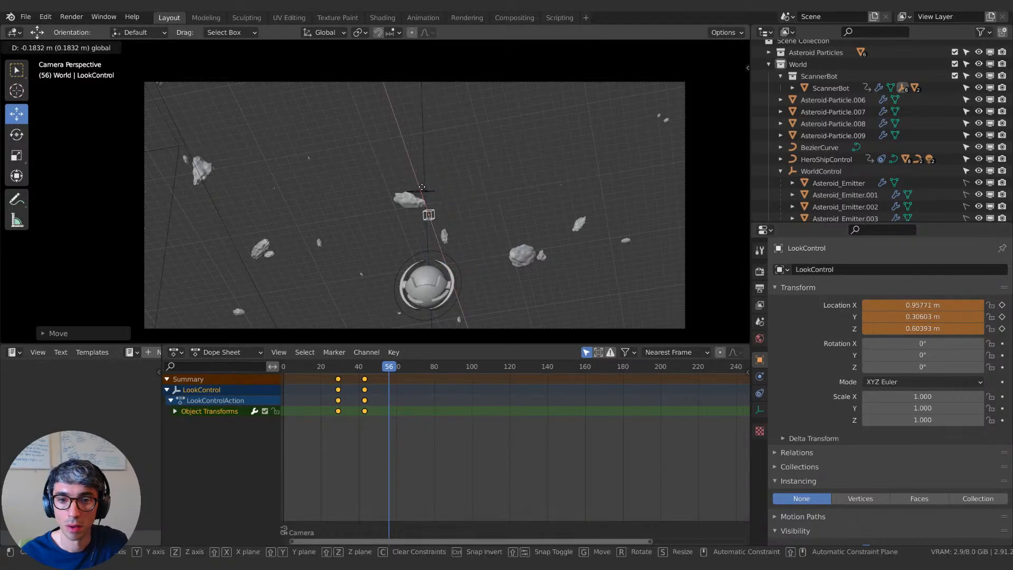
click(438, 226)
key(i)
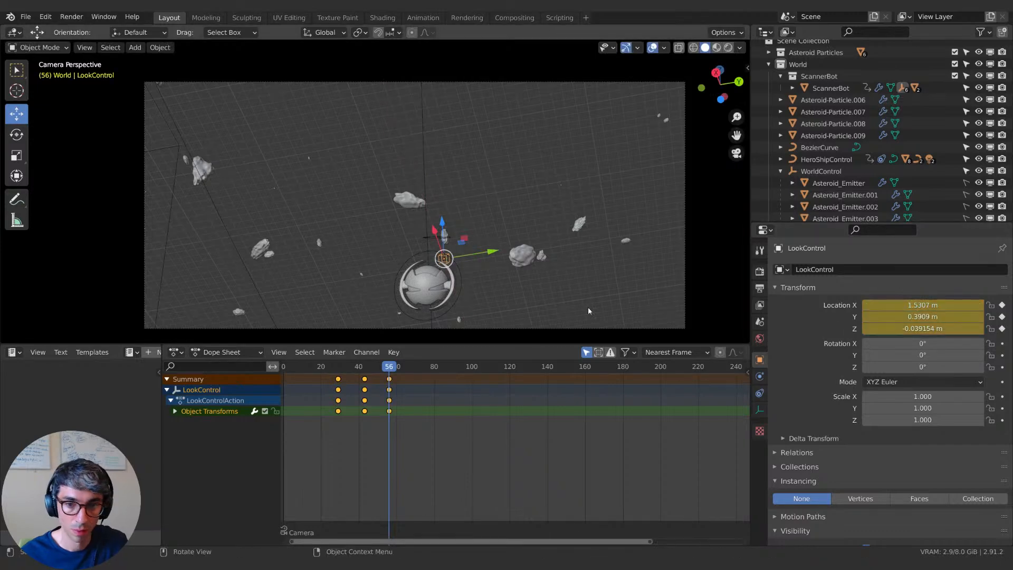
Step: Move LookControl toward the hero ship and keyframe its location at frame 72 and, with Y at about 1.29 m, at frame 113
drag(391, 367, 419, 367)
key(g)
click(511, 158)
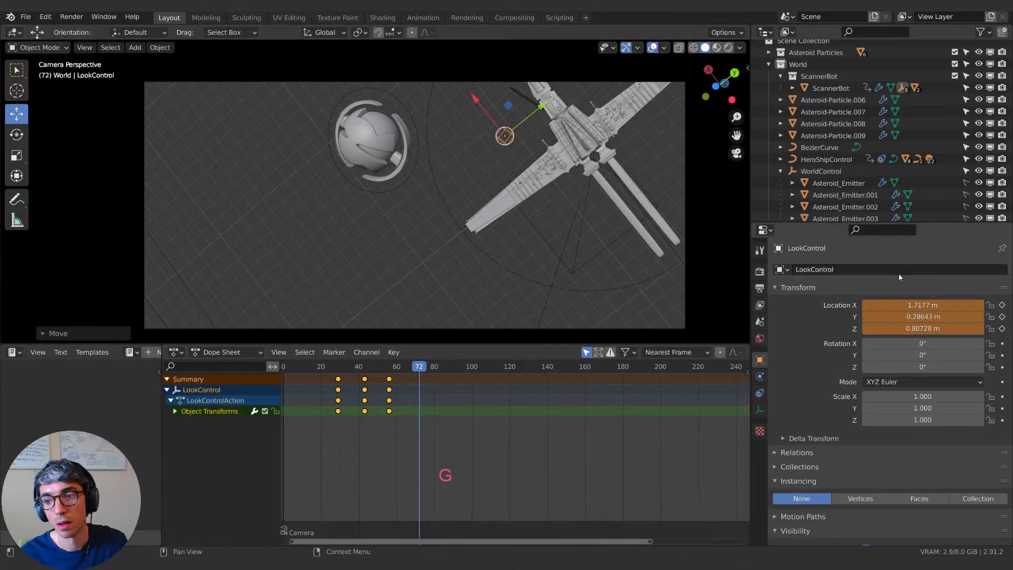
key(i)
drag(419, 368, 495, 379)
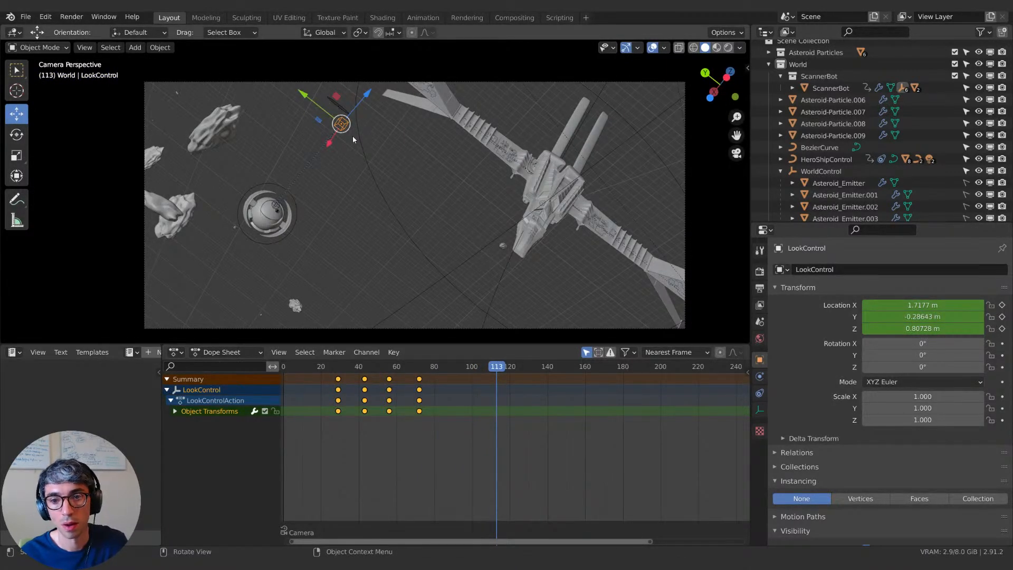
key(g)
click(508, 266)
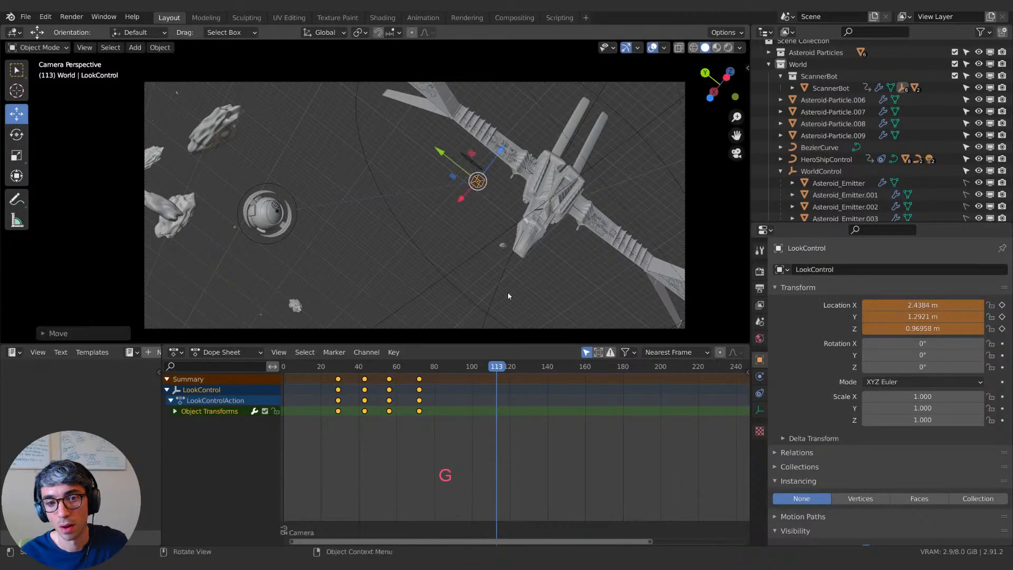
key(i)
Step: Reposition and keyframe LookControl at frame 148, below the ScannerBot, and at frame 172, at about X 1.96, Y -0.25, Z 0.52 m
drag(496, 367, 563, 371)
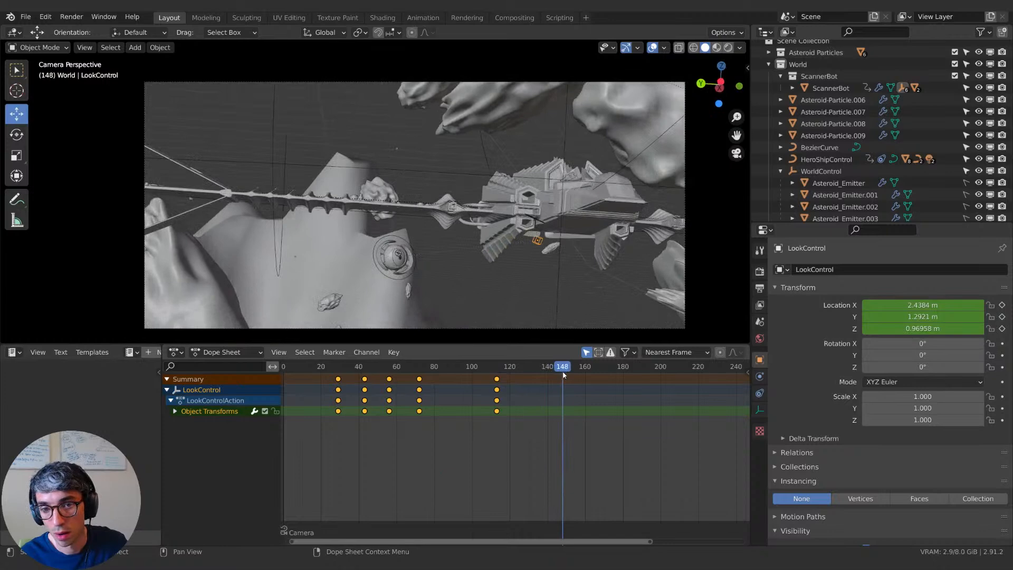
key(g)
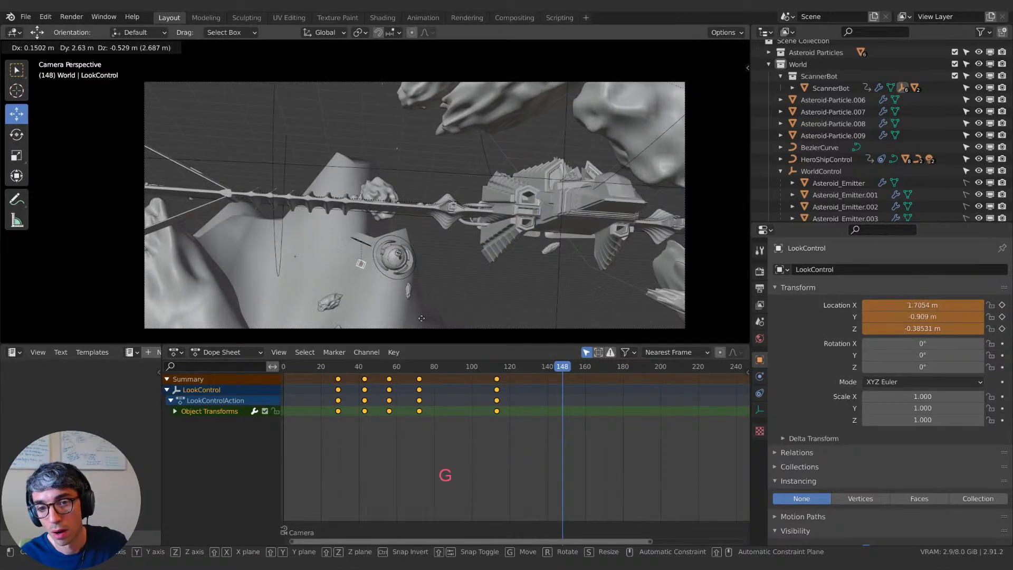
click(450, 310)
key(i)
drag(562, 371, 608, 365)
key(g)
click(467, 132)
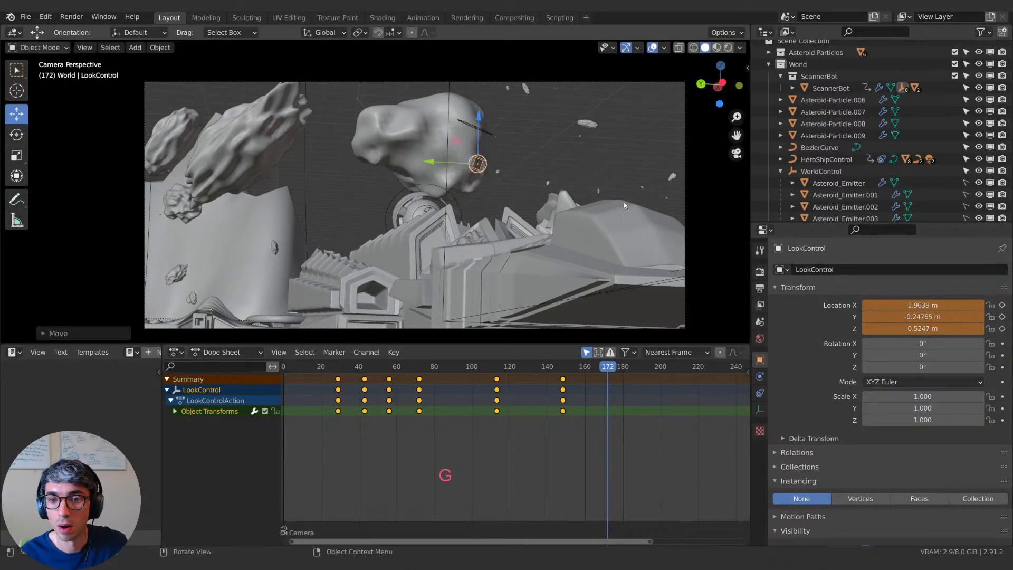
key(i)
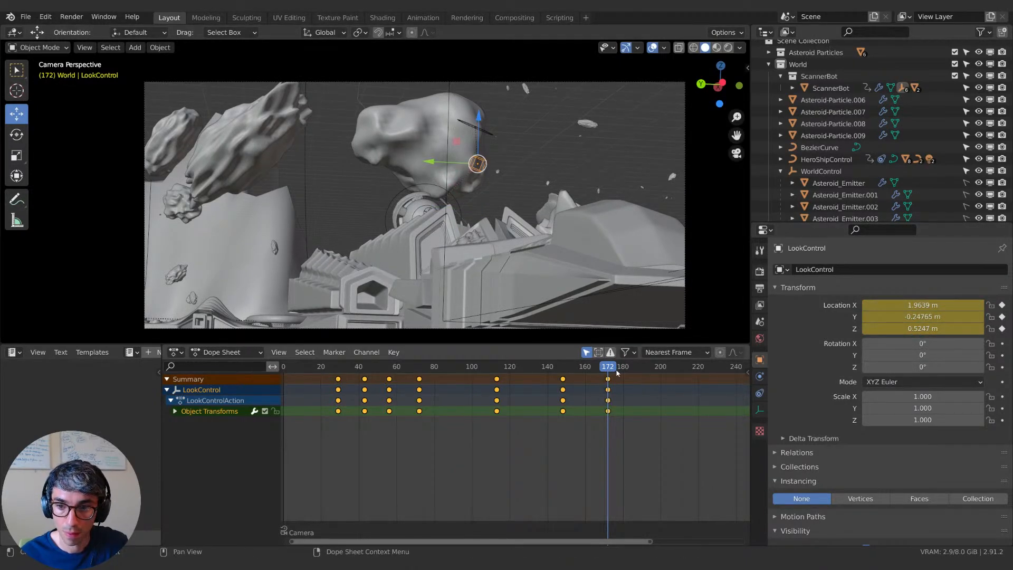
Step: Try lowering LookControl to about Z -1.25 m at frame 183
click(628, 368)
key(g)
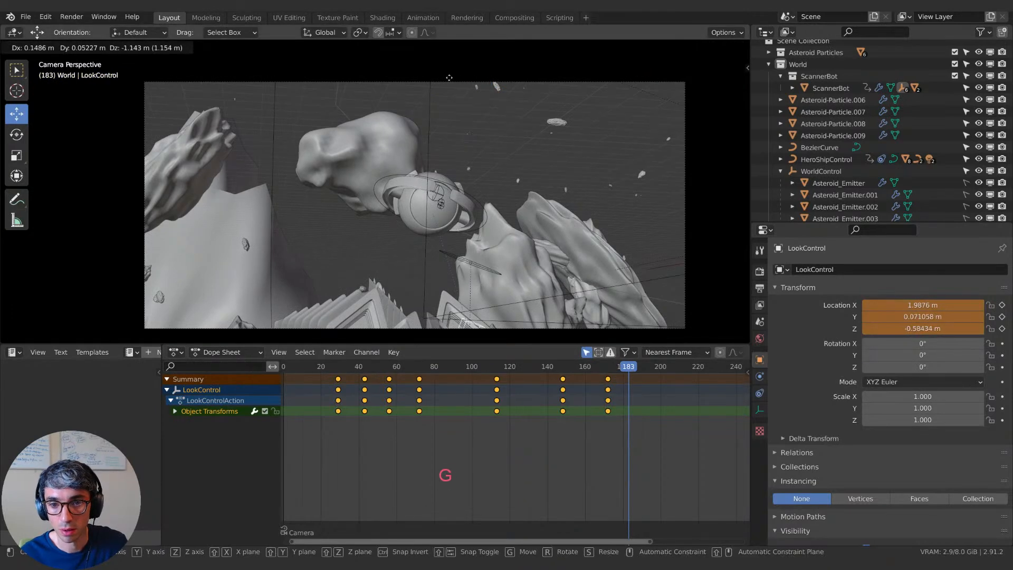
click(461, 198)
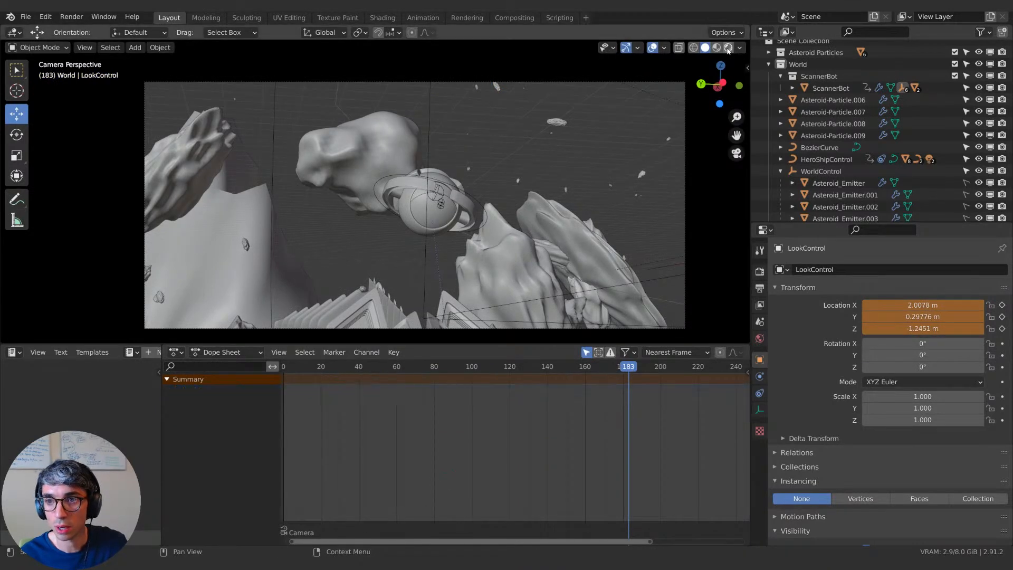
Step: Switch the viewport to rendered shading and check the ScannerBot's gaze around frames 179 to 183
click(728, 48)
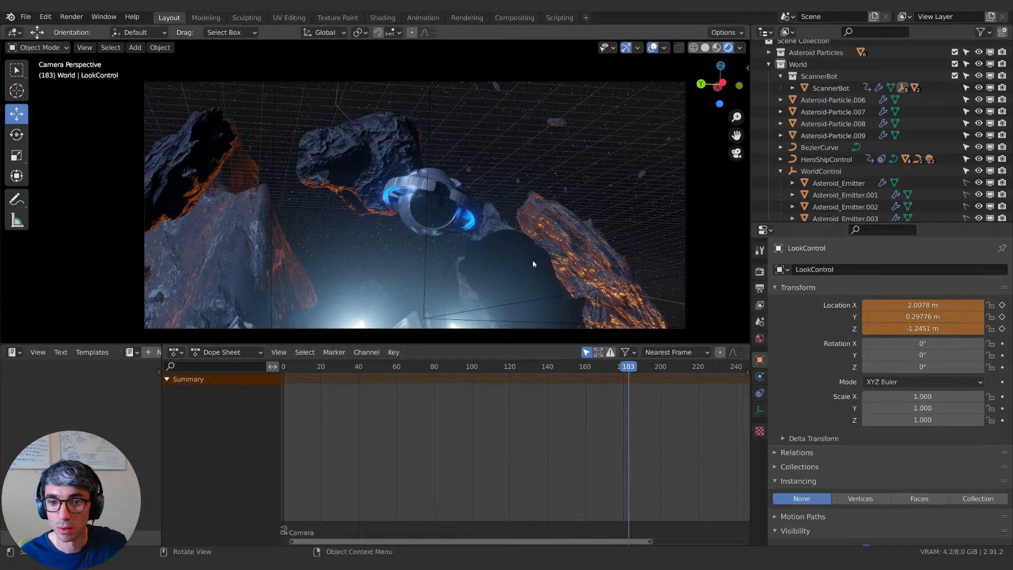
click(548, 186)
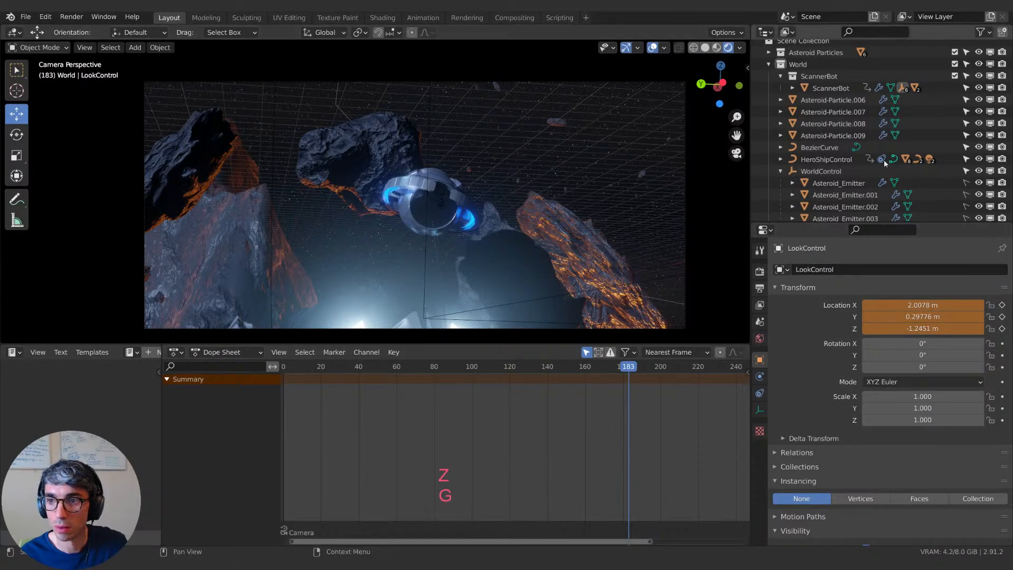
scroll(538, 240, down, 1)
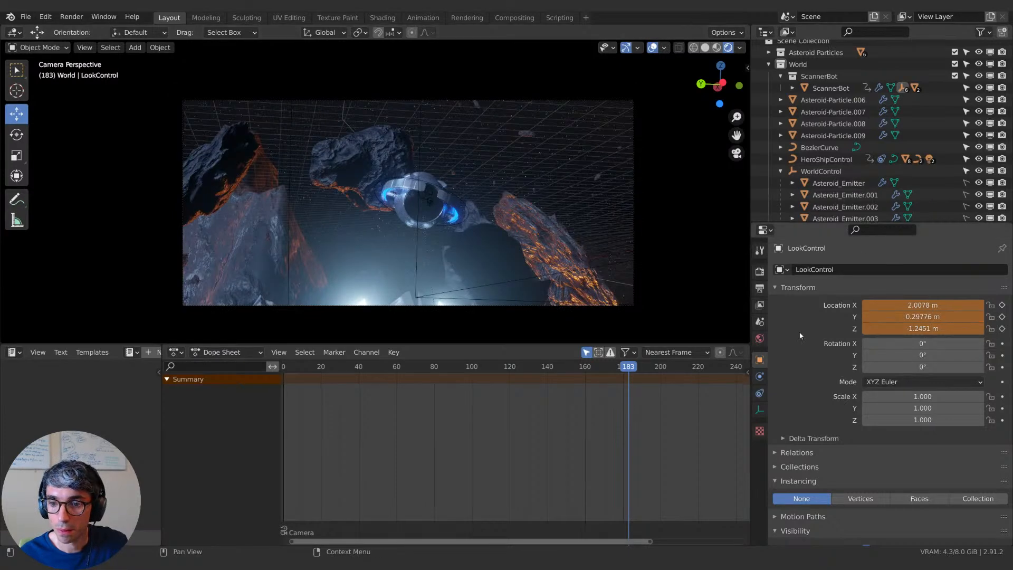
click(622, 368)
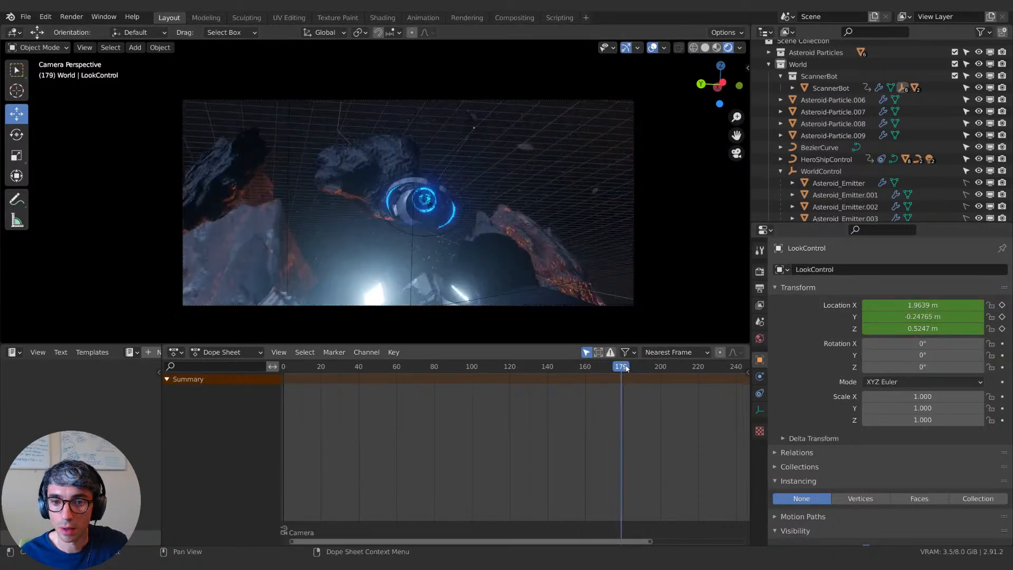
drag(627, 368, 628, 368)
Step: Select LookControl at frame 183 and lower it to about X 2.10, Y 0.06, Z -0.32 m, below the ScannerBot
click(471, 117)
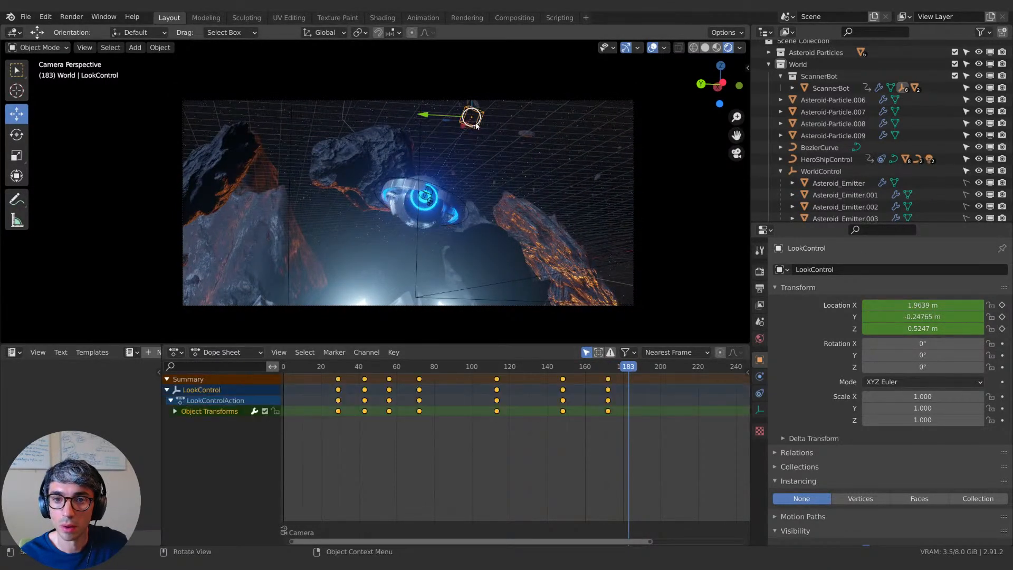
key(g)
key(z)
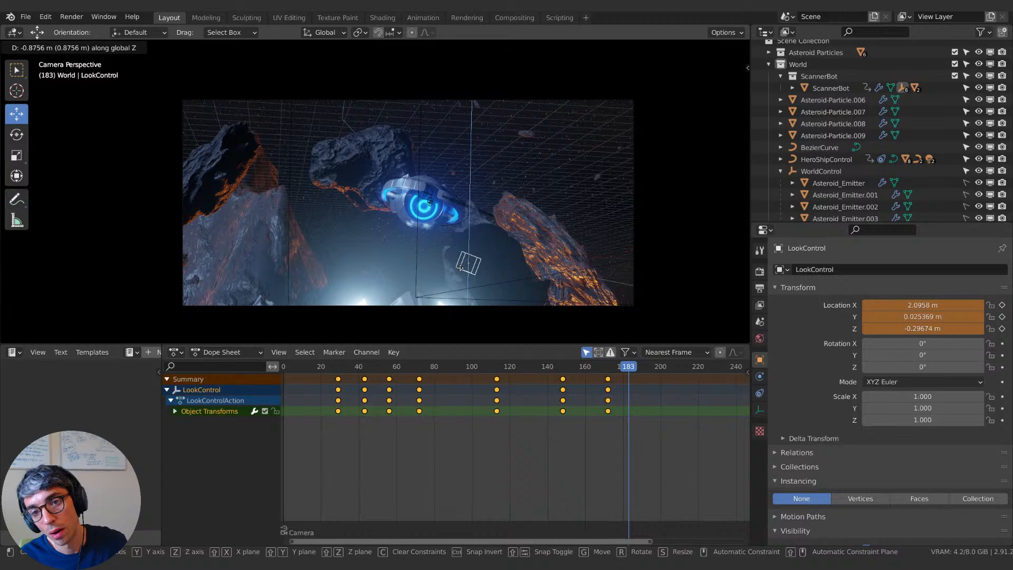
click(460, 268)
key(g)
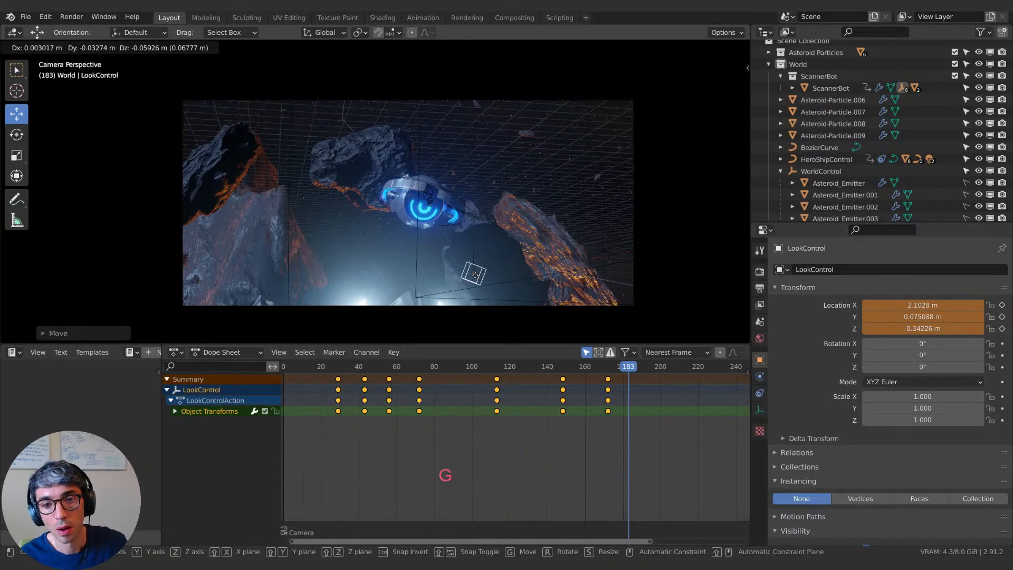
click(473, 271)
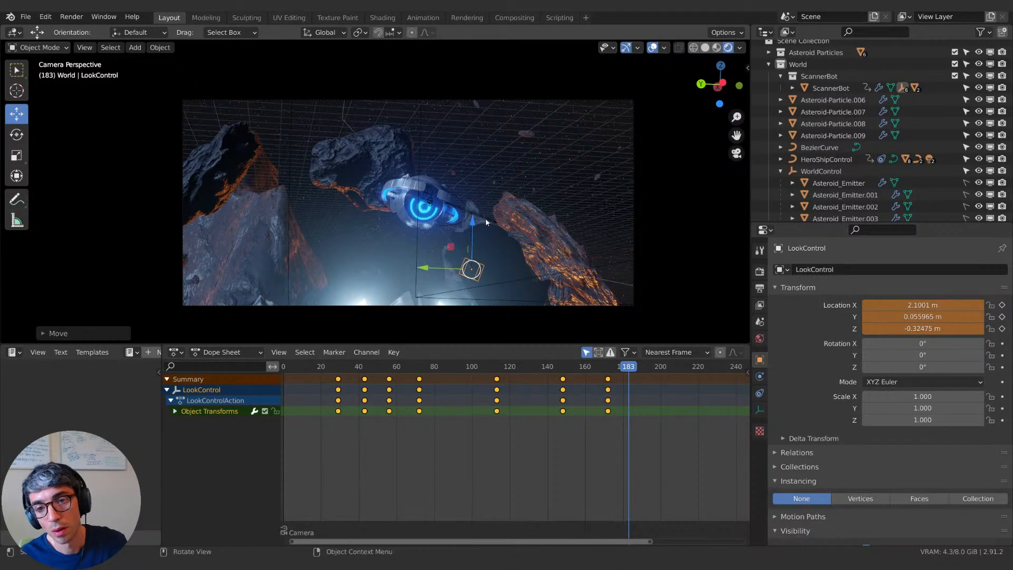
Step: Raise BrowControl to about Z 0.49 m and lower LookControl further below the ScannerBot at frame 183
click(486, 218)
key(g)
click(476, 270)
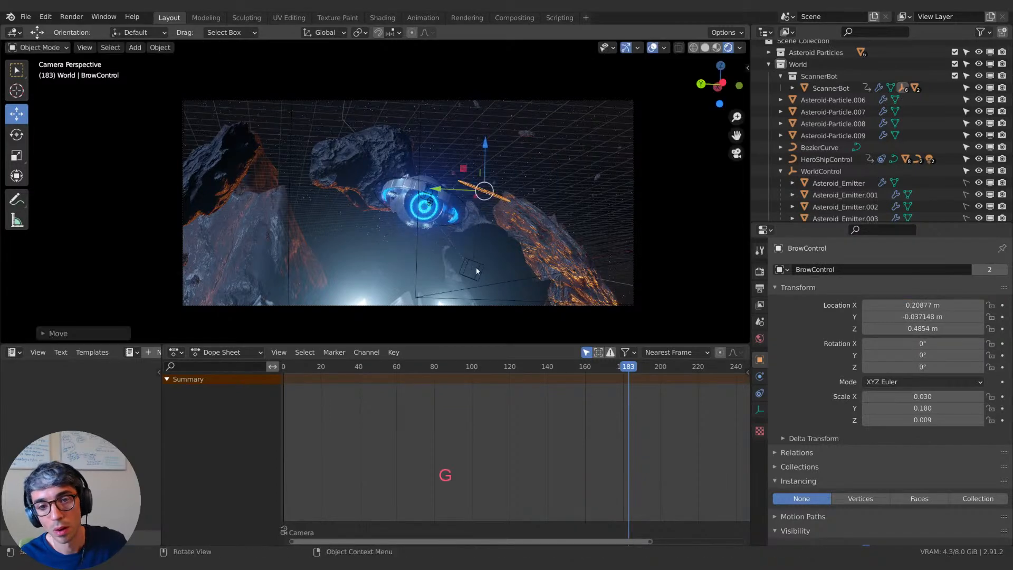
click(475, 271)
key(g)
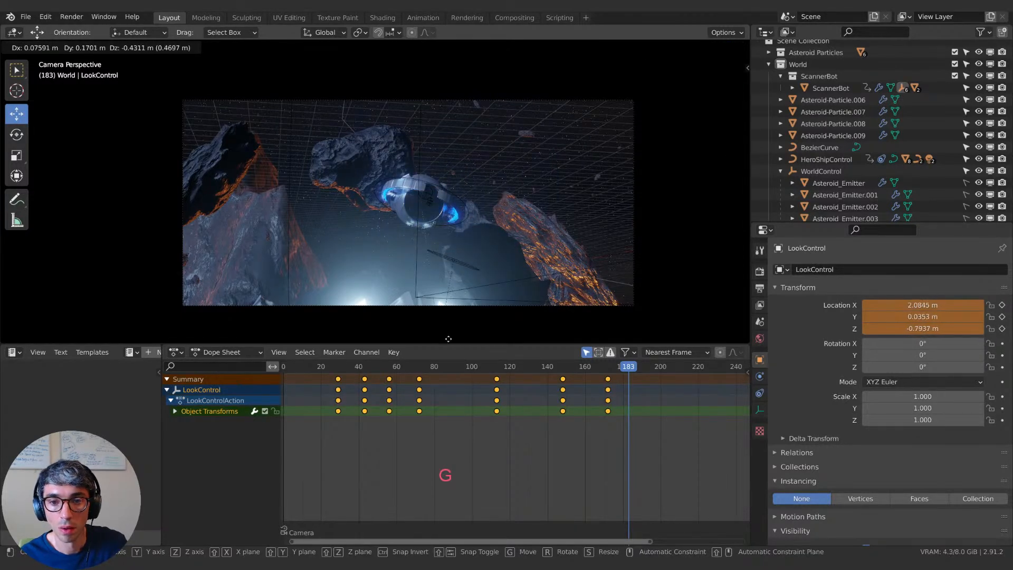
click(452, 330)
Step: Move BrowControl above the ScannerBot, to about X 0.18, Y -0.31, Z 1.23 m
click(466, 268)
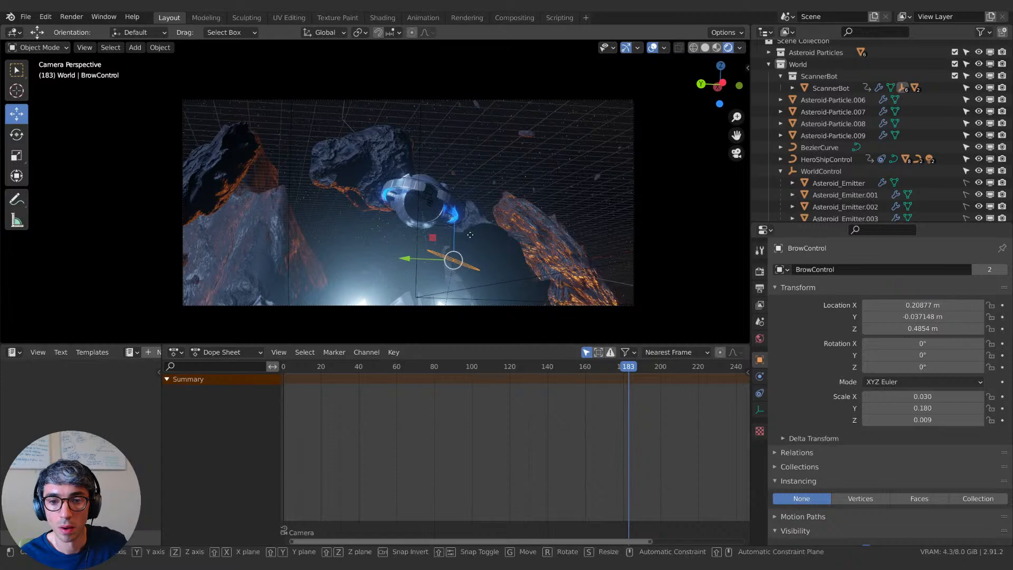
key(g)
click(486, 208)
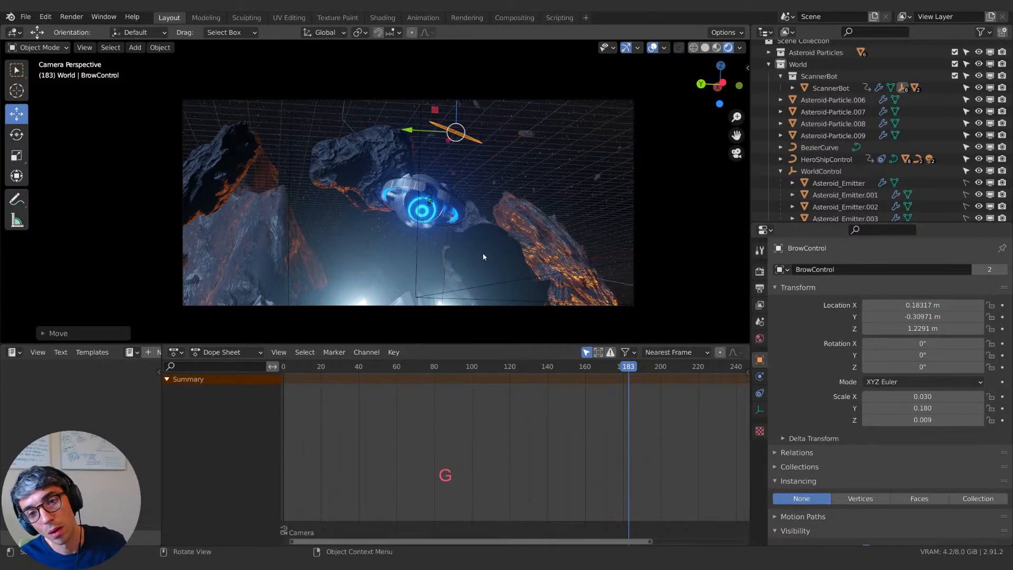
Step: Lower LookControl to about X 2.08, Y 0.07, Z -1.15 m, keyframe its location at frame 183 and return to the camera view
middle_drag(471, 271, 475, 274)
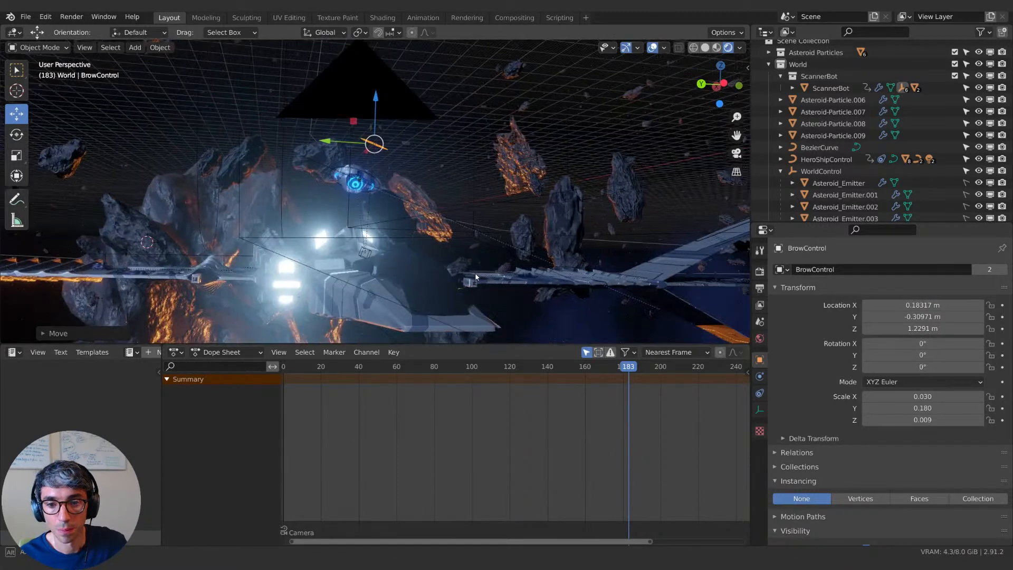
click(369, 256)
key(g)
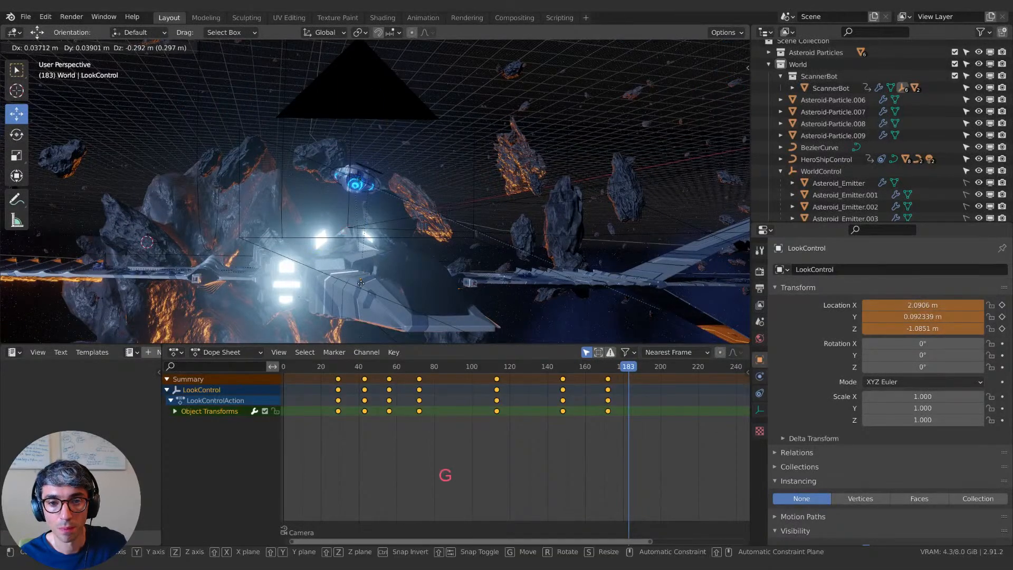
click(359, 284)
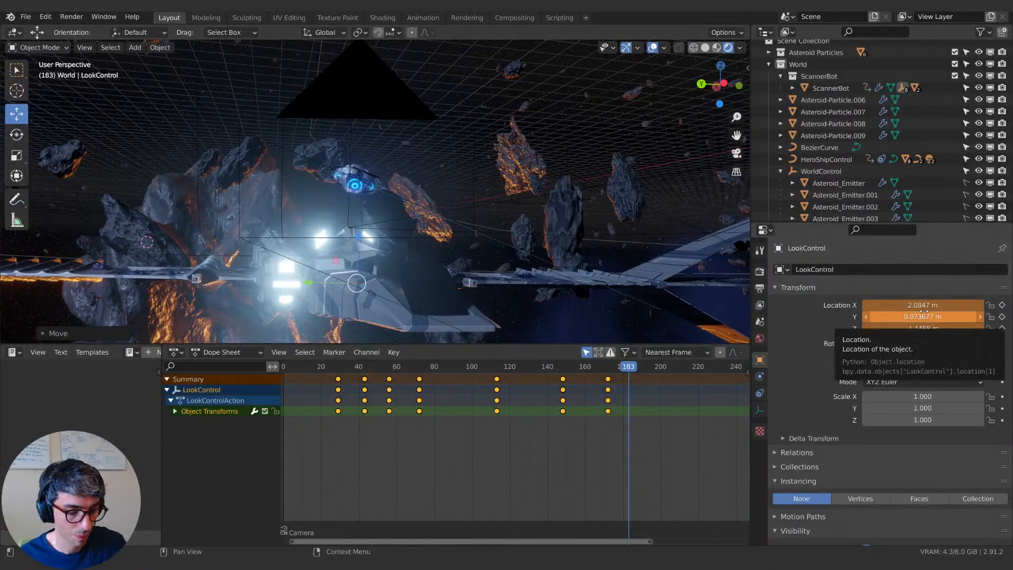
key(i)
key(KP_0)
Step: Play back and scrub the shot in rendered shading to check how the ScannerBot's gaze follows its flight
key(Left)
drag(624, 371, 317, 365)
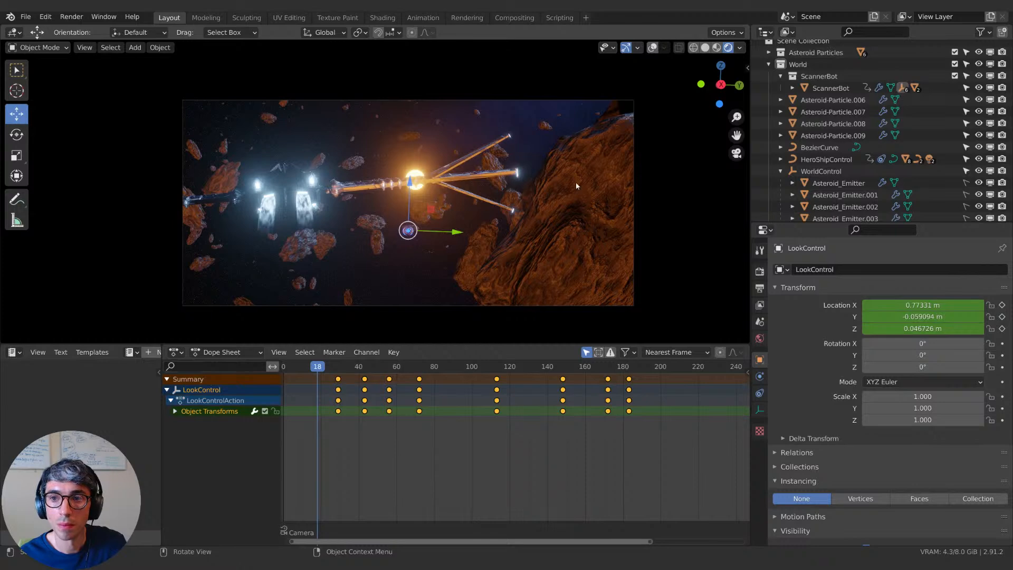
key(space)
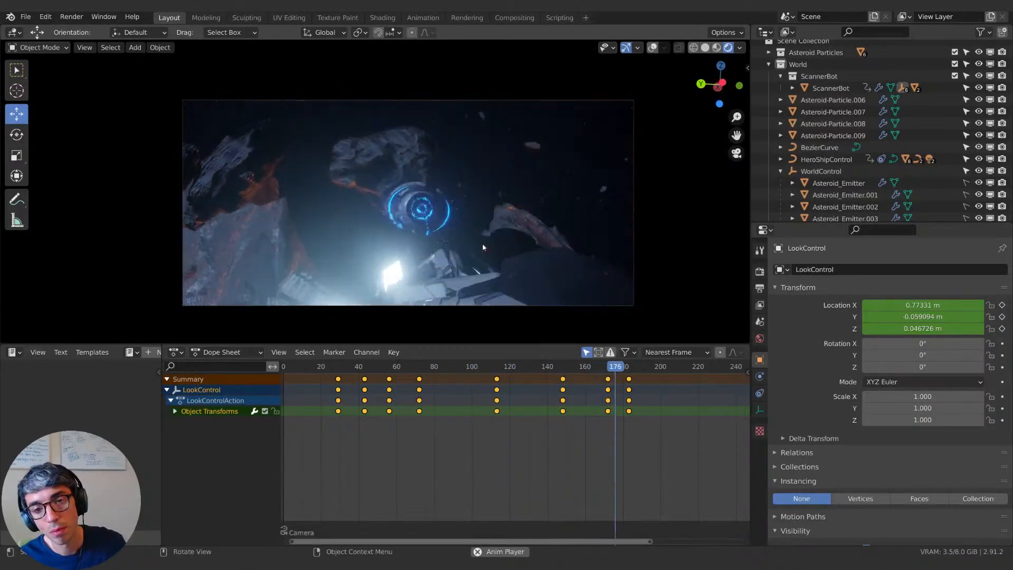
key(space)
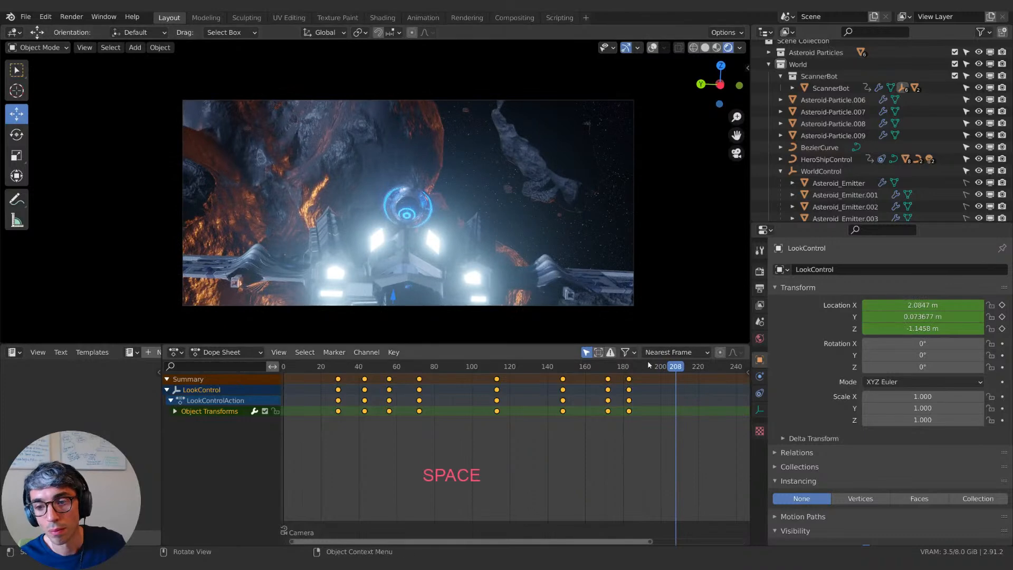
drag(673, 371, 513, 367)
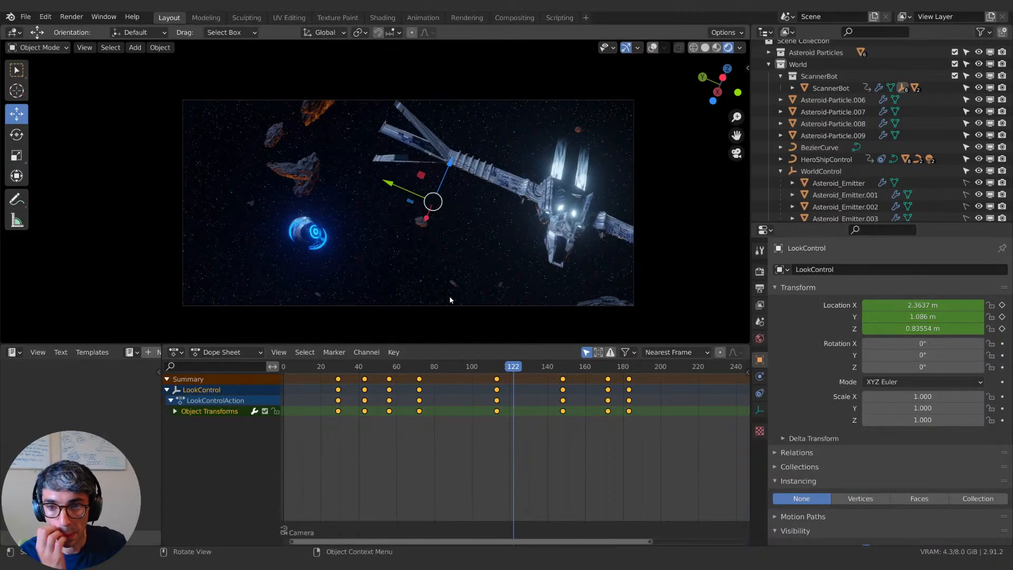
drag(506, 368, 375, 372)
click(495, 473)
key(space)
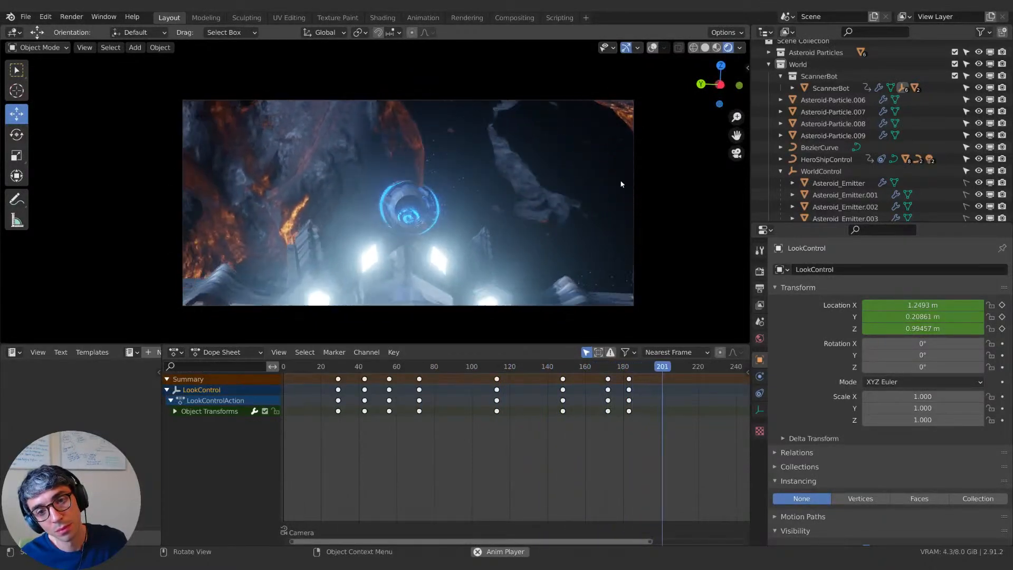
key(space)
Step: Switch the viewport to solid shading and play back the shot from near its start
click(705, 48)
drag(648, 368, 294, 370)
key(space)
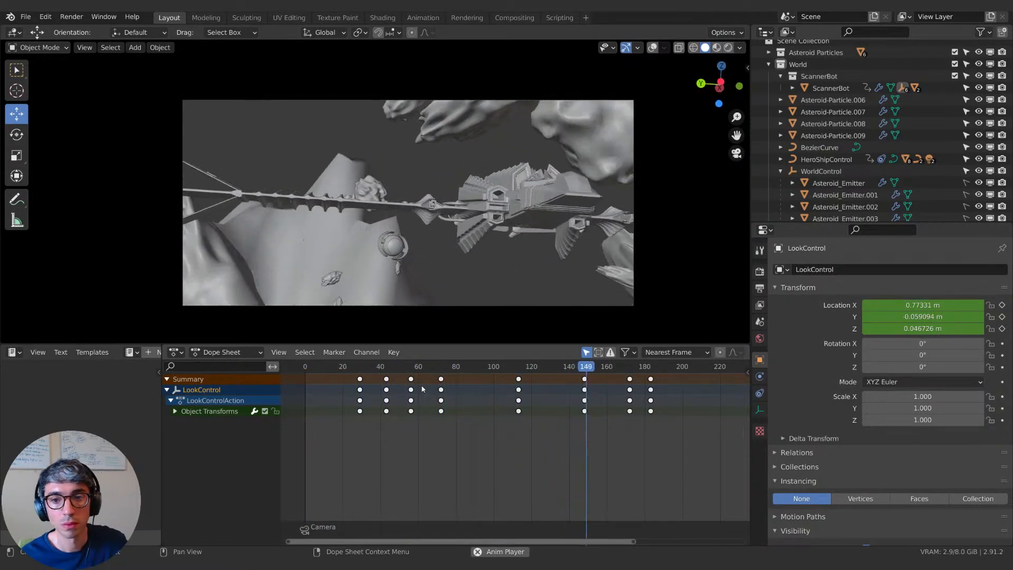
key(space)
drag(553, 366, 334, 366)
Step: Select the Camera object and change the Dope Sheet area to the Graph Editor
scroll(813, 158, down, 10)
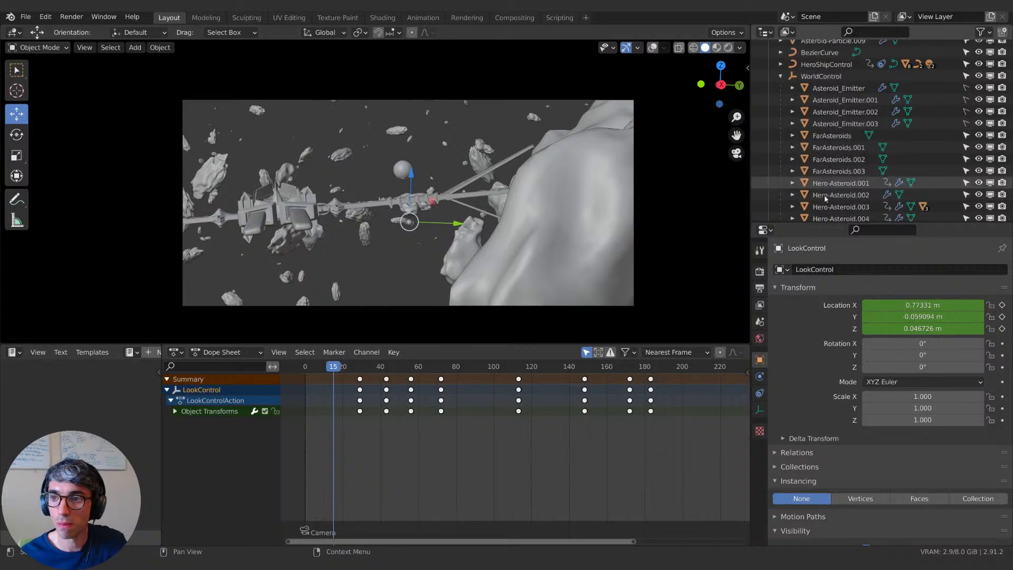
click(813, 189)
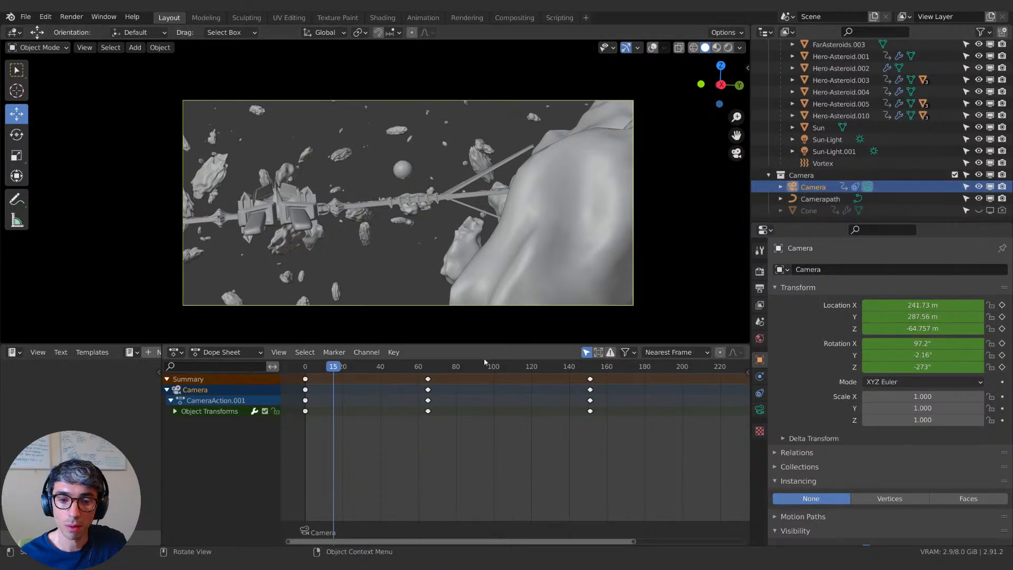
click(748, 371)
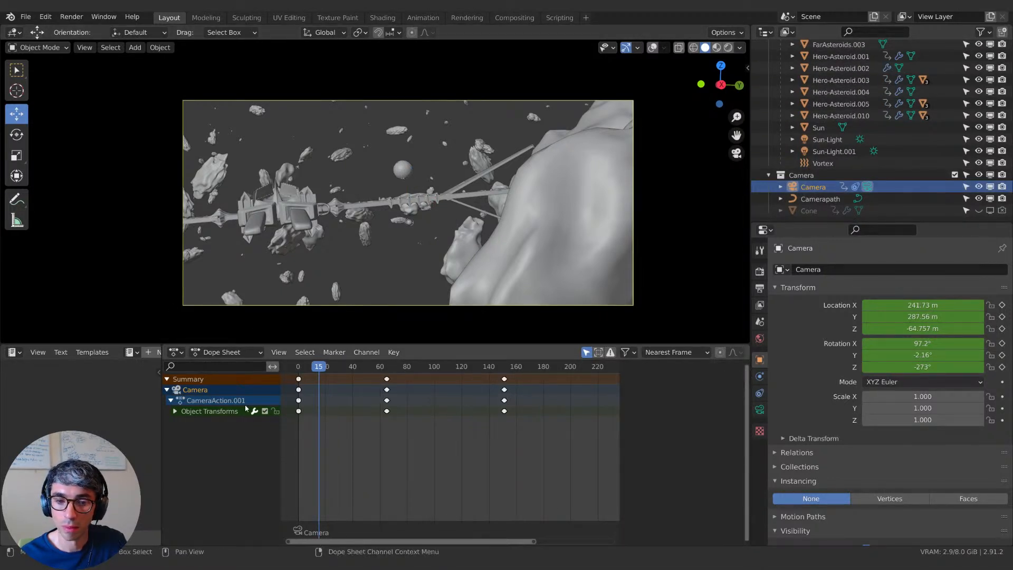
click(175, 352)
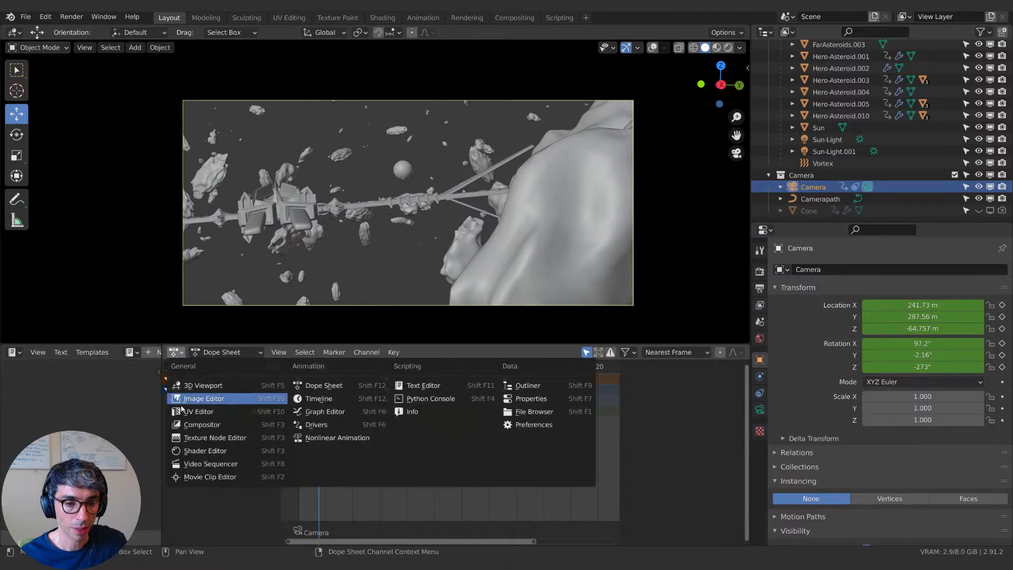
click(315, 412)
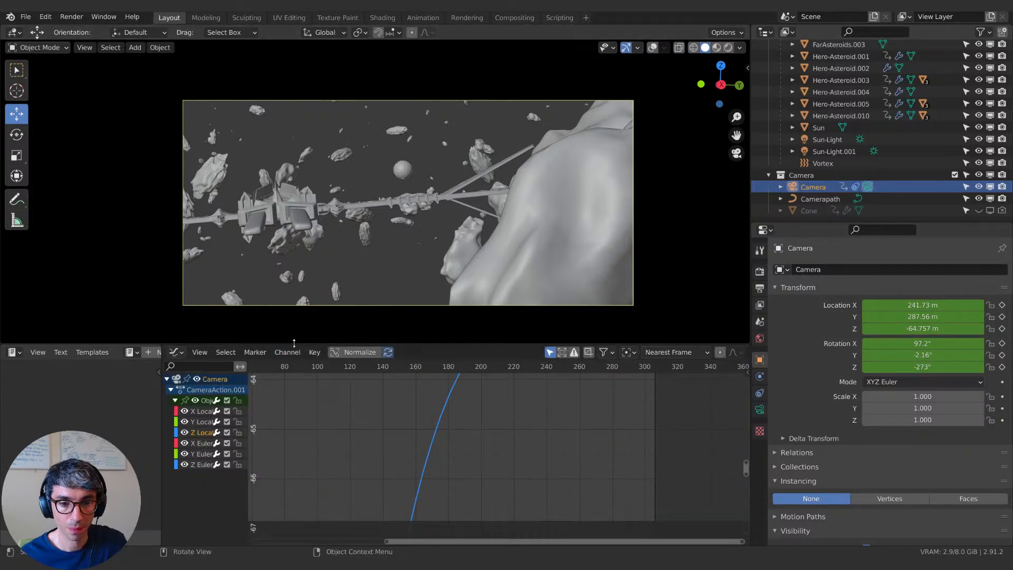
Step: Enlarge the Graph Editor and show the modifier settings for the camera's F-curves
drag(672, 344, 672, 292)
click(745, 319)
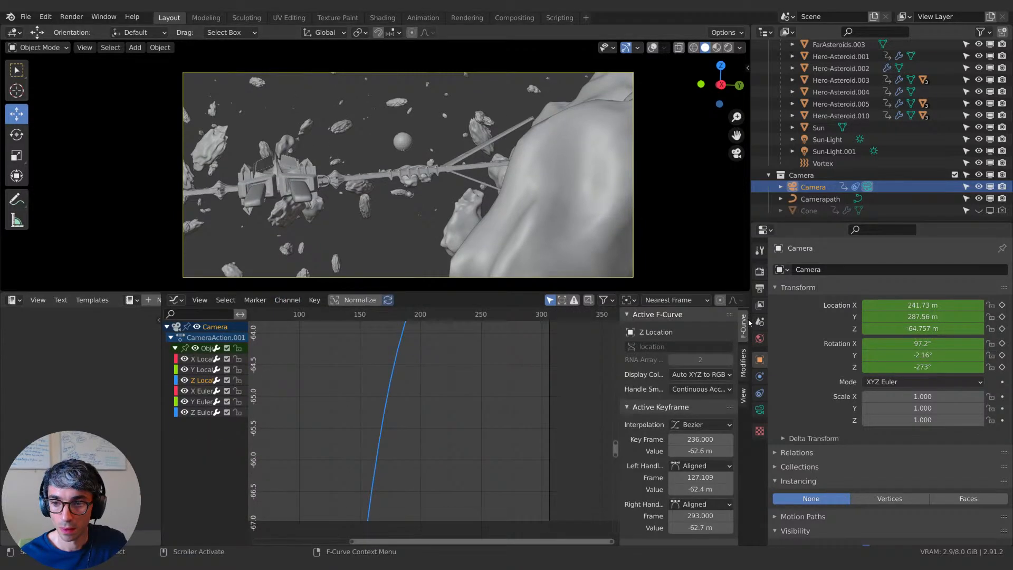
click(743, 360)
Step: Try small changes to the camera's location and rotation at frame 15, to about -4.46° in Y and -277° in Z
click(668, 332)
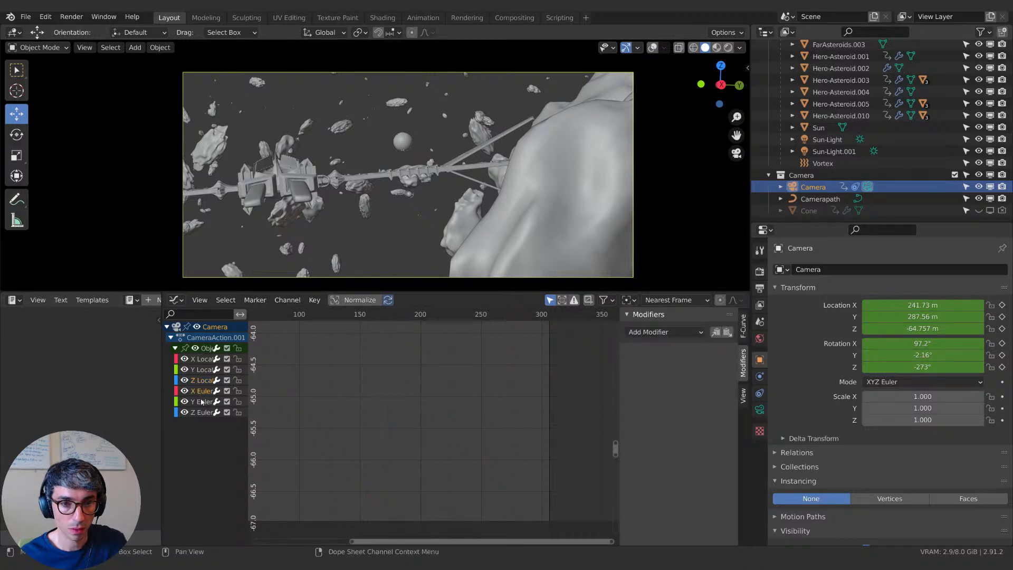
mouse_move(918, 342)
mouse_down()
mouse_move(922, 367)
mouse_move(901, 367)
mouse_move(927, 367)
mouse_move(909, 354)
mouse_up()
mouse_move(922, 317)
mouse_down()
mouse_move(917, 329)
mouse_move(926, 305)
mouse_up()
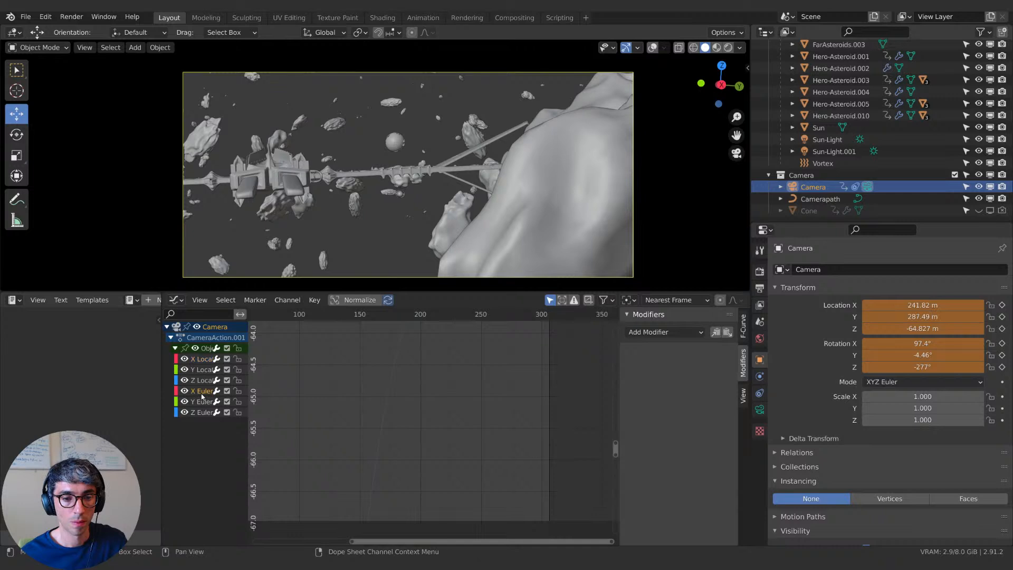
Step: Add a Noise modifier to the camera's X Euler rotation curve with strength 0.1 and scale 4.4, and play back the shot
click(670, 332)
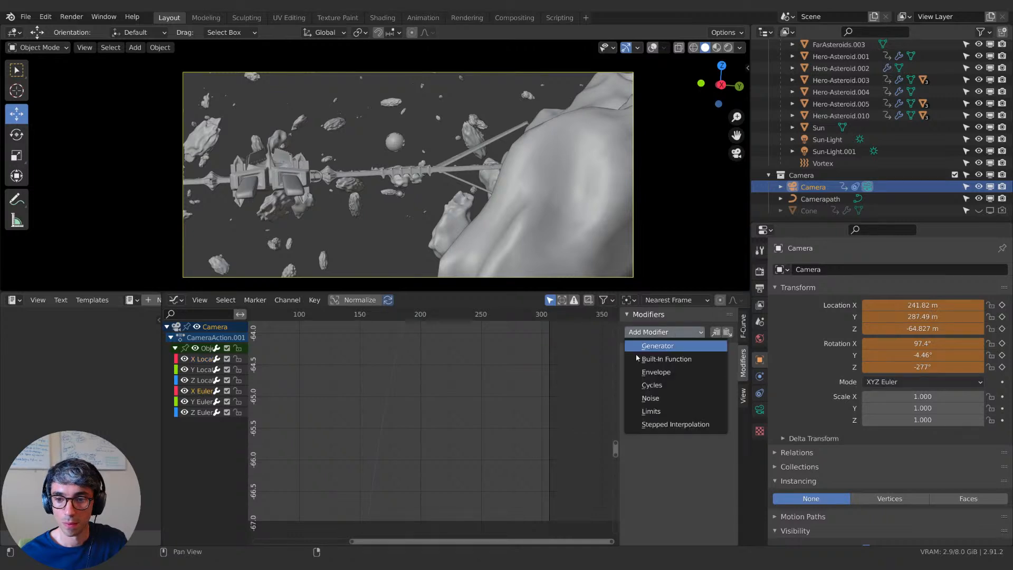
click(660, 398)
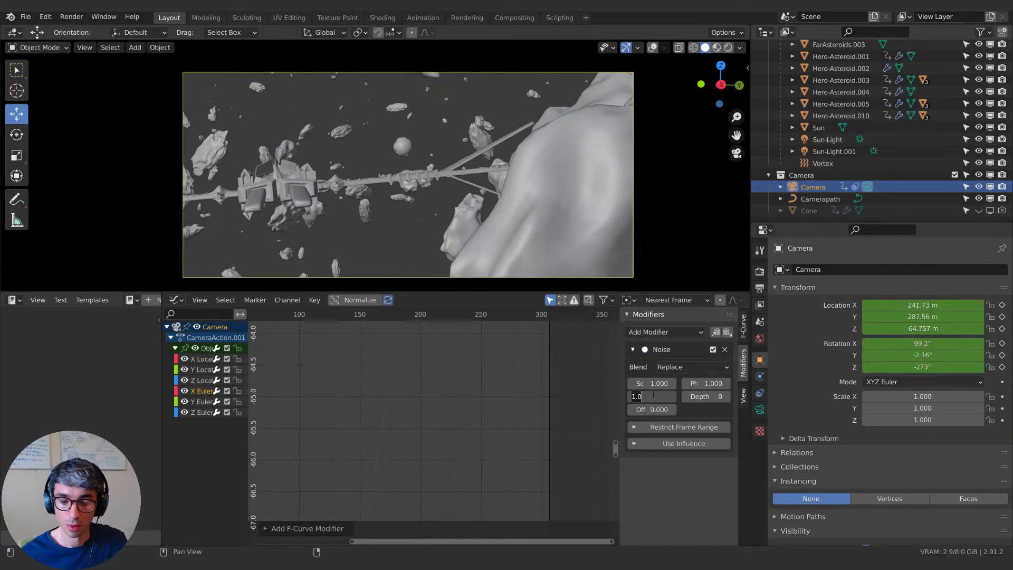
key(Return)
mouse_move(653, 381)
mouse_down()
mouse_move(702, 381)
mouse_move(610, 383)
mouse_move(660, 384)
mouse_up()
key(space)
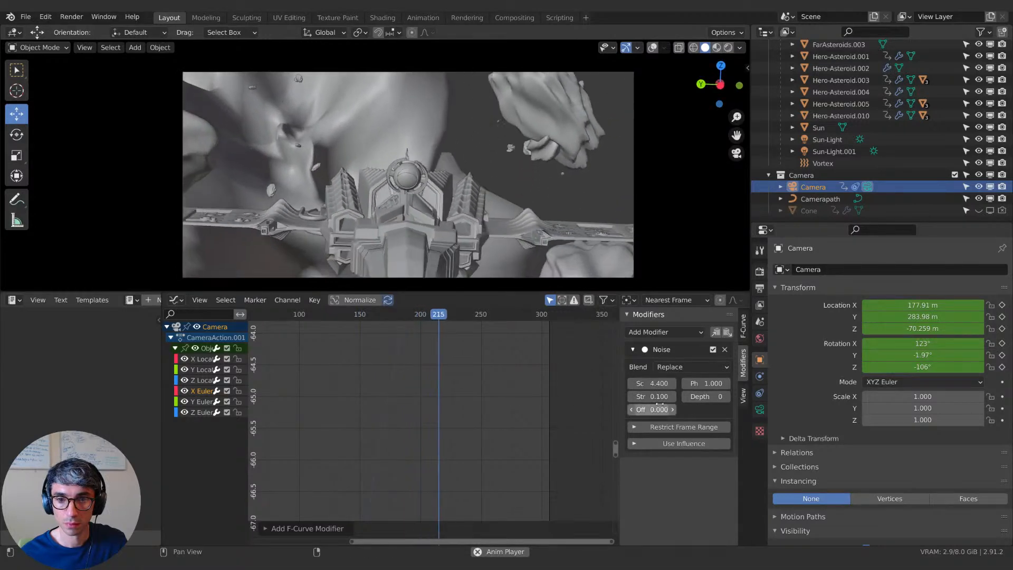
Step: Raise the X Euler noise scale to 7.4 and play back the shot to judge the camera shake
key(space)
drag(647, 383, 652, 383)
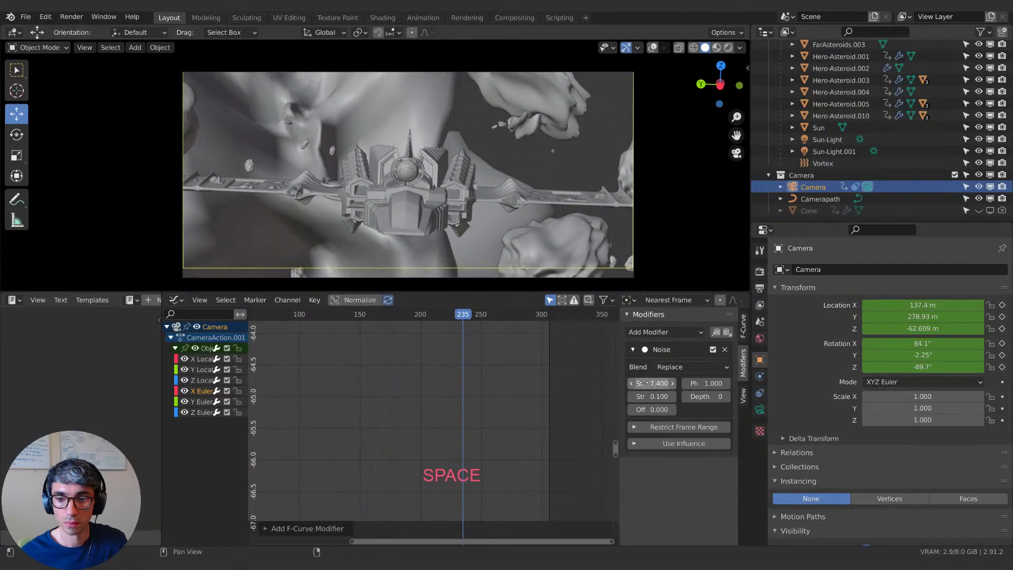
key(space)
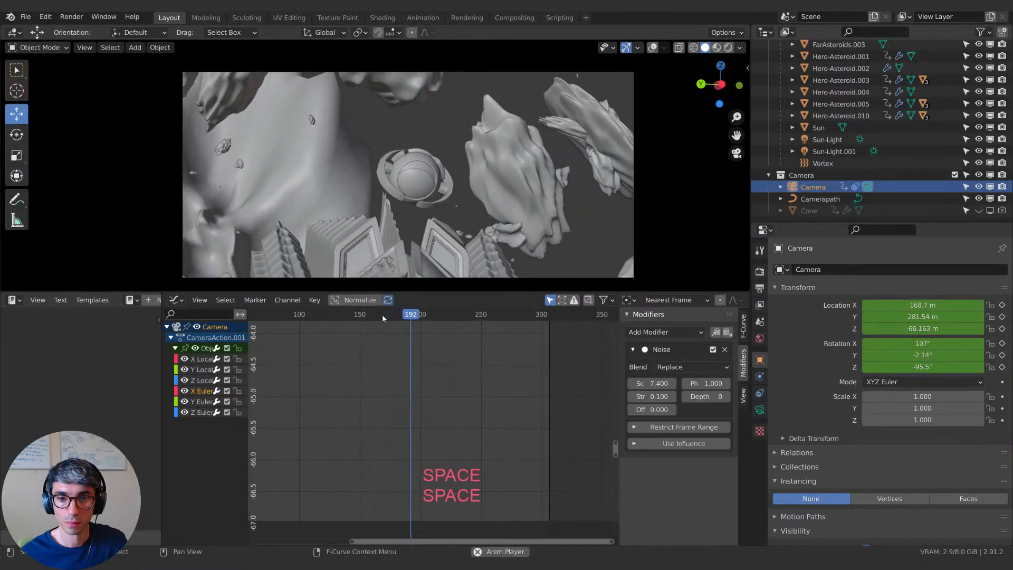
click(284, 314)
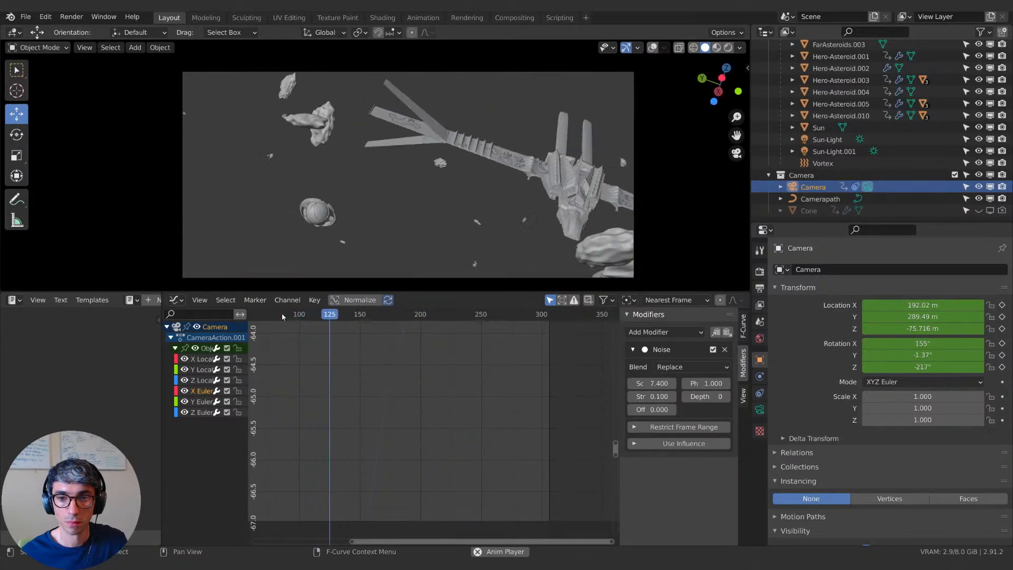
key(space)
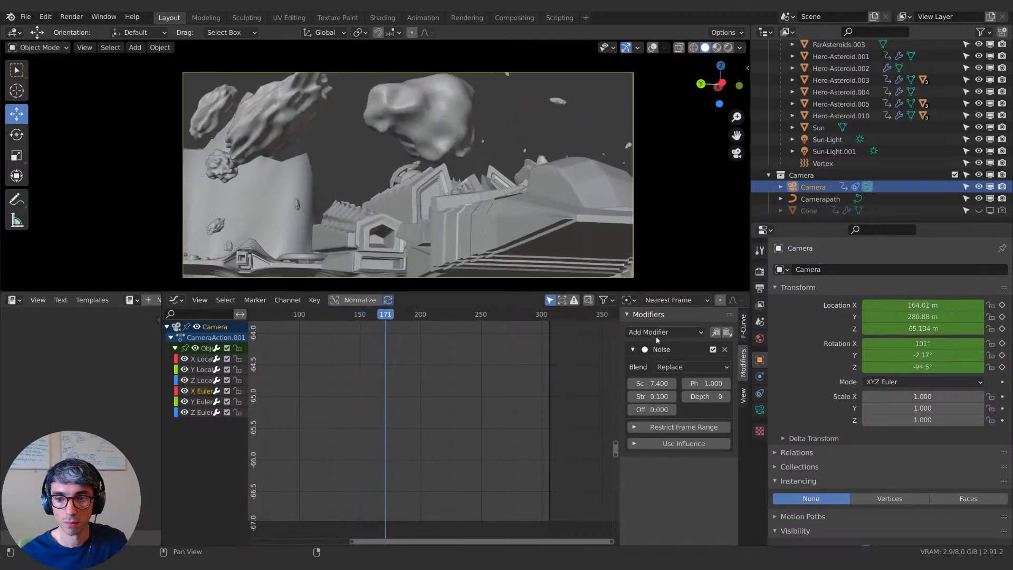
Step: Copy the Noise modifier from the X Euler curve onto the camera's Y Euler rotation curve
click(205, 404)
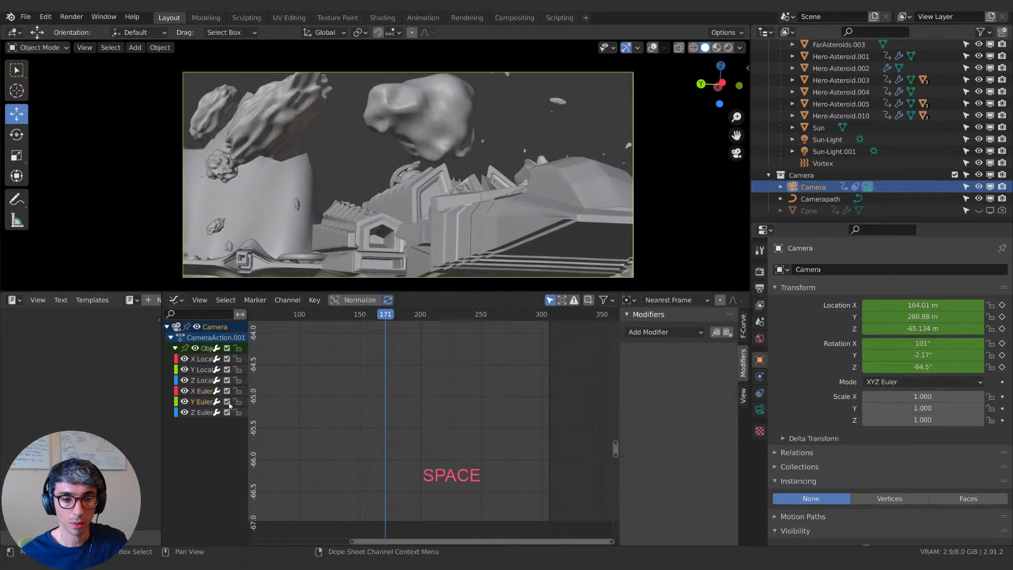
drag(911, 367, 891, 355)
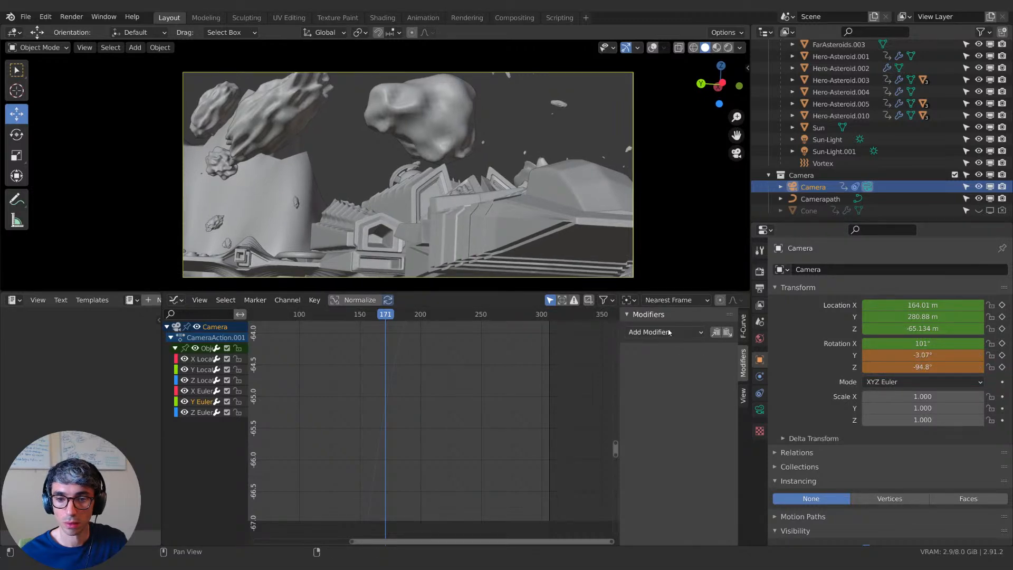
click(728, 333)
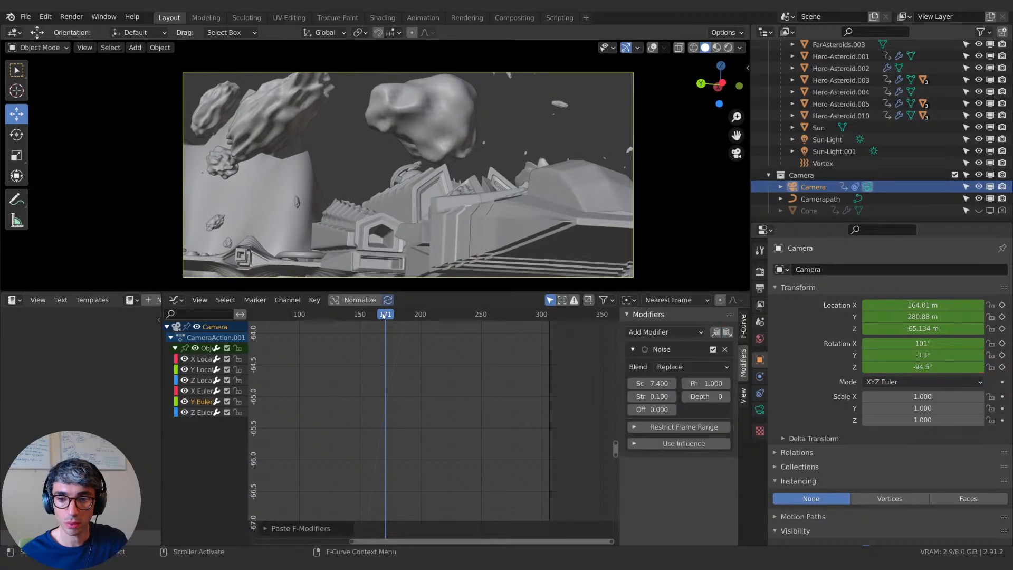
Step: Play back the shot with the copied noise and set the Y Euler noise strength to 0.05
drag(383, 315, 313, 317)
key(space)
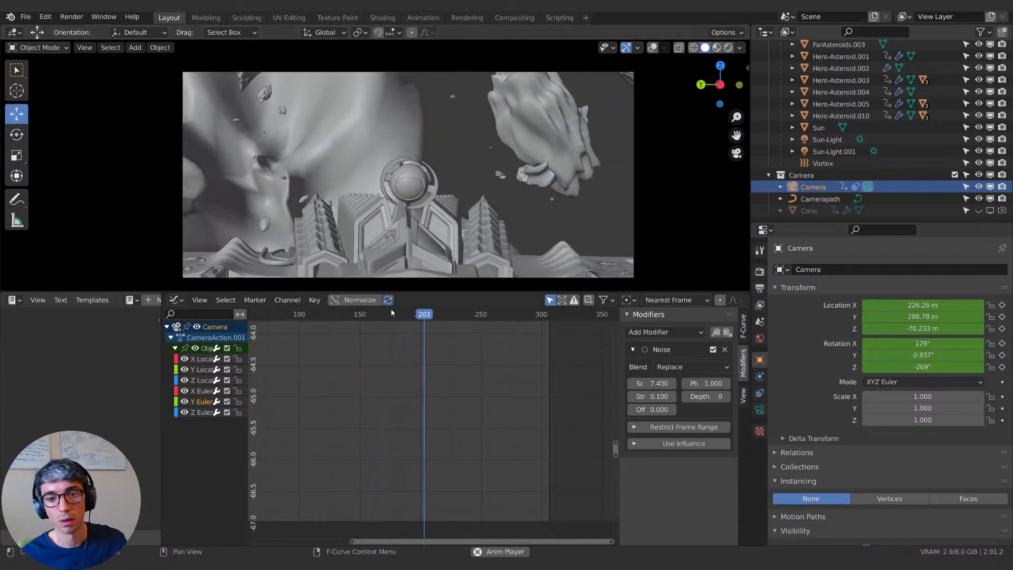
key(space)
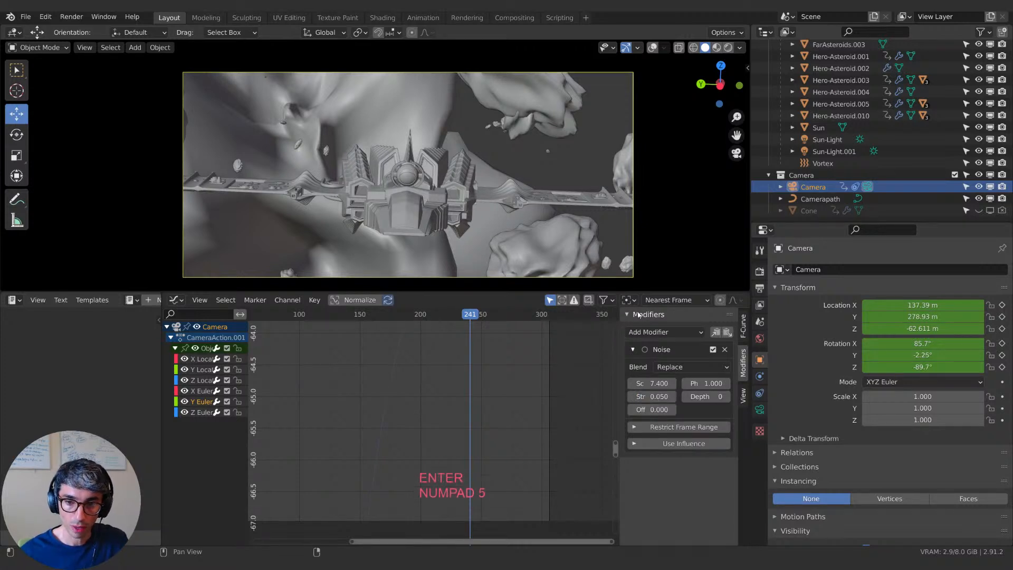
Step: Play back the shot from the beginning to judge the combined X and Y Euler rotation noise
click(299, 314)
key(space)
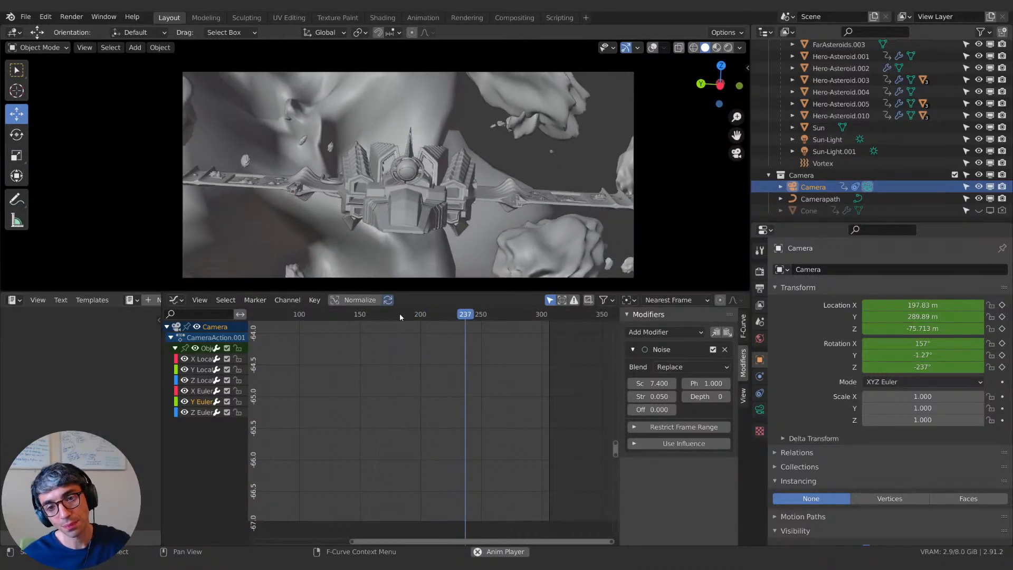
middle_drag(279, 318, 488, 345)
click(334, 310)
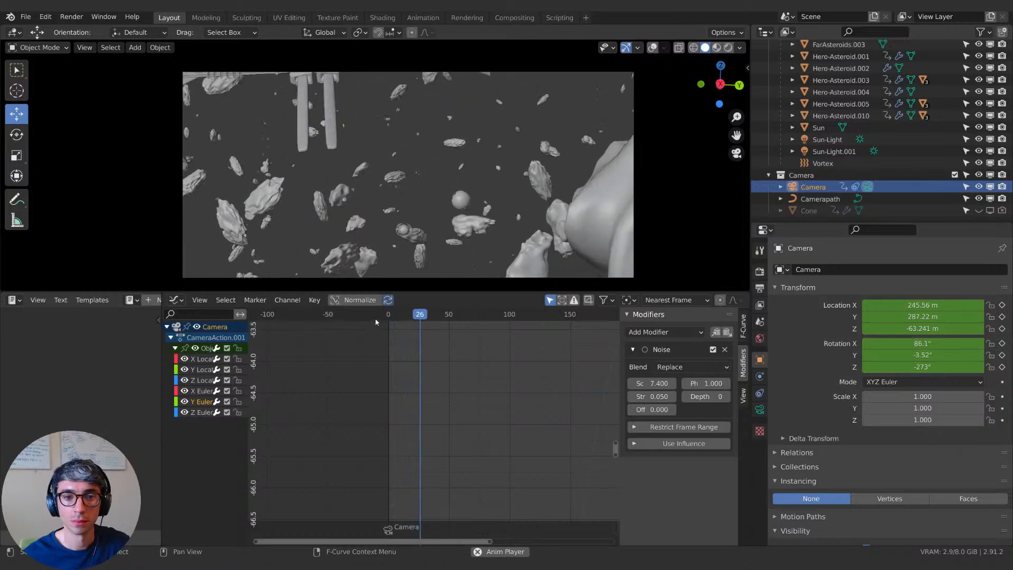
click(390, 317)
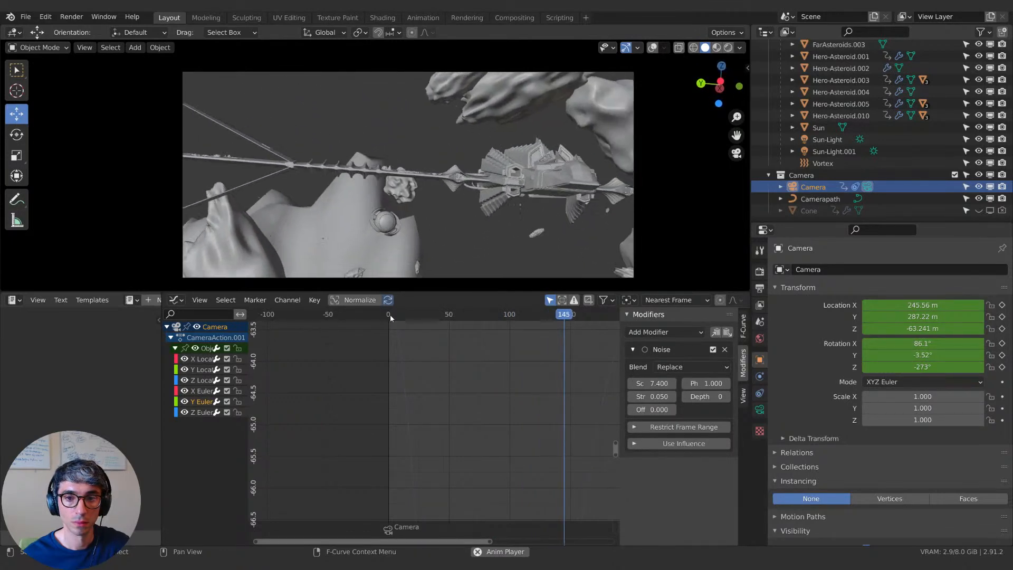
key(space)
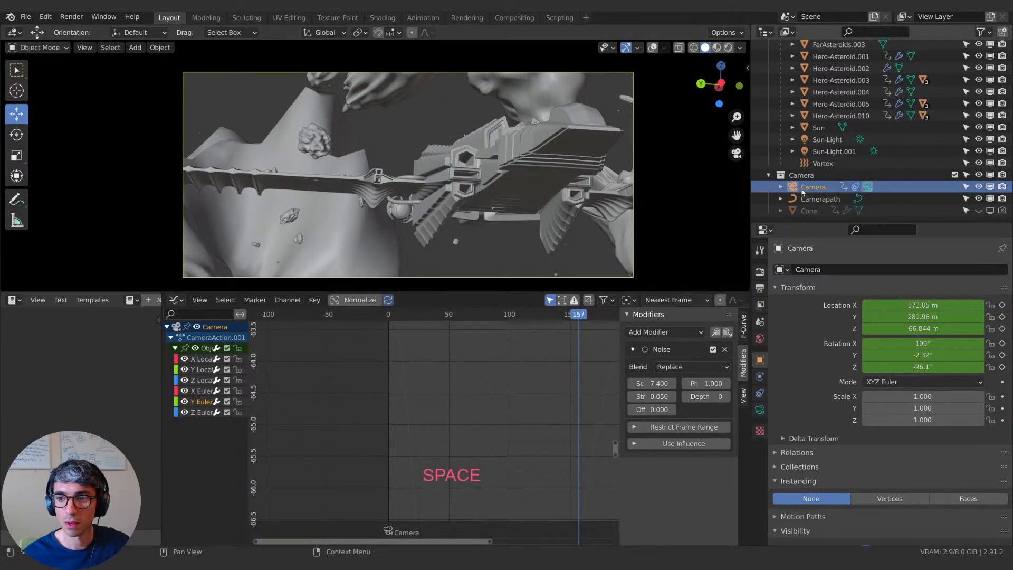
Step: Check the camera's Y Location keyframes in the Dope Sheet with its transform channels expanded, and return to the Graph Editor
click(175, 300)
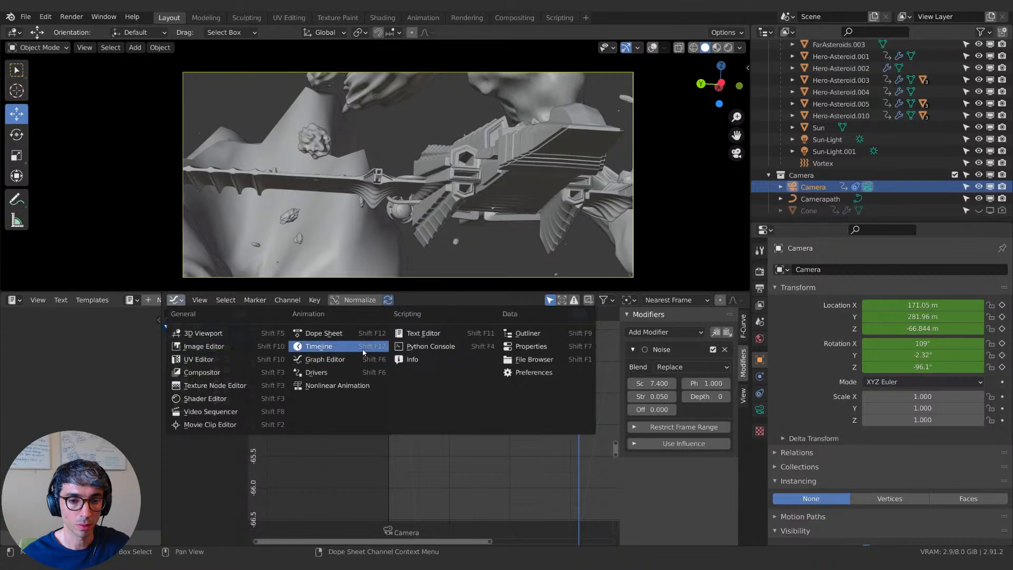
click(338, 333)
middle_drag(477, 420, 506, 420)
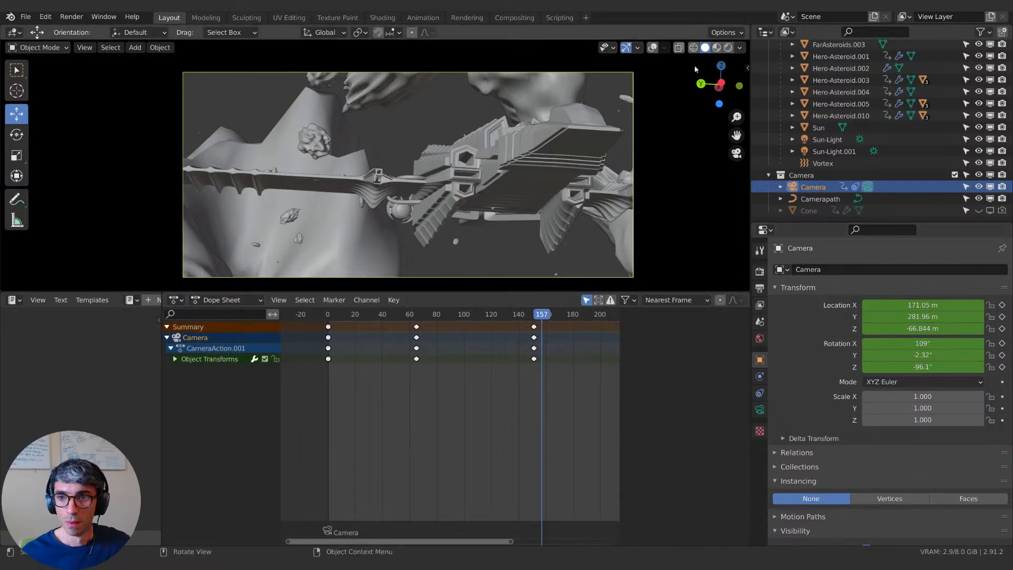
click(176, 359)
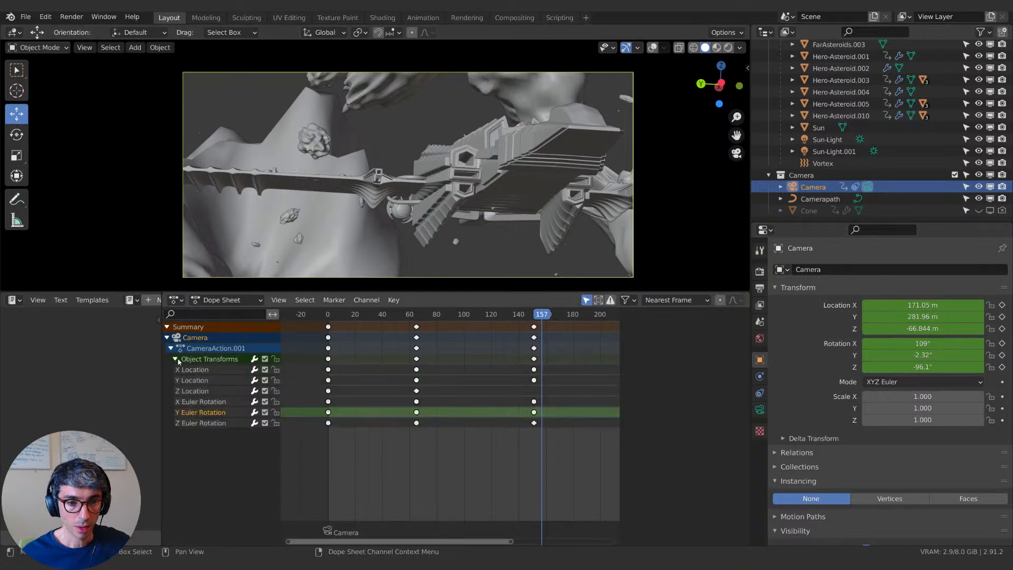
click(200, 382)
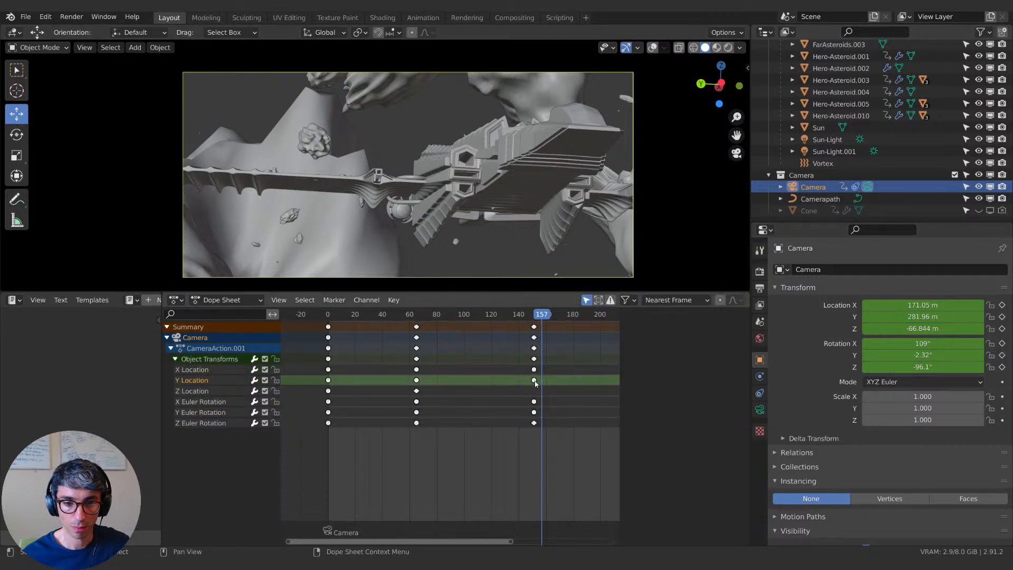
click(175, 300)
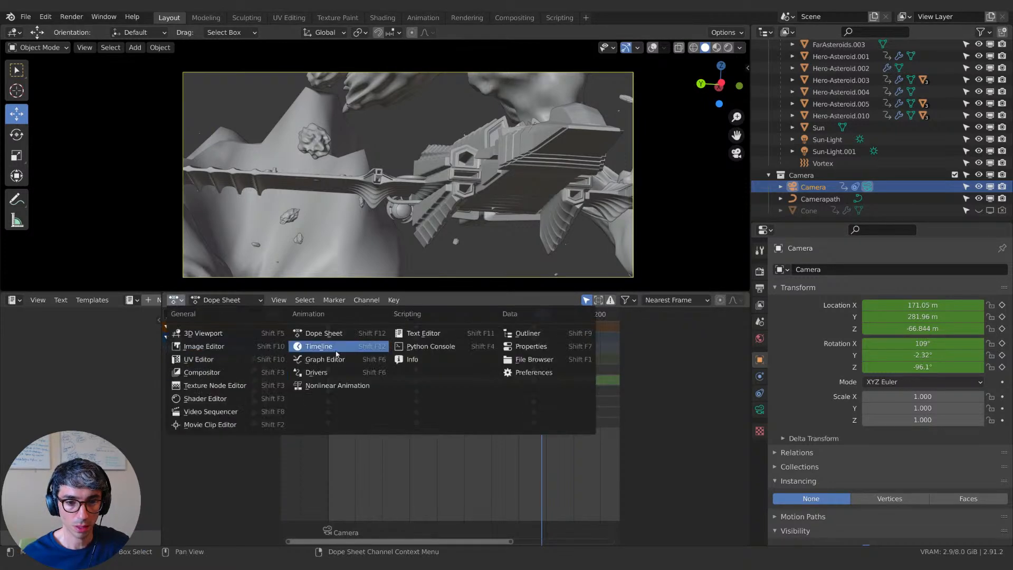
click(345, 360)
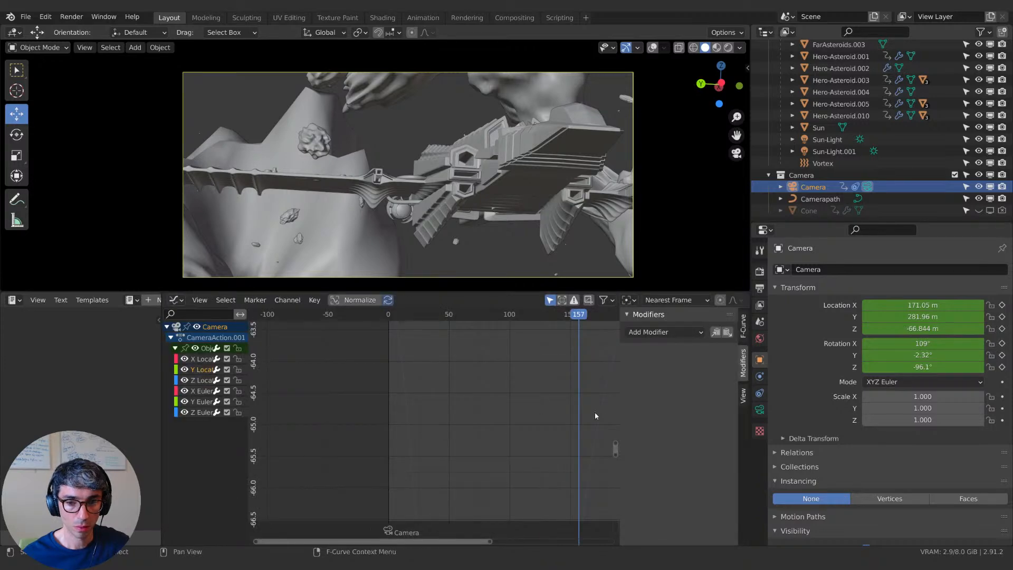
Step: Select only the camera's Y Location curve and frame it in the Graph Editor
key(Home)
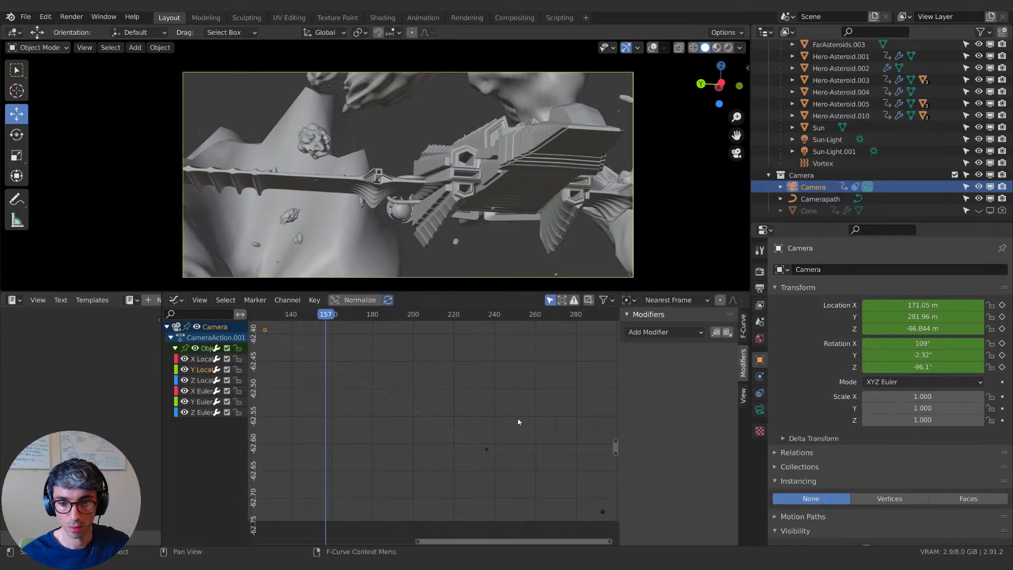
key(Home)
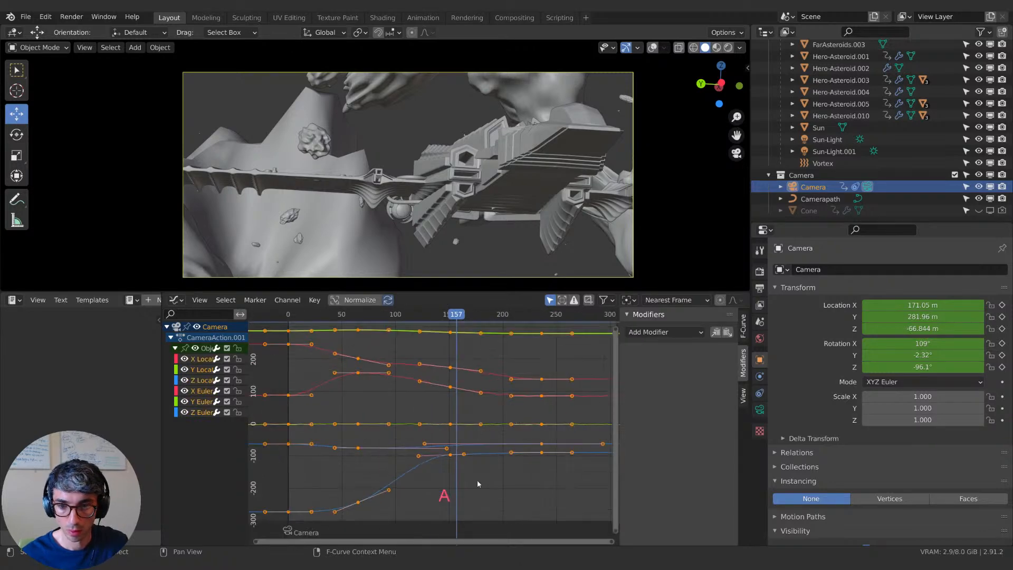
click(325, 410)
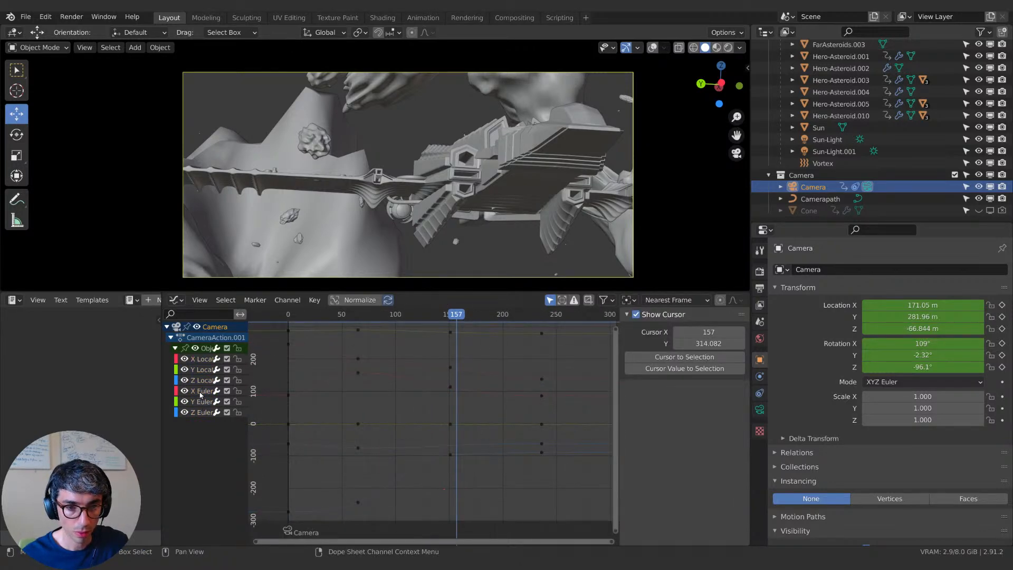
click(203, 371)
key(KP_Decimal)
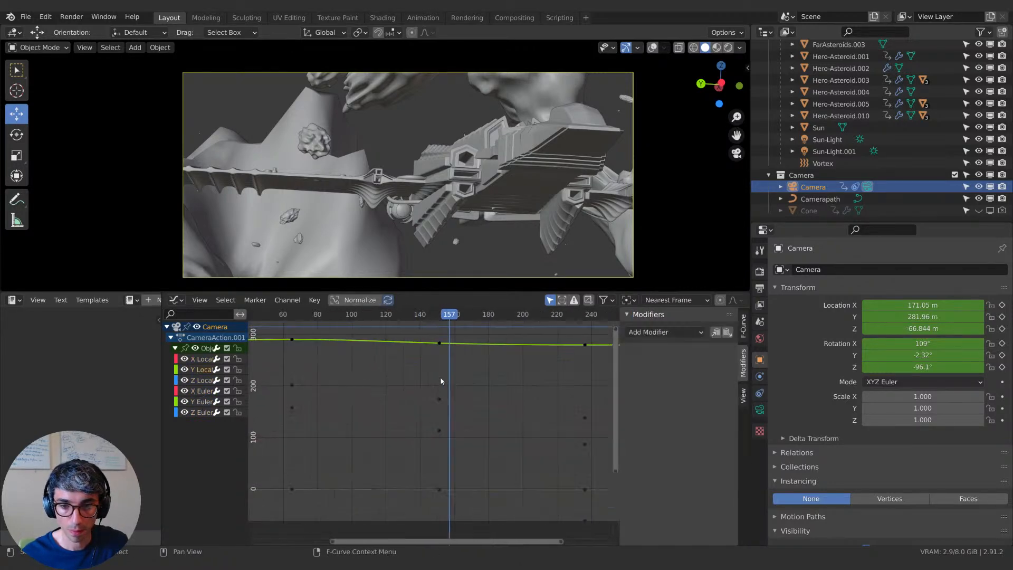
Step: Lower the Y Location key near frame 150 to about 281 and rotate its handles to a flatter slope
scroll(456, 423, up, 3)
shift+middle_drag(495, 388, 476, 415)
key(KP_Decimal)
scroll(475, 416, down, 12)
scroll(480, 414, down, 5)
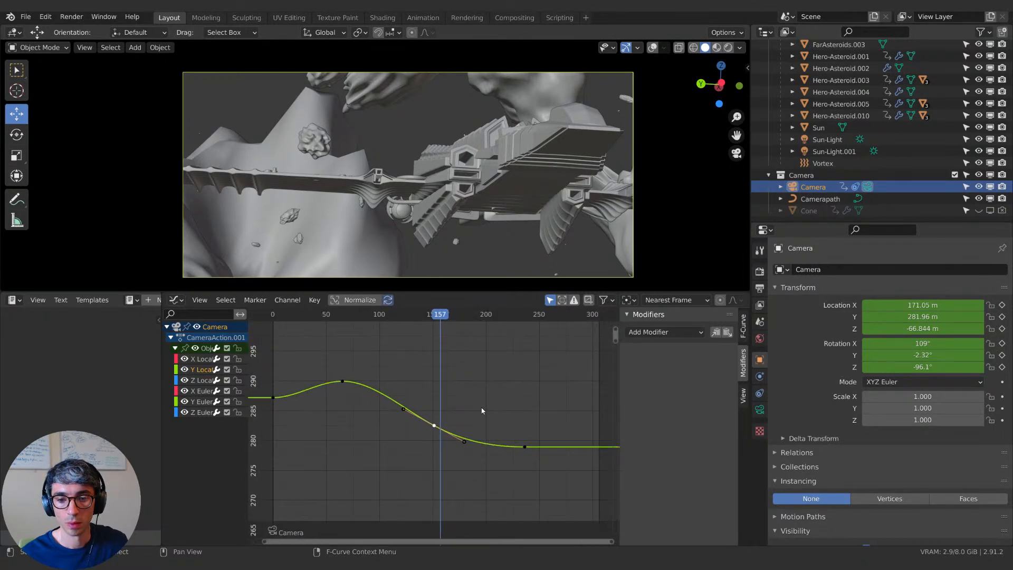
key(g)
key(z)
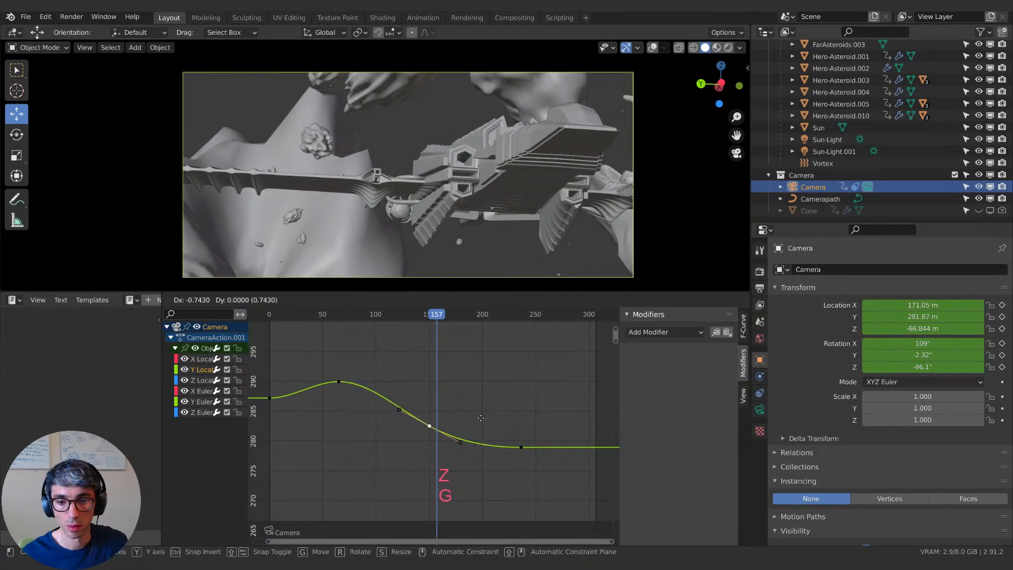
click(480, 428)
key(r)
click(498, 447)
Step: Play back the shot with the edited Y Location curve and scrub through it to frame 126
key(space)
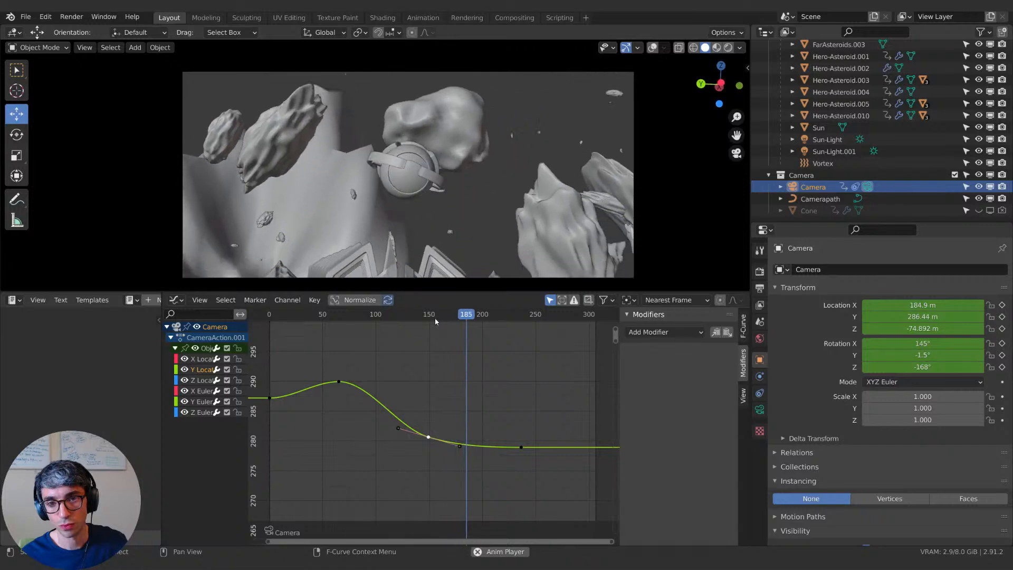
click(291, 314)
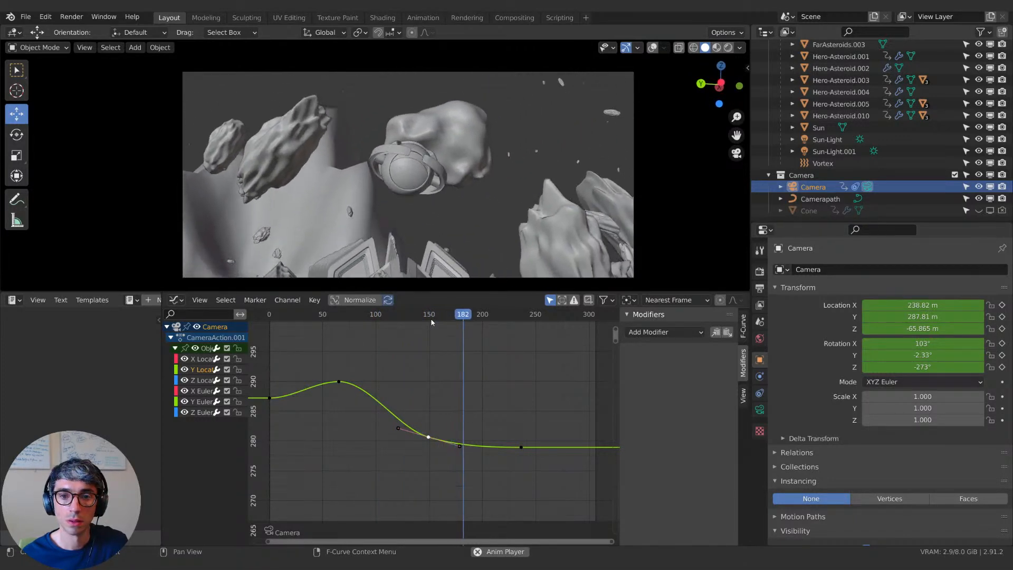
click(319, 315)
drag(320, 315, 400, 315)
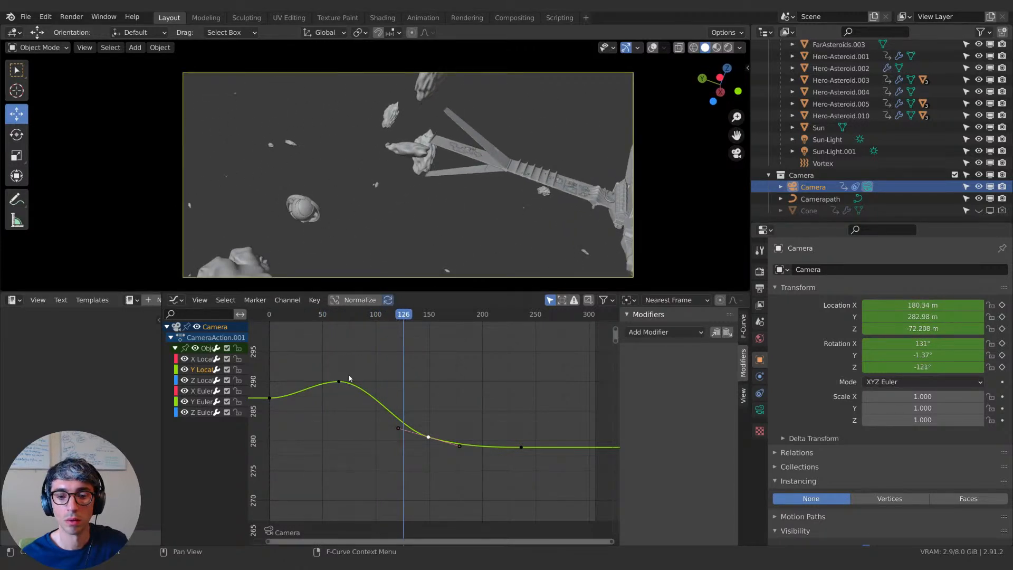
Step: Stretch the outgoing handle of the Y Location key near frame 65 up to about frame 140, and play back the move
click(369, 382)
key(g)
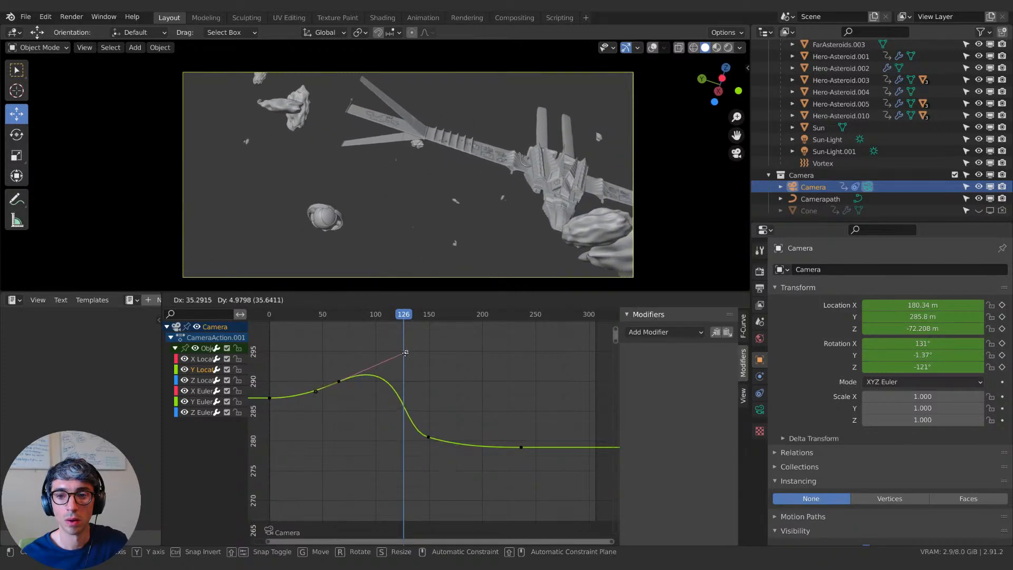
click(418, 339)
drag(404, 315, 328, 315)
key(space)
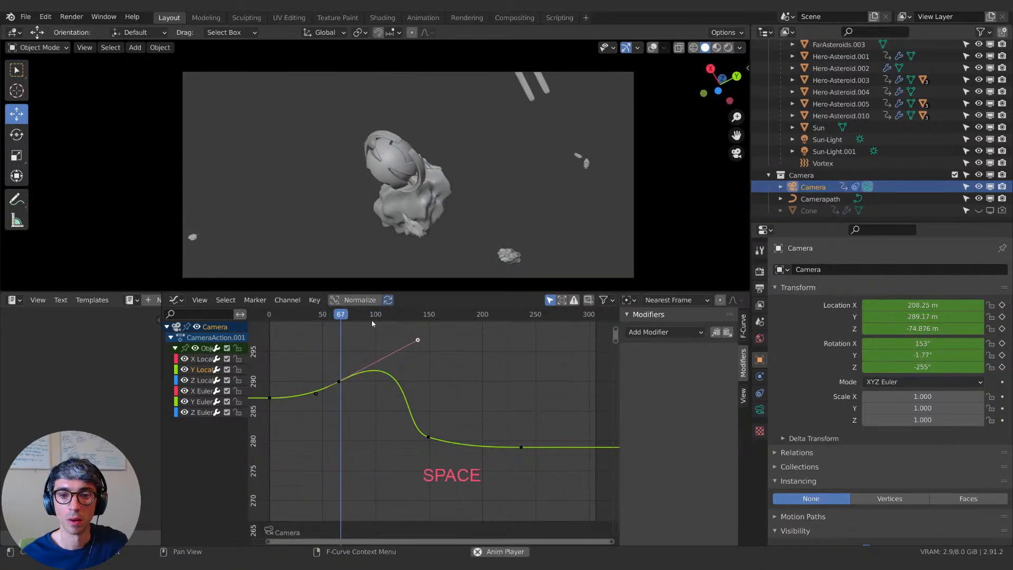
key(space)
Step: Shorten the outgoing handle of the key near frame 65 to about frame 98, and play back the camera move
key(g)
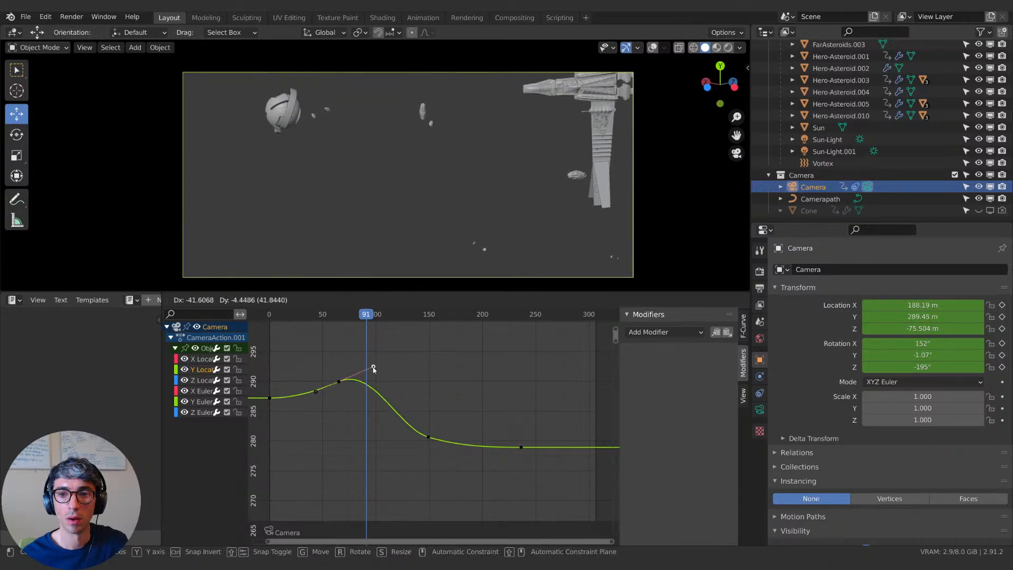
click(373, 369)
drag(366, 315, 312, 315)
key(space)
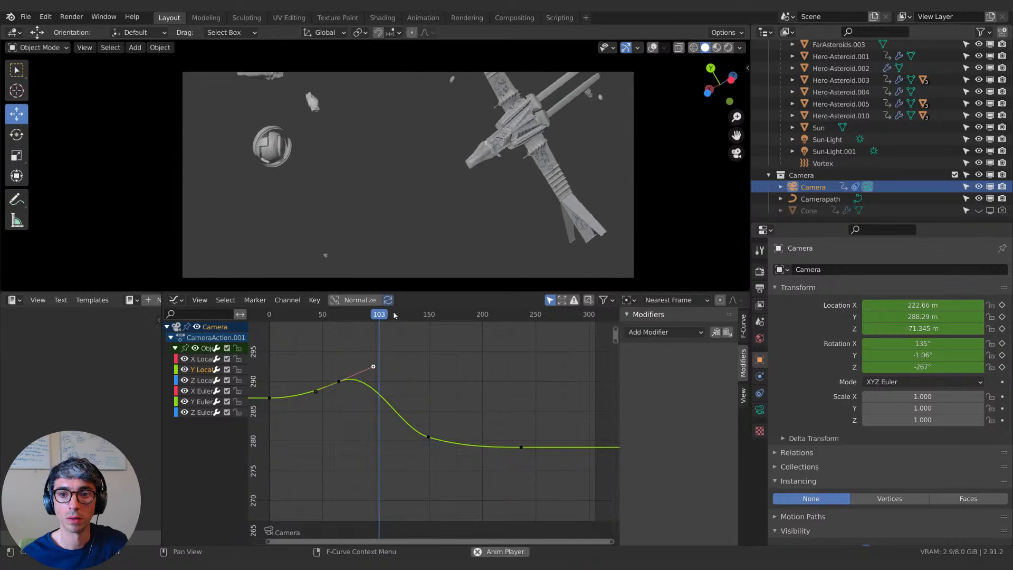
key(space)
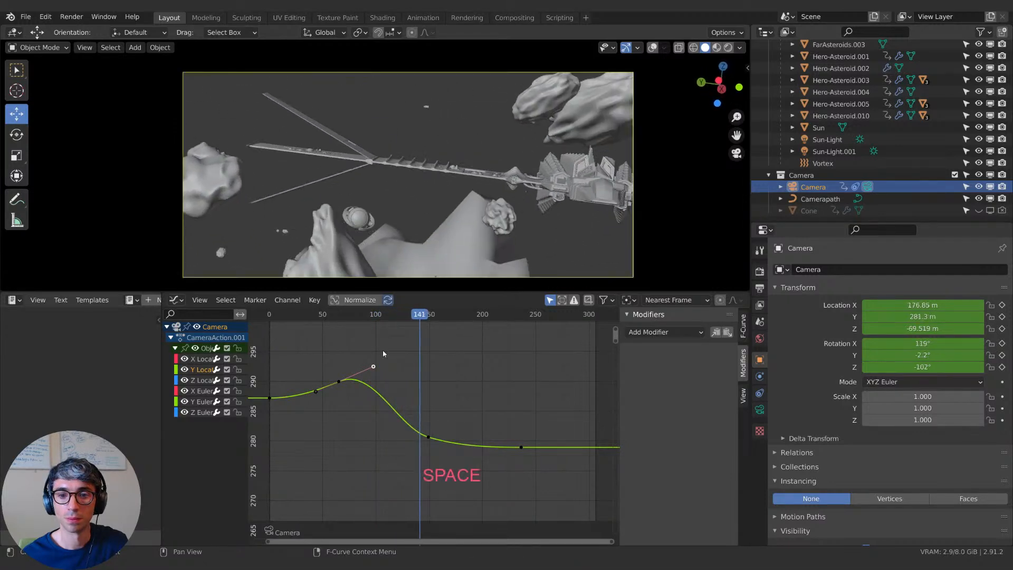
Step: Pull the incoming handle of the Y Location key near frame 150 up to a steep slope and play back the shot
key(g)
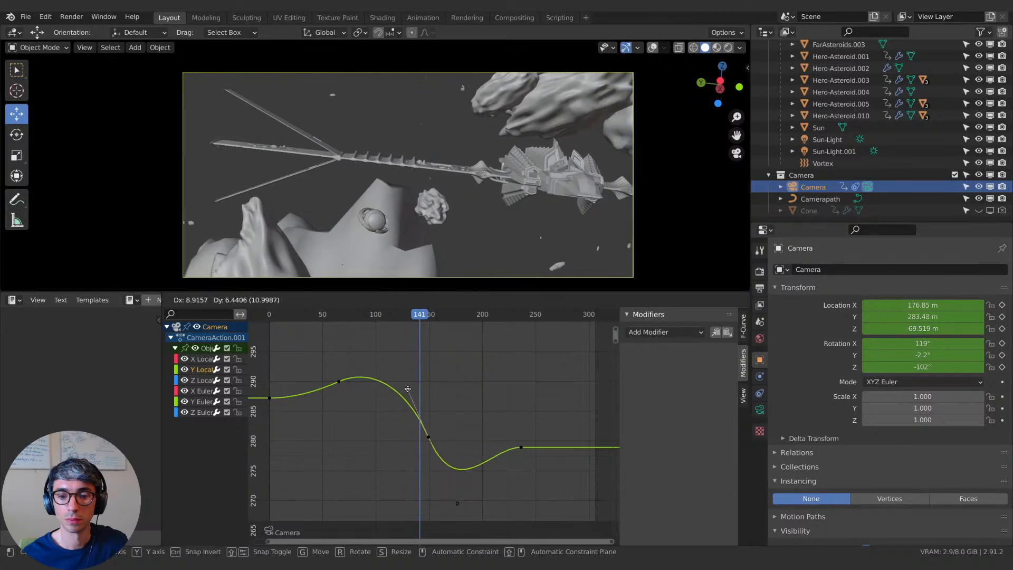
click(409, 384)
key(space)
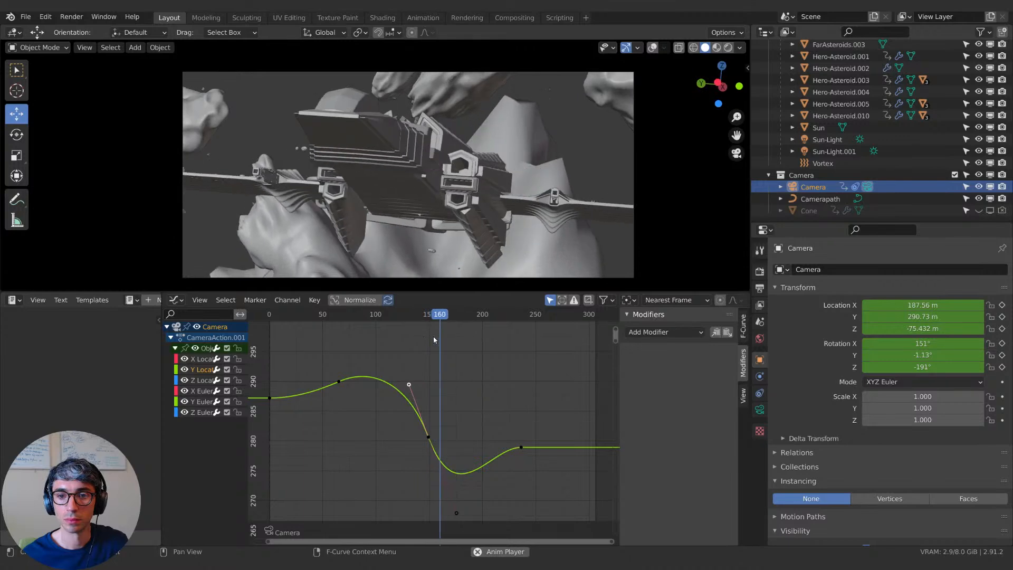
key(space)
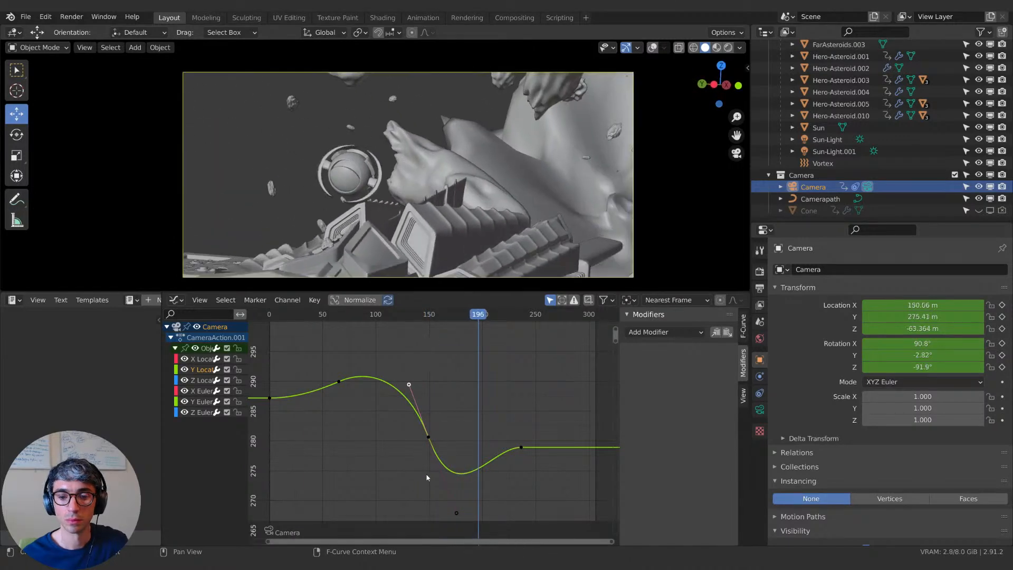
Step: Raise the outgoing handle of the key near frame 150 to a gentle slope ending around frame 190, and play back the move
key(g)
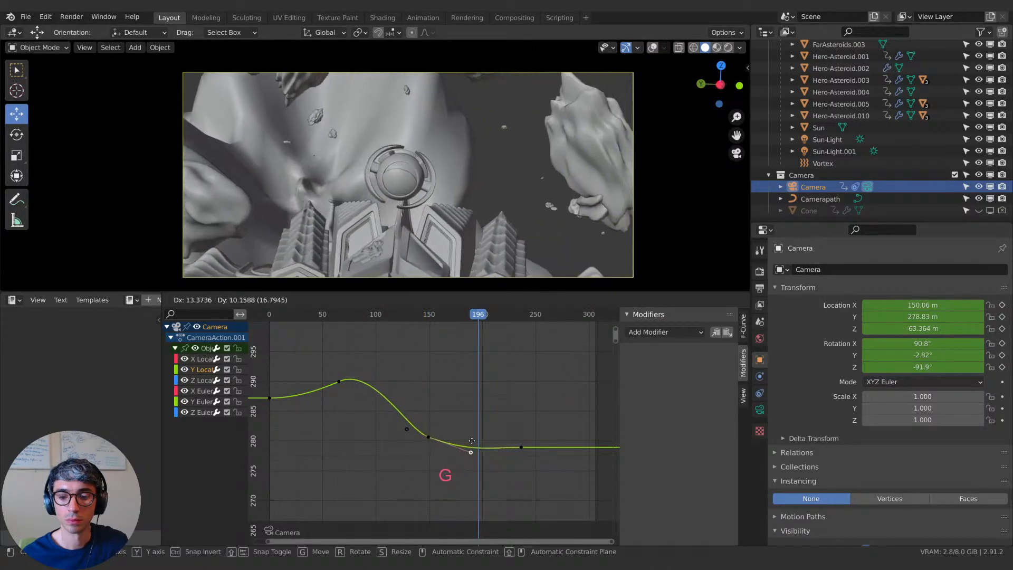
click(479, 414)
drag(480, 319, 367, 317)
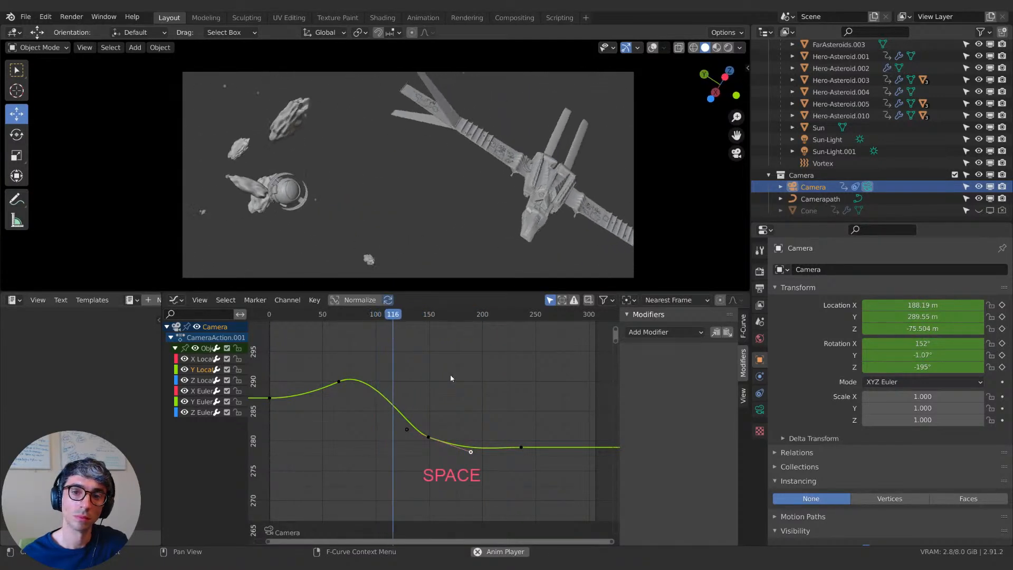
key(space)
Step: Raise the Y Location key near frame 150 vertically to about 282
click(429, 438)
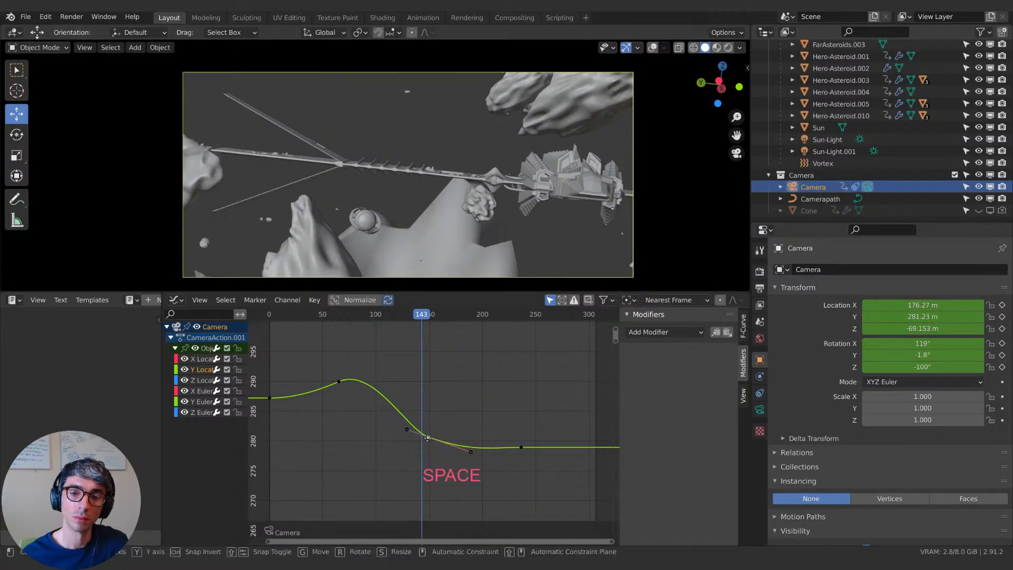
key(g)
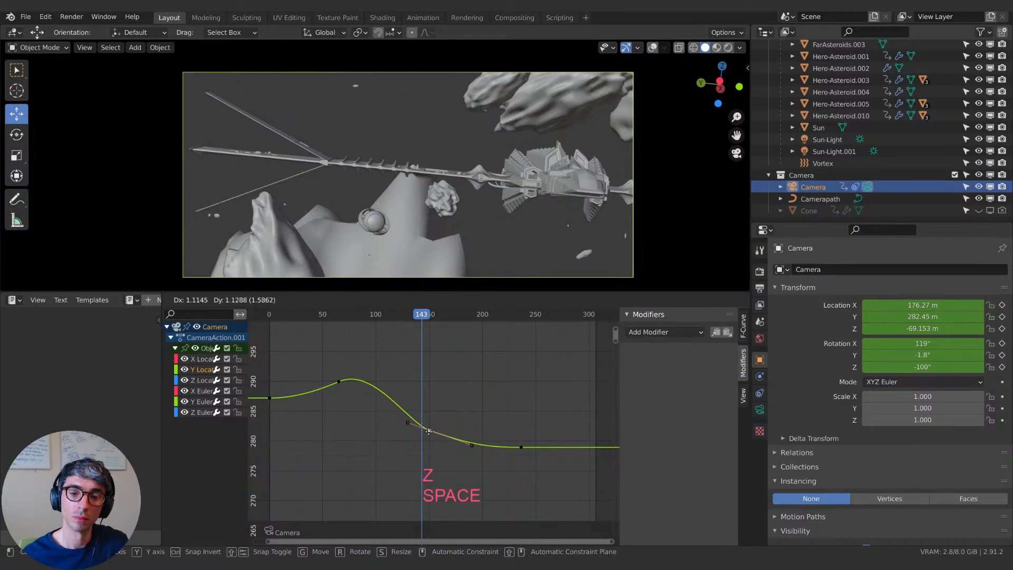
key(x)
key(Escape)
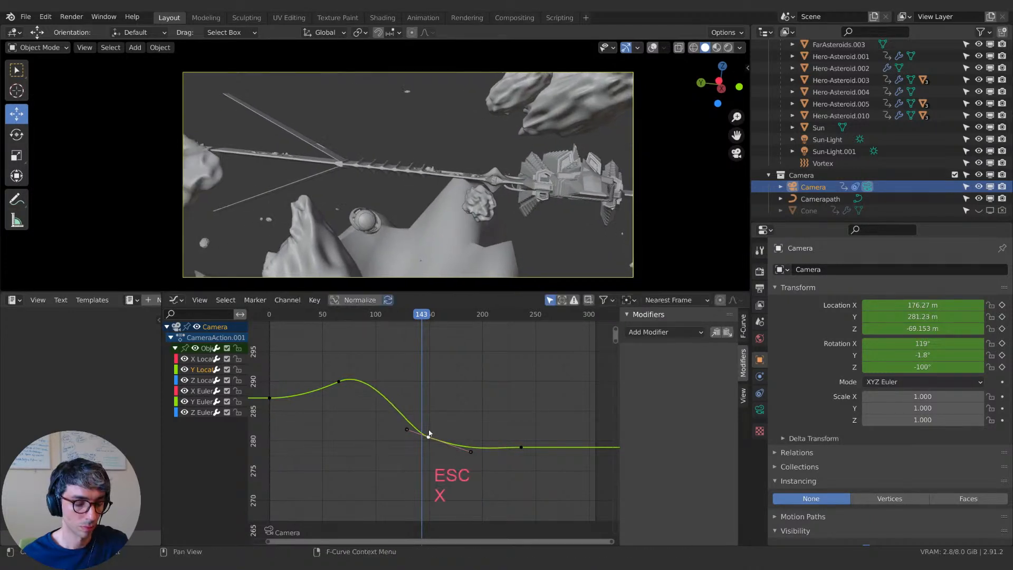
key(y)
click(429, 420)
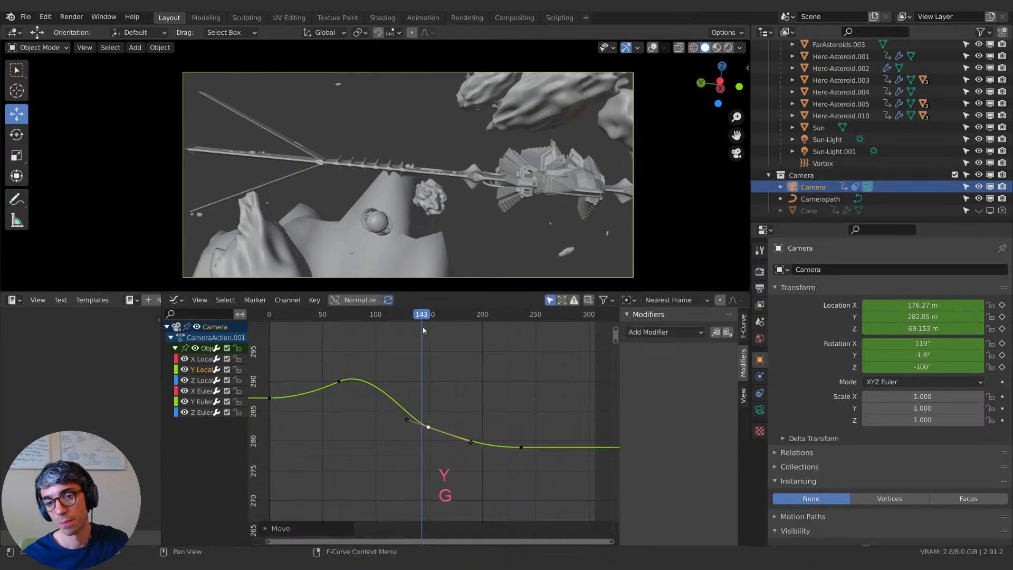
Step: Raise the Y Location key near frame 150 vertically to about 285 and play back the camera move
click(405, 314)
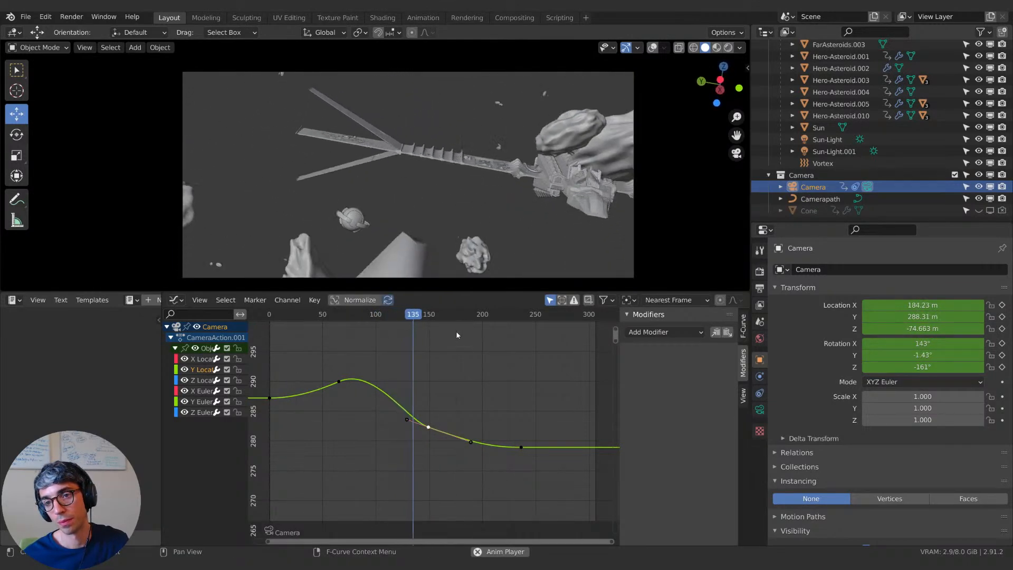
key(space)
key(g)
key(y)
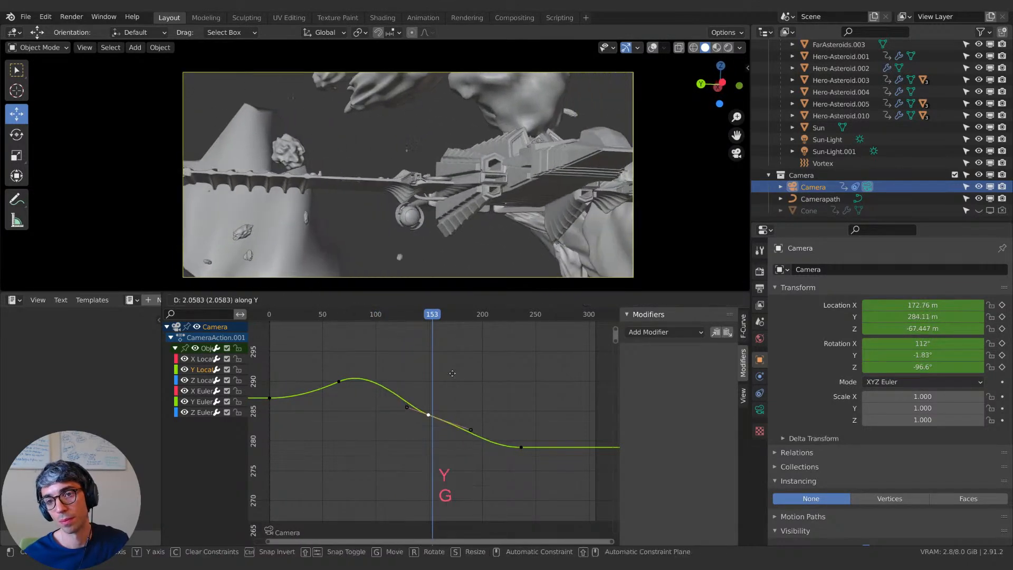
click(431, 317)
drag(432, 318, 393, 318)
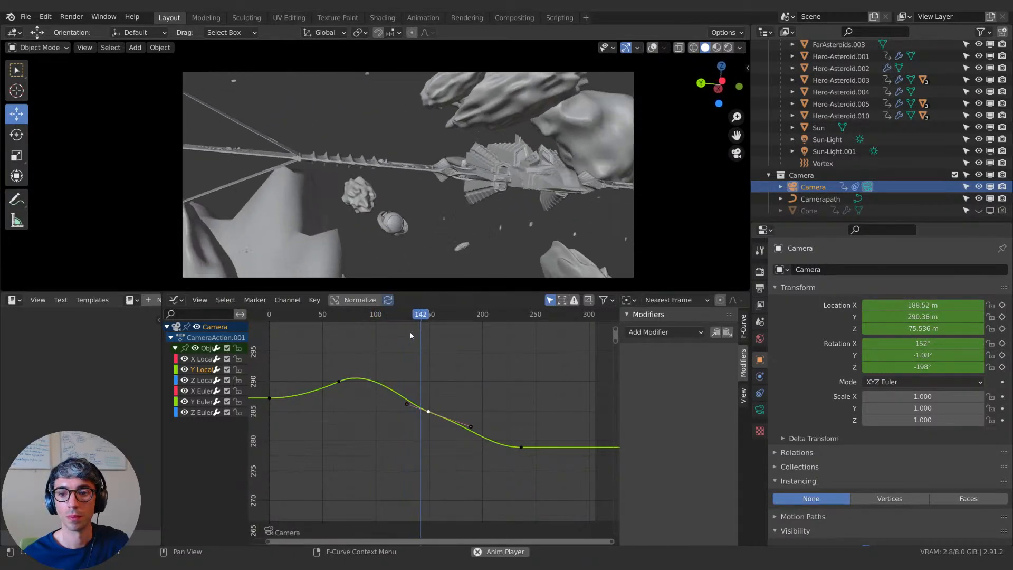
key(space)
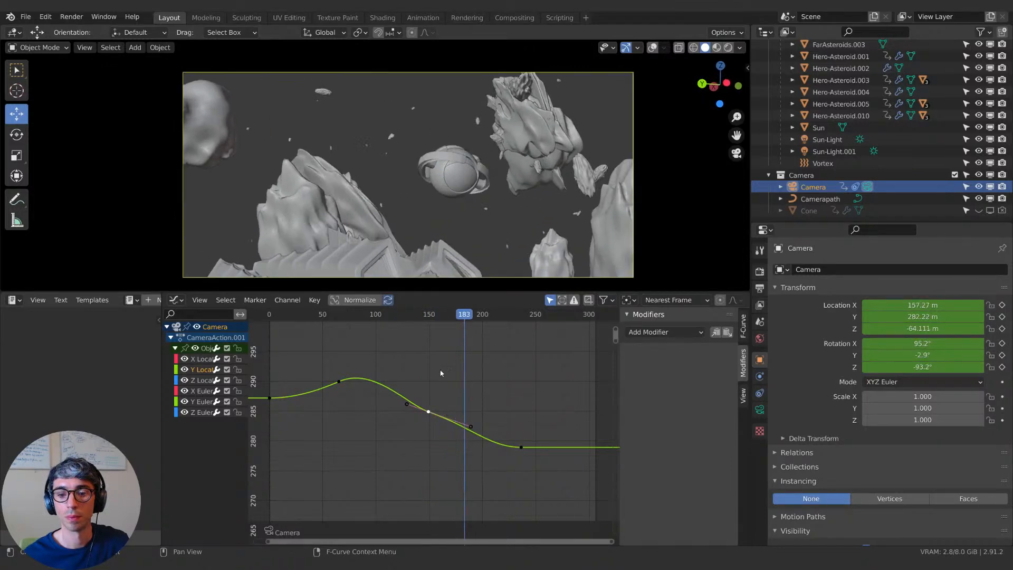
Step: Rotate the handles of the Y Location key near frame 150 to a steeper downward slope and play back
key(r)
click(464, 417)
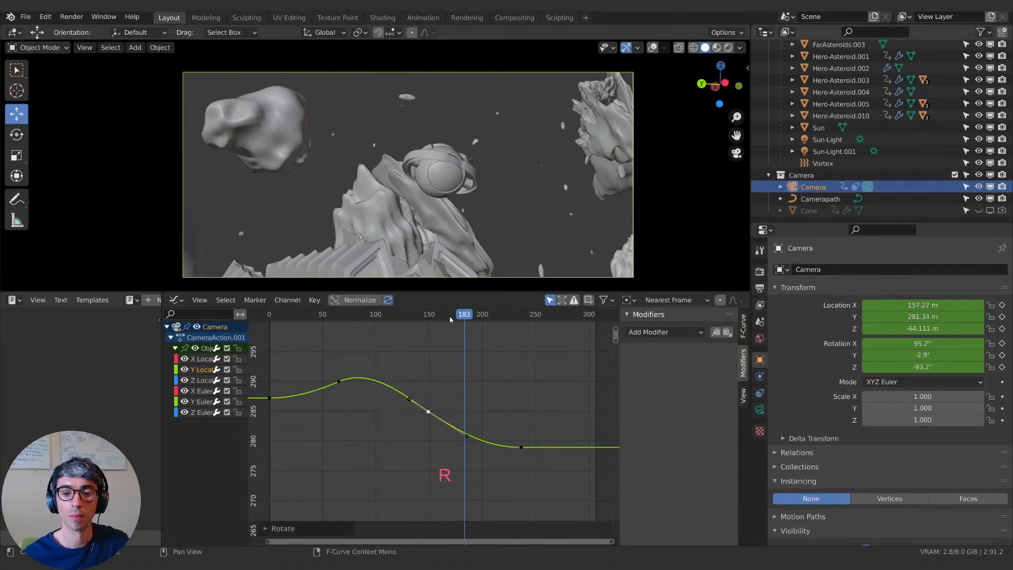
click(359, 315)
key(space)
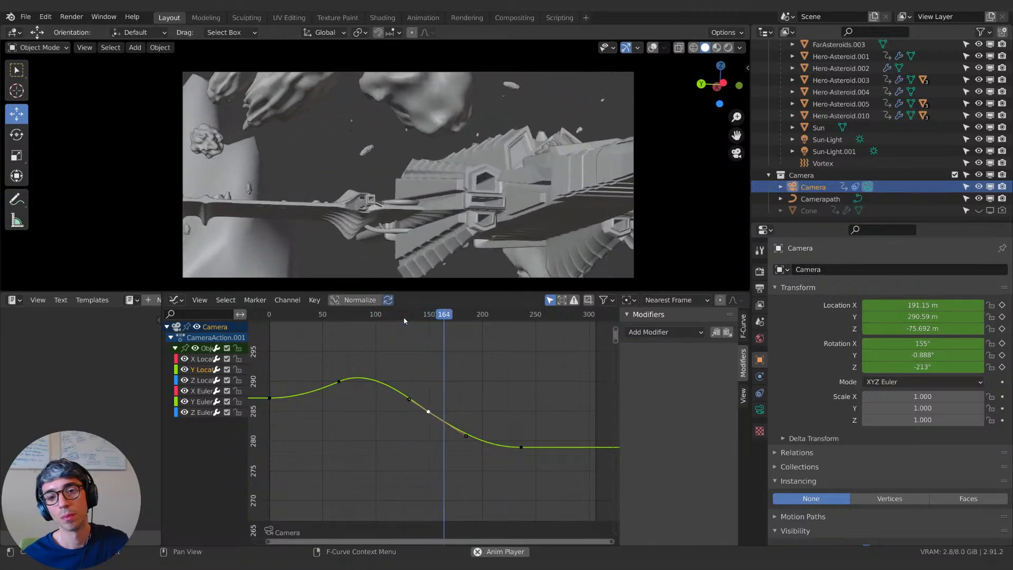
key(space)
Step: Lower the Y Location key near frame 150 to about 280, flatten its handles, and play back the move
key(g)
key(y)
click(432, 402)
key(r)
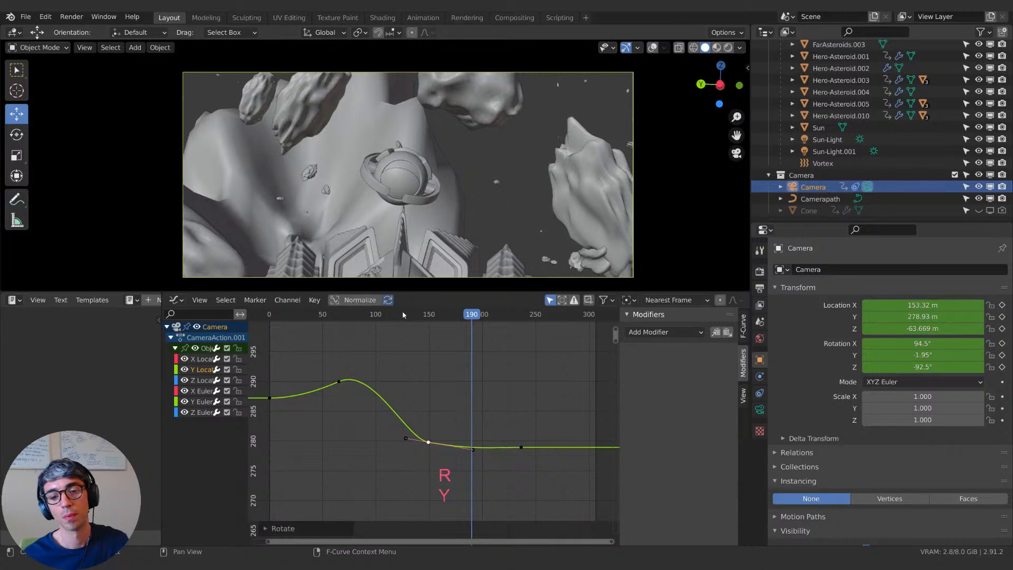
key(space)
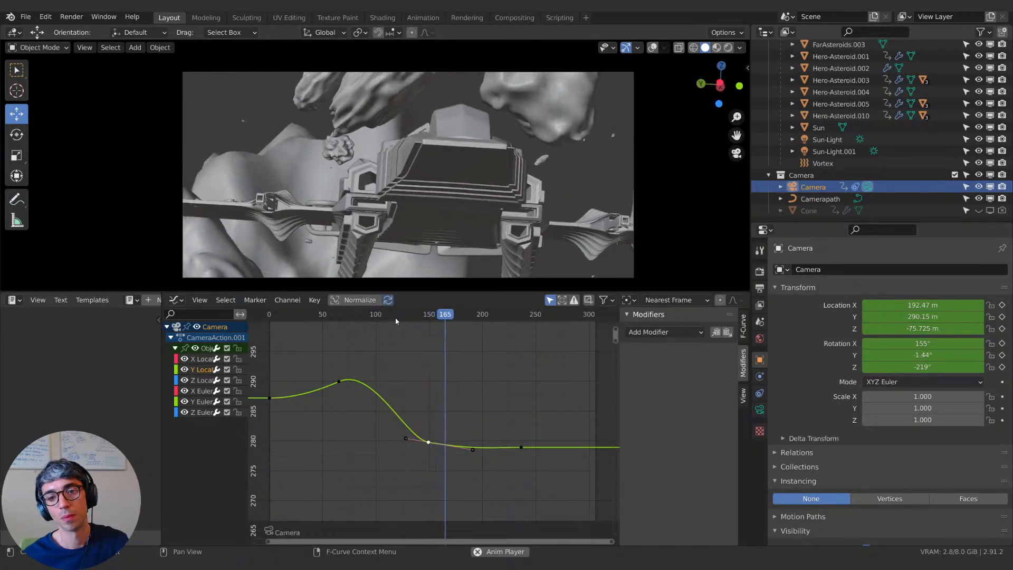
key(space)
Step: Raise the Y Location key near frame 150 to about 281.5 and tilt its handles to a moderate downward slope
key(g)
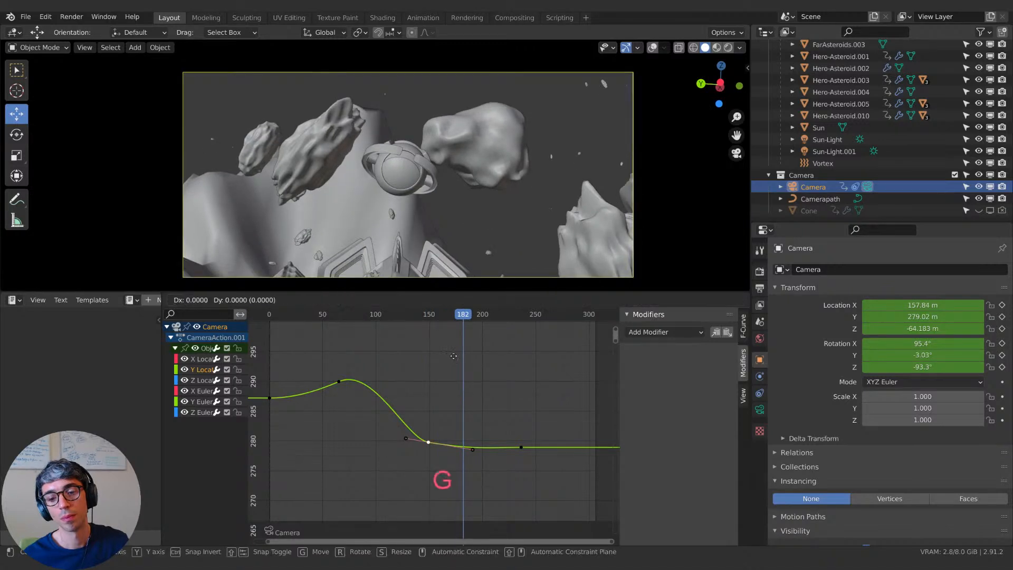
key(y)
click(454, 357)
key(r)
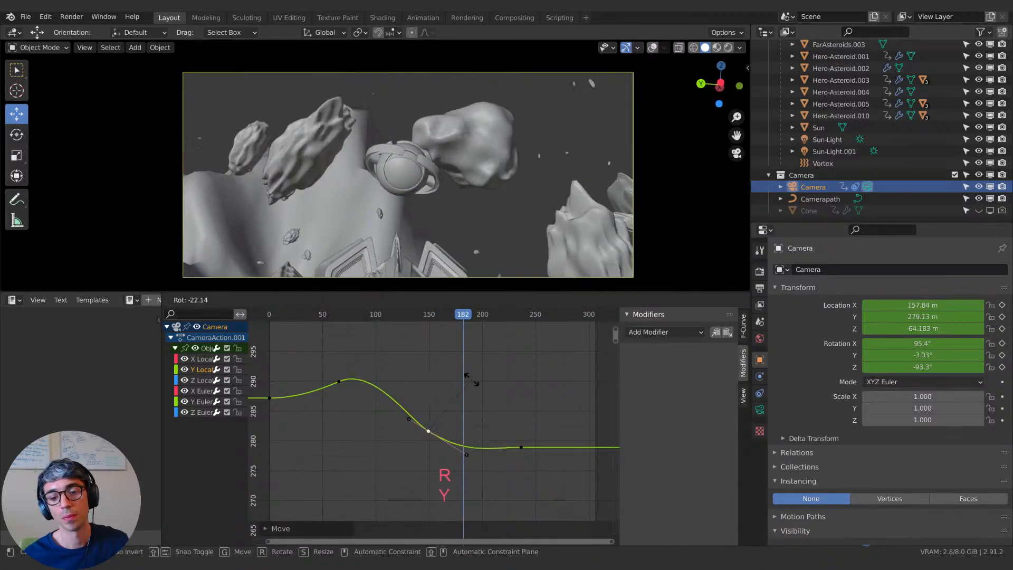
click(360, 314)
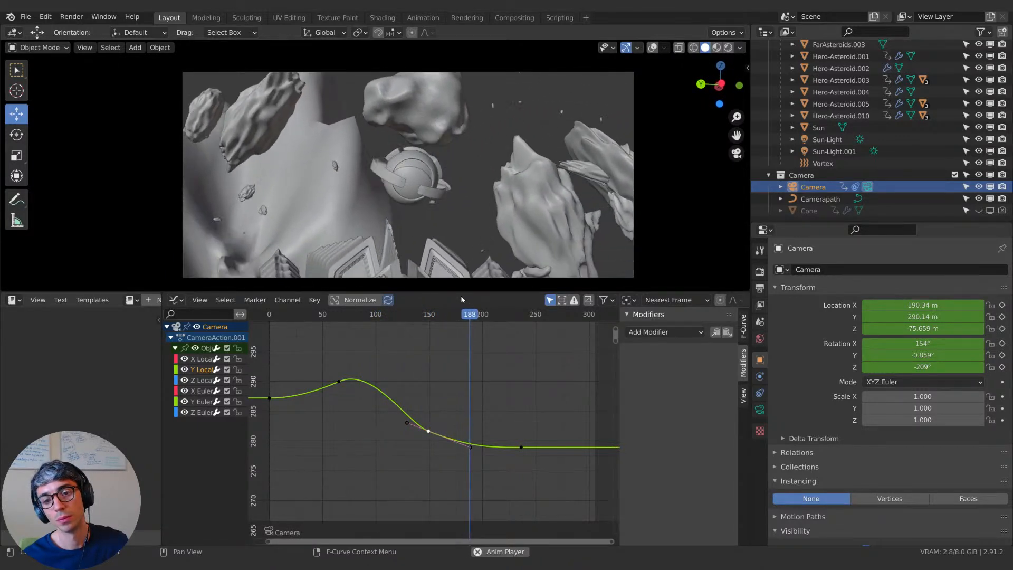
key(space)
Step: Play back the shot from frame 0 and scrub through the opening frames
drag(422, 314, 265, 318)
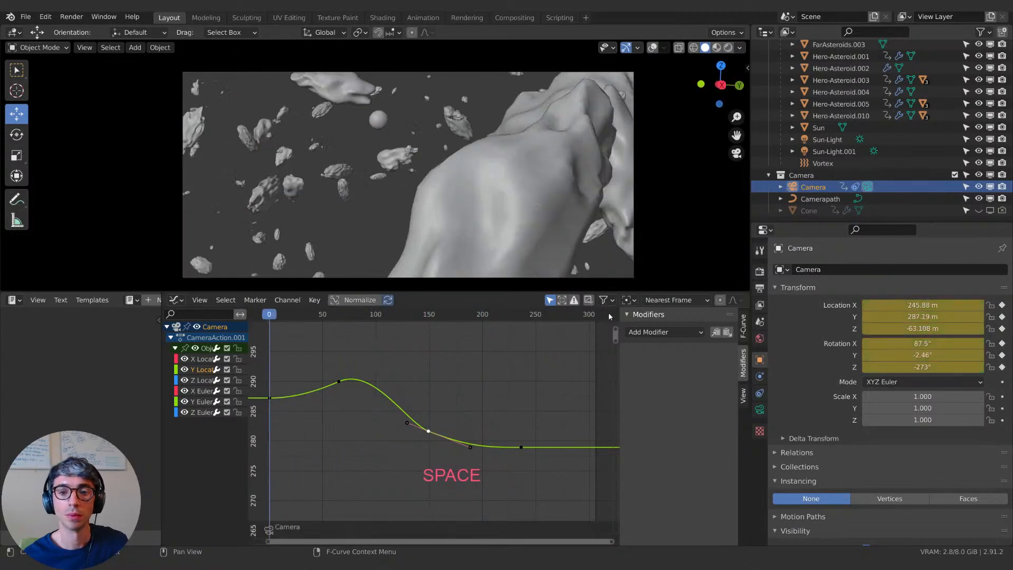
key(space)
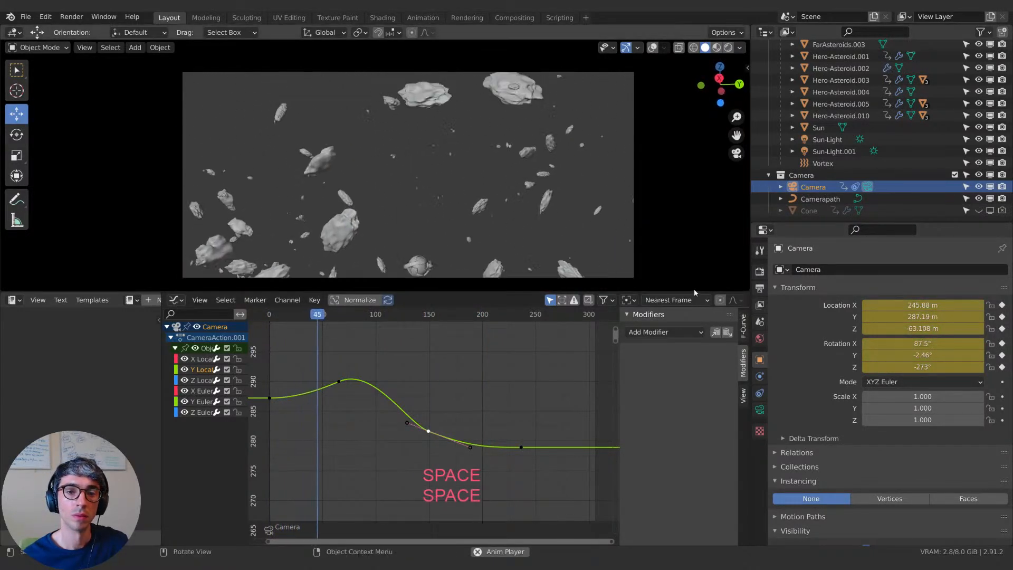
key(space)
drag(314, 312, 276, 316)
Step: Select the camera's Z Location key at frame 0 and raise it vertically to about -59.1 m
middle_drag(319, 344, 420, 356)
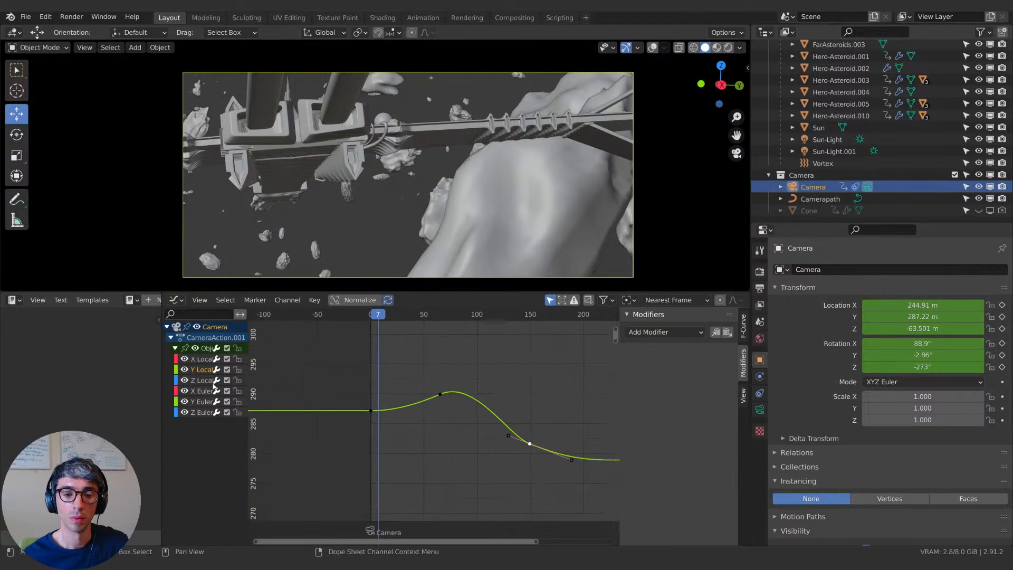
middle_drag(383, 405, 452, 442)
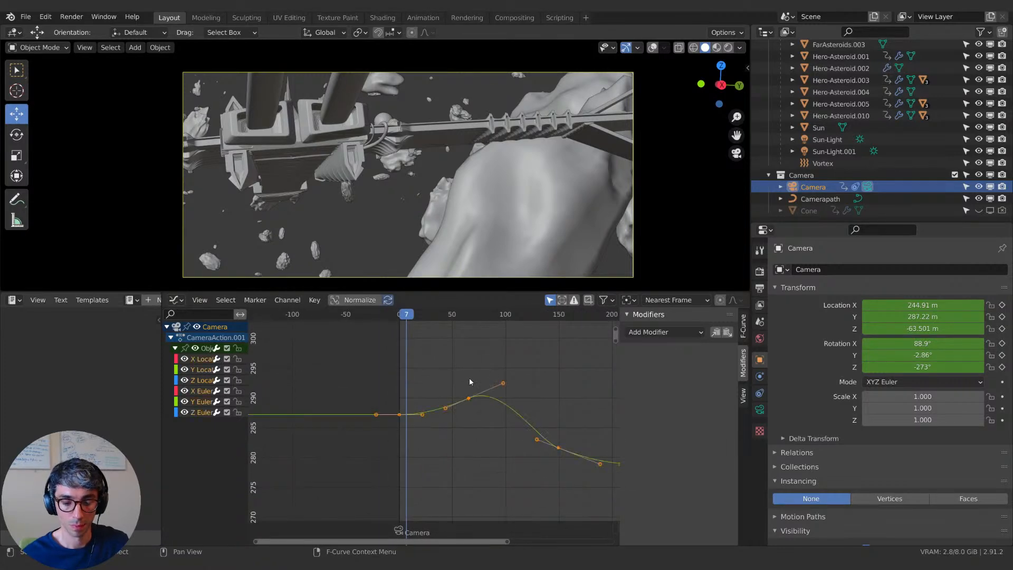
key(Home)
middle_drag(416, 405, 438, 452)
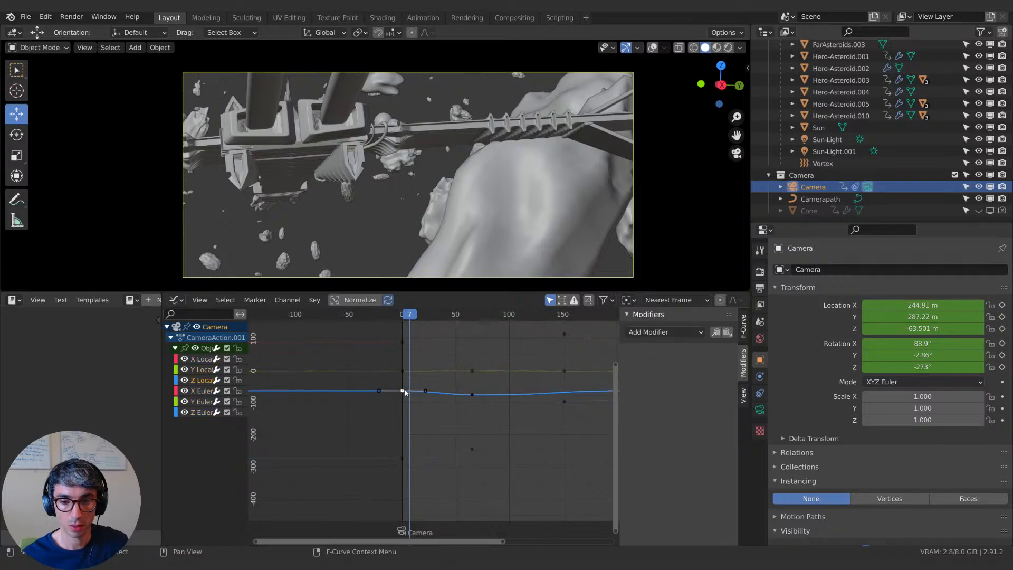
key(KP_Decimal)
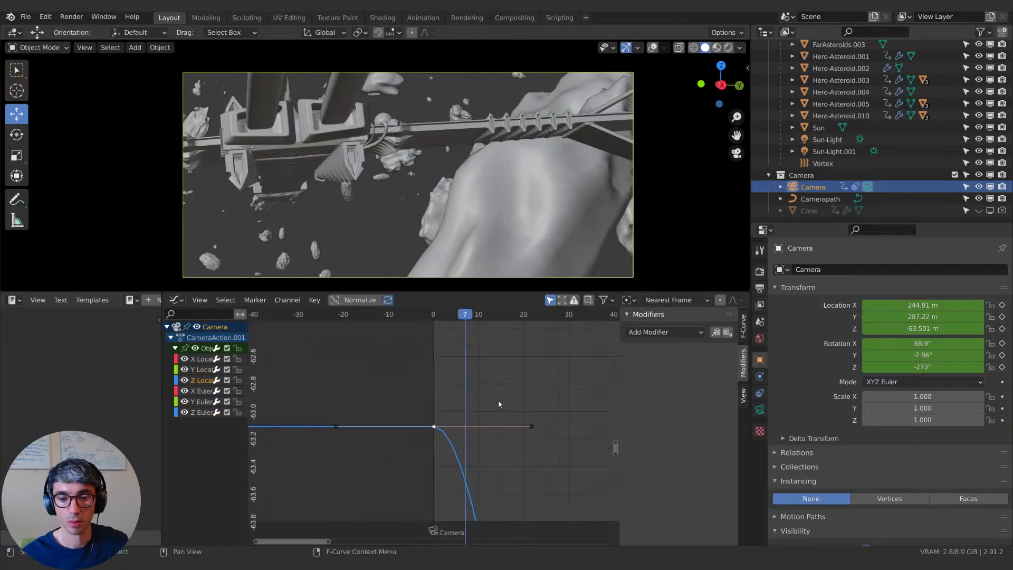
shift+middle_drag(538, 410, 454, 407)
key(g)
key(x)
right_click(453, 401)
key(g)
key(y)
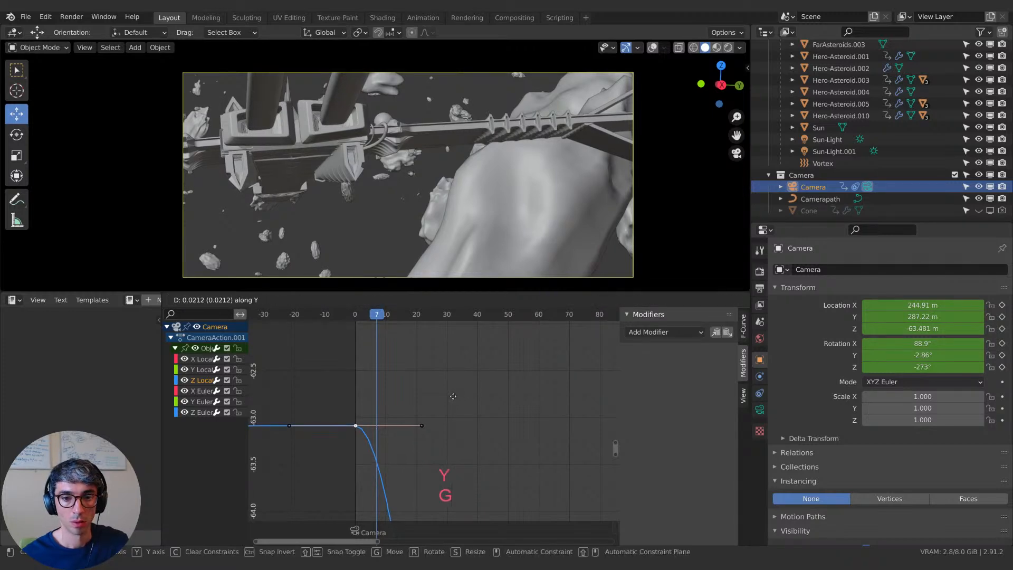
click(490, 490)
Step: Play back the shot to check the camera's new starting height, and return to frame 0
key(space)
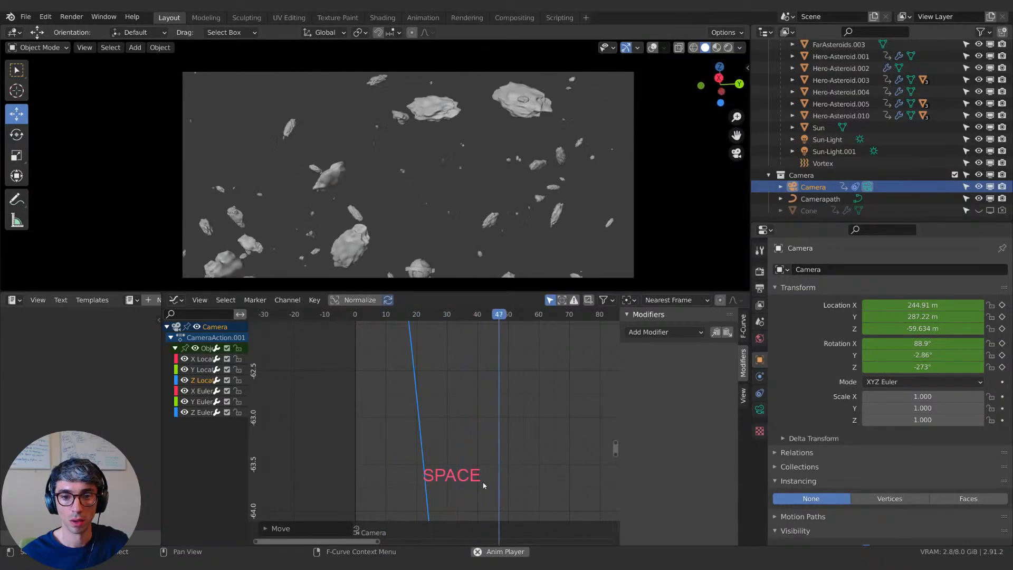
key(space)
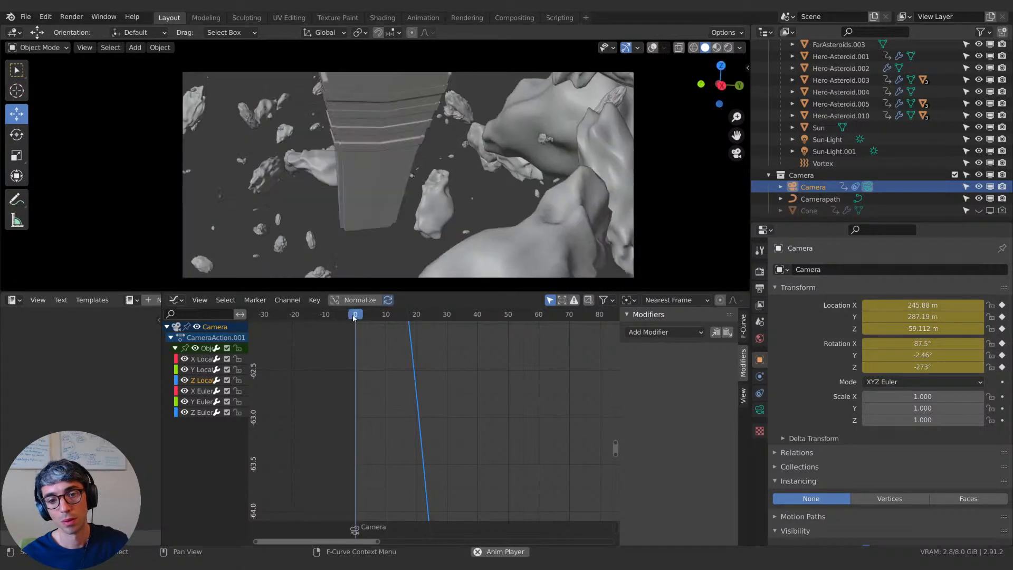
key(space)
click(355, 316)
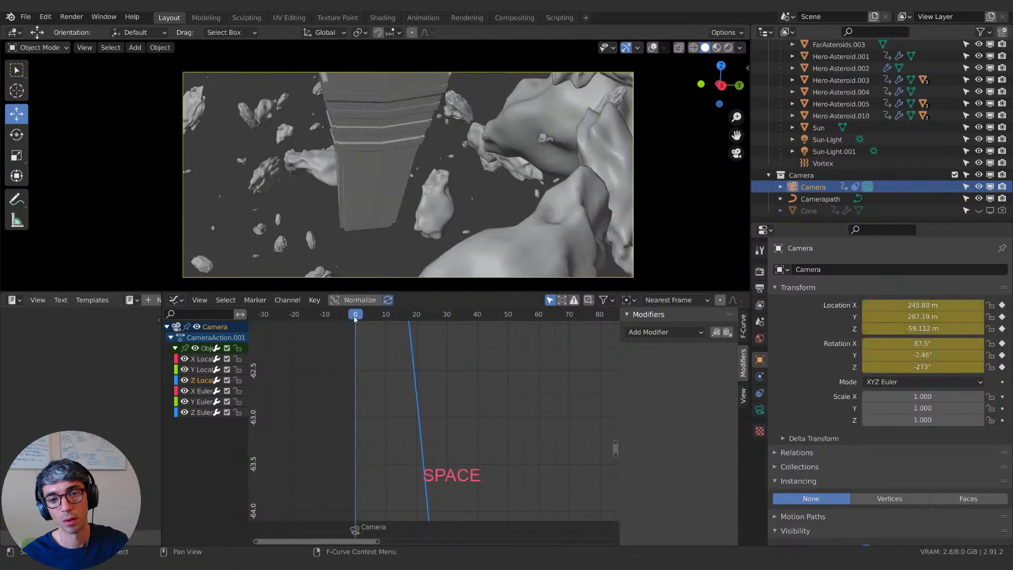
Step: Try the Z Location key at frame 0 higher, then lower it to about -60.06 m and play back
key(y)
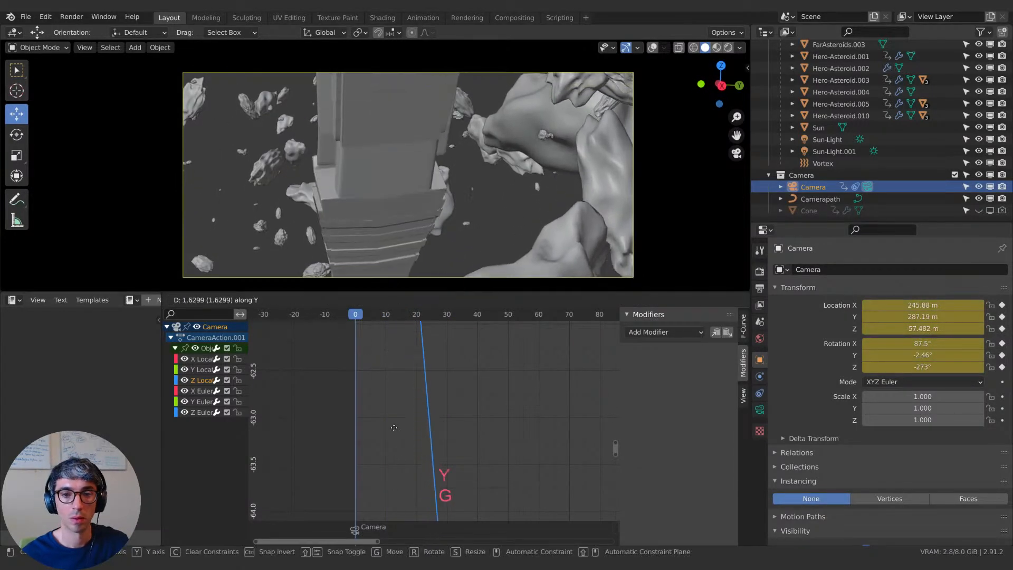
key(space)
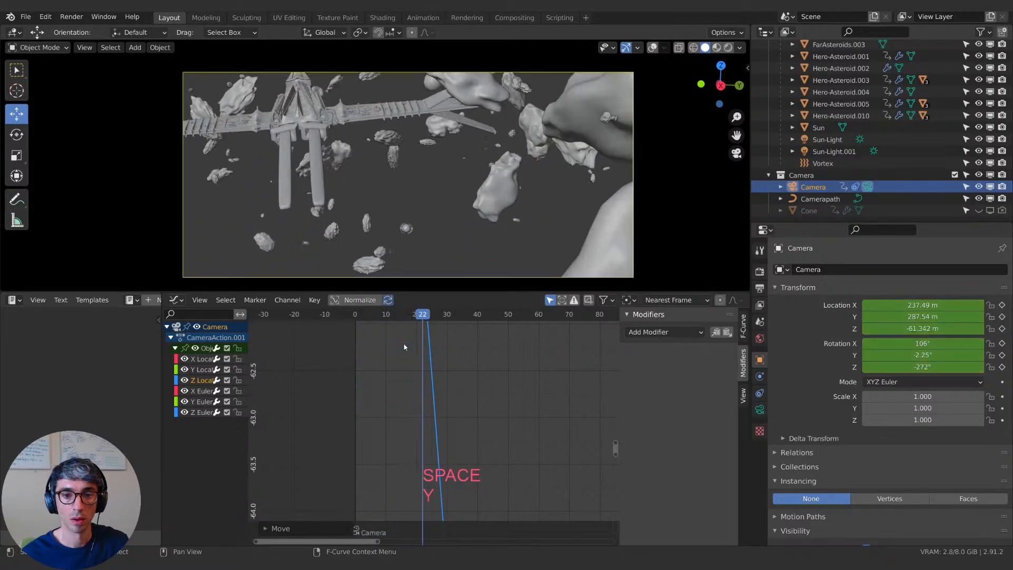
key(g)
key(y)
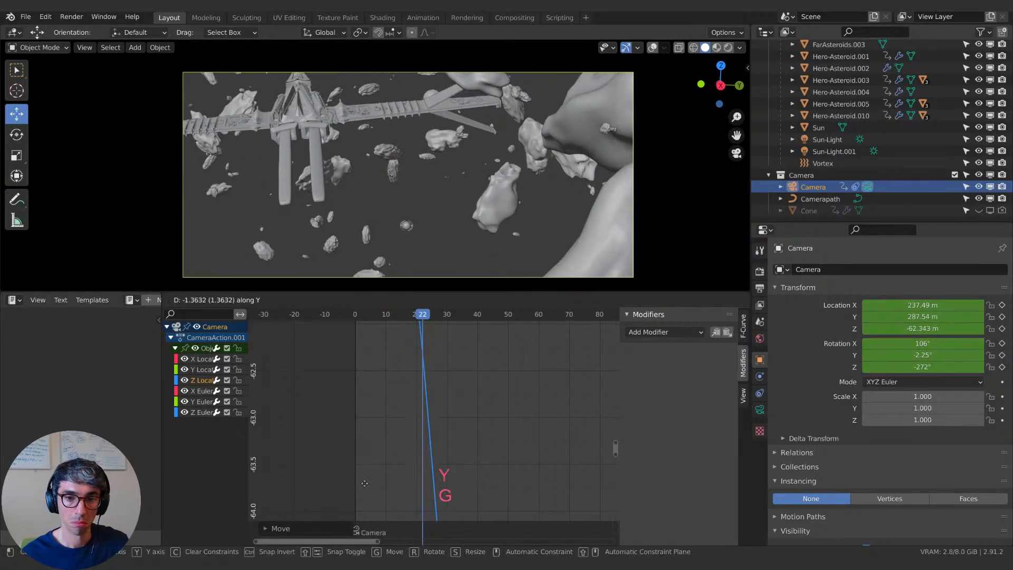
click(321, 451)
click(344, 318)
key(space)
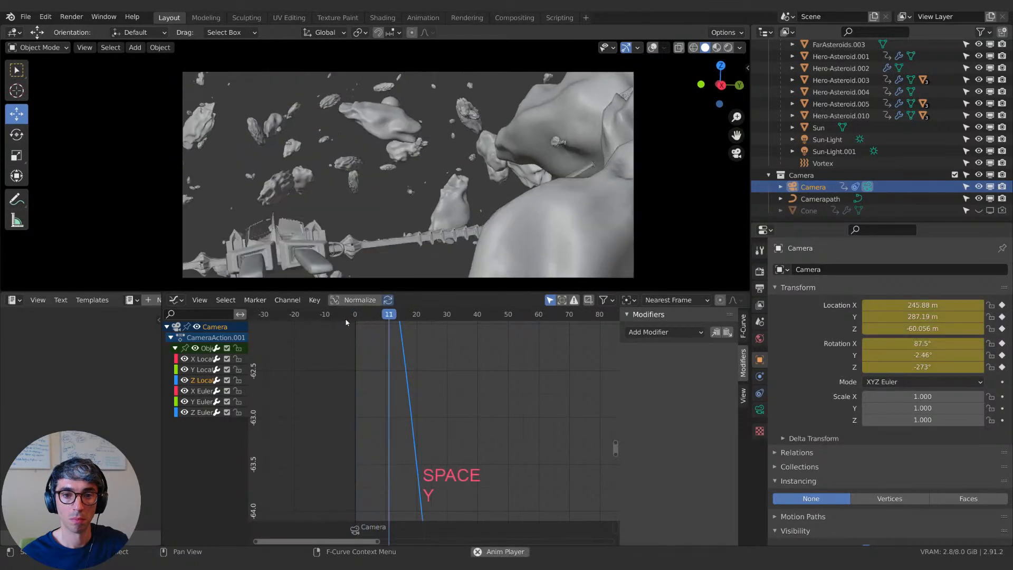
key(space)
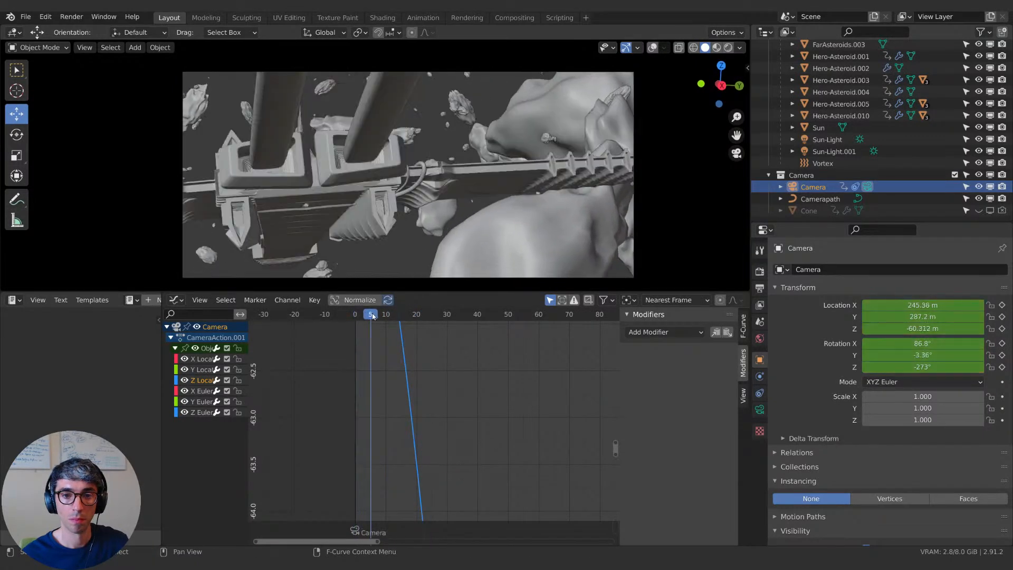
Step: Lower the Z Location key at frame 0 to about -61.76 m and play back the opening
drag(372, 315, 380, 316)
key(y)
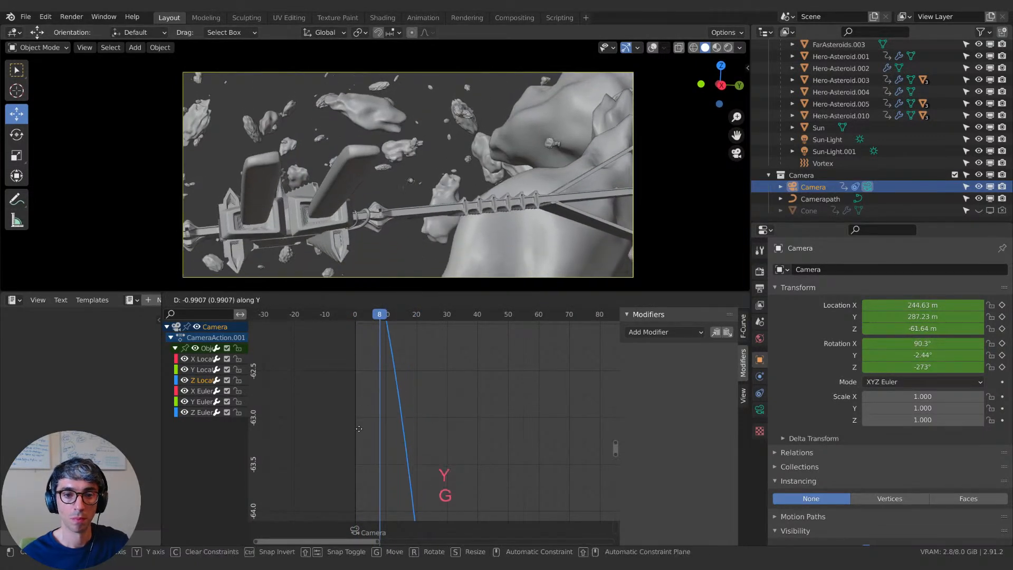
click(355, 488)
click(346, 317)
key(space)
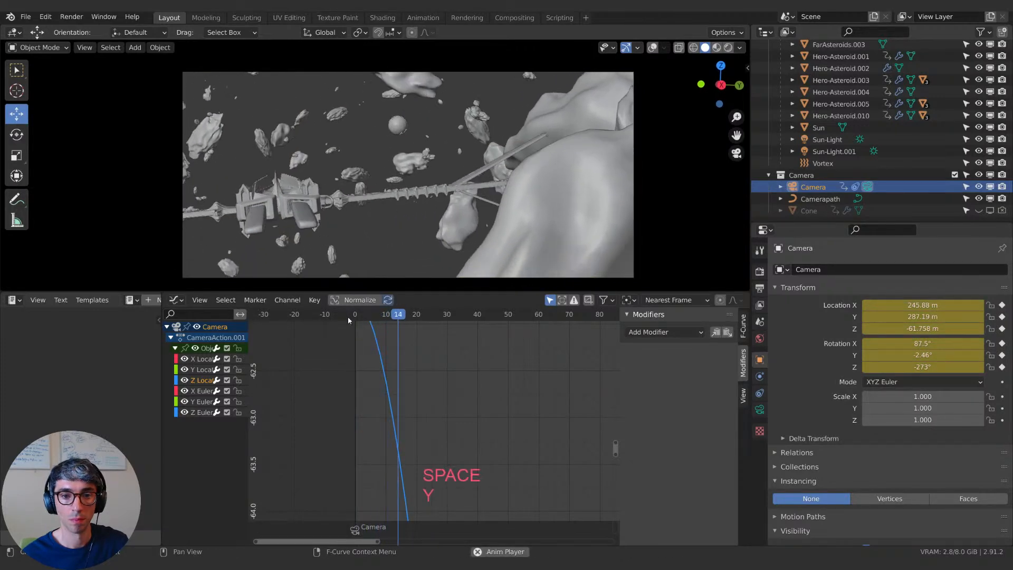
key(Escape)
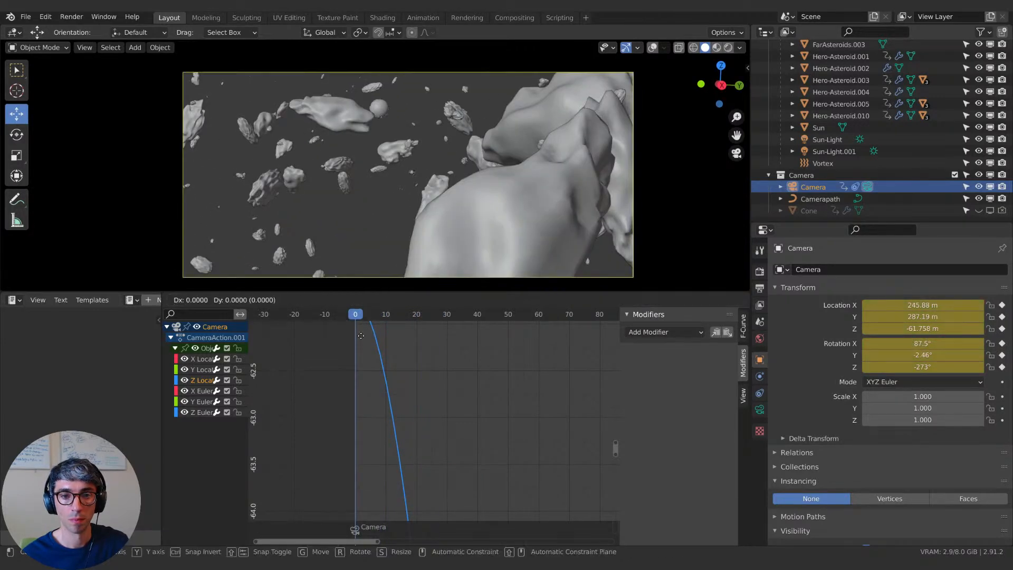
Step: Move the Z Location key at frame 0 down and back up to about -60.1 m, playing back the opening
key(y)
click(369, 484)
key(space)
key(g)
key(y)
click(354, 375)
click(354, 315)
key(space)
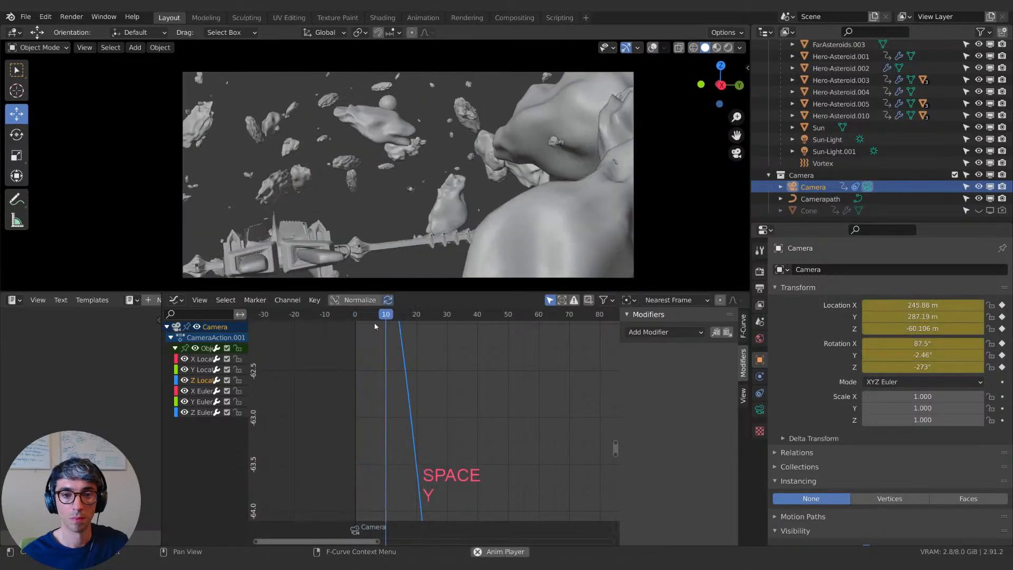
key(space)
Step: Raise the Z Location key at frame 0 to about -59.59 m and play back from the start
key(g)
key(y)
click(342, 315)
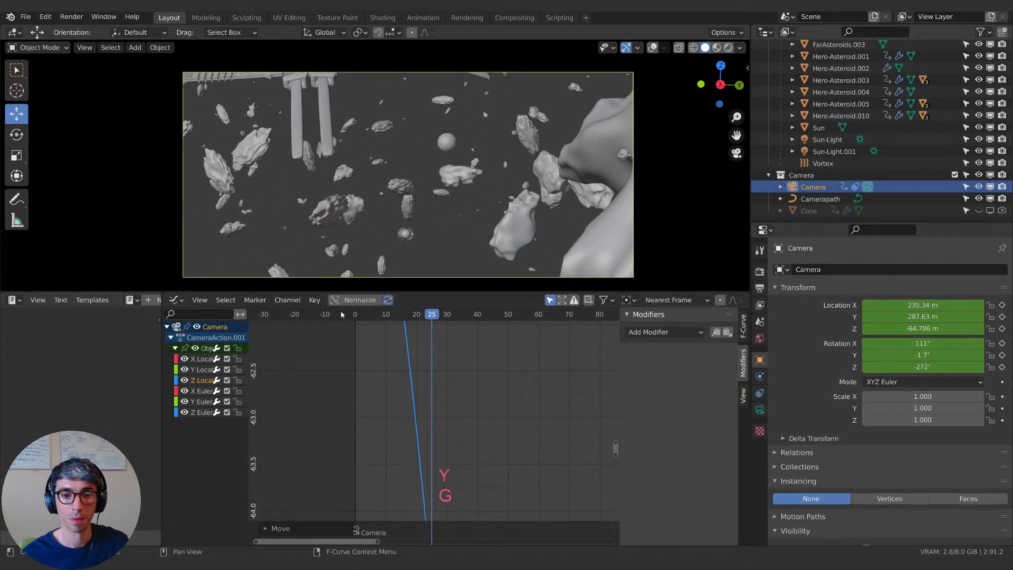
click(343, 316)
key(space)
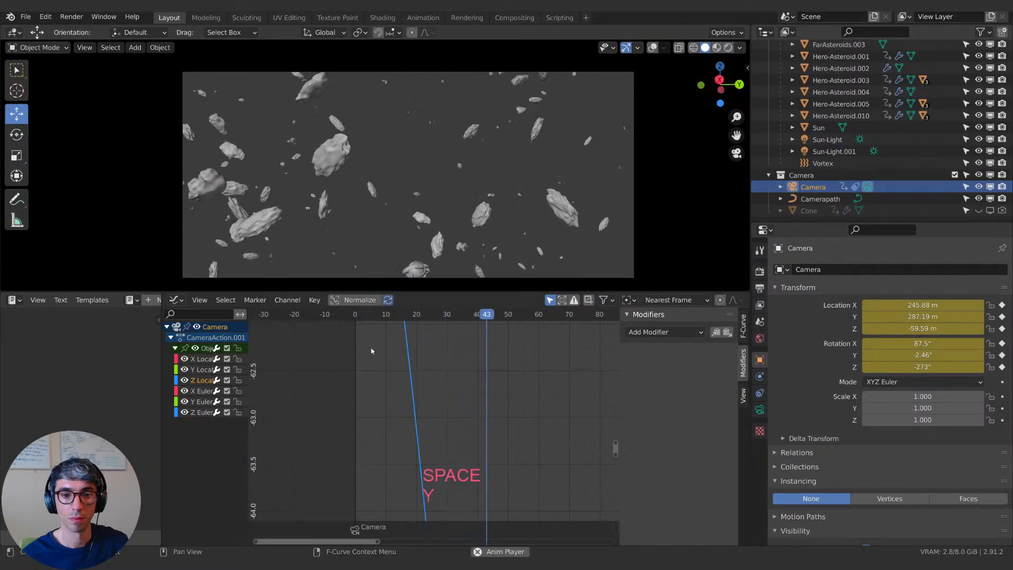
key(space)
Step: Raise the Z Location key at frame 0 to about -59.11 m and play back the shot
key(g)
key(y)
click(369, 328)
click(332, 317)
key(space)
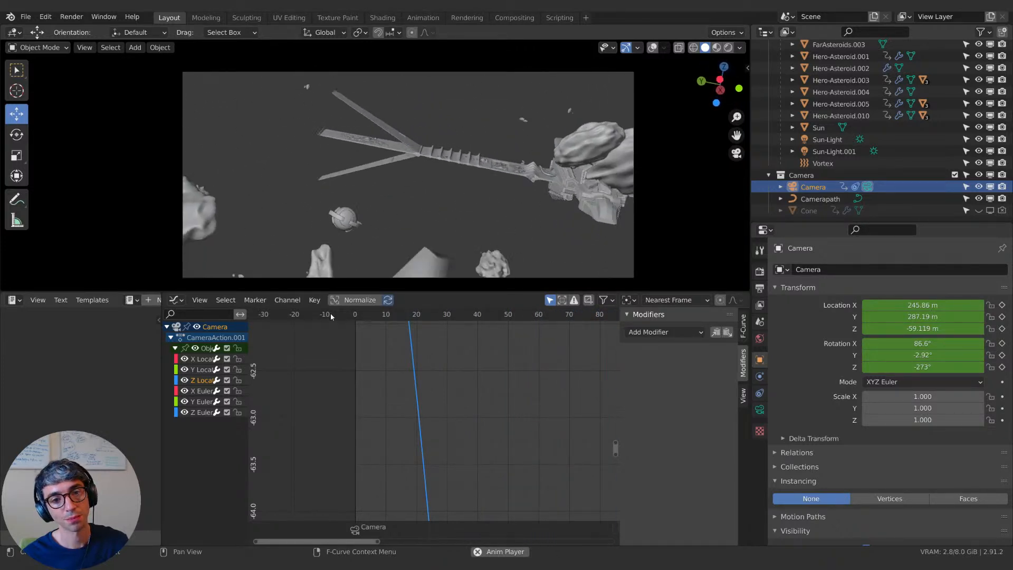
Step: Replay the whole shot from frame 0 to review the complete camera move
click(353, 315)
key(space)
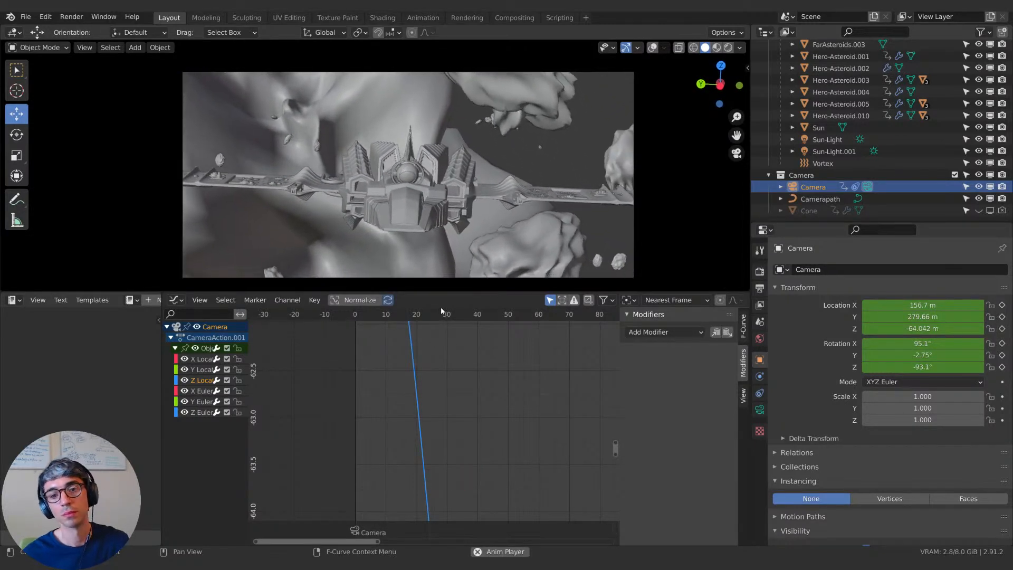
key(space)
click(357, 315)
key(space)
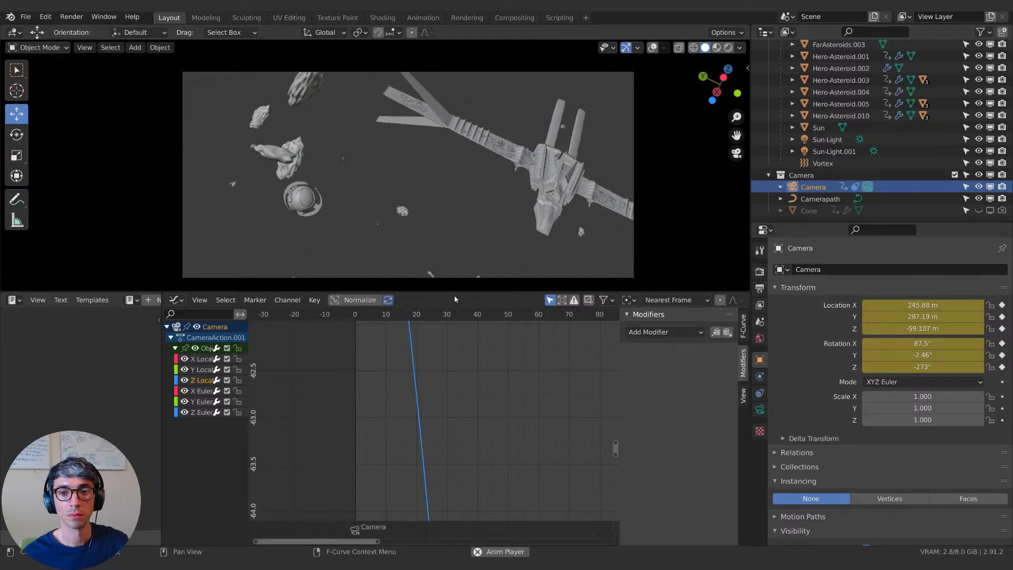
Step: Try to keyframe the Influence of the Noise modifier on the camera's Y Euler Rotation curve
key(space)
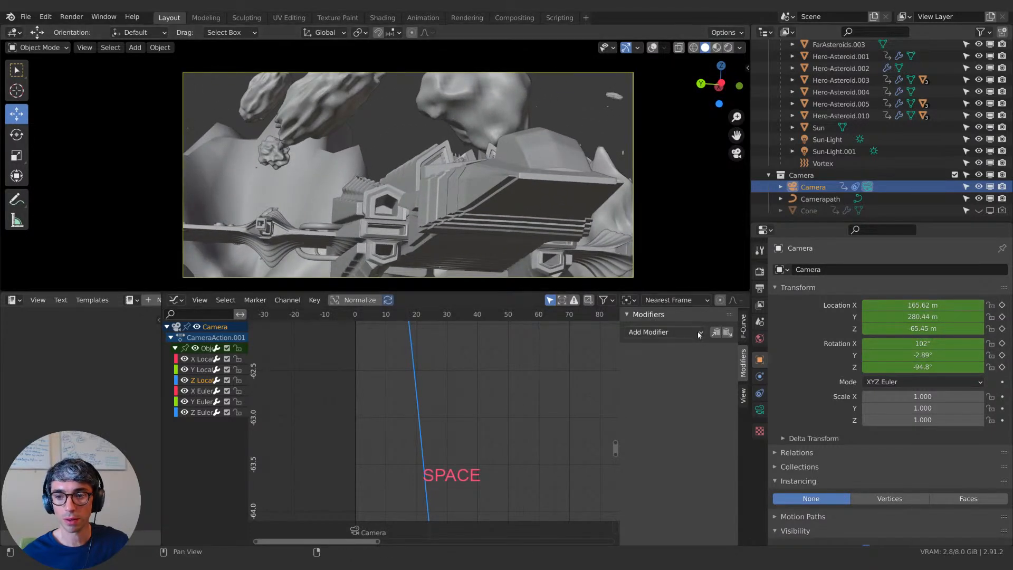
click(199, 391)
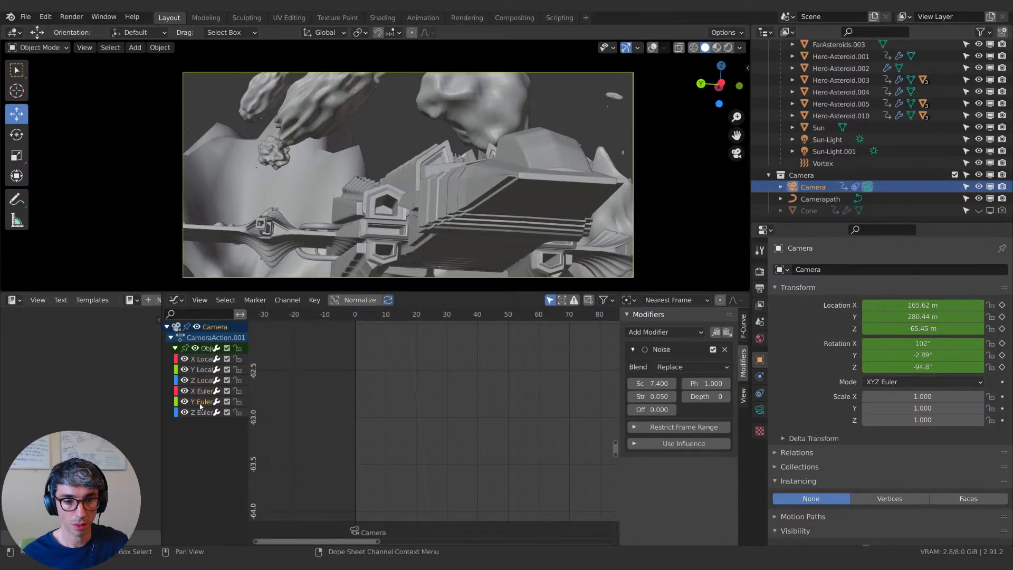
click(202, 412)
click(204, 402)
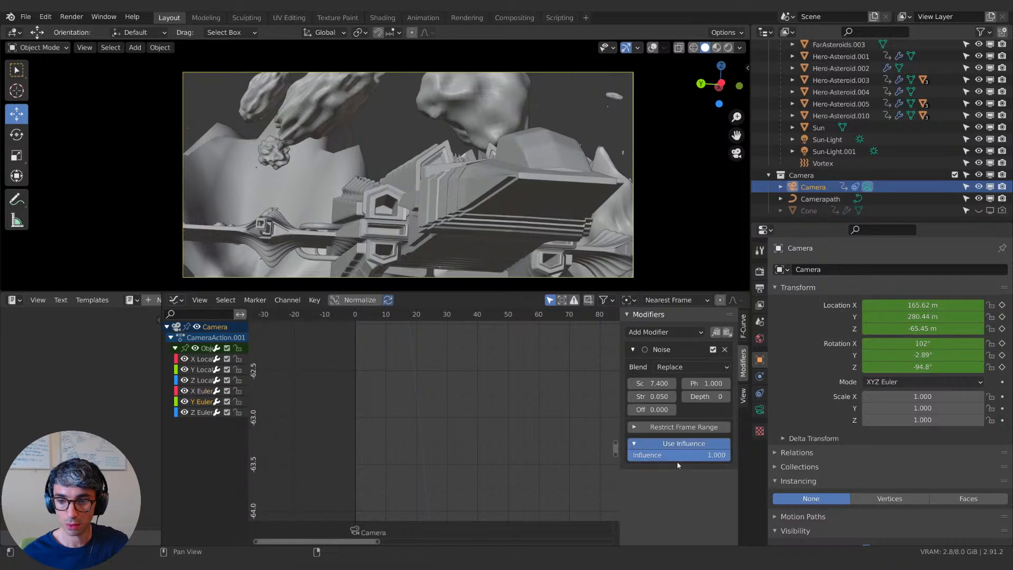
drag(693, 457, 728, 458)
key(i)
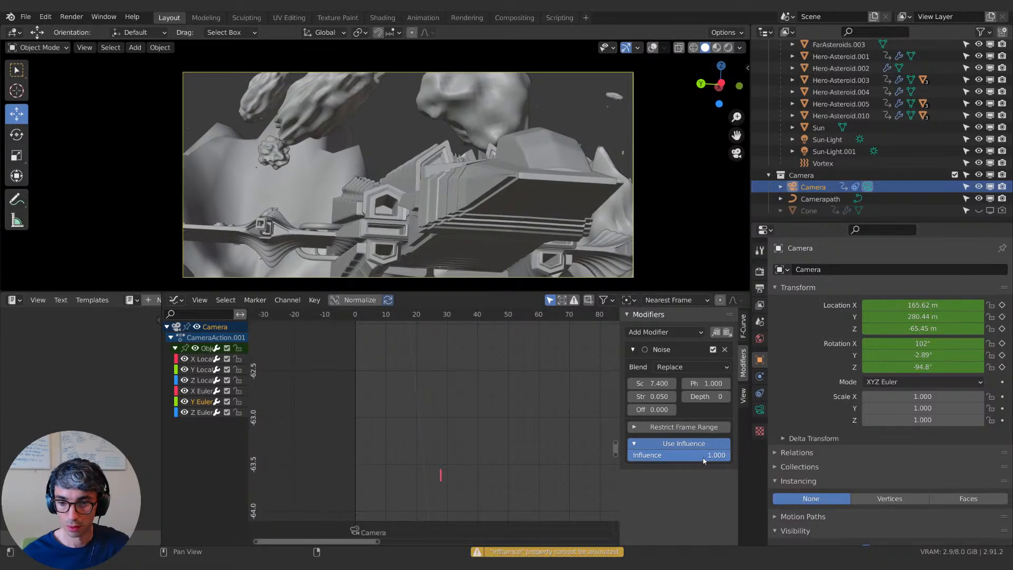
click(633, 446)
Step: Restrict the Y Euler Rotation curve's Noise modifier to a frame range ending at 175 with a blend-out of 24 frames
click(633, 428)
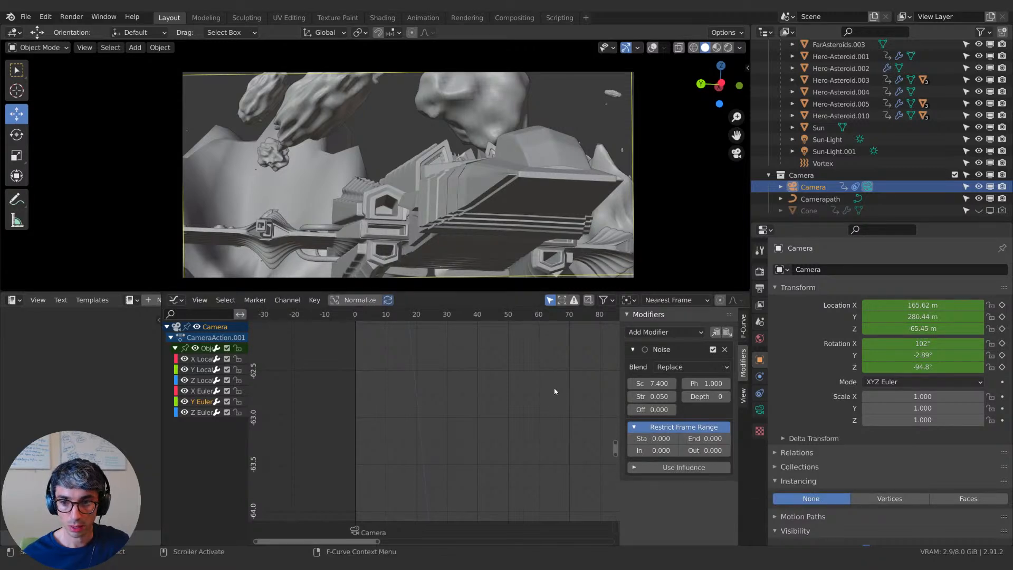
middle_drag(554, 392, 245, 428)
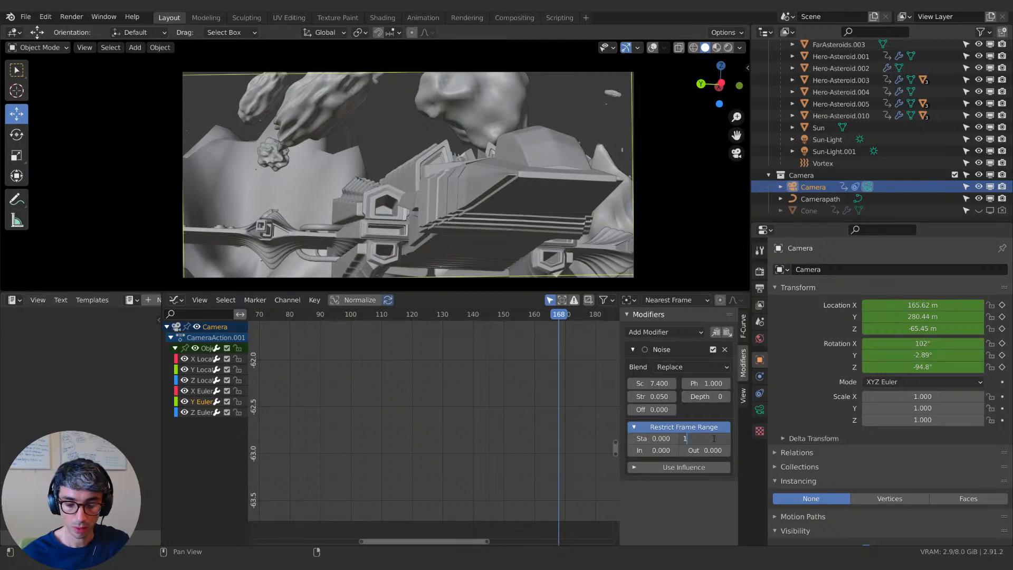
key(Return)
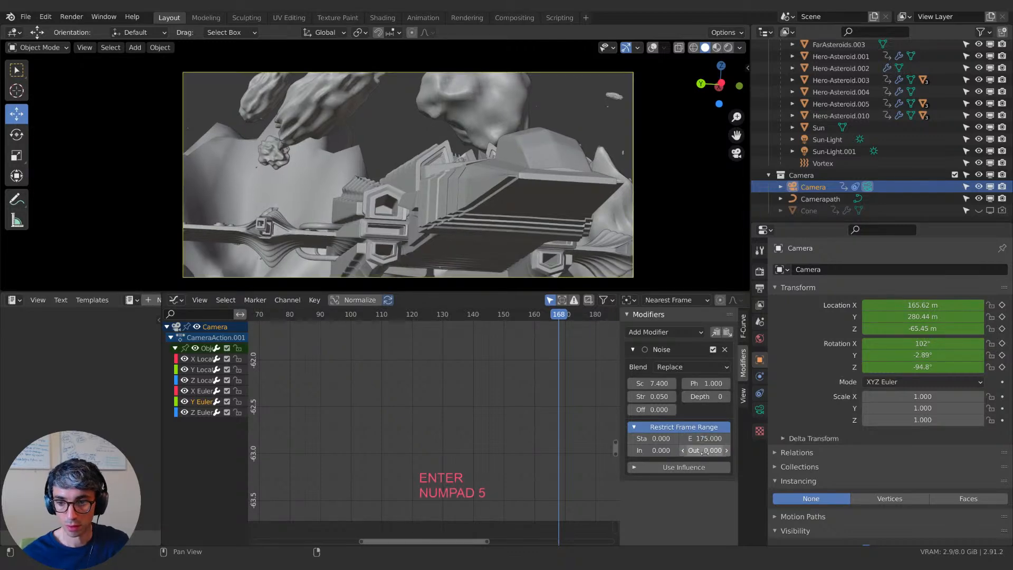
click(717, 446)
text(20)
key(Return)
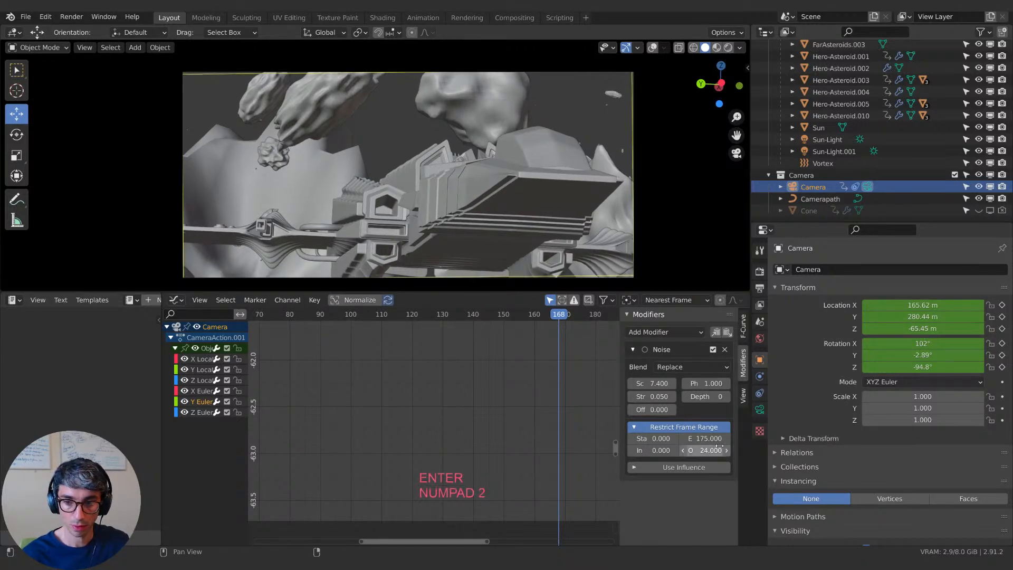
Step: Play back the shot to check how the Y rotation shake behaves
drag(561, 317, 389, 317)
key(space)
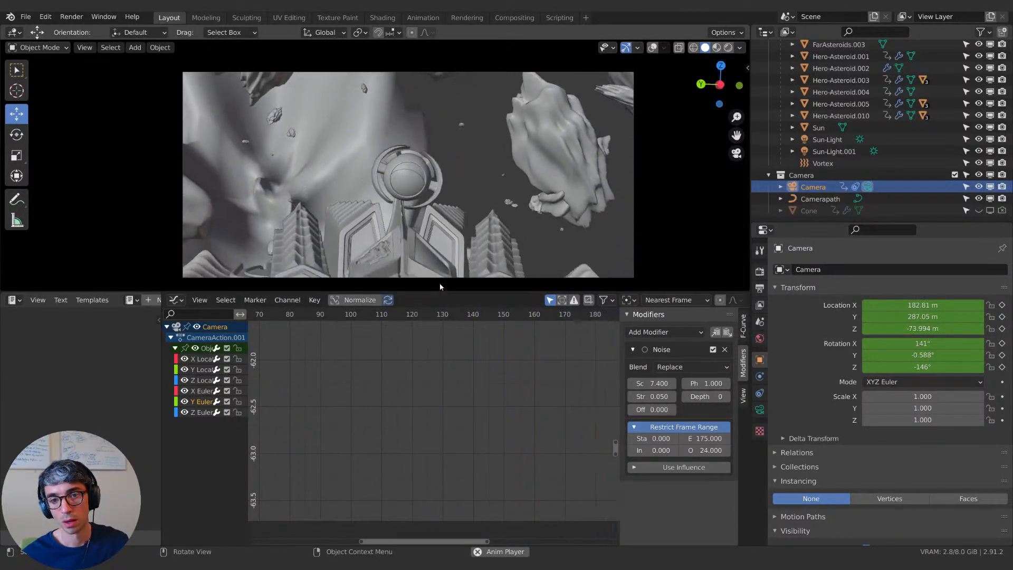
key(space)
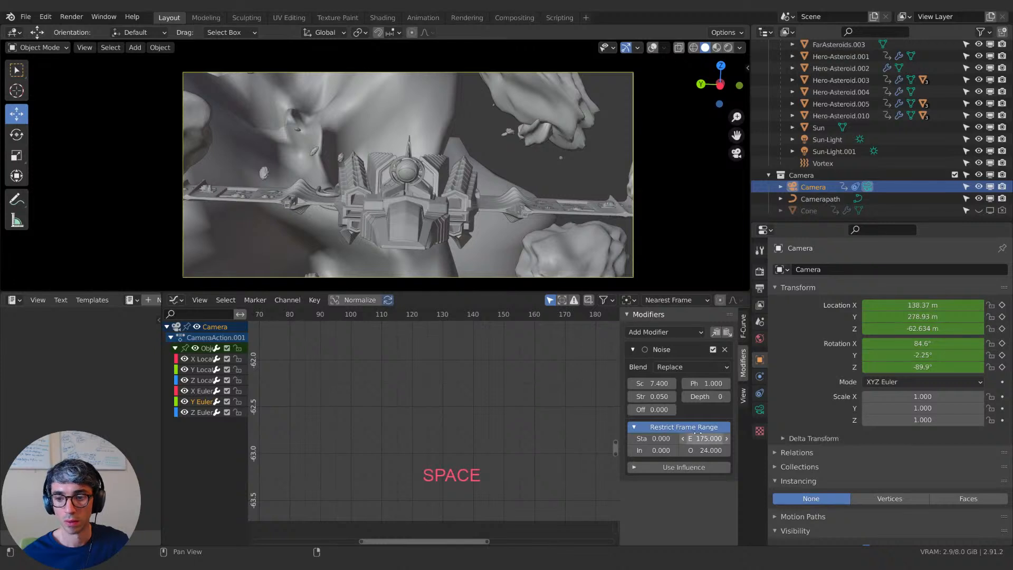
Step: Restrict the X Euler Rotation curve's Noise modifier to a range ending at frame 175 with a blend-out of 24 frames
shift+click(202, 391)
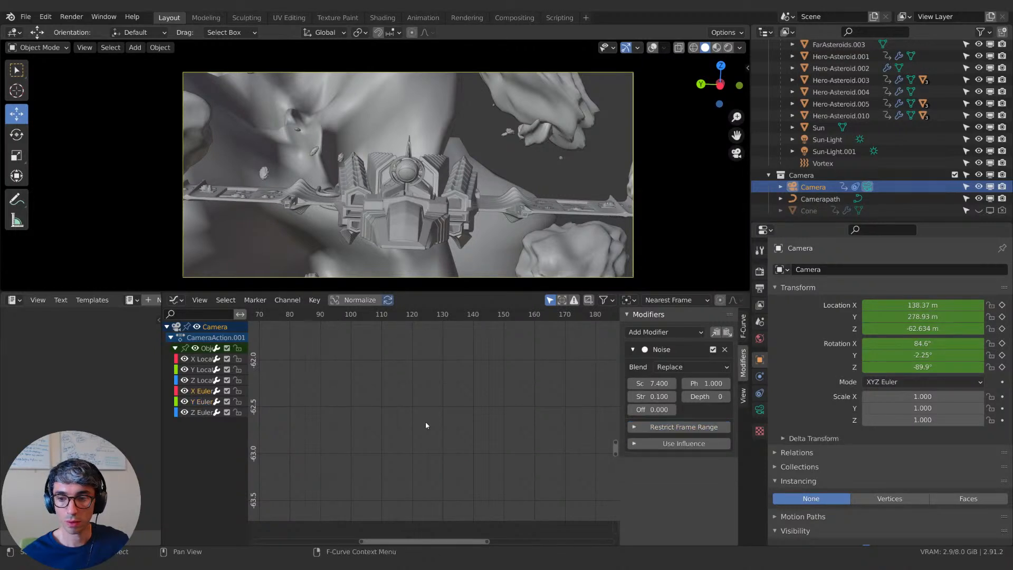
click(633, 427)
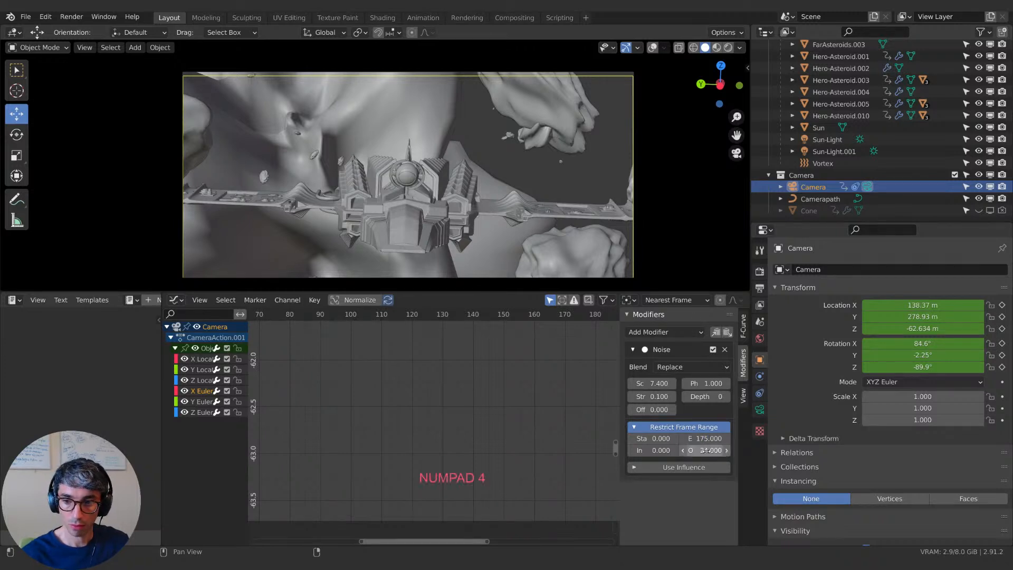
key(space)
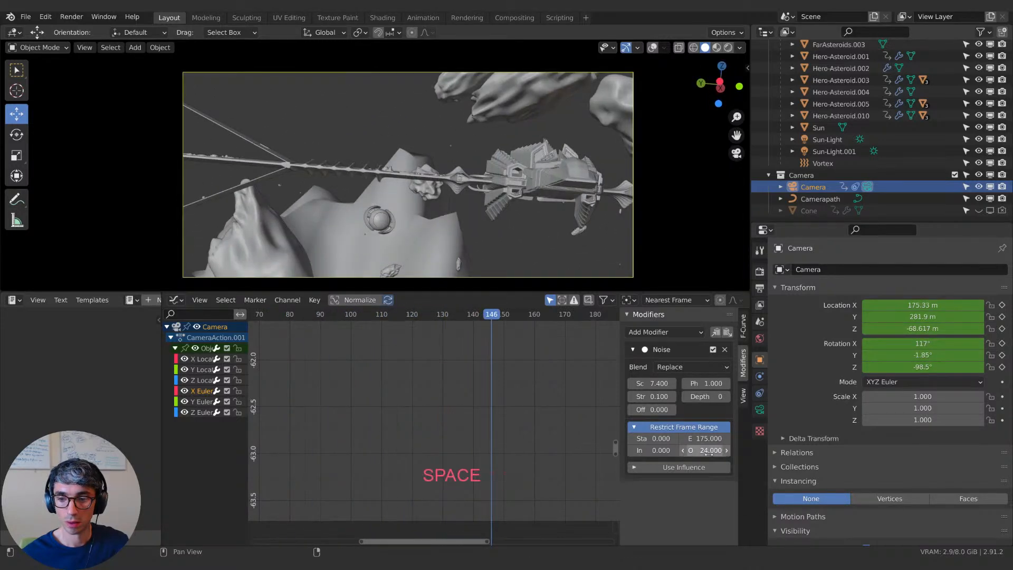
Step: Replay the shot from the beginning and examine the camera shake fading out near the end
key(space)
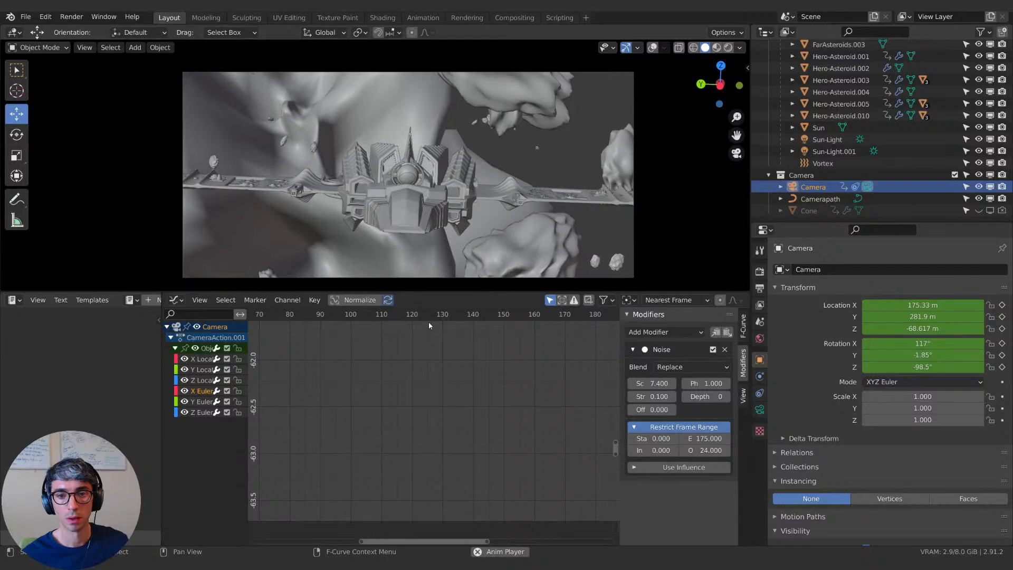
click(263, 314)
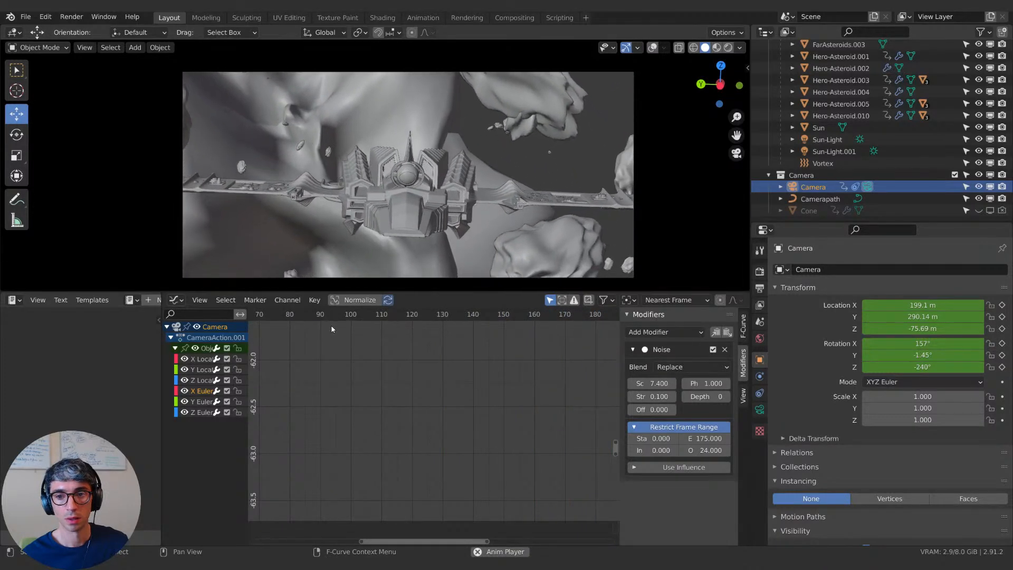
scroll(395, 377, down, 5)
middle_drag(395, 377, 509, 396)
scroll(433, 358, down, 4)
click(368, 315)
key(space)
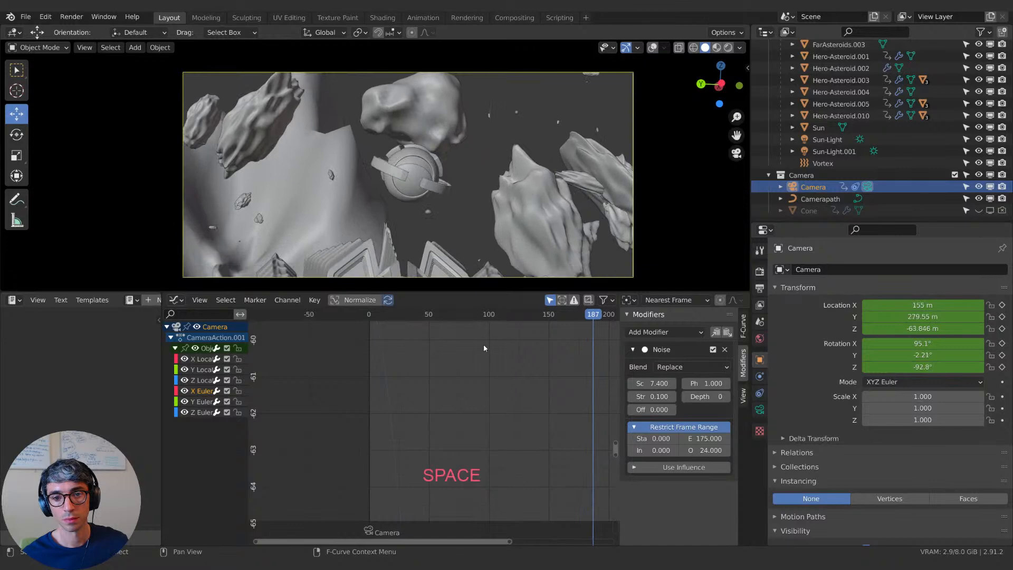
key(space)
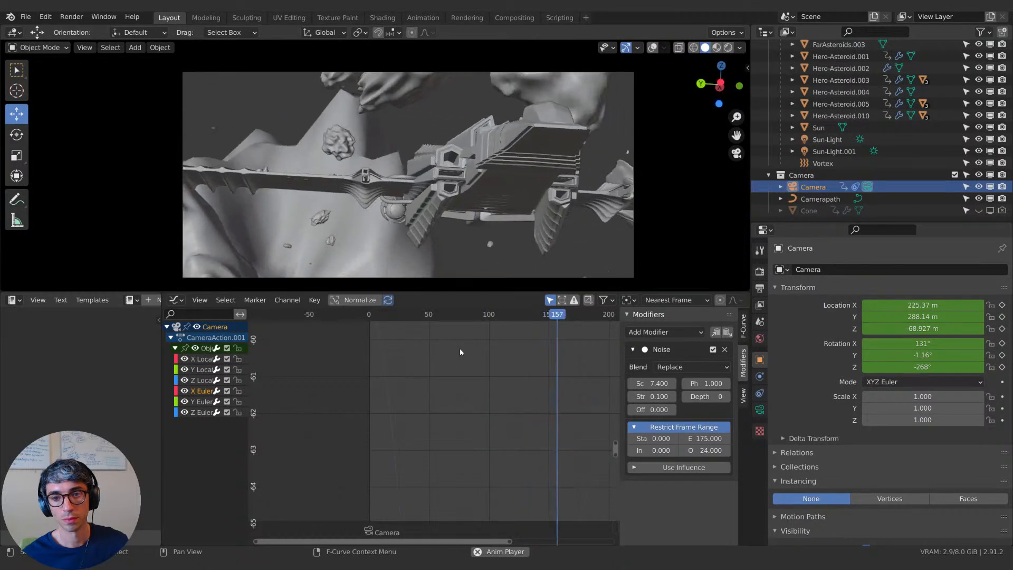
key(space)
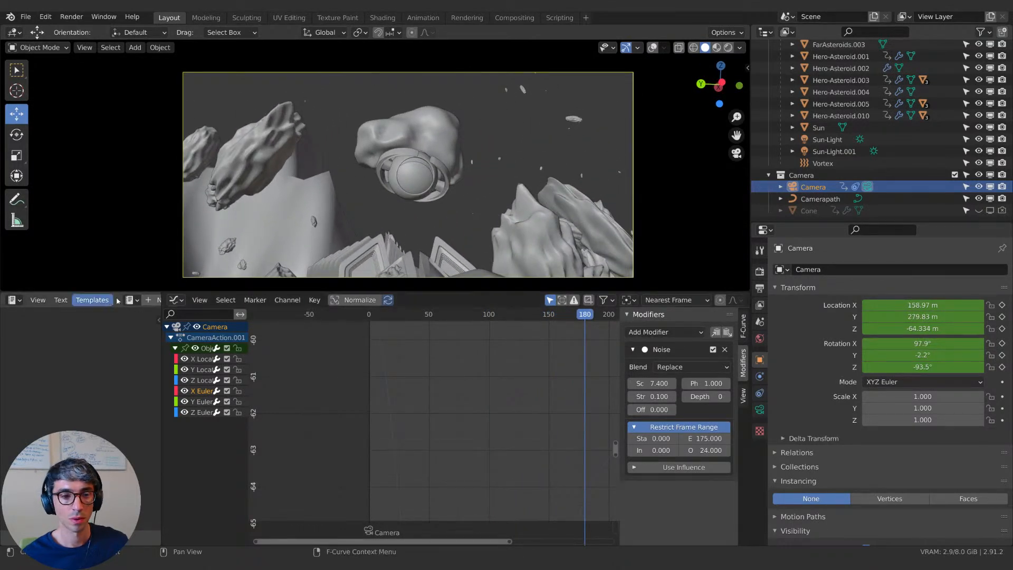
Step: Split off a Timeline above the Graph Editor and set the scene's end frame to 180
drag(164, 294, 165, 362)
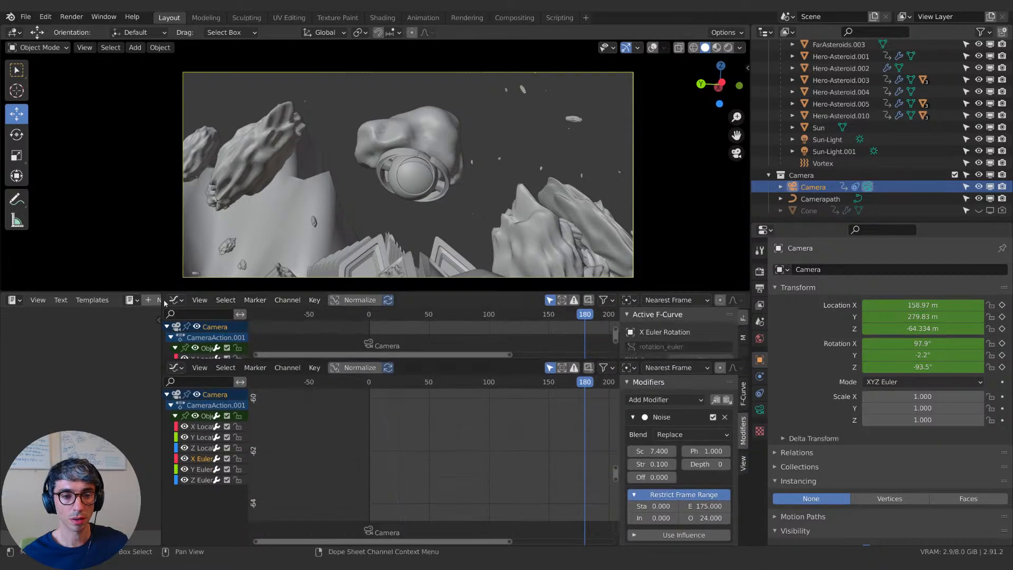
click(175, 301)
click(331, 345)
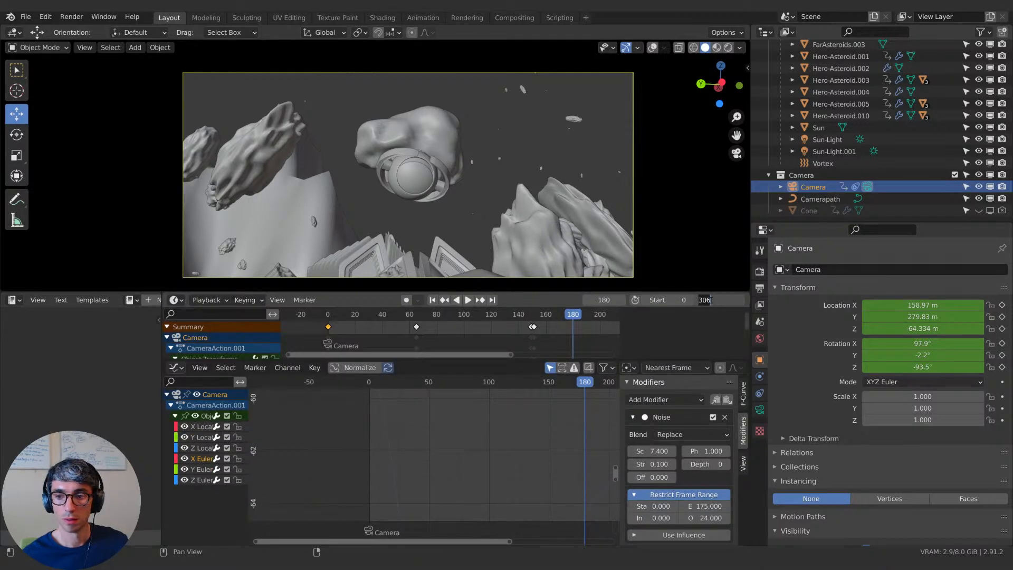
text(180)
key(Return)
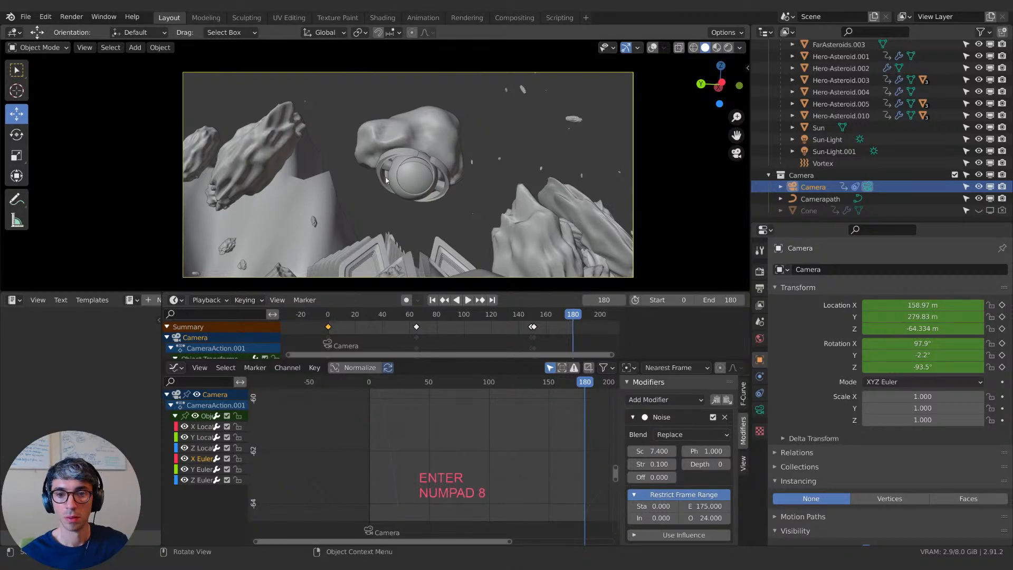
Step: Review the shortened shot in solid shading and again in rendered viewport shading
key(space)
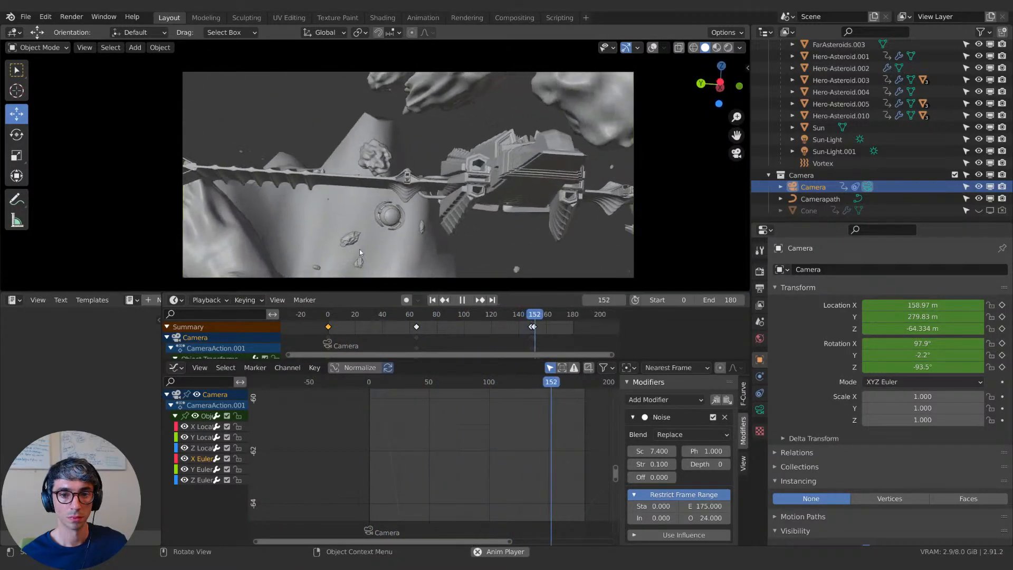
key(space)
click(728, 48)
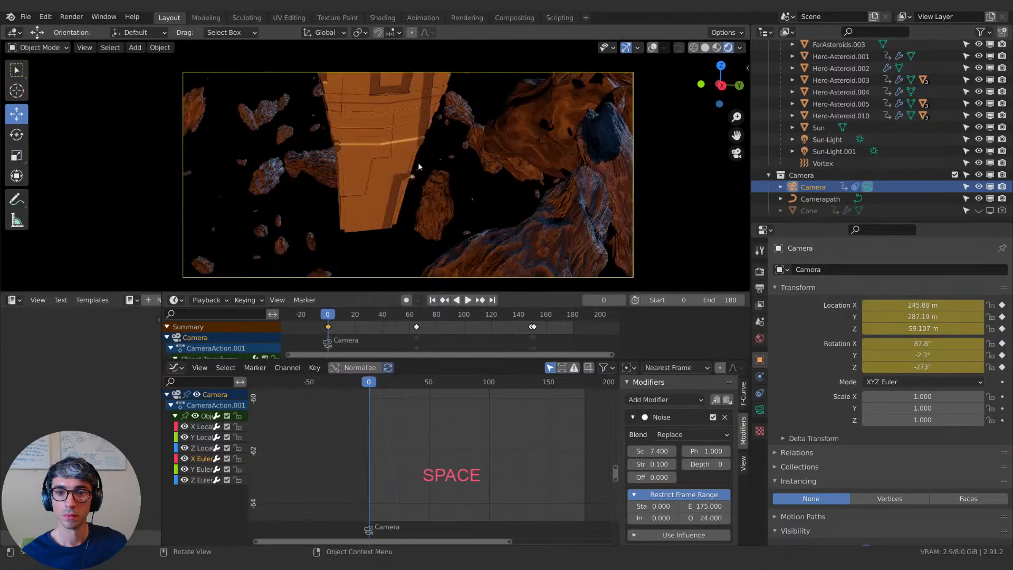
key(space)
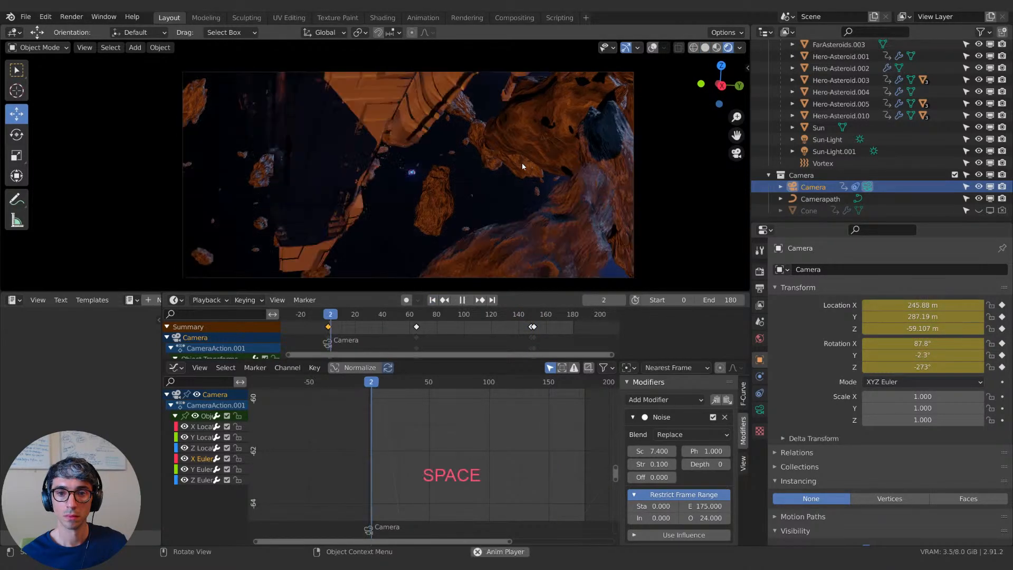
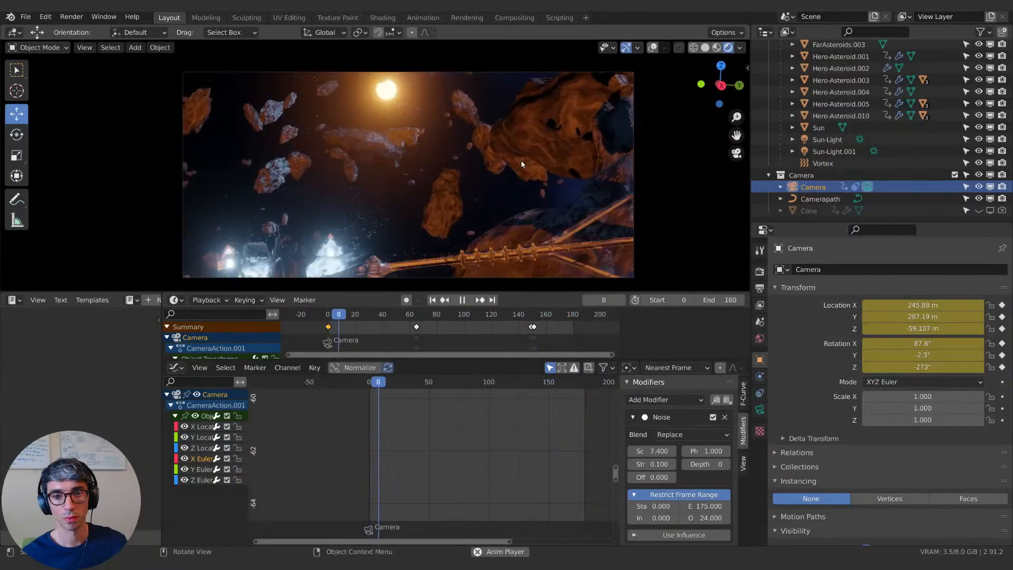
key(space)
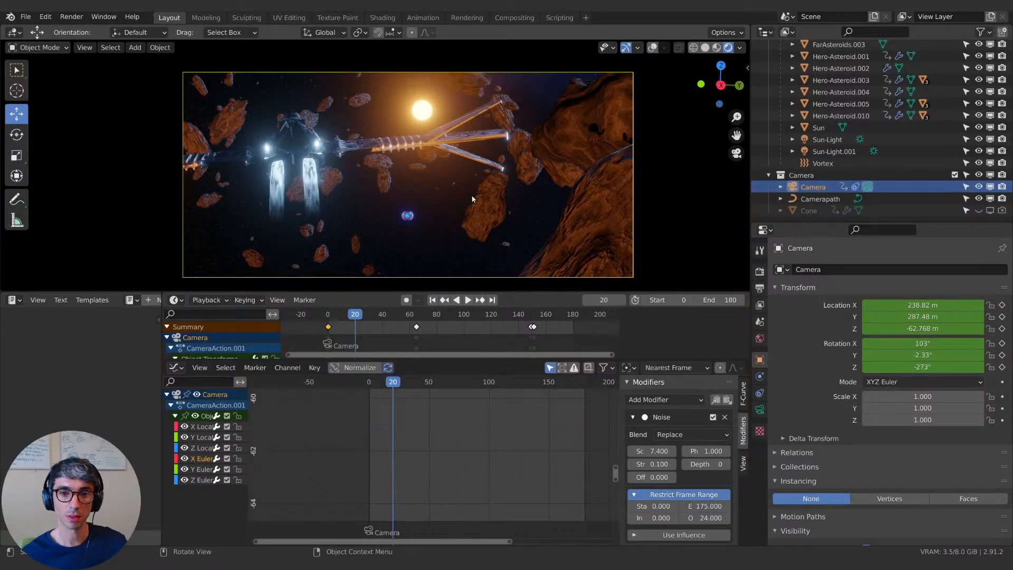
key(space)
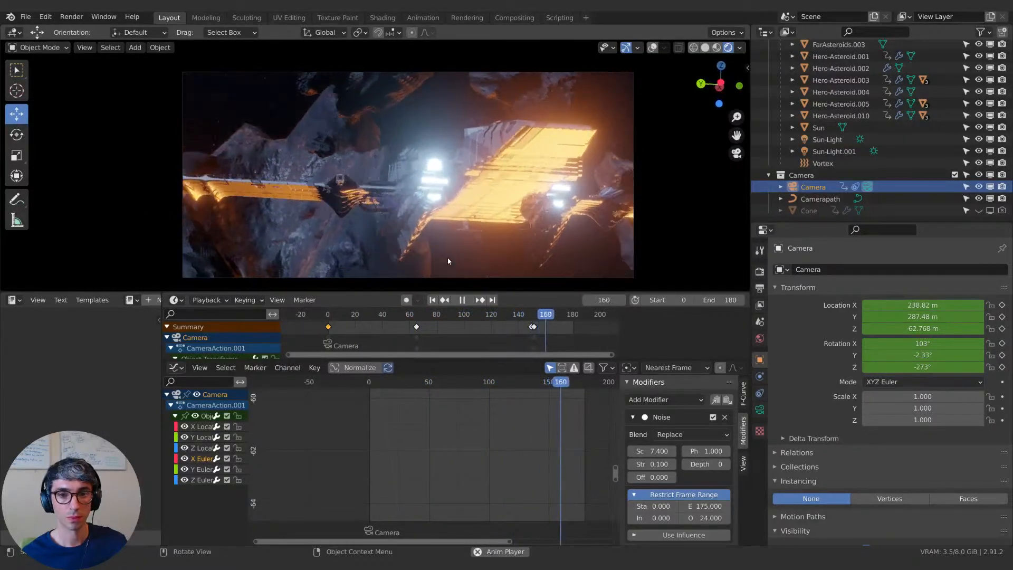
key(space)
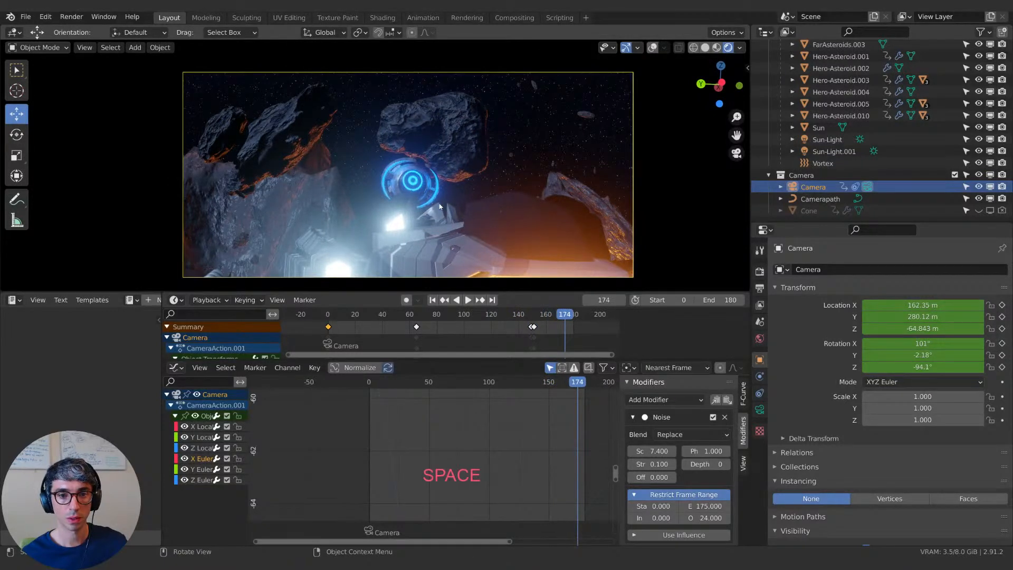
Step: Replay the opening in rendered shading and save the file
key(space)
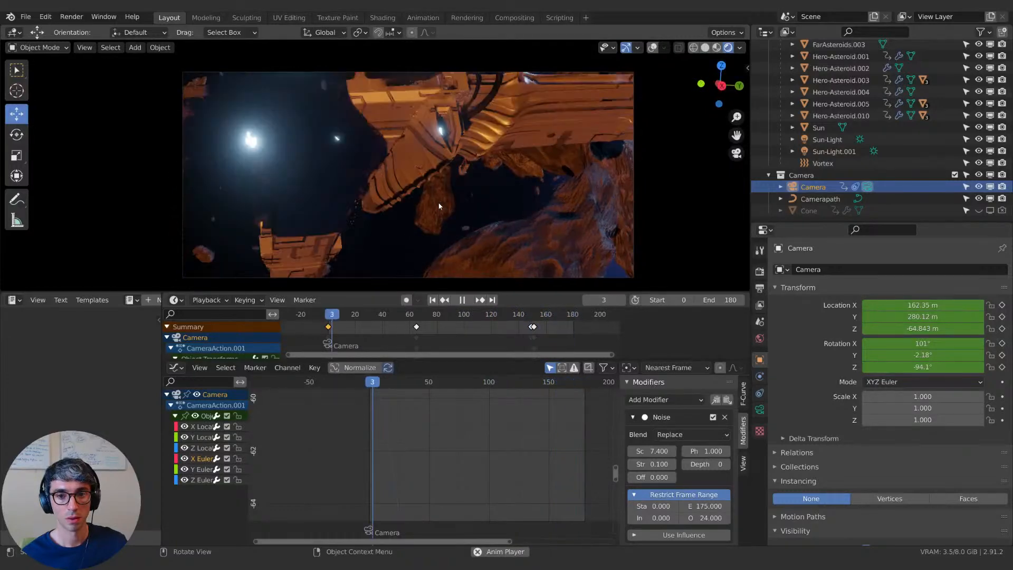
key(space)
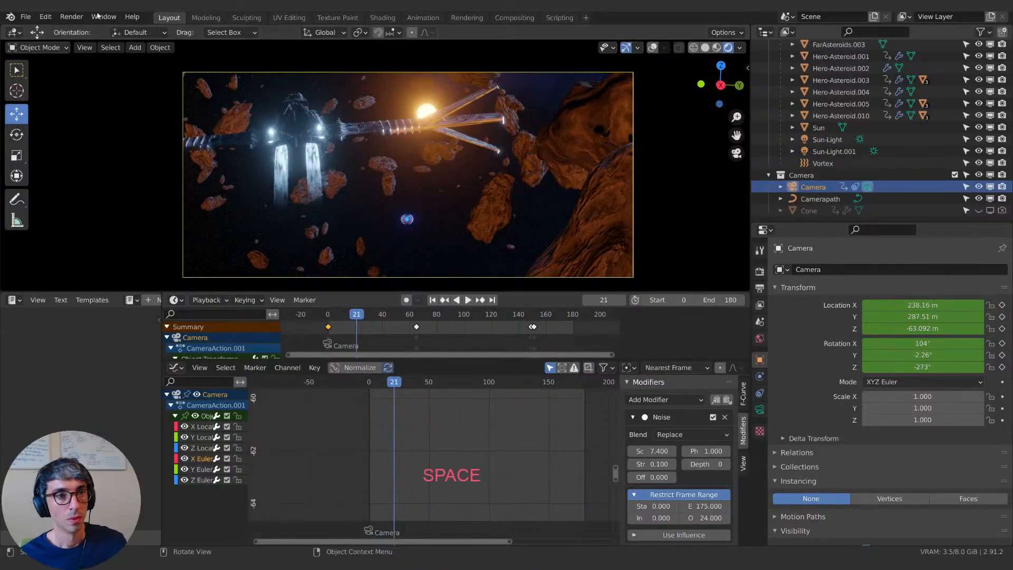
click(26, 17)
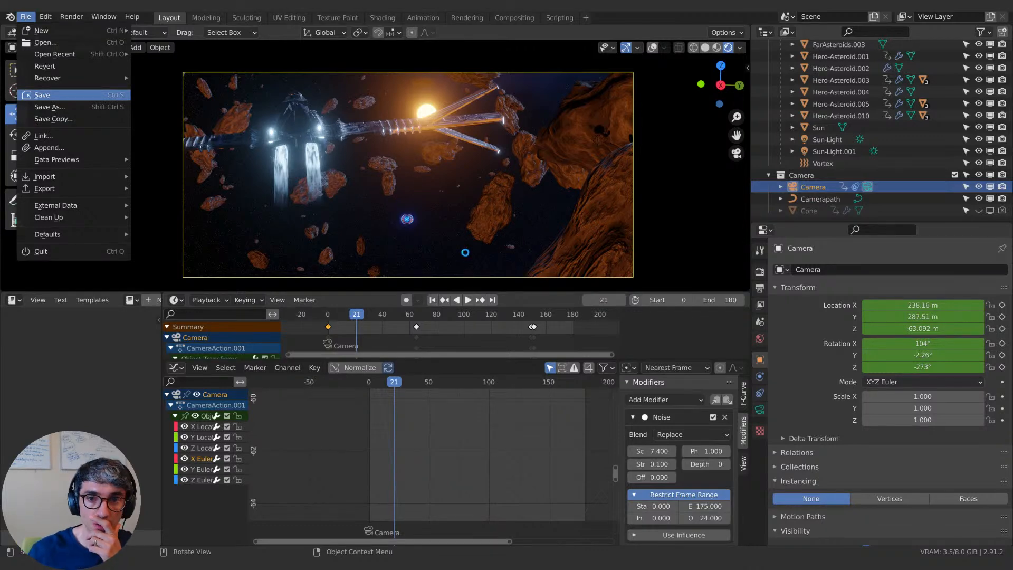
key(ctrl+s)
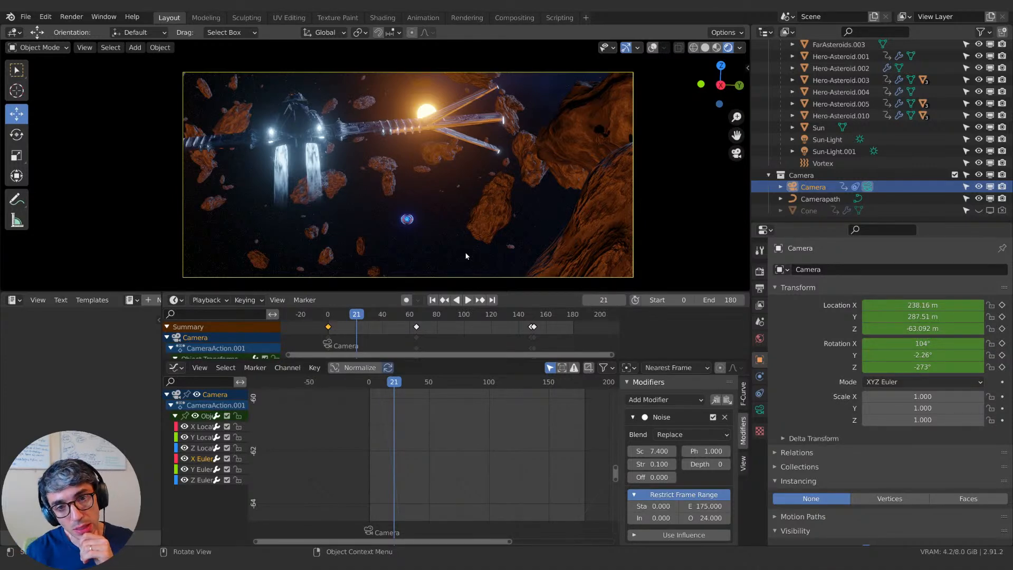
Step: Scrub through the shot to inspect the rendered view around frames 10, 23 and 95
drag(395, 382, 383, 387)
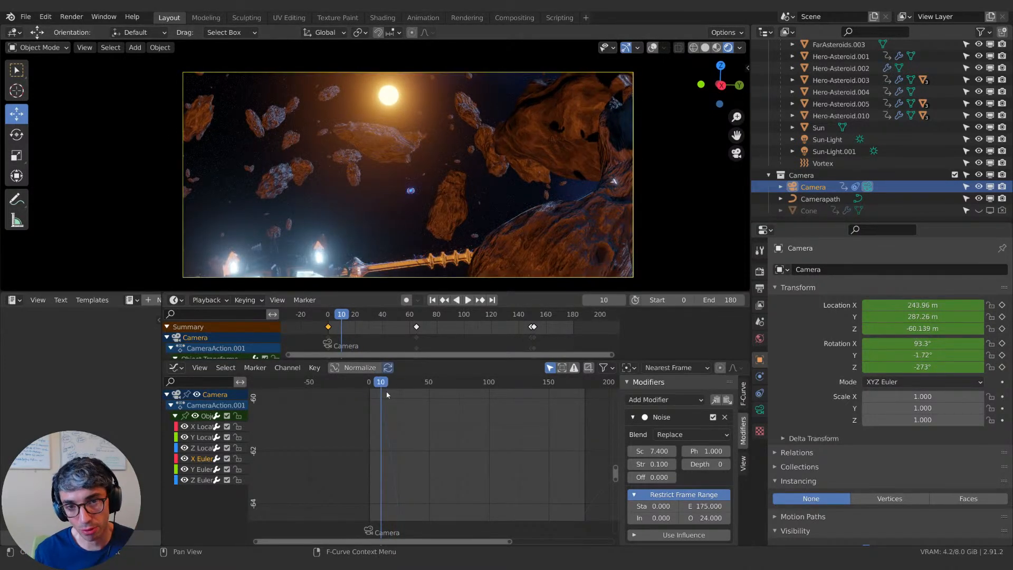
click(394, 386)
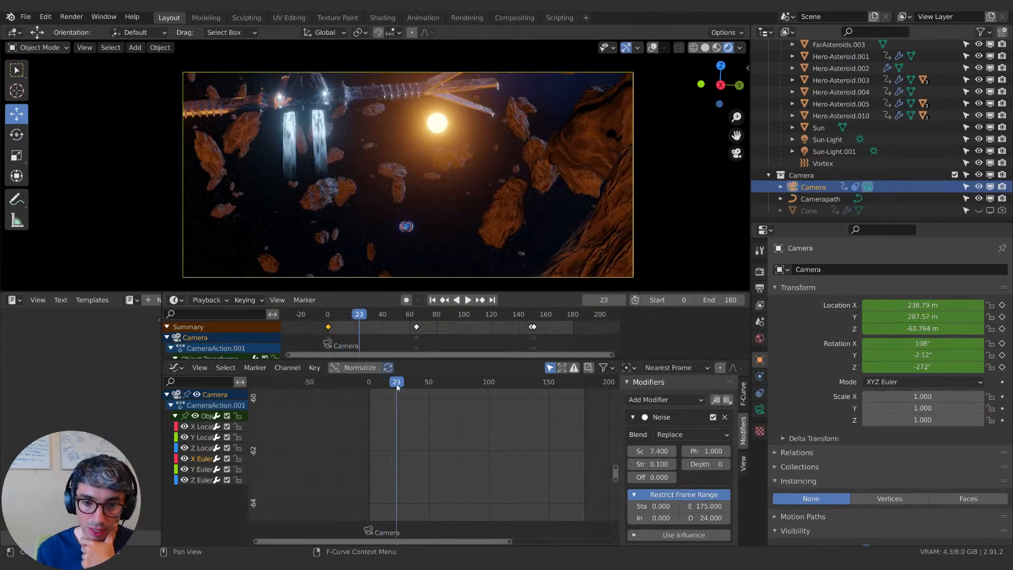
click(483, 387)
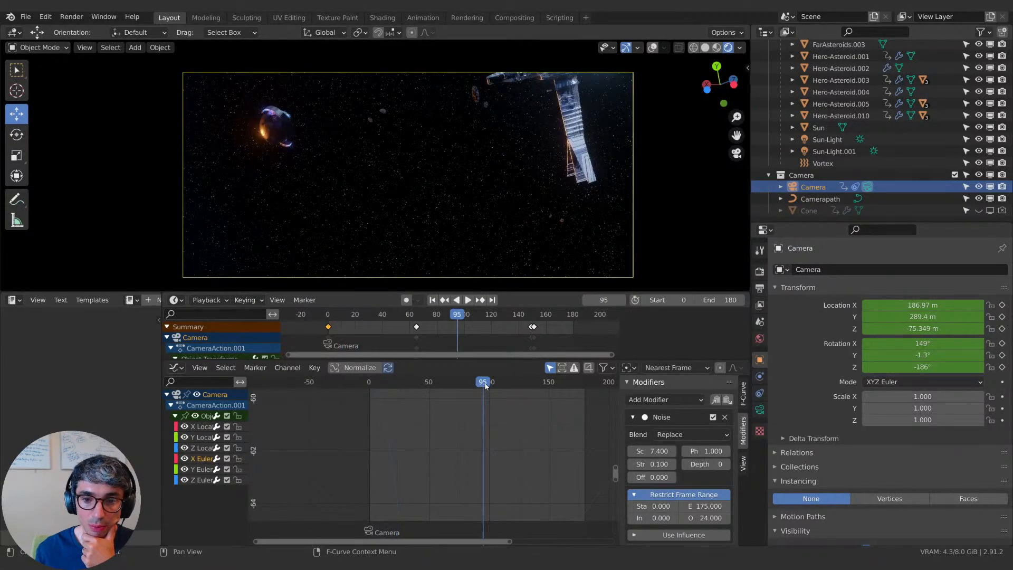
Step: Play the rendered shot from frame 95 through to its end, and replay it from the earlier frames
key(space)
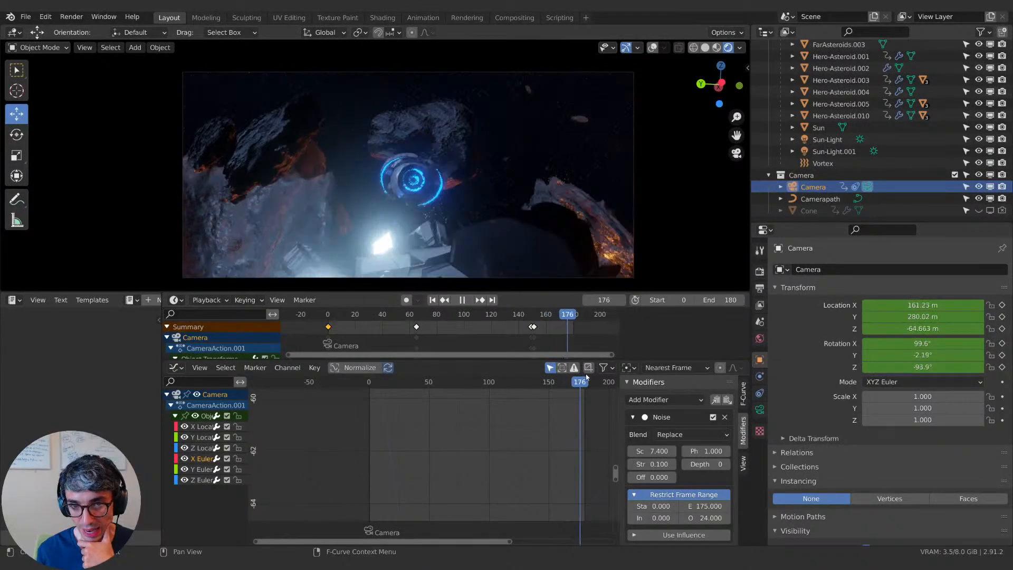
key(space)
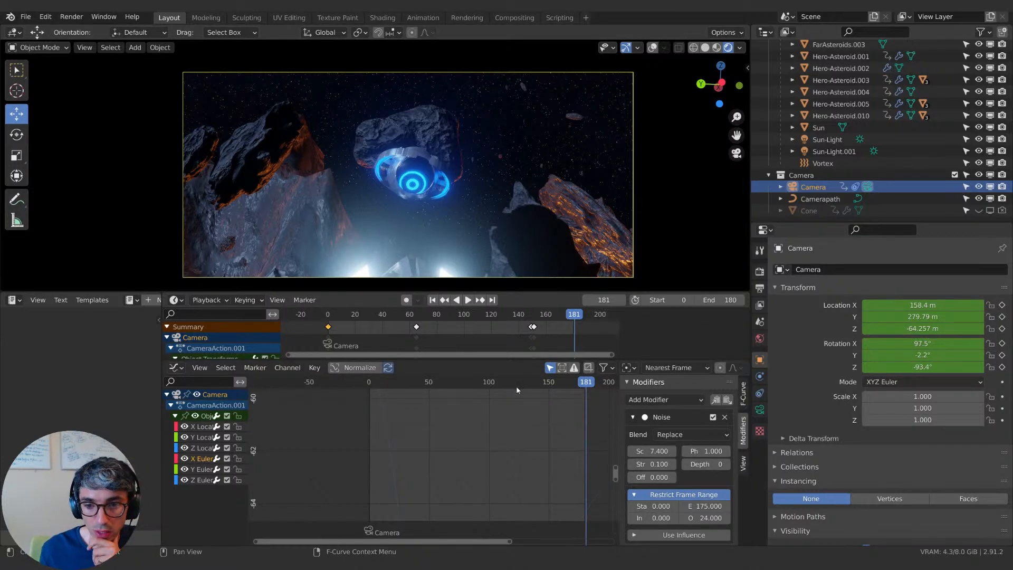
key(space)
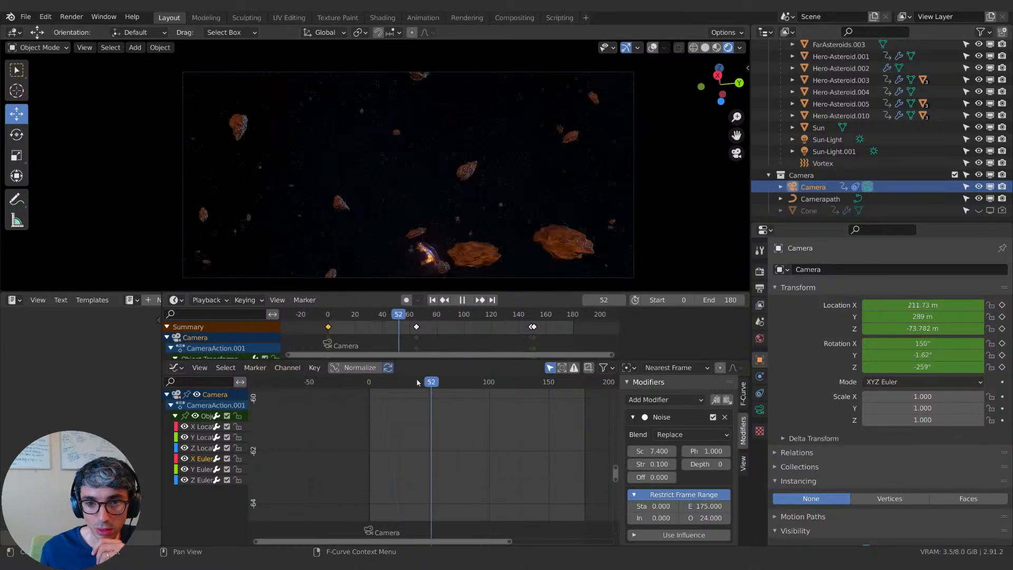
key(Escape)
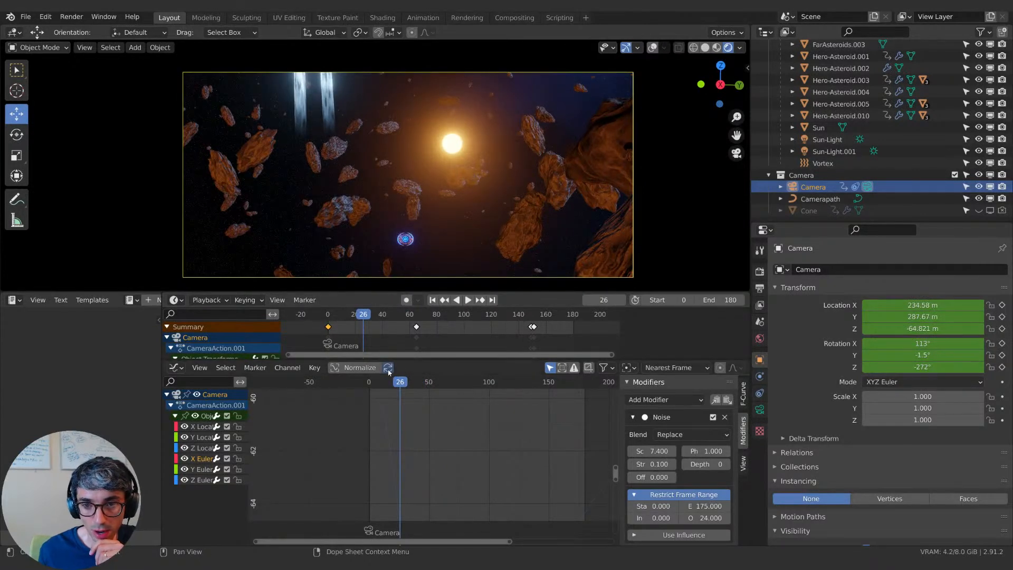
Step: Play the shot's opening in short bursts in the rendered camera view, pausing at frames 2 and 12
click(467, 300)
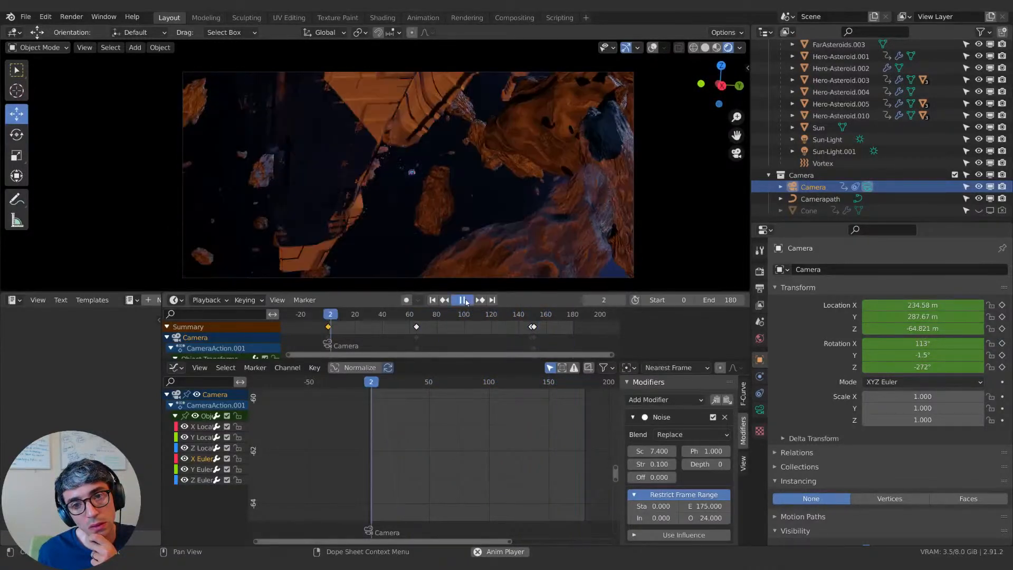
click(464, 300)
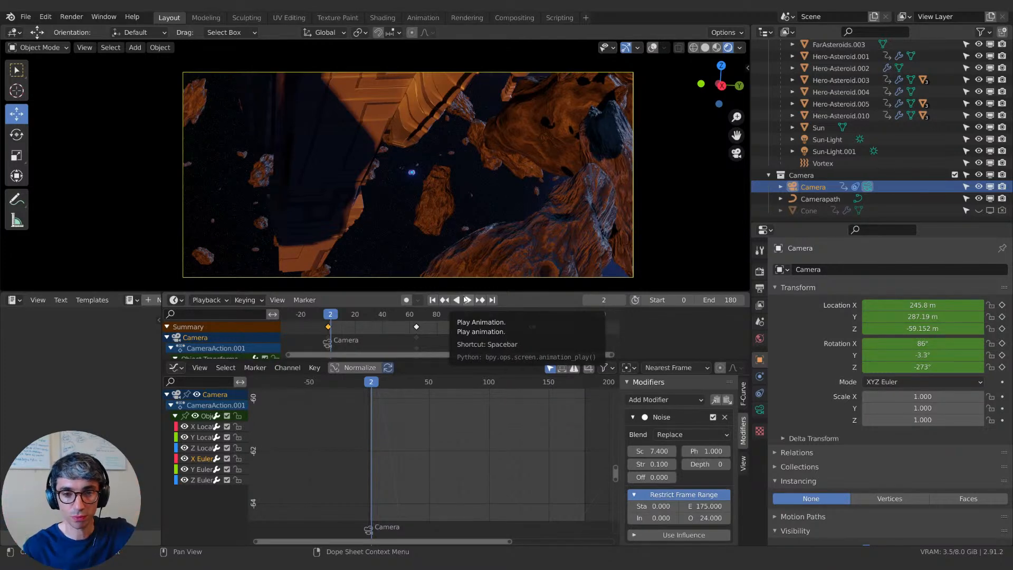
click(467, 300)
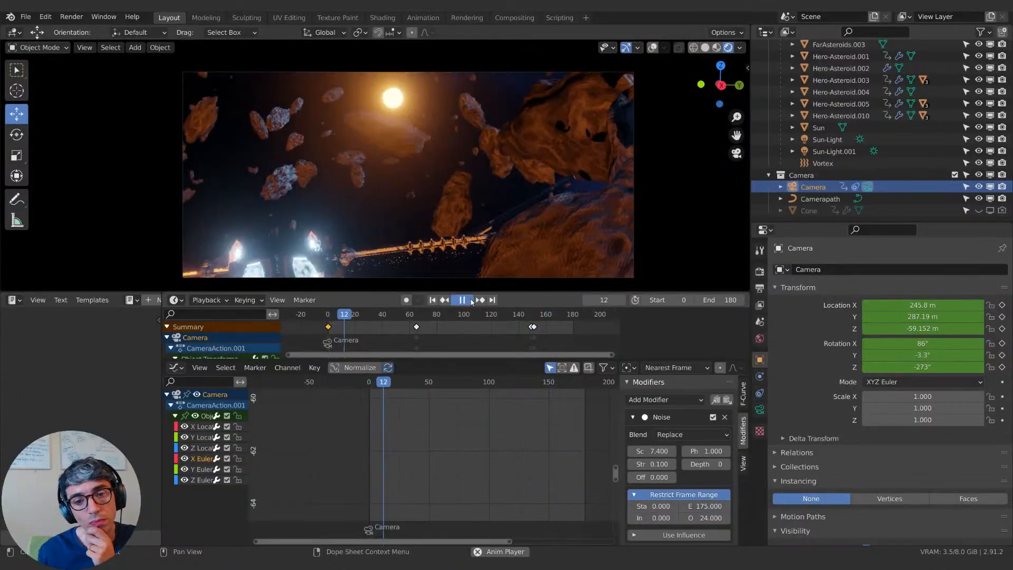
click(463, 300)
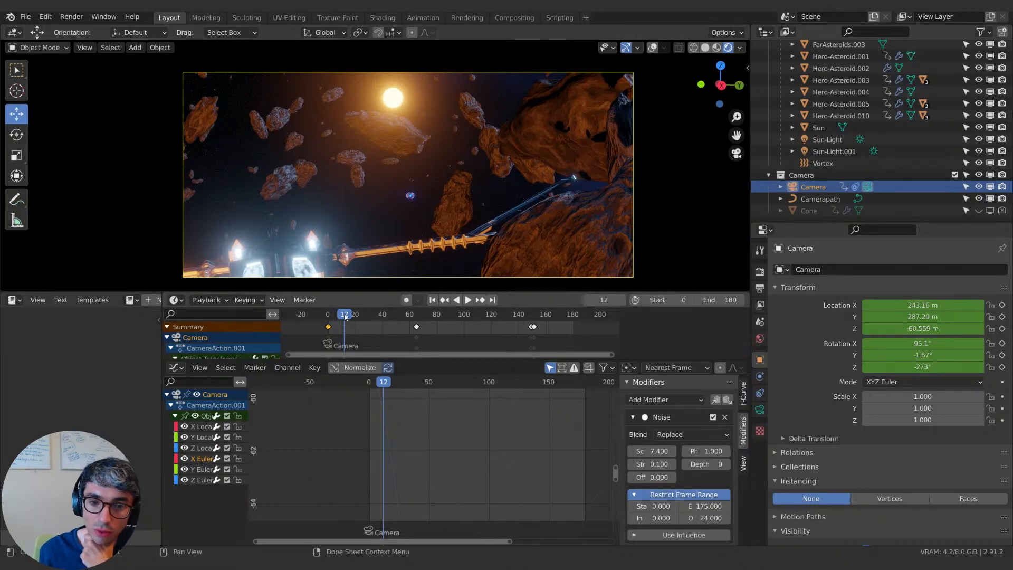
Step: Step back and forth frame by frame between about frames 9 and 13 to examine the spaceship's movement past the large asteroid
key(Left)
key(Left)
key(Left)
key(Left)
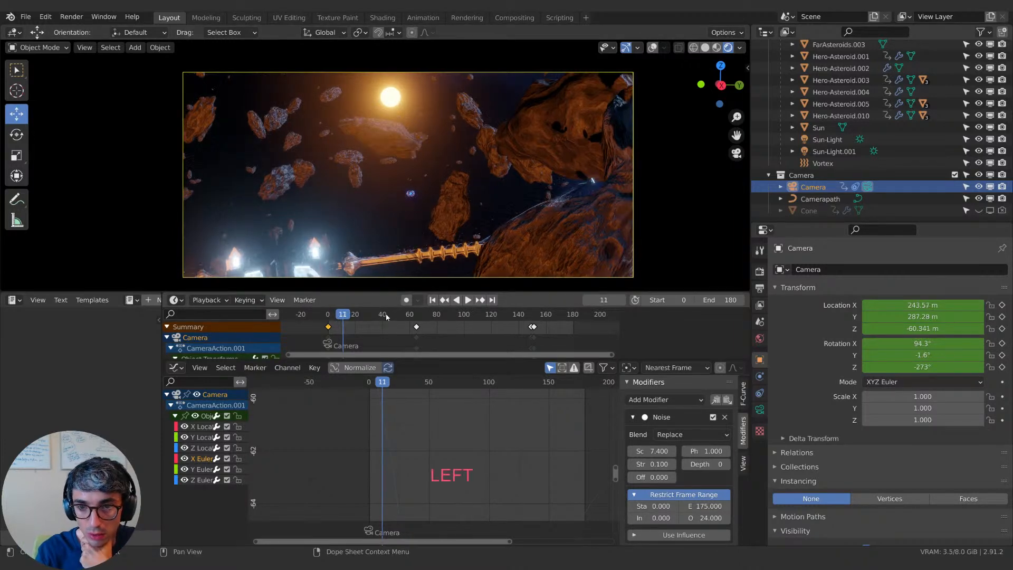
key(Right)
key(Right)
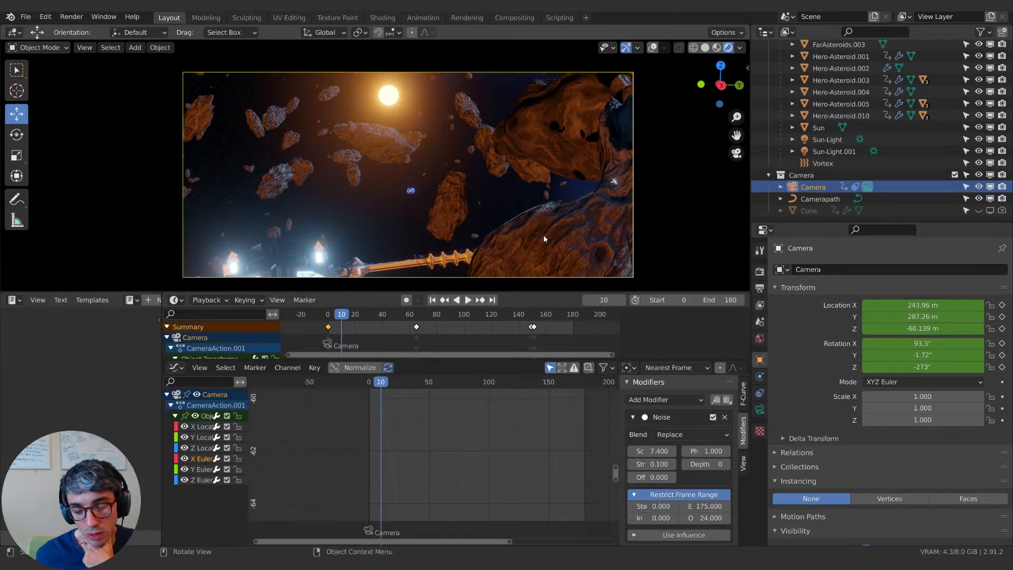
key(Left)
key(Left)
key(Right)
key(Right)
key(Right)
key(Right)
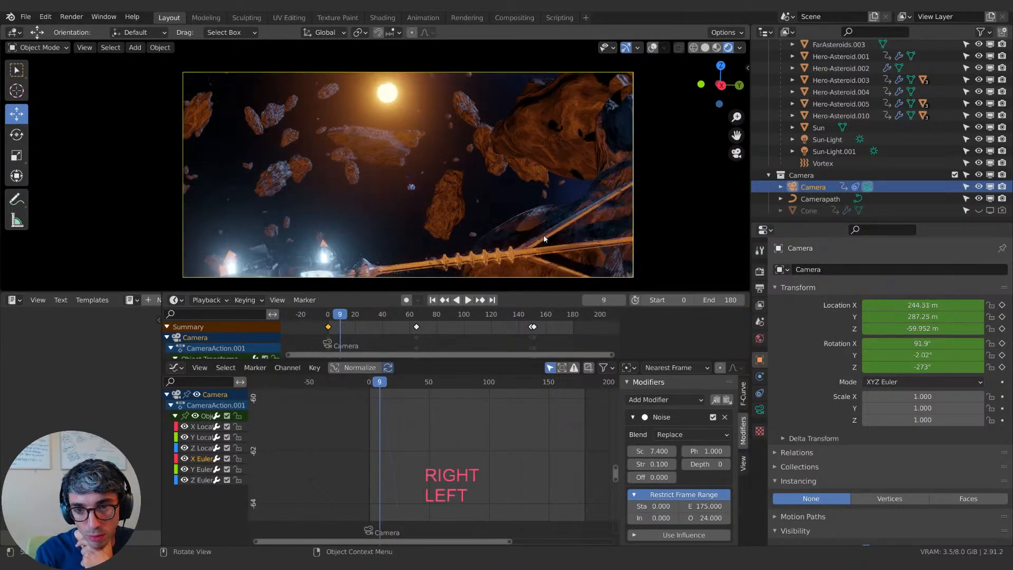
key(Right)
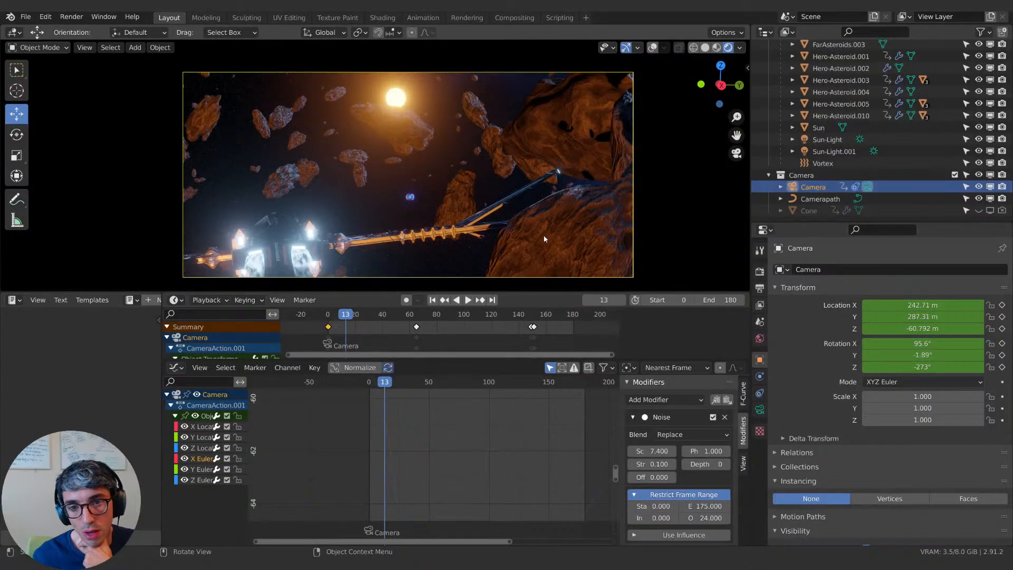